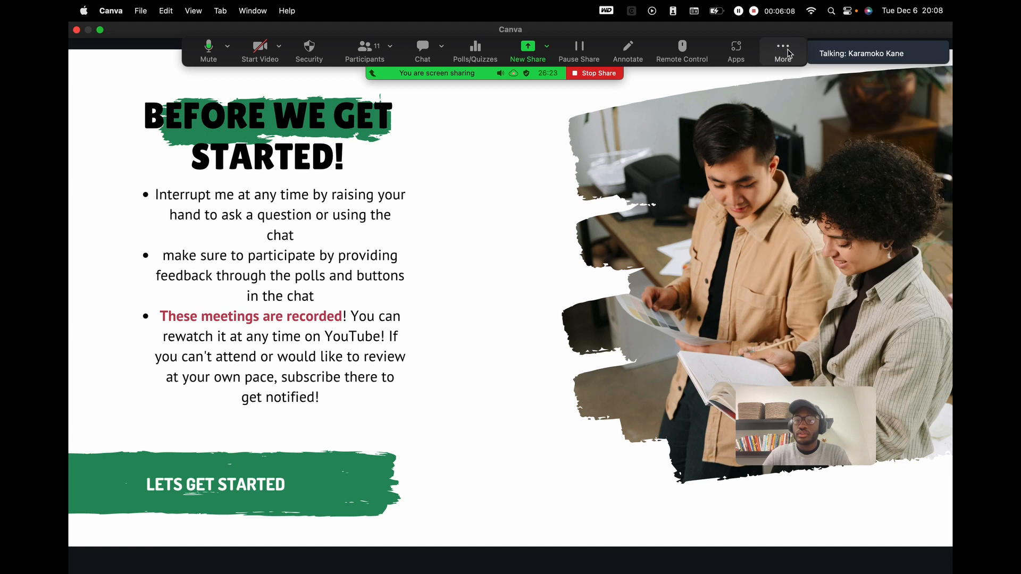
{"action": "left_click", "coordinate": [789, 49]}
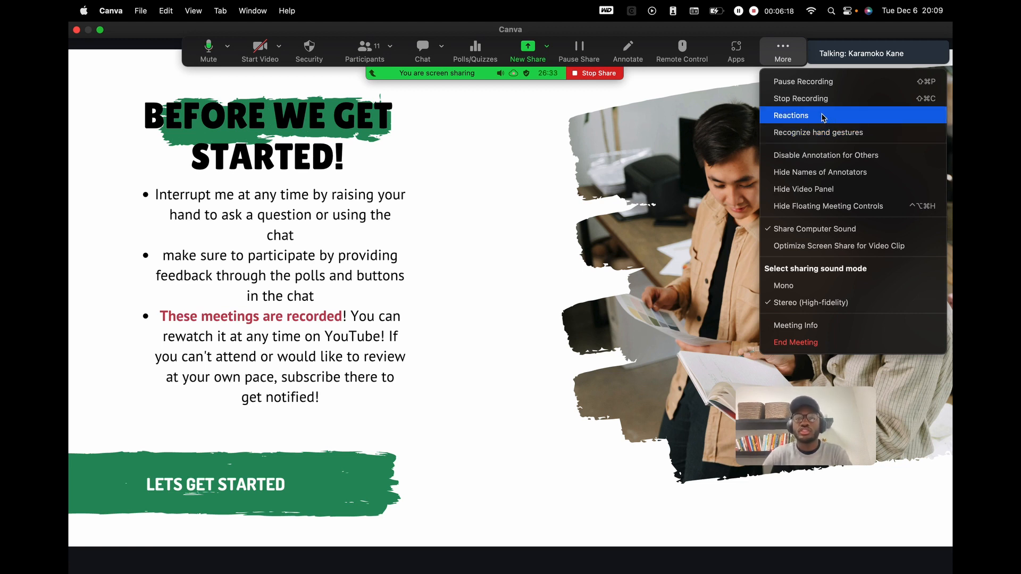
- Admit the waiting-room attendee from the Participants list, then minimize the list
{"action": "left_click", "coordinate": [788, 60]}
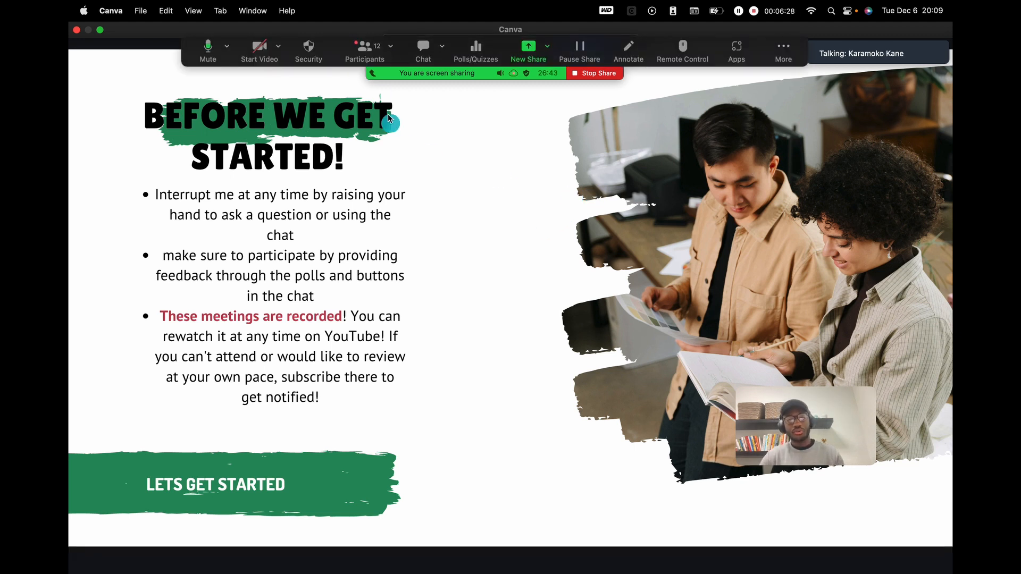
{"action": "left_click", "coordinate": [365, 49]}
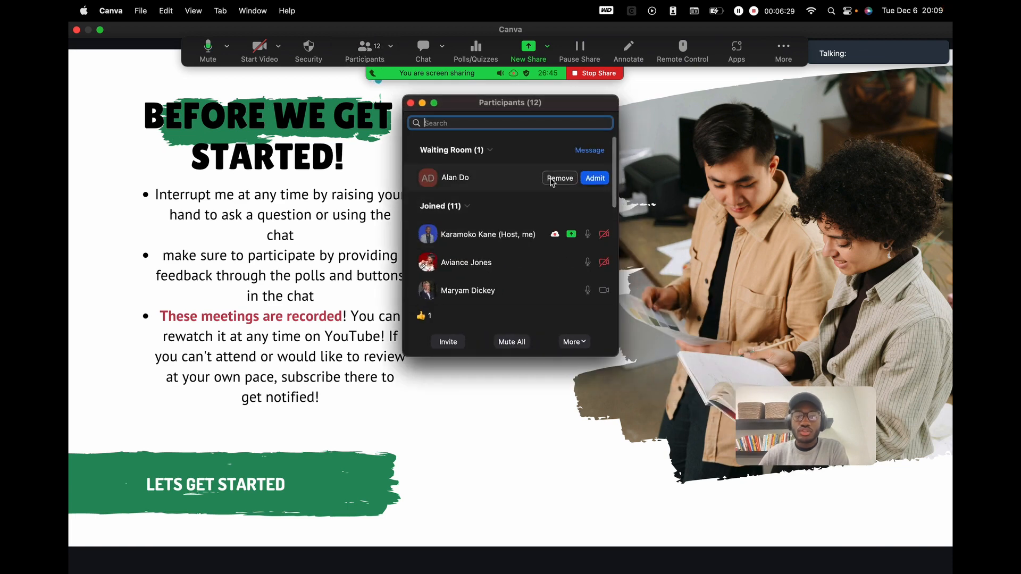
{"action": "left_click", "coordinate": [592, 182]}
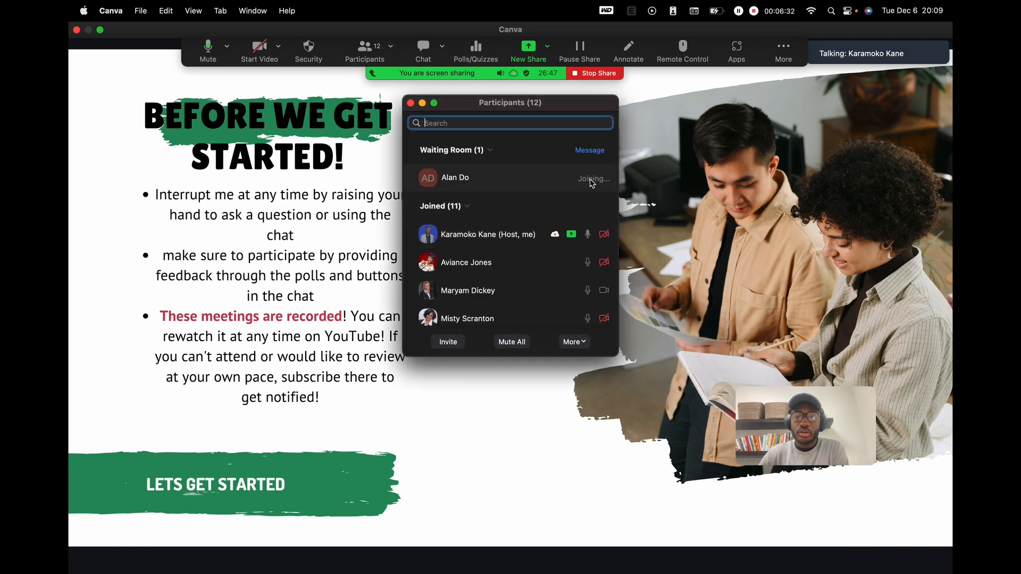
{"action": "left_click", "coordinate": [423, 103]}
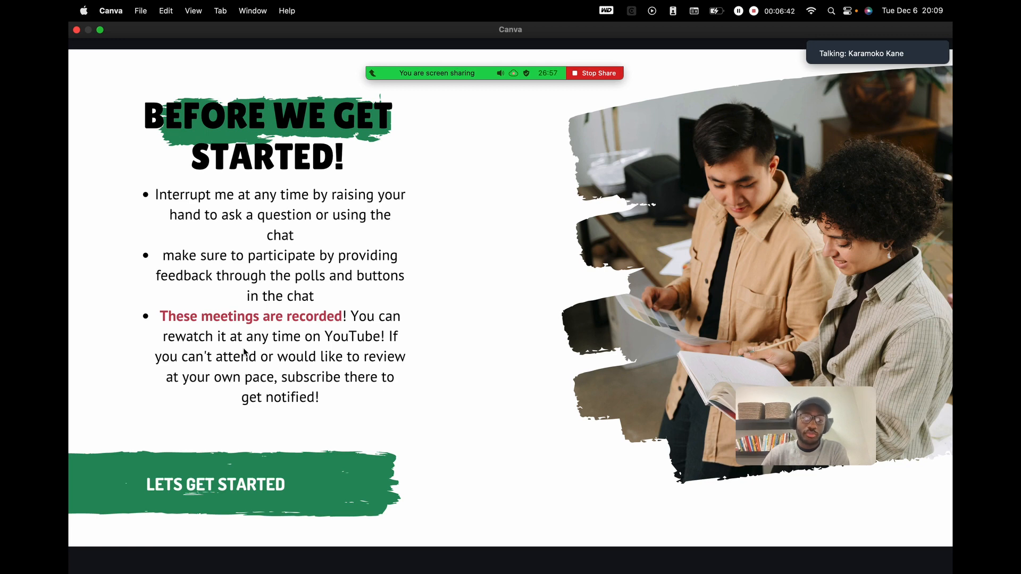
- Advance to the Poll Time slide and open the Ice Breaker TT10 poll, moving it lower
{"action": "left_click", "coordinate": [880, 229]}
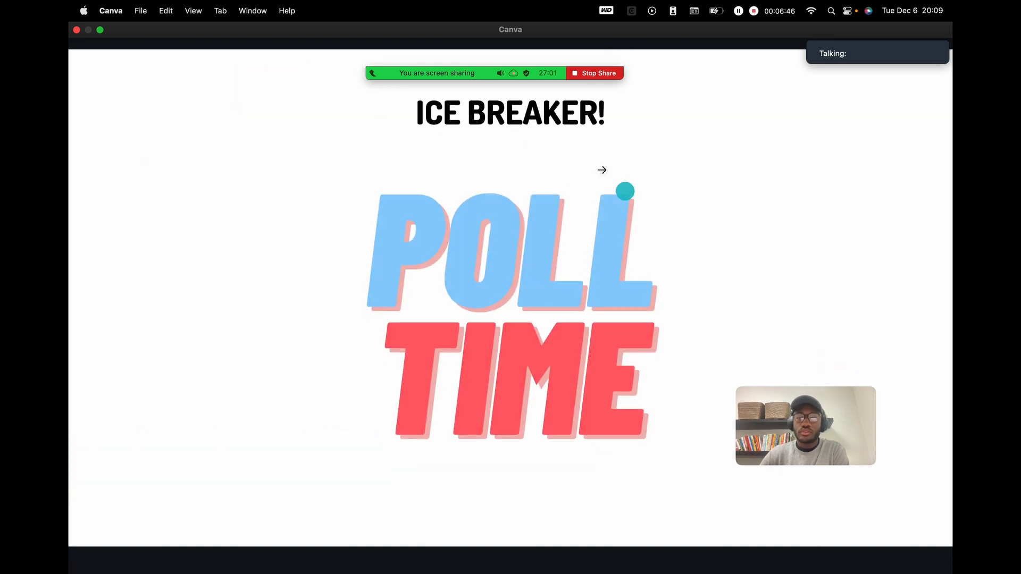
{"action": "mouse_move", "coordinate": [596, 77]}
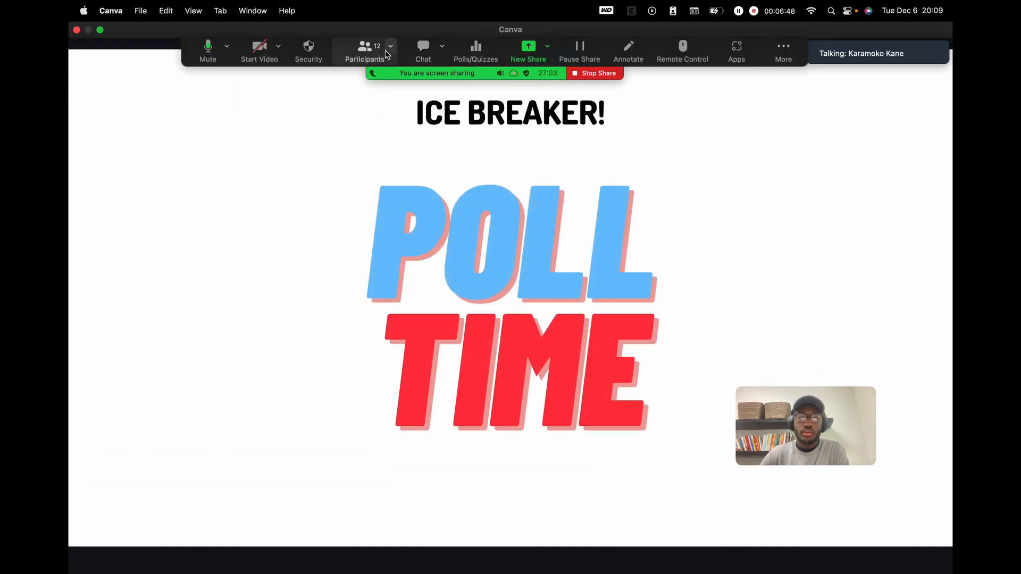
{"action": "left_click", "coordinate": [476, 50]}
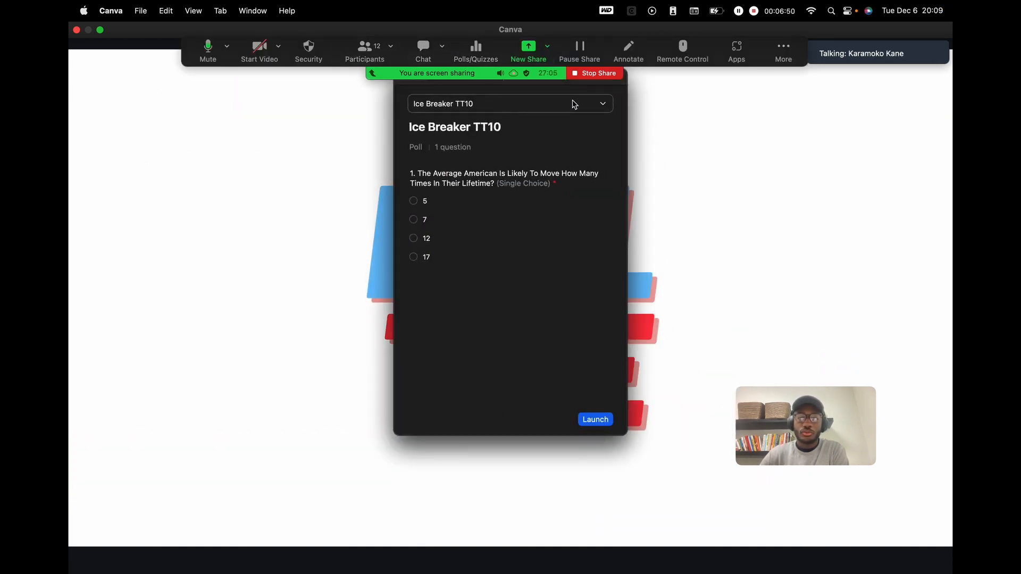
{"action": "left_click_drag", "start_coordinate": [622, 85], "coordinate": [605, 162]}
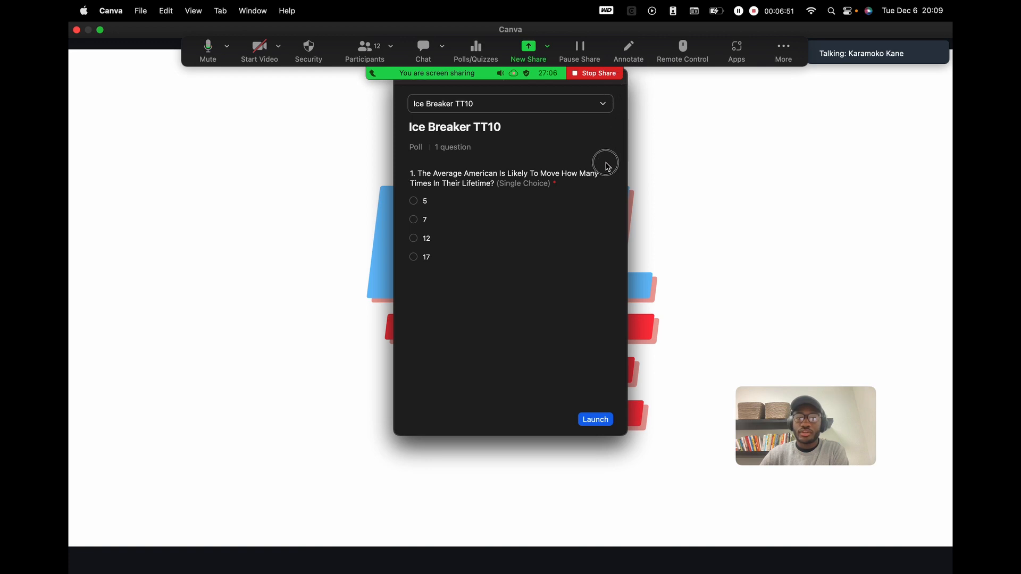
{"action": "left_click", "coordinate": [625, 82]}
{"action": "left_click_drag", "start_coordinate": [625, 82], "coordinate": [555, 168]}
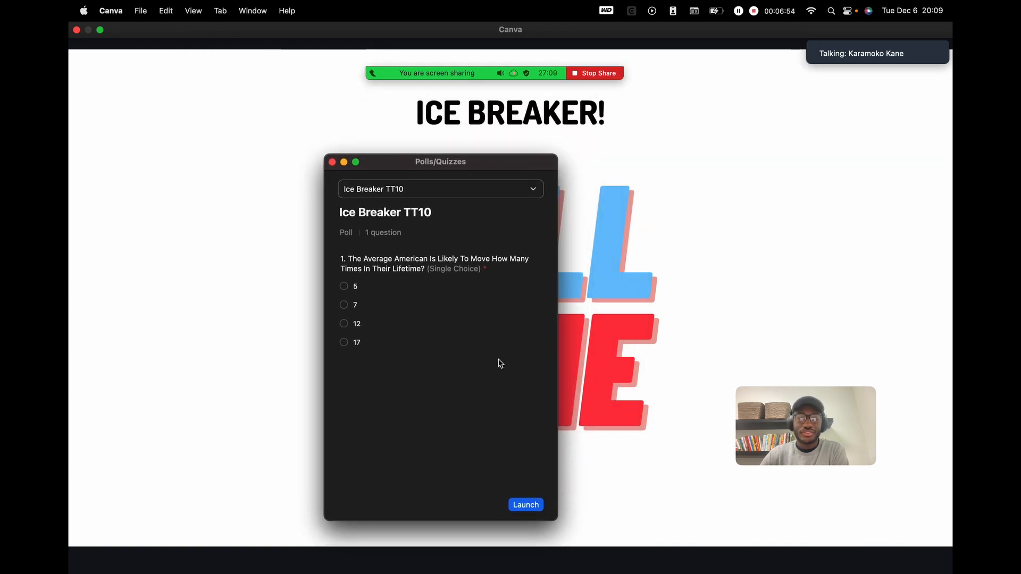
- Launch the poll and move the live results window left, uncovering POLL TIME
{"action": "left_click", "coordinate": [536, 510]}
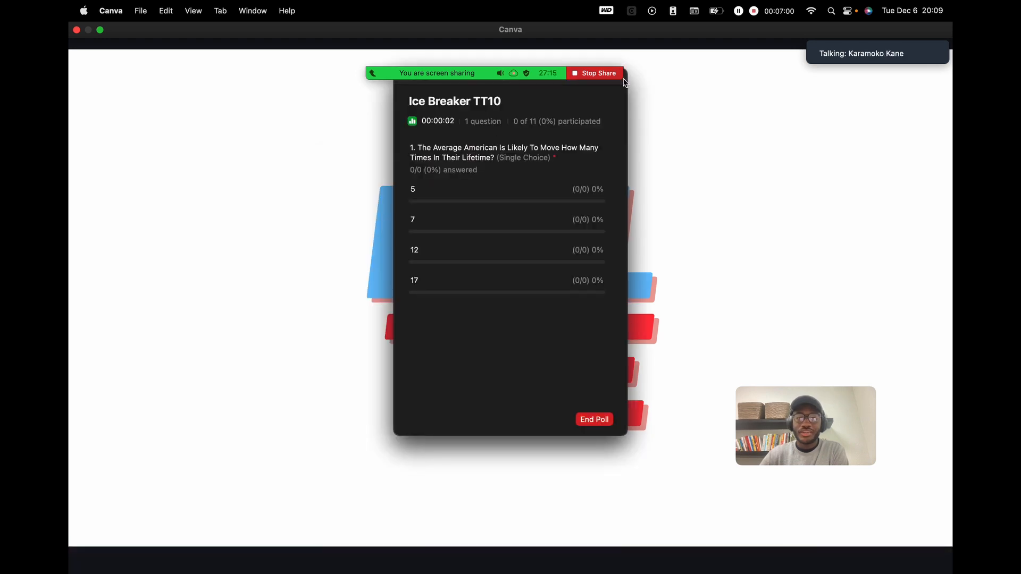
{"action": "left_click_drag", "start_coordinate": [626, 87], "coordinate": [605, 106]}
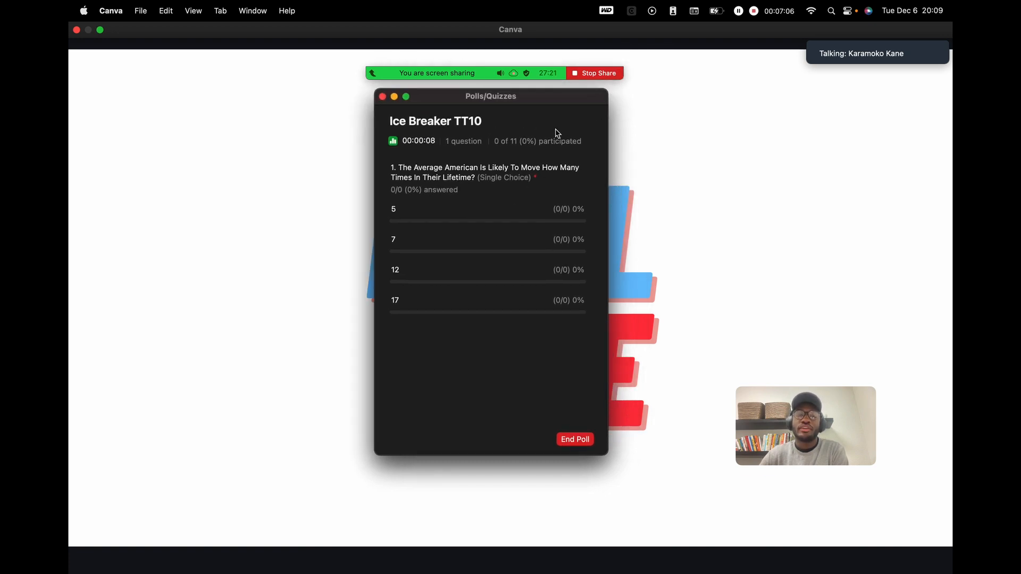
{"action": "left_click_drag", "start_coordinate": [578, 101], "coordinate": [277, 100]}
{"action": "left_click", "coordinate": [657, 242]}
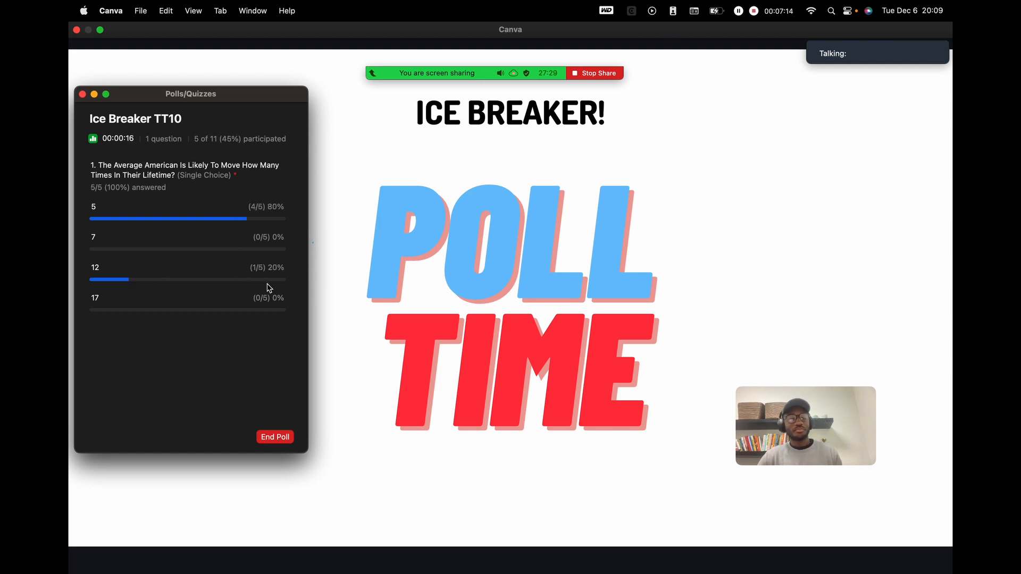
{"action": "mouse_move", "coordinate": [446, 75]}
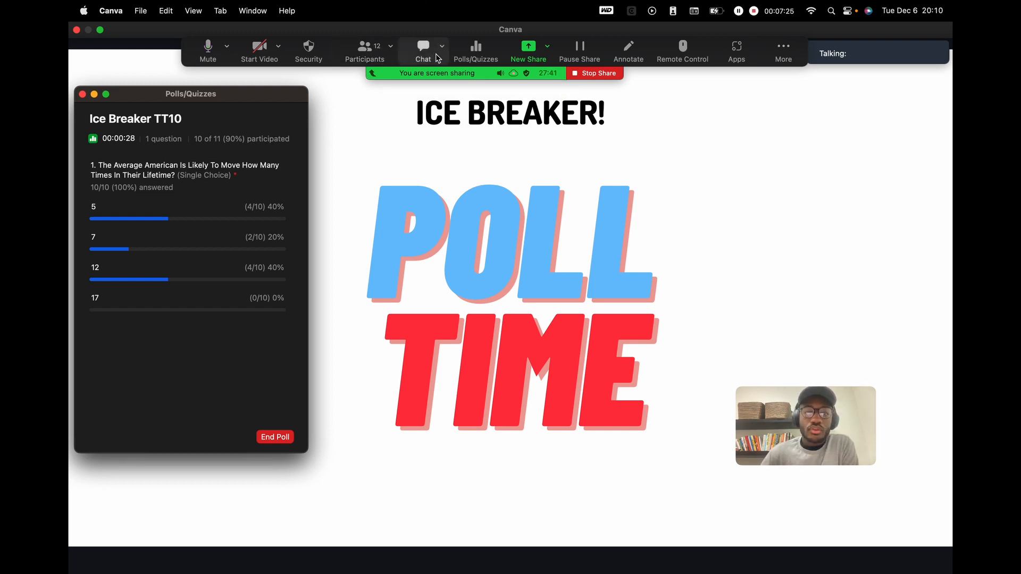
- Open the participants list and scroll through the attendees
{"action": "left_click", "coordinate": [375, 54]}
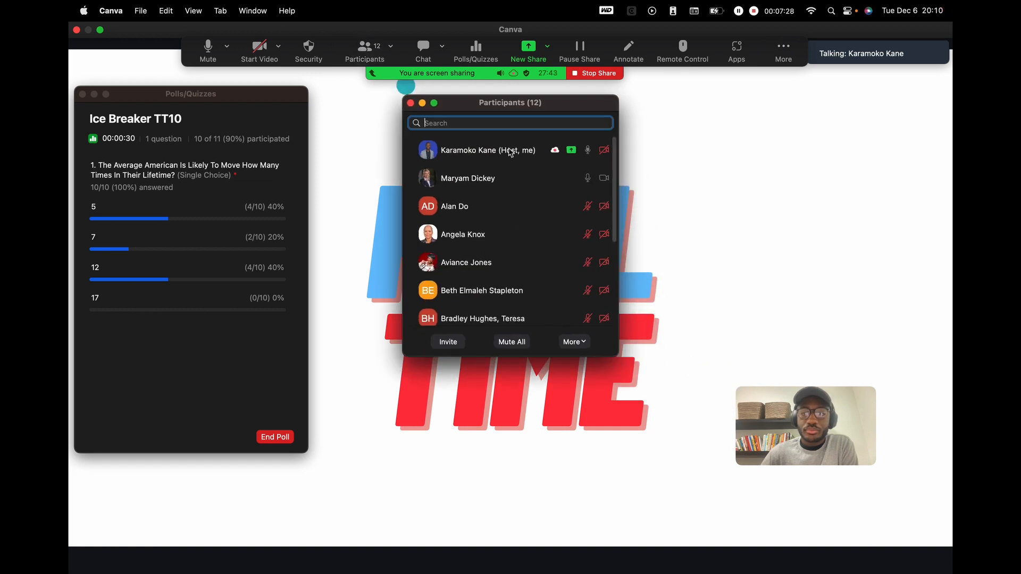
{"action": "scroll", "coordinate": [549, 303], "scroll_direction": "down", "scroll_amount": 5}
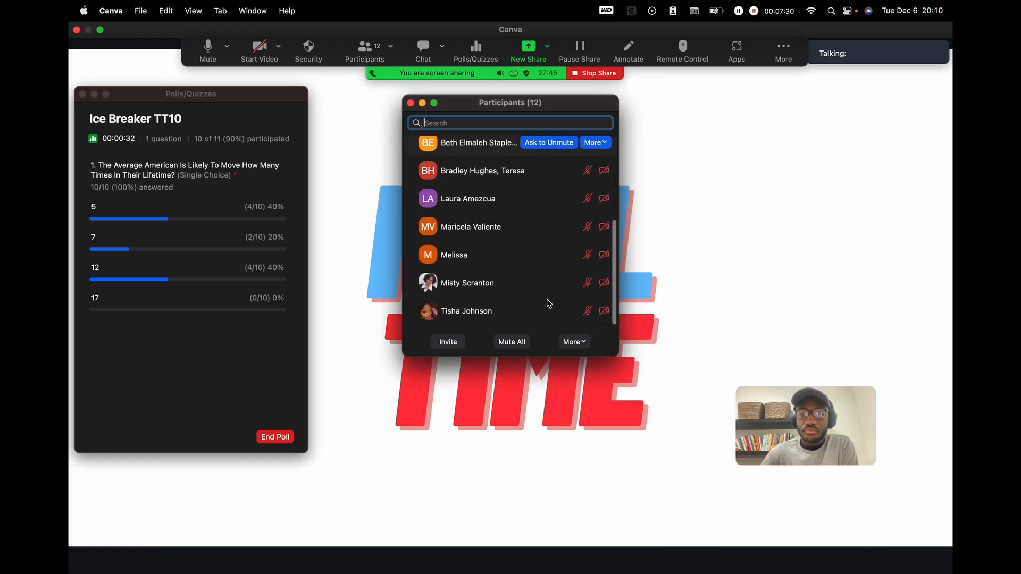
{"action": "scroll", "coordinate": [547, 303], "scroll_direction": "up", "scroll_amount": 5}
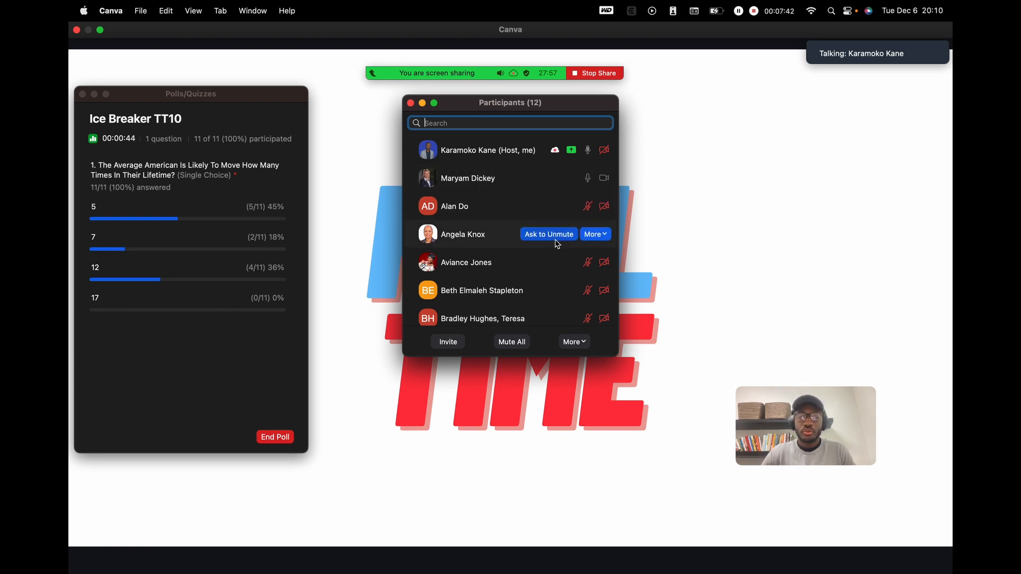
{"action": "scroll", "coordinate": [554, 236], "scroll_direction": "down", "scroll_amount": 4}
{"action": "scroll", "coordinate": [570, 279], "scroll_direction": "down", "scroll_amount": 2}
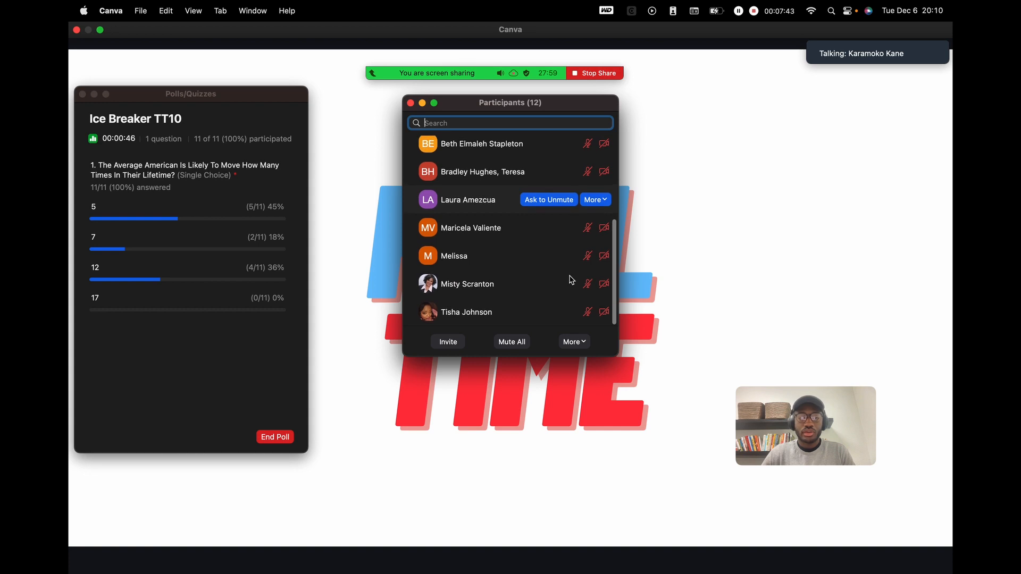
{"action": "scroll", "coordinate": [570, 280], "scroll_direction": "up", "scroll_amount": 2}
{"action": "scroll", "coordinate": [570, 279], "scroll_direction": "up", "scroll_amount": 2}
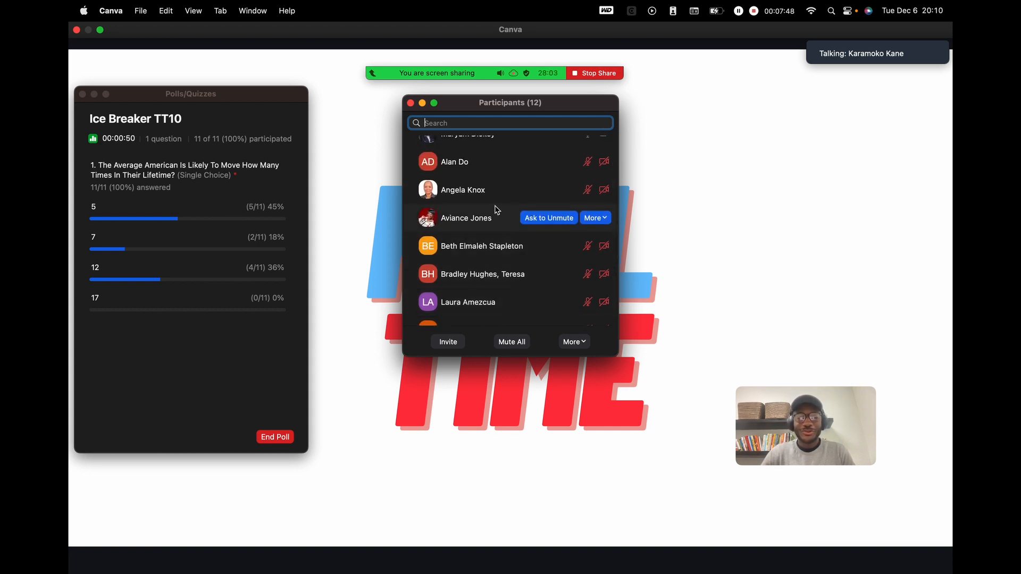
{"action": "left_click", "coordinate": [371, 173]}
{"action": "scroll", "coordinate": [509, 159], "scroll_direction": "up", "scroll_amount": 1}
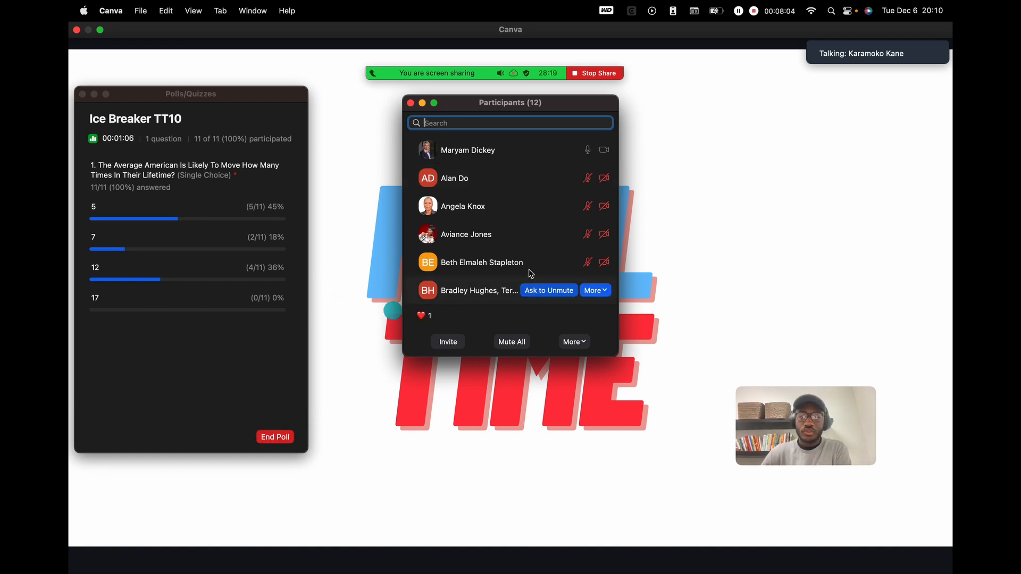
{"action": "scroll", "coordinate": [557, 184], "scroll_direction": "down", "scroll_amount": 2}
{"action": "scroll", "coordinate": [556, 184], "scroll_direction": "down", "scroll_amount": 3}
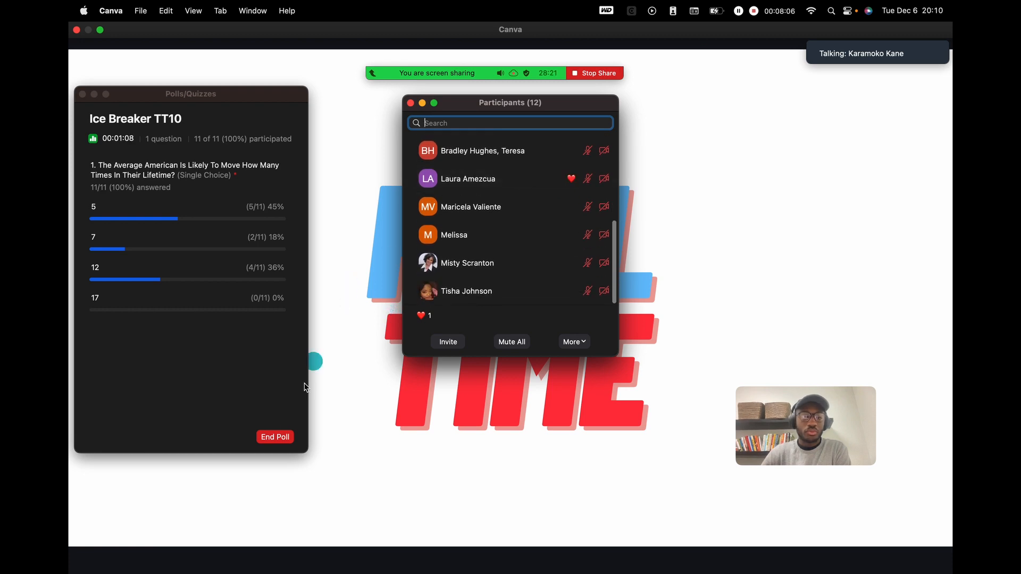
- Move the participant list to the right edge and admit the waiting-room attendee
{"action": "left_click", "coordinate": [556, 103]}
{"action": "left_click_drag", "start_coordinate": [556, 103], "coordinate": [854, 102]}
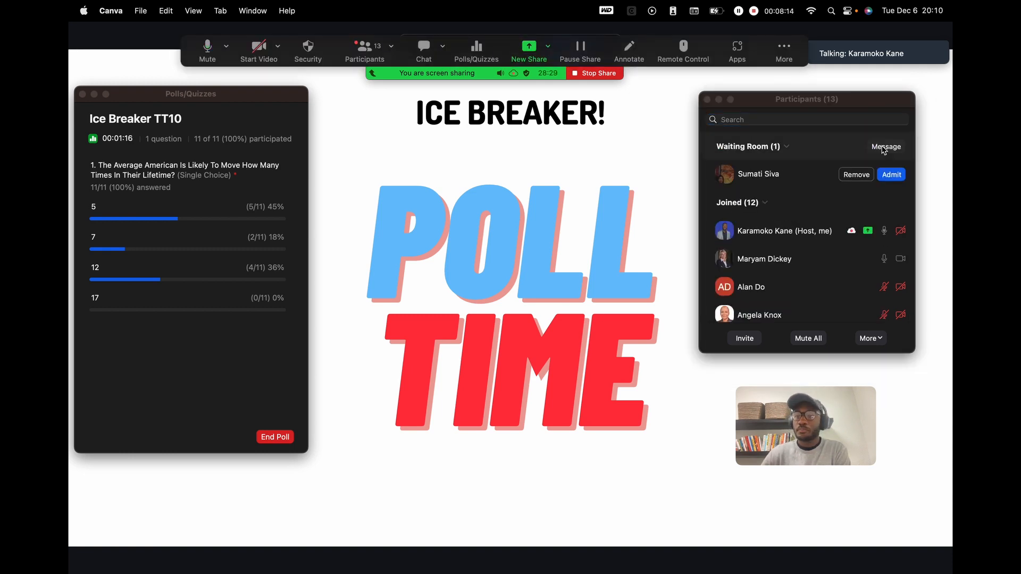
{"action": "left_click", "coordinate": [891, 175]}
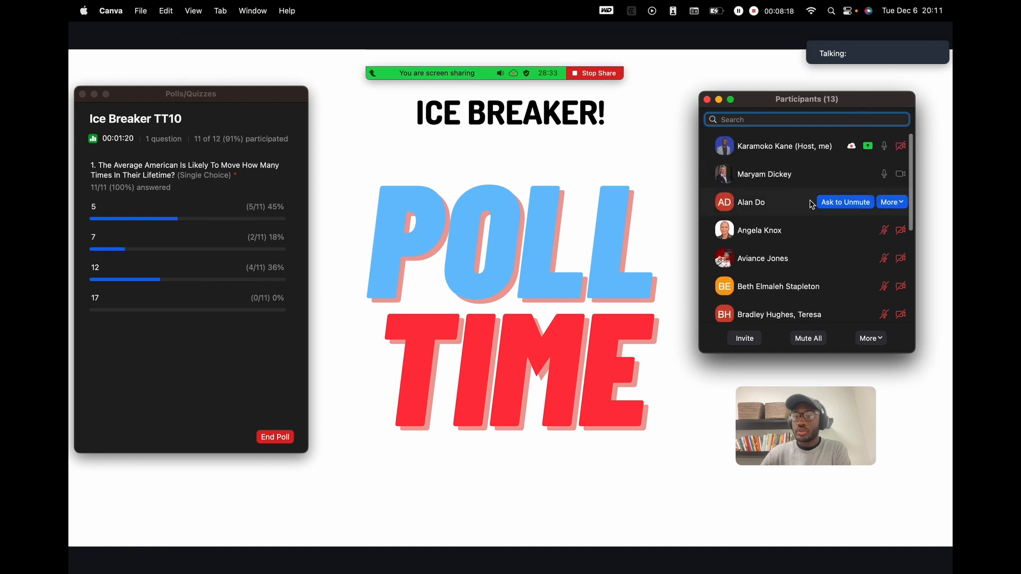
{"action": "scroll", "coordinate": [811, 205], "scroll_direction": "down", "scroll_amount": 3}
{"action": "scroll", "coordinate": [810, 202], "scroll_direction": "up", "scroll_amount": 3}
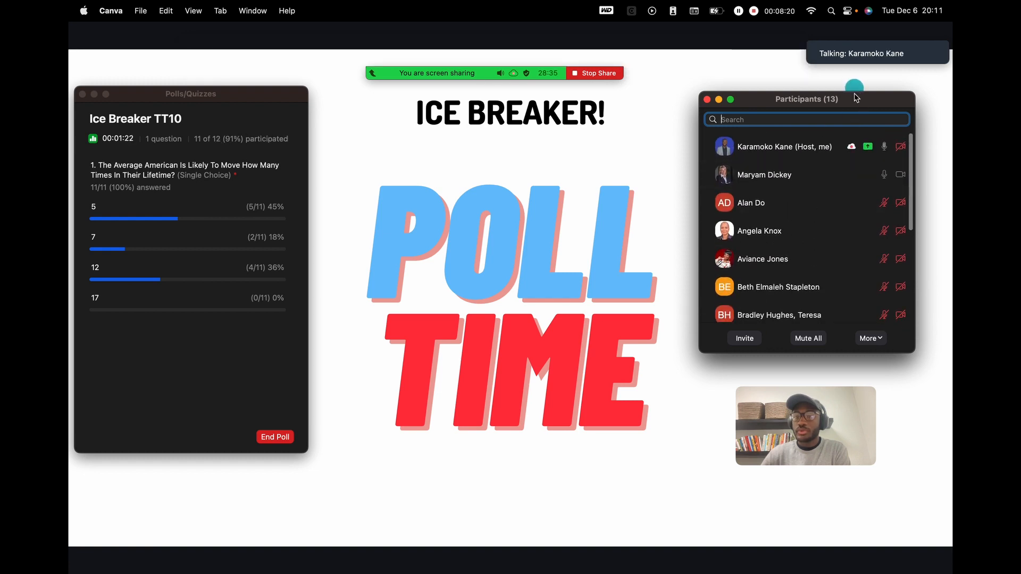
{"action": "left_click_drag", "start_coordinate": [854, 99], "coordinate": [852, 96]}
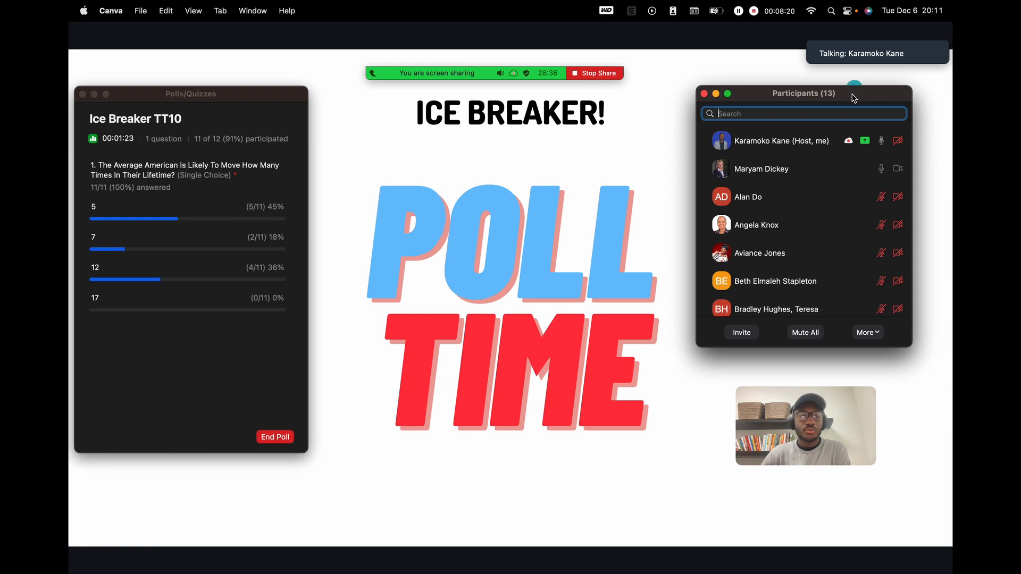
- End the Ice Breaker TT10 poll and move its results window to the upper left
{"action": "left_click", "coordinate": [278, 437]}
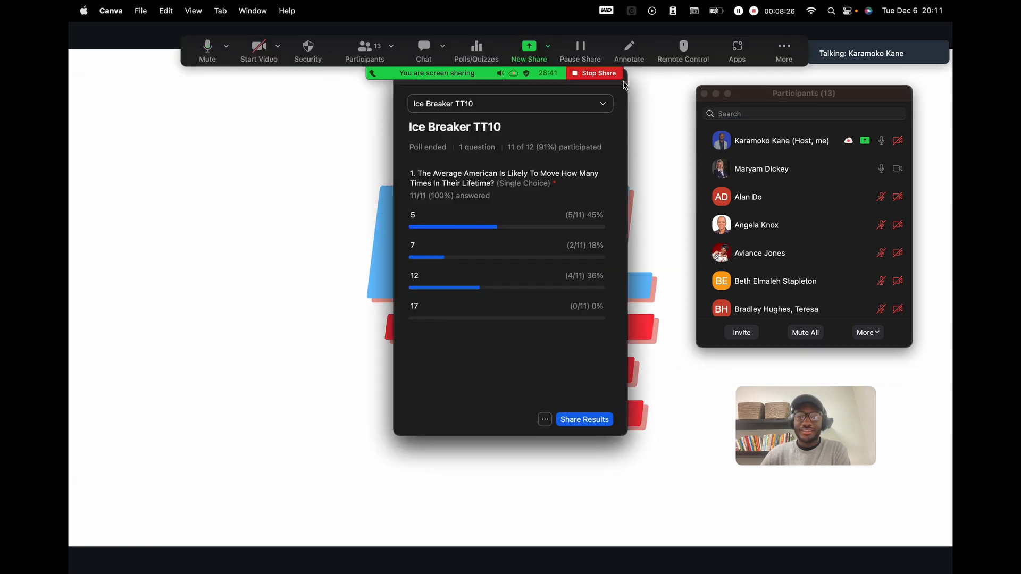
{"action": "left_click_drag", "start_coordinate": [625, 86], "coordinate": [351, 114]}
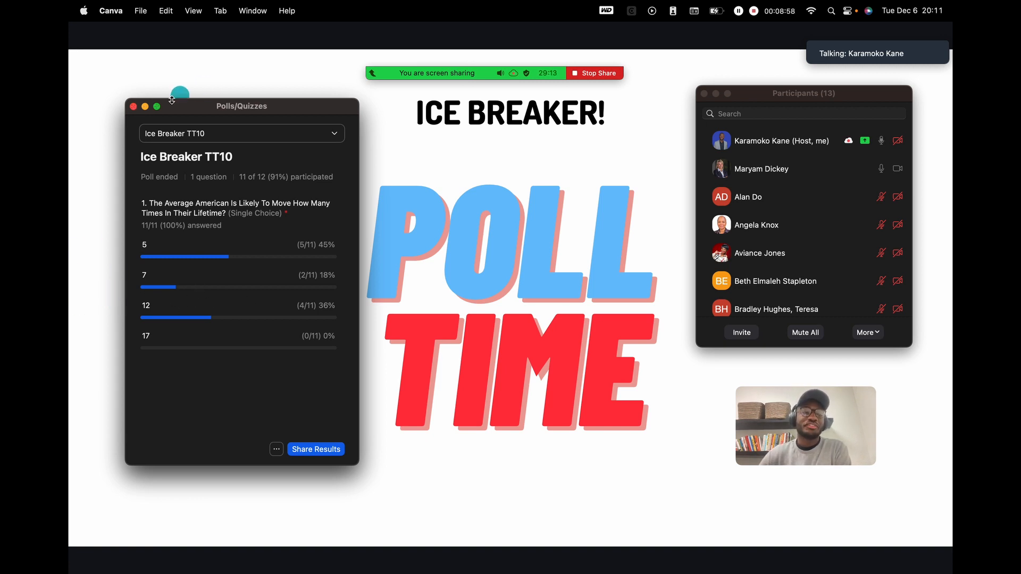
{"action": "left_click_drag", "start_coordinate": [172, 100], "coordinate": [156, 58]}
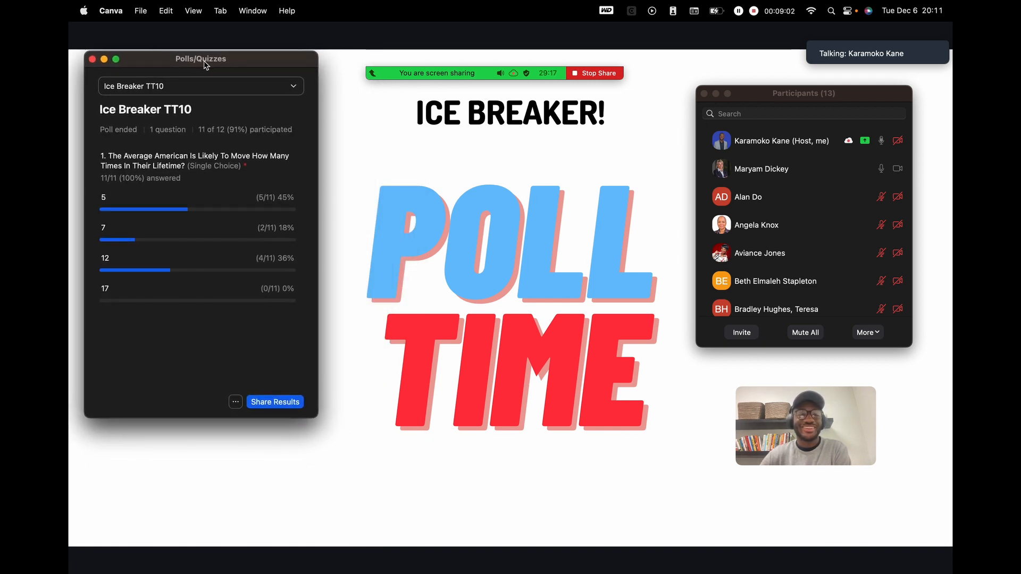
{"action": "mouse_move", "coordinate": [892, 48]}
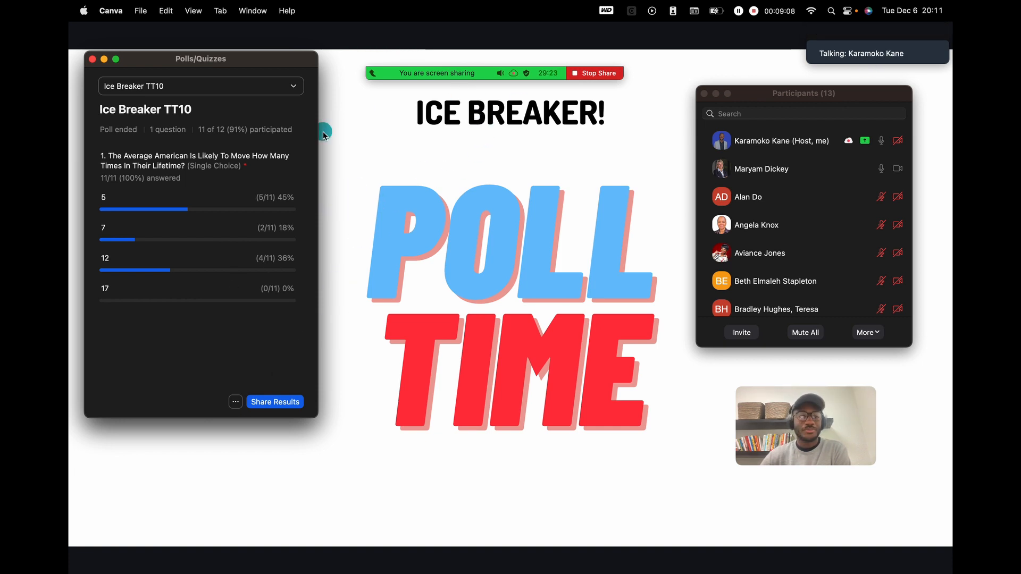
- Share the poll results with attendees, then stop sharing them
{"action": "left_click", "coordinate": [274, 402]}
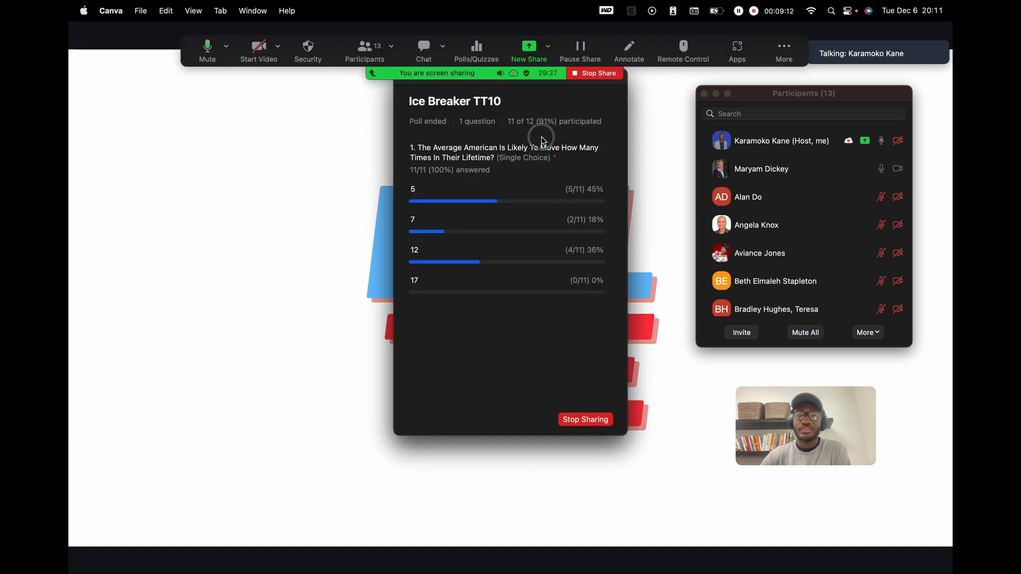
{"action": "left_click_drag", "start_coordinate": [617, 82], "coordinate": [427, 153]}
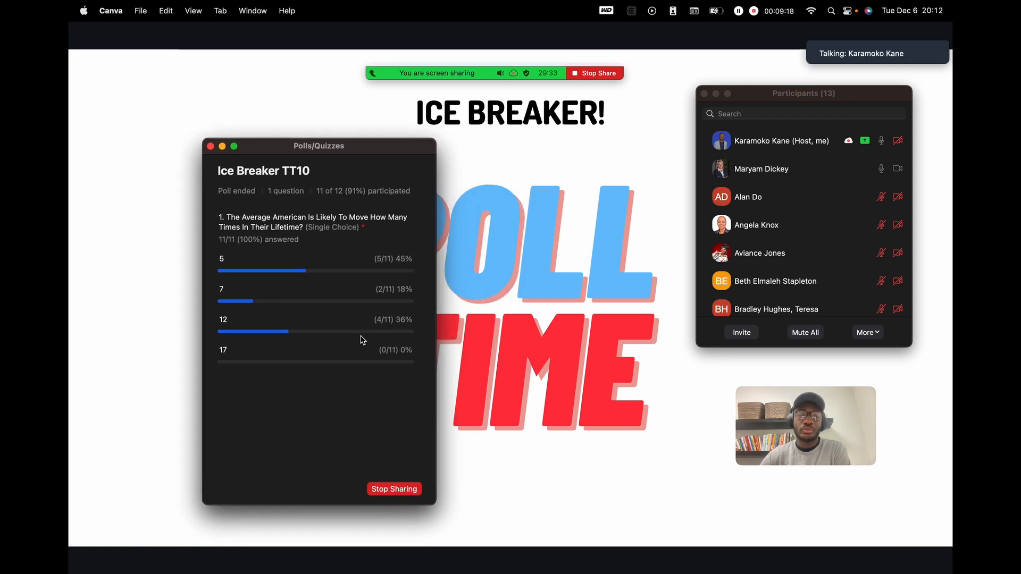
{"action": "left_click", "coordinate": [394, 489]}
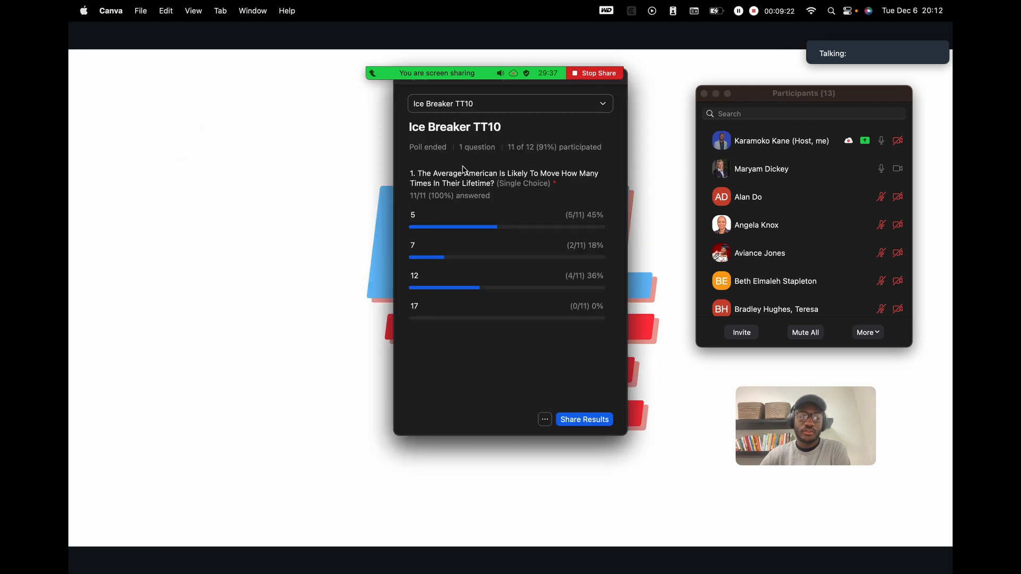
{"action": "left_click_drag", "start_coordinate": [626, 88], "coordinate": [438, 183]}
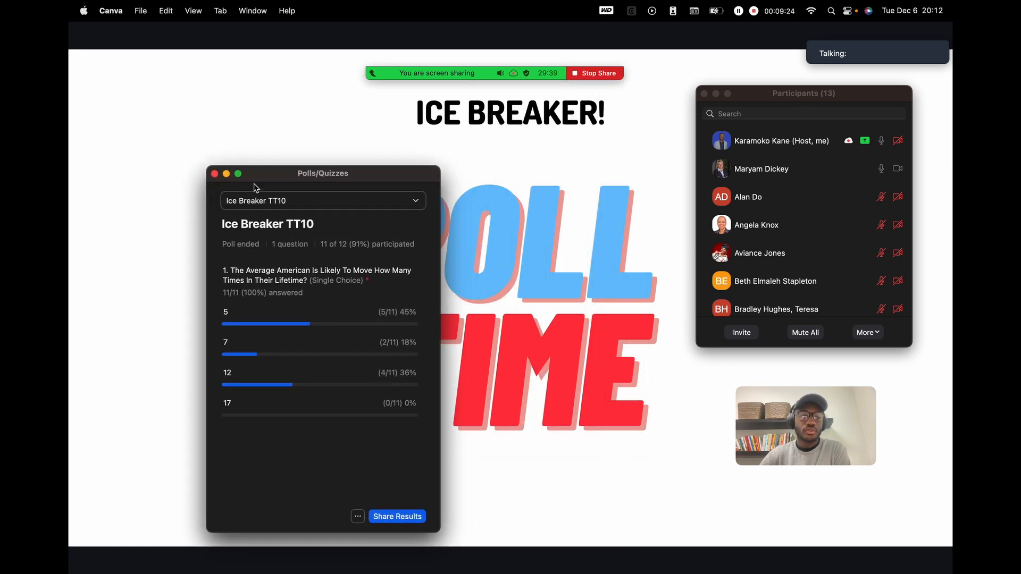
- Close poll and participant windows, advance to the KvCore contacts slide, and enlarge the self-view
{"action": "left_click", "coordinate": [214, 172]}
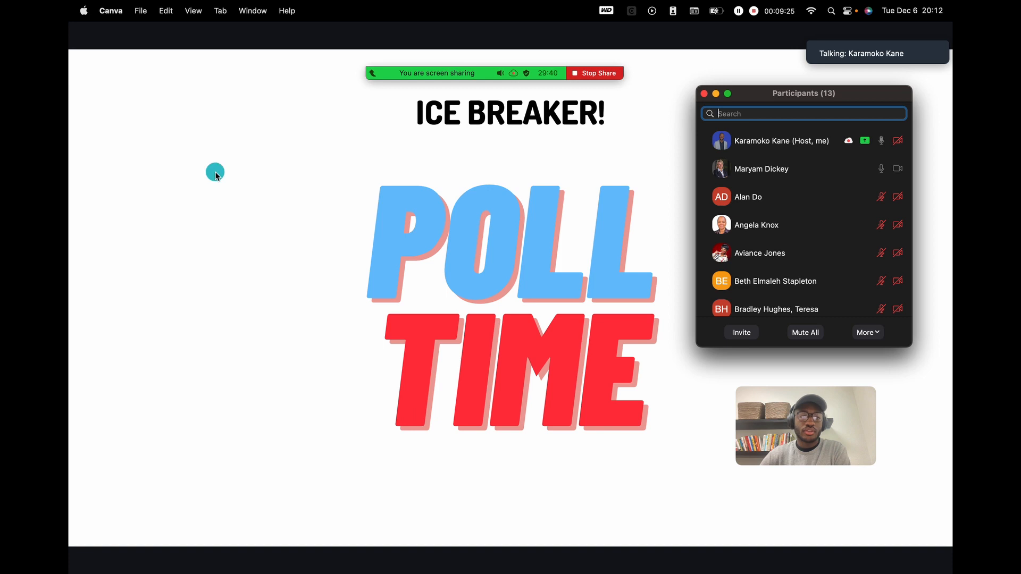
{"action": "left_click", "coordinate": [922, 158]}
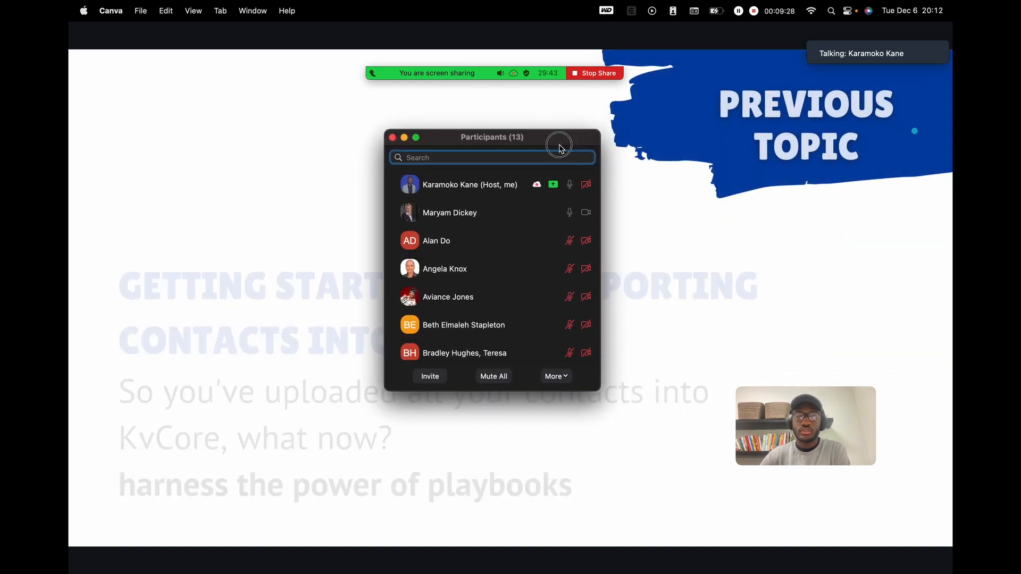
{"action": "left_click_drag", "start_coordinate": [568, 138], "coordinate": [821, 202]}
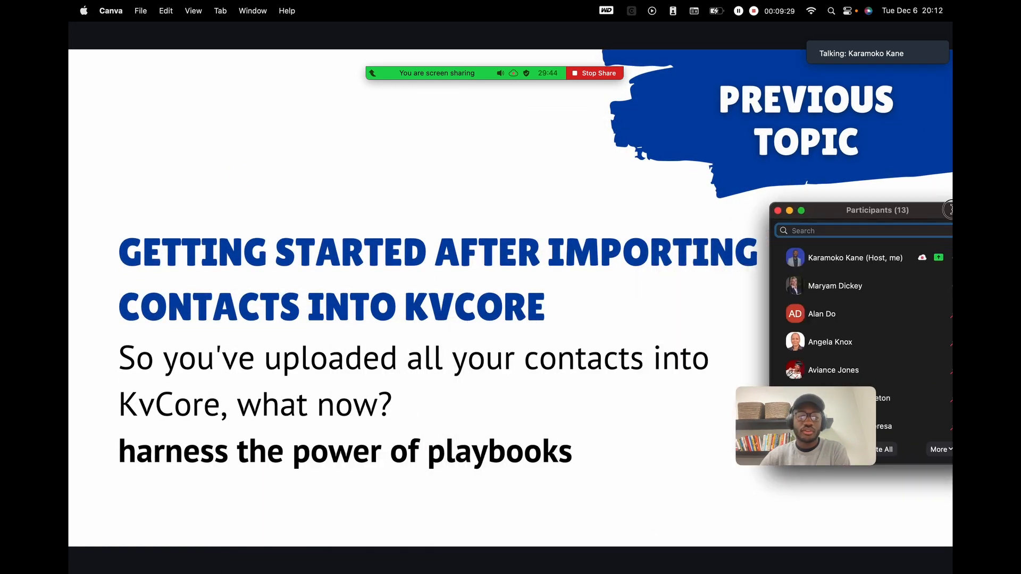
{"action": "left_click", "coordinate": [778, 211]}
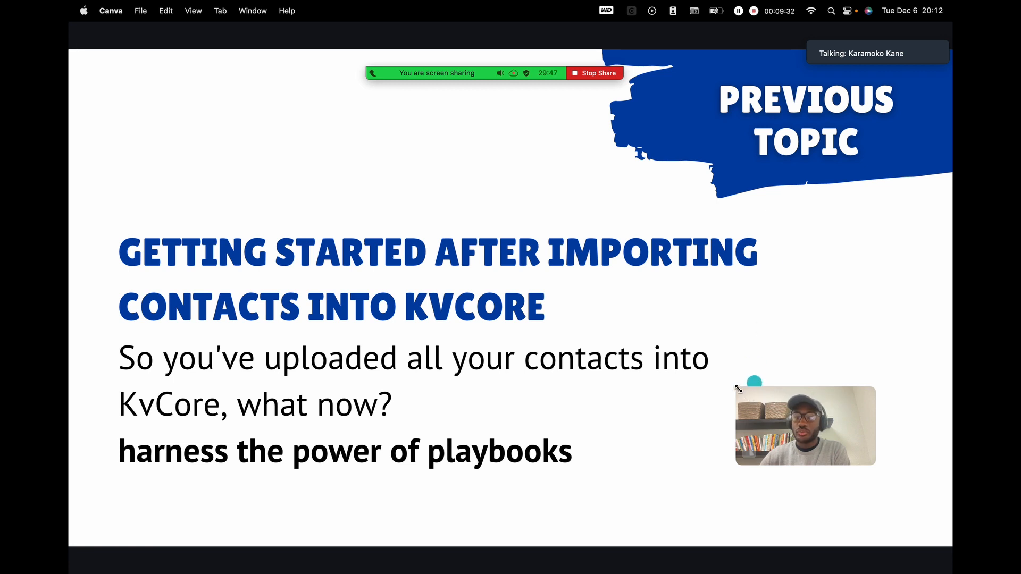
{"action": "left_click_drag", "start_coordinate": [738, 390], "coordinate": [652, 330]}
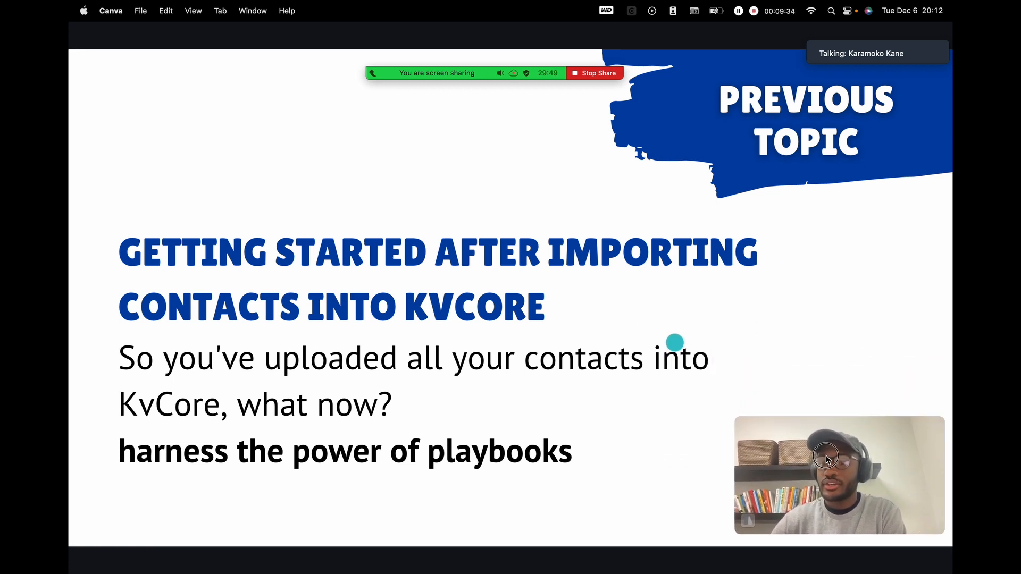
{"action": "left_click_drag", "start_coordinate": [827, 458], "coordinate": [823, 463]}
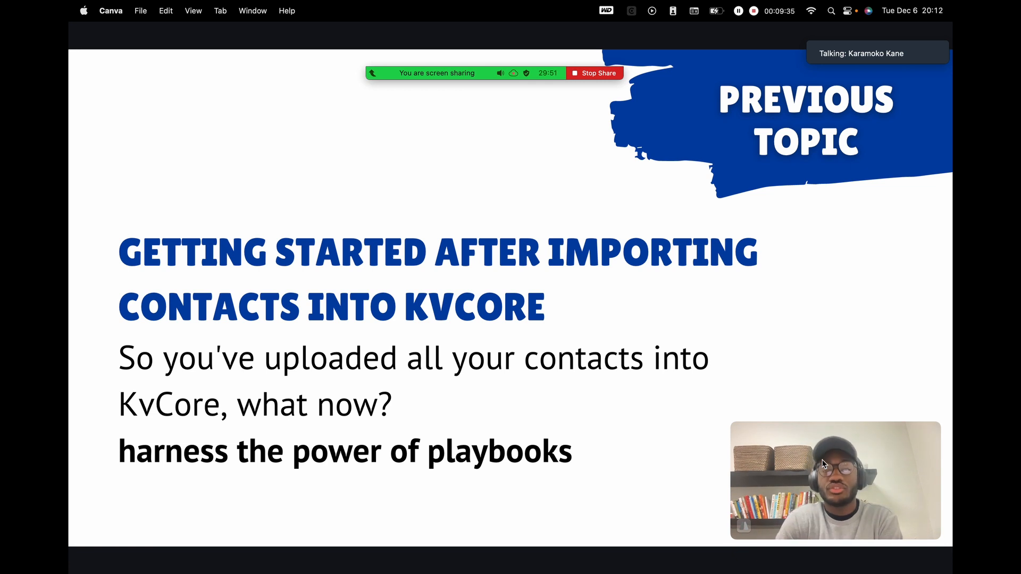
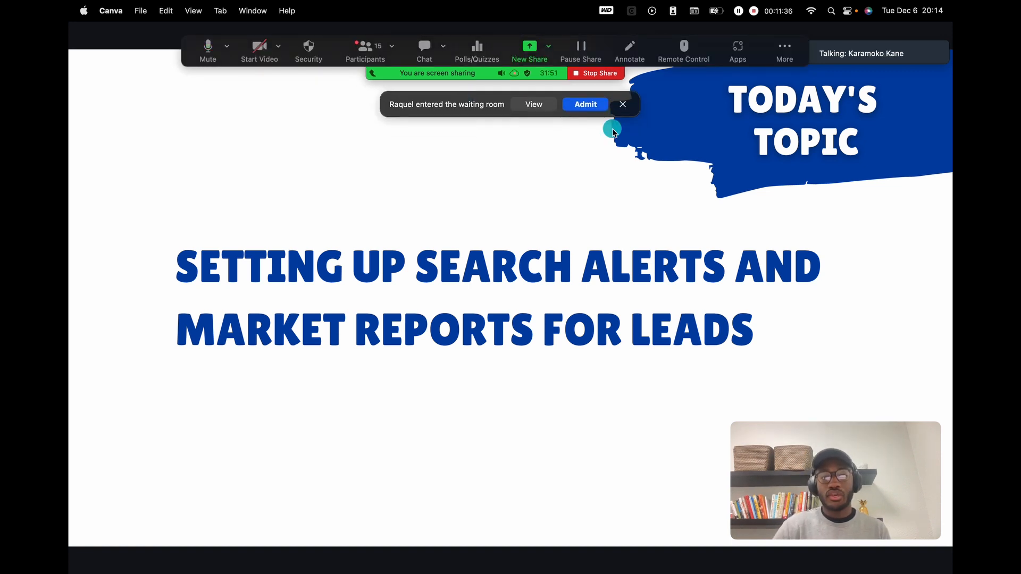
- Admit the guest from the waiting room and show the Zoom participants list
{"action": "left_click", "coordinate": [586, 103]}
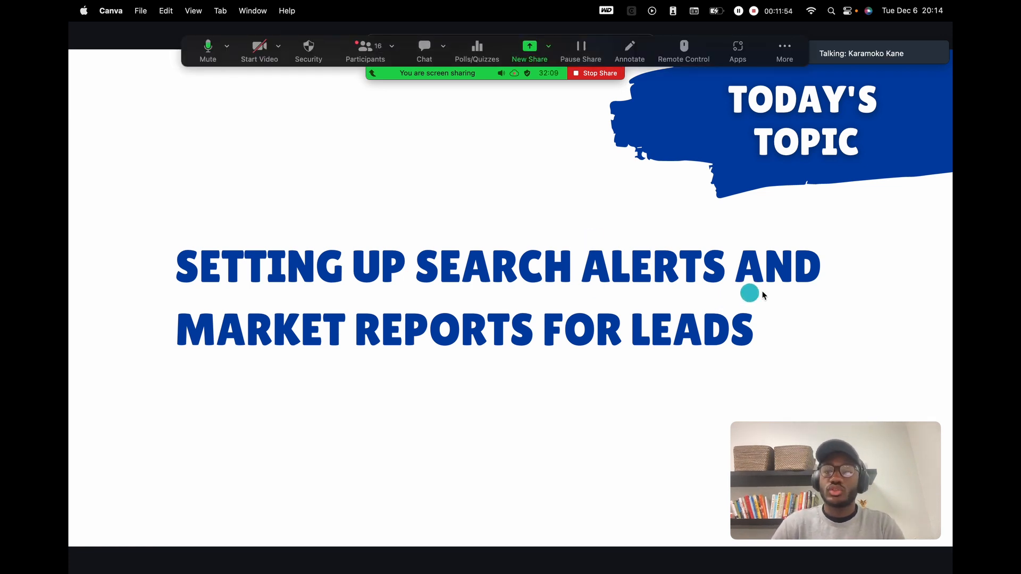
{"action": "left_click", "coordinate": [366, 52]}
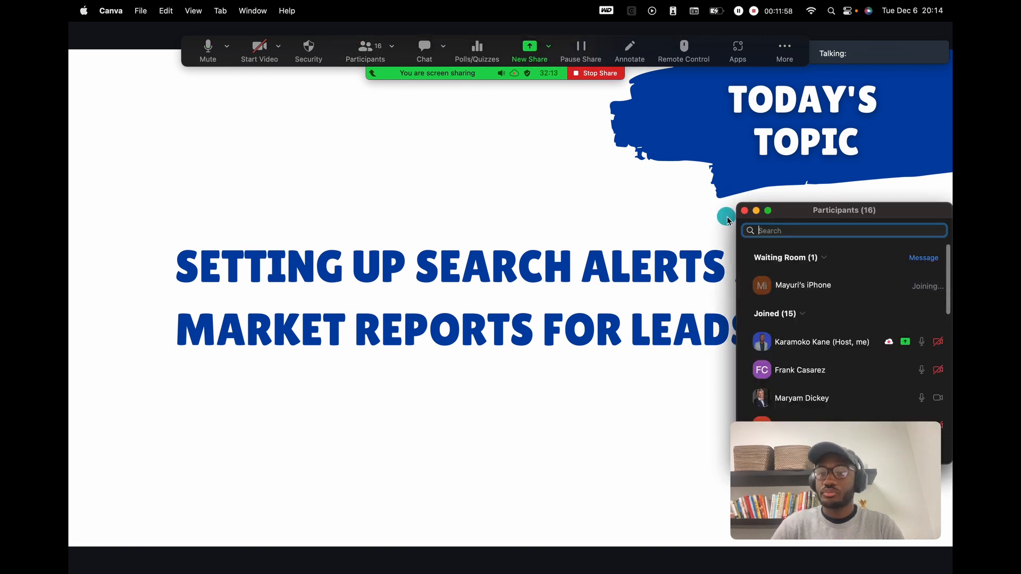
- Advance to the 'ask me a question' slide, close Participants, and switch to kvCORE in Safari
{"action": "left_click_drag", "start_coordinate": [836, 212], "coordinate": [772, 152]}
{"action": "scroll", "coordinate": [808, 292], "scroll_direction": "down", "scroll_amount": 10}
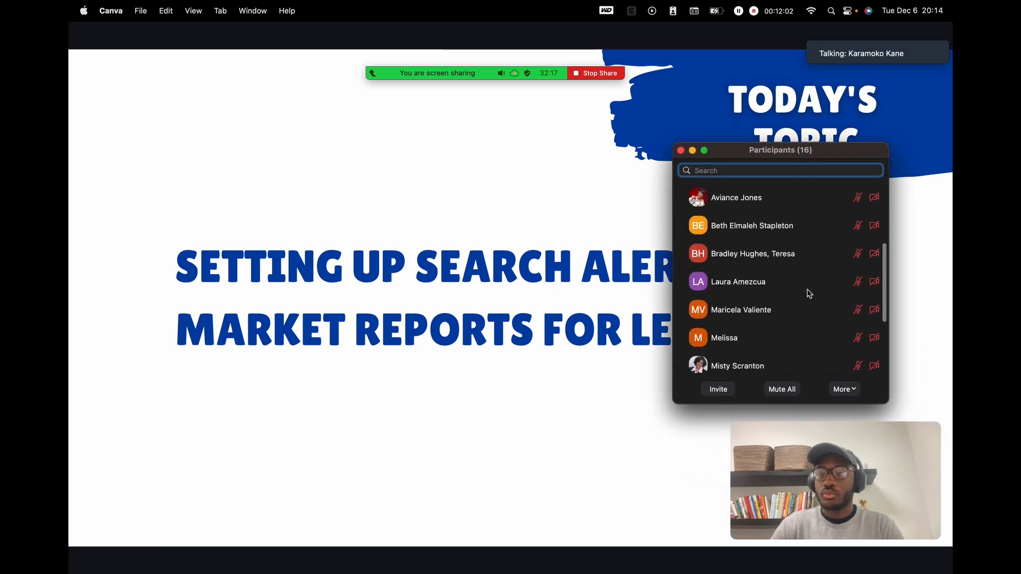
{"action": "scroll", "coordinate": [809, 293], "scroll_direction": "up", "scroll_amount": 10}
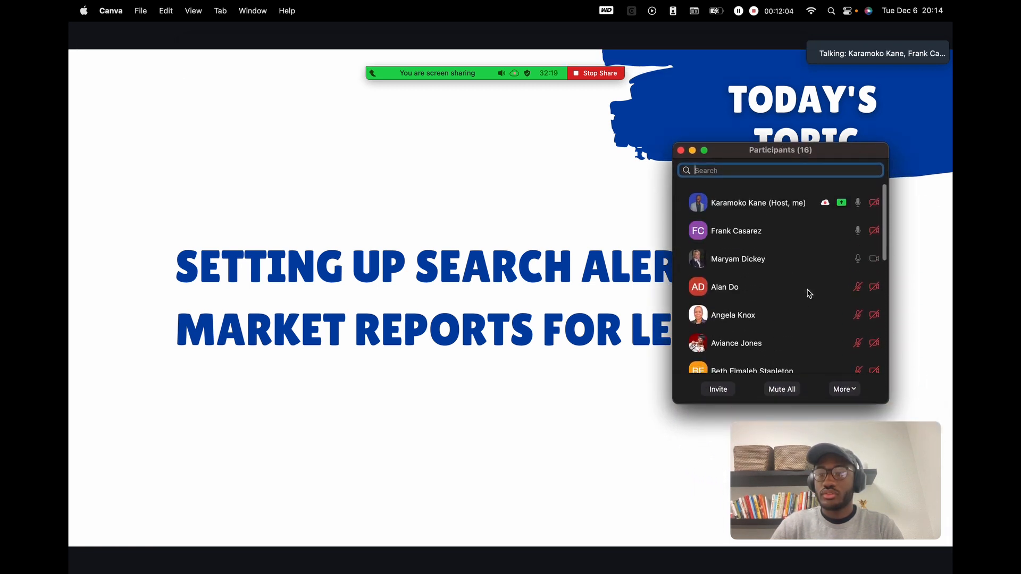
{"action": "left_click", "coordinate": [564, 214]}
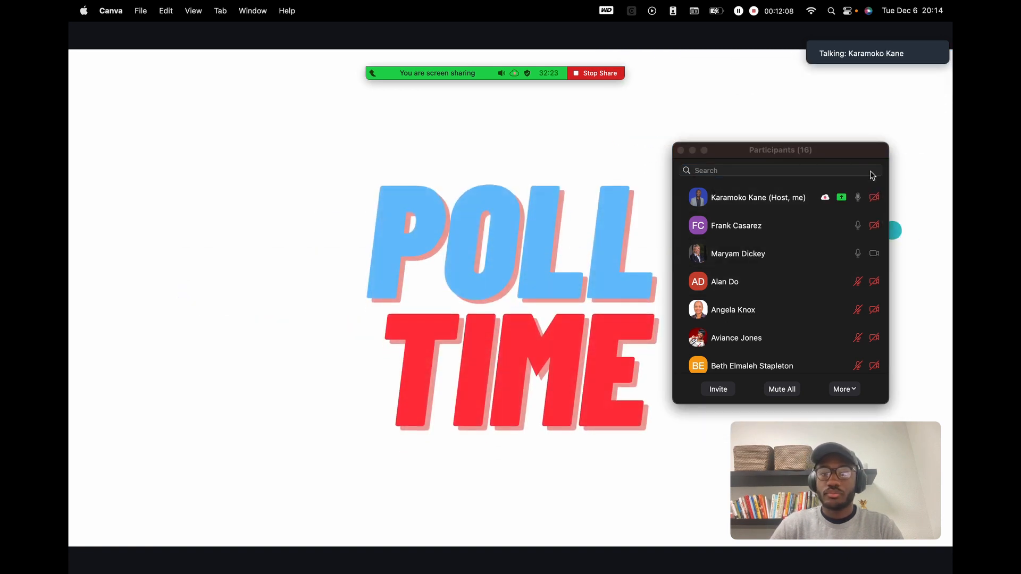
{"action": "left_click", "coordinate": [925, 185]}
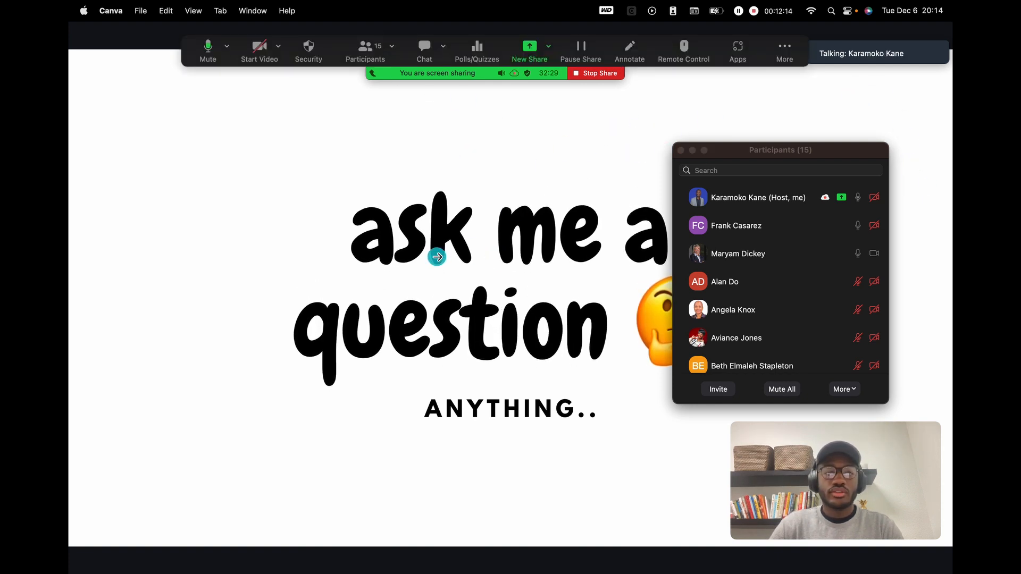
{"action": "left_click", "coordinate": [681, 151]}
{"action": "key", "text": "ctrl+Right"}
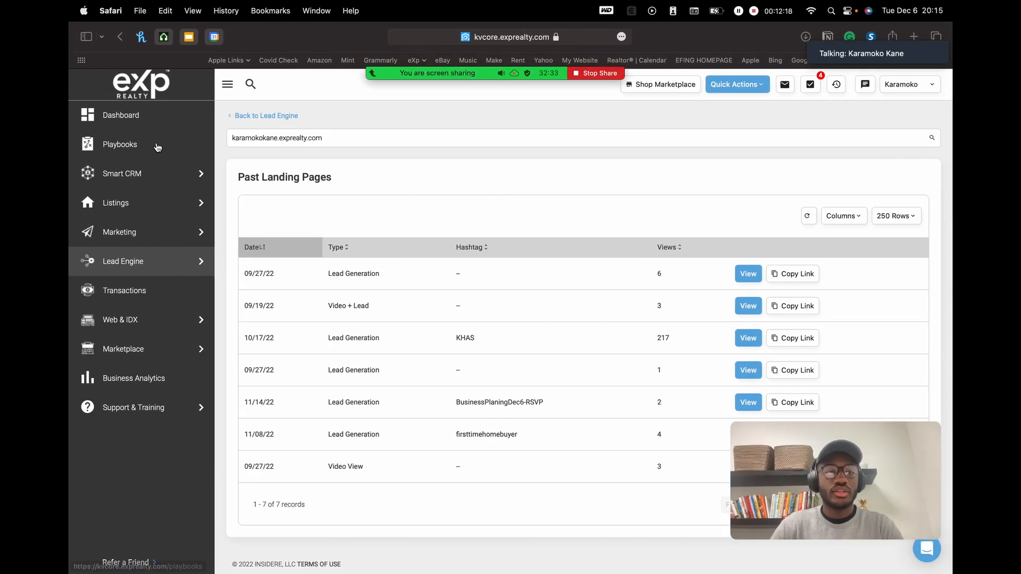
- Show the kvCORE Dashboard with Zoom controls moved aside, and scroll through its activity feed
{"action": "left_click", "coordinate": [122, 115]}
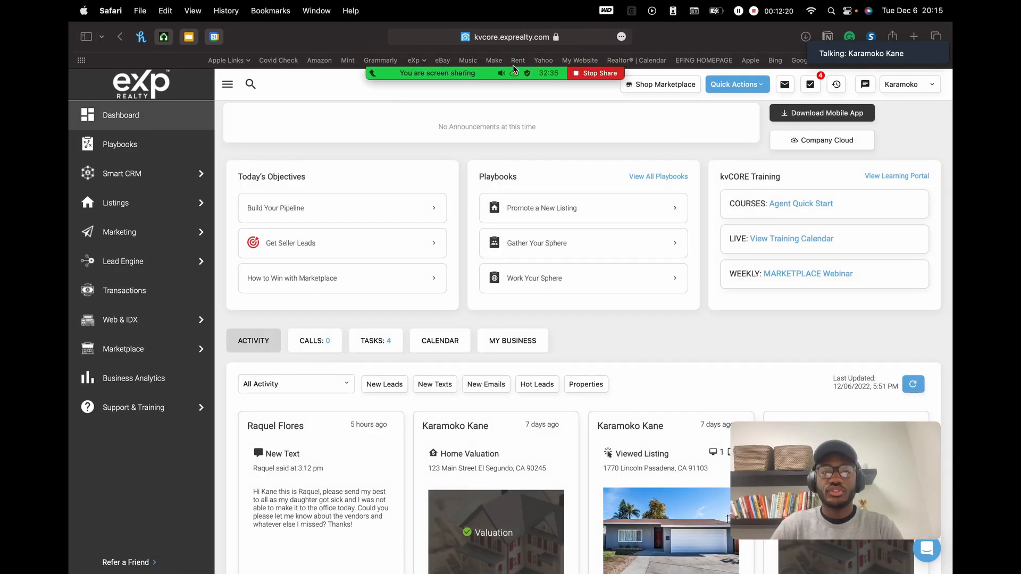
{"action": "mouse_move", "coordinate": [516, 72]}
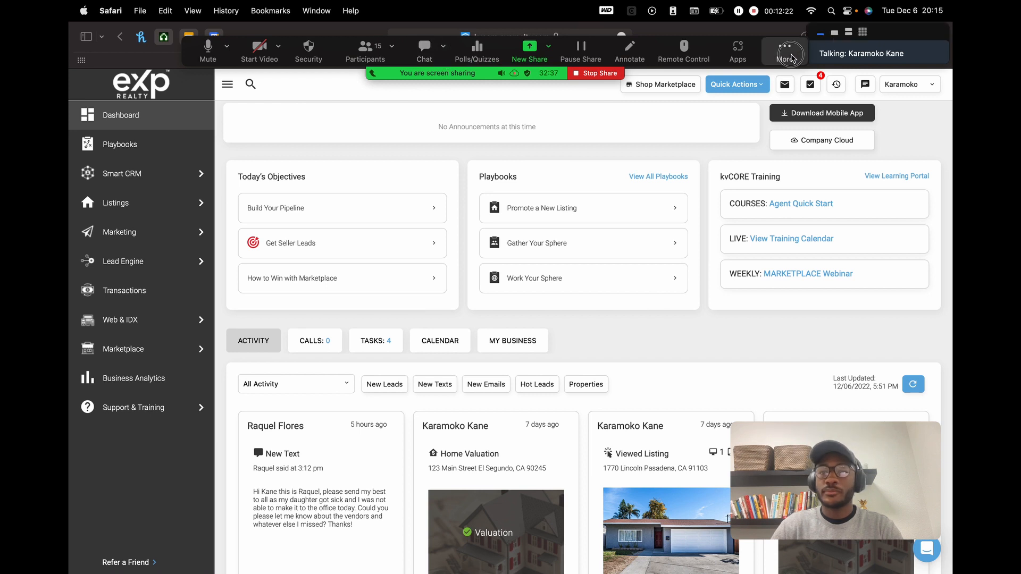
{"action": "left_click_drag", "start_coordinate": [791, 56], "coordinate": [772, 36]}
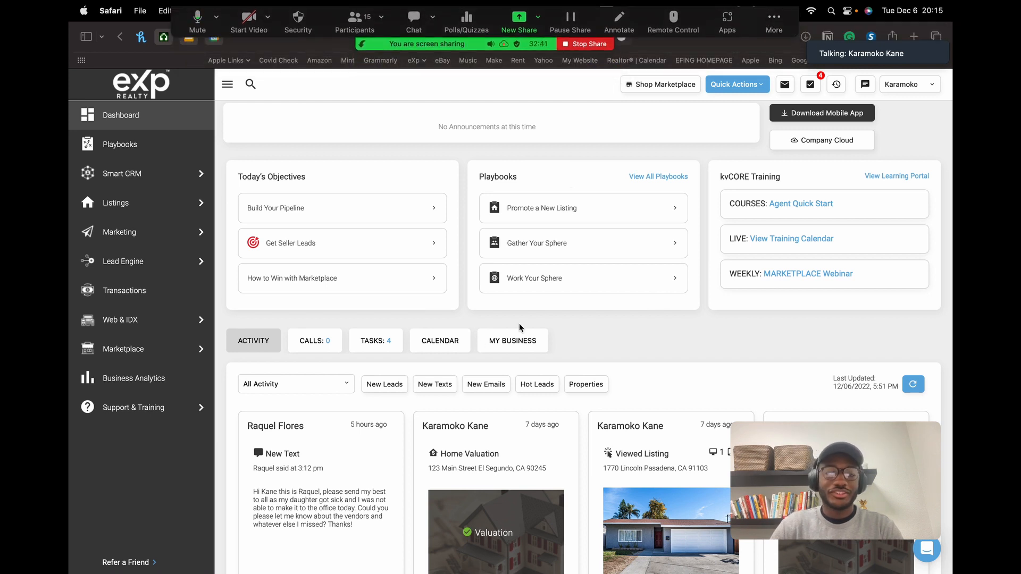
{"action": "scroll", "coordinate": [521, 328], "scroll_direction": "down", "scroll_amount": 10}
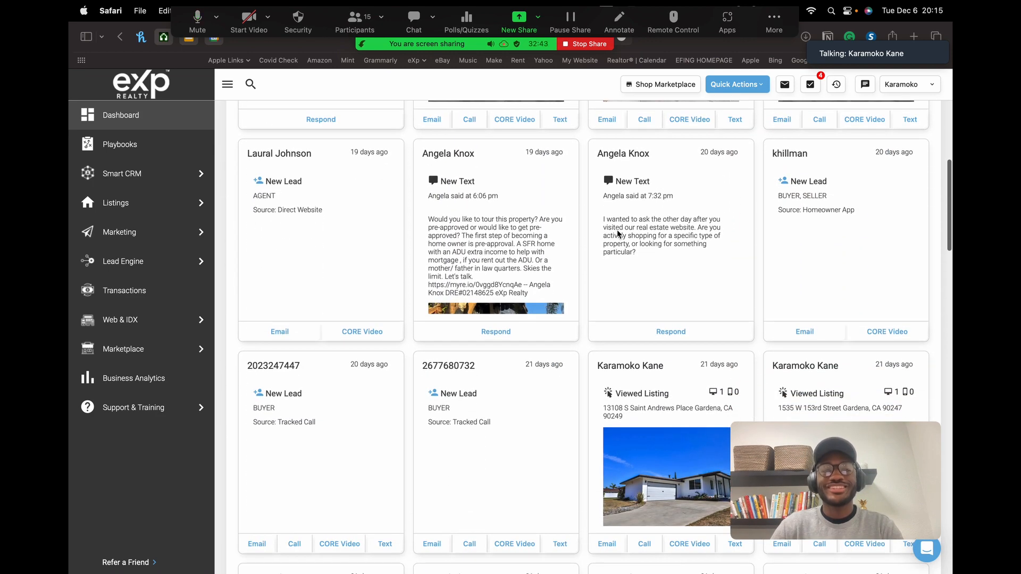
{"action": "left_click_drag", "start_coordinate": [774, 17], "coordinate": [840, 58]}
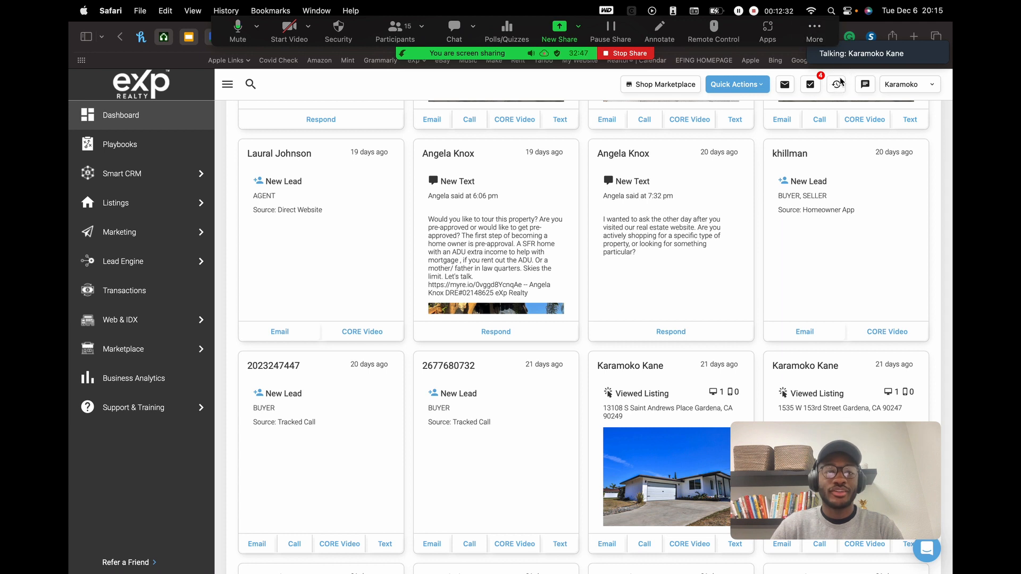
{"action": "left_click_drag", "start_coordinate": [889, 33], "coordinate": [893, 99]}
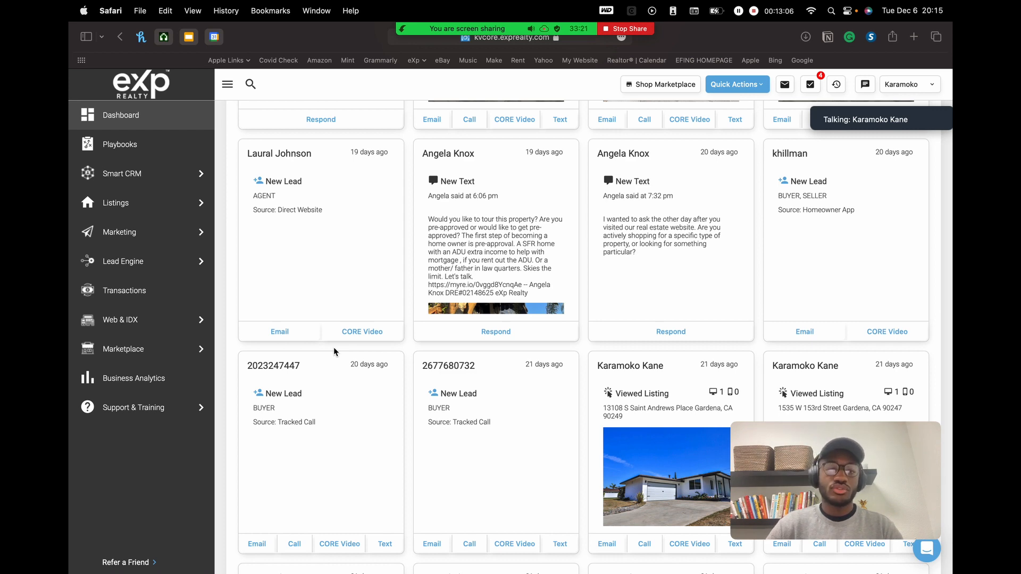
{"action": "scroll", "coordinate": [334, 351], "scroll_direction": "up", "scroll_amount": 10}
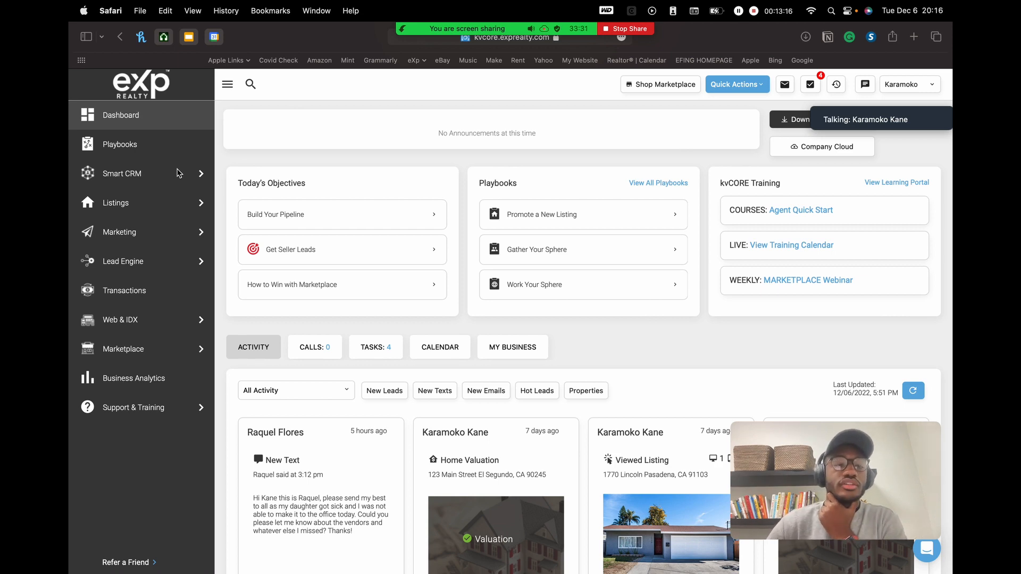
- Open Smart CRM, admit the waiting guest, and switch Zoom to speaker view moved aside
{"action": "left_click", "coordinate": [155, 180]}
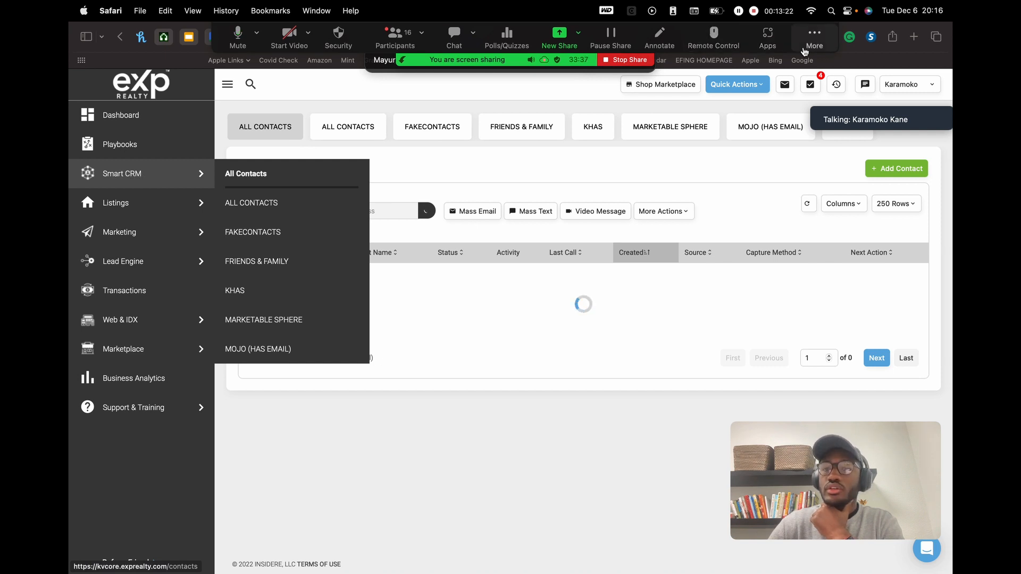
{"action": "left_click", "coordinate": [601, 60]}
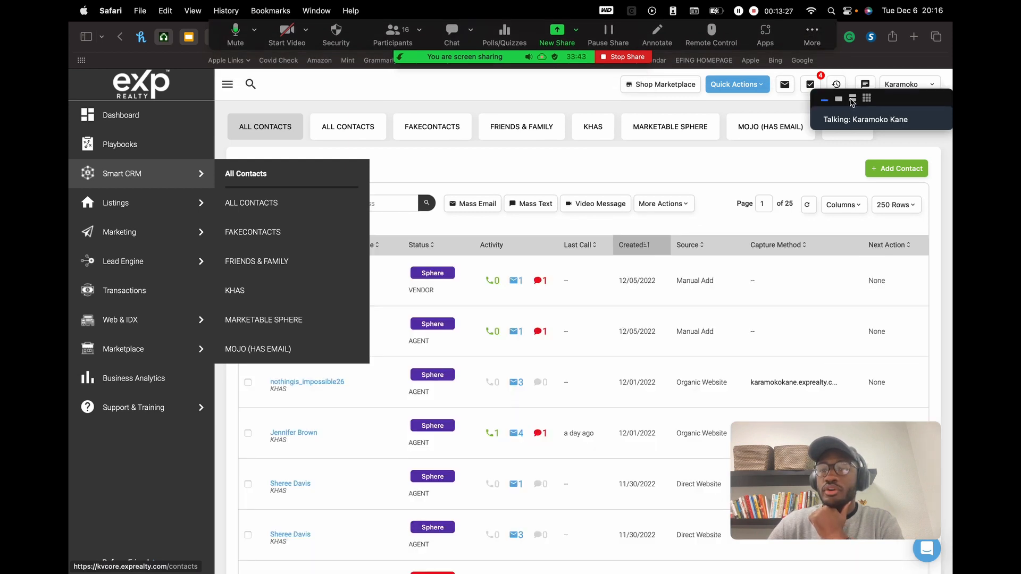
{"action": "left_click", "coordinate": [852, 99]}
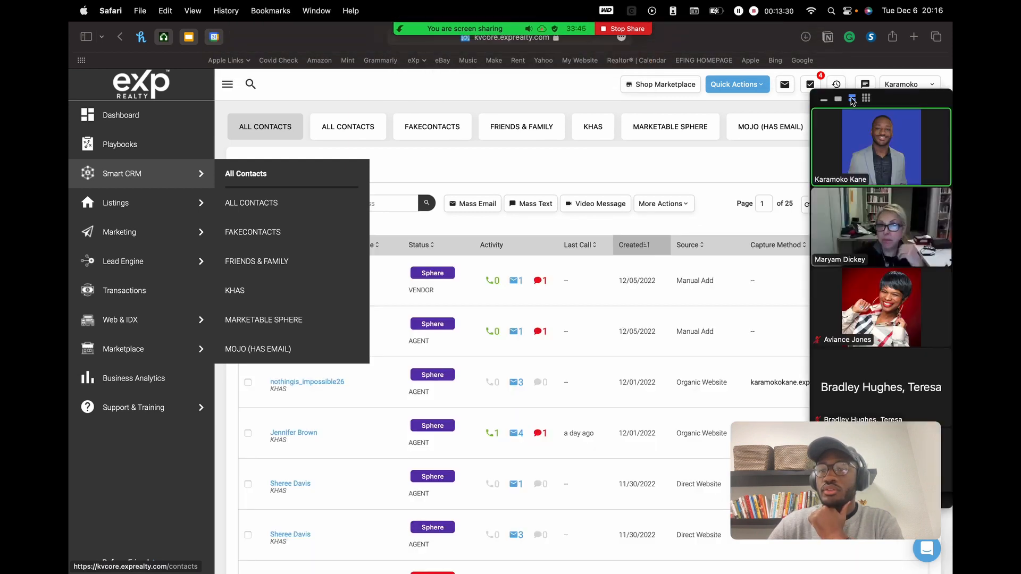
{"action": "left_click", "coordinate": [838, 100]}
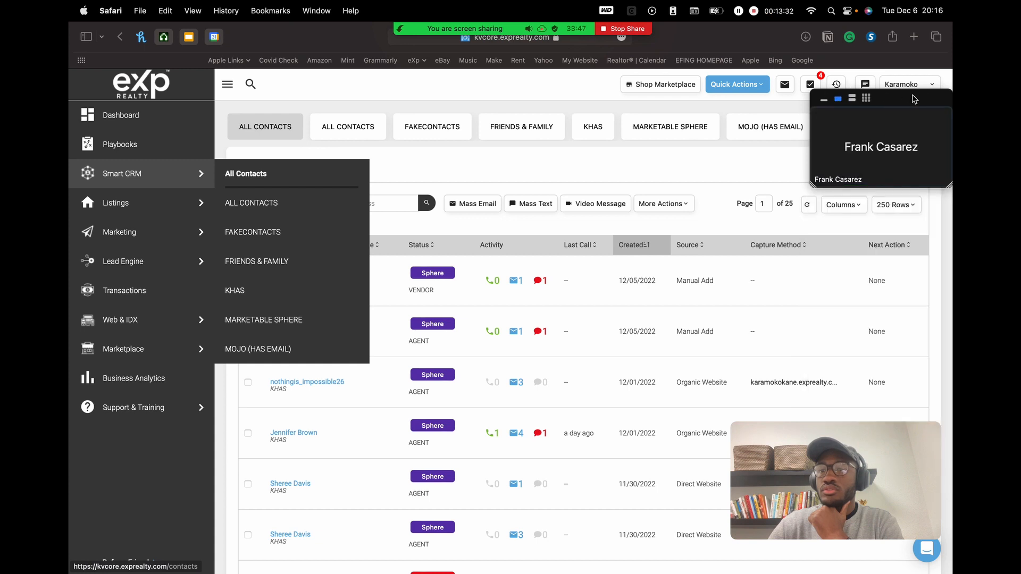
{"action": "left_click_drag", "start_coordinate": [914, 98], "coordinate": [917, 39]}
- Select Smart CRM in the sidebar again to list all contacts across 25 pages
{"action": "mouse_move", "coordinate": [568, 23]}
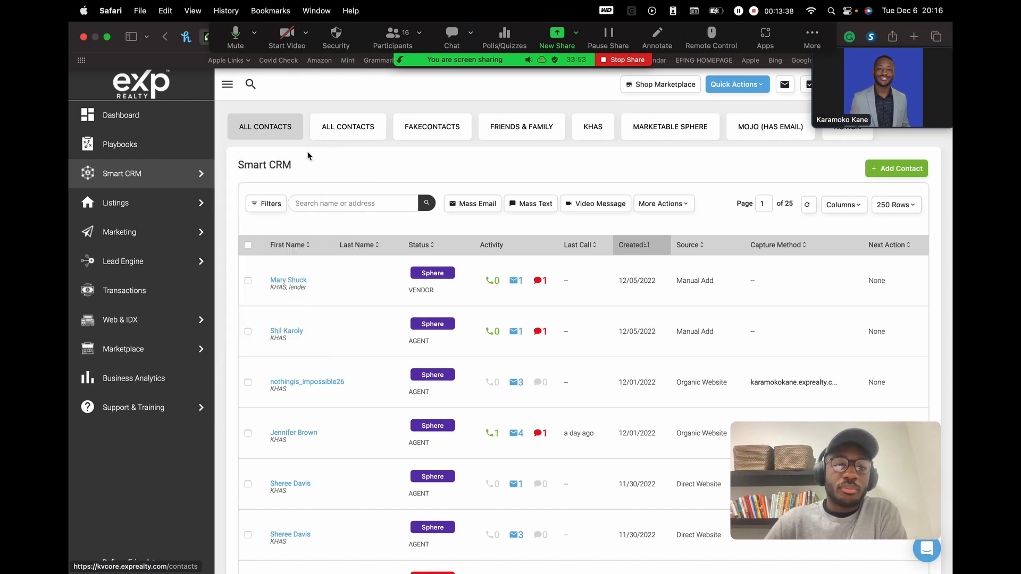
{"action": "mouse_move", "coordinate": [171, 183]}
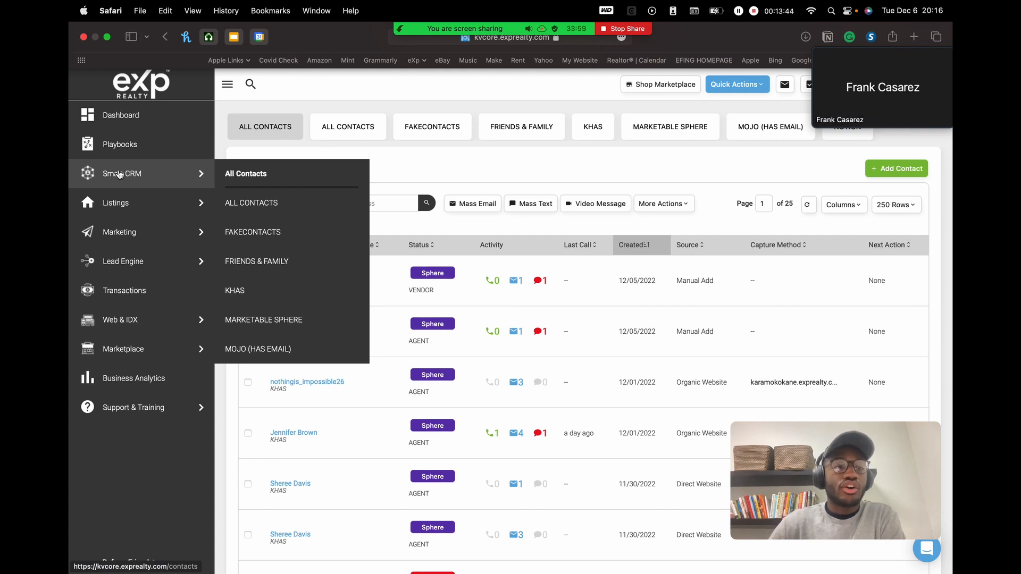
{"action": "left_click", "coordinate": [125, 171]}
{"action": "left_click", "coordinate": [142, 177]}
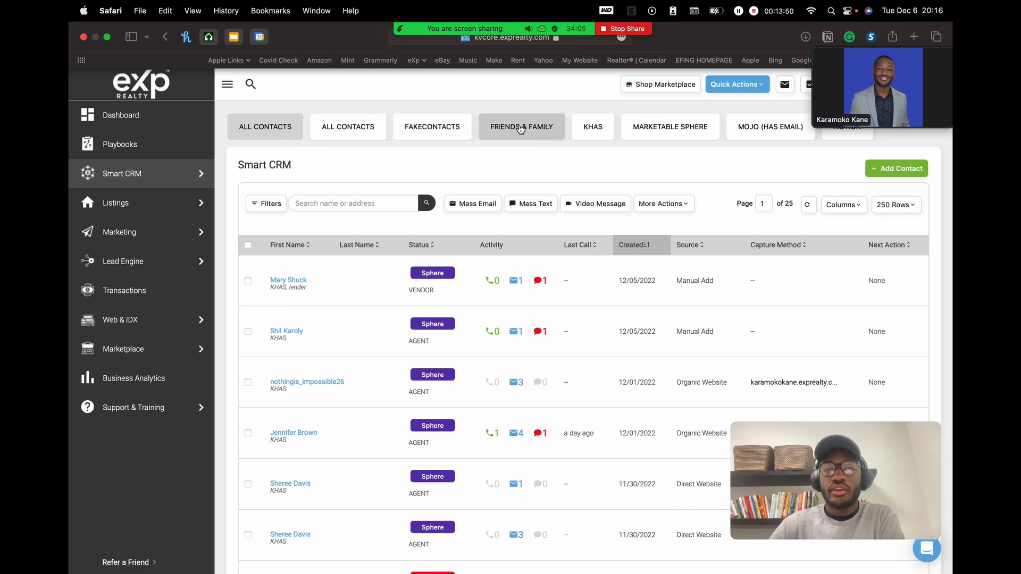
{"action": "left_click", "coordinate": [437, 128]}
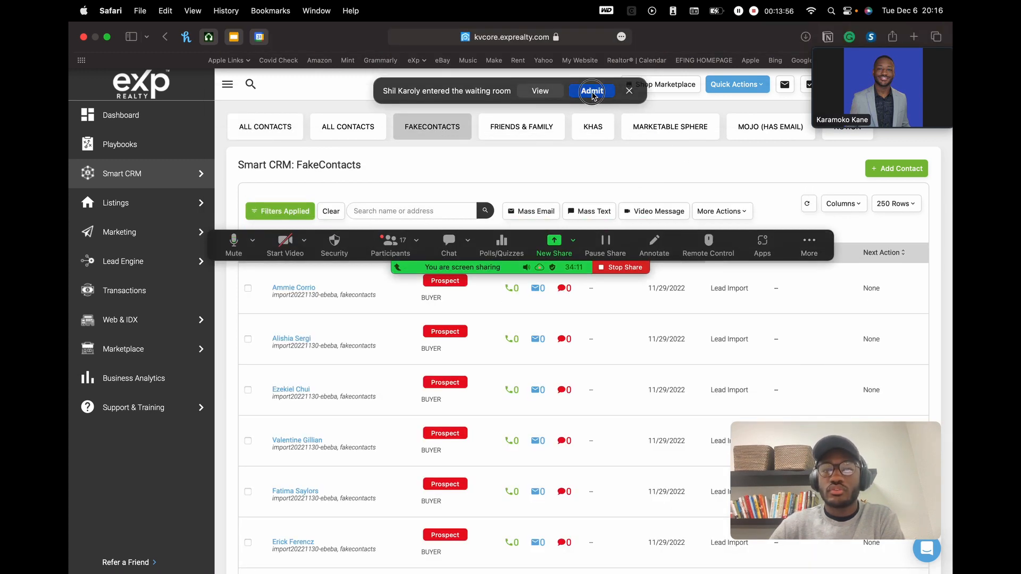
{"action": "left_click", "coordinate": [592, 90]}
{"action": "left_click_drag", "start_coordinate": [814, 255], "coordinate": [780, 59]}
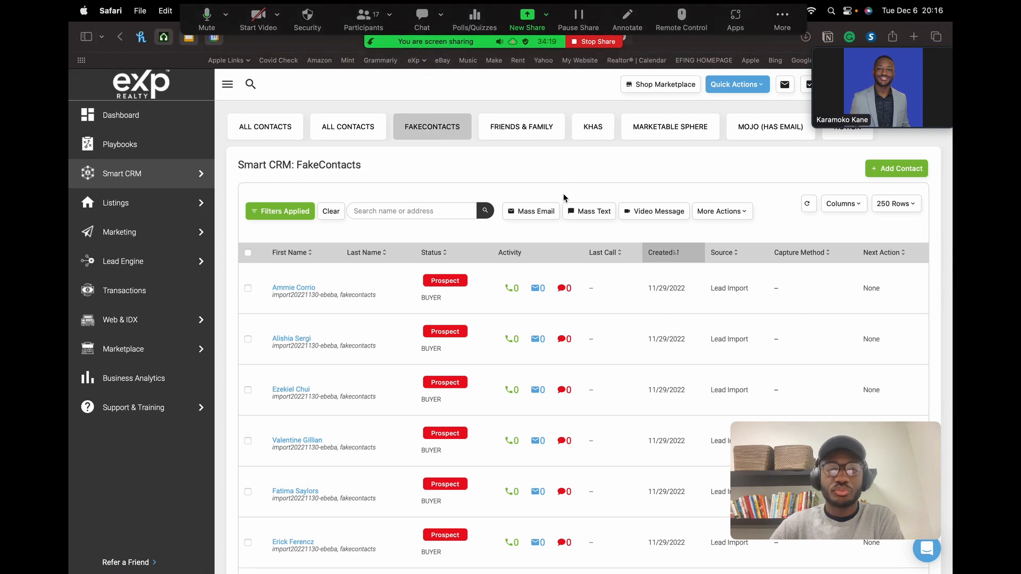
{"action": "scroll", "coordinate": [648, 183], "scroll_direction": "down", "scroll_amount": 5}
{"action": "scroll", "coordinate": [647, 183], "scroll_direction": "down", "scroll_amount": 7}
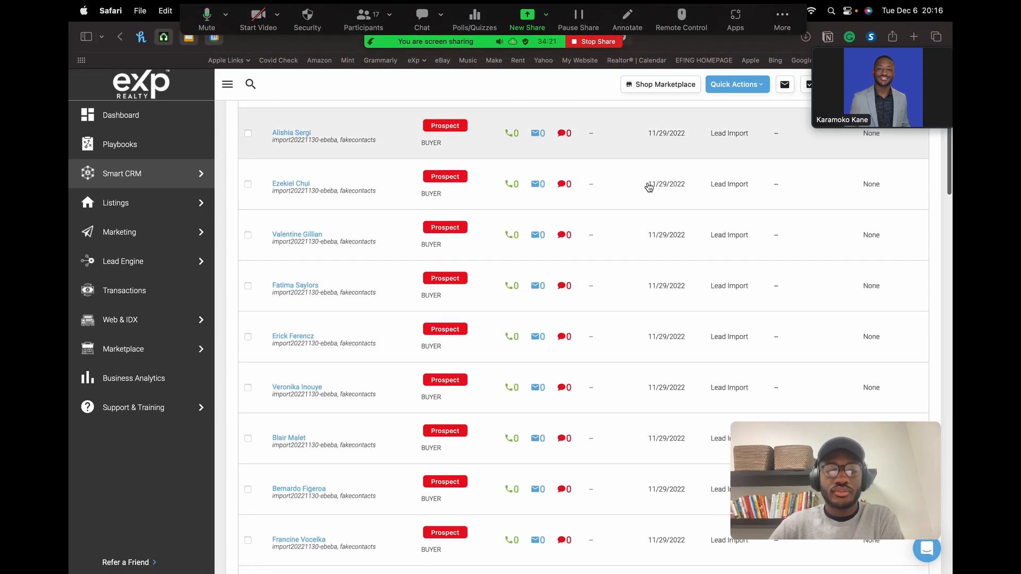
{"action": "scroll", "coordinate": [649, 187], "scroll_direction": "up", "scroll_amount": 12}
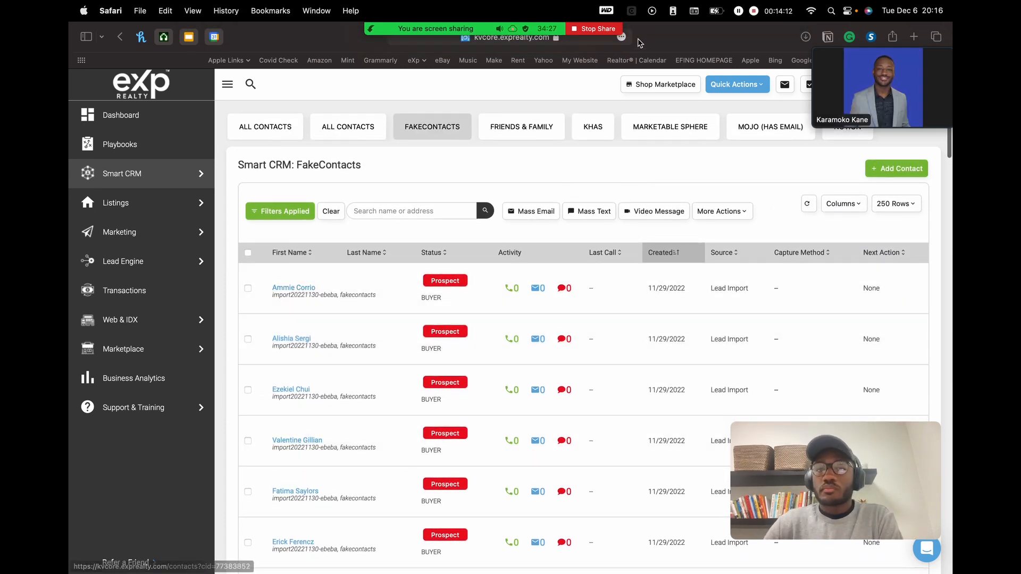
{"action": "mouse_move", "coordinate": [495, 30]}
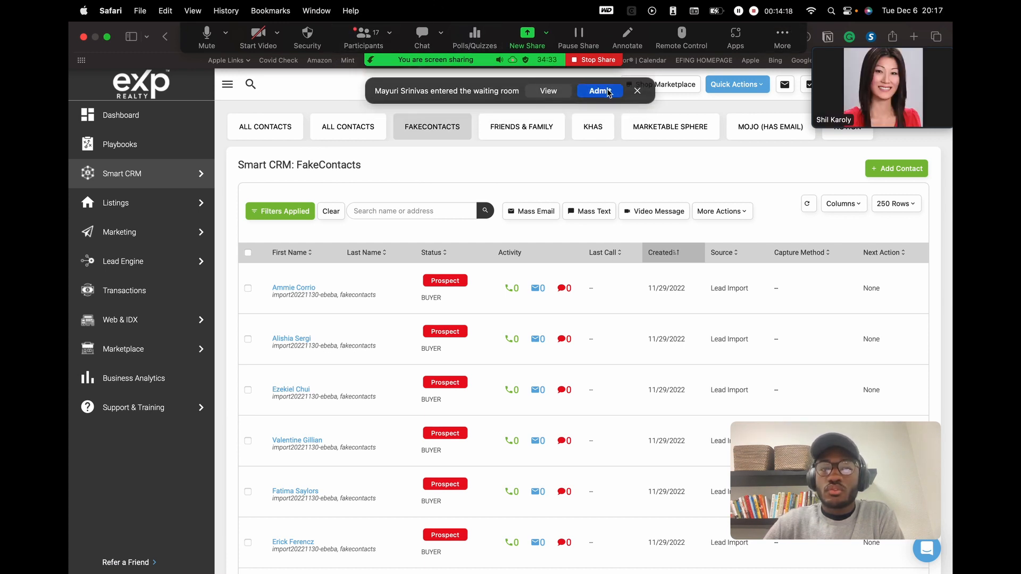
{"action": "left_click", "coordinate": [607, 94]}
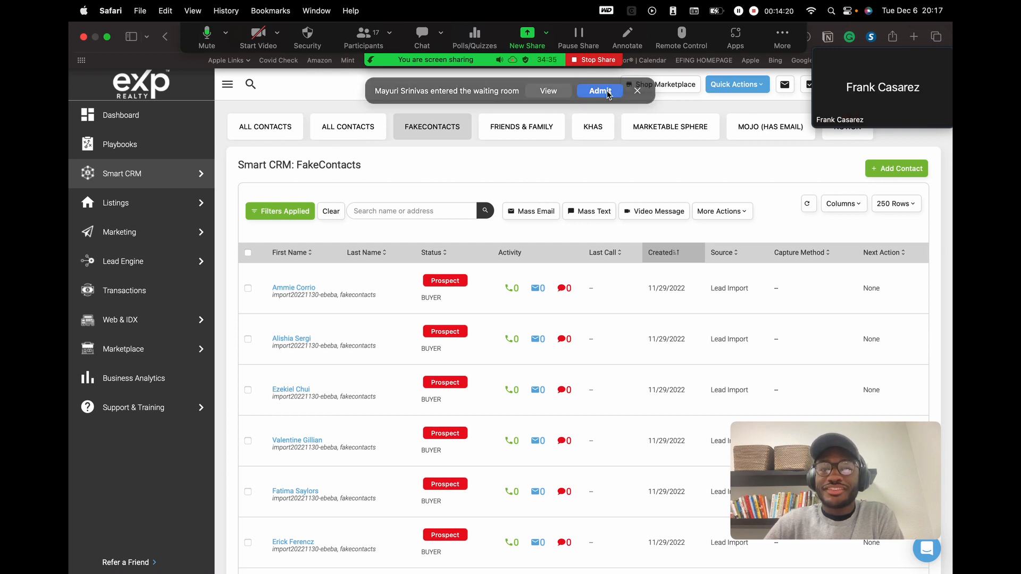
{"action": "left_click", "coordinate": [391, 37]}
{"action": "left_click", "coordinate": [391, 37]}
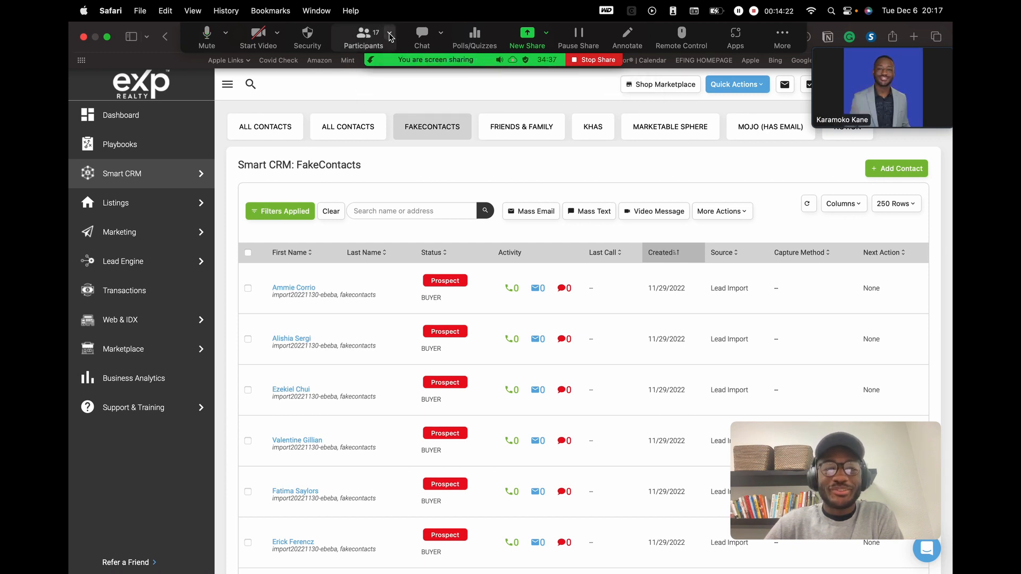
{"action": "left_click", "coordinate": [360, 39]}
{"action": "left_click", "coordinate": [360, 39]}
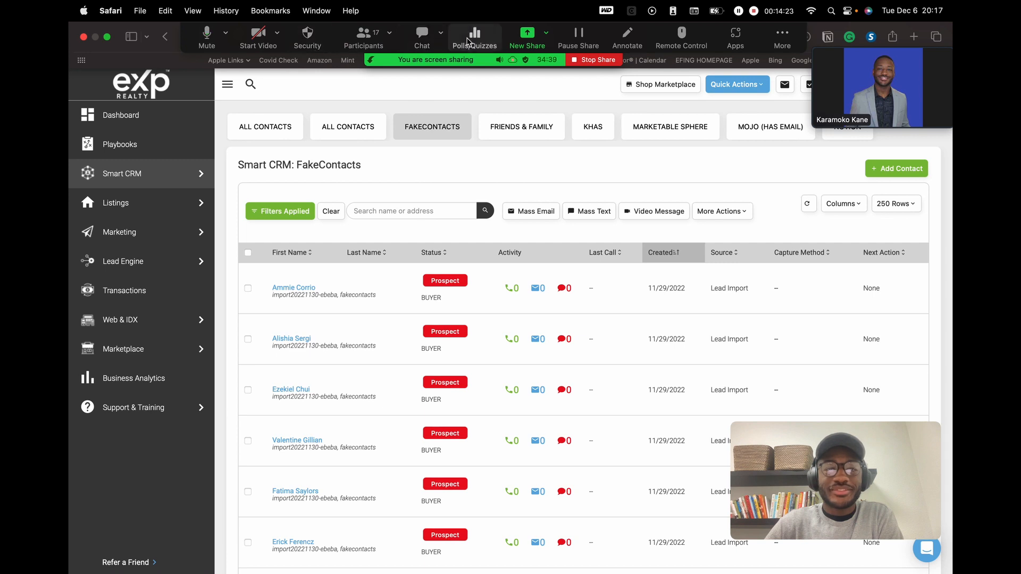
{"action": "left_click", "coordinate": [360, 38]}
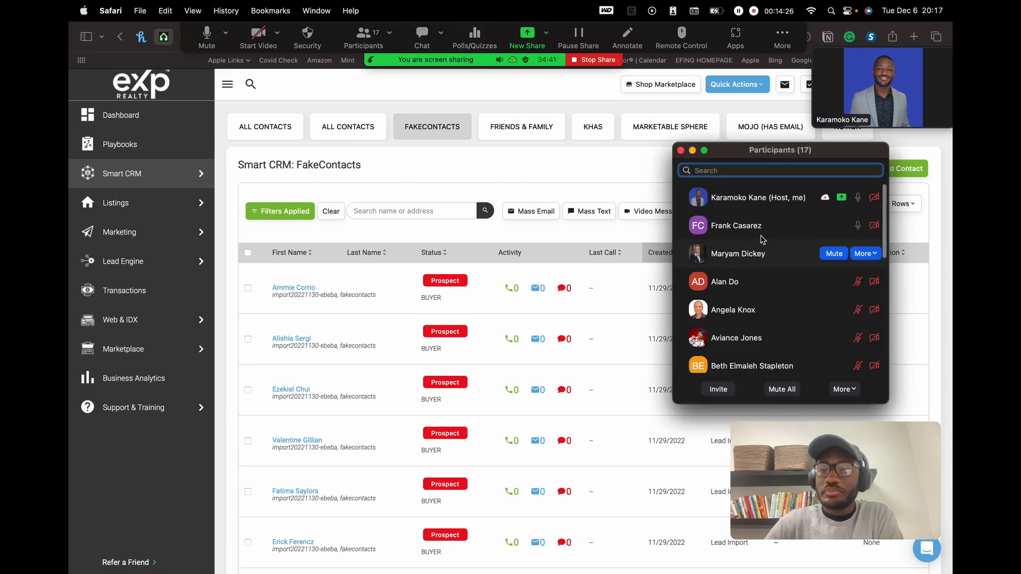
{"action": "scroll", "coordinate": [814, 309], "scroll_direction": "down", "scroll_amount": 5}
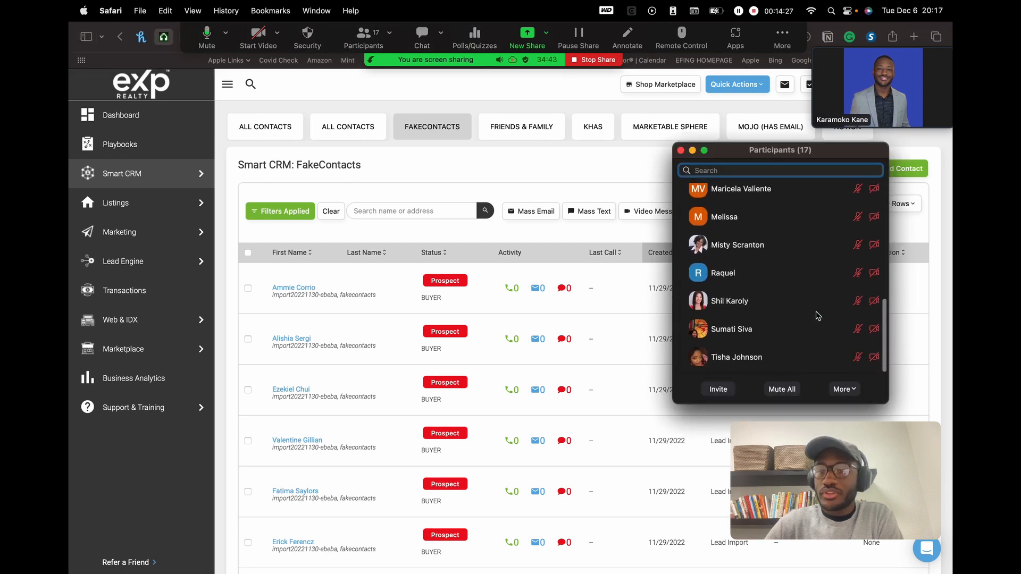
{"action": "scroll", "coordinate": [818, 316], "scroll_direction": "up", "scroll_amount": 4}
{"action": "scroll", "coordinate": [818, 316], "scroll_direction": "up", "scroll_amount": 2}
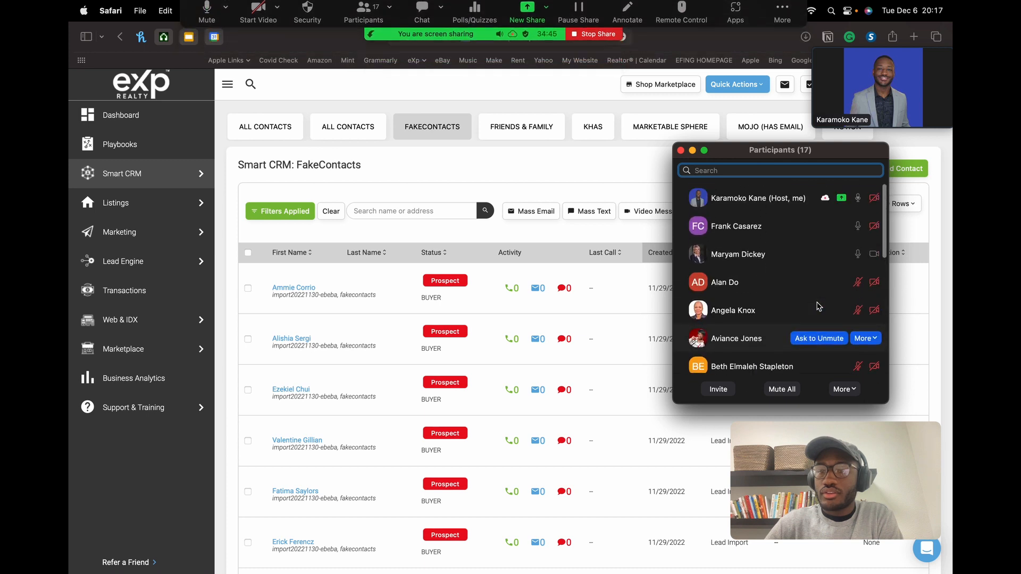
{"action": "left_click", "coordinate": [681, 150]}
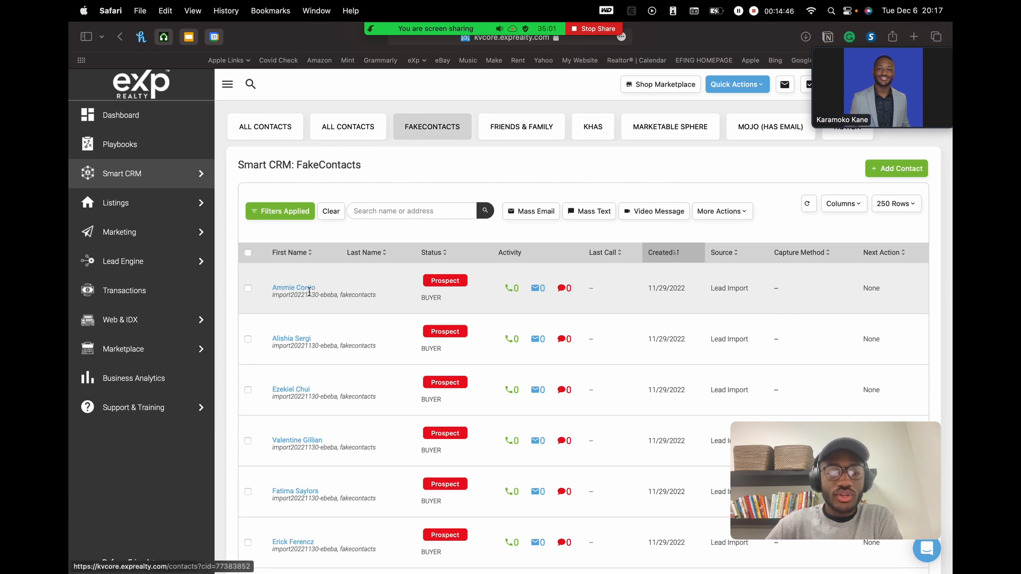
- Open the first FakeContacts contact to view its timeline and Prospect client journey
{"action": "left_click", "coordinate": [297, 288]}
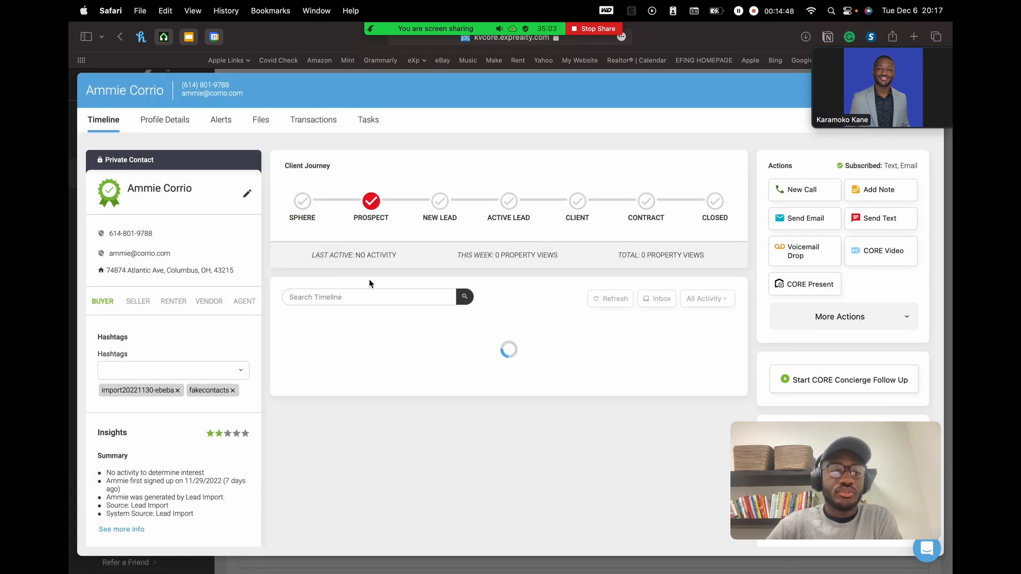
{"action": "scroll", "coordinate": [537, 267], "scroll_direction": "down", "scroll_amount": 1}
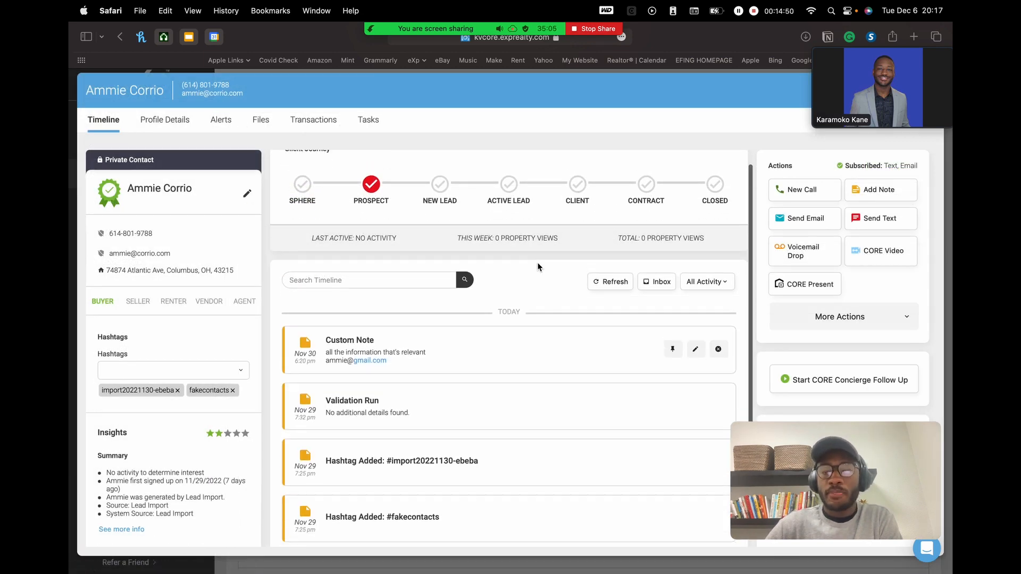
{"action": "scroll", "coordinate": [537, 263], "scroll_direction": "up", "scroll_amount": 1}
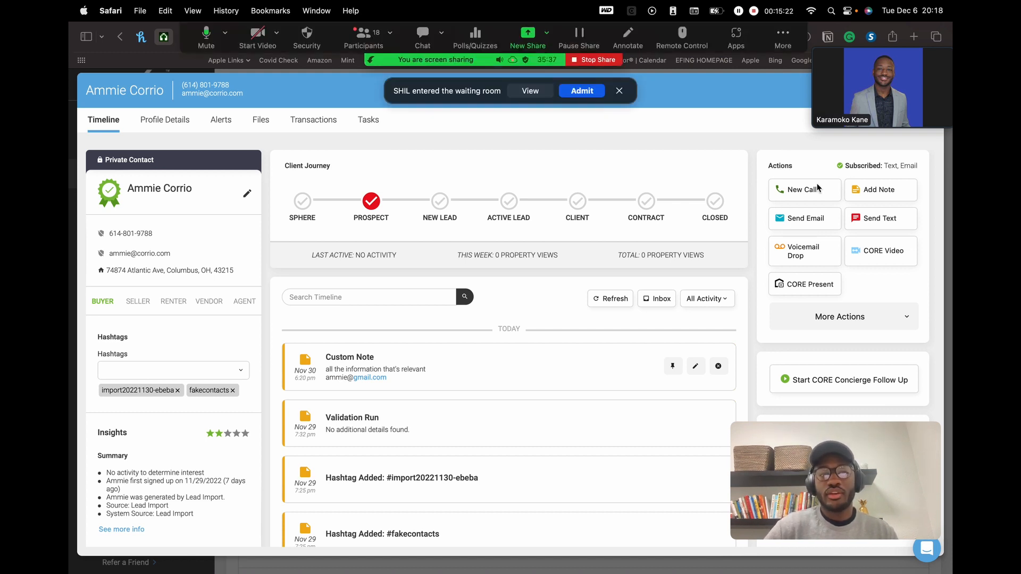
- Admit the waiting attendee, then shrink the webcam overlay into the lower-left corner
{"action": "left_click", "coordinate": [582, 92]}
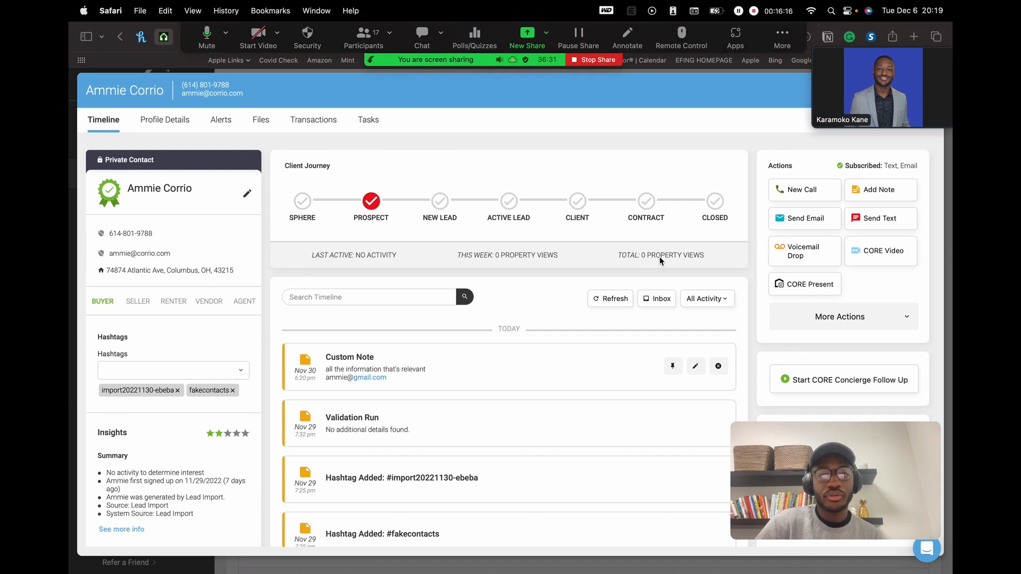
{"action": "left_click_drag", "start_coordinate": [798, 466], "coordinate": [140, 469]}
{"action": "left_click_drag", "start_coordinate": [278, 430], "coordinate": [208, 483]}
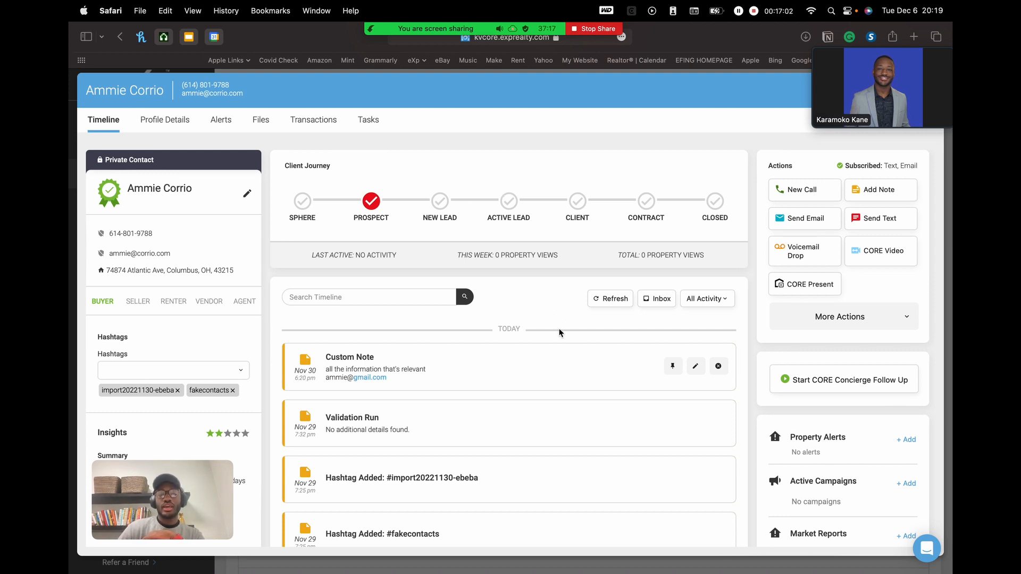
- Scroll the contact's timeline down to the Initial kvCORE Predictive Score entry
{"action": "scroll", "coordinate": [559, 333], "scroll_direction": "down", "scroll_amount": 3}
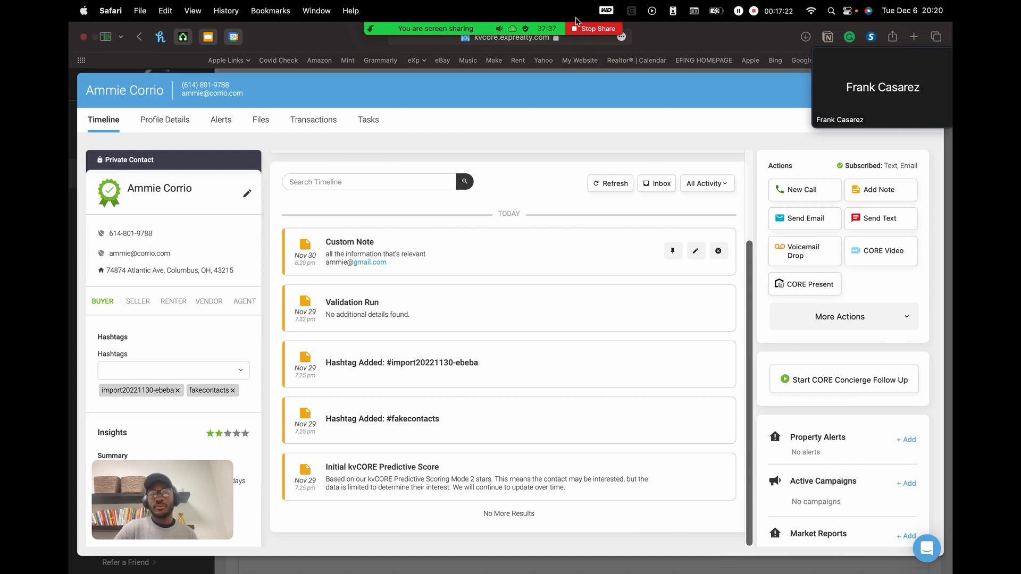
- Mute the three unmuted attendees, minimize Participants, and move the floating video aside
{"action": "mouse_move", "coordinate": [502, 24]}
{"action": "left_click", "coordinate": [364, 29]}
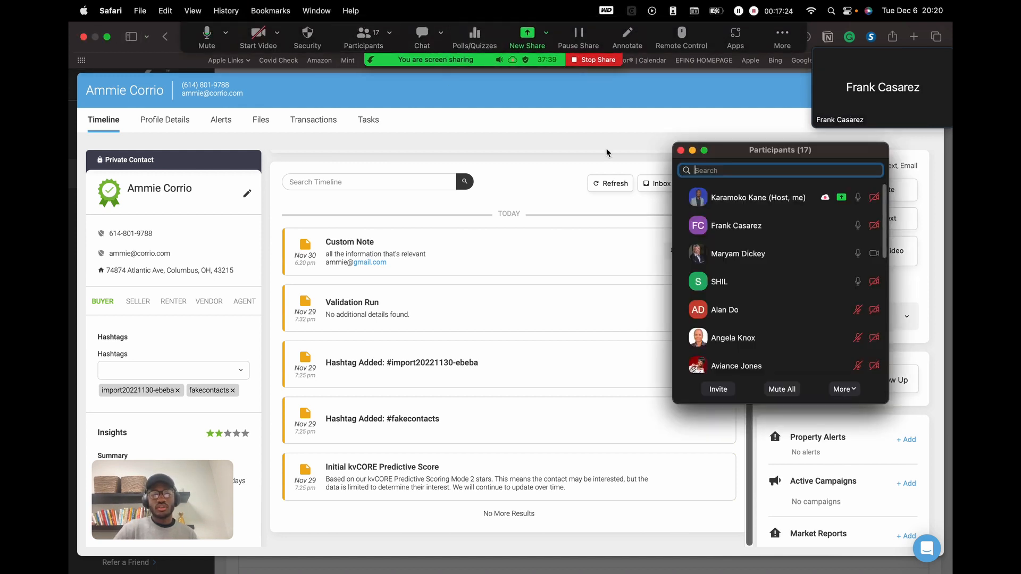
{"action": "mouse_move", "coordinate": [811, 307]}
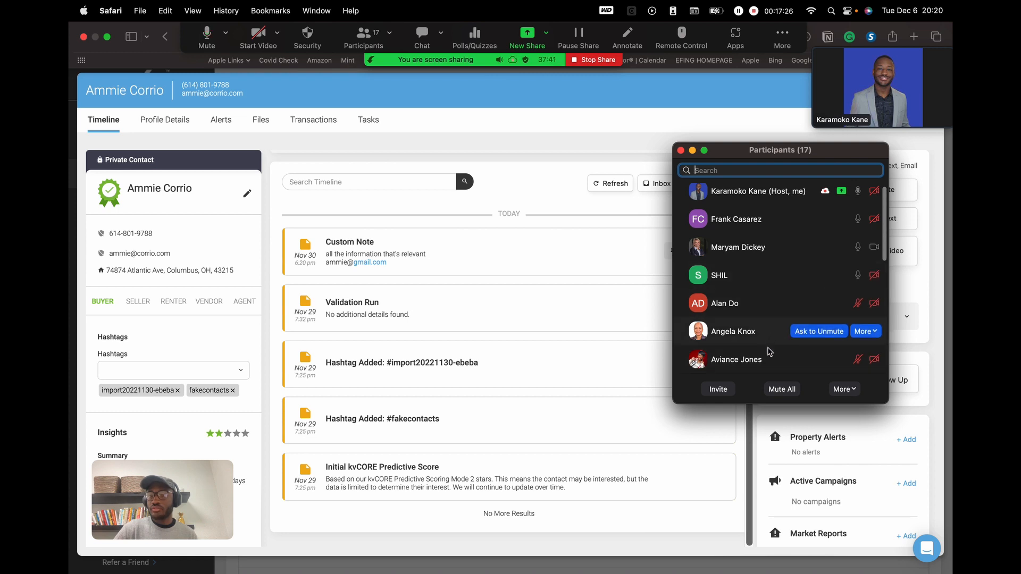
{"action": "mouse_move", "coordinate": [843, 275]}
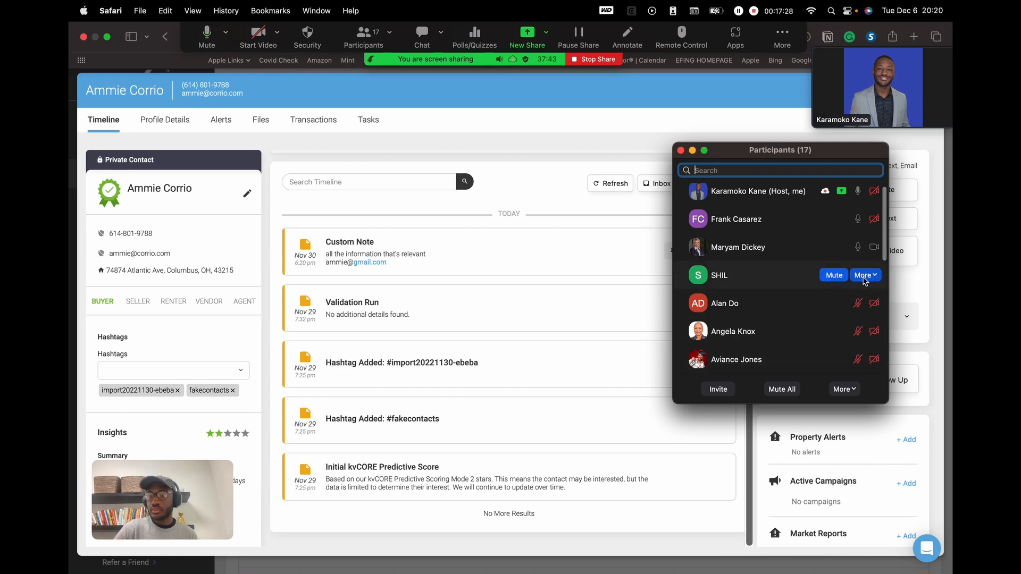
{"action": "left_click", "coordinate": [835, 276]}
{"action": "left_click", "coordinate": [833, 249]}
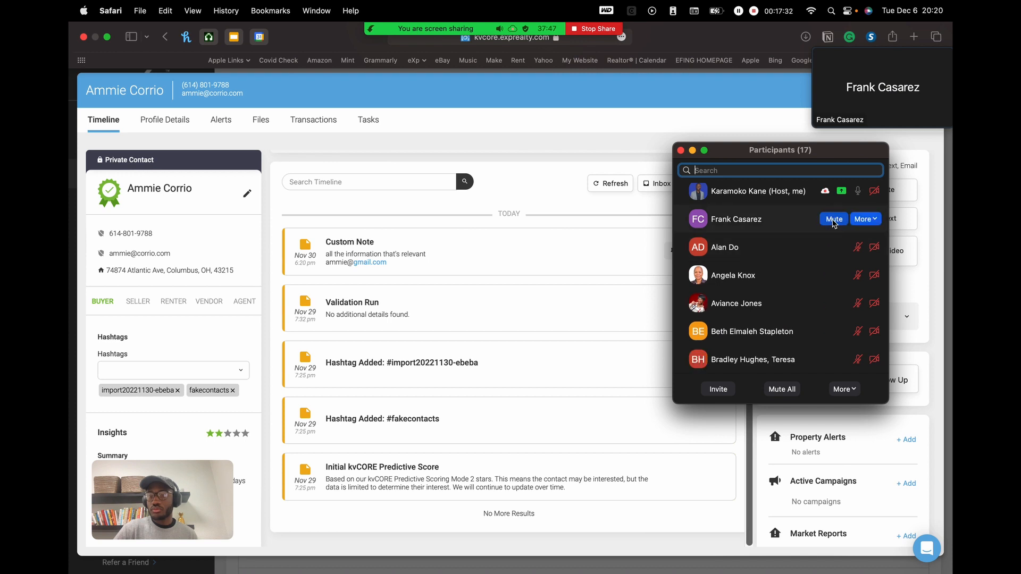
{"action": "left_click", "coordinate": [835, 219]}
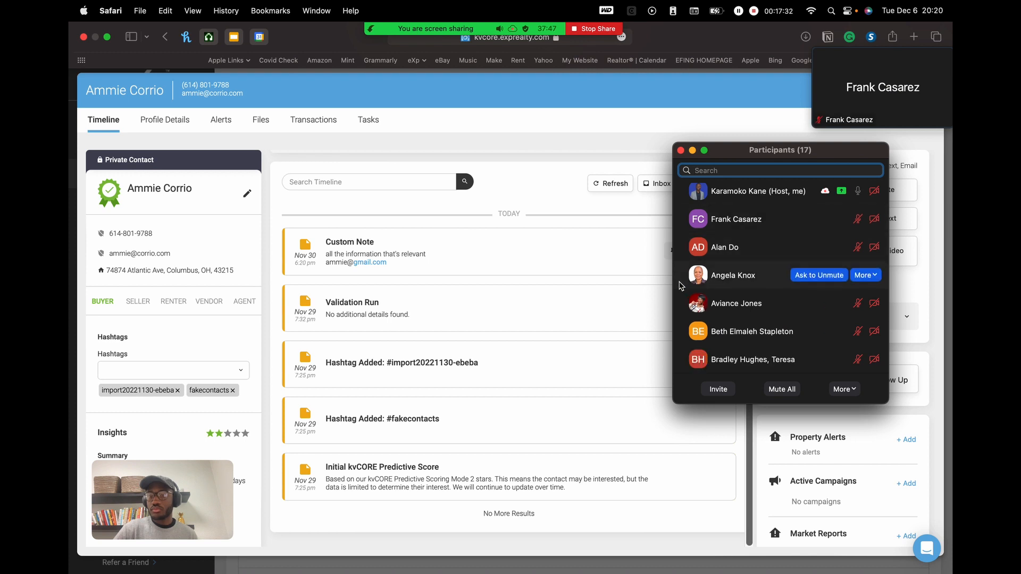
{"action": "left_click", "coordinate": [692, 151]}
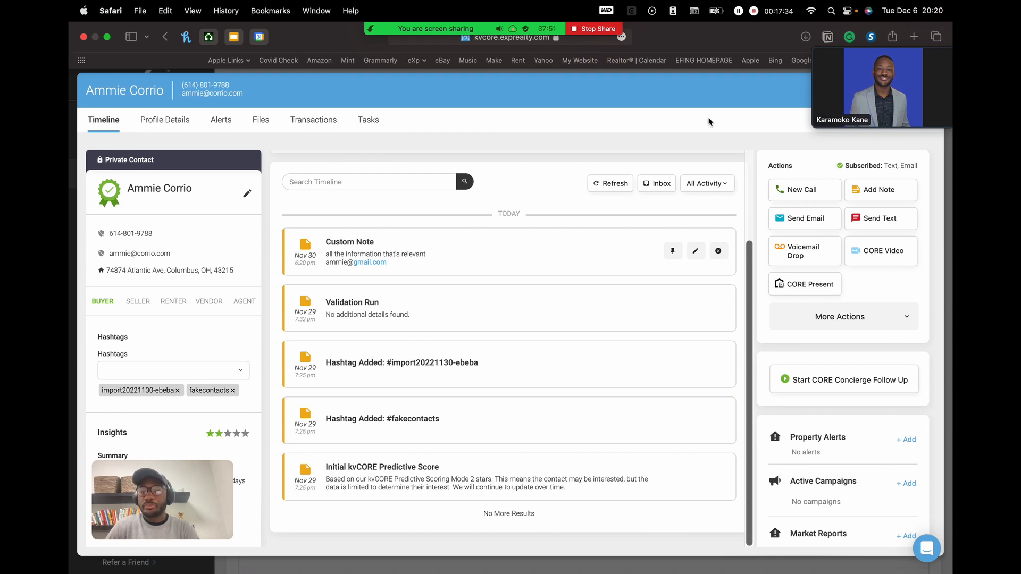
{"action": "left_click_drag", "start_coordinate": [878, 89], "coordinate": [492, 185]}
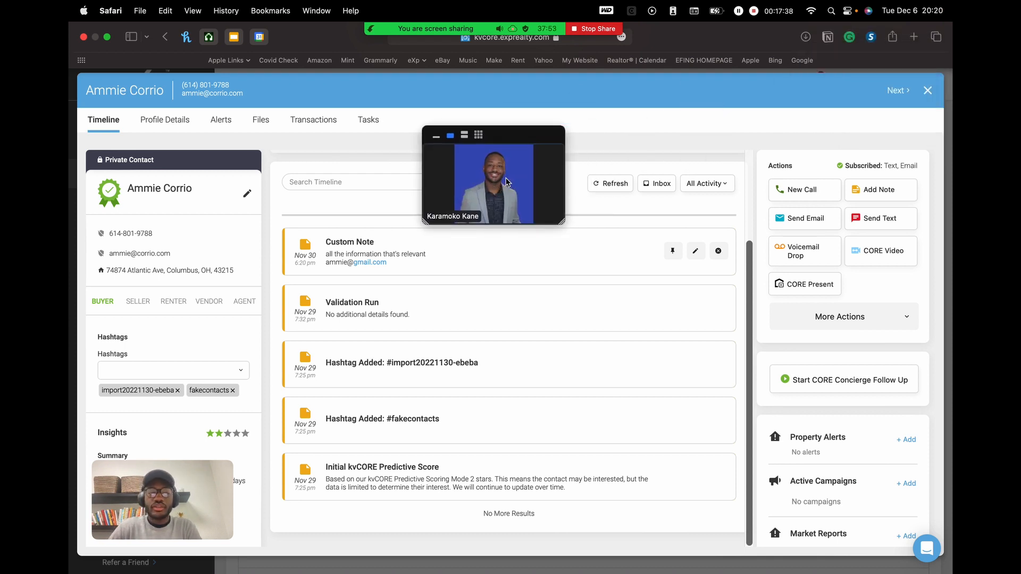
- Collapse the floating meeting video to the Talking bar and move it left
{"action": "left_click", "coordinate": [441, 137]}
{"action": "left_click_drag", "start_coordinate": [522, 132], "coordinate": [159, 85]}
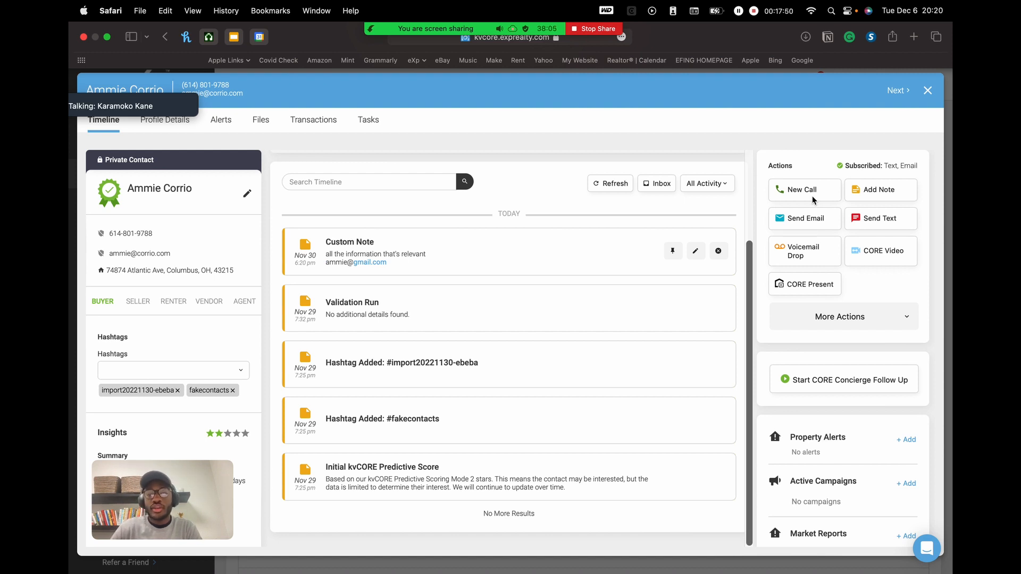
{"action": "left_click", "coordinate": [884, 314]}
{"action": "scroll", "coordinate": [870, 238], "scroll_direction": "down", "scroll_amount": 4}
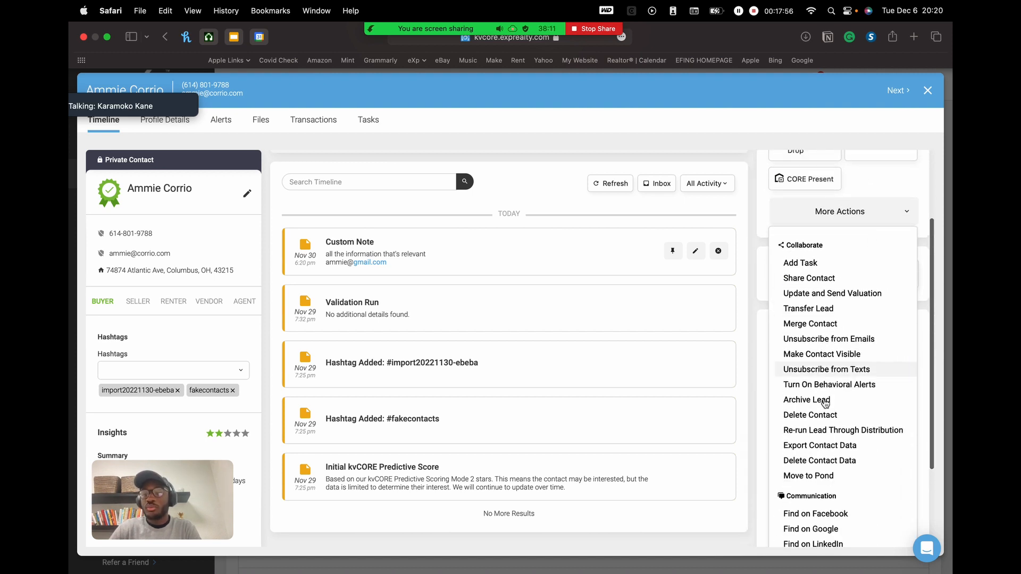
{"action": "left_click", "coordinate": [849, 213]}
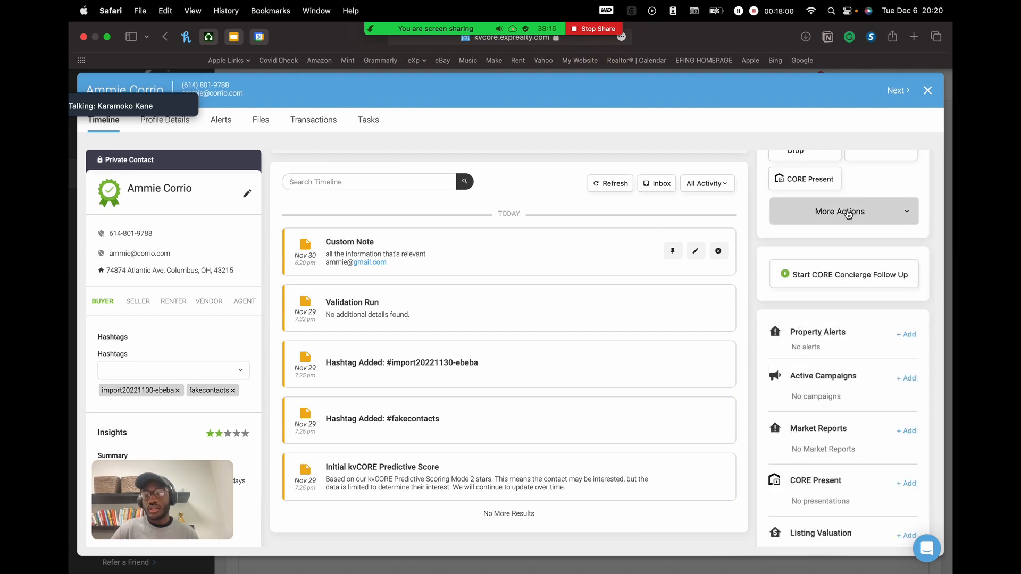
{"action": "scroll", "coordinate": [848, 214], "scroll_direction": "up", "scroll_amount": 4}
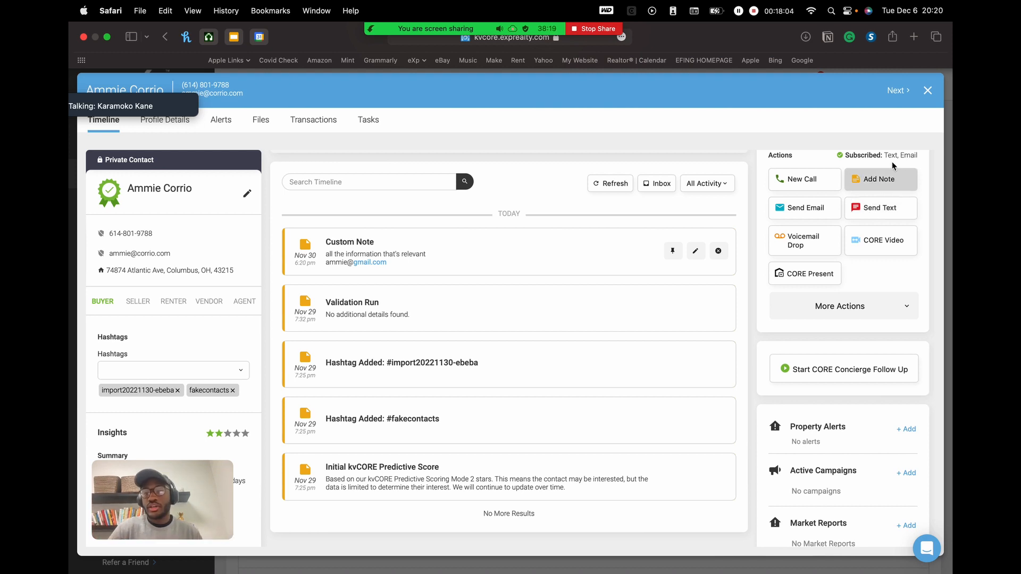
{"action": "scroll", "coordinate": [754, 287], "scroll_direction": "up", "scroll_amount": 2}
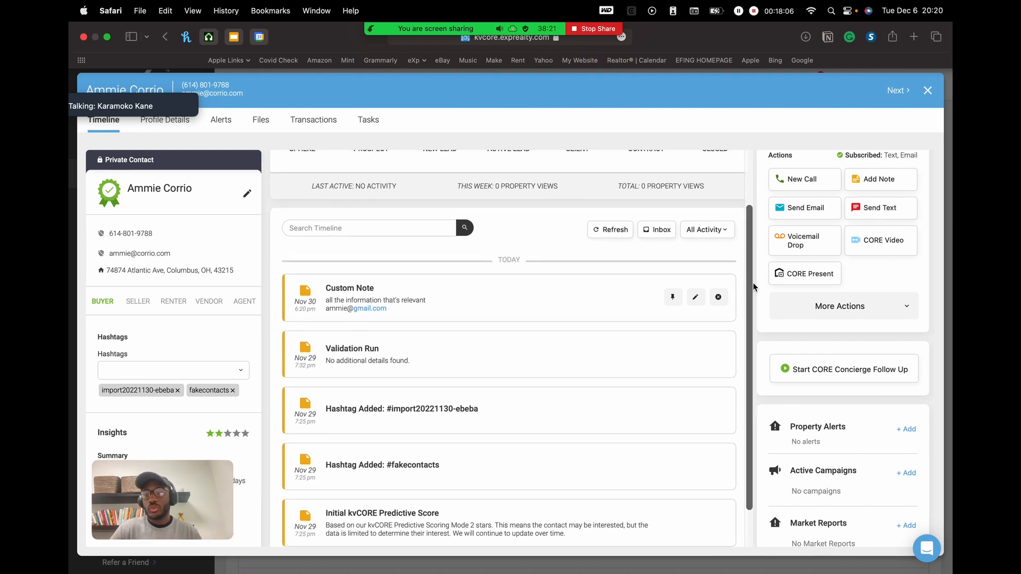
{"action": "scroll", "coordinate": [872, 271], "scroll_direction": "down", "scroll_amount": 7}
{"action": "scroll", "coordinate": [872, 271], "scroll_direction": "down", "scroll_amount": 2}
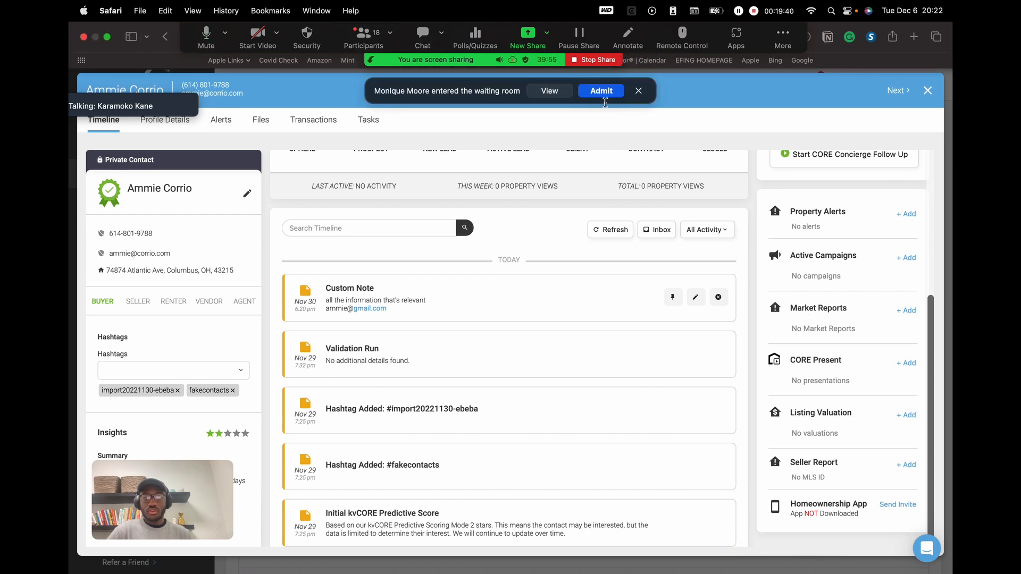
{"action": "left_click", "coordinate": [611, 95]}
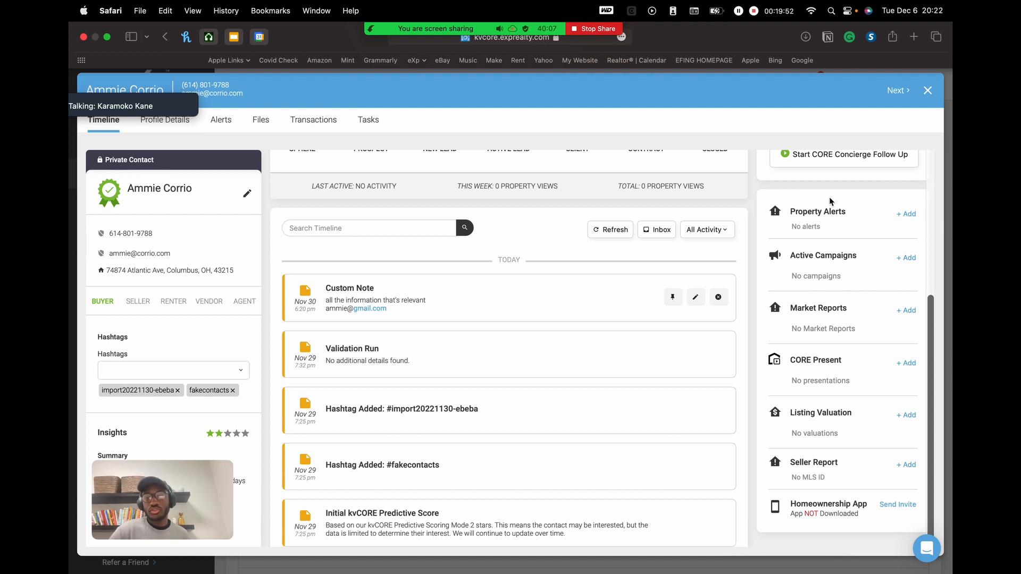
{"action": "scroll", "coordinate": [839, 237], "scroll_direction": "up", "scroll_amount": 5}
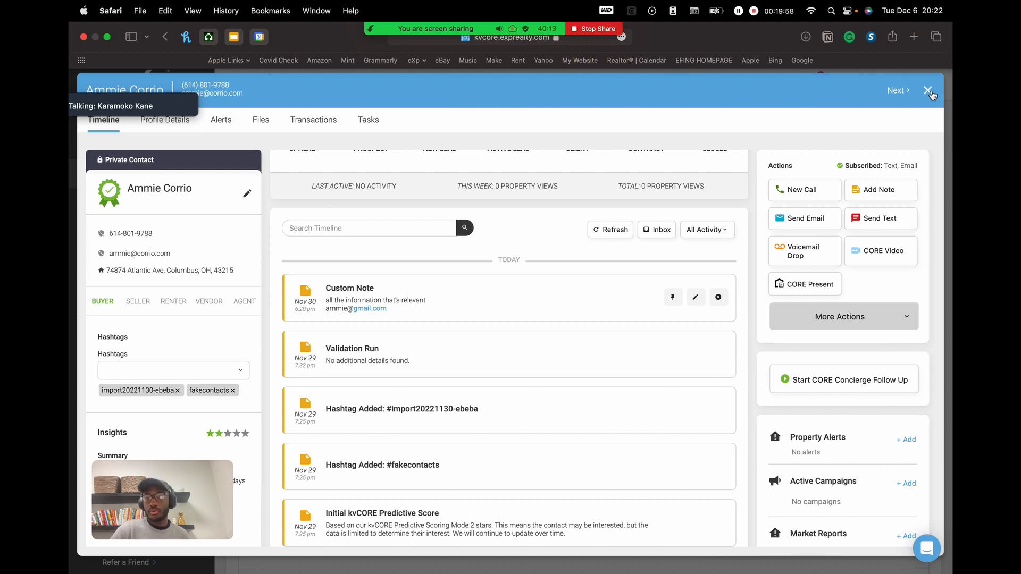
- Close and reopen the first contact's record, then scroll to its empty Property Alerts
{"action": "left_click", "coordinate": [928, 91]}
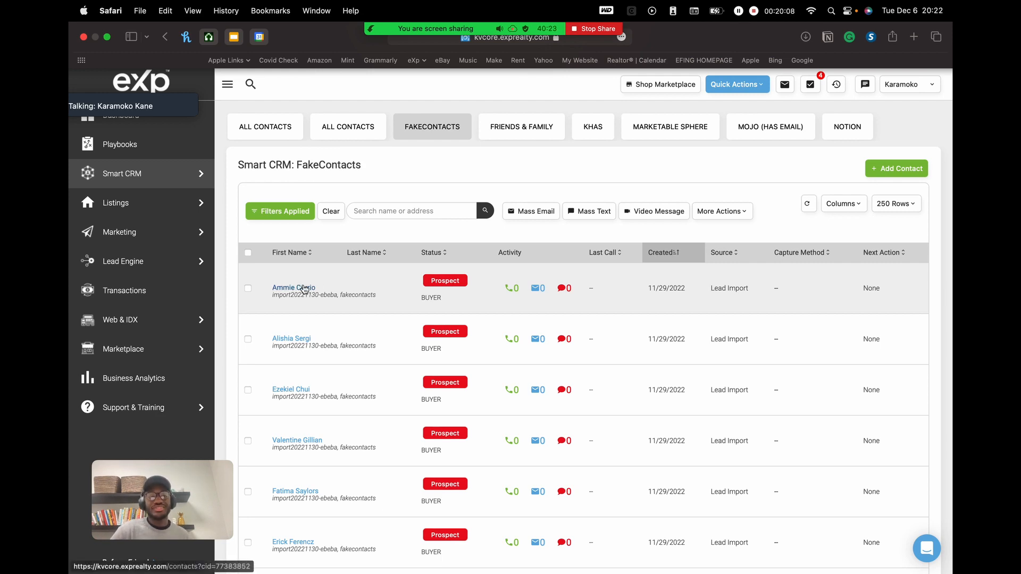
{"action": "left_click", "coordinate": [305, 288]}
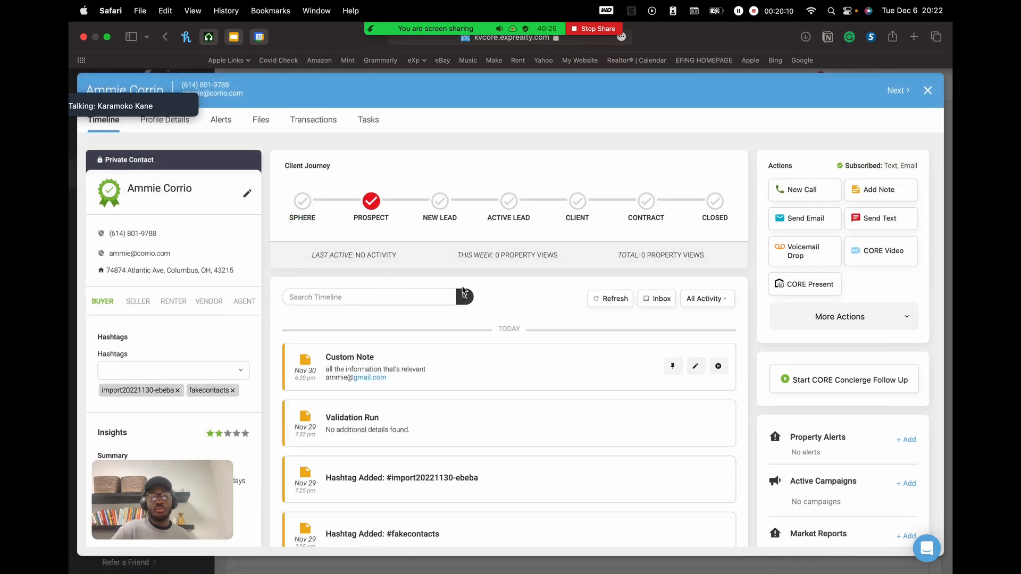
{"action": "scroll", "coordinate": [865, 370], "scroll_direction": "down", "scroll_amount": 5}
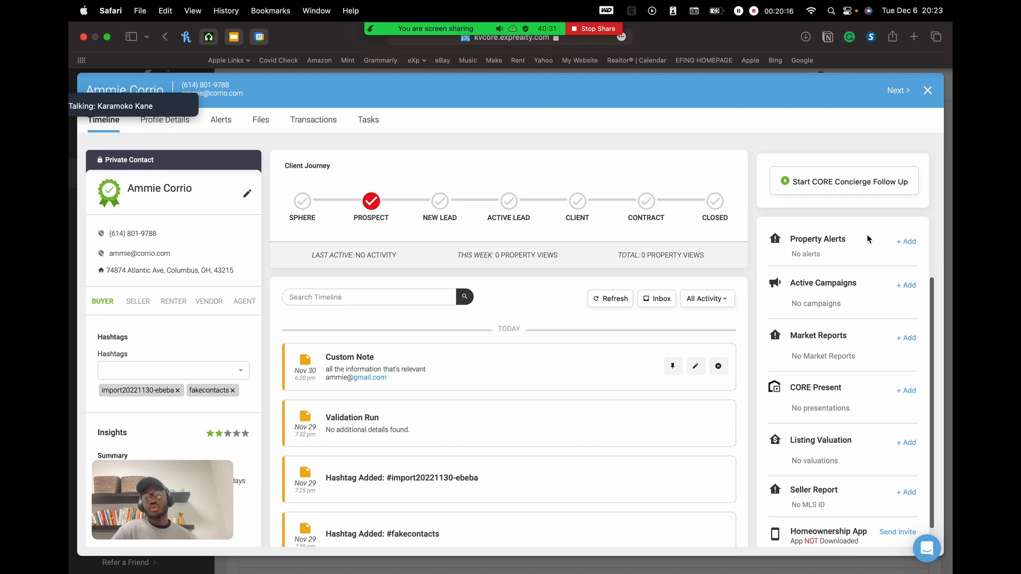
- Move the Zoom speaker label aside and show the contact's Timeline at the Prospect stage
{"action": "left_click", "coordinate": [910, 242]}
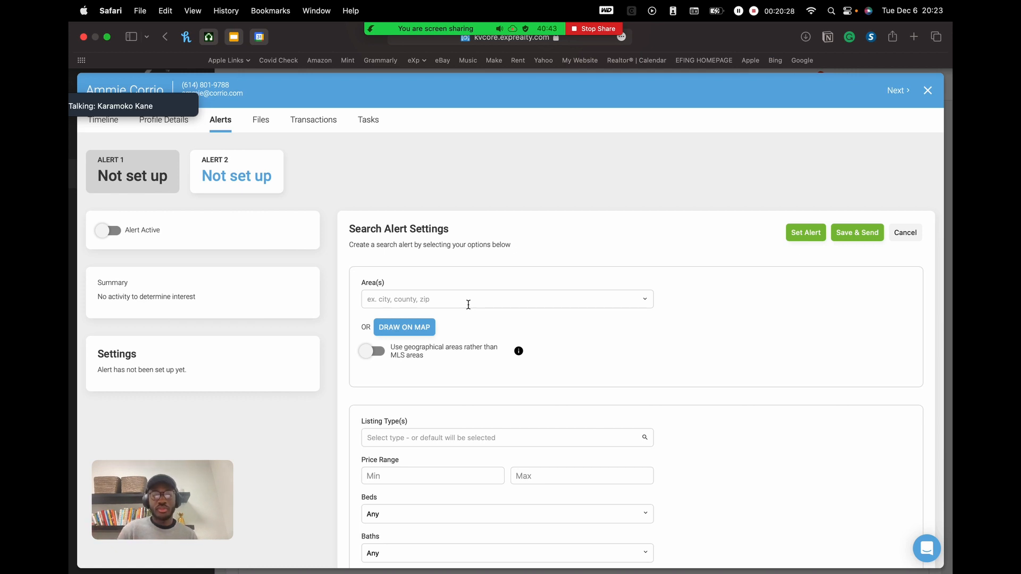
{"action": "scroll", "coordinate": [539, 219], "scroll_direction": "down", "scroll_amount": 1}
{"action": "scroll", "coordinate": [540, 219], "scroll_direction": "up", "scroll_amount": 1}
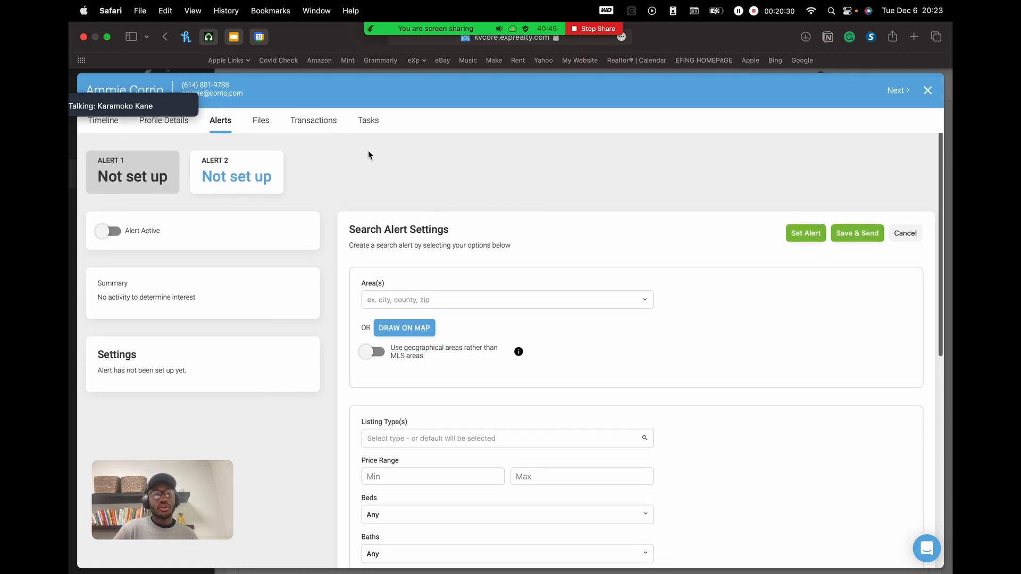
{"action": "mouse_move", "coordinate": [182, 107]}
{"action": "left_click_drag", "start_coordinate": [178, 92], "coordinate": [844, 25]}
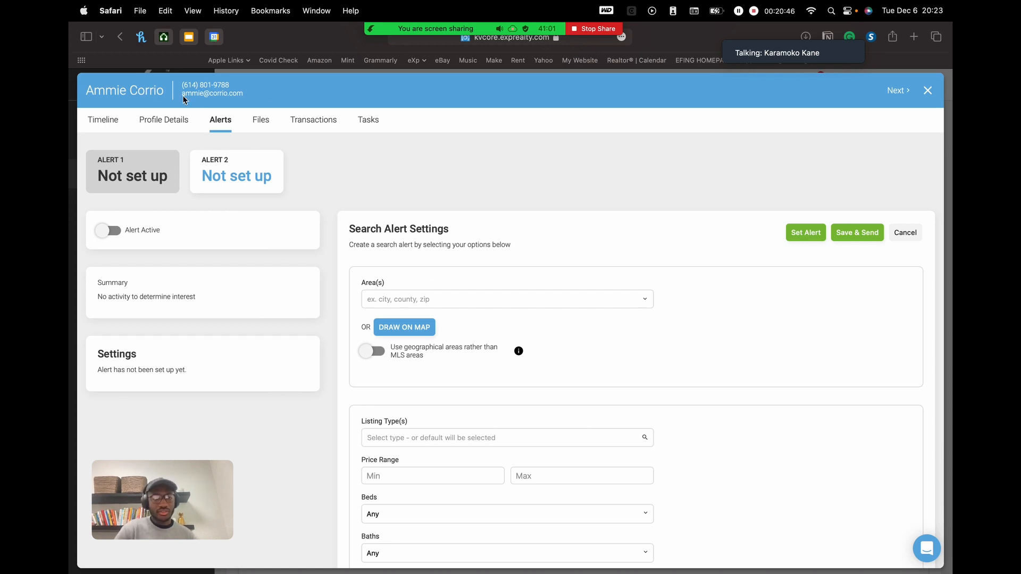
{"action": "left_click", "coordinate": [104, 120]}
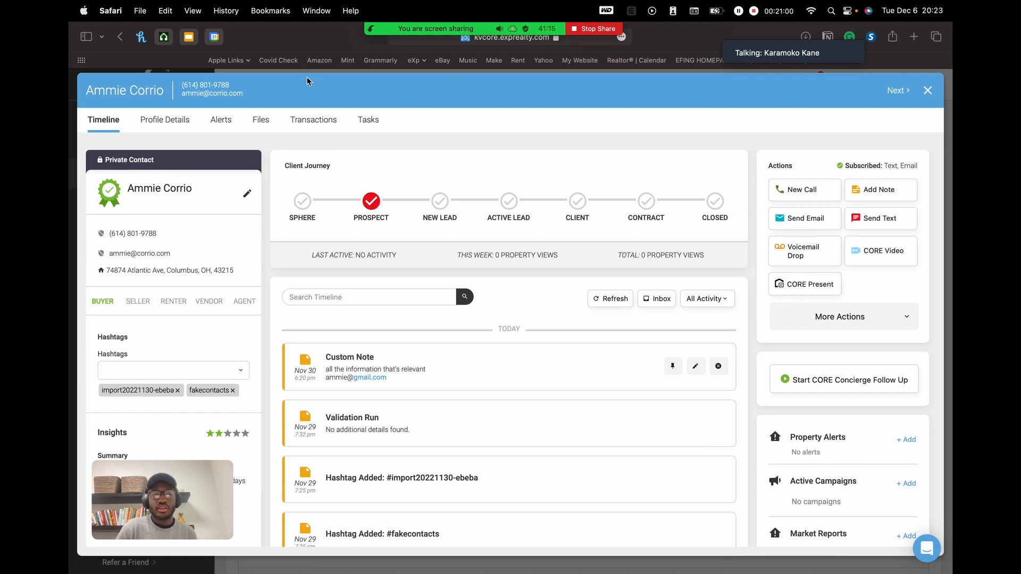
- Scroll through the contact's Profile Details
{"action": "left_click", "coordinate": [175, 121]}
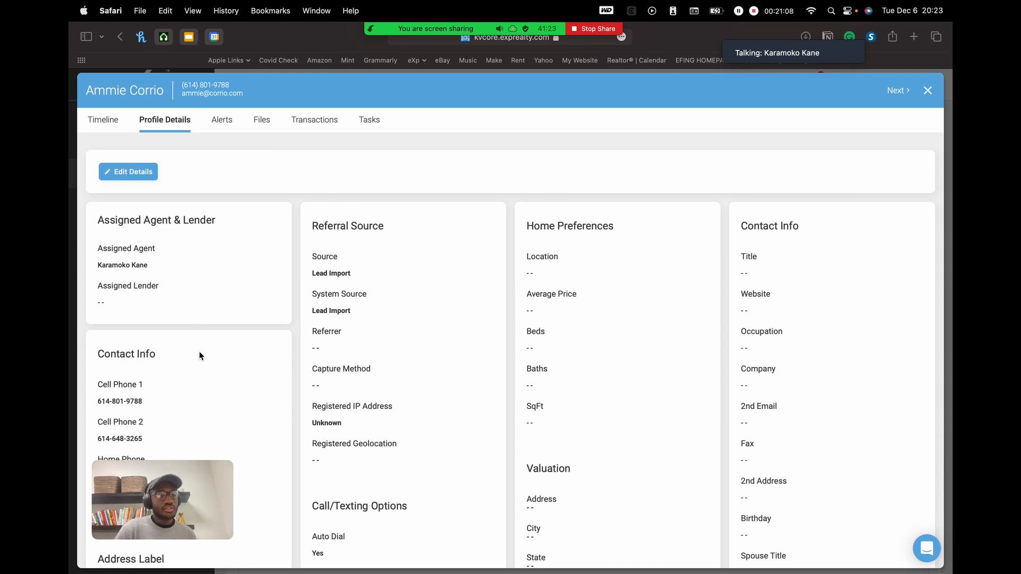
{"action": "scroll", "coordinate": [198, 351], "scroll_direction": "down", "scroll_amount": 4}
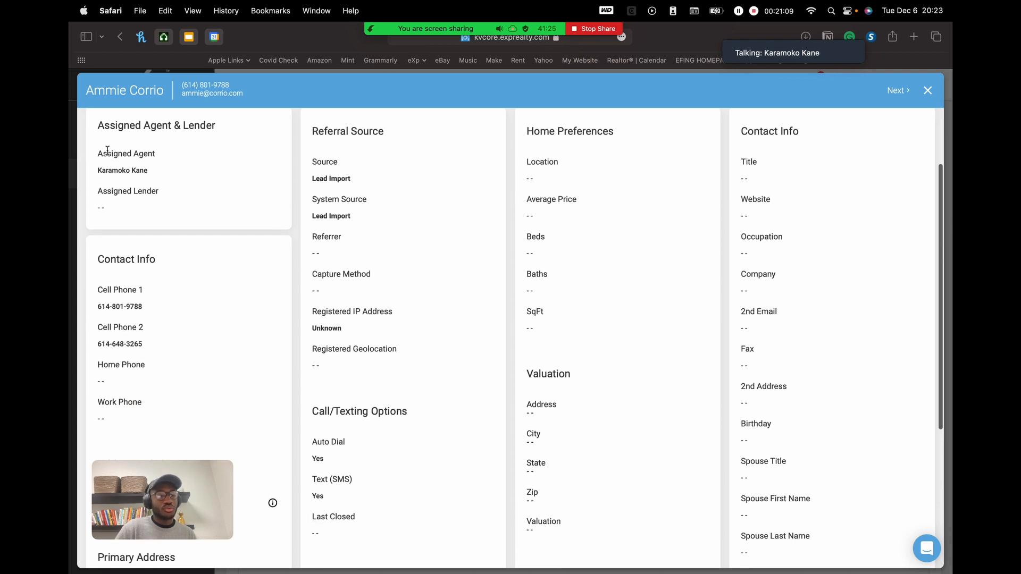
{"action": "scroll", "coordinate": [189, 327], "scroll_direction": "down", "scroll_amount": 1}
{"action": "scroll", "coordinate": [187, 328], "scroll_direction": "down", "scroll_amount": 3}
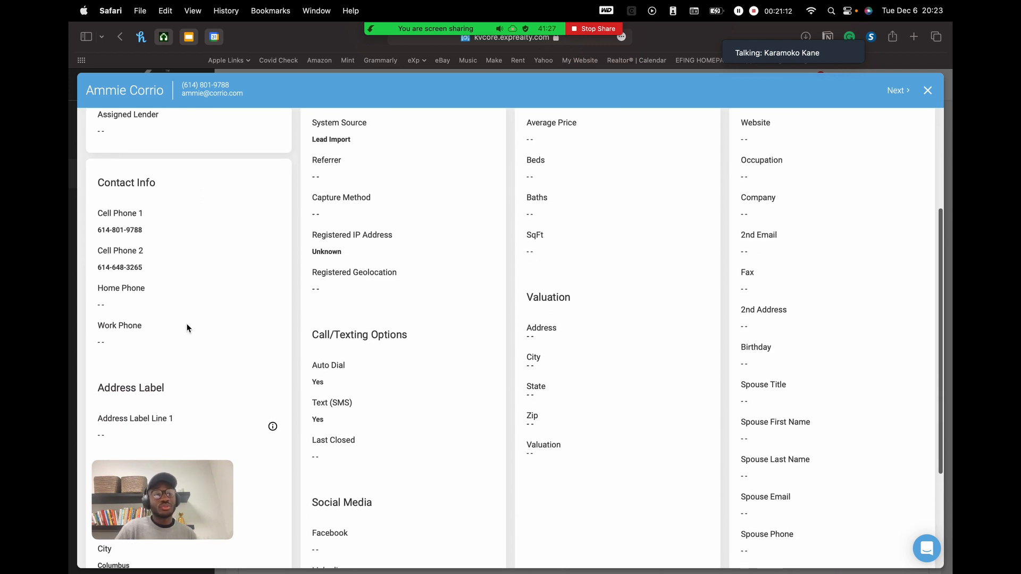
{"action": "scroll", "coordinate": [191, 343], "scroll_direction": "down", "scroll_amount": 6}
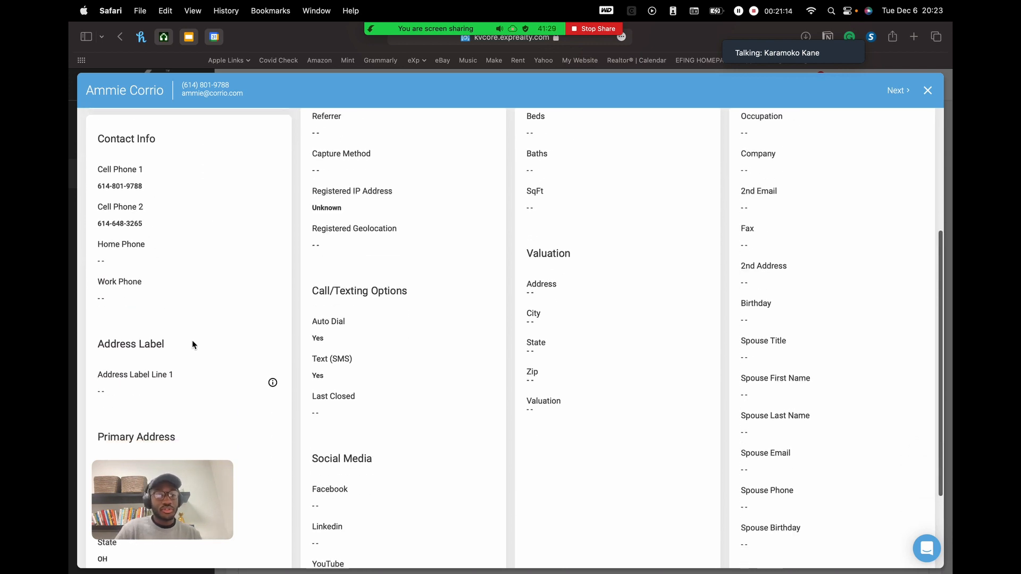
{"action": "scroll", "coordinate": [192, 345], "scroll_direction": "up", "scroll_amount": 10}
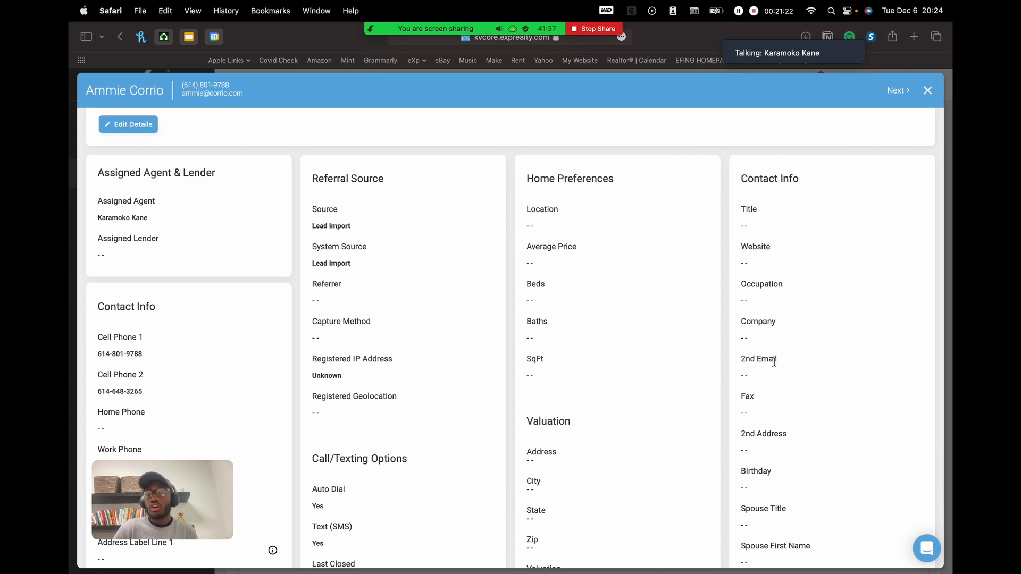
{"action": "scroll", "coordinate": [783, 508], "scroll_direction": "down", "scroll_amount": 5}
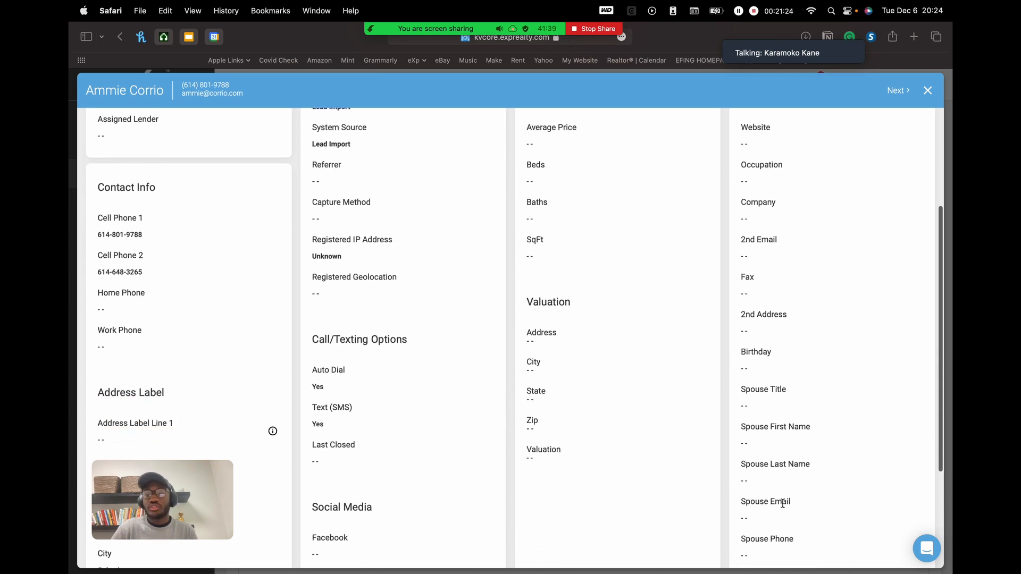
{"action": "scroll", "coordinate": [782, 504], "scroll_direction": "up", "scroll_amount": 5}
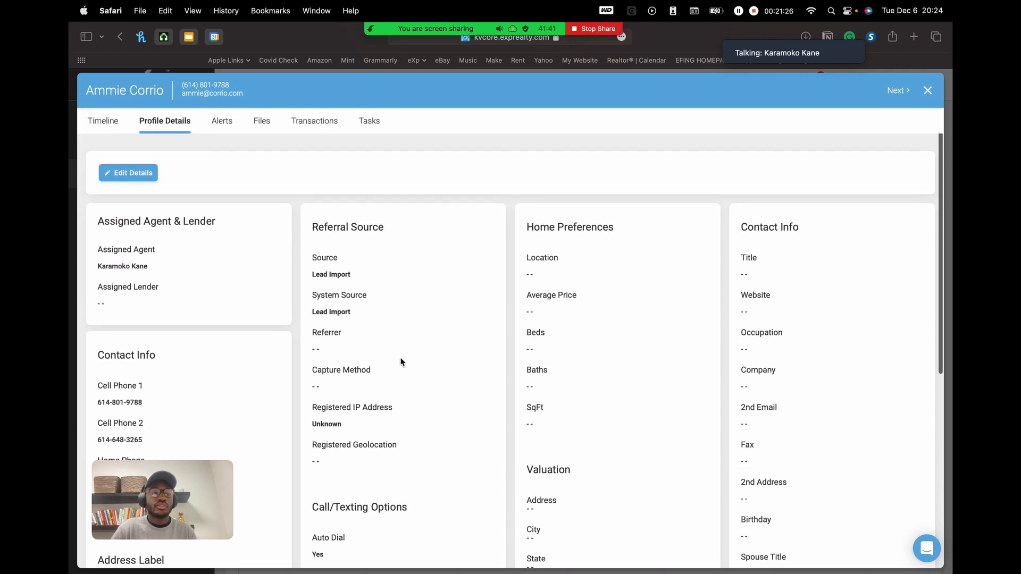
- Enter profile edit mode, cancel without saving, and return to the Alerts tab
{"action": "left_click", "coordinate": [143, 173]}
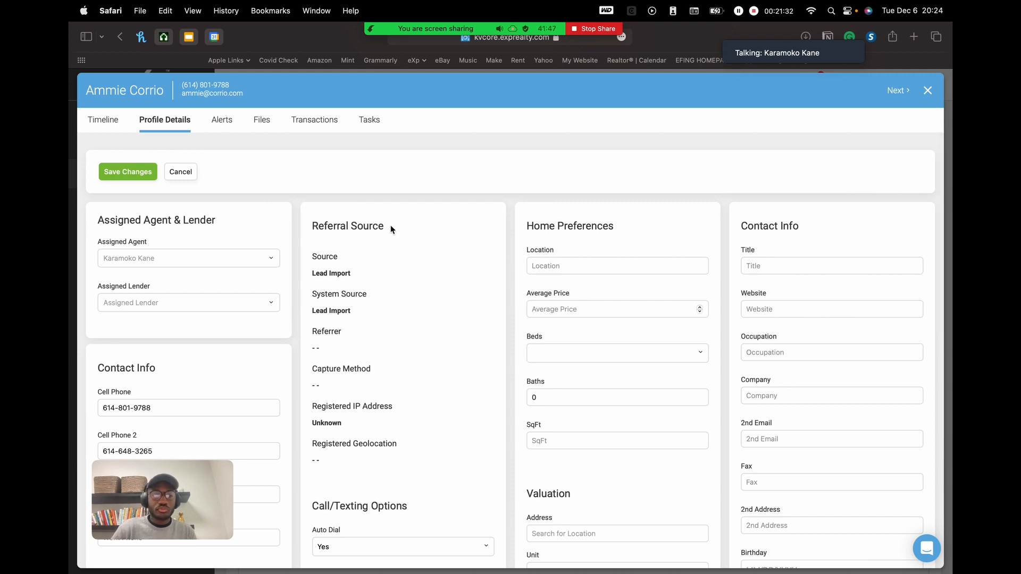
{"action": "left_click", "coordinate": [181, 171]}
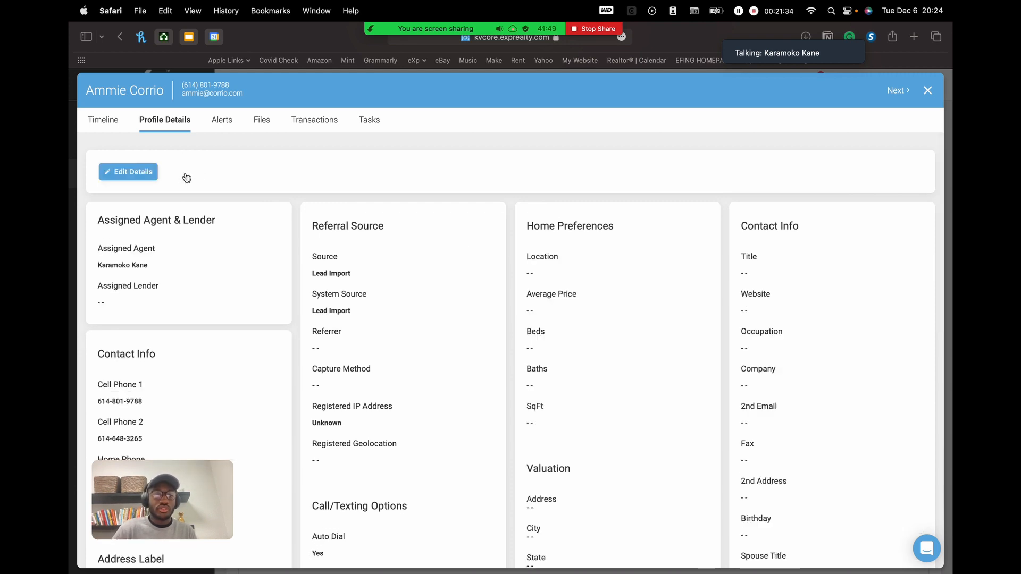
{"action": "left_click", "coordinate": [221, 121]}
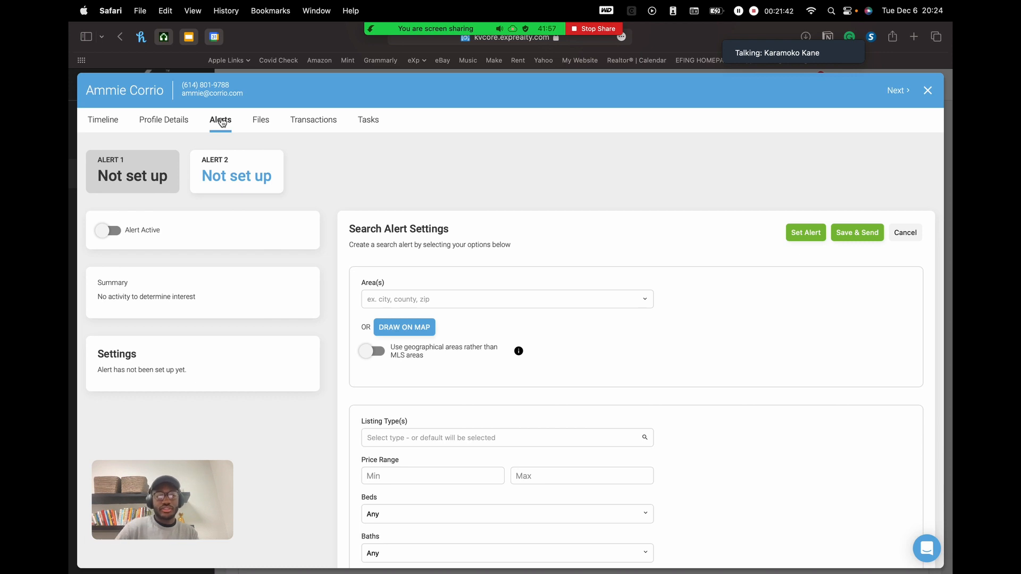
{"action": "left_click", "coordinate": [105, 121]}
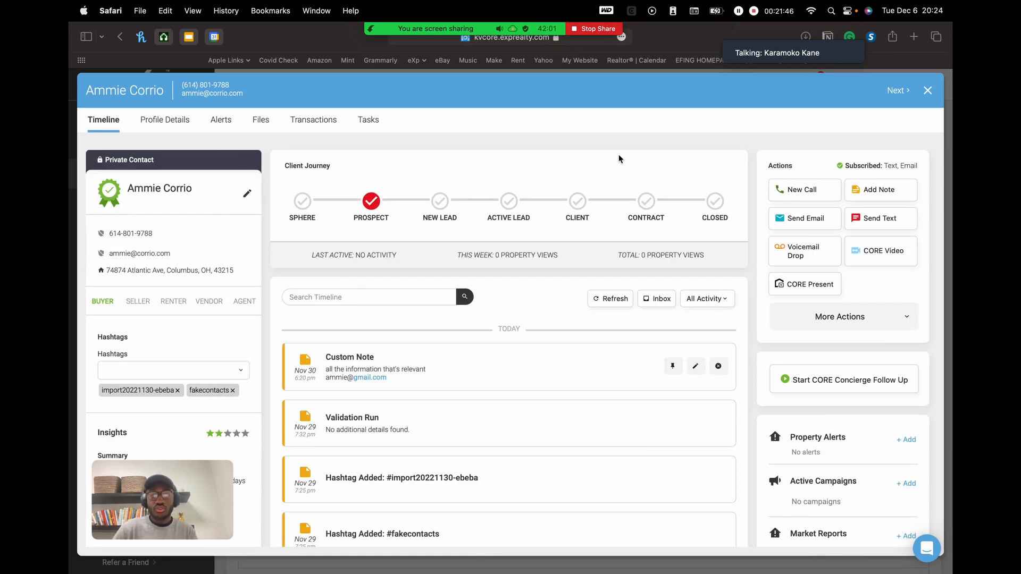
{"action": "scroll", "coordinate": [642, 330], "scroll_direction": "down", "scroll_amount": 3}
{"action": "scroll", "coordinate": [809, 419], "scroll_direction": "down", "scroll_amount": 3}
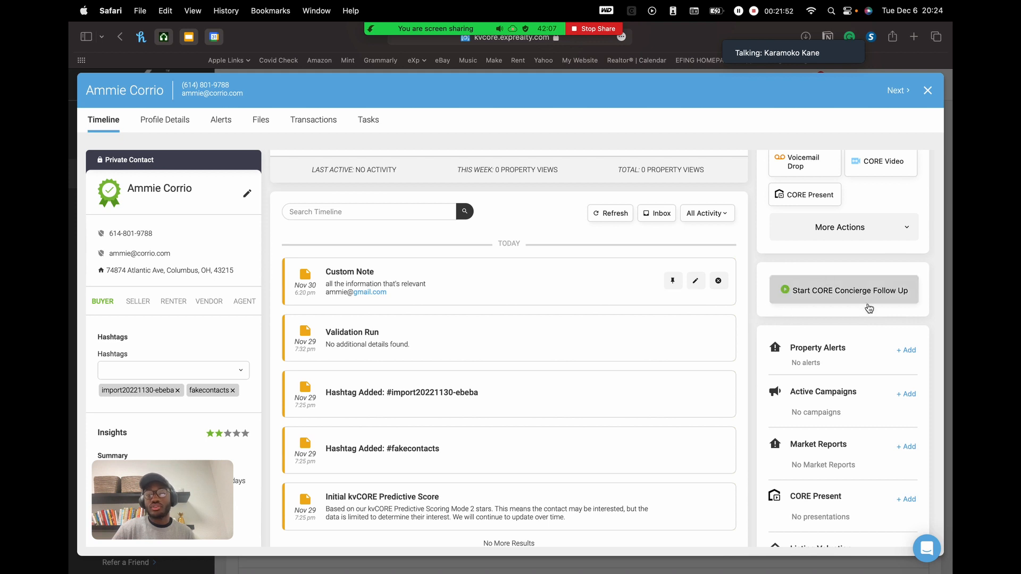
{"action": "left_click", "coordinate": [907, 350]}
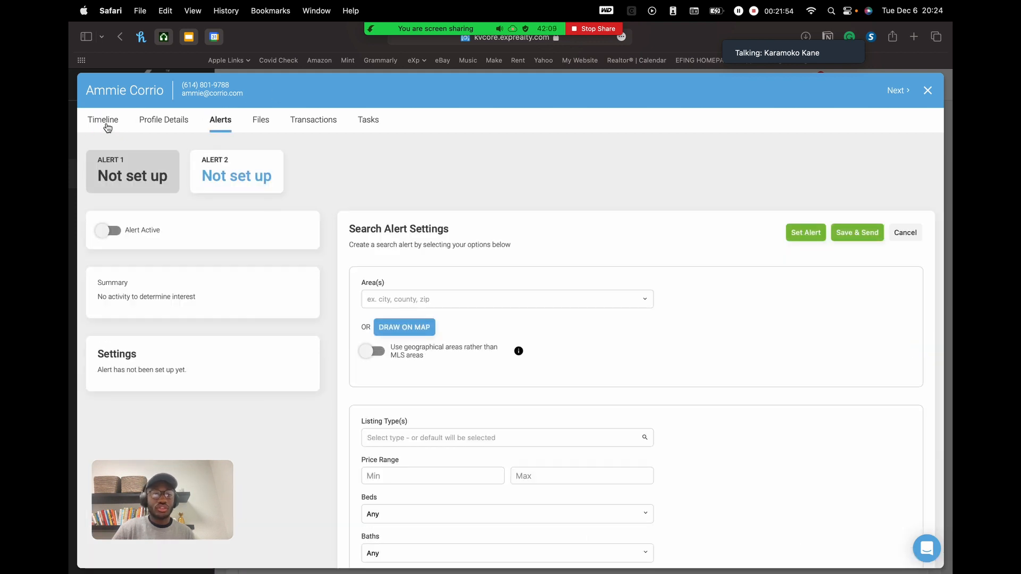
{"action": "left_click", "coordinate": [105, 123]}
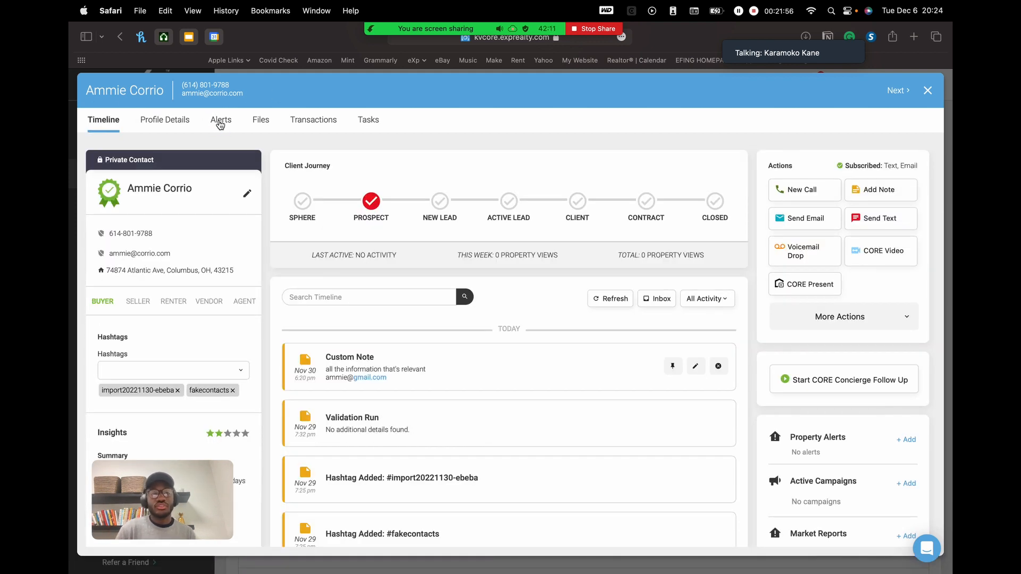
{"action": "left_click", "coordinate": [221, 122]}
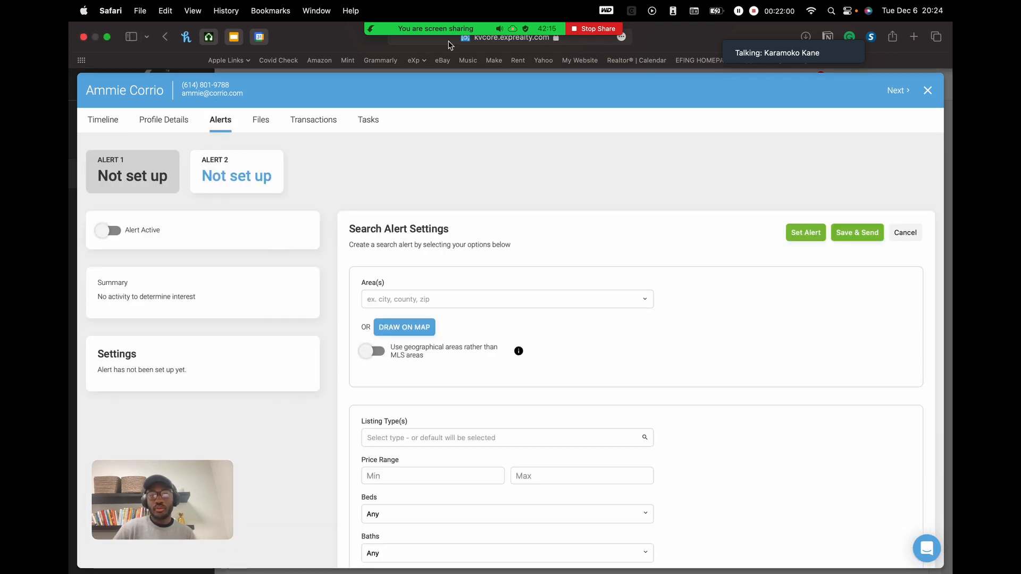
{"action": "mouse_move", "coordinate": [544, 32]}
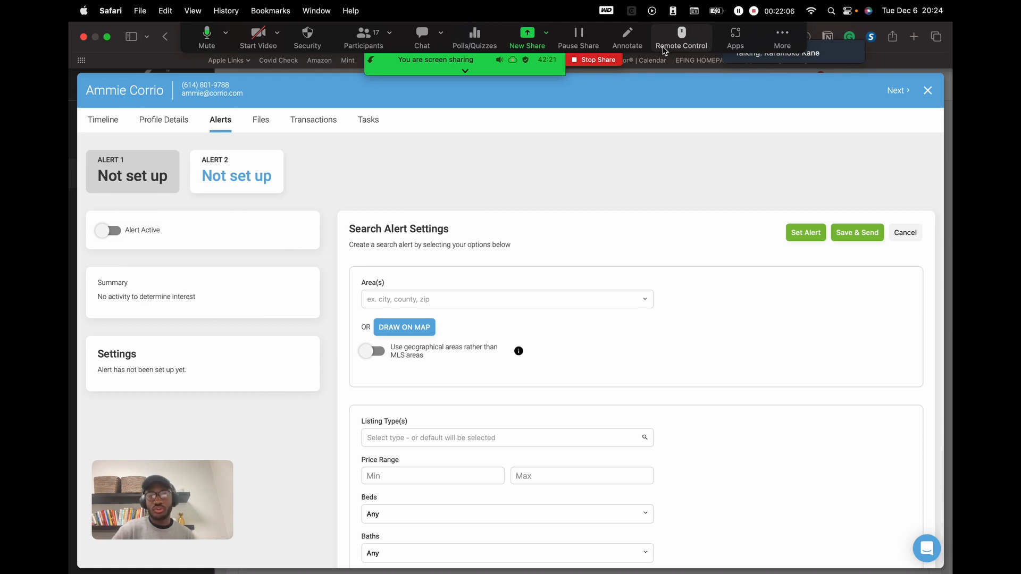
- Open Zoom's Participants list and scroll through the attendees
{"action": "left_click", "coordinate": [358, 41]}
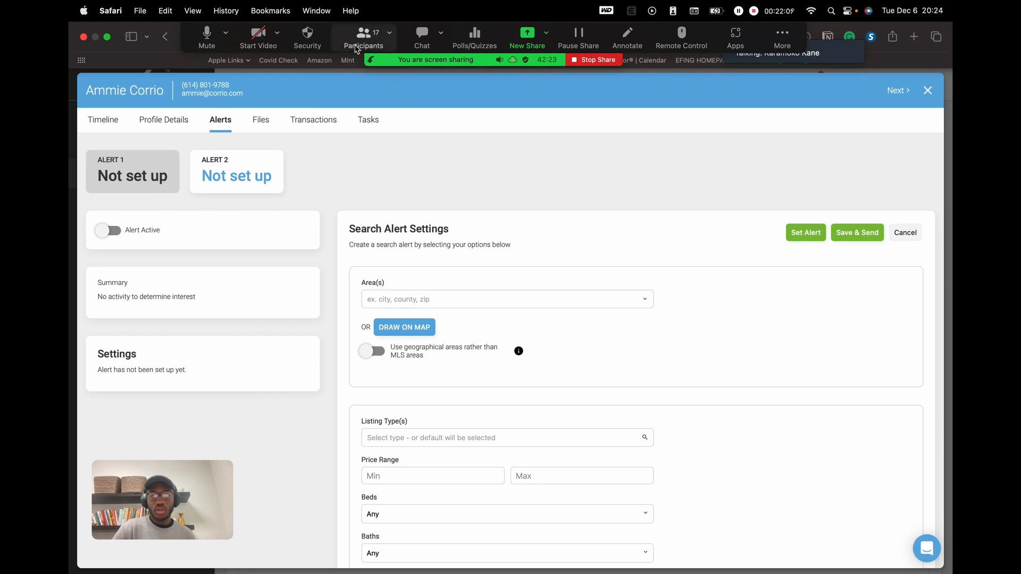
{"action": "mouse_move", "coordinate": [773, 296]}
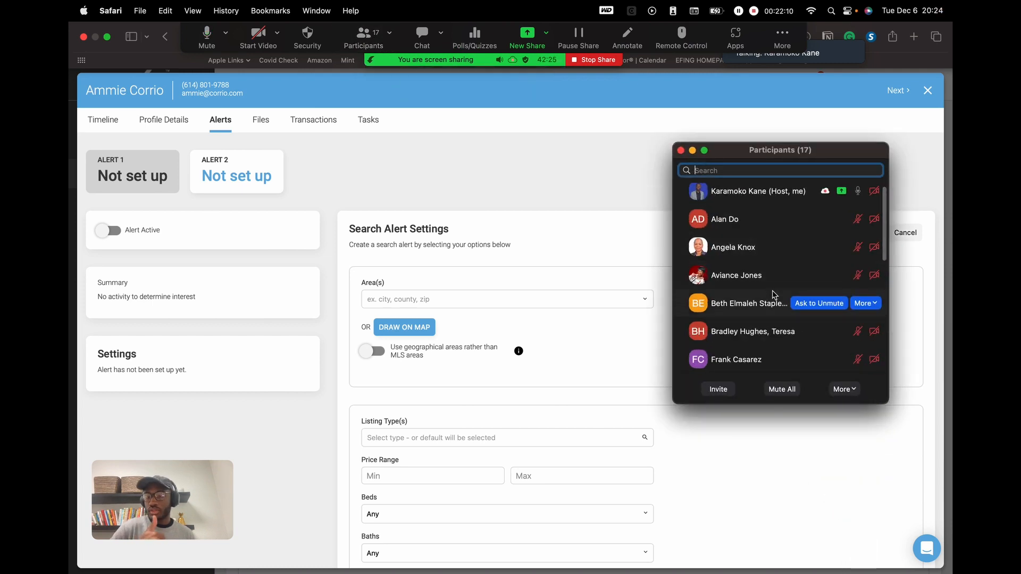
{"action": "scroll", "coordinate": [800, 269], "scroll_direction": "down", "scroll_amount": 5}
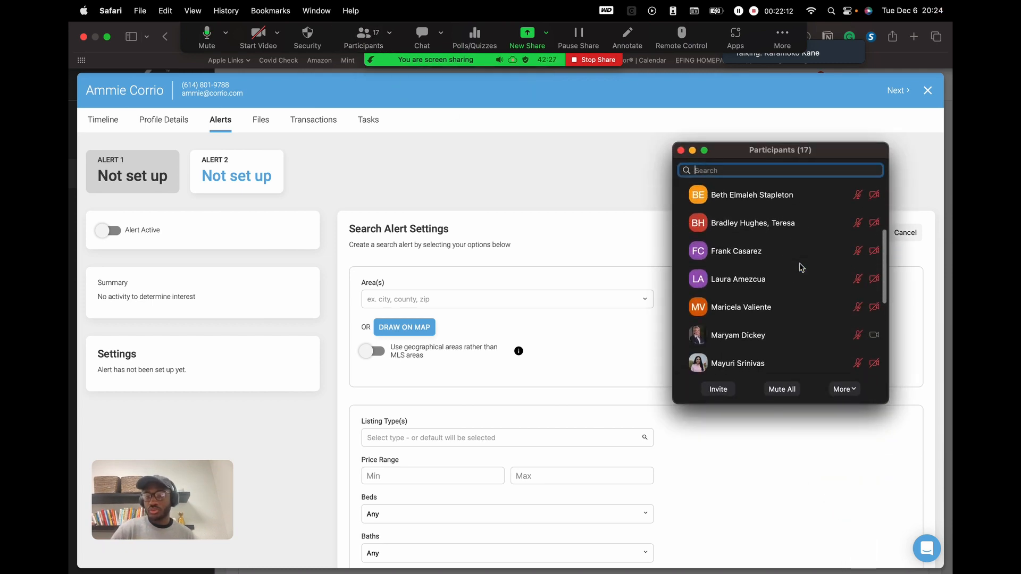
{"action": "scroll", "coordinate": [801, 268], "scroll_direction": "up", "scroll_amount": 5}
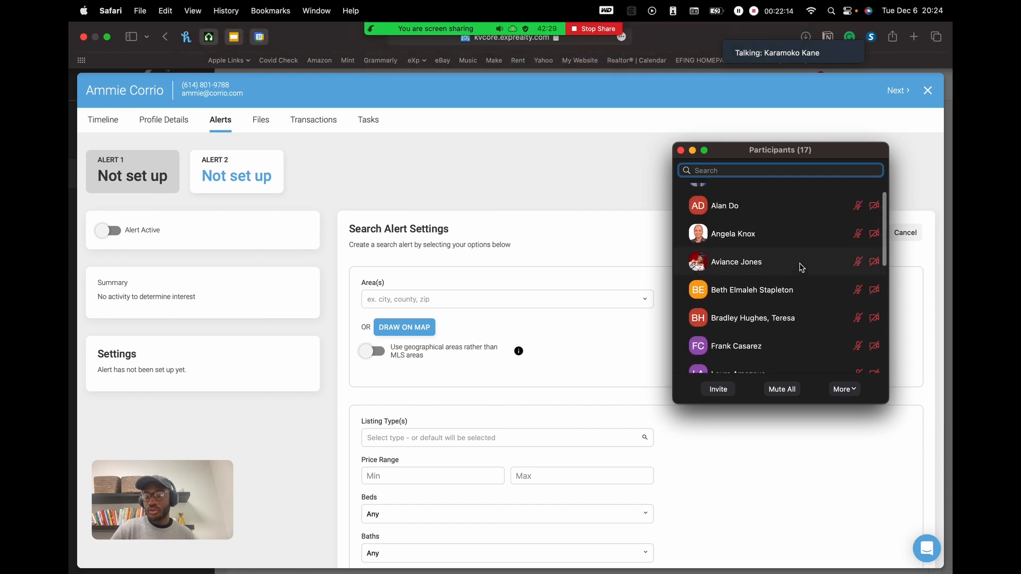
{"action": "scroll", "coordinate": [803, 298], "scroll_direction": "down", "scroll_amount": 5}
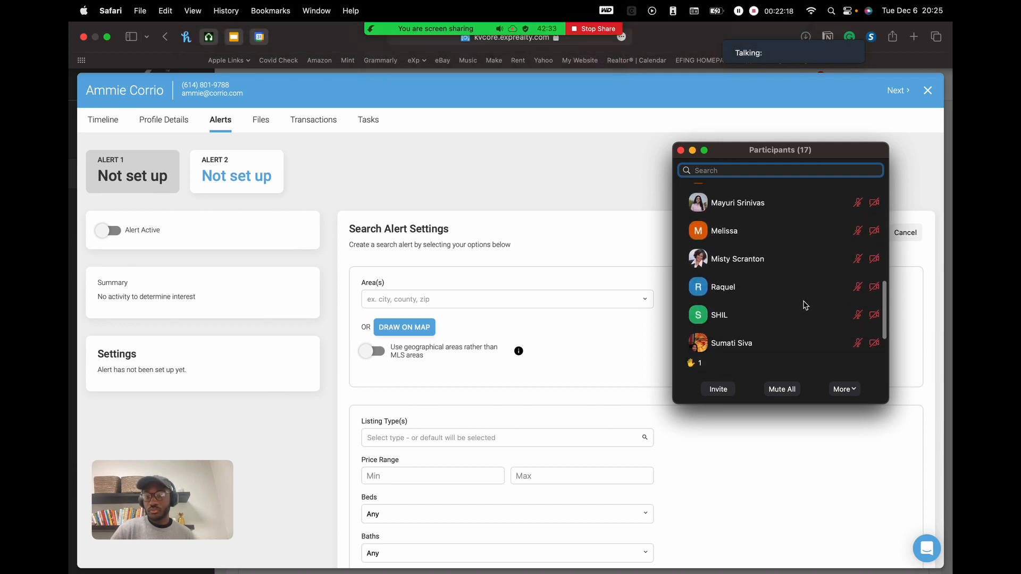
{"action": "scroll", "coordinate": [806, 305], "scroll_direction": "up", "scroll_amount": 5}
- Look over the participants list again and turn up the computer's volume
{"action": "mouse_move", "coordinate": [416, 32]}
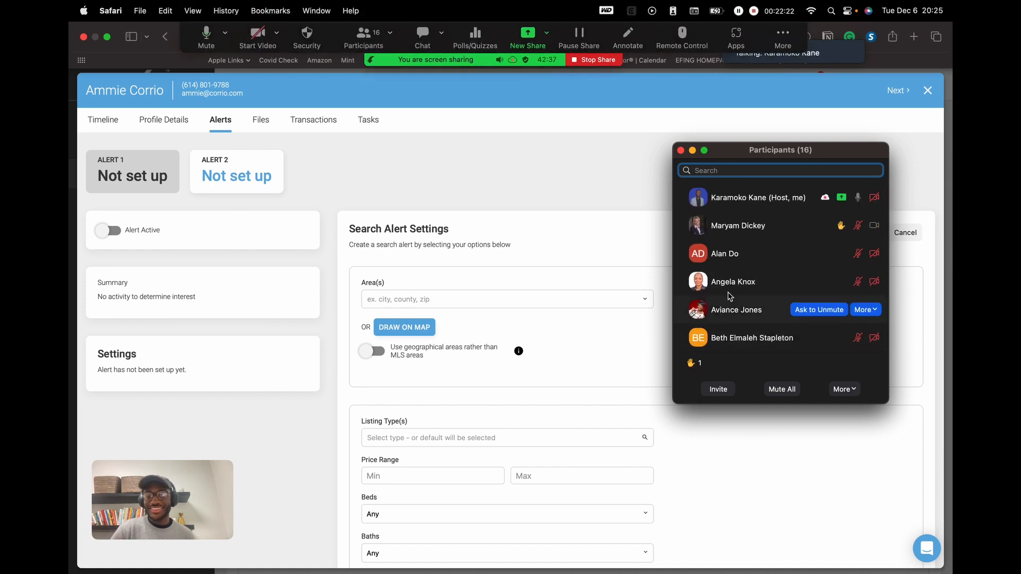
{"action": "scroll", "coordinate": [742, 296], "scroll_direction": "down", "scroll_amount": 1}
{"action": "scroll", "coordinate": [741, 294], "scroll_direction": "up", "scroll_amount": 1}
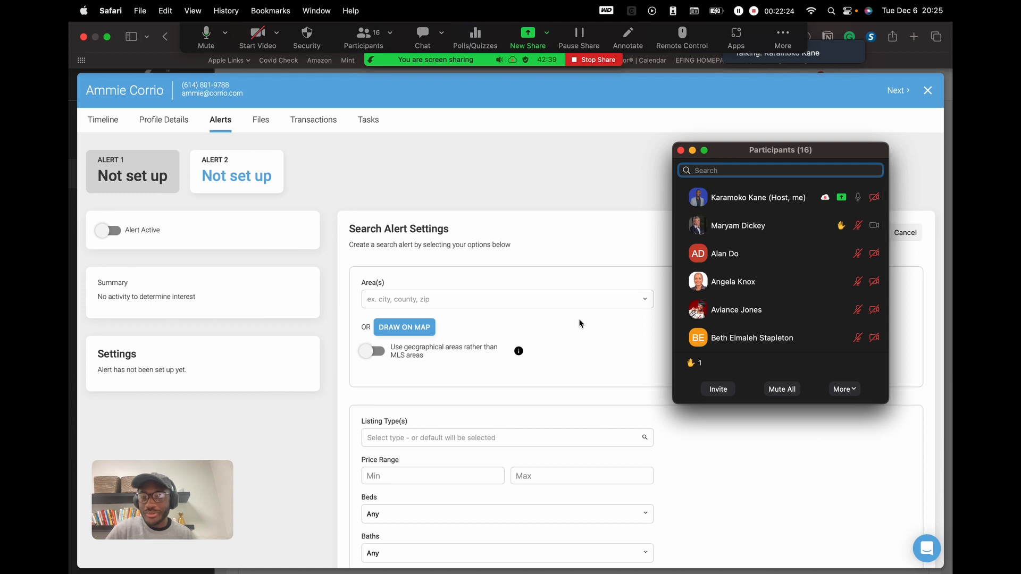
{"action": "mouse_move", "coordinate": [716, 258]}
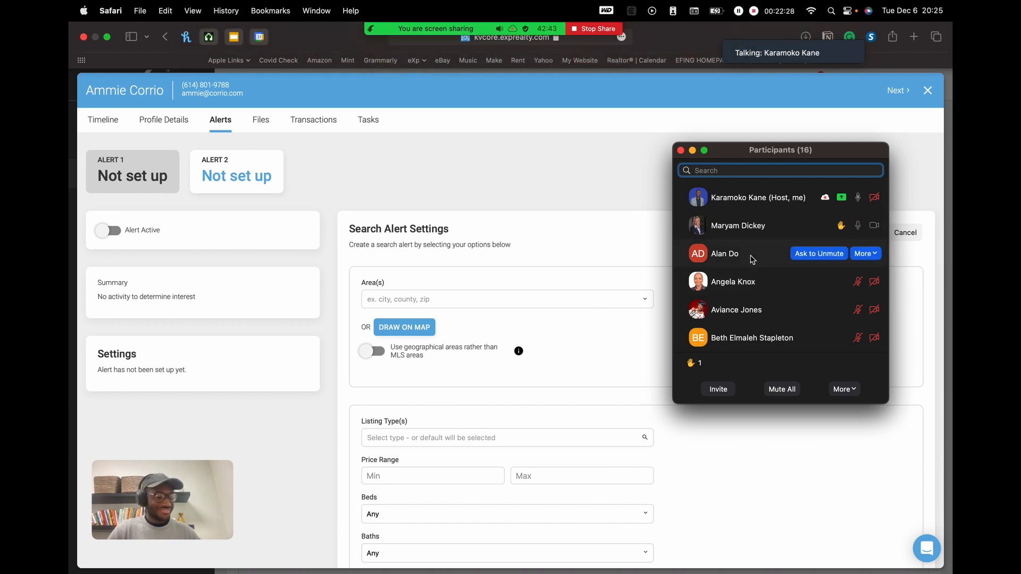
{"action": "key", "text": "XF86AudioRaiseVolume"}
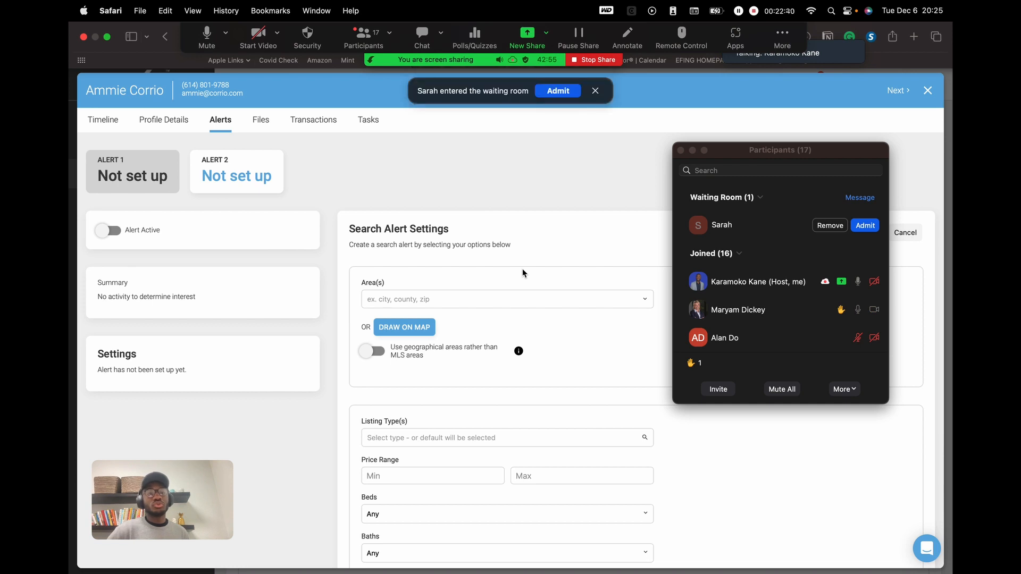
- Admit the waiting-room guest, bringing the meeting to 18 participants, then review the list
{"action": "left_click", "coordinate": [558, 91]}
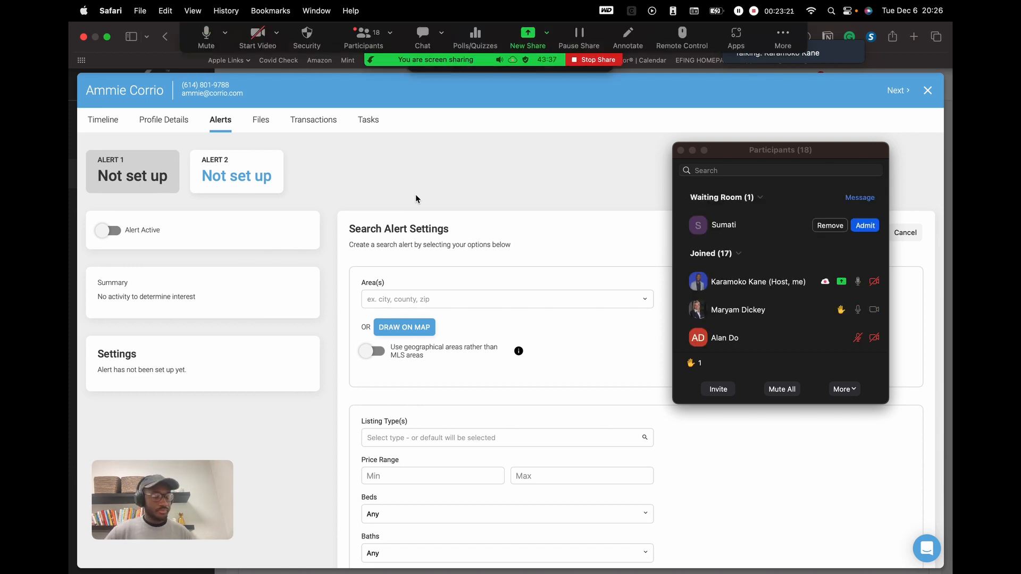
{"action": "left_click", "coordinate": [866, 225]}
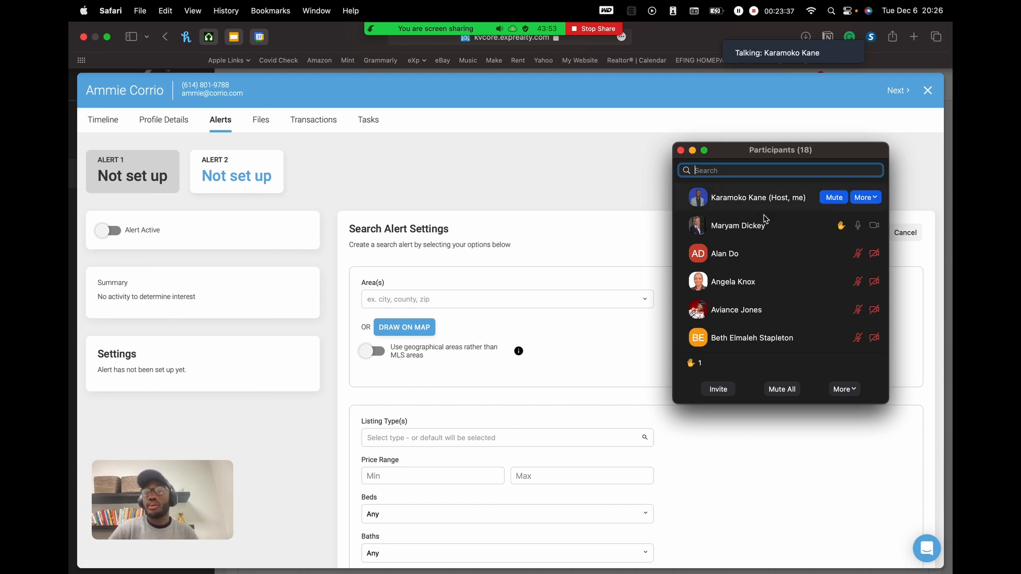
{"action": "scroll", "coordinate": [807, 249], "scroll_direction": "down", "scroll_amount": 3}
{"action": "scroll", "coordinate": [806, 248], "scroll_direction": "down", "scroll_amount": 5}
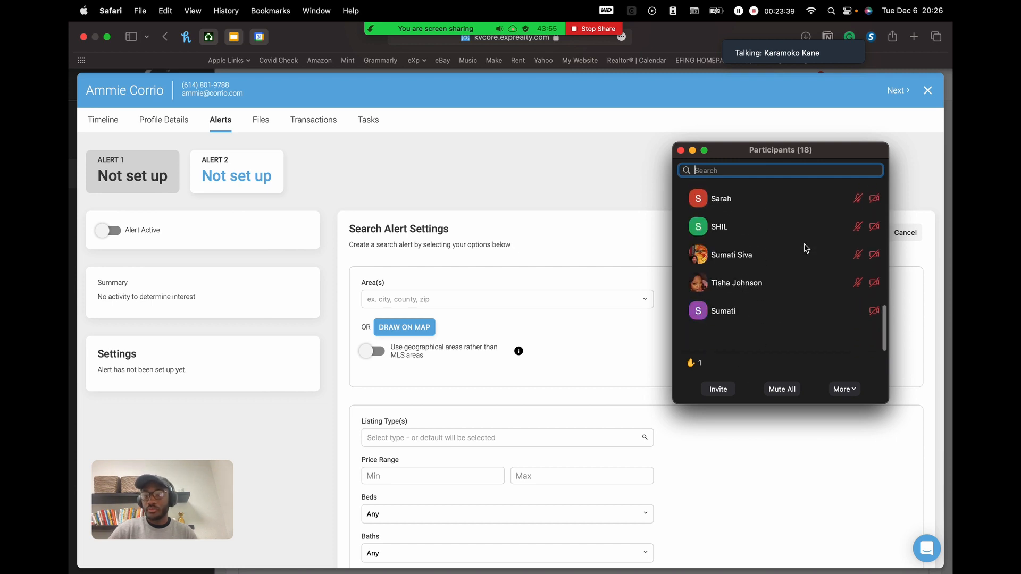
{"action": "scroll", "coordinate": [807, 249], "scroll_direction": "up", "scroll_amount": 10}
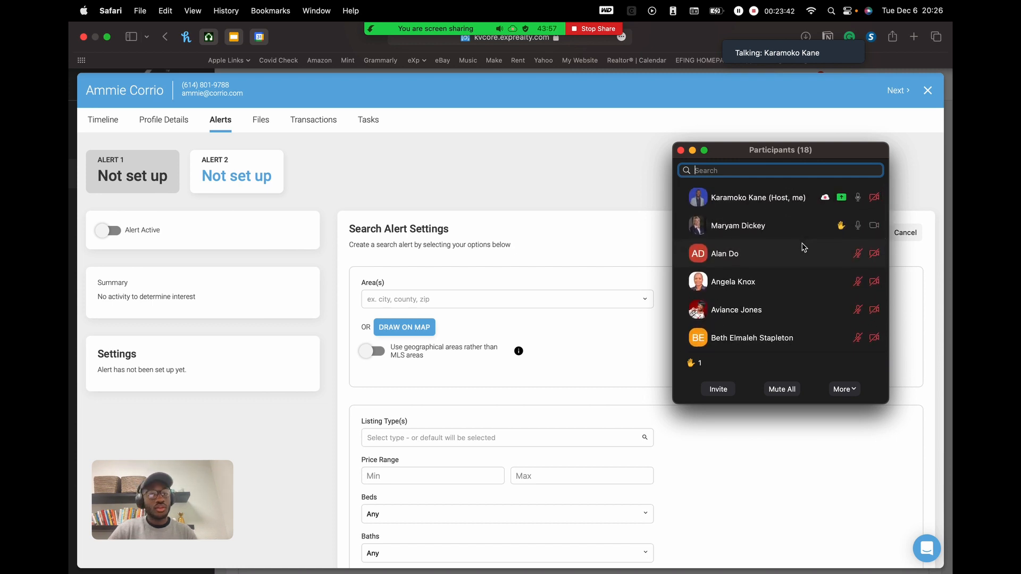
{"action": "mouse_move", "coordinate": [722, 333]}
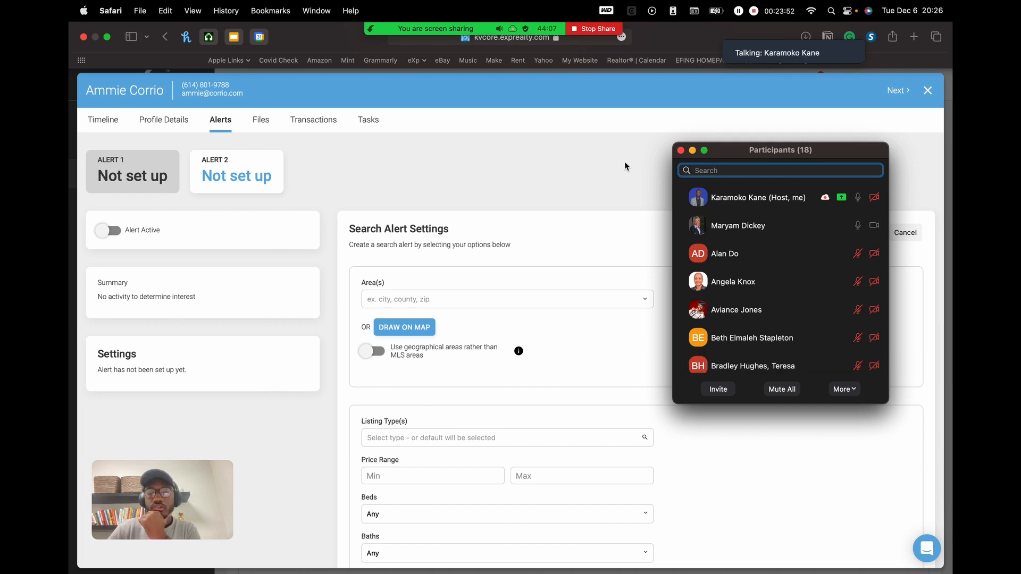
{"action": "mouse_move", "coordinate": [793, 316]}
{"action": "scroll", "coordinate": [745, 362], "scroll_direction": "down", "scroll_amount": 1}
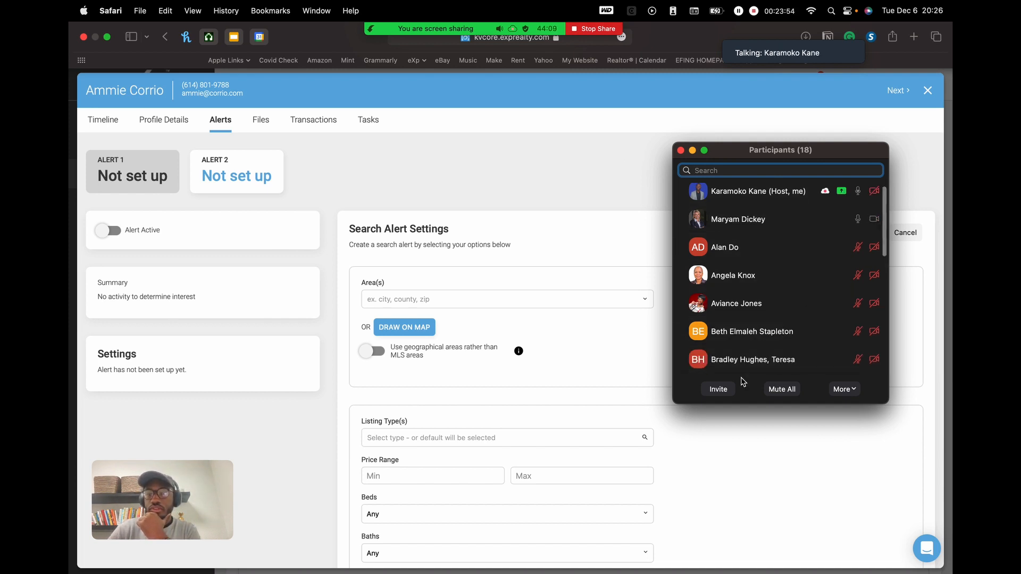
{"action": "scroll", "coordinate": [742, 351], "scroll_direction": "up", "scroll_amount": 1}
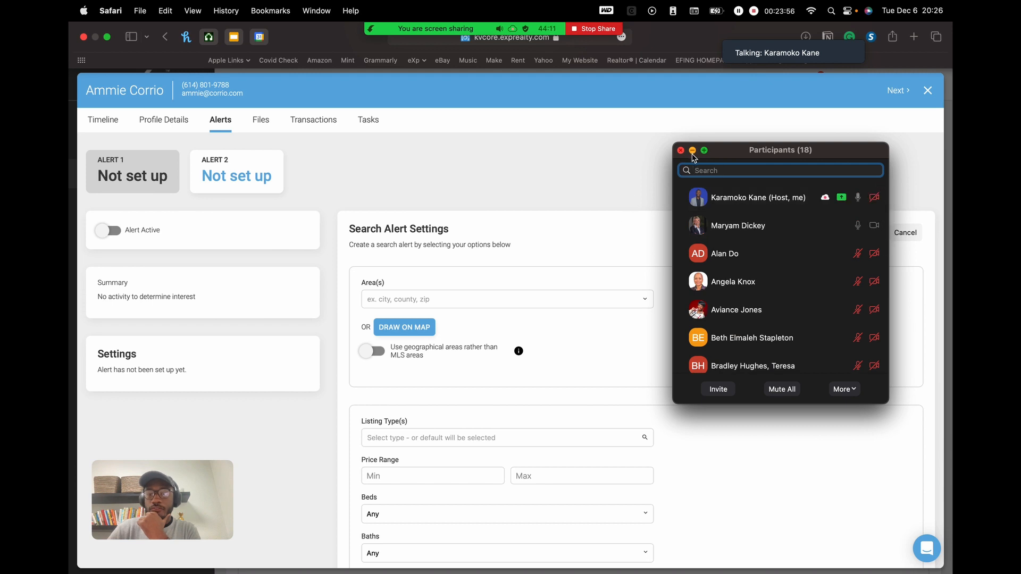
{"action": "mouse_move", "coordinate": [799, 225]}
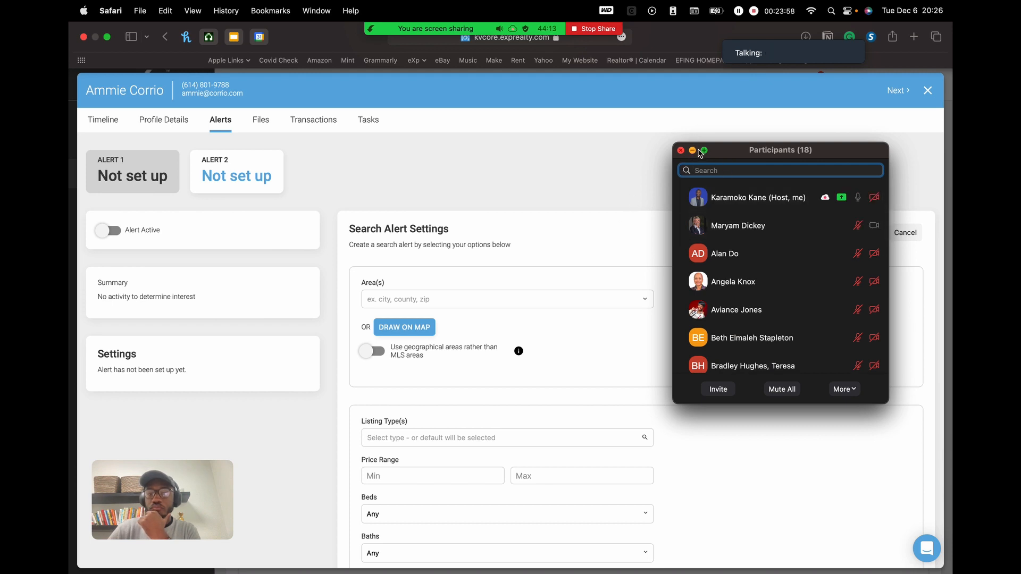
- Hide the Participants window and browse the contact's Timeline
{"action": "left_click", "coordinate": [225, 178]}
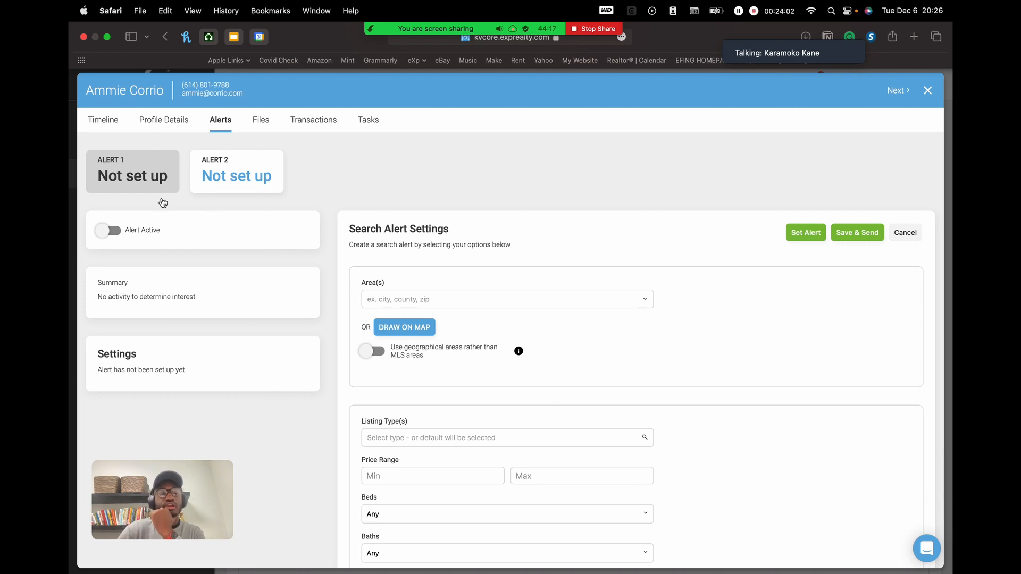
{"action": "left_click", "coordinate": [109, 122]}
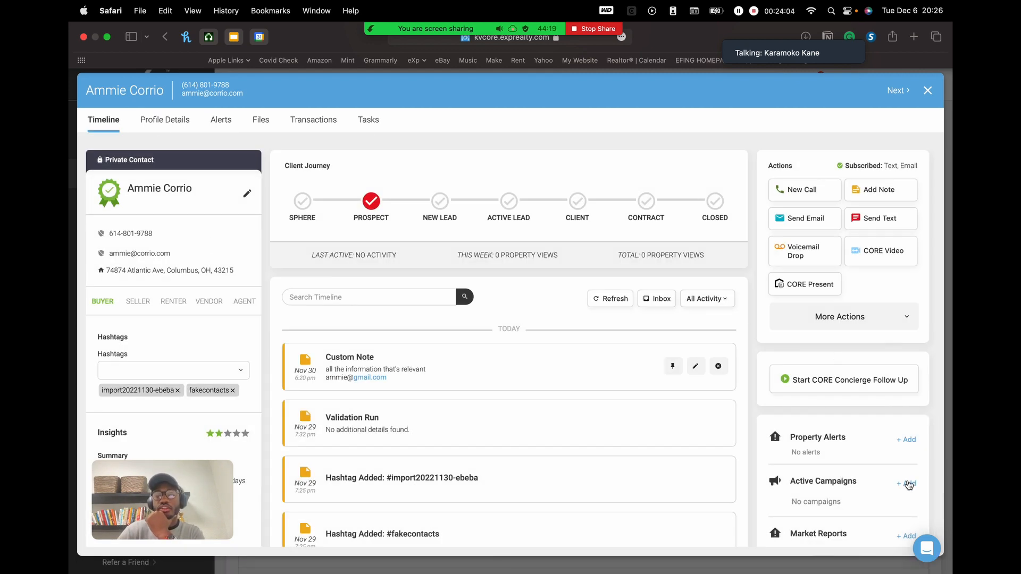
{"action": "scroll", "coordinate": [910, 484], "scroll_direction": "down", "scroll_amount": 1}
{"action": "left_click", "coordinate": [911, 405]}
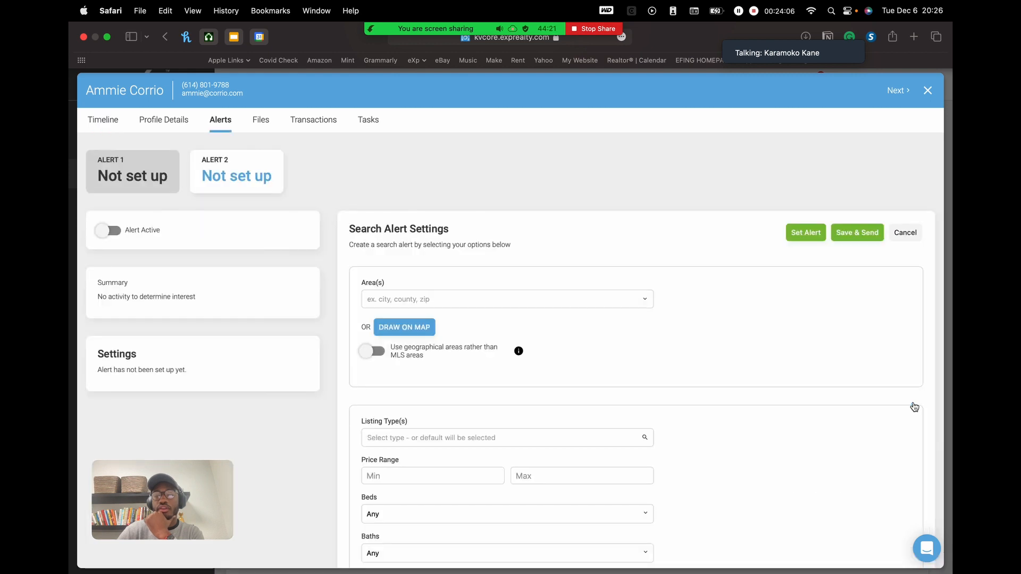
{"action": "left_click", "coordinate": [120, 125]}
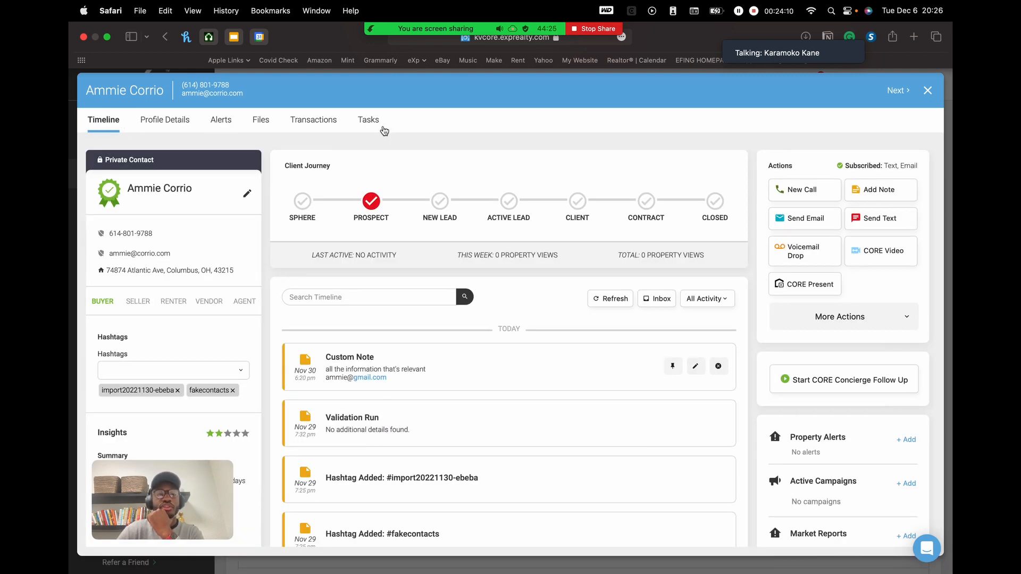
- Step through Profile Details and Alerts to the Files tab's empty Google Drive area
{"action": "left_click", "coordinate": [156, 122]}
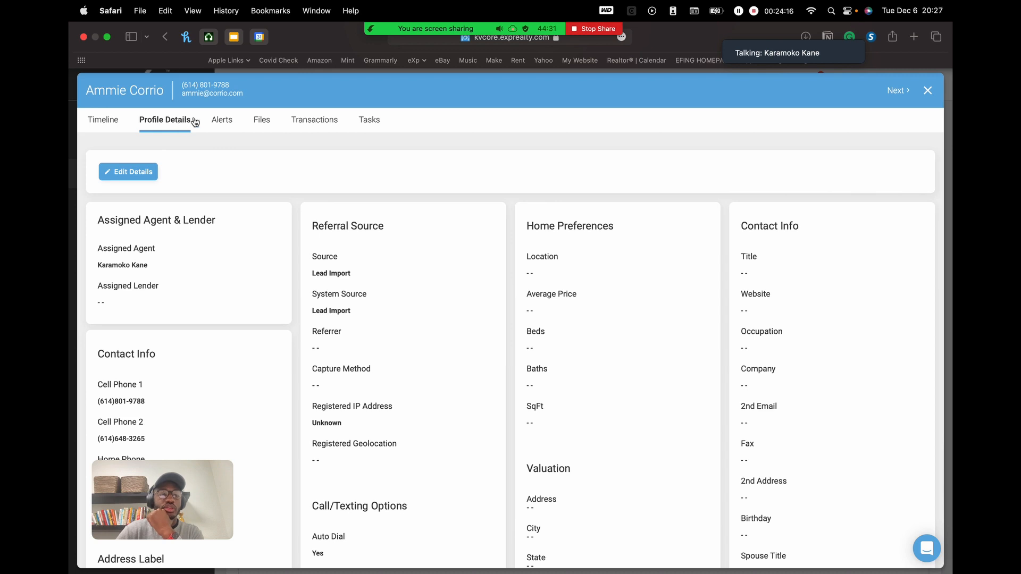
{"action": "left_click", "coordinate": [227, 121]}
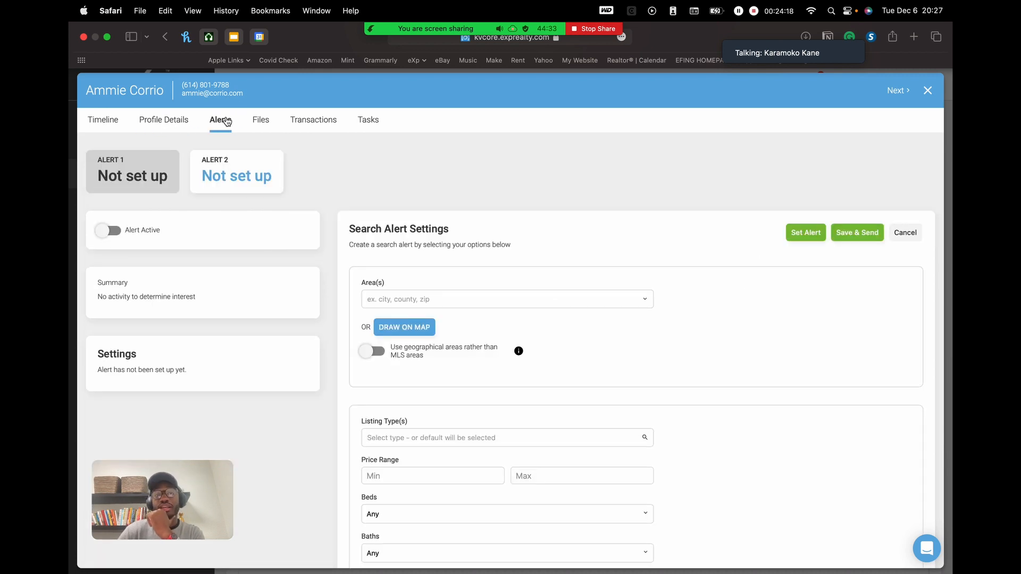
{"action": "left_click", "coordinate": [261, 124]}
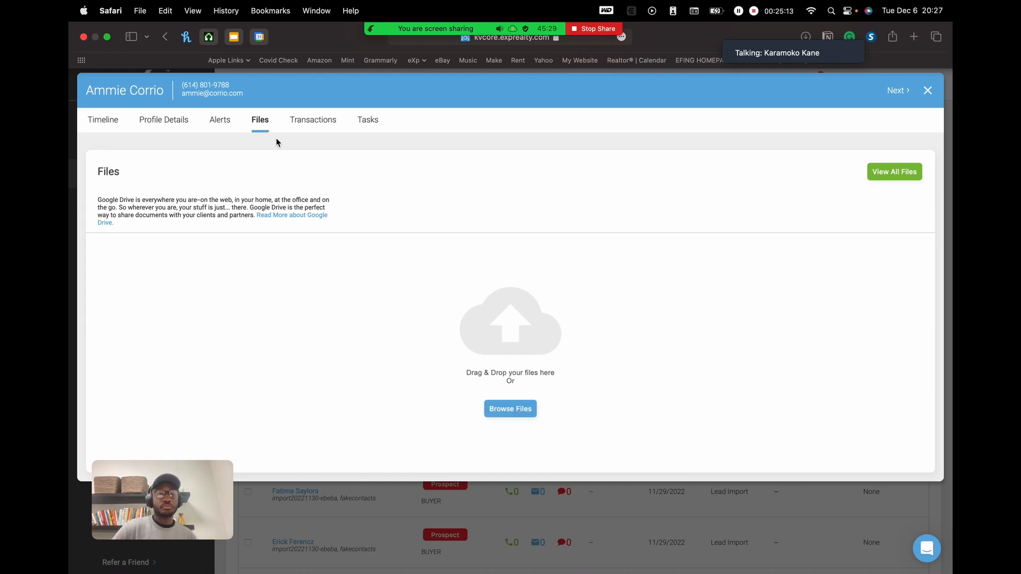
- View the empty Transactions and Tasks tabs, then go back to the contact's Alerts
{"action": "left_click", "coordinate": [311, 121]}
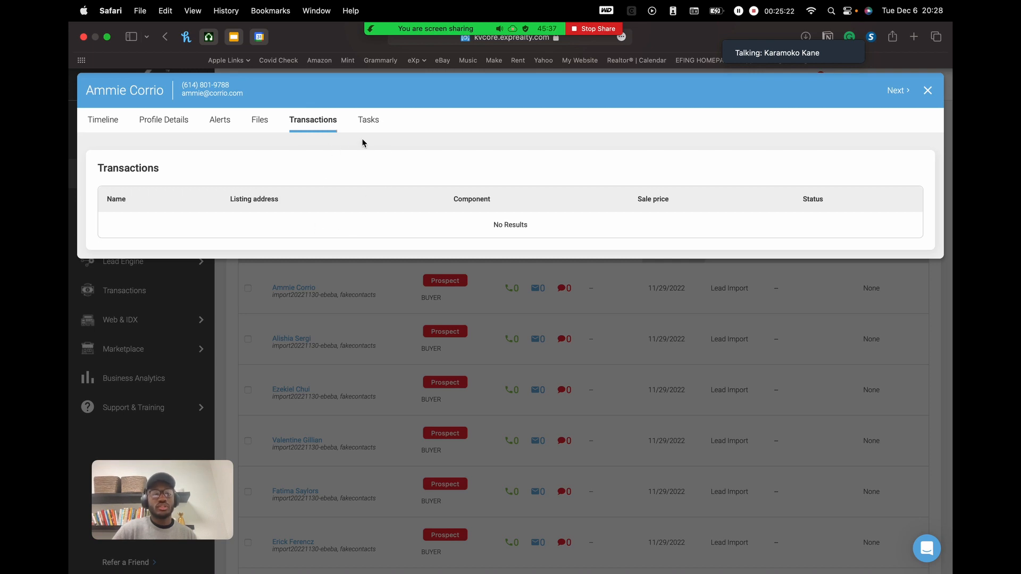
{"action": "left_click", "coordinate": [370, 120]}
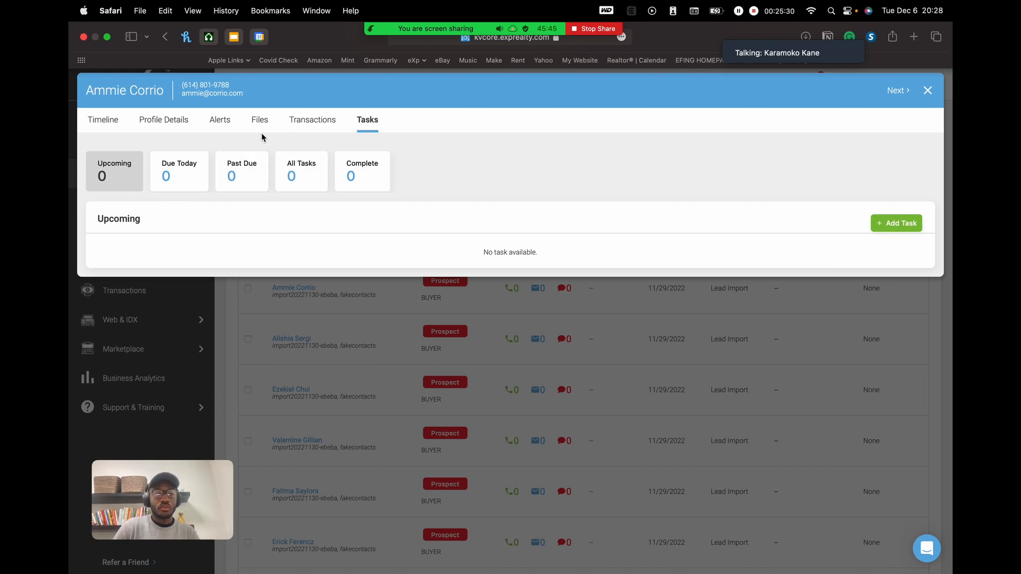
{"action": "left_click", "coordinate": [219, 125]}
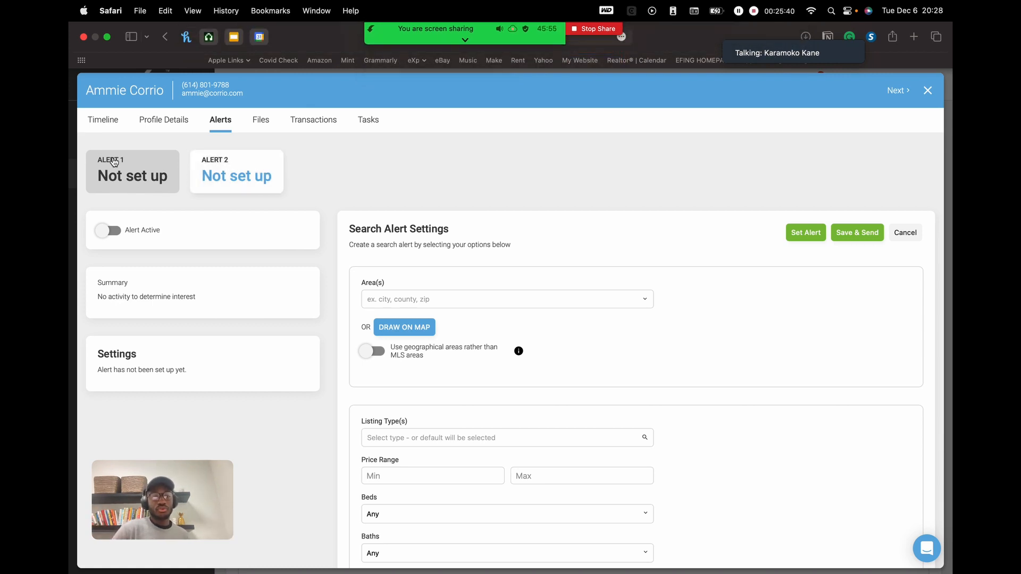
- Flip between Alert 2 and Alert 1, then scroll down Alert 1's blank search form
{"action": "left_click", "coordinate": [221, 173]}
{"action": "left_click", "coordinate": [146, 169]}
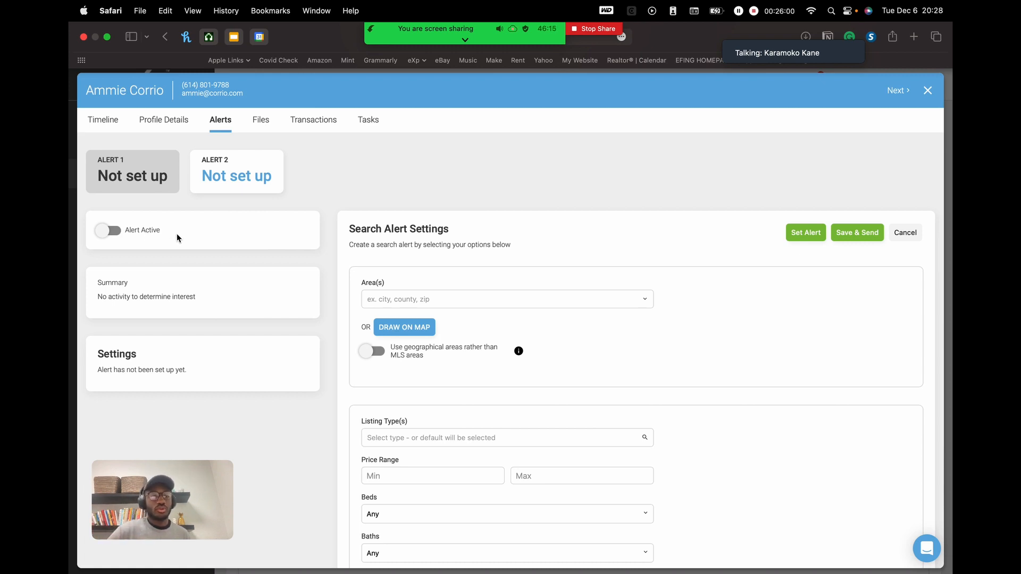
{"action": "scroll", "coordinate": [176, 234], "scroll_direction": "down", "scroll_amount": 1}
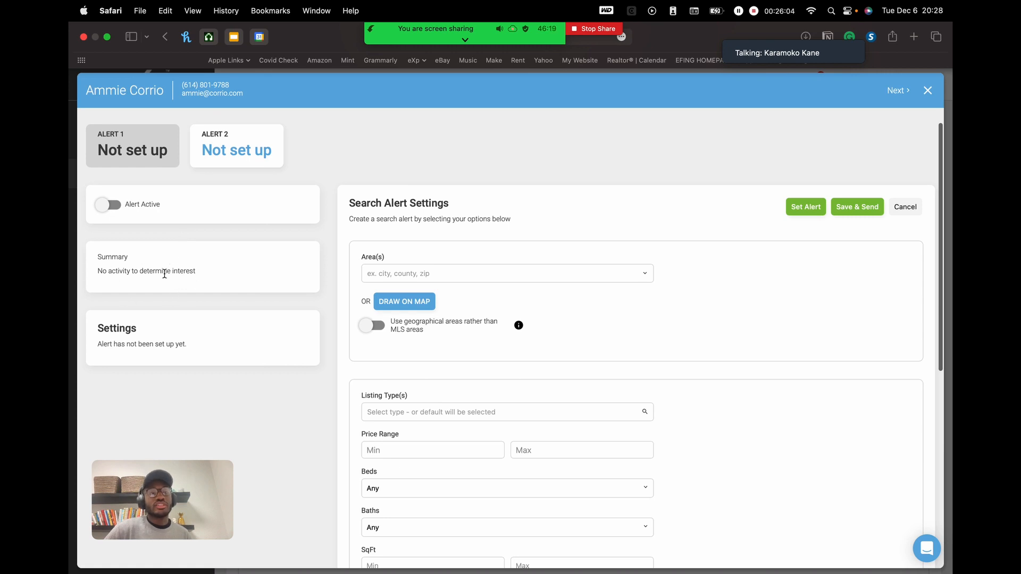
{"action": "left_click_drag", "start_coordinate": [197, 271], "coordinate": [114, 271]}
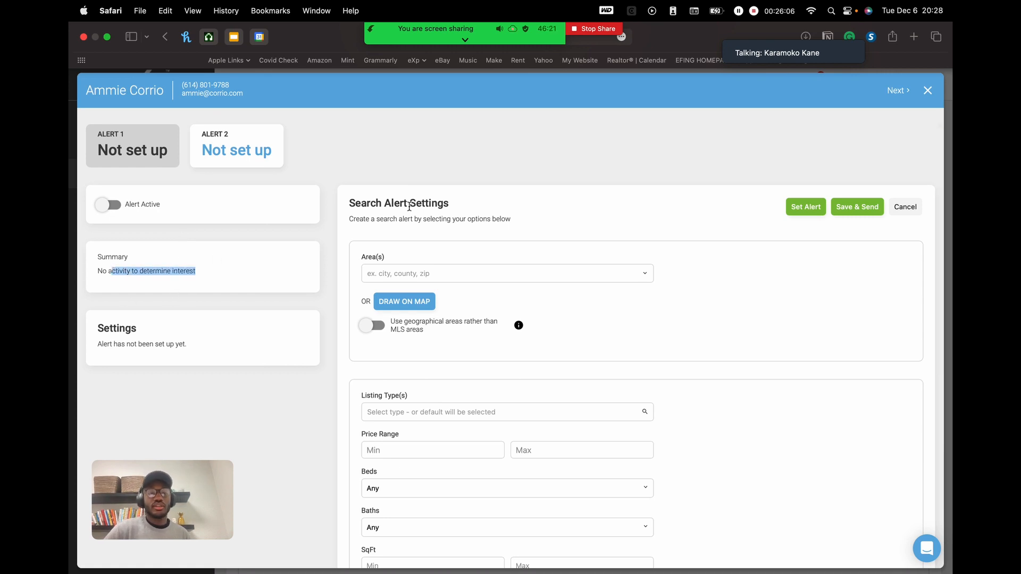
{"action": "left_click", "coordinate": [118, 332]}
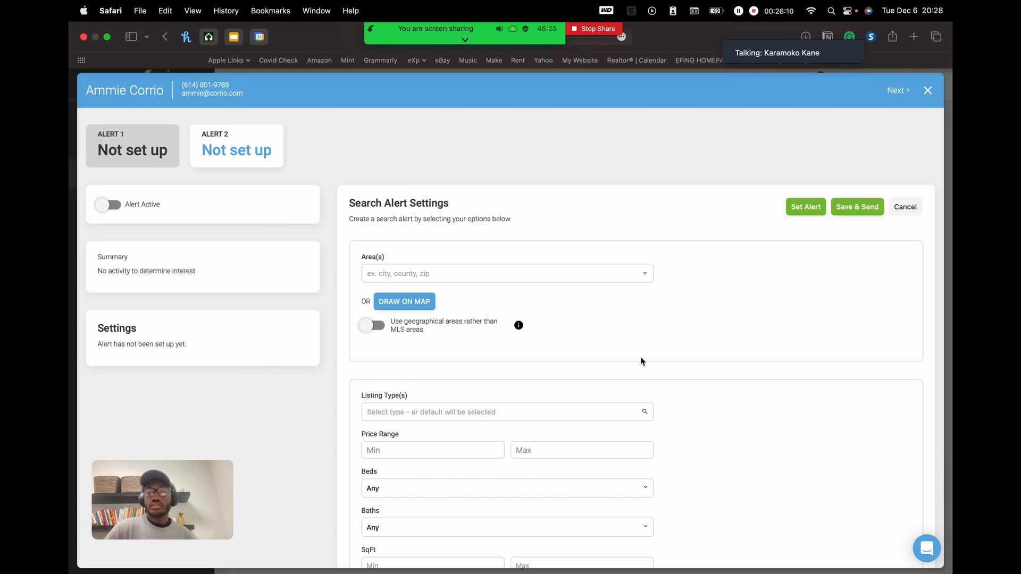
{"action": "scroll", "coordinate": [660, 281], "scroll_direction": "down", "scroll_amount": 2}
{"action": "scroll", "coordinate": [659, 280], "scroll_direction": "up", "scroll_amount": 1}
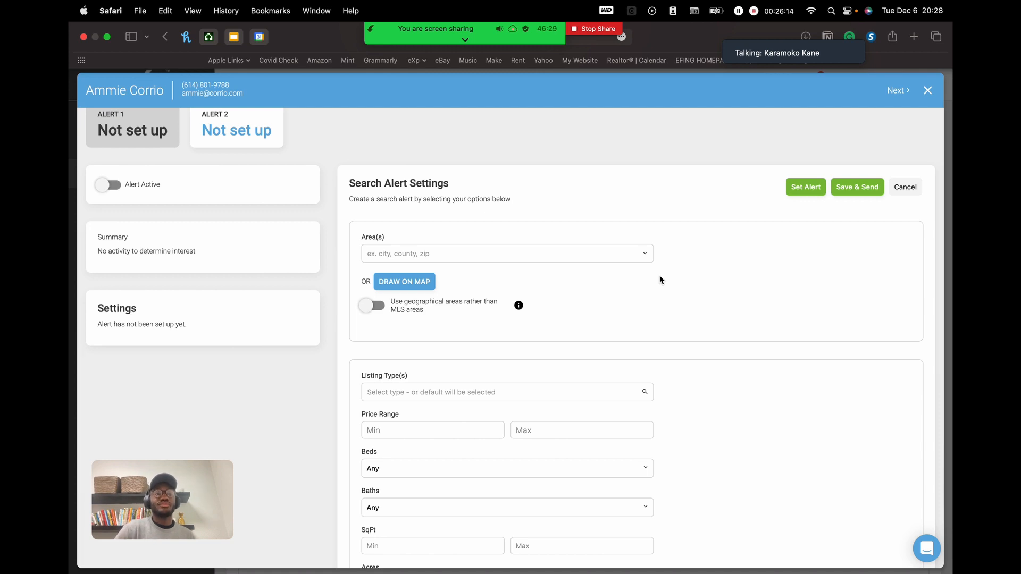
{"action": "scroll", "coordinate": [592, 200], "scroll_direction": "down", "scroll_amount": 2}
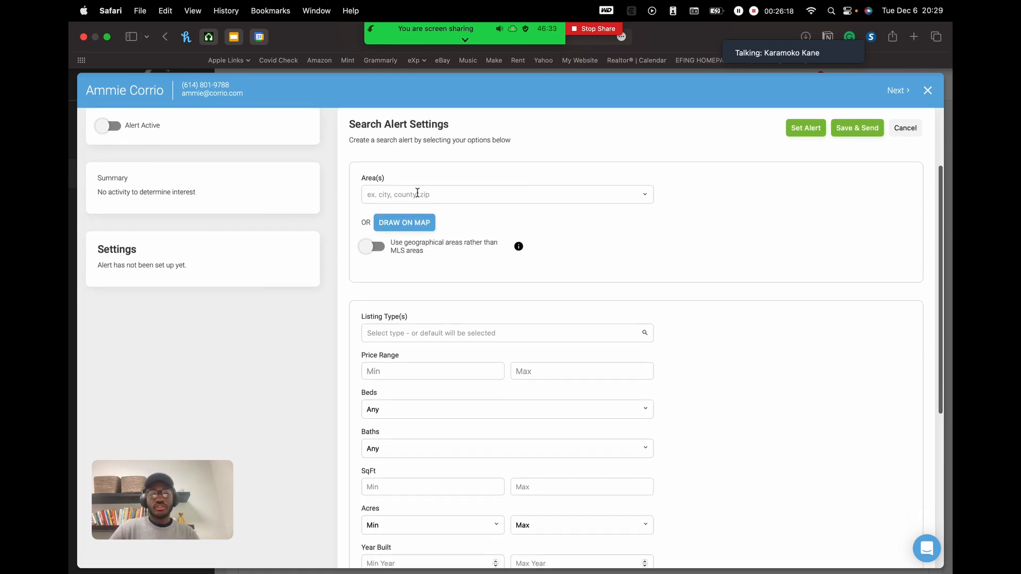
- Type Torrance in the Area(s) field and add 'City : Torrance, CA' as the alert area
{"action": "left_click", "coordinate": [451, 197]}
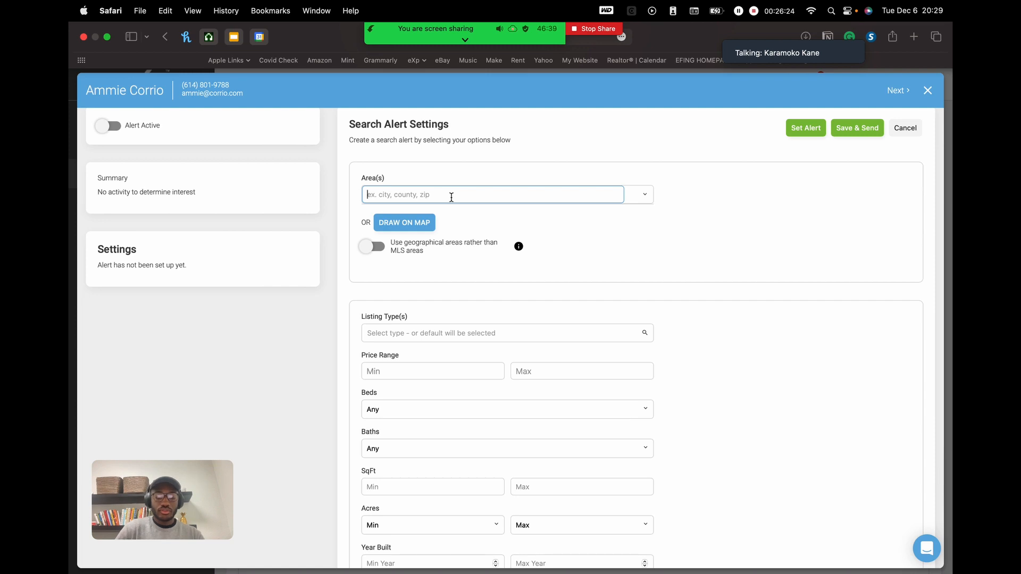
{"action": "type", "text": "Torrance"}
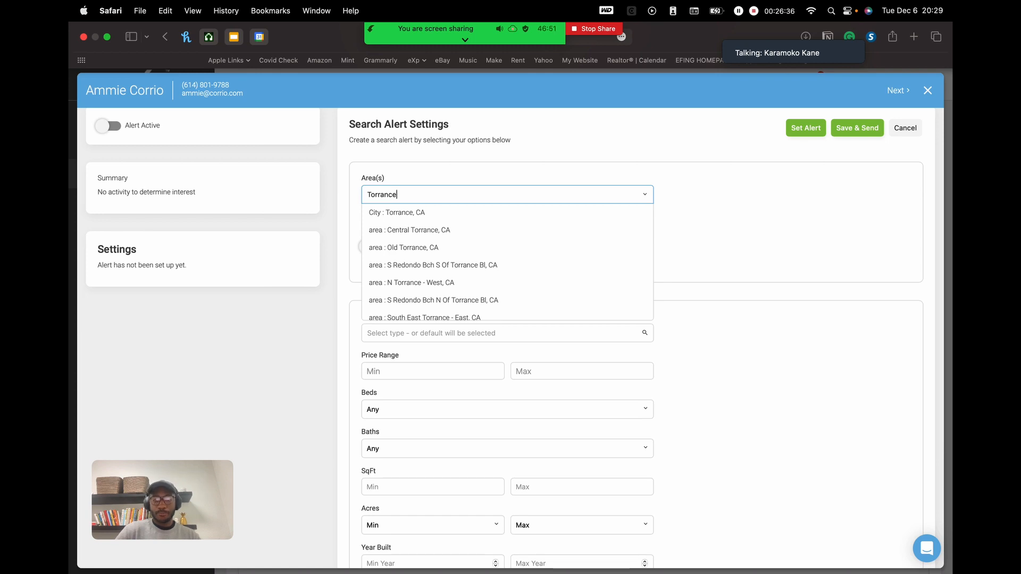
{"action": "key", "text": "BackSpace"}
{"action": "key", "text": "BackSpace"}
{"action": "key", "text": "BackSpace"}
{"action": "key", "text": "BackSpace"}
{"action": "key", "text": "BackSpace"}
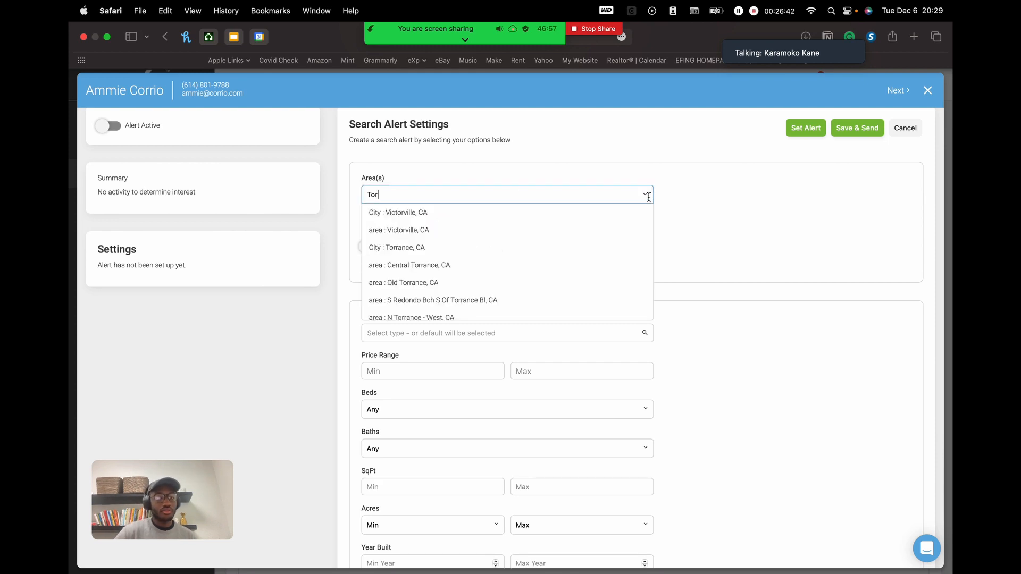
{"action": "type", "text": "rance"}
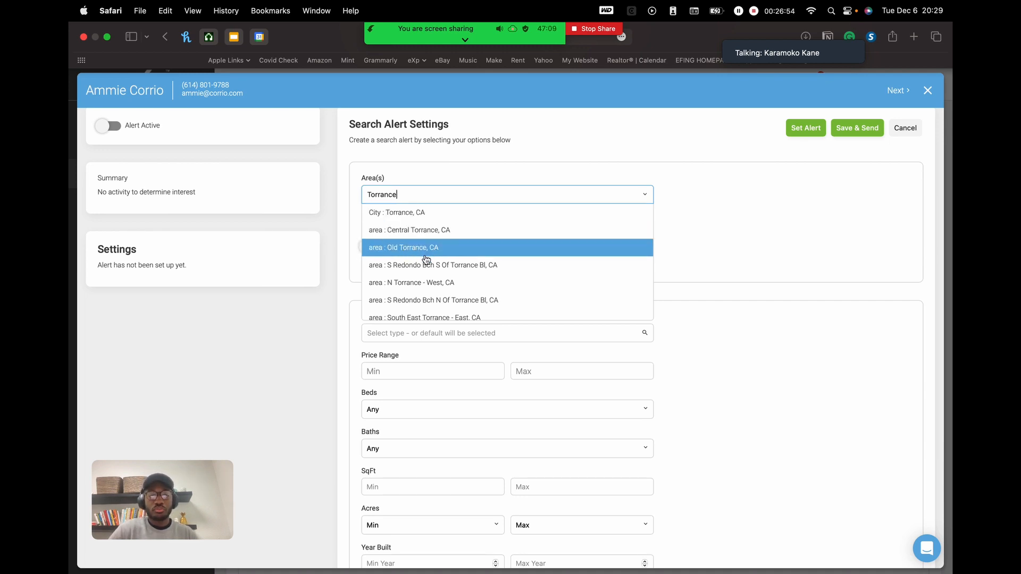
{"action": "scroll", "coordinate": [425, 259], "scroll_direction": "down", "scroll_amount": 6}
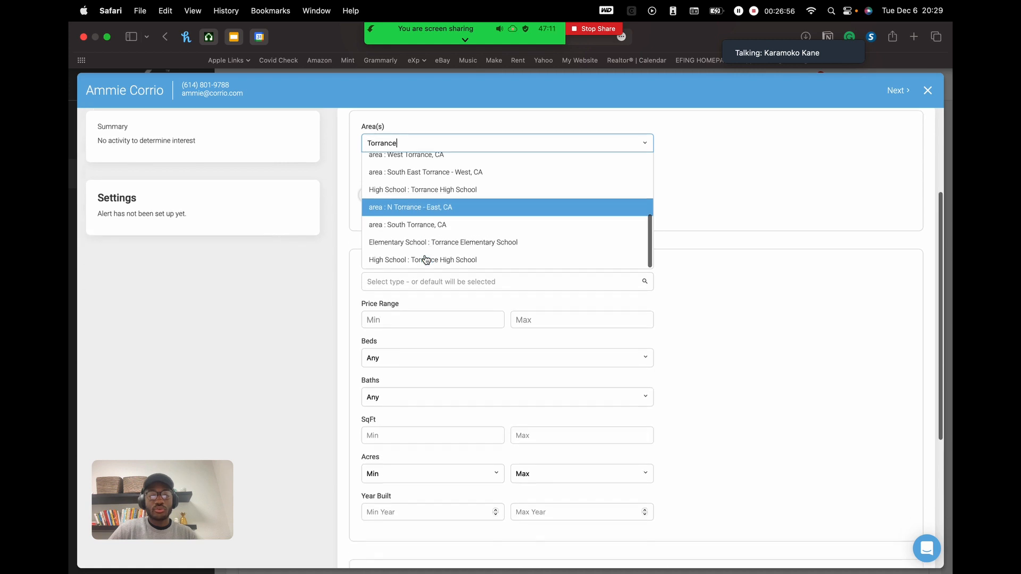
{"action": "scroll", "coordinate": [426, 259], "scroll_direction": "up", "scroll_amount": 5}
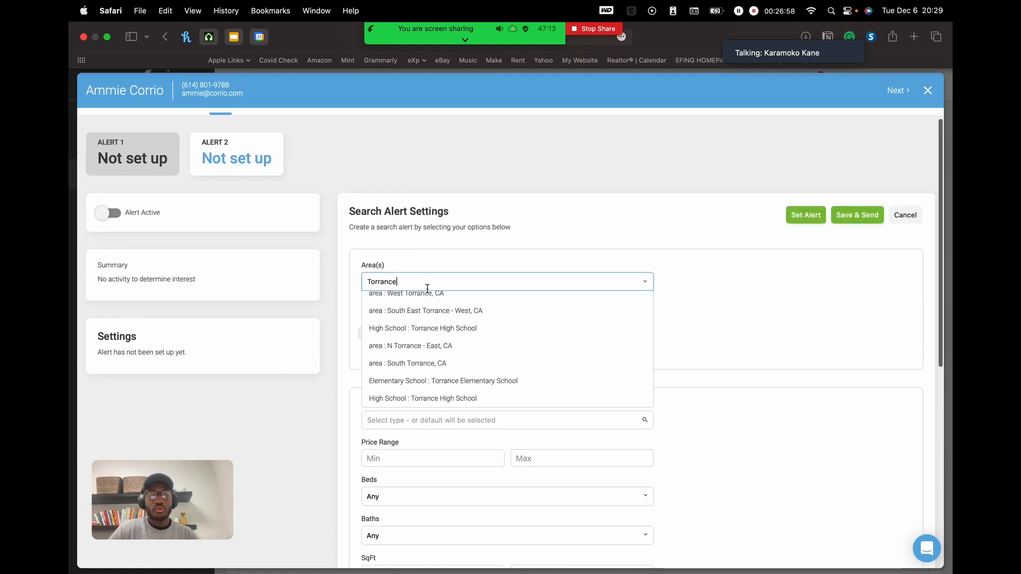
{"action": "scroll", "coordinate": [441, 321], "scroll_direction": "up", "scroll_amount": 8}
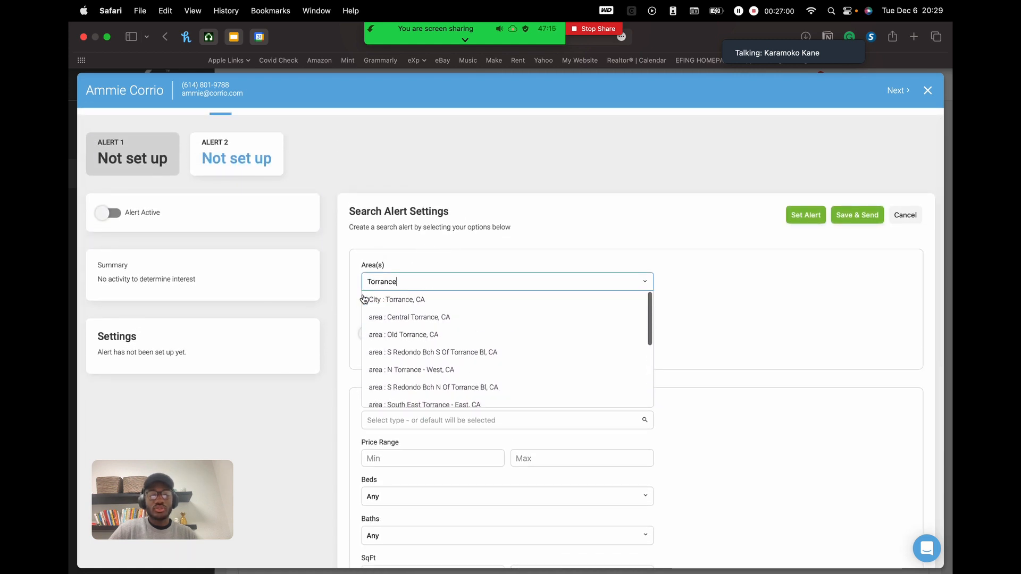
{"action": "left_click", "coordinate": [419, 300]}
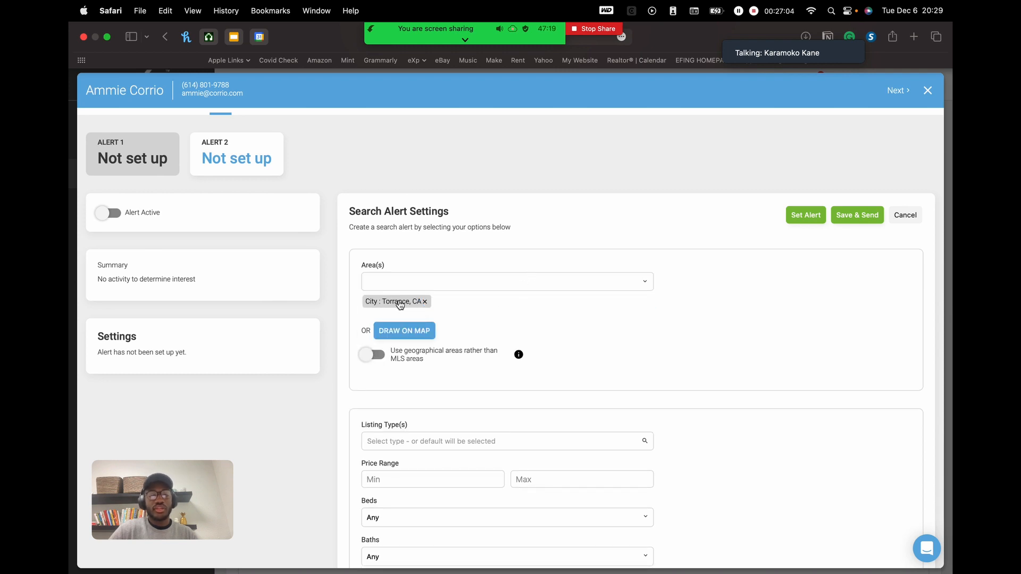
- Search the areas for 'torrance' again, then dismiss the suggestions
{"action": "left_click", "coordinate": [435, 282]}
{"action": "type", "text": "tor"}
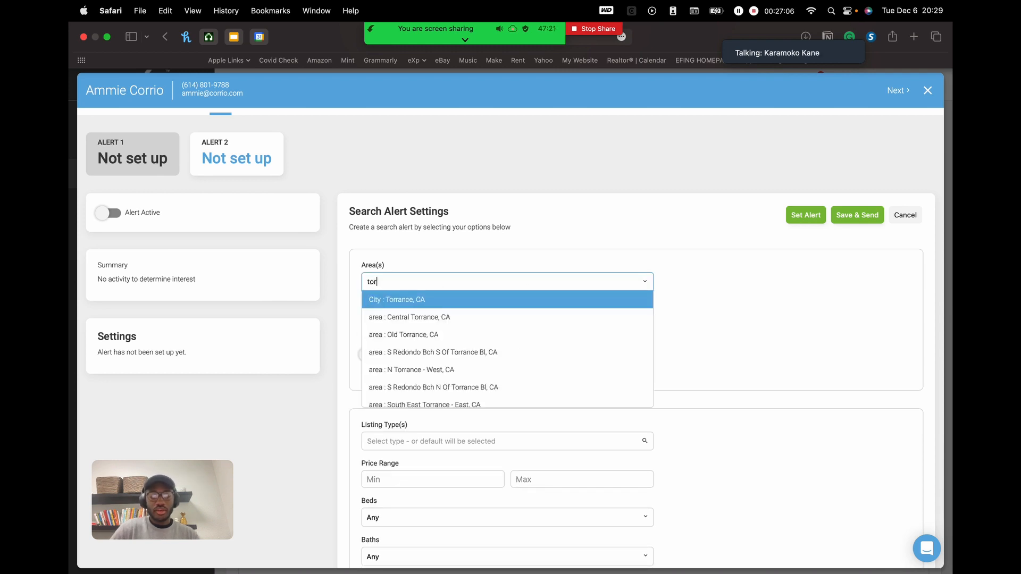
{"action": "type", "text": "rance"}
{"action": "left_click", "coordinate": [753, 357]}
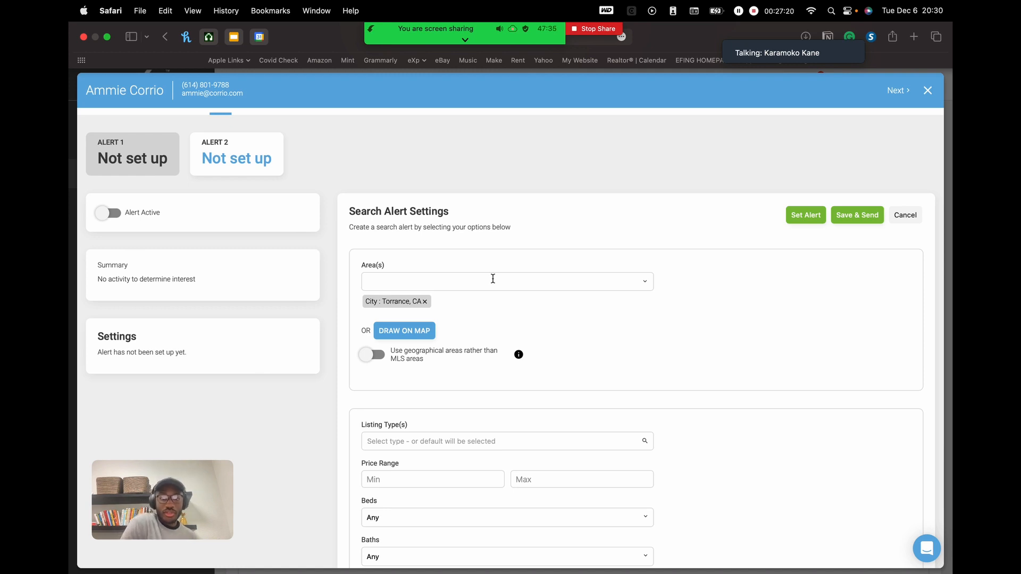
{"action": "scroll", "coordinate": [476, 332], "scroll_direction": "down", "scroll_amount": 4}
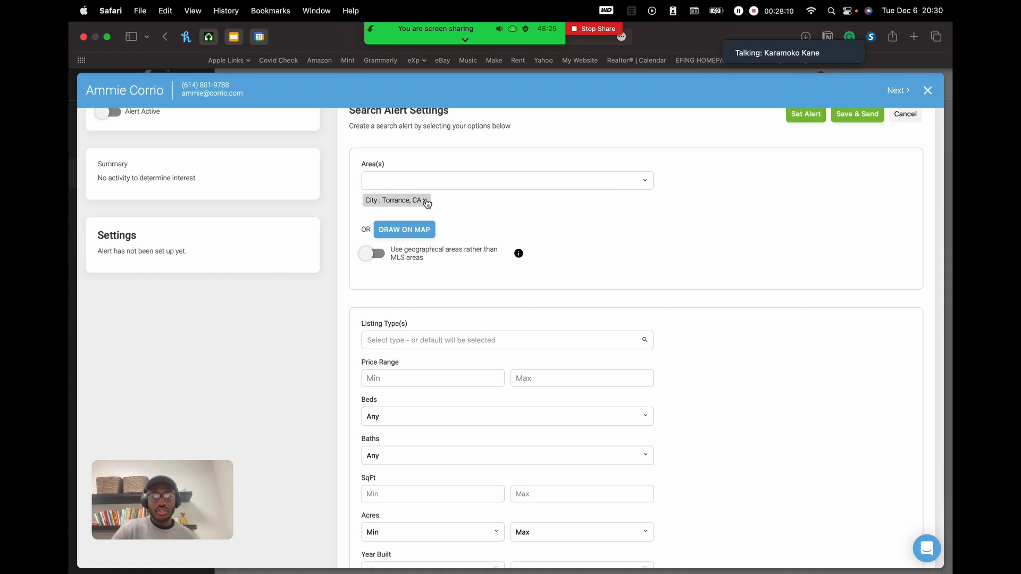
- Remove the Torrance chip, then open the draw-on-map search, pan it, and close it unused
{"action": "left_click", "coordinate": [426, 202]}
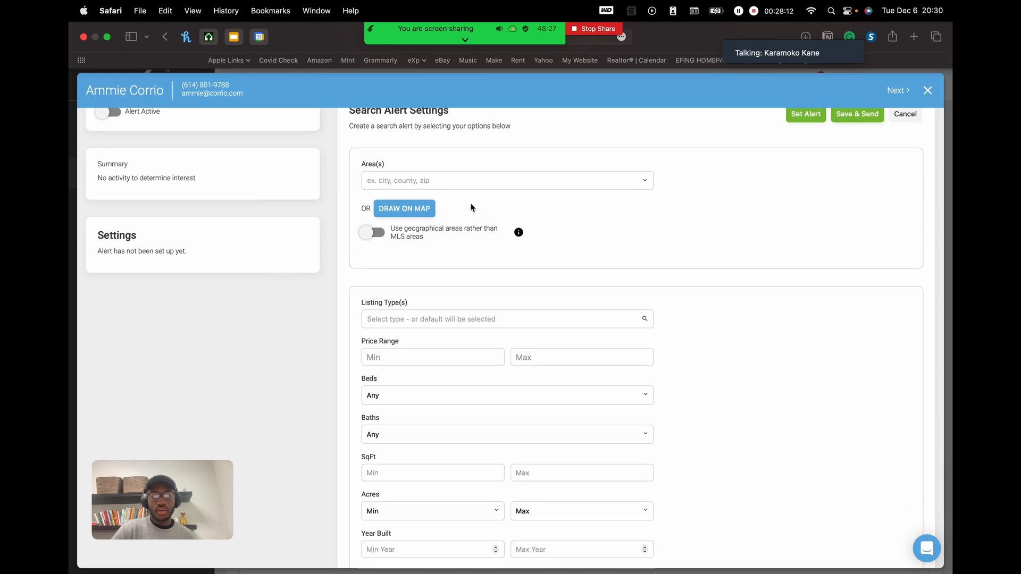
{"action": "left_click", "coordinate": [408, 210]}
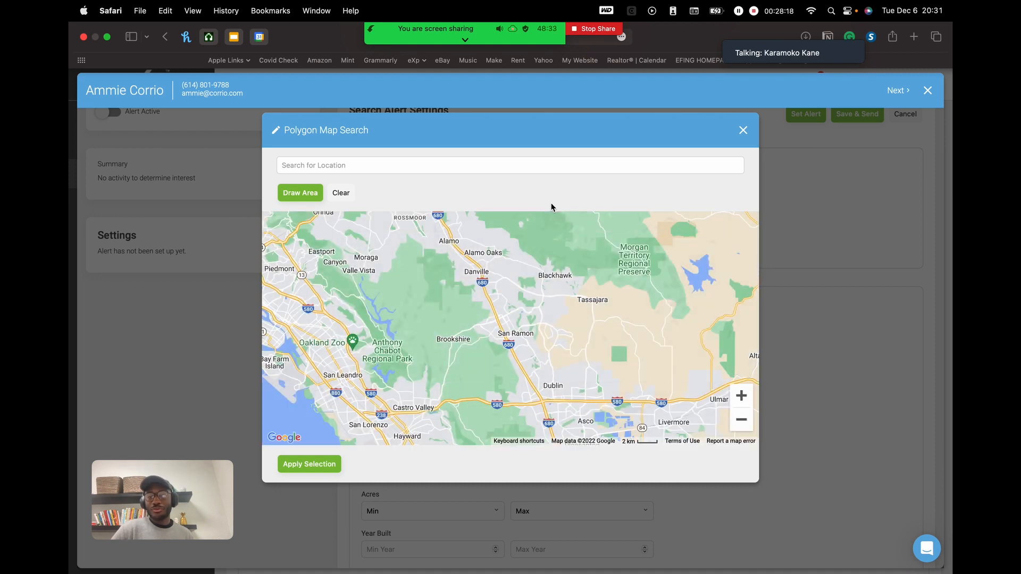
{"action": "left_click_drag", "start_coordinate": [489, 346], "coordinate": [482, 310]}
{"action": "left_click_drag", "start_coordinate": [526, 353], "coordinate": [521, 314]}
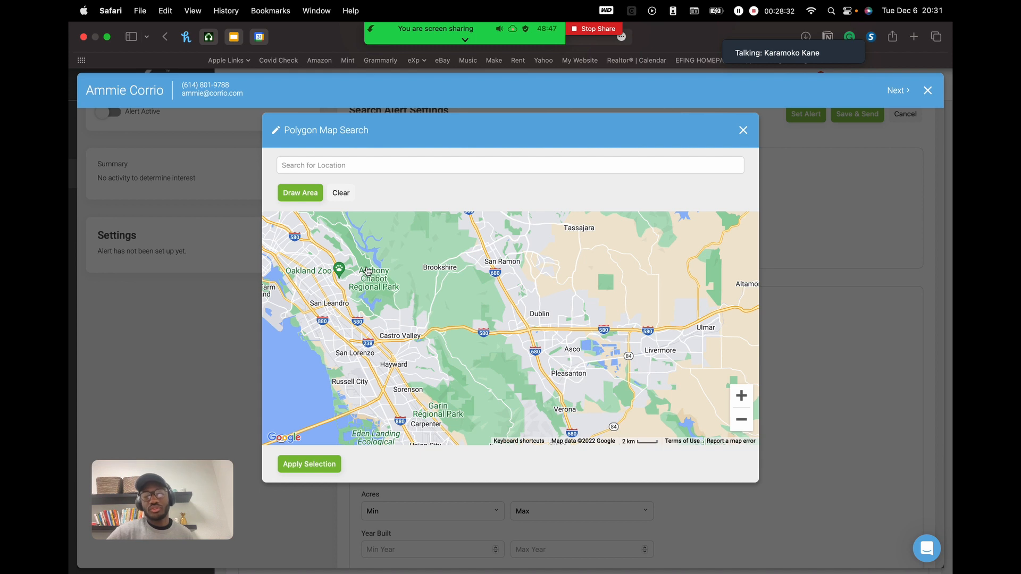
{"action": "left_click", "coordinate": [743, 131]}
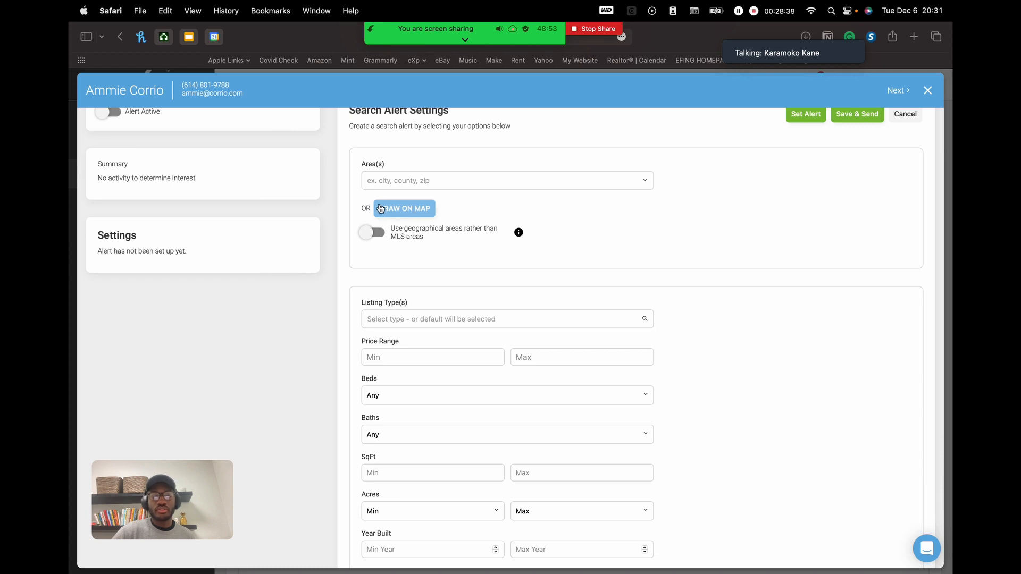
- Reopen the polygon map search and zoom out to a 20 km view of central California
{"action": "left_click", "coordinate": [418, 207]}
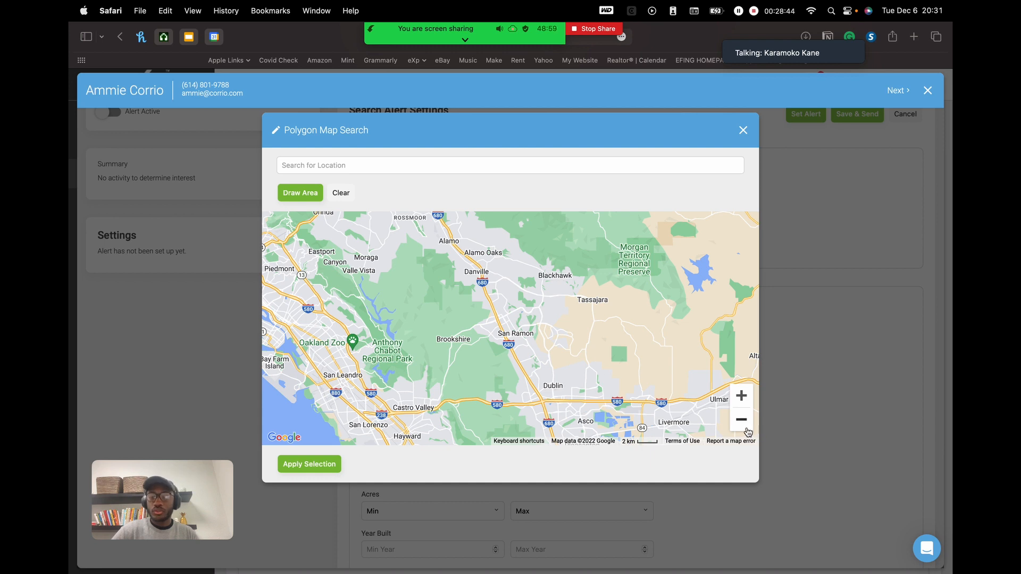
{"action": "left_click", "coordinate": [386, 168]}
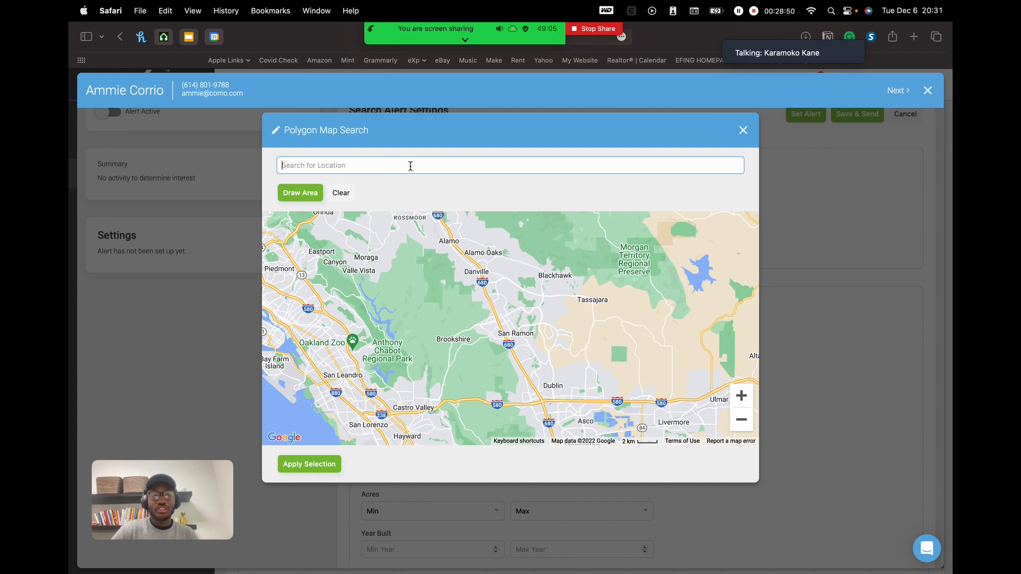
{"action": "left_click_drag", "start_coordinate": [554, 402], "coordinate": [507, 280]}
{"action": "left_click", "coordinate": [741, 419]}
{"action": "left_click", "coordinate": [737, 427]}
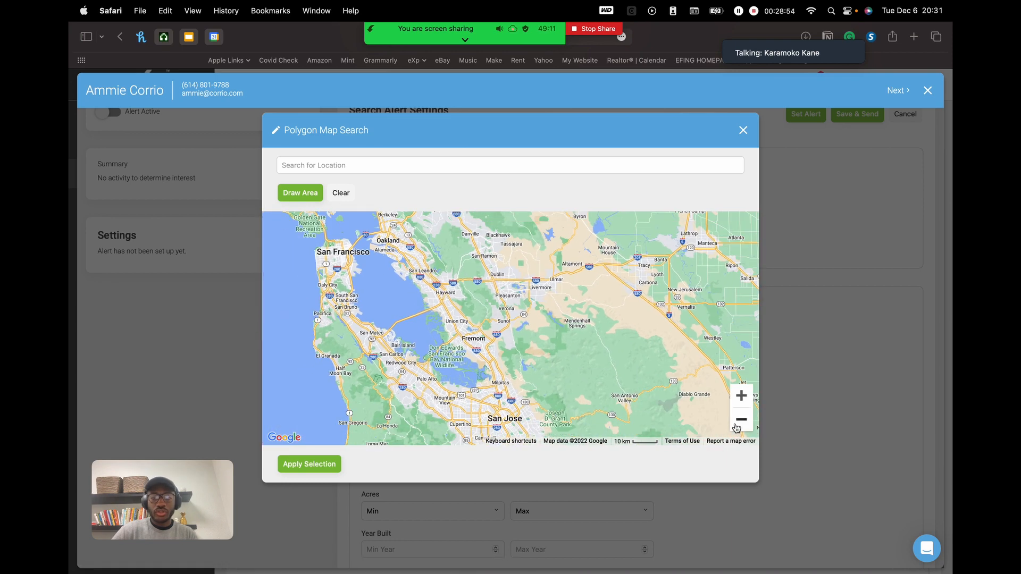
{"action": "left_click", "coordinate": [738, 423]}
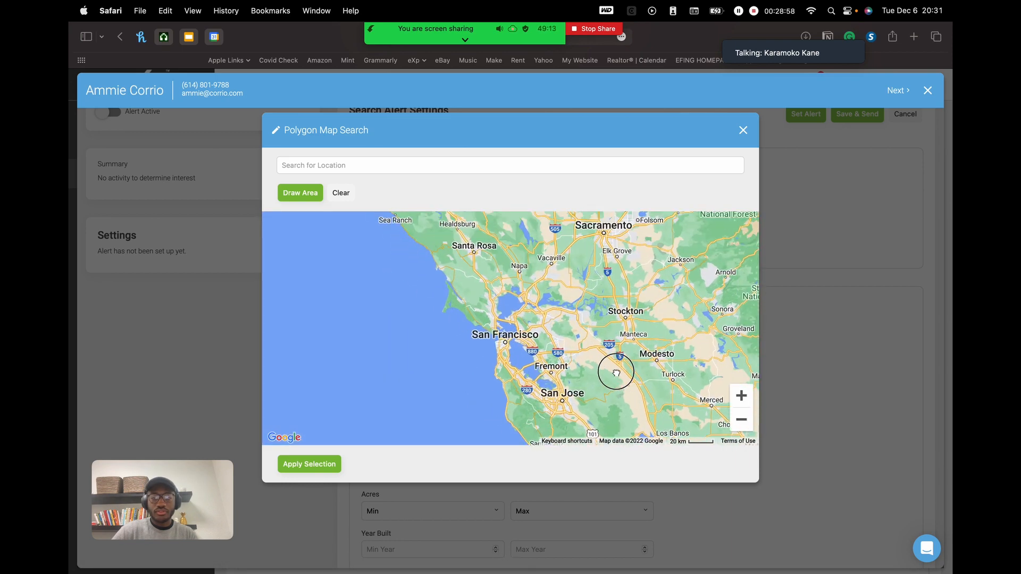
{"action": "left_click_drag", "start_coordinate": [610, 367], "coordinate": [644, 402]}
{"action": "left_click_drag", "start_coordinate": [502, 298], "coordinate": [390, 160]}
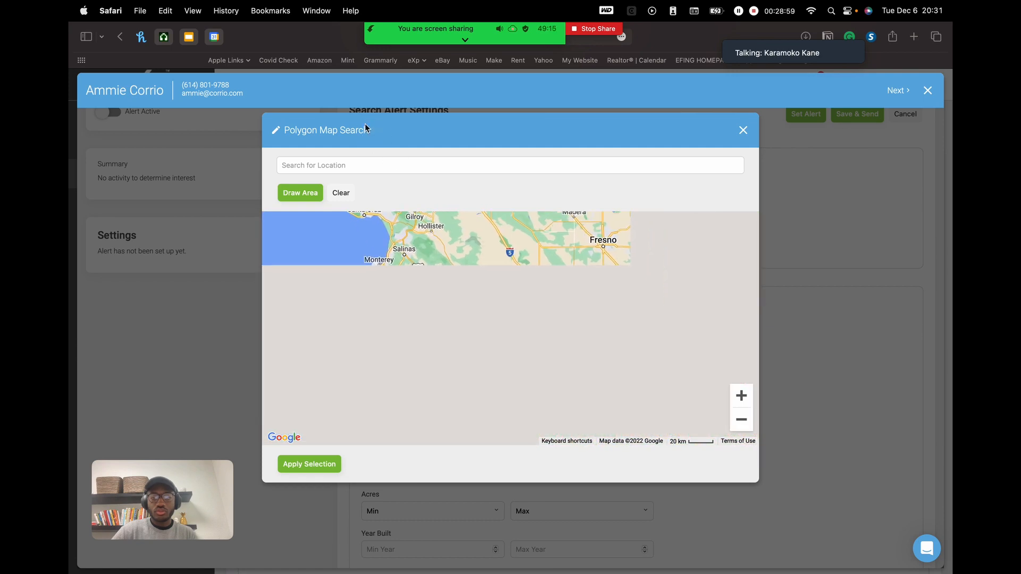
{"action": "left_click_drag", "start_coordinate": [477, 307], "coordinate": [615, 442]}
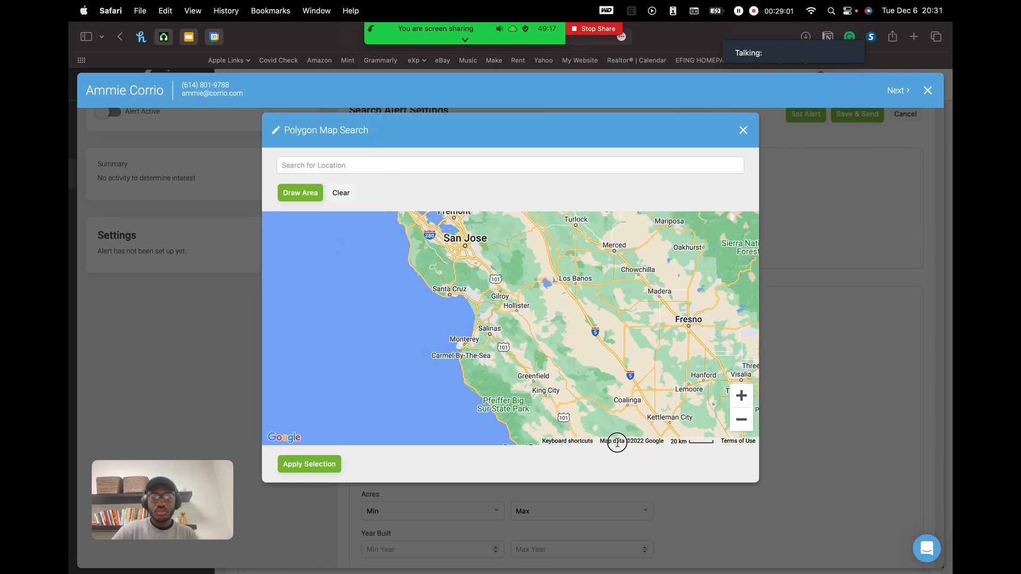
{"action": "left_click_drag", "start_coordinate": [589, 336], "coordinate": [495, 363]}
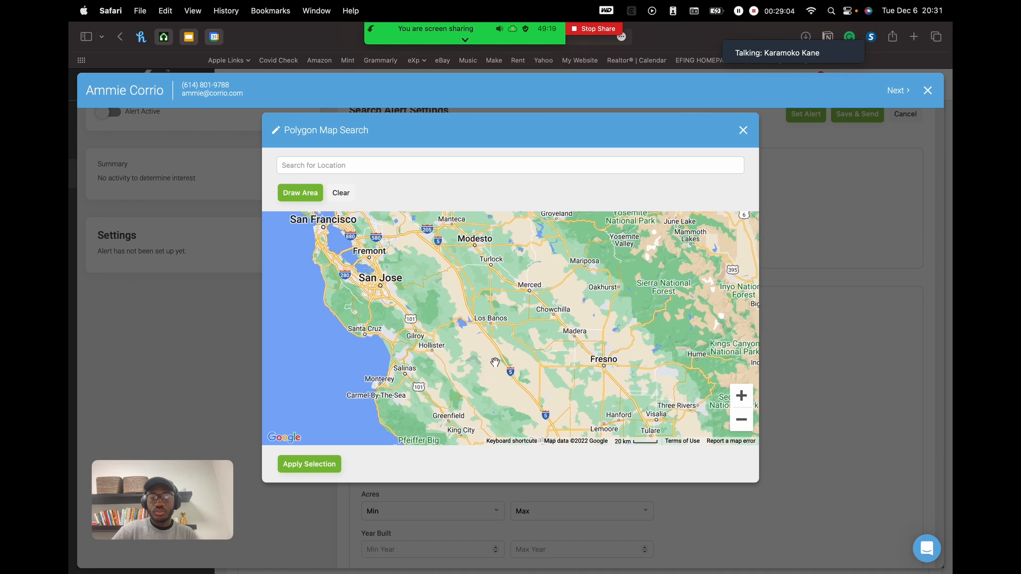
{"action": "left_click_drag", "start_coordinate": [489, 318], "coordinate": [515, 313]}
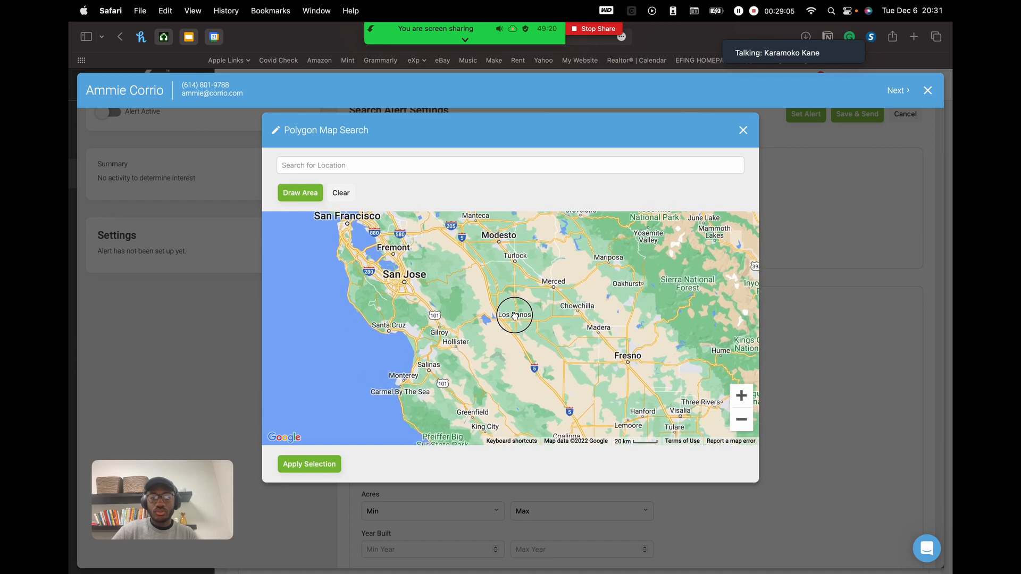
- Zoom in on Los Banos to a 100 m street view around Park Arcadia
{"action": "left_click", "coordinate": [742, 397]}
{"action": "left_click", "coordinate": [741, 399]}
{"action": "left_click_drag", "start_coordinate": [574, 266], "coordinate": [571, 402]}
{"action": "left_click", "coordinate": [741, 397]}
{"action": "left_click", "coordinate": [742, 397]}
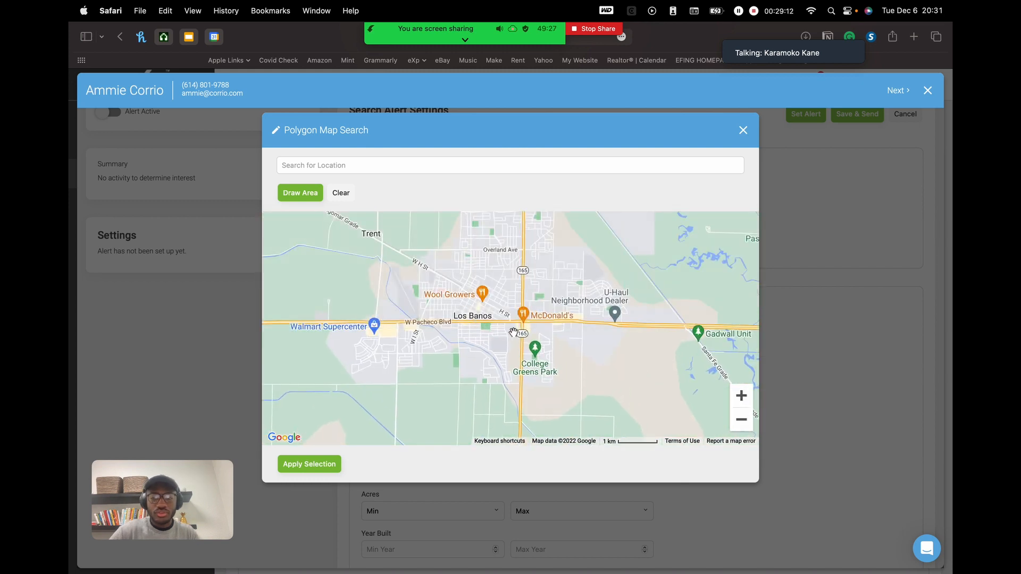
{"action": "left_click_drag", "start_coordinate": [567, 266], "coordinate": [539, 320]}
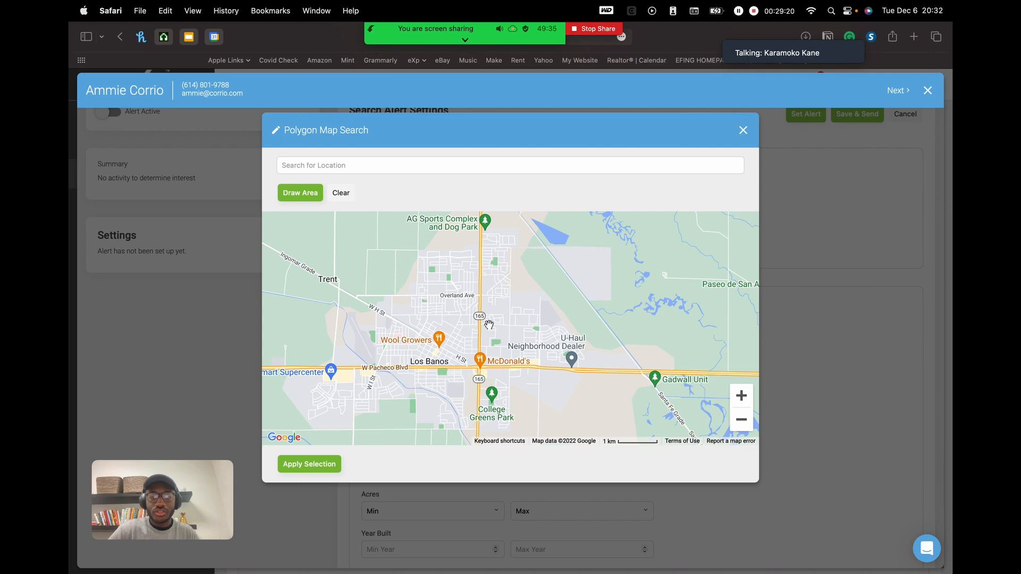
{"action": "double_click", "coordinate": [742, 397]}
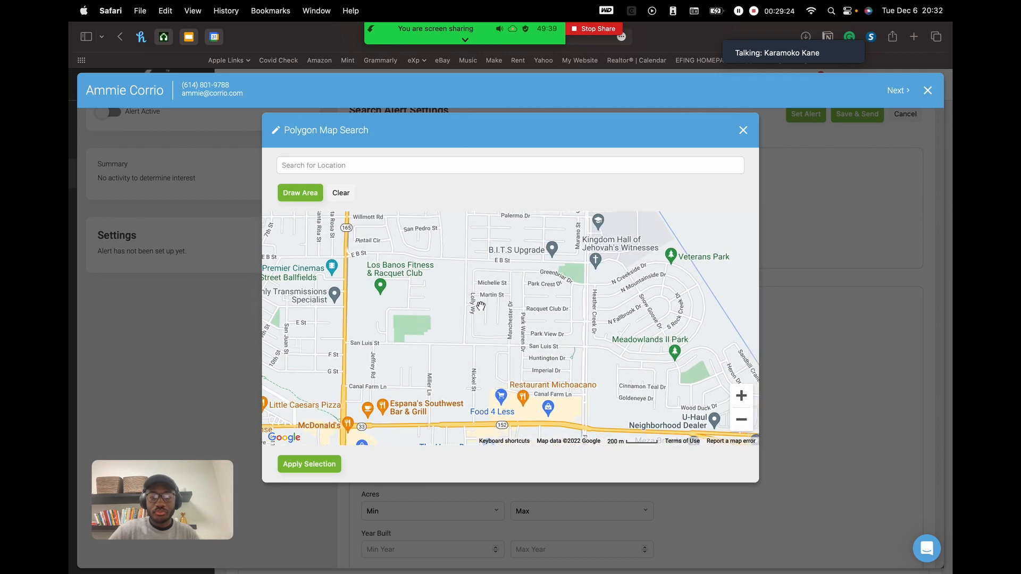
{"action": "left_click", "coordinate": [741, 396]}
{"action": "left_click_drag", "start_coordinate": [618, 354], "coordinate": [574, 378]}
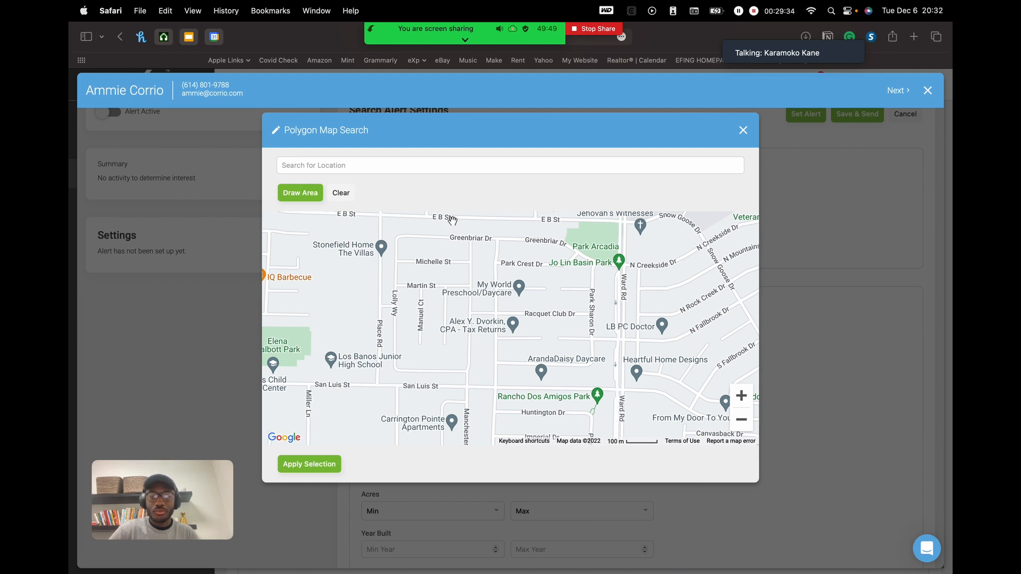
{"action": "left_click_drag", "start_coordinate": [569, 286], "coordinate": [559, 315]}
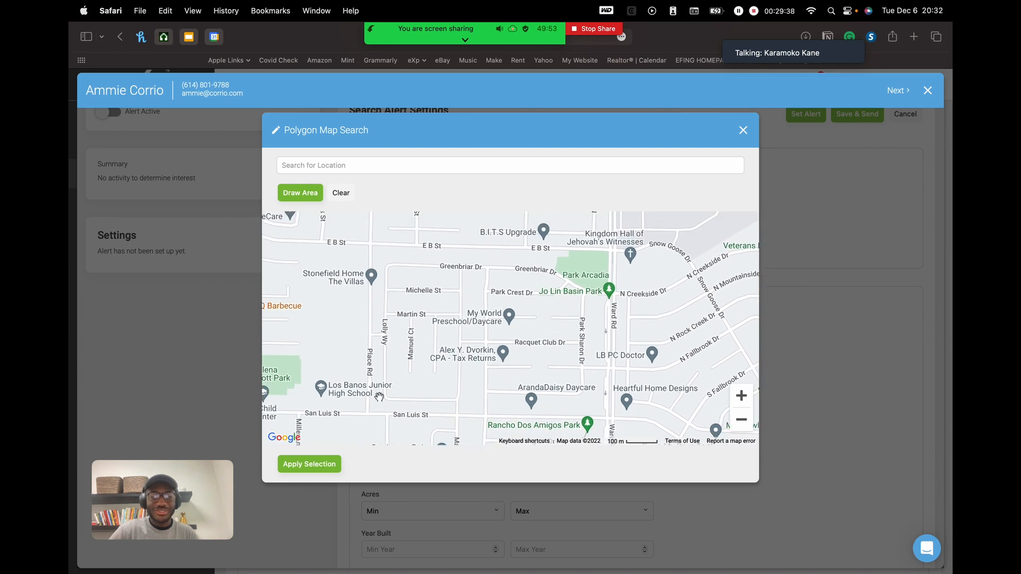
- Start drawing a search area, tracing the boundary down Place Rd to San Luis St
{"action": "left_click", "coordinate": [314, 200]}
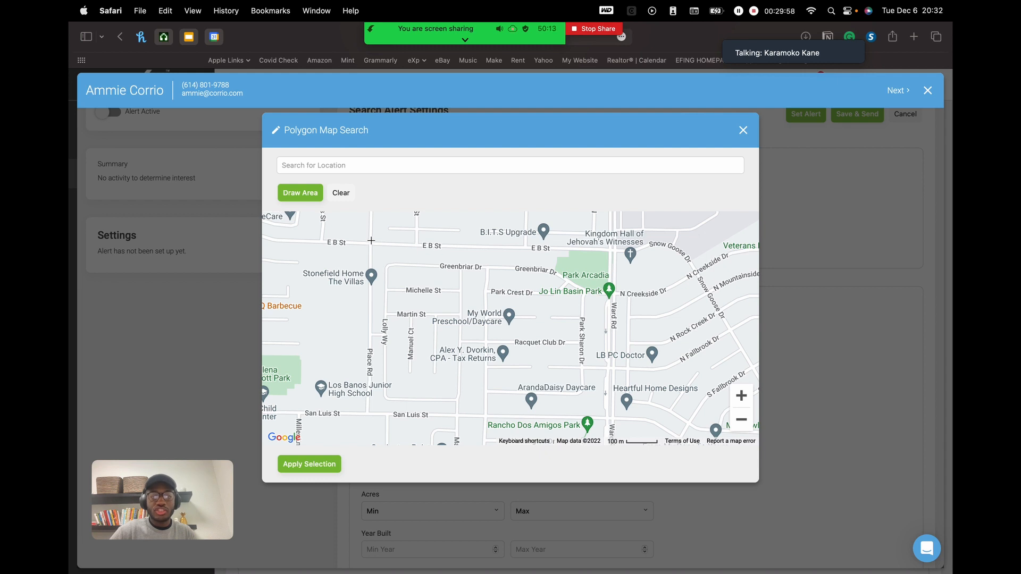
{"action": "mouse_move", "coordinate": [371, 240]}
{"action": "left_mouse_down"}
{"action": "mouse_move", "coordinate": [369, 417]}
{"action": "mouse_move", "coordinate": [609, 420]}
{"action": "mouse_move", "coordinate": [452, 434]}
{"action": "left_mouse_up"}
{"action": "left_click", "coordinate": [452, 434]}
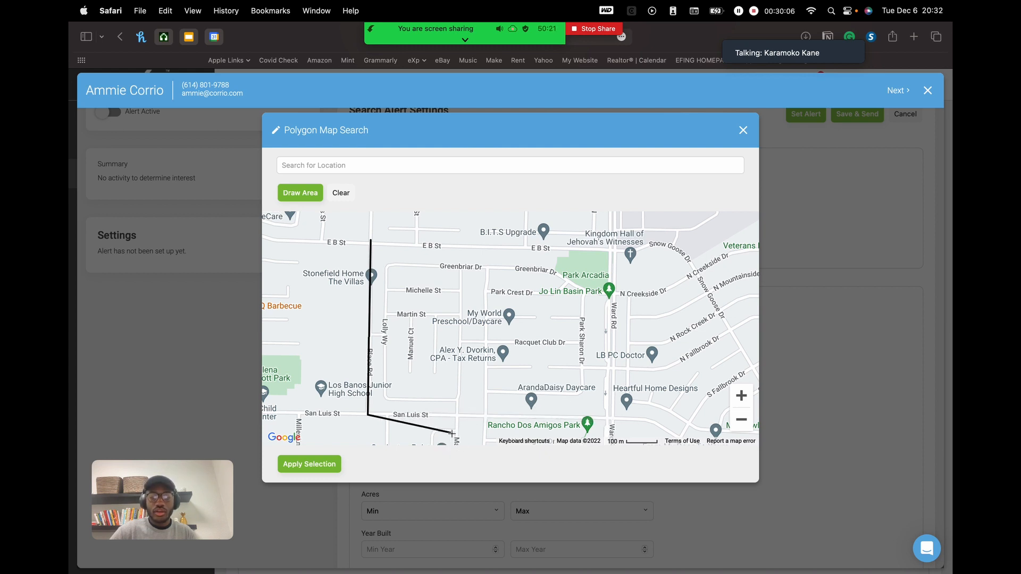
{"action": "left_click", "coordinate": [540, 439]}
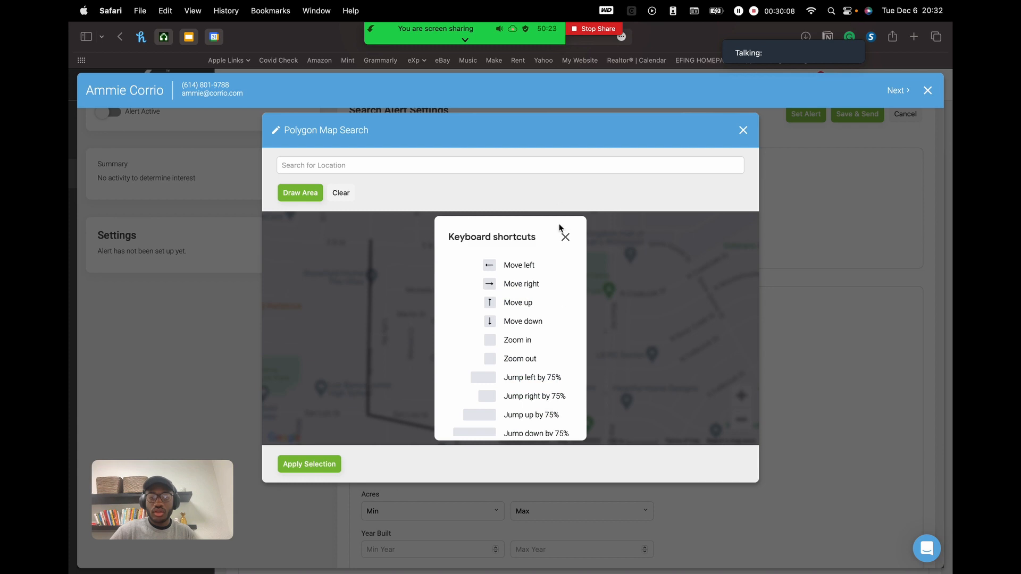
{"action": "left_click", "coordinate": [566, 237]}
- Close the polygon around Park Arcadia and Jo Lin Basin Park, then widen its top-left corner
{"action": "left_click", "coordinate": [647, 409]}
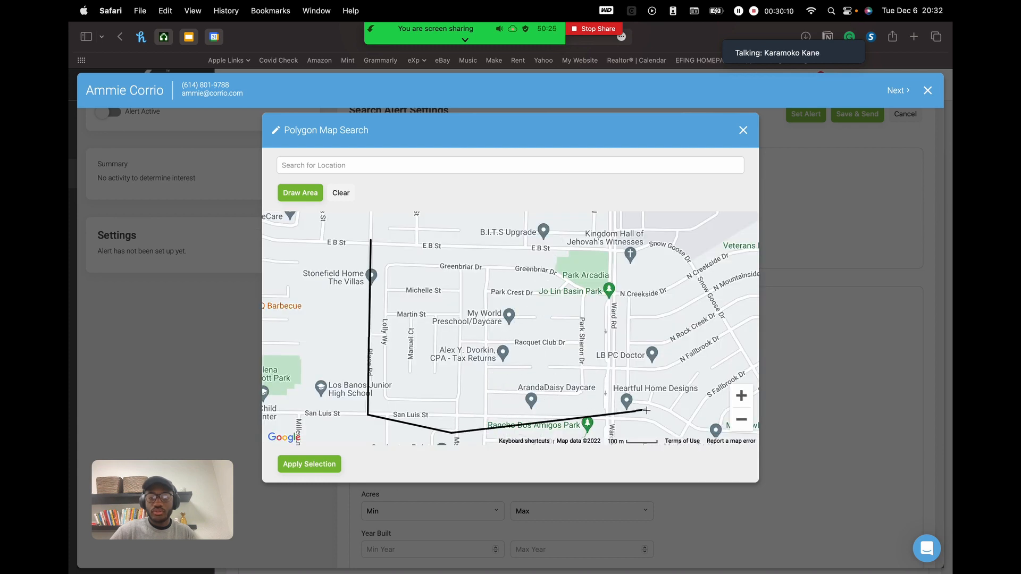
{"action": "left_click", "coordinate": [685, 351]}
{"action": "left_click", "coordinate": [679, 249]}
{"action": "left_click", "coordinate": [623, 224]}
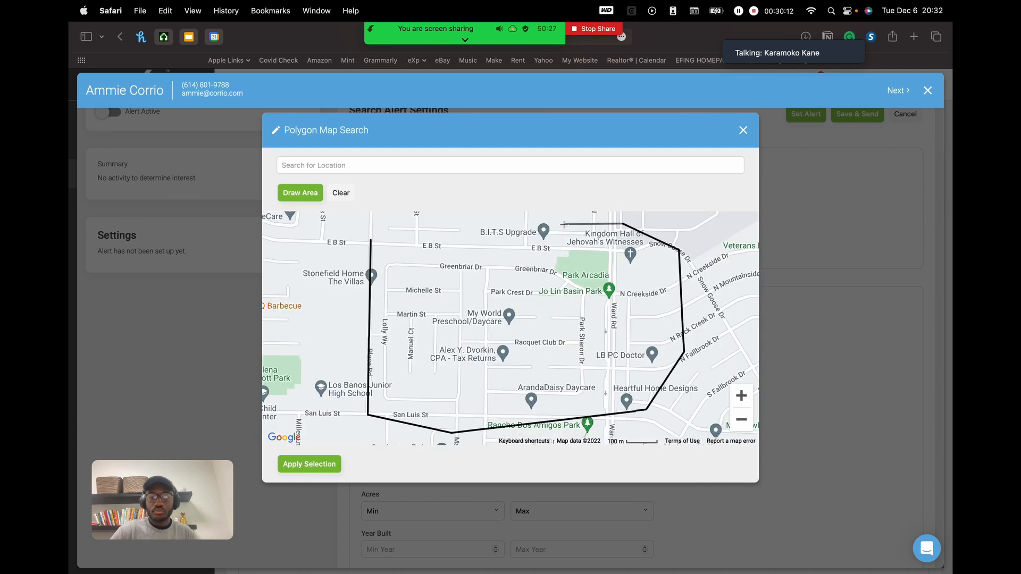
{"action": "left_click", "coordinate": [563, 223]}
{"action": "left_click", "coordinate": [450, 235]}
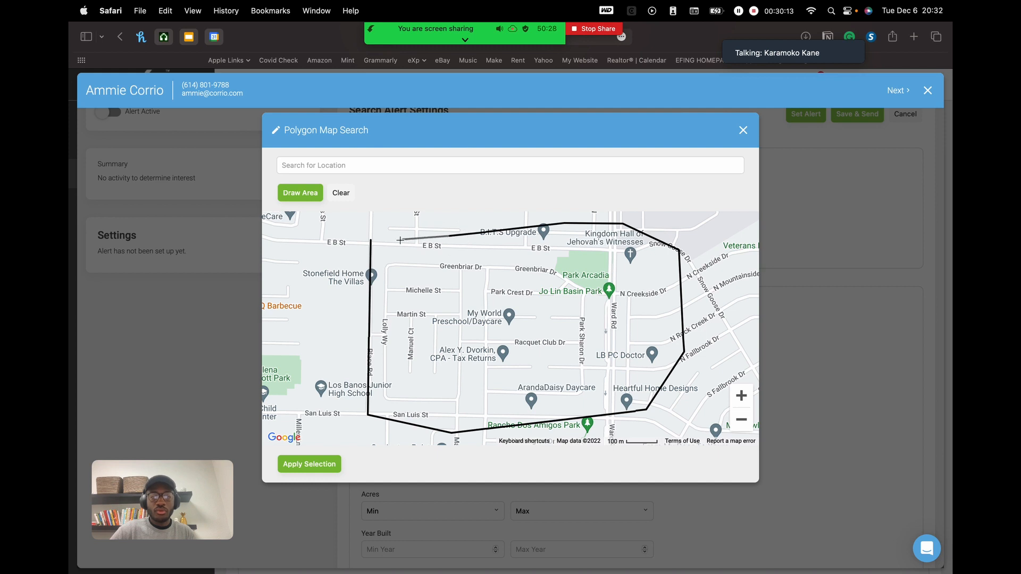
{"action": "left_click", "coordinate": [371, 242]}
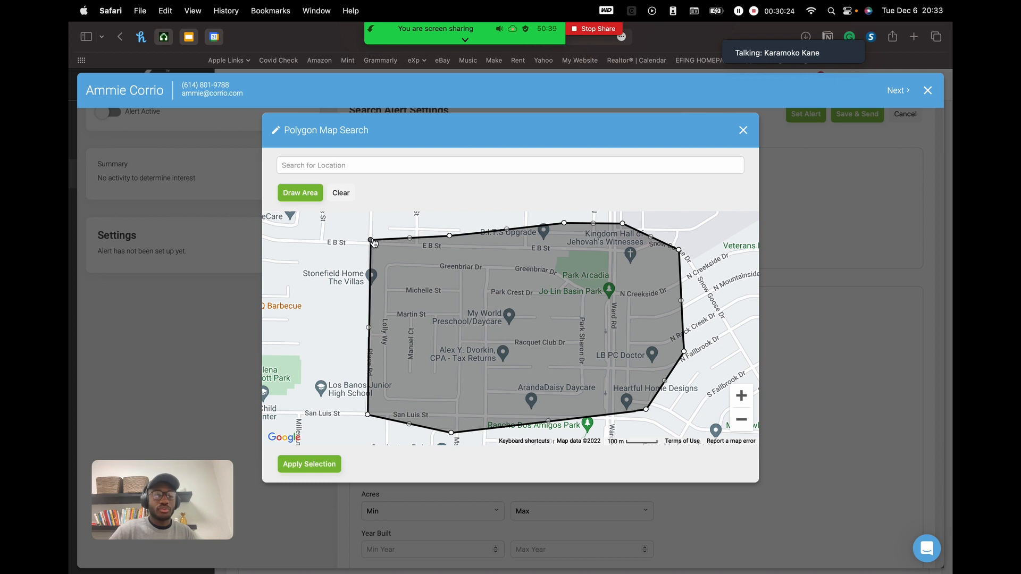
{"action": "mouse_move", "coordinate": [370, 240]}
{"action": "left_mouse_down"}
{"action": "mouse_move", "coordinate": [343, 238]}
{"action": "mouse_move", "coordinate": [369, 245]}
{"action": "left_mouse_up"}
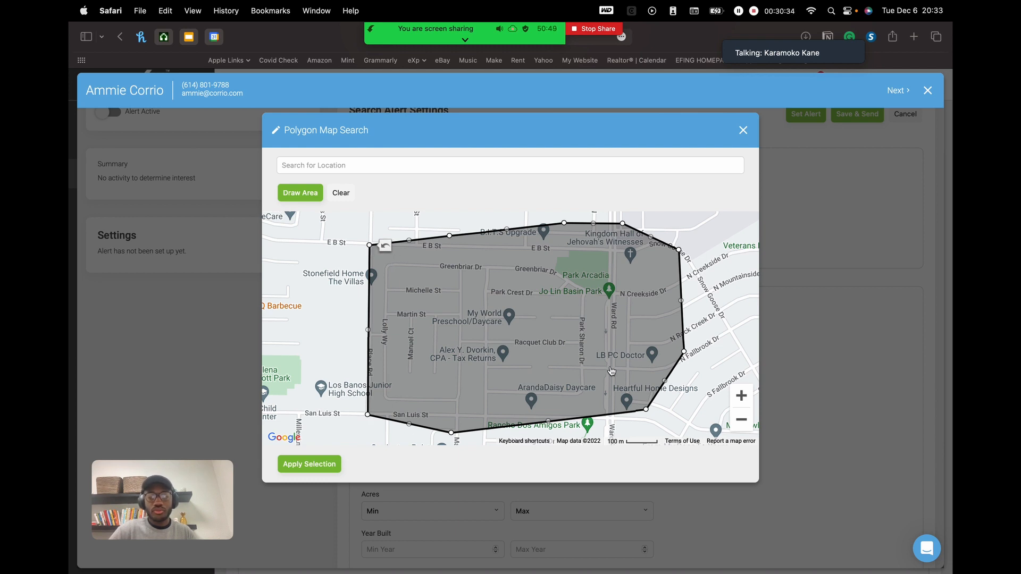
{"action": "mouse_move", "coordinate": [718, 342]}
{"action": "left_mouse_down"}
{"action": "mouse_move", "coordinate": [700, 328]}
{"action": "mouse_move", "coordinate": [680, 342]}
{"action": "left_mouse_up"}
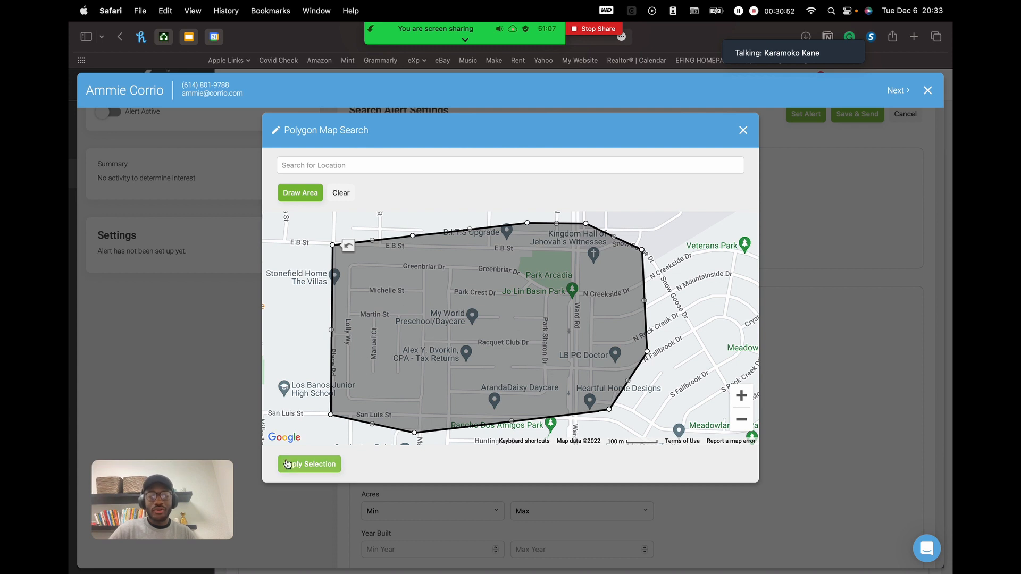
- Apply the drawn polygon as Alert 1's search area
{"action": "left_click", "coordinate": [329, 466]}
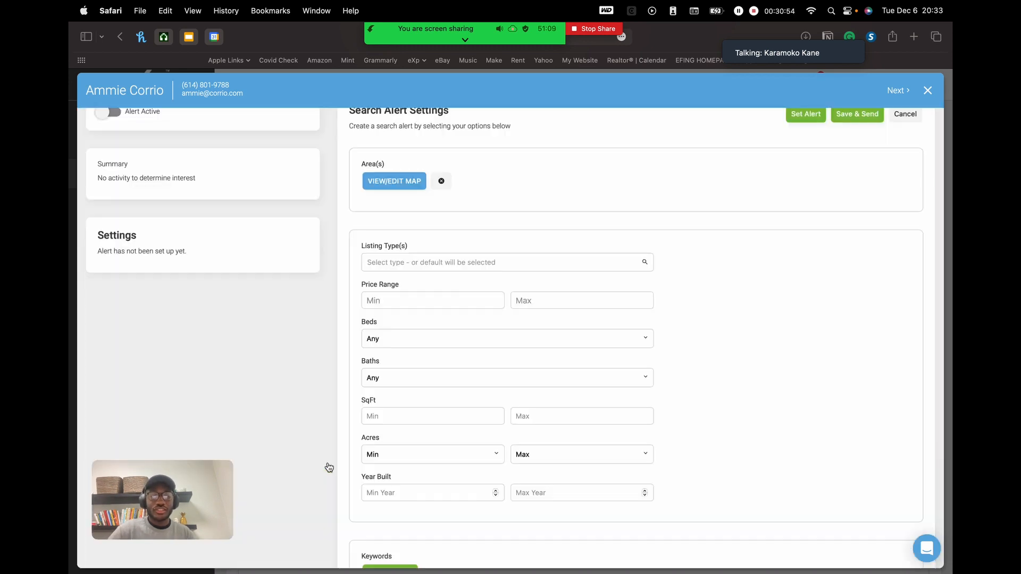
{"action": "scroll", "coordinate": [505, 261], "scroll_direction": "up", "scroll_amount": 3}
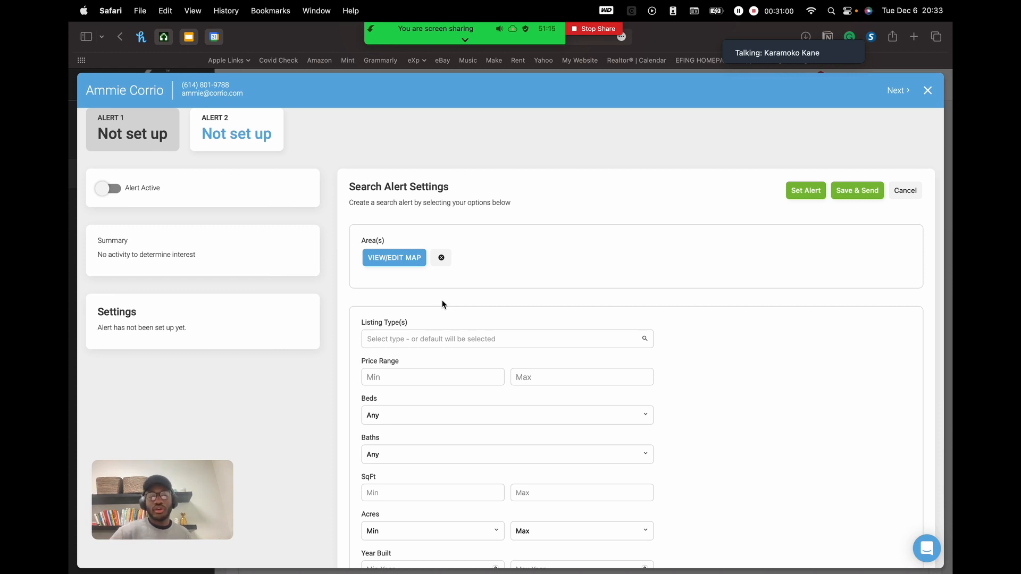
{"action": "scroll", "coordinate": [442, 303], "scroll_direction": "down", "scroll_amount": 2}
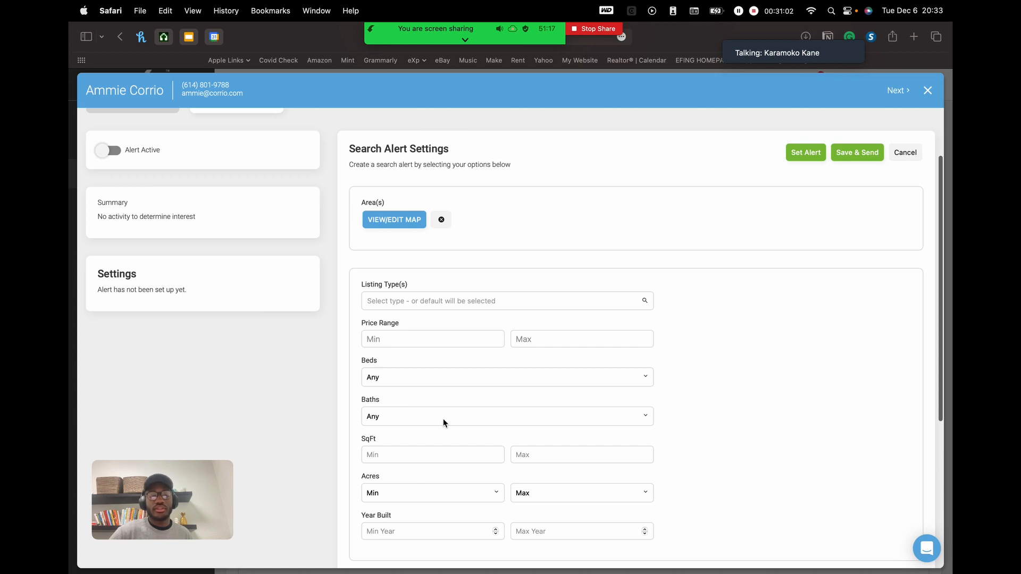
{"action": "scroll", "coordinate": [442, 419], "scroll_direction": "up", "scroll_amount": 3}
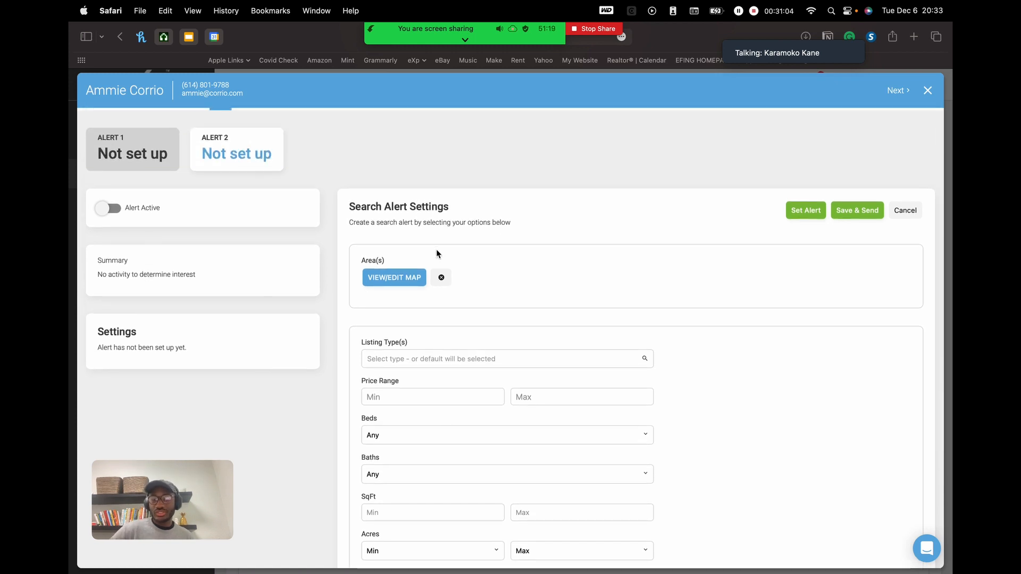
- Remove the drawn map area and set the search area to City : Torrance, CA
{"action": "left_click", "coordinate": [442, 278]}
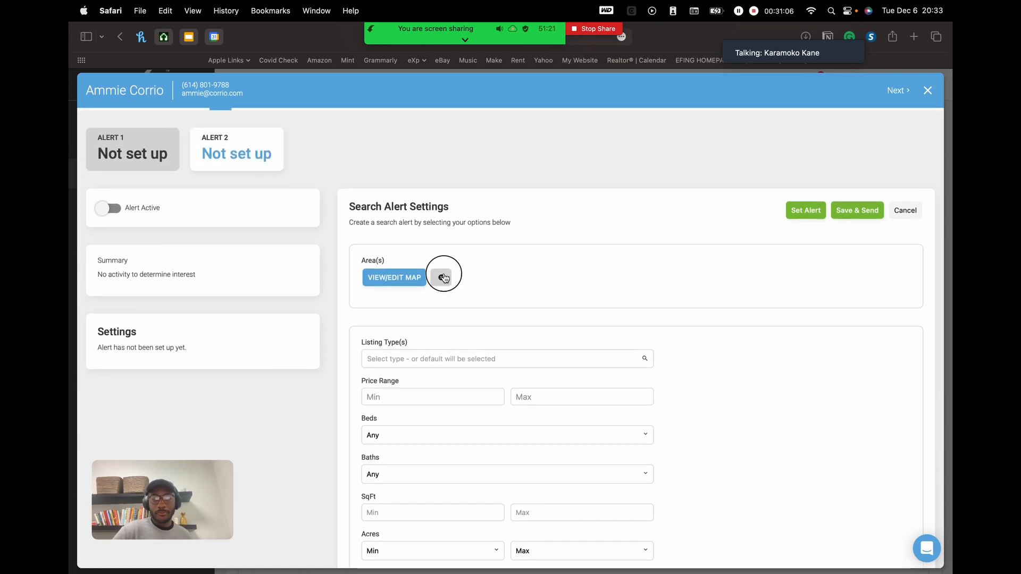
{"action": "left_click", "coordinate": [482, 271]}
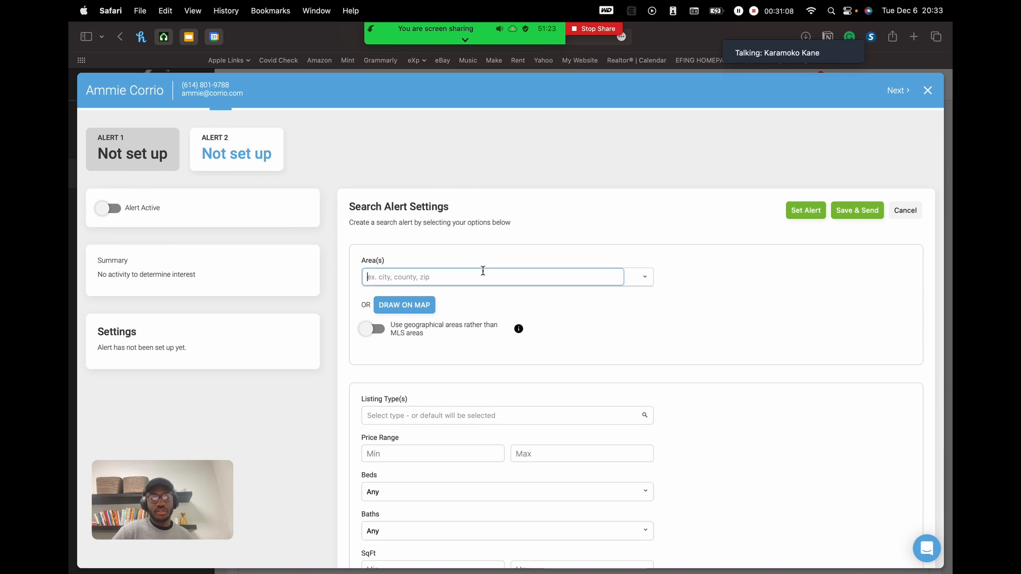
{"action": "type", "text": "torrance"}
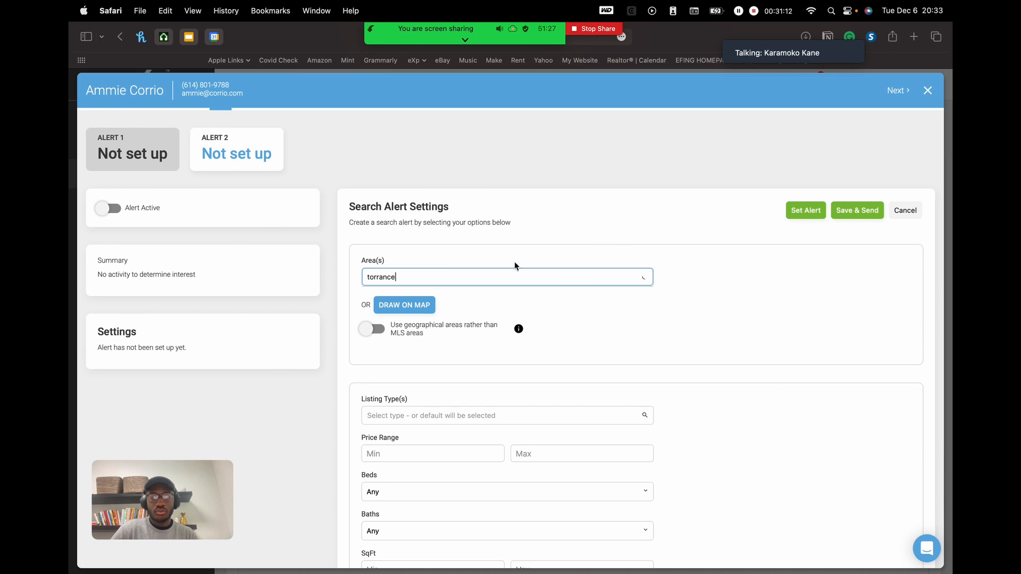
{"action": "left_click", "coordinate": [420, 295]}
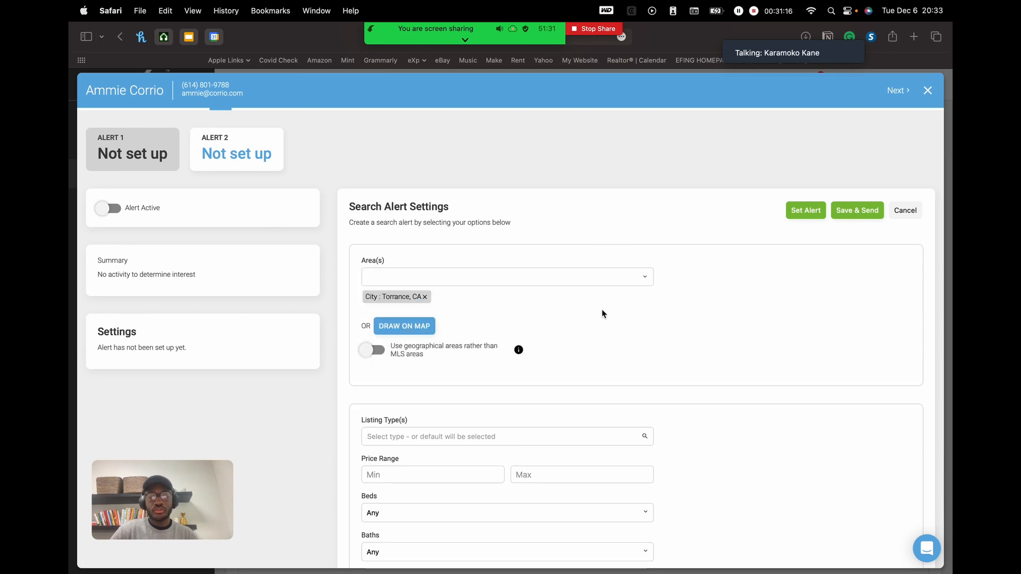
{"action": "scroll", "coordinate": [602, 314], "scroll_direction": "down", "scroll_amount": 3}
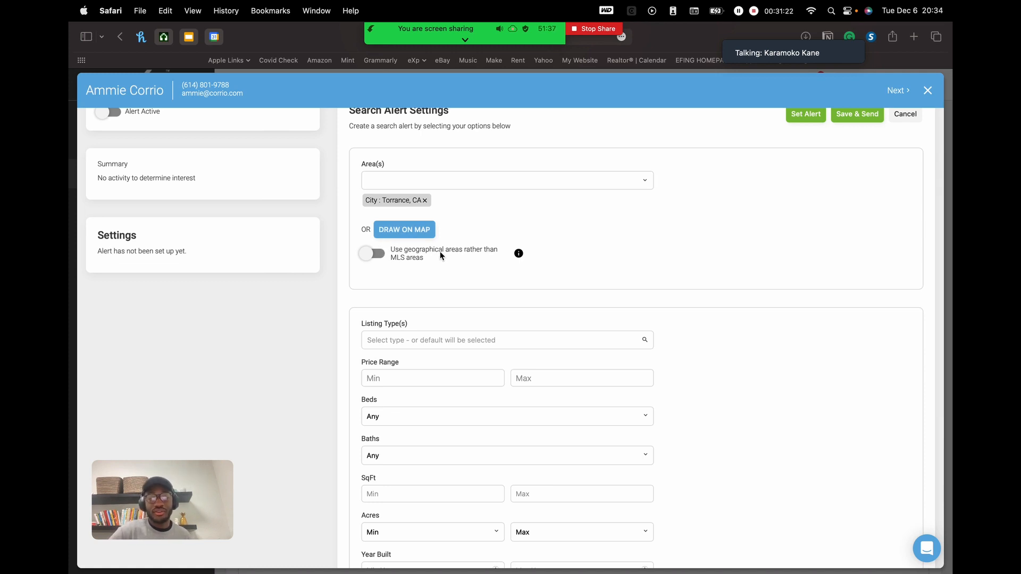
{"action": "mouse_move", "coordinate": [519, 256]}
{"action": "scroll", "coordinate": [503, 276], "scroll_direction": "down", "scroll_amount": 2}
{"action": "mouse_move", "coordinate": [518, 196]}
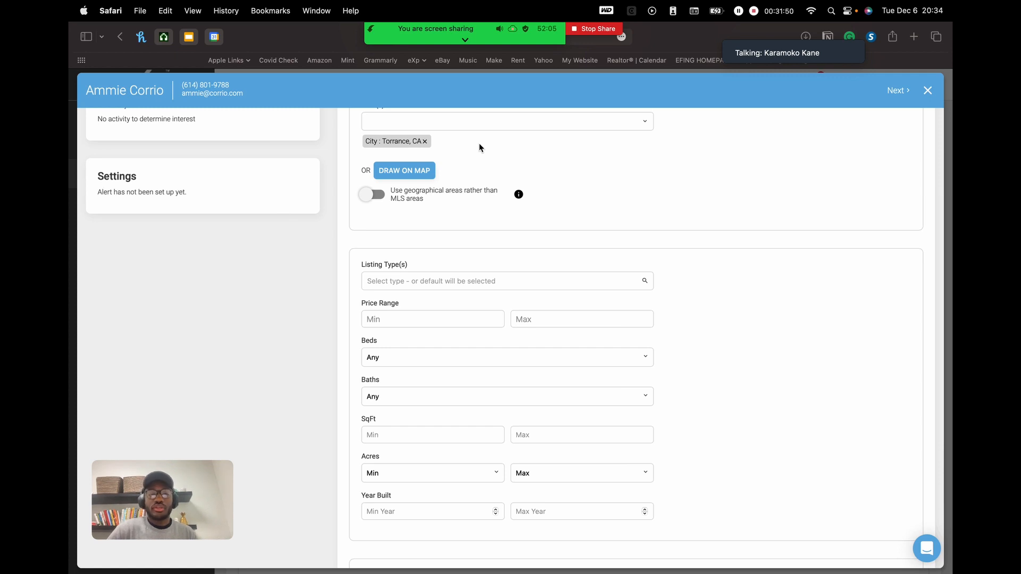
- Add Single Family as Alert 1's listing type
{"action": "scroll", "coordinate": [479, 148], "scroll_direction": "up", "scroll_amount": 2}
{"action": "scroll", "coordinate": [524, 292], "scroll_direction": "down", "scroll_amount": 5}
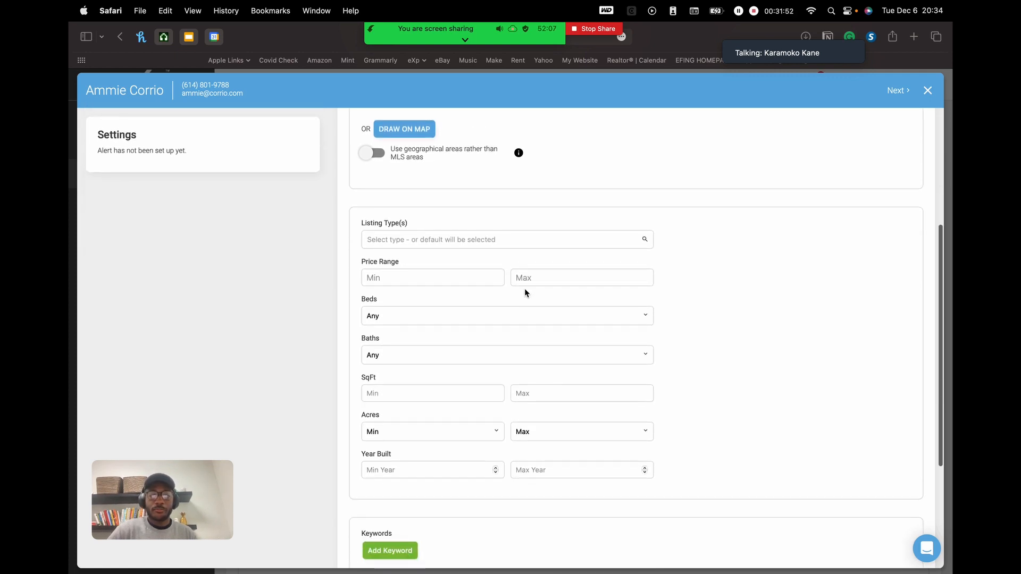
{"action": "scroll", "coordinate": [524, 288], "scroll_direction": "up", "scroll_amount": 3}
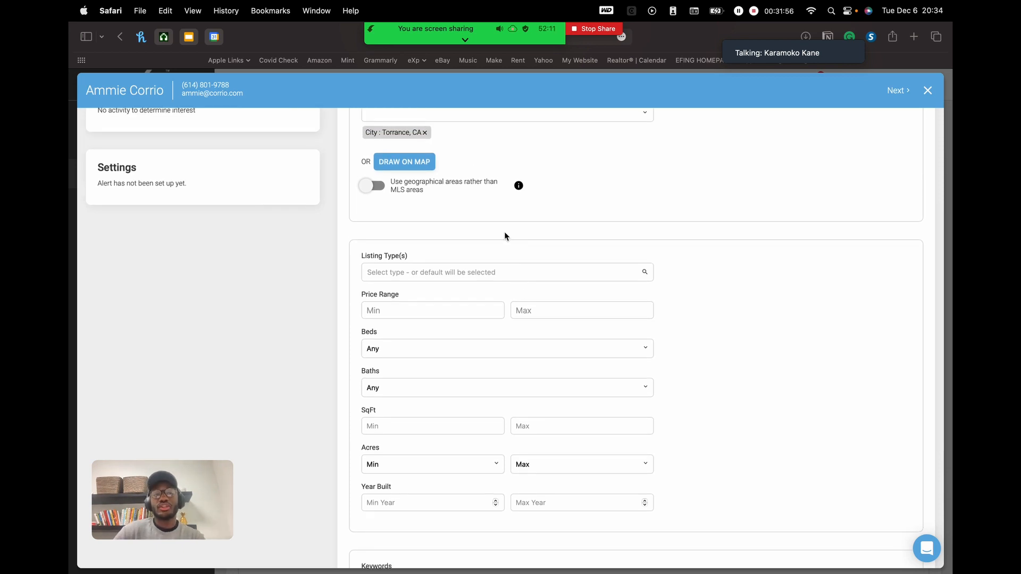
{"action": "scroll", "coordinate": [504, 232], "scroll_direction": "down", "scroll_amount": 3}
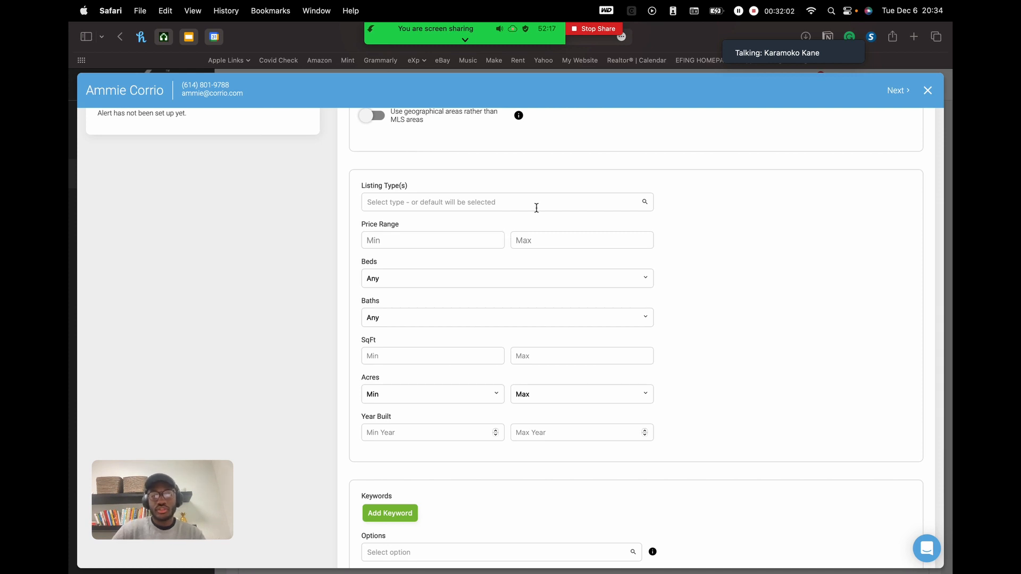
{"action": "left_click", "coordinate": [554, 198]}
{"action": "scroll", "coordinate": [566, 254], "scroll_direction": "down", "scroll_amount": 1}
{"action": "scroll", "coordinate": [566, 254], "scroll_direction": "up", "scroll_amount": 1}
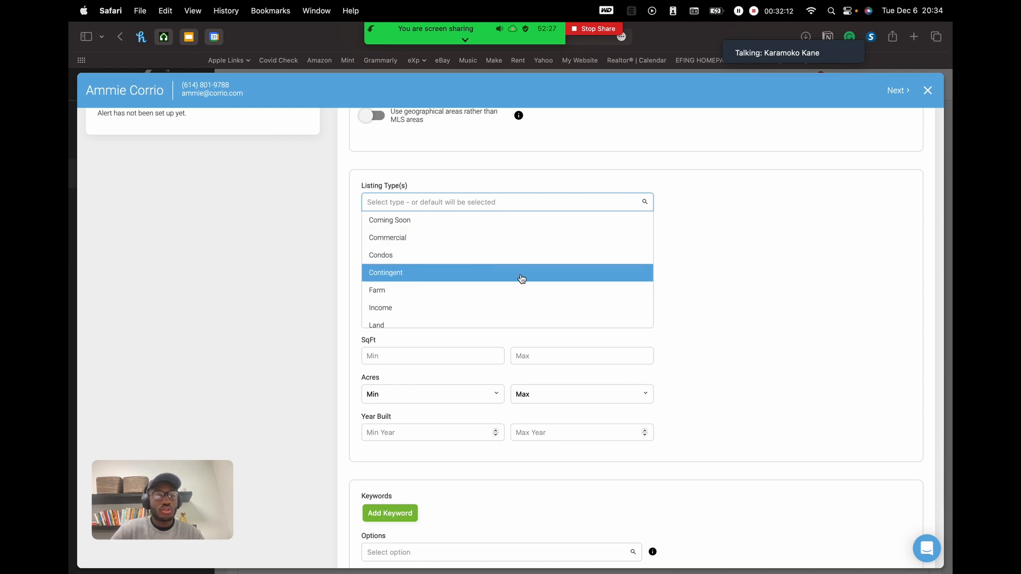
{"action": "scroll", "coordinate": [520, 277], "scroll_direction": "down", "scroll_amount": 5}
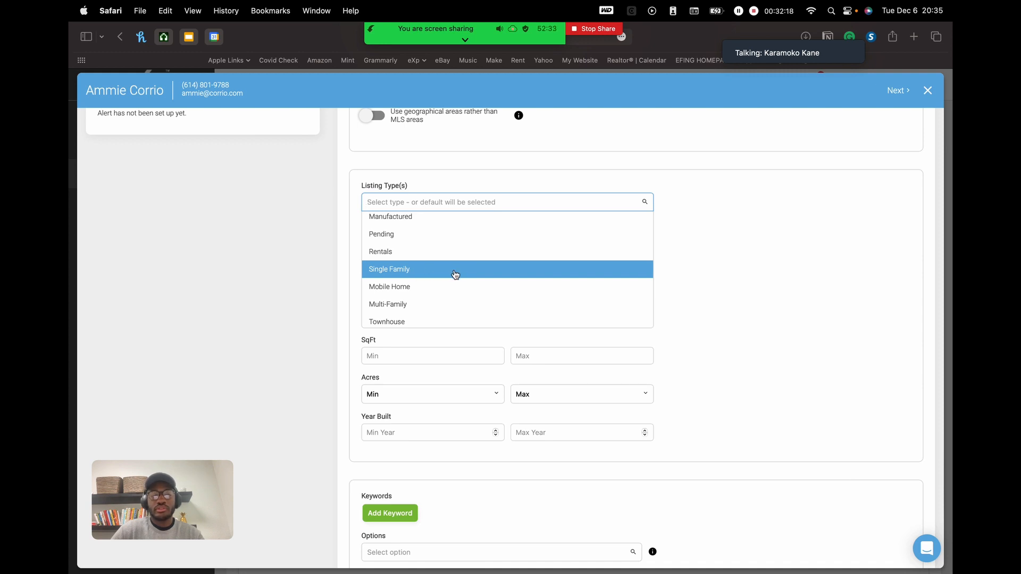
{"action": "left_click", "coordinate": [434, 270]}
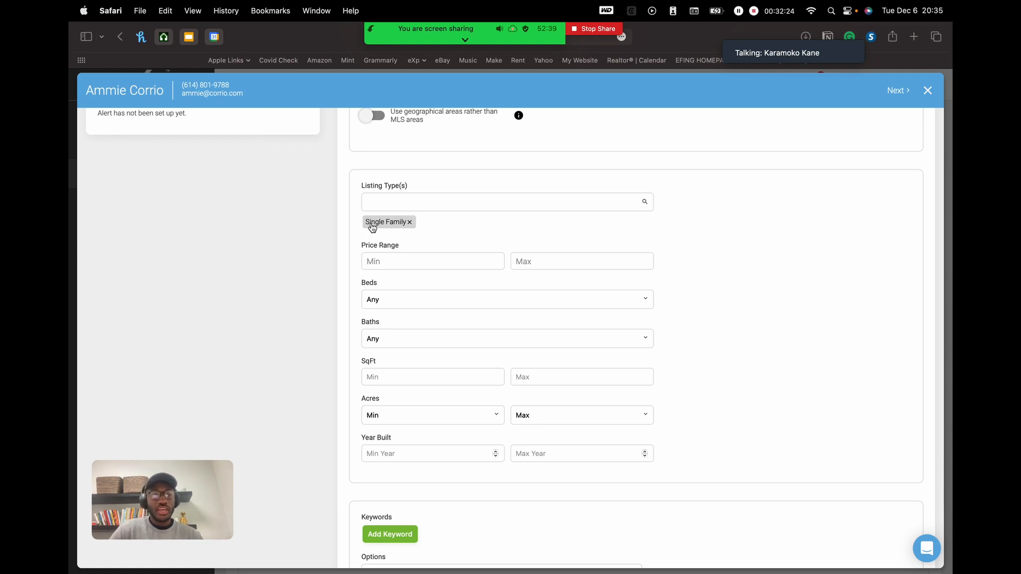
- Add Townhouse and Condos, then remove both so only Single Family remains
{"action": "left_click", "coordinate": [437, 201]}
{"action": "scroll", "coordinate": [515, 313], "scroll_direction": "down", "scroll_amount": 5}
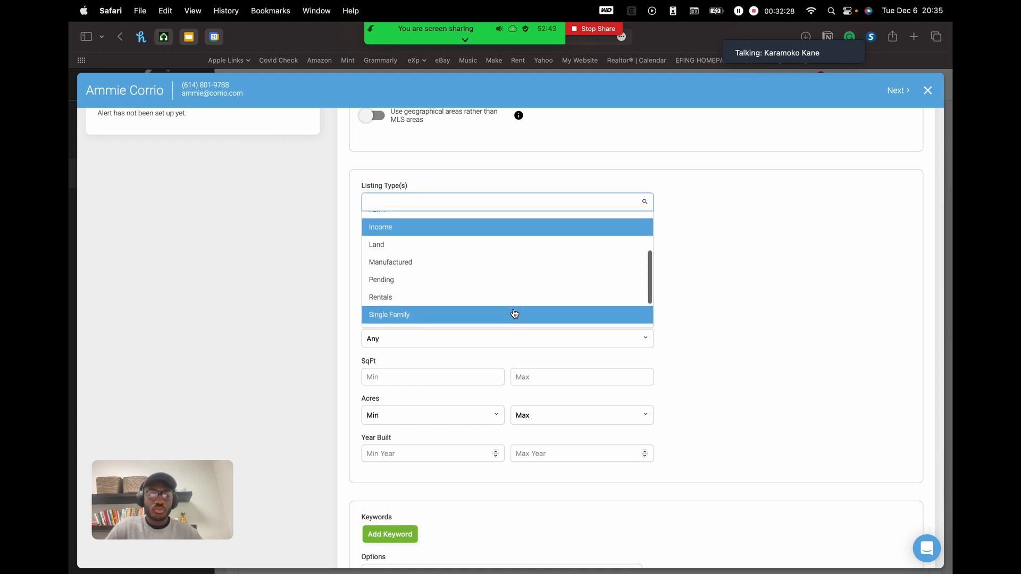
{"action": "scroll", "coordinate": [550, 313], "scroll_direction": "down", "scroll_amount": 2}
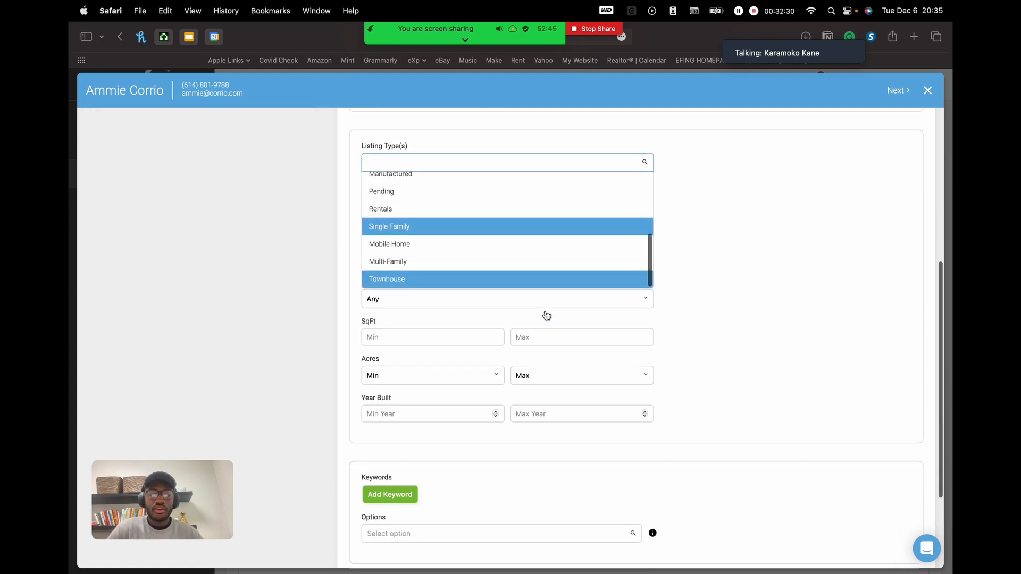
{"action": "left_click", "coordinate": [484, 279]}
{"action": "left_click", "coordinate": [513, 161]}
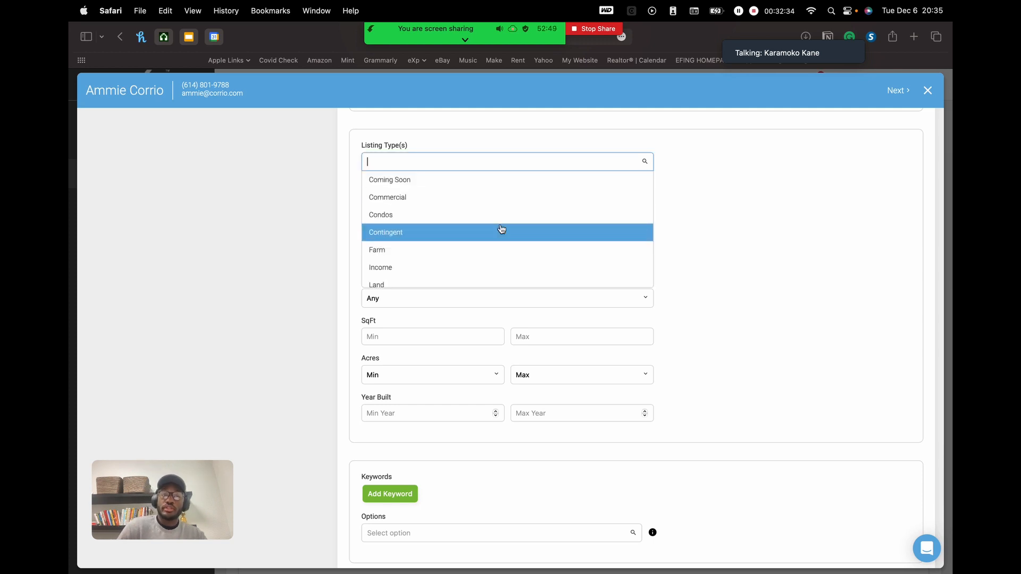
{"action": "left_click", "coordinate": [516, 214]}
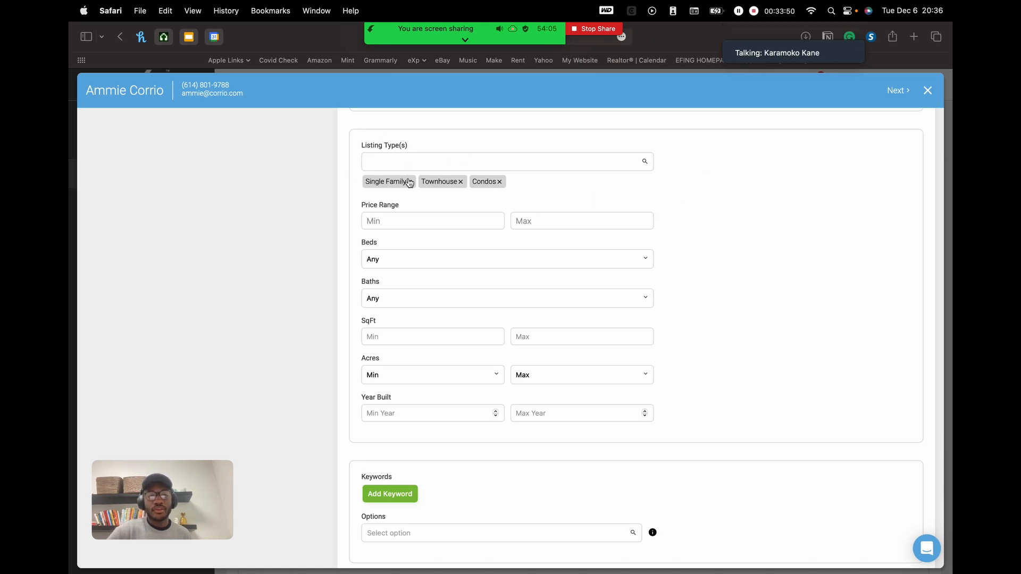
{"action": "left_click", "coordinate": [460, 182]}
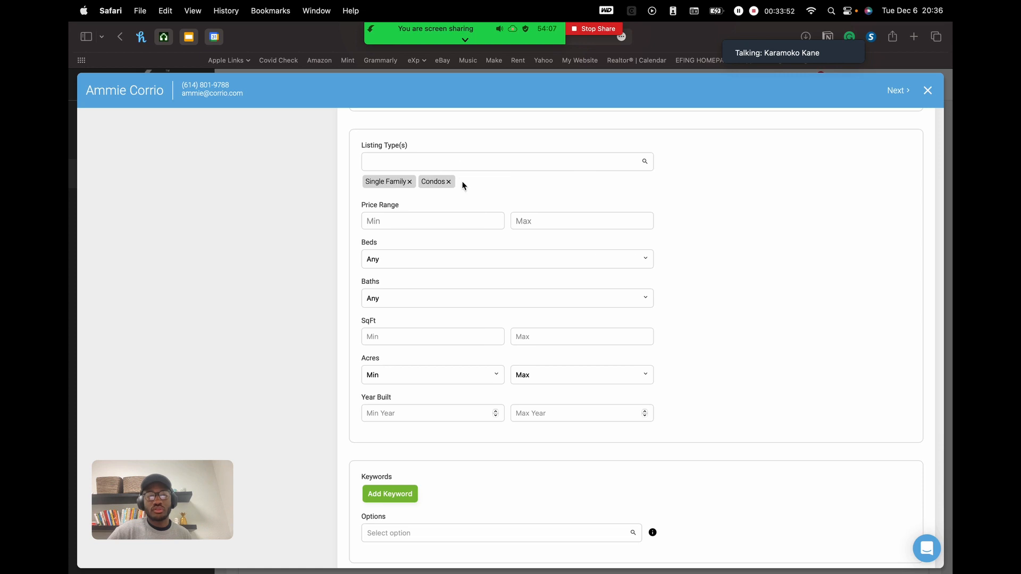
{"action": "left_click", "coordinate": [450, 182]}
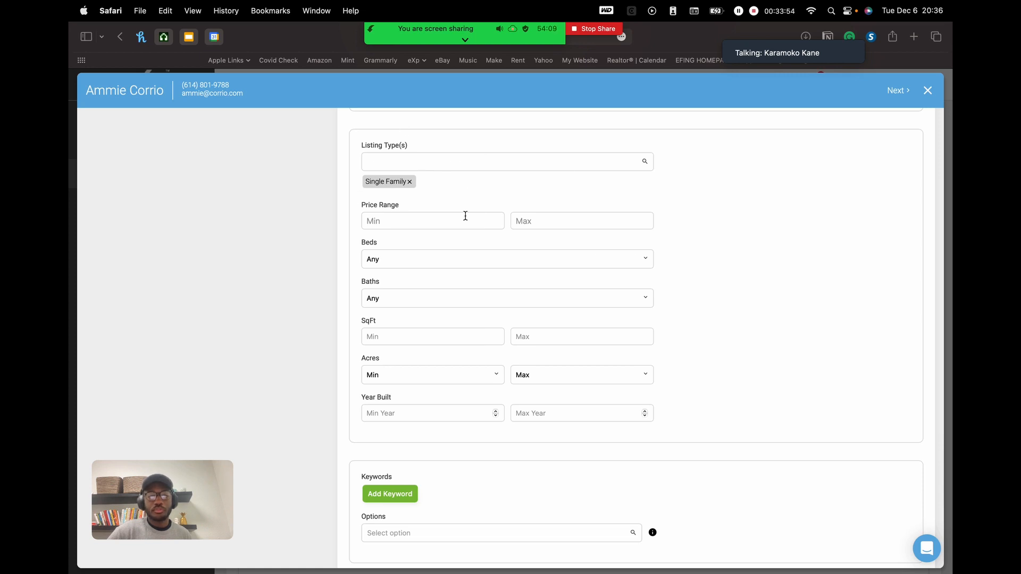
{"action": "left_click", "coordinate": [431, 220]}
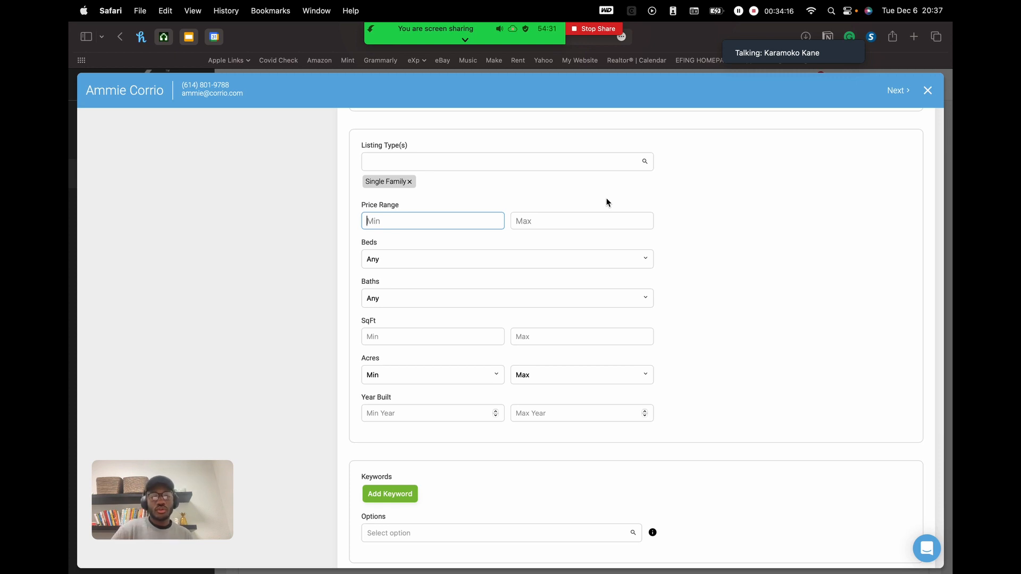
- Enter a $600,000 minimum and a $1,000,000 maximum price for Alert 1
{"action": "left_click", "coordinate": [566, 215]}
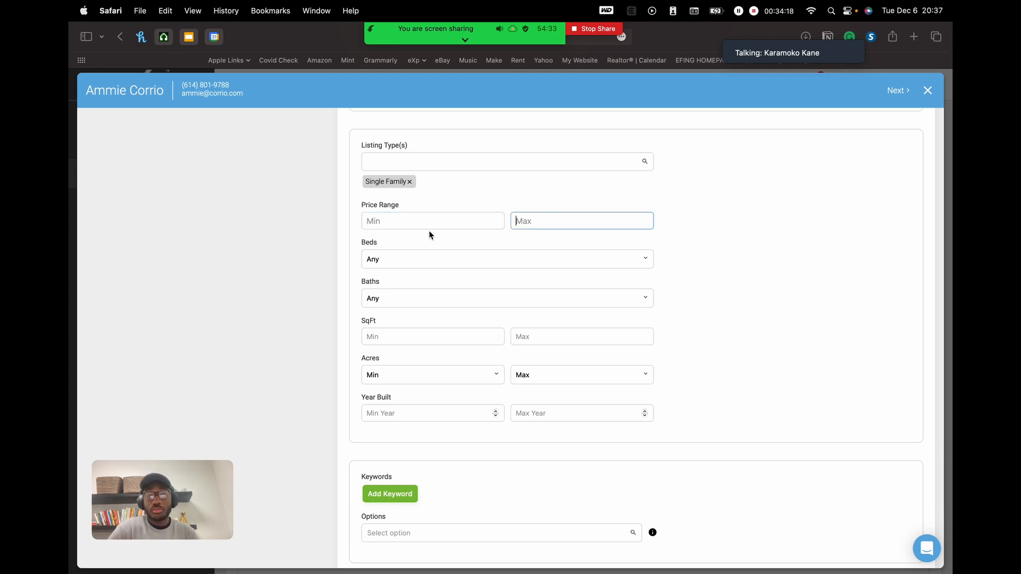
{"action": "left_click", "coordinate": [445, 222]}
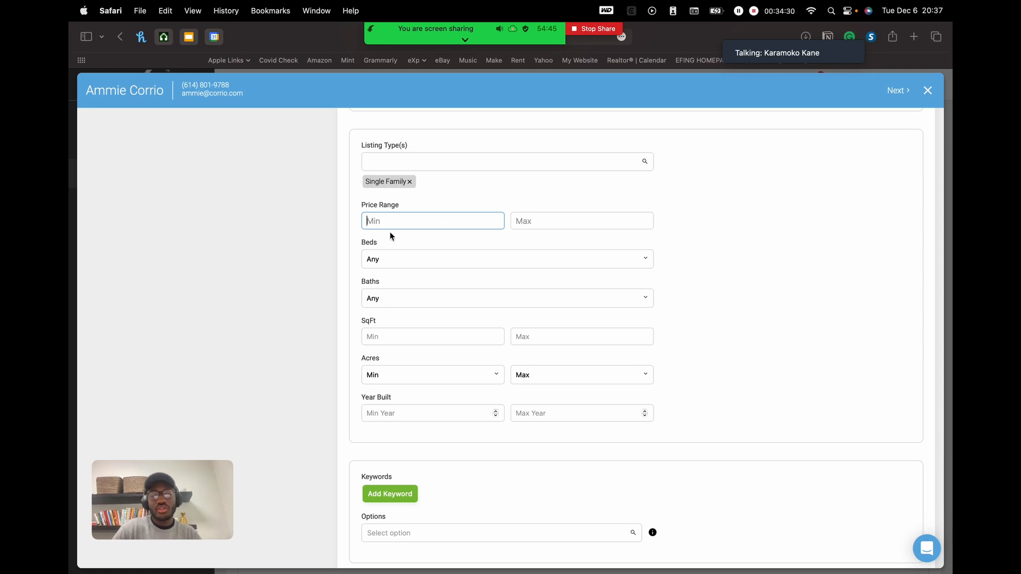
{"action": "scroll", "coordinate": [390, 234], "scroll_direction": "up", "scroll_amount": 5}
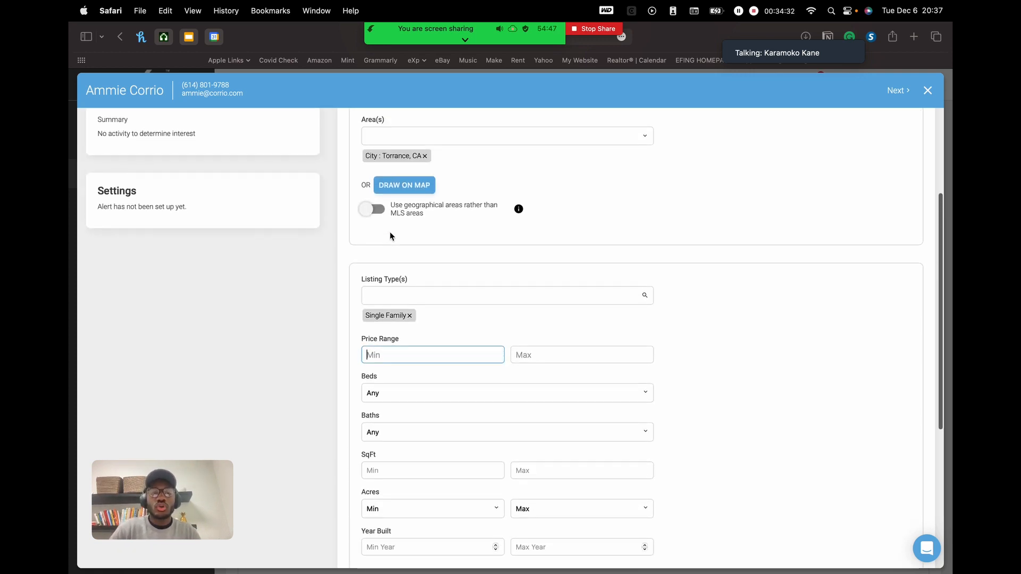
{"action": "scroll", "coordinate": [390, 234], "scroll_direction": "down", "scroll_amount": 3}
{"action": "type", "text": "600000"}
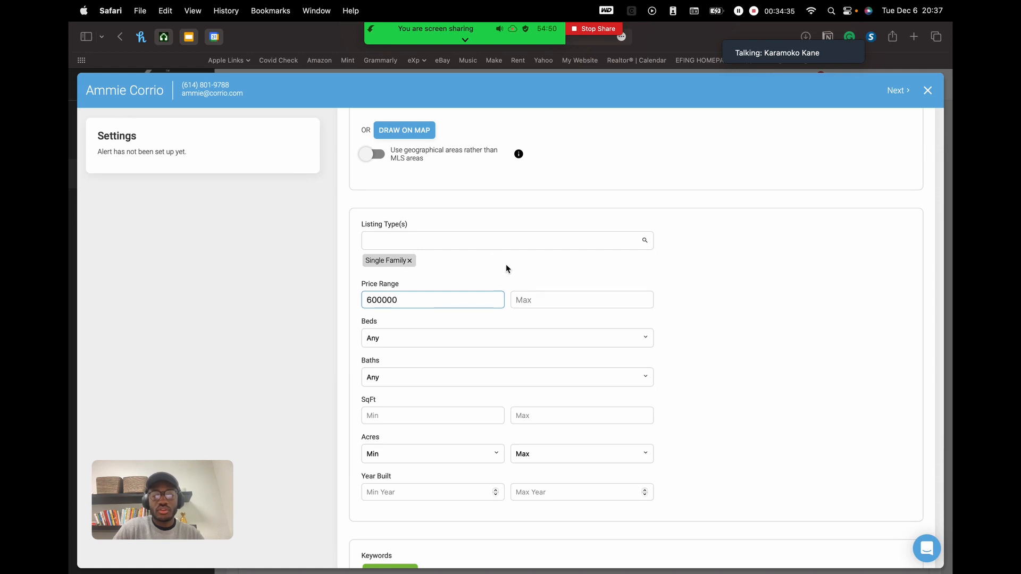
{"action": "left_click", "coordinate": [541, 293]}
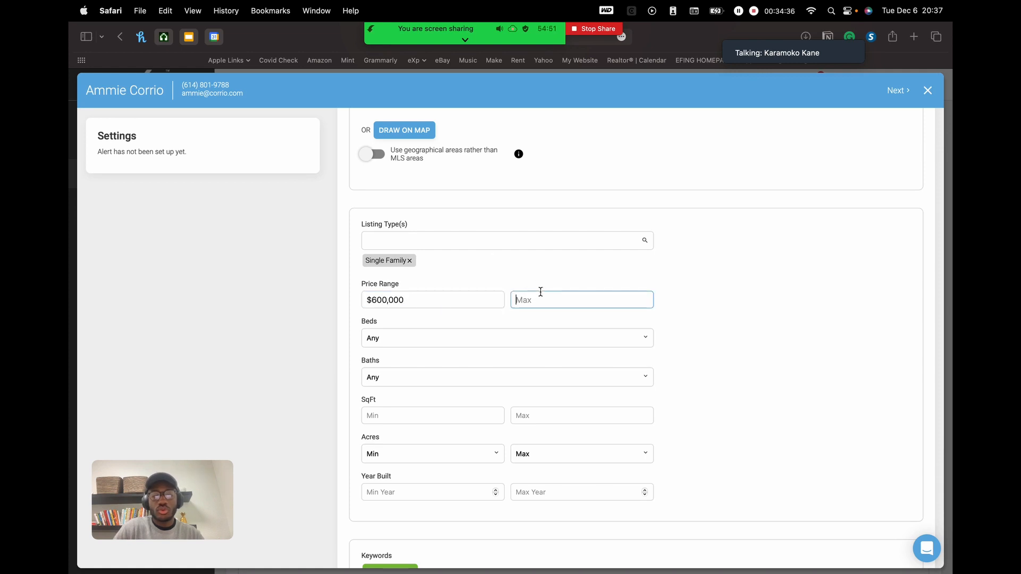
{"action": "type", "text": "100000"}
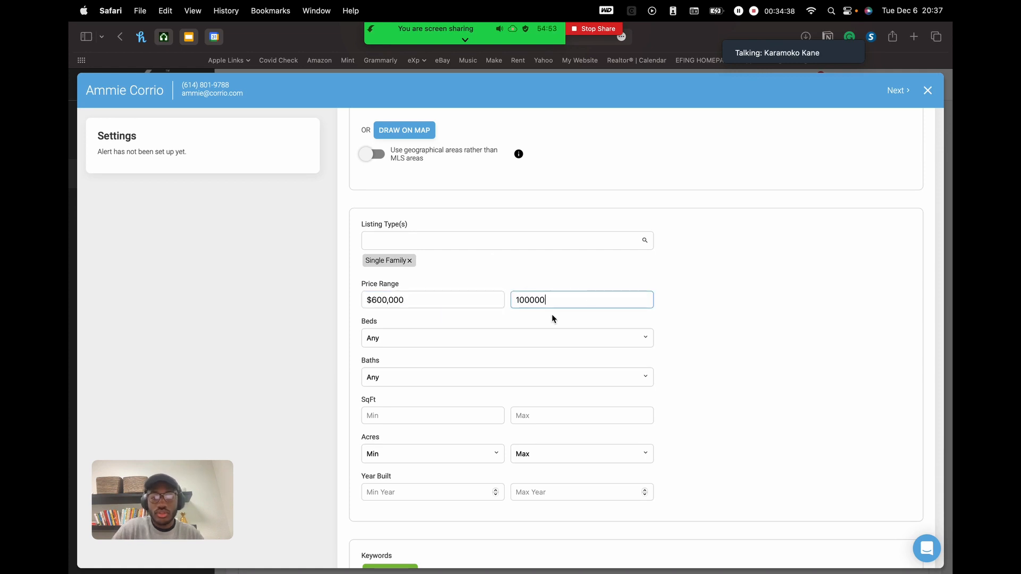
{"action": "left_click", "coordinate": [521, 301]}
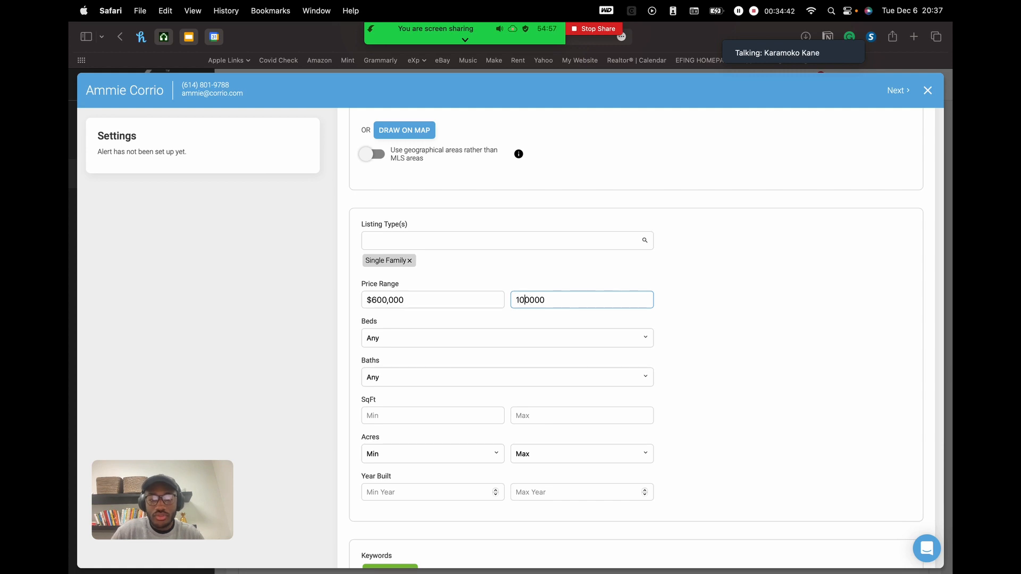
{"action": "type", "text": "0"}
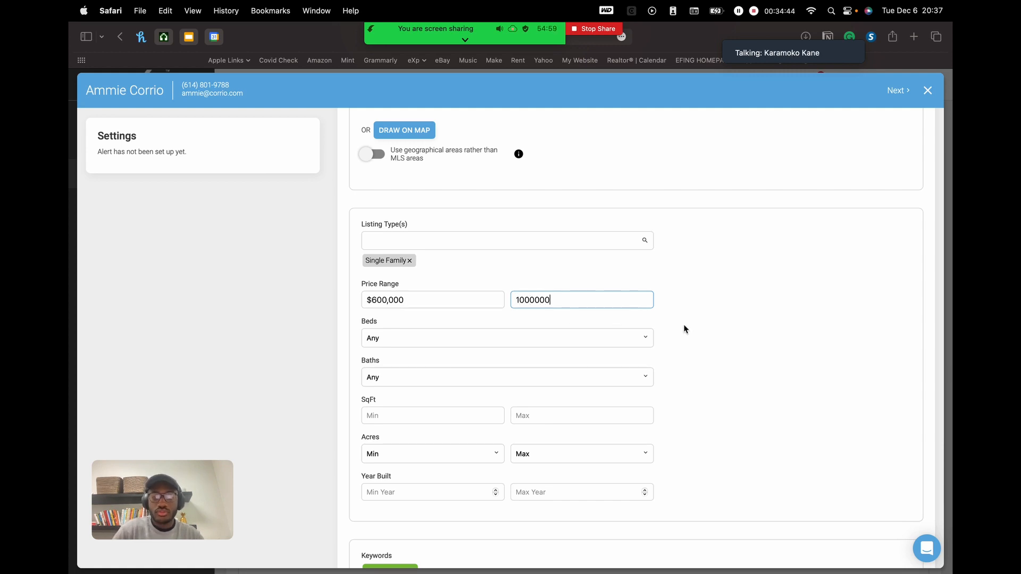
{"action": "left_click", "coordinate": [742, 311]}
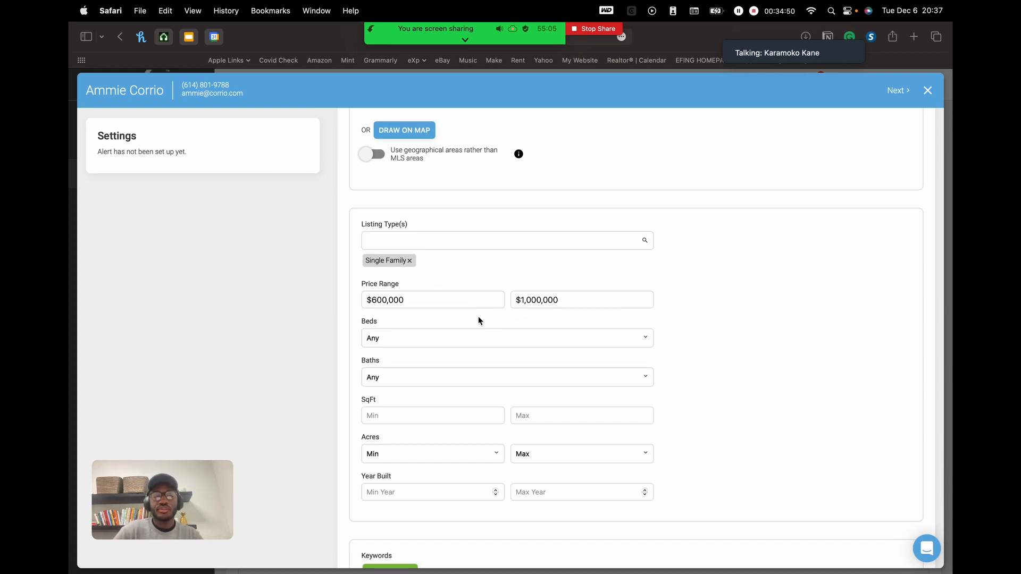
{"action": "scroll", "coordinate": [482, 323], "scroll_direction": "down", "scroll_amount": 3}
{"action": "left_click", "coordinate": [501, 254]}
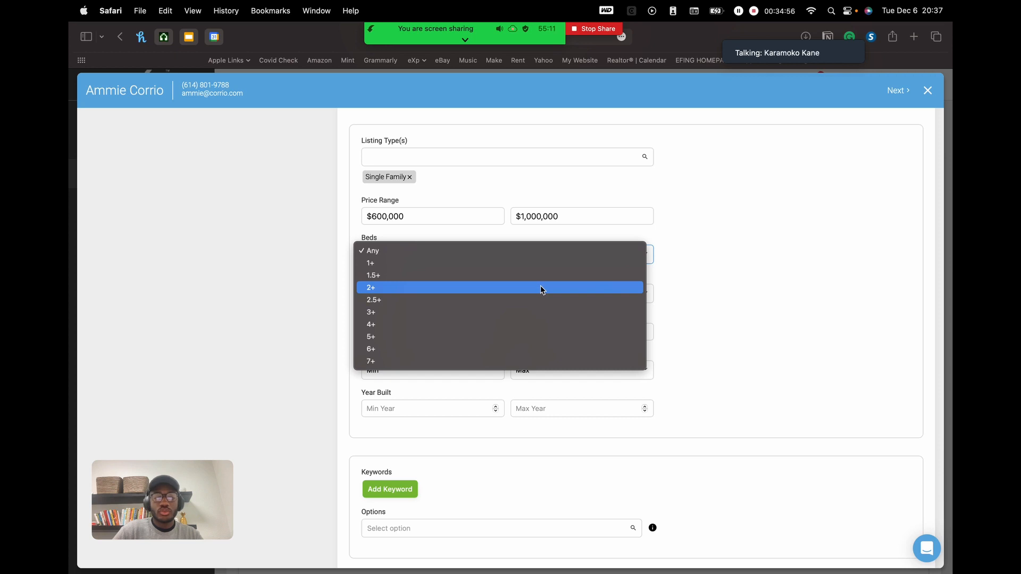
{"action": "left_click", "coordinate": [557, 287]}
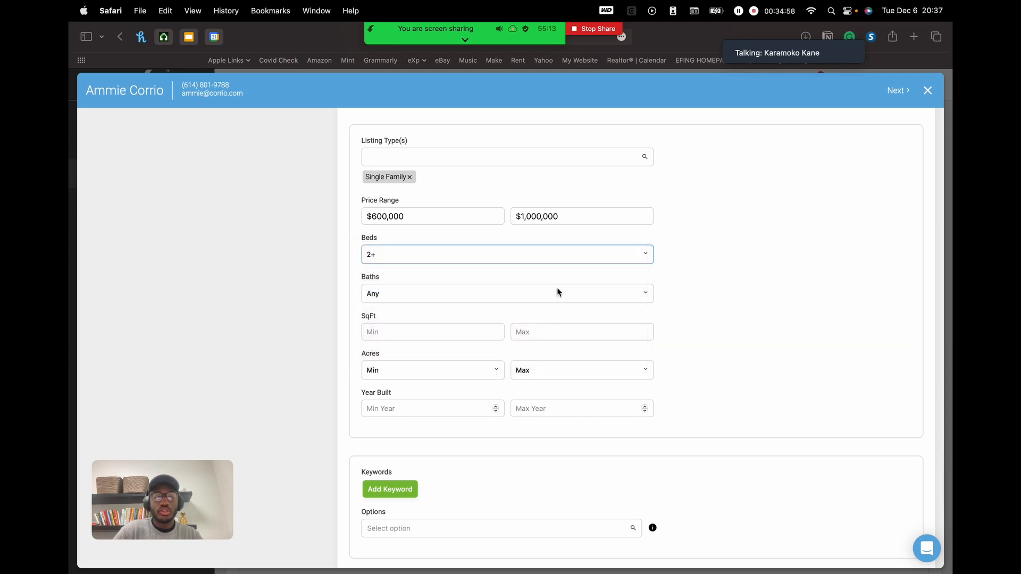
{"action": "left_click", "coordinate": [514, 257]}
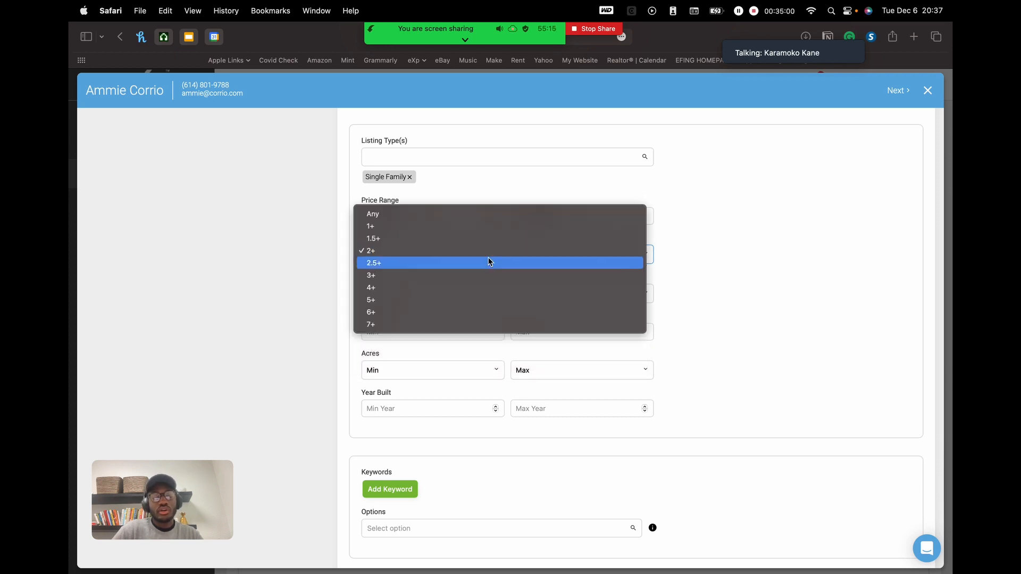
{"action": "left_click", "coordinate": [516, 262]}
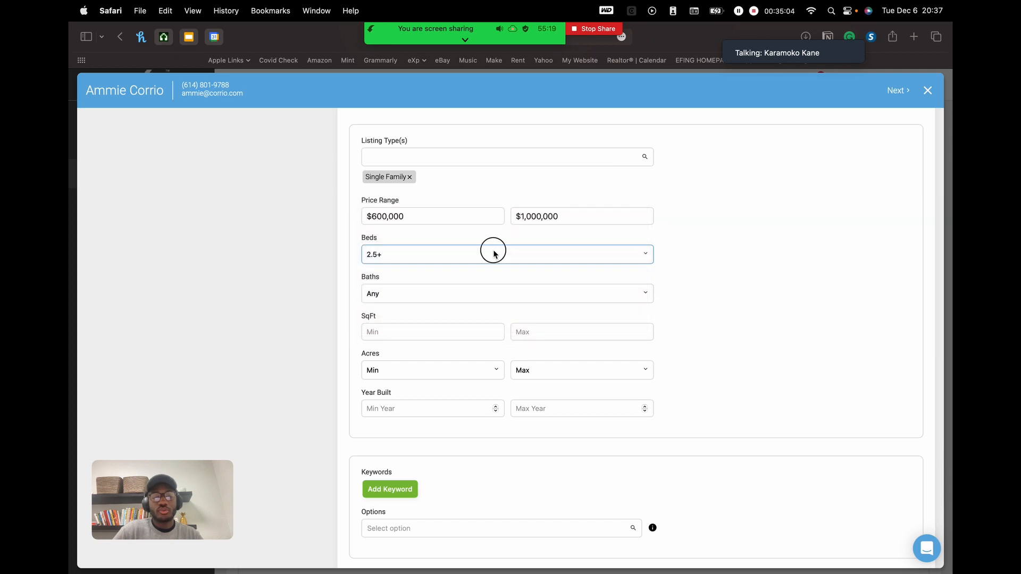
{"action": "left_click", "coordinate": [493, 252]}
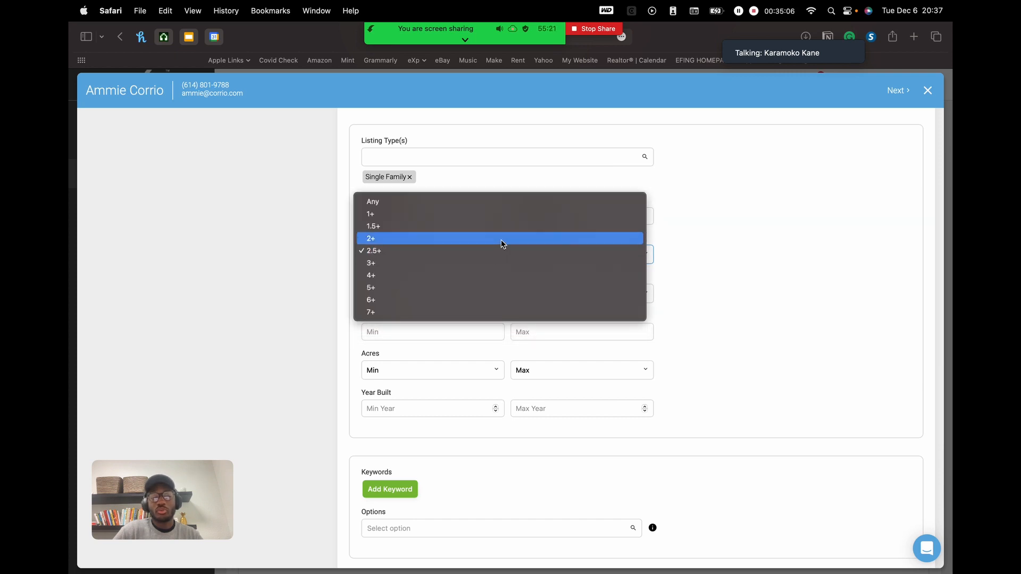
{"action": "left_click", "coordinate": [672, 264]}
{"action": "left_click", "coordinate": [563, 253]}
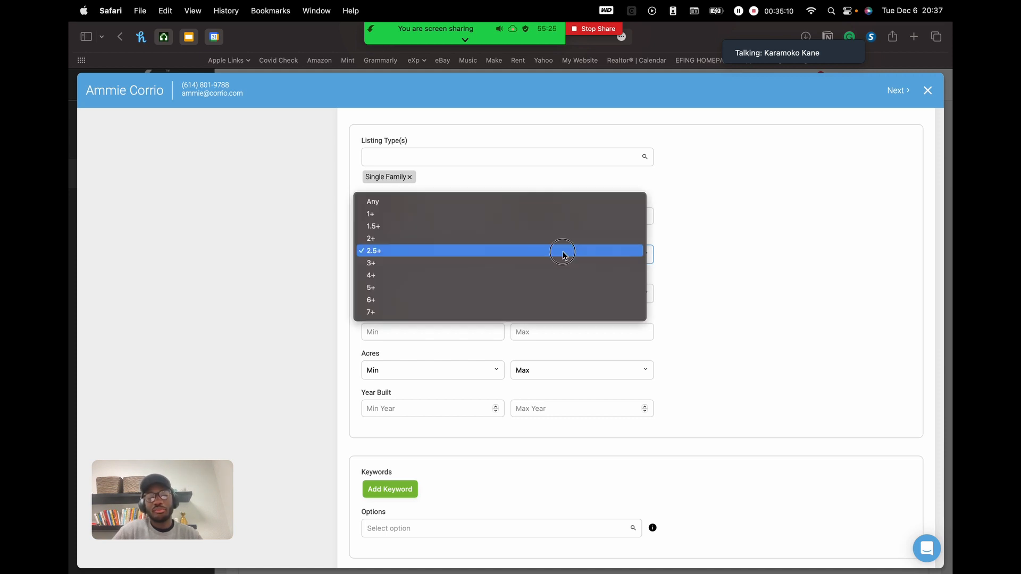
{"action": "left_click", "coordinate": [503, 204]}
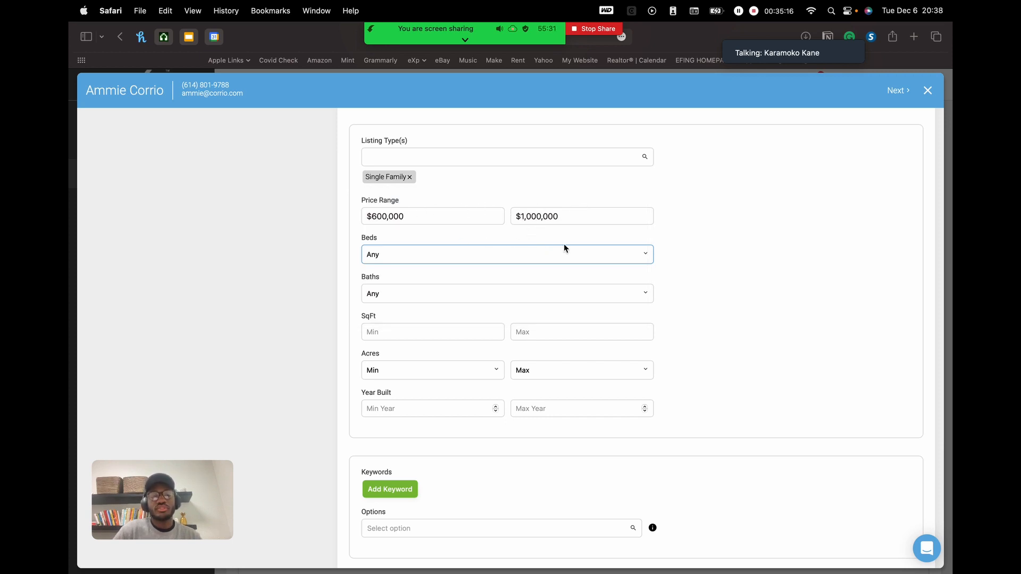
- Leave SqFt and Year Built unset, and add a new empty keyword row
{"action": "scroll", "coordinate": [564, 248], "scroll_direction": "down", "scroll_amount": 2}
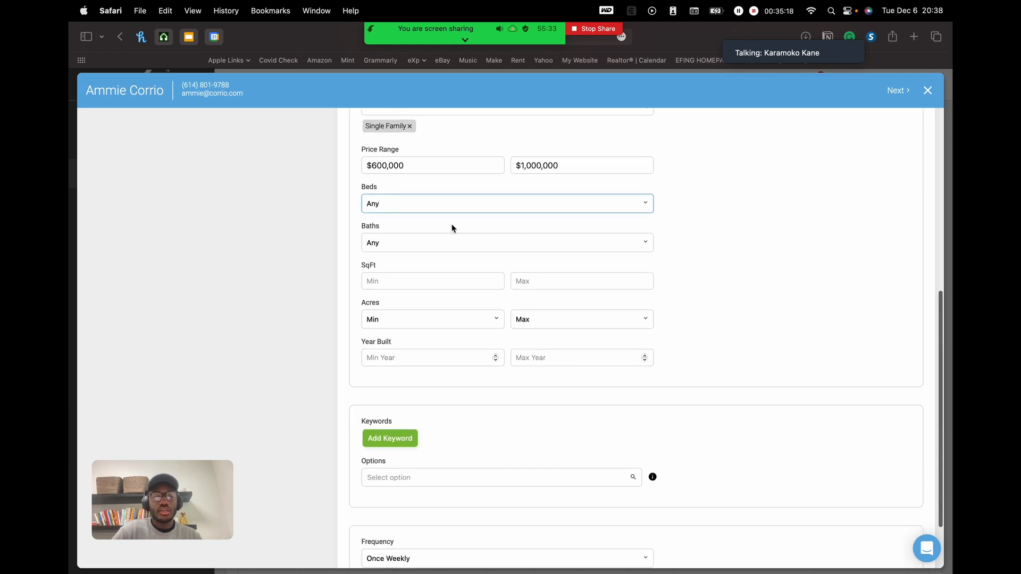
{"action": "left_click", "coordinate": [440, 282]}
{"action": "left_click", "coordinate": [545, 281]}
{"action": "left_click", "coordinate": [707, 256]}
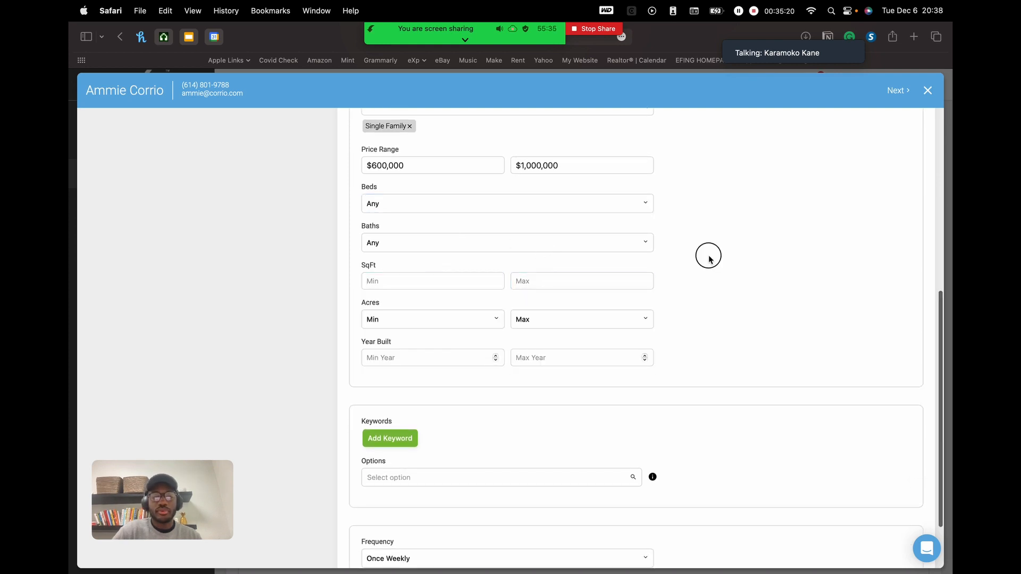
{"action": "scroll", "coordinate": [708, 256], "scroll_direction": "down", "scroll_amount": 1}
{"action": "scroll", "coordinate": [708, 257], "scroll_direction": "down", "scroll_amount": 2}
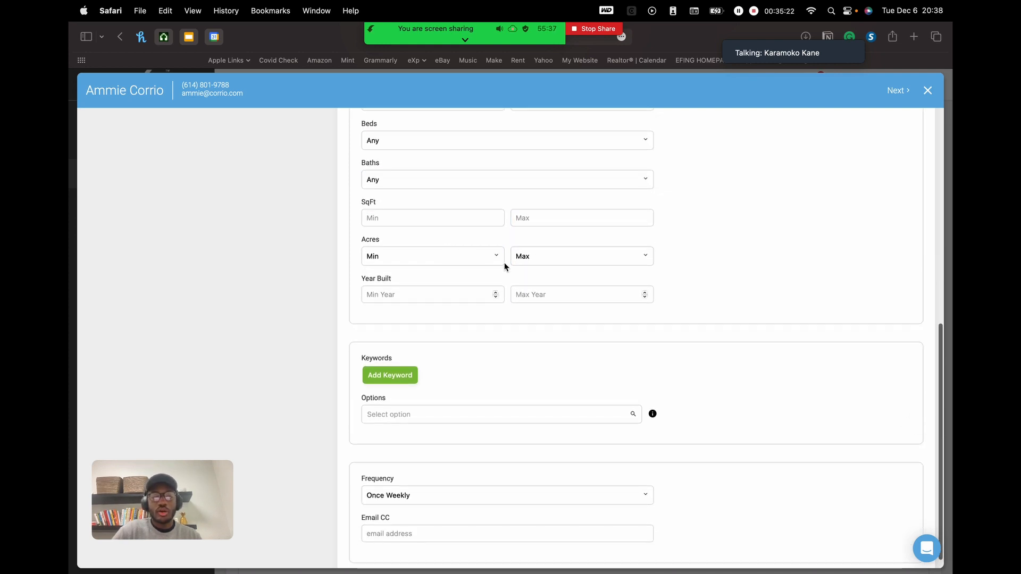
{"action": "left_click", "coordinate": [453, 297]}
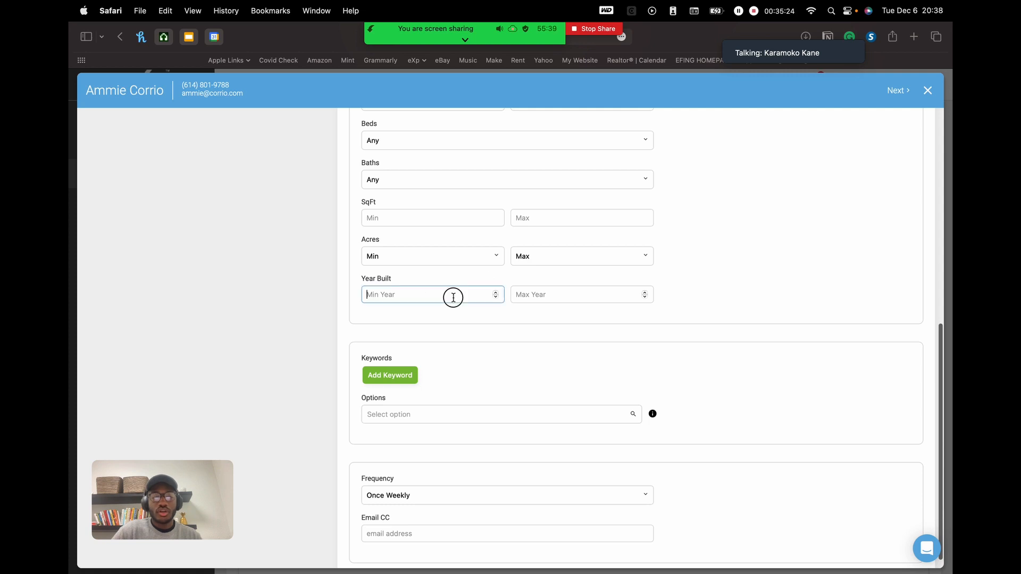
{"action": "left_click", "coordinate": [551, 291]}
{"action": "scroll", "coordinate": [736, 340], "scroll_direction": "down", "scroll_amount": 1}
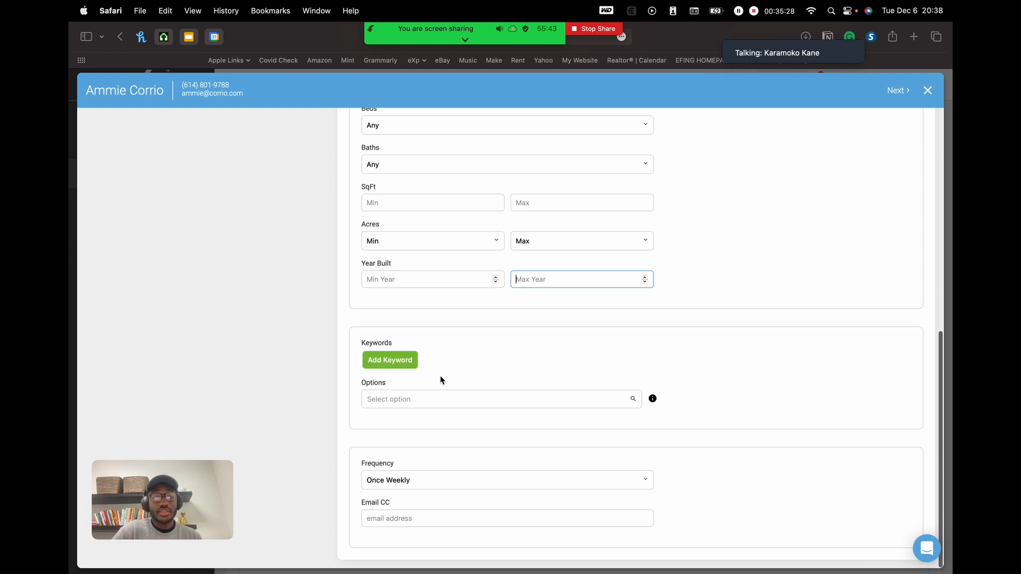
{"action": "left_click", "coordinate": [409, 363]}
{"action": "left_click", "coordinate": [414, 362]}
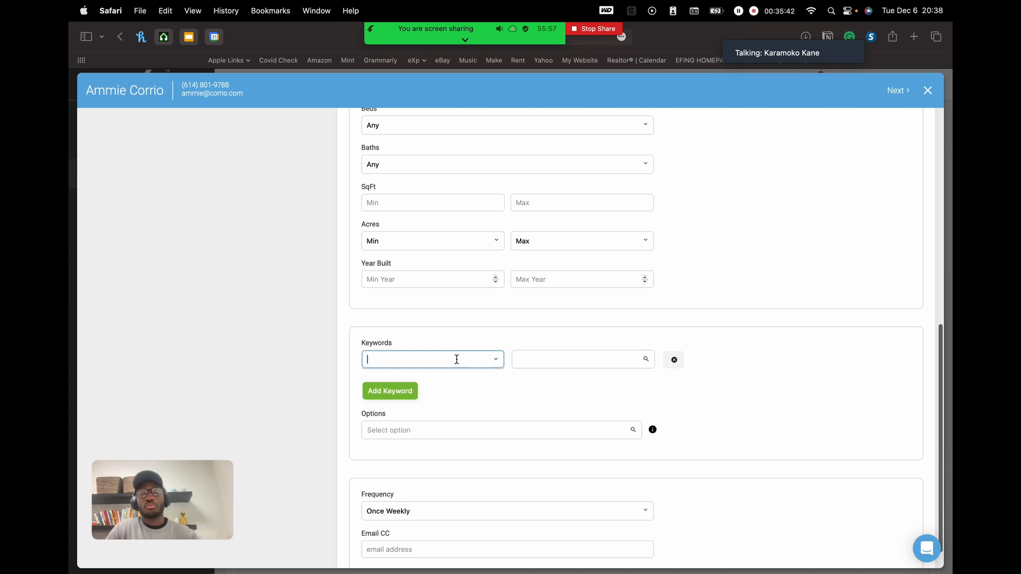
- Delete the empty keyword row, leaving Alert 1 with no keywords
{"action": "left_click", "coordinate": [528, 360]}
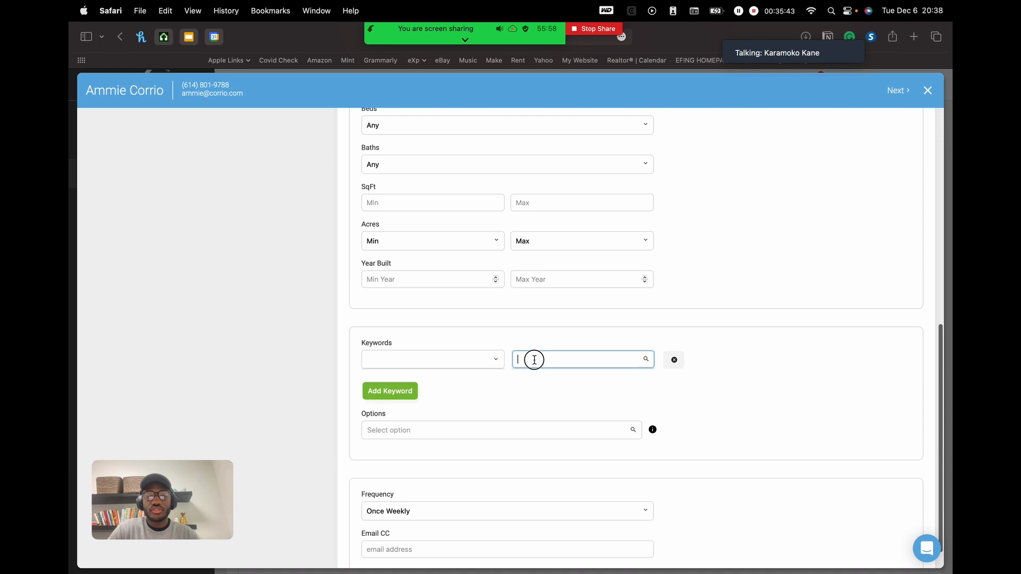
{"action": "left_click", "coordinate": [449, 355]}
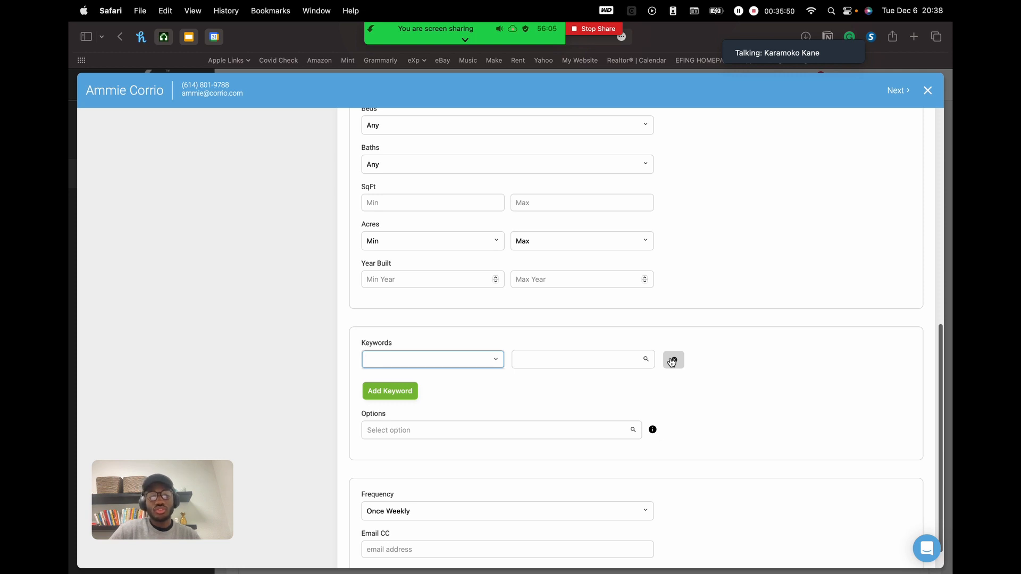
{"action": "left_click", "coordinate": [672, 362]}
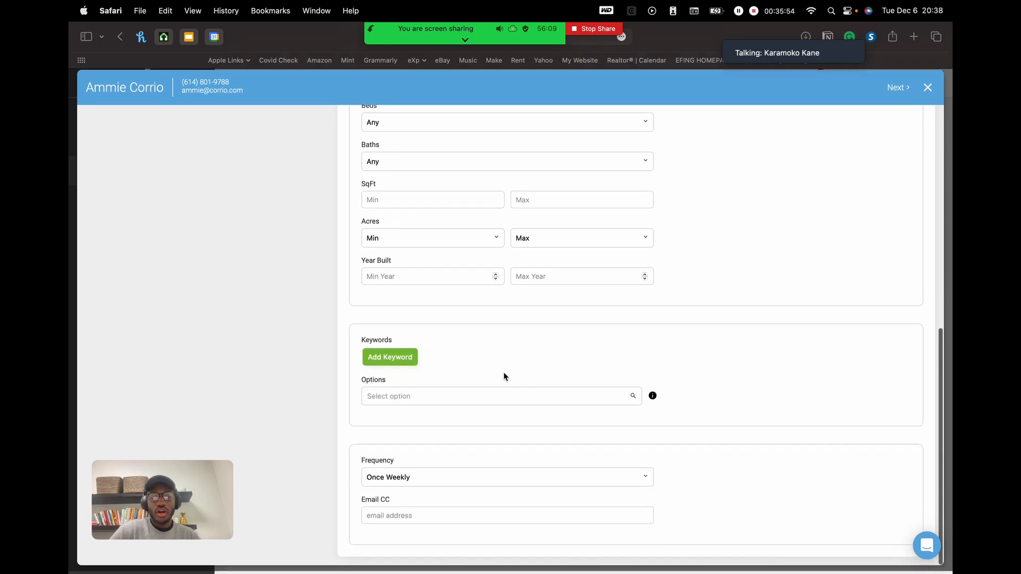
{"action": "left_click", "coordinate": [483, 398]}
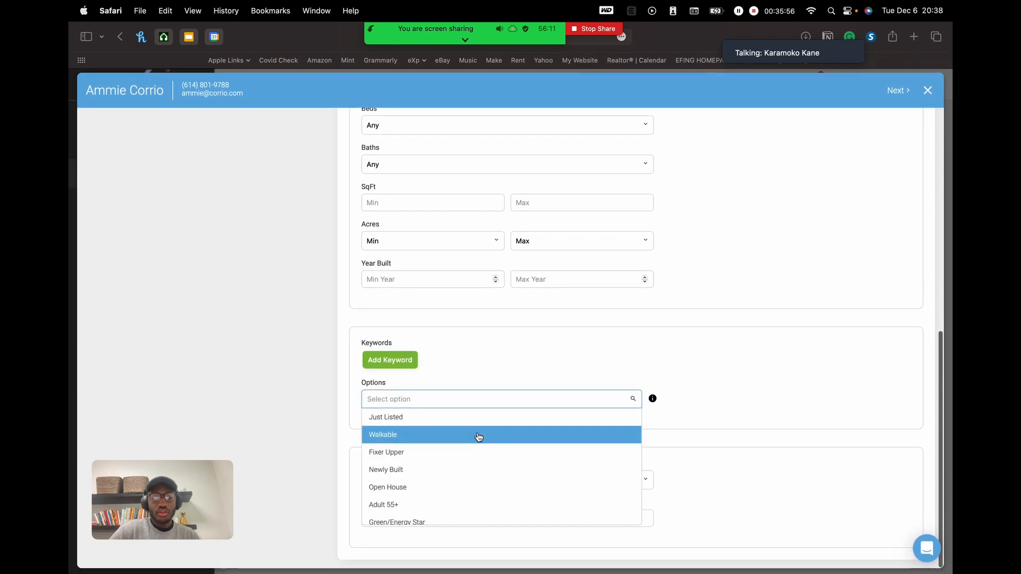
{"action": "scroll", "coordinate": [479, 436], "scroll_direction": "down", "scroll_amount": 10}
{"action": "scroll", "coordinate": [479, 438], "scroll_direction": "down", "scroll_amount": 10}
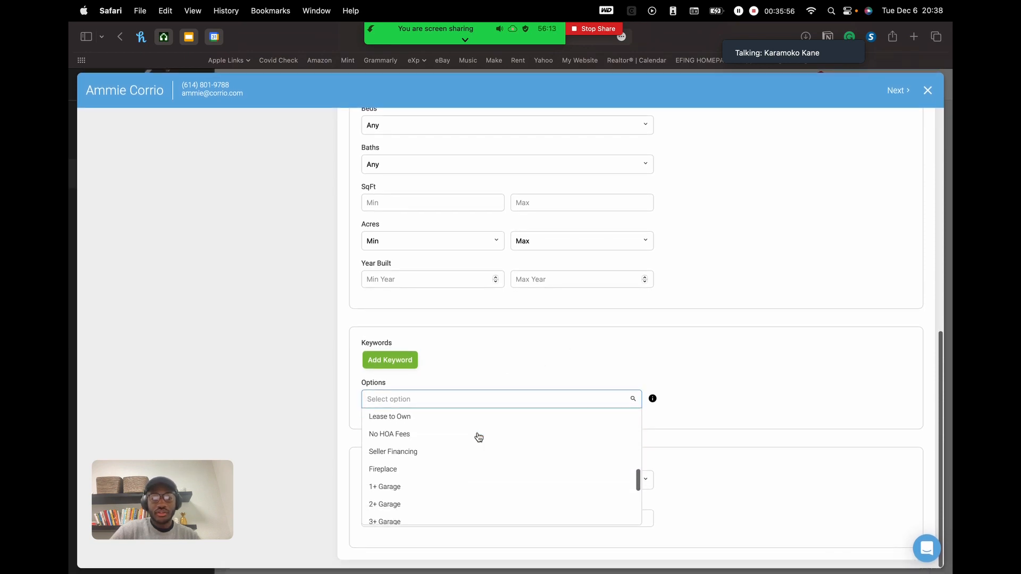
{"action": "scroll", "coordinate": [479, 438], "scroll_direction": "up", "scroll_amount": 20}
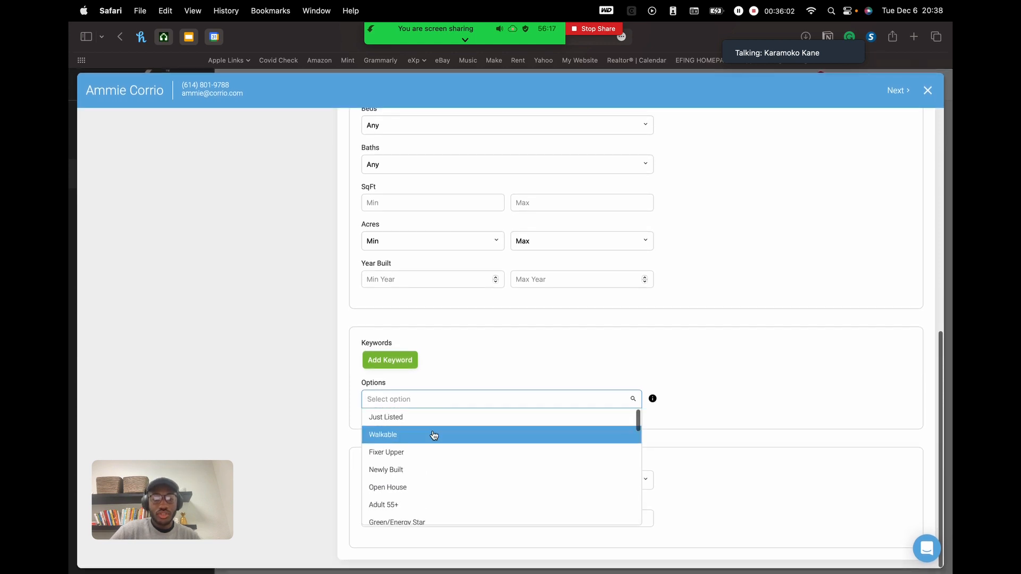
{"action": "scroll", "coordinate": [475, 497], "scroll_direction": "down", "scroll_amount": 5}
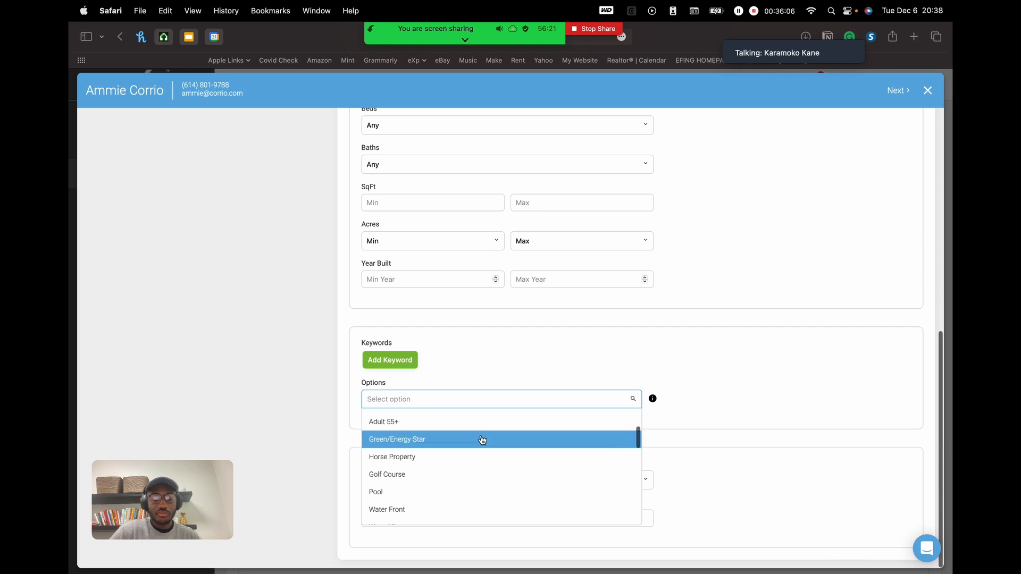
{"action": "left_click", "coordinate": [679, 367]}
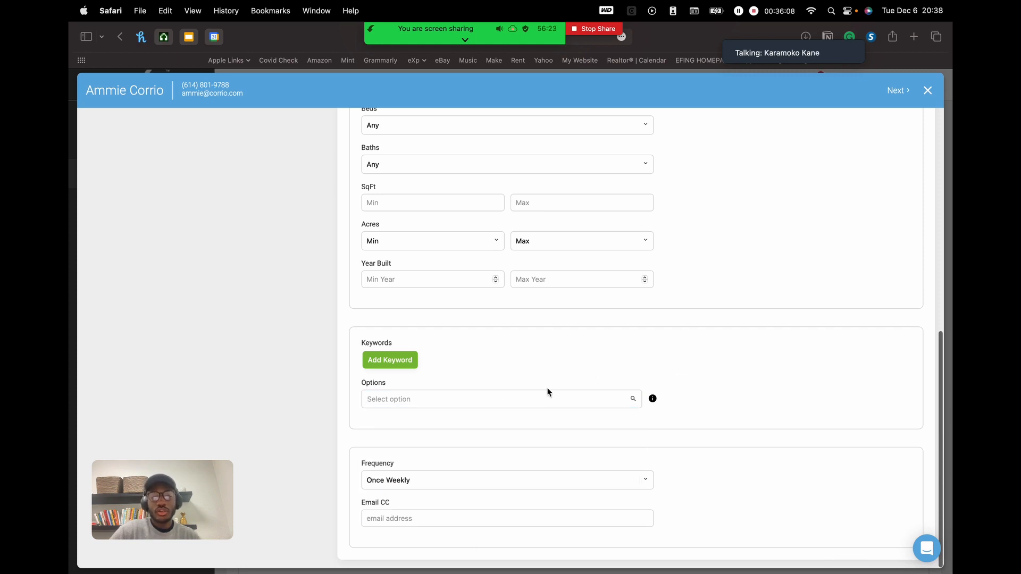
{"action": "left_click", "coordinate": [510, 401]}
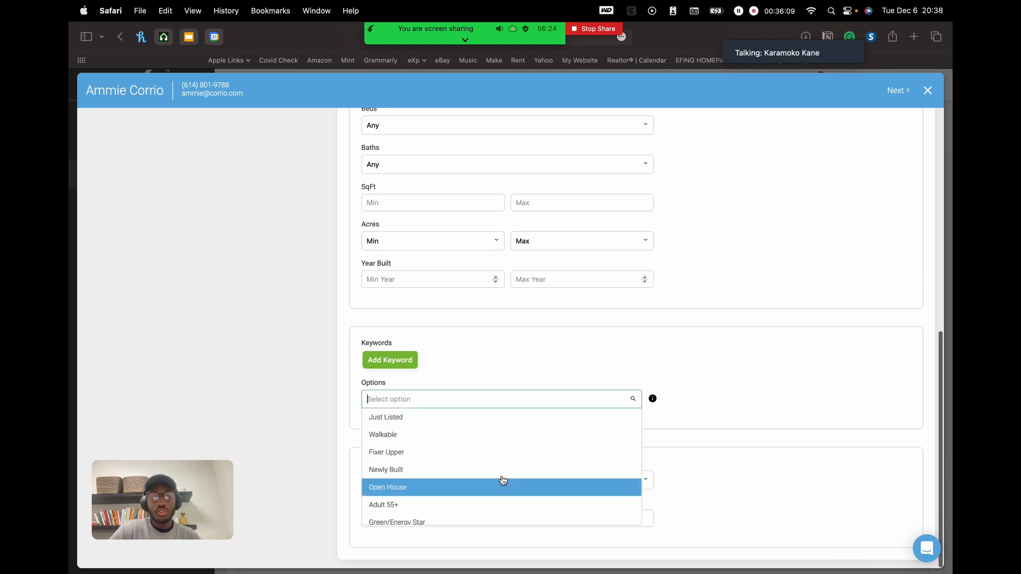
{"action": "left_click", "coordinate": [498, 356]}
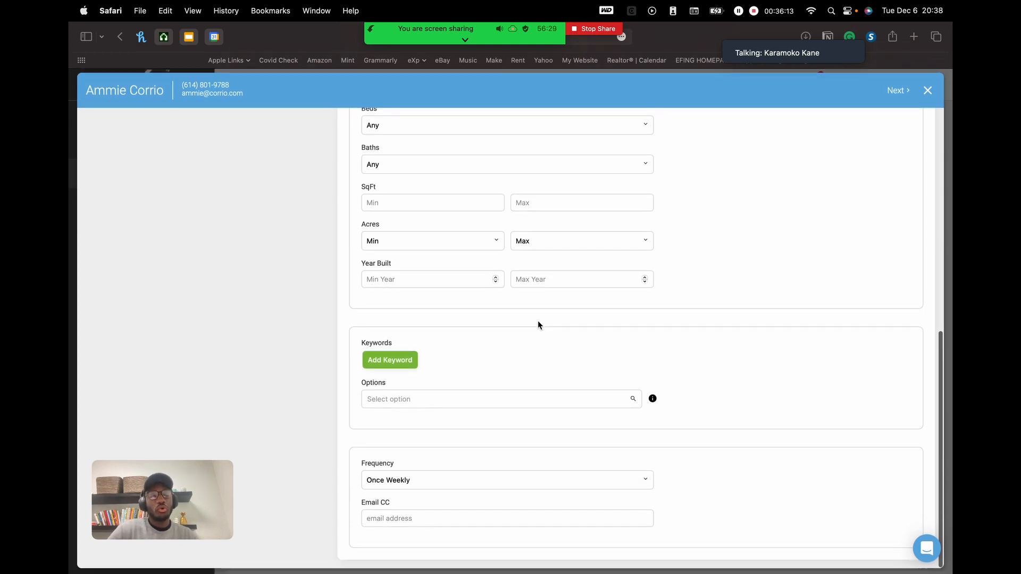
{"action": "left_click", "coordinate": [463, 399]}
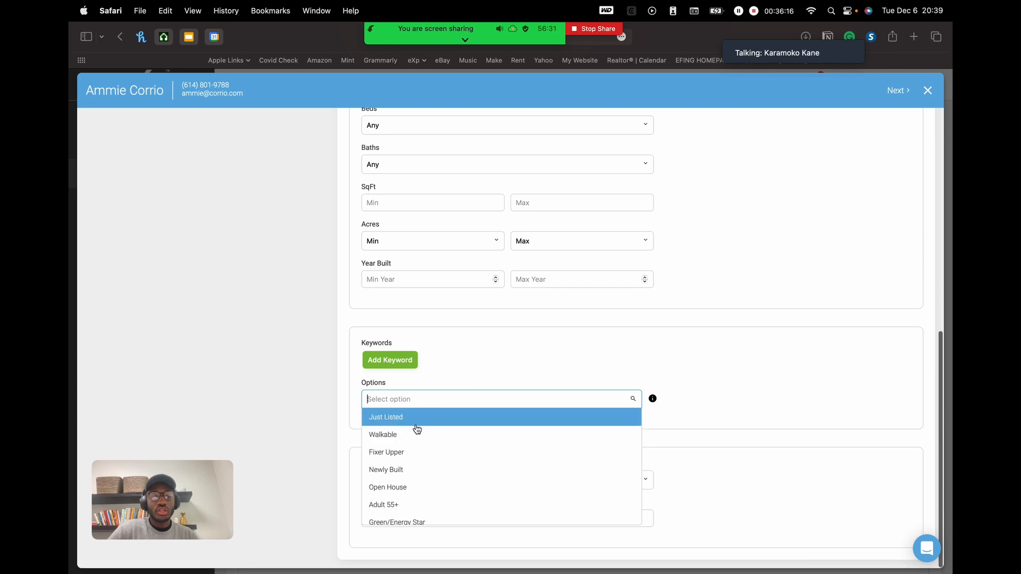
{"action": "left_click", "coordinate": [450, 436]}
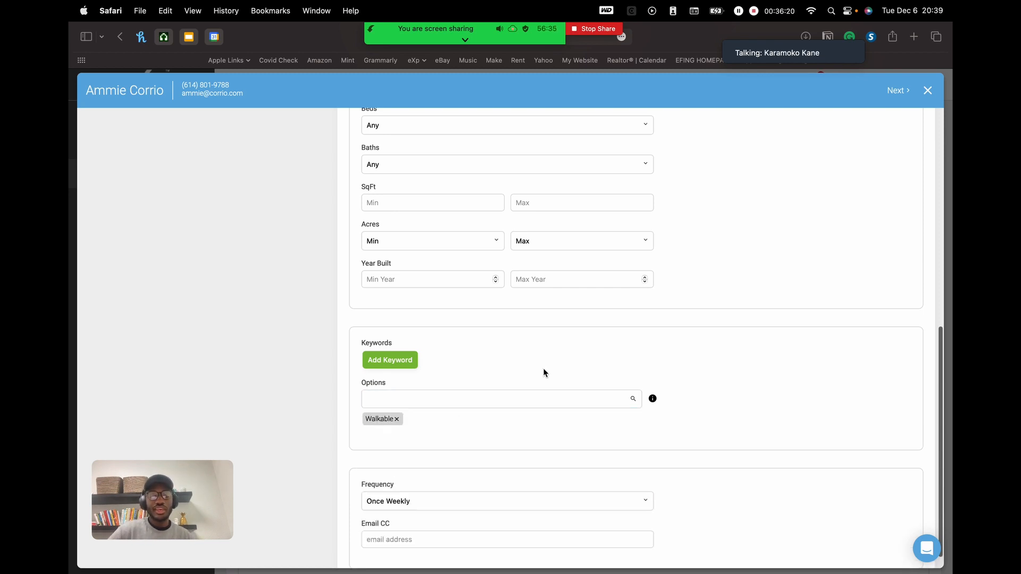
{"action": "scroll", "coordinate": [543, 368], "scroll_direction": "up", "scroll_amount": 5}
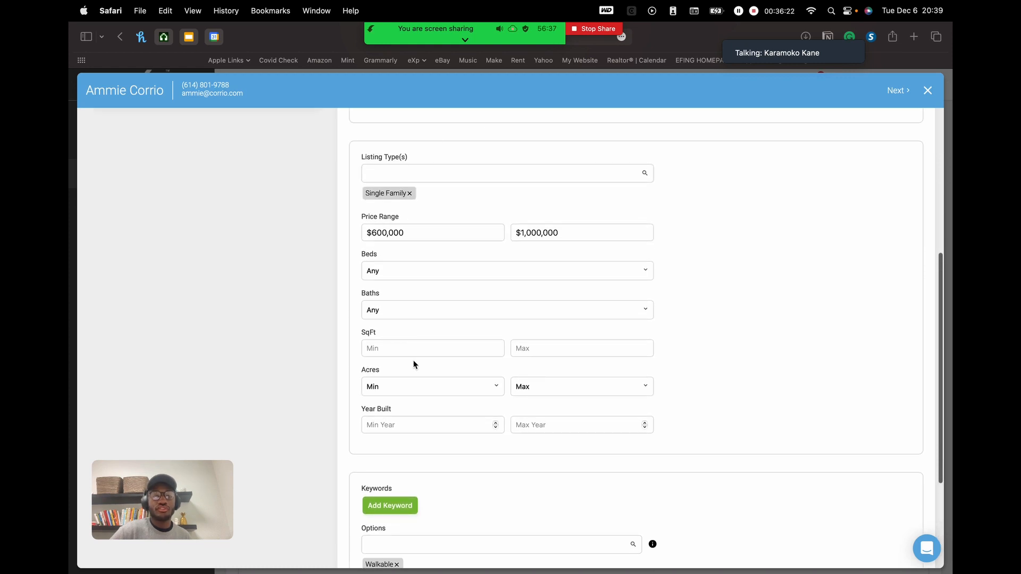
{"action": "scroll", "coordinate": [525, 203], "scroll_direction": "down", "scroll_amount": 5}
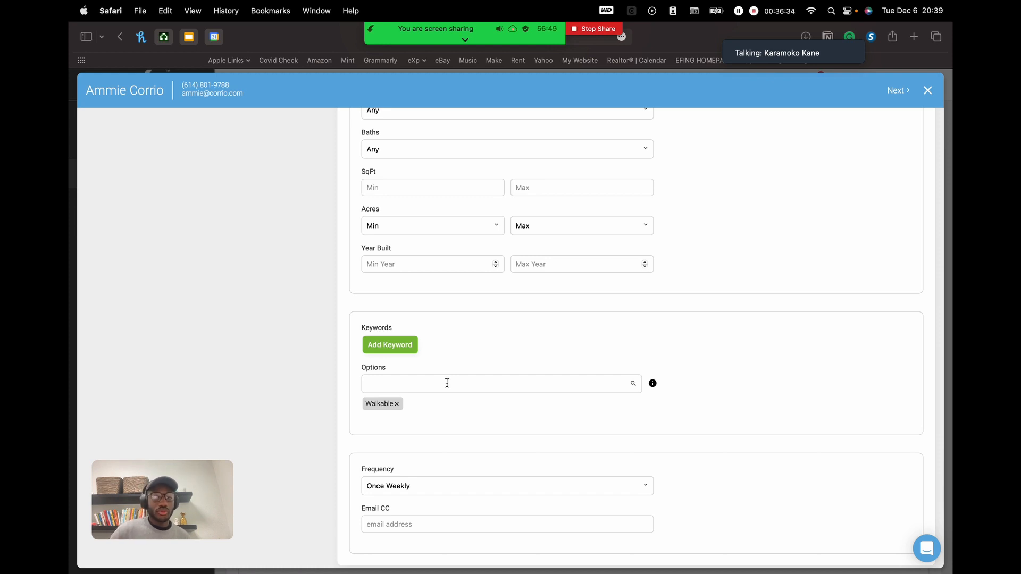
{"action": "left_click", "coordinate": [397, 404]}
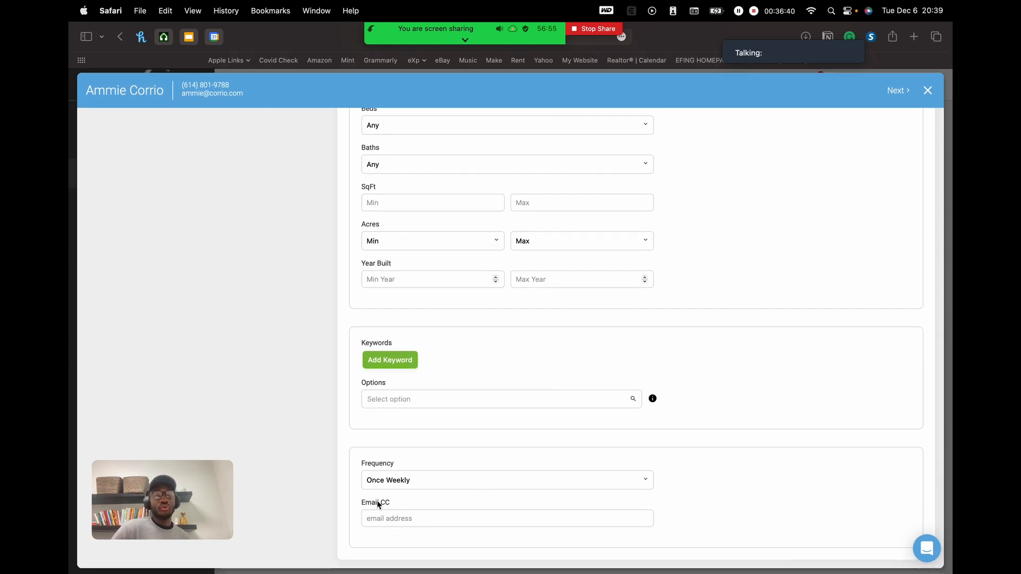
- Try ASAP and Daily as the alert frequency before settling on Twice Weekly
{"action": "left_click", "coordinate": [467, 479]}
{"action": "left_click", "coordinate": [710, 445]}
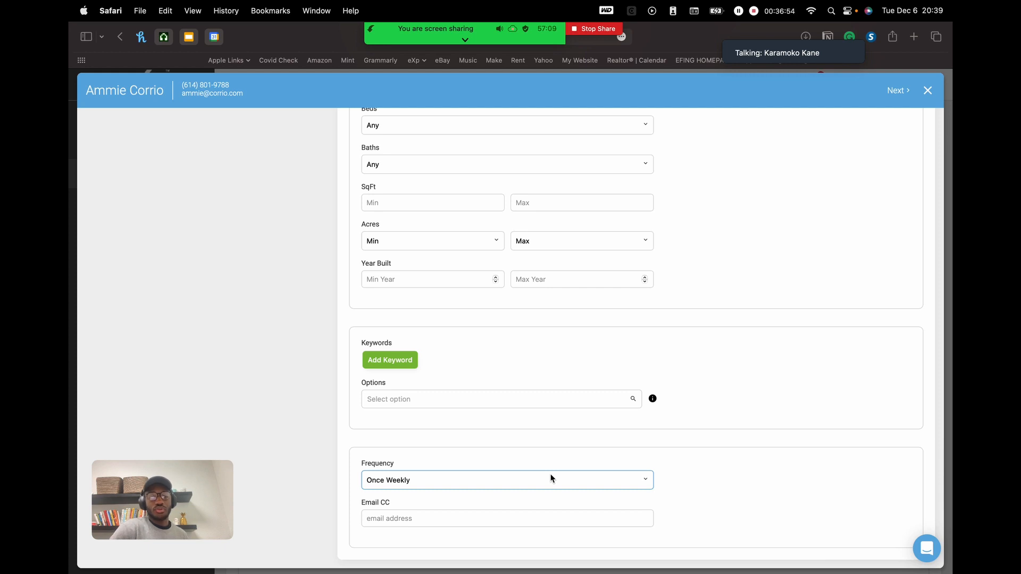
{"action": "left_click", "coordinate": [551, 479]}
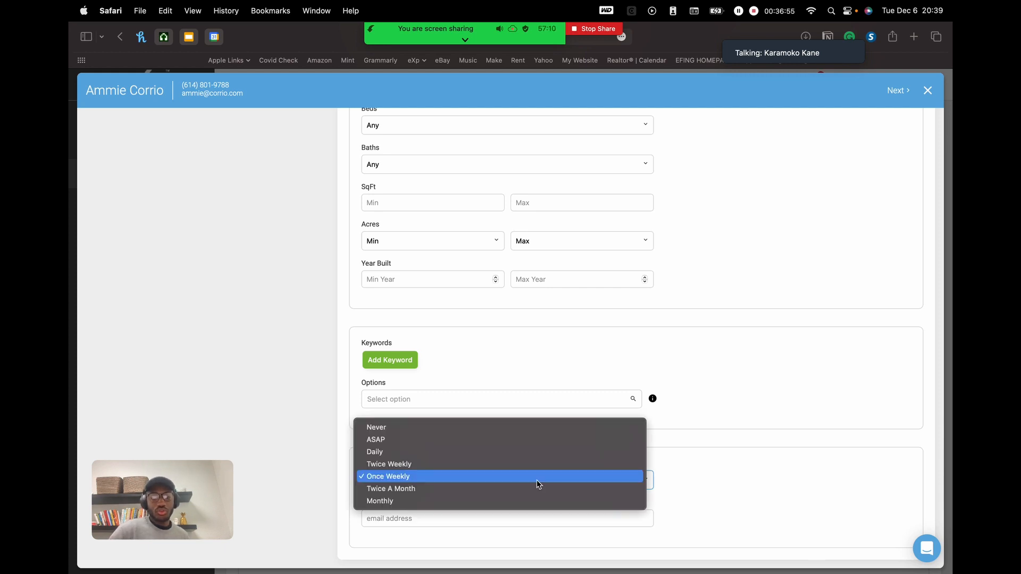
{"action": "left_click", "coordinate": [553, 438]}
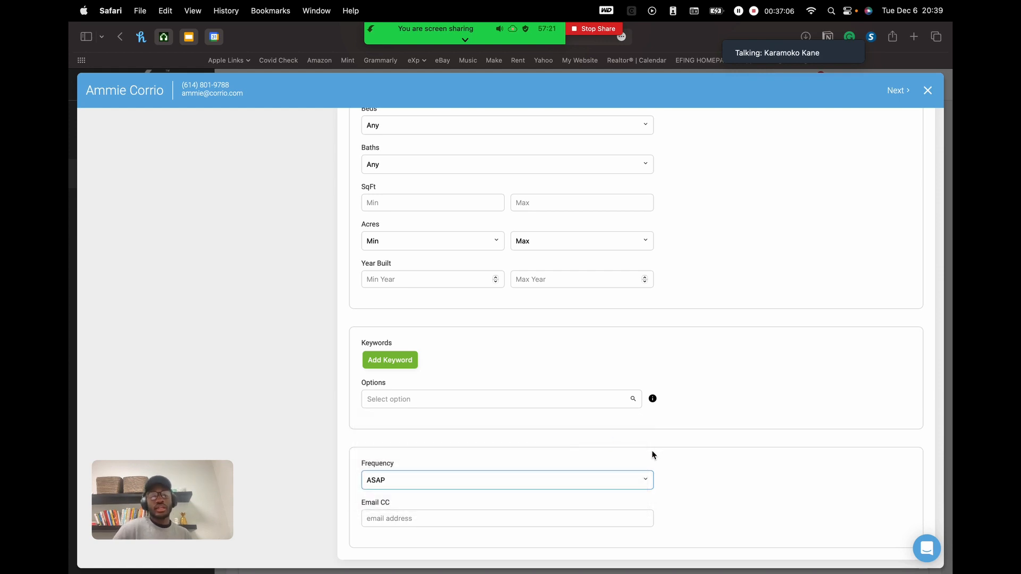
{"action": "left_click", "coordinate": [475, 478]}
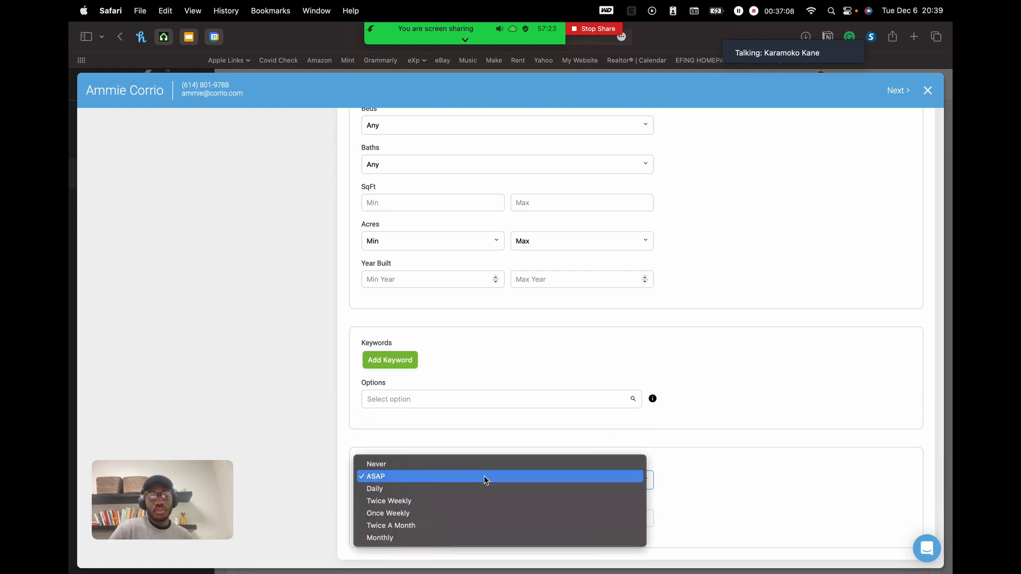
{"action": "left_click", "coordinate": [508, 489]}
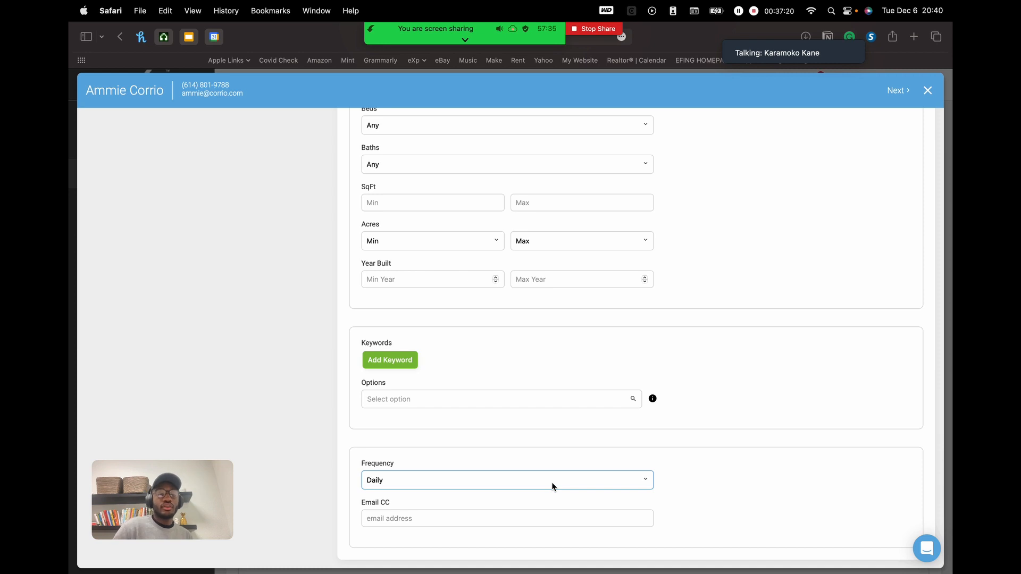
{"action": "left_click", "coordinate": [552, 486]}
{"action": "left_click", "coordinate": [541, 489]}
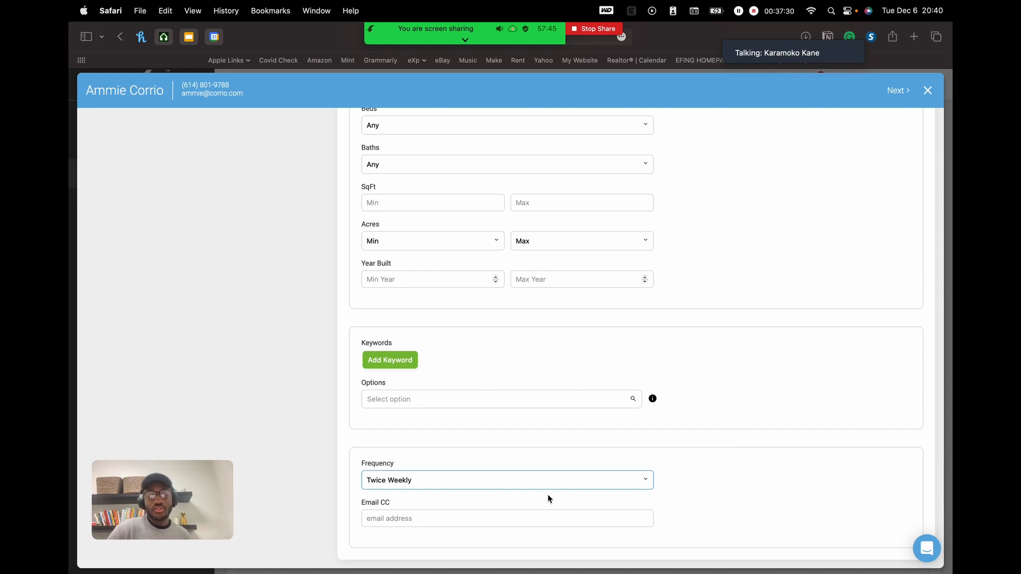
{"action": "left_click", "coordinate": [585, 481]}
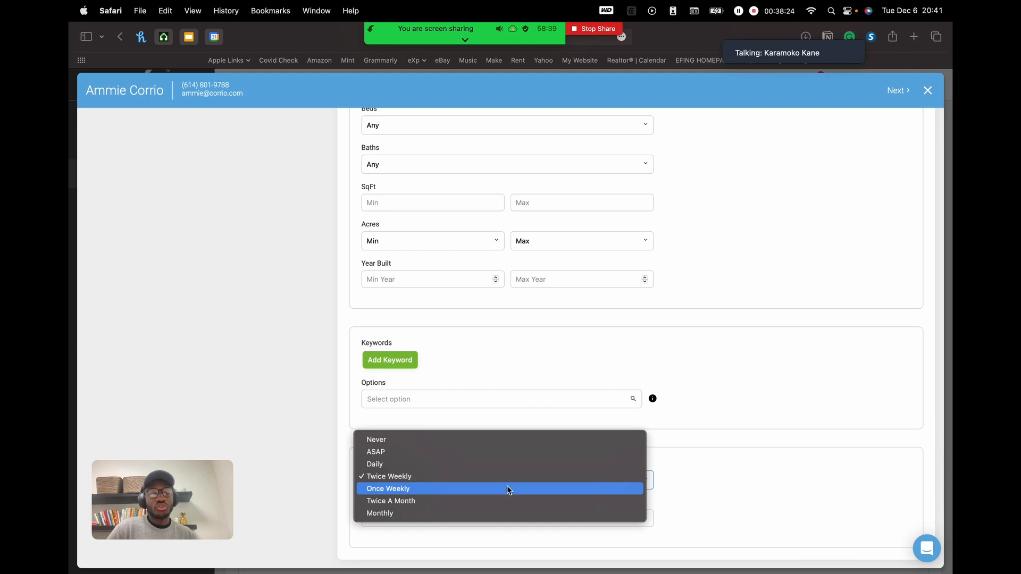
{"action": "left_click", "coordinate": [543, 479]}
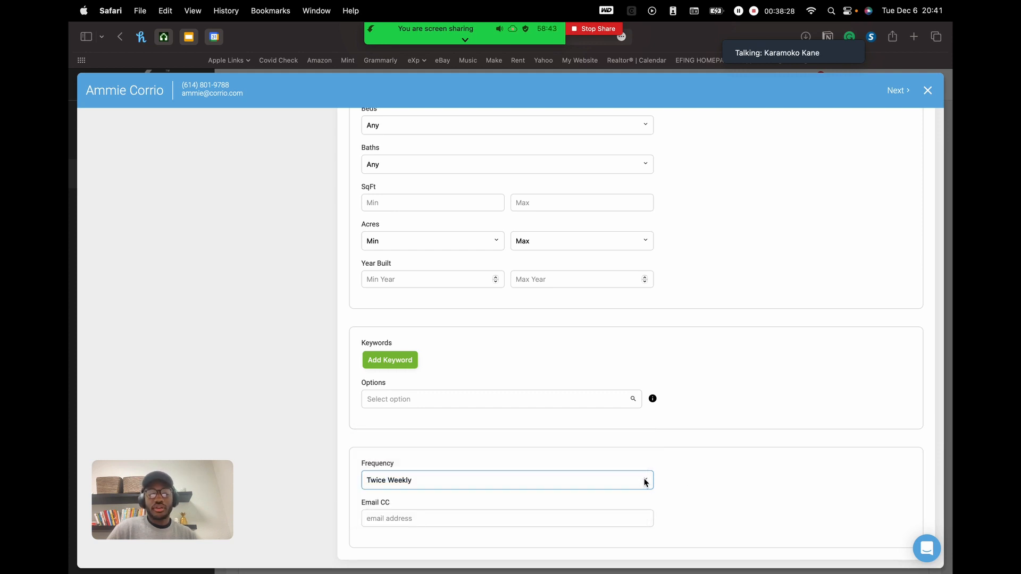
{"action": "scroll", "coordinate": [703, 448], "scroll_direction": "down", "scroll_amount": 1}
- Type the CC e-mail address into Email CC, then clear the field to redo it
{"action": "left_click", "coordinate": [527, 518]}
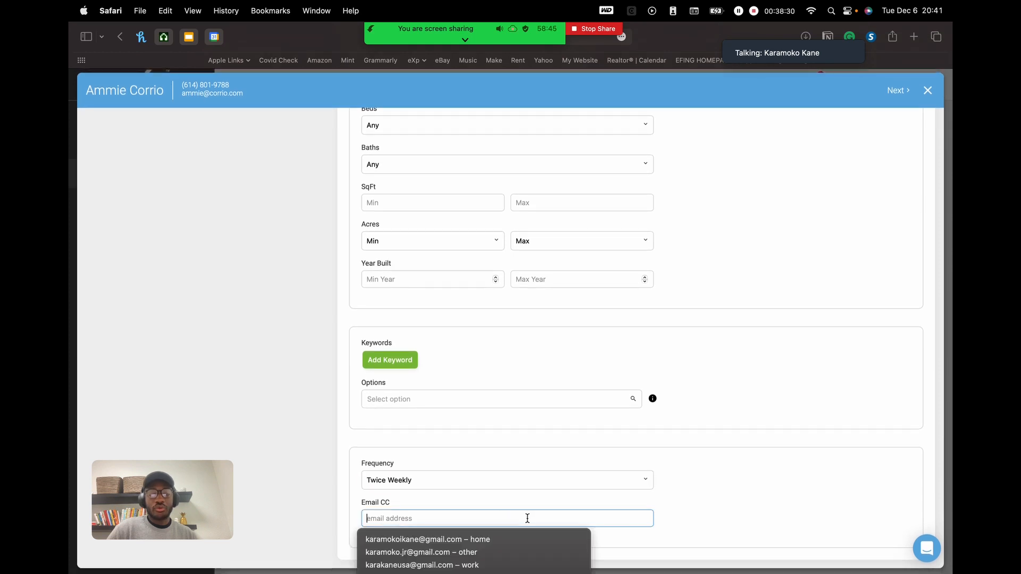
{"action": "scroll", "coordinate": [748, 482], "scroll_direction": "down", "scroll_amount": 2}
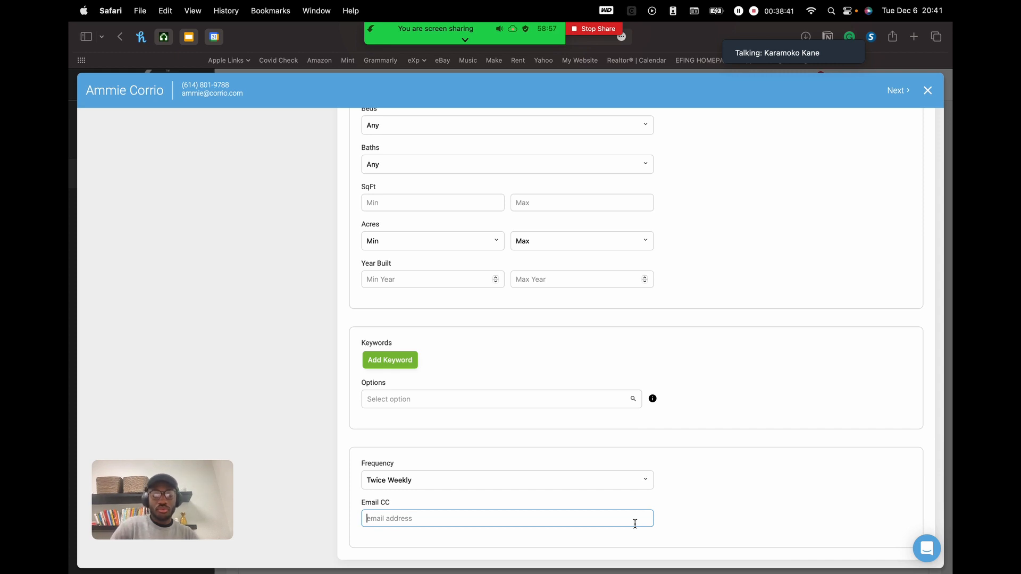
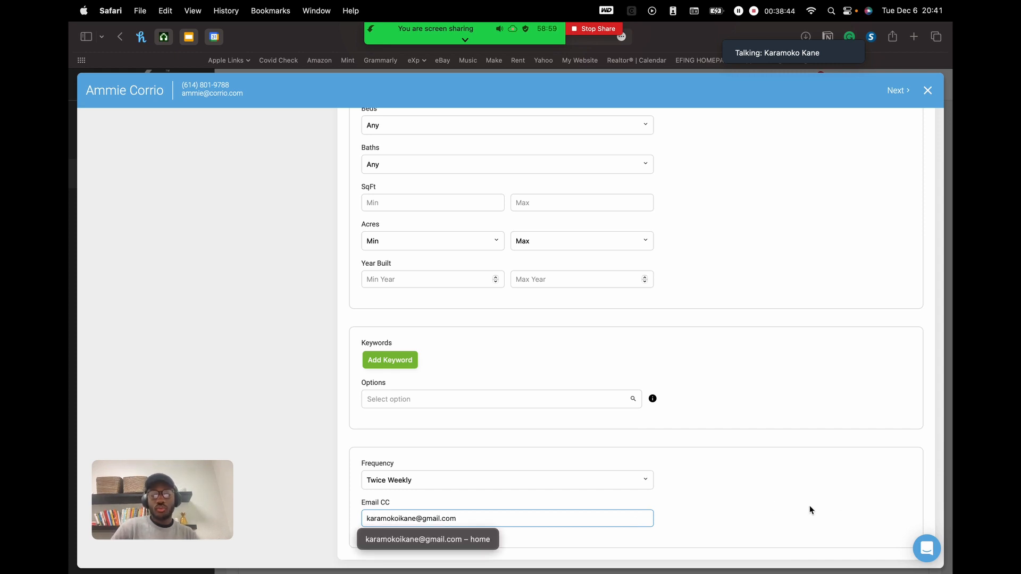
{"action": "left_click", "coordinate": [809, 508]}
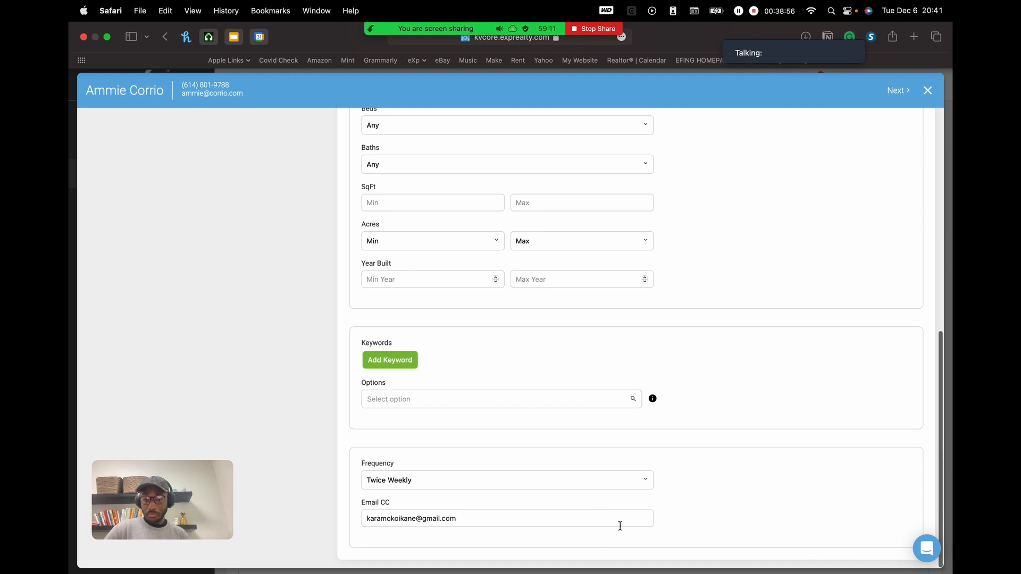
{"action": "triple_click", "coordinate": [589, 522]}
{"action": "key", "text": "BackSpace"}
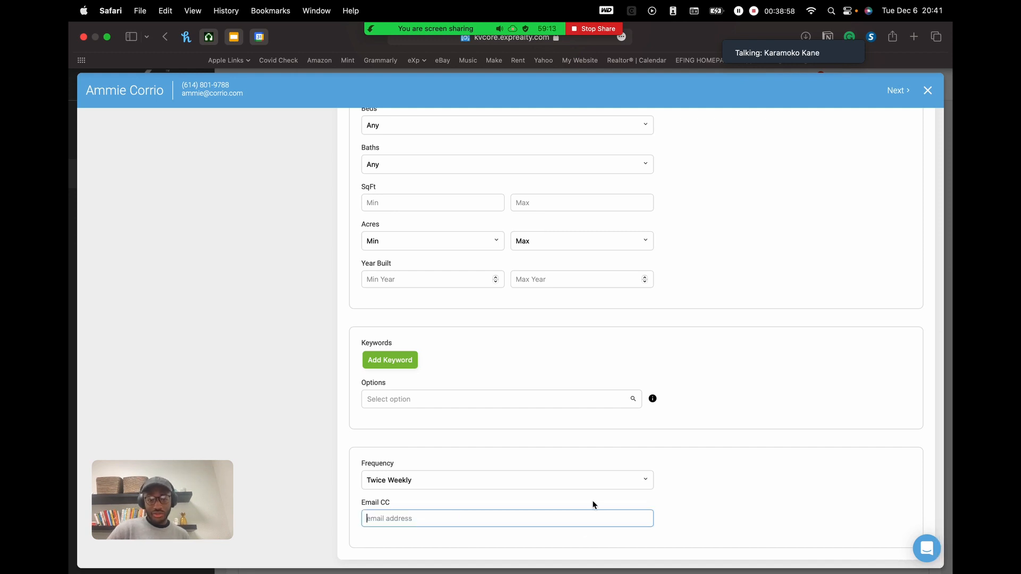
{"action": "left_click", "coordinate": [738, 453]}
- Re-enter the CC e-mail address via a text-replacement shorthand
{"action": "scroll", "coordinate": [739, 450], "scroll_direction": "up", "scroll_amount": 1}
{"action": "scroll", "coordinate": [738, 450], "scroll_direction": "down", "scroll_amount": 1}
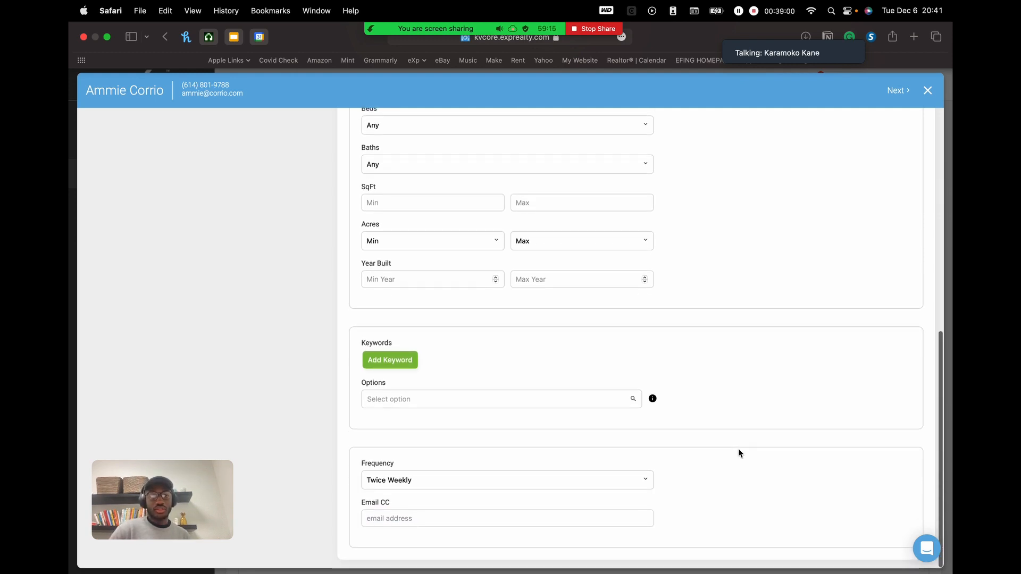
{"action": "scroll", "coordinate": [739, 454], "scroll_direction": "up", "scroll_amount": 10}
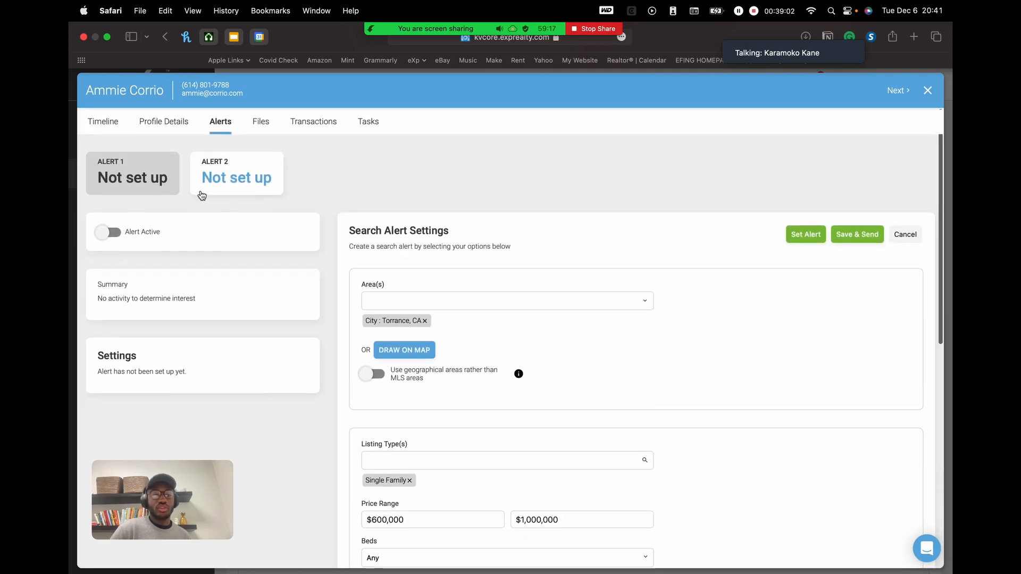
{"action": "scroll", "coordinate": [355, 241], "scroll_direction": "down", "scroll_amount": 8}
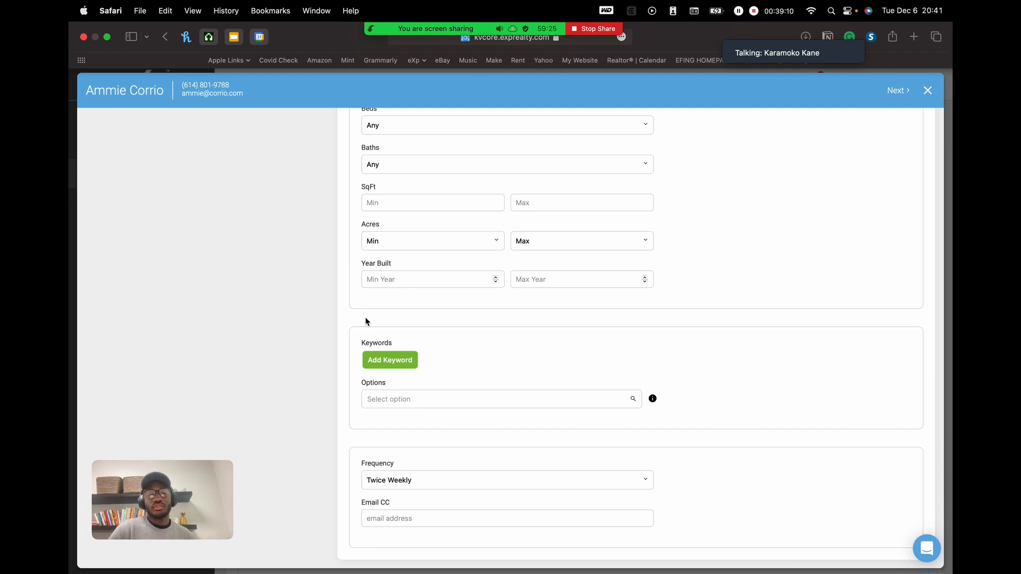
{"action": "left_click", "coordinate": [465, 513]}
{"action": "type", "text": "ki"}
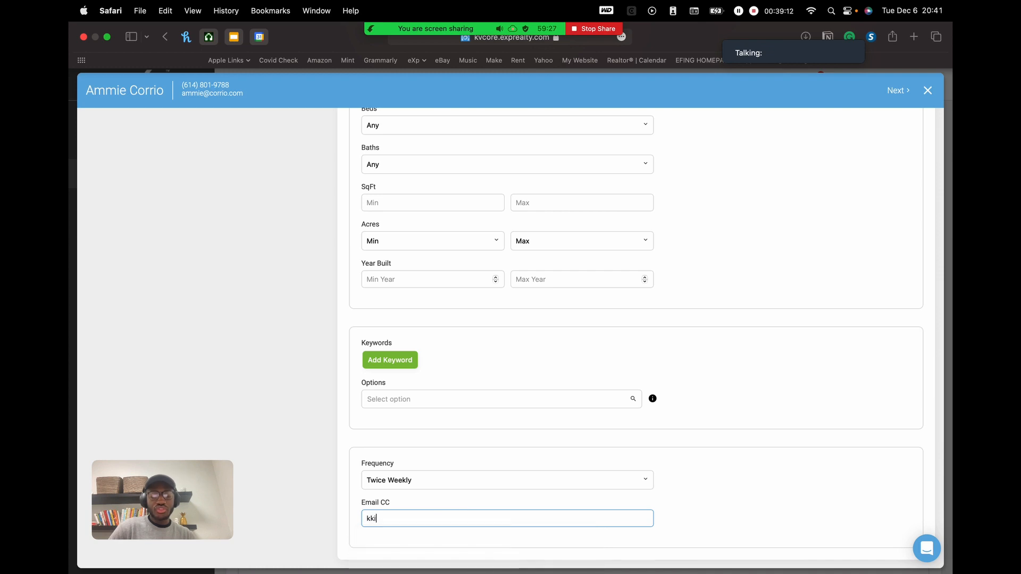
{"action": "type", "text": "kcom"}
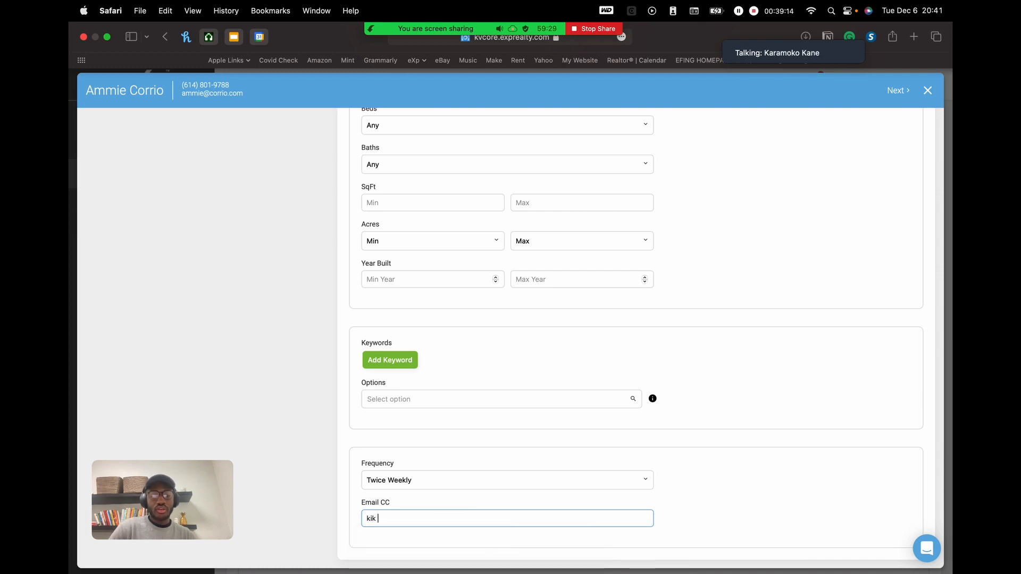
{"action": "key", "text": "BackSpace"}
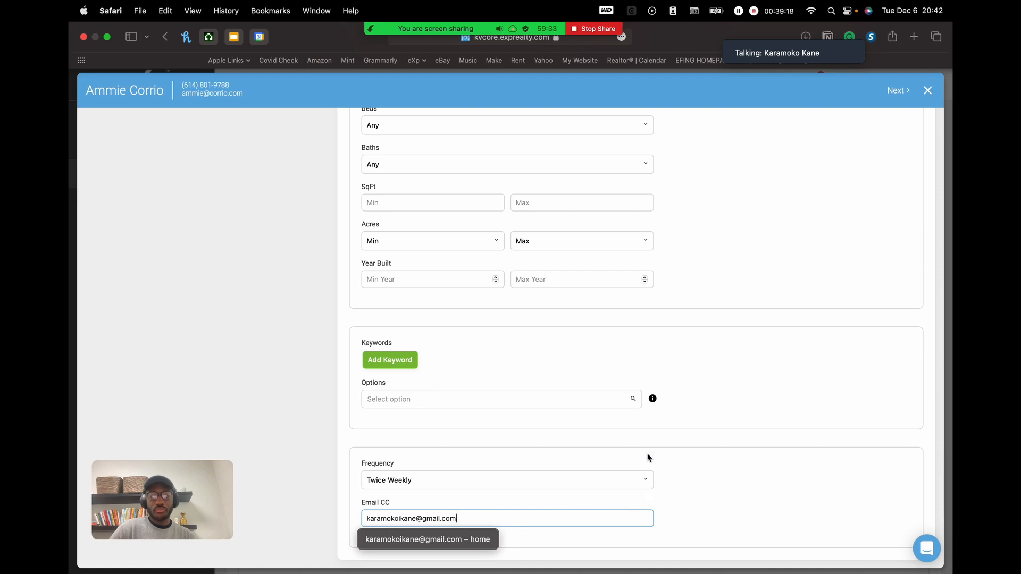
{"action": "scroll", "coordinate": [705, 375], "scroll_direction": "up", "scroll_amount": 15}
{"action": "scroll", "coordinate": [692, 341], "scroll_direction": "down", "scroll_amount": 1}
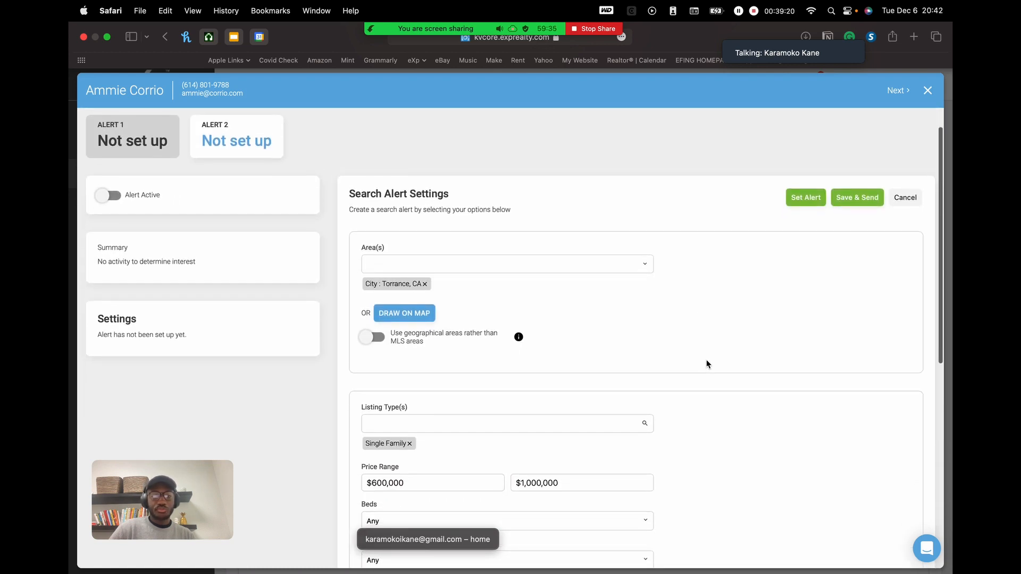
{"action": "scroll", "coordinate": [708, 364], "scroll_direction": "down", "scroll_amount": 10}
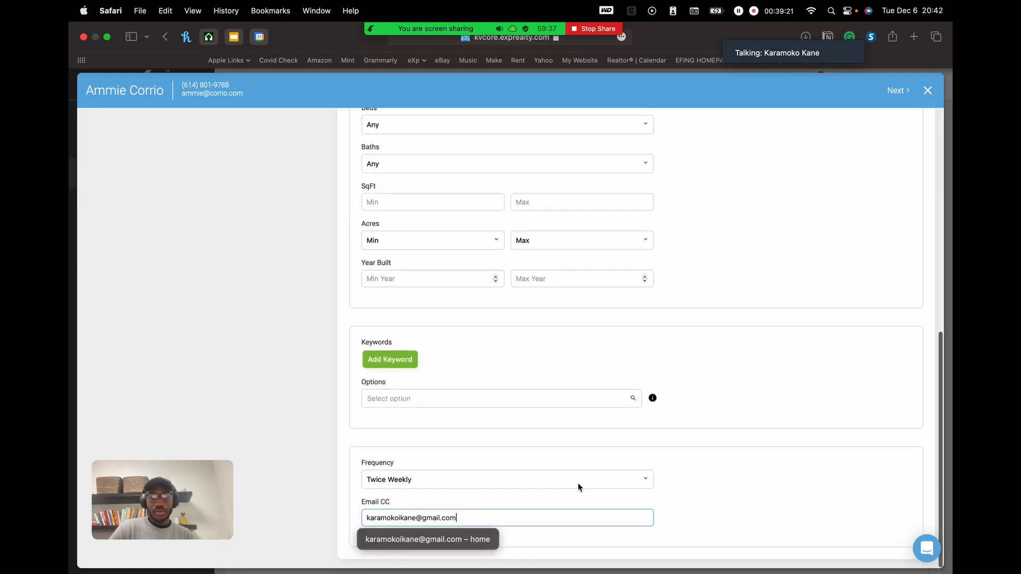
{"action": "scroll", "coordinate": [685, 481], "scroll_direction": "up", "scroll_amount": 15}
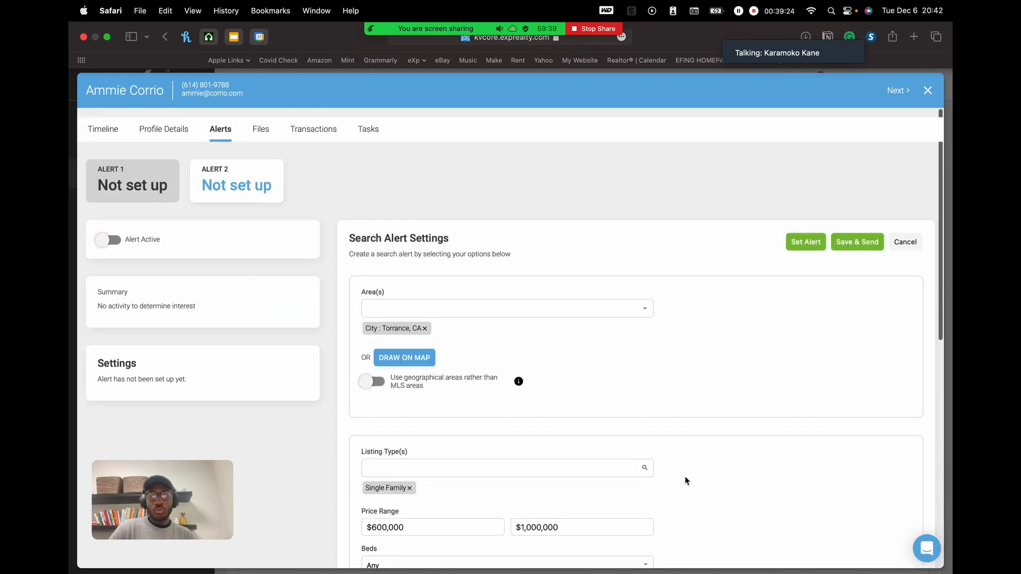
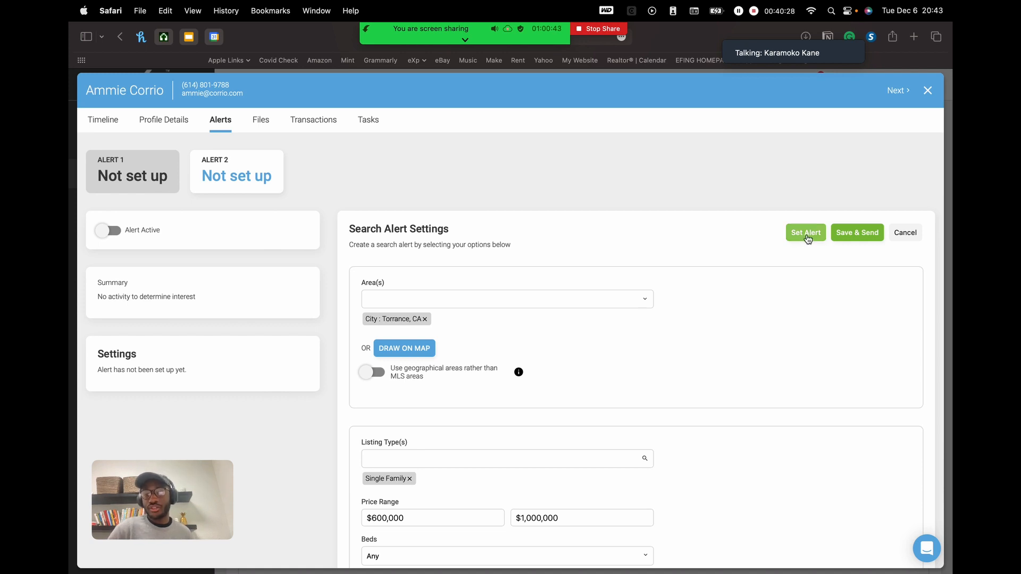
- Save and send the Torrance single-family $600,000–$1,000,000 search alert to the contact
{"action": "scroll", "coordinate": [758, 347], "scroll_direction": "down", "scroll_amount": 10}
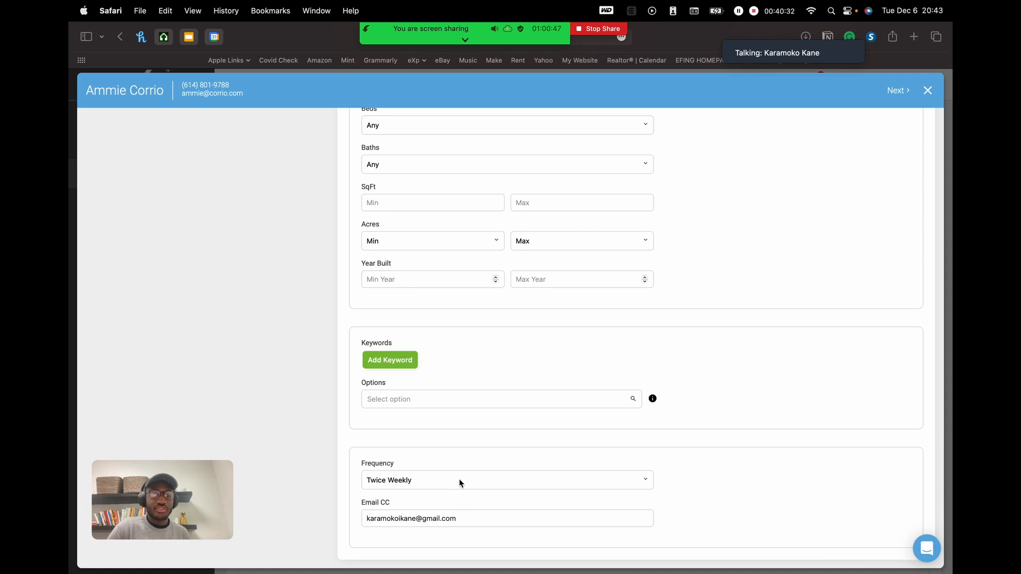
{"action": "scroll", "coordinate": [535, 476], "scroll_direction": "up", "scroll_amount": 10}
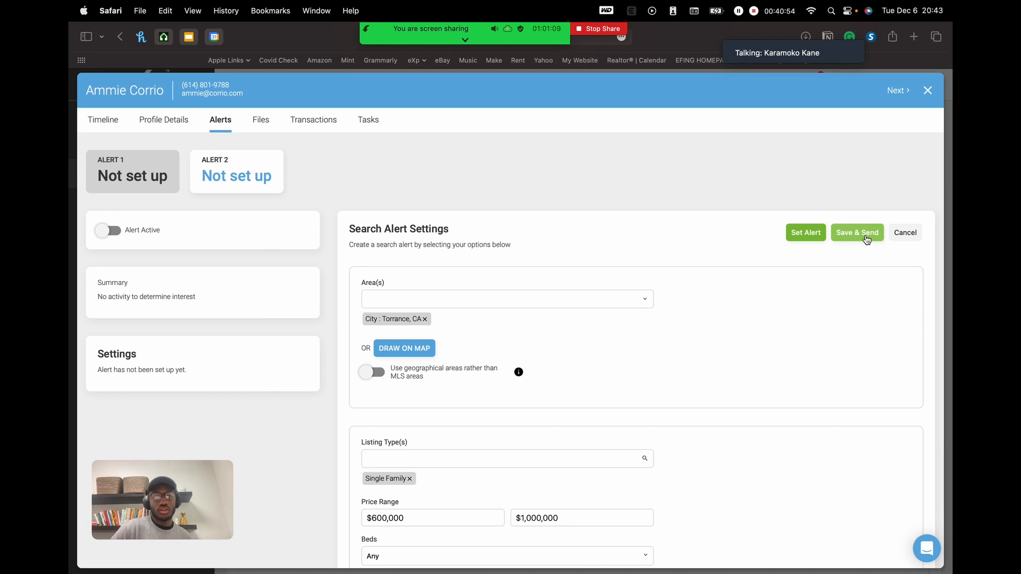
{"action": "scroll", "coordinate": [763, 364], "scroll_direction": "down", "scroll_amount": 10}
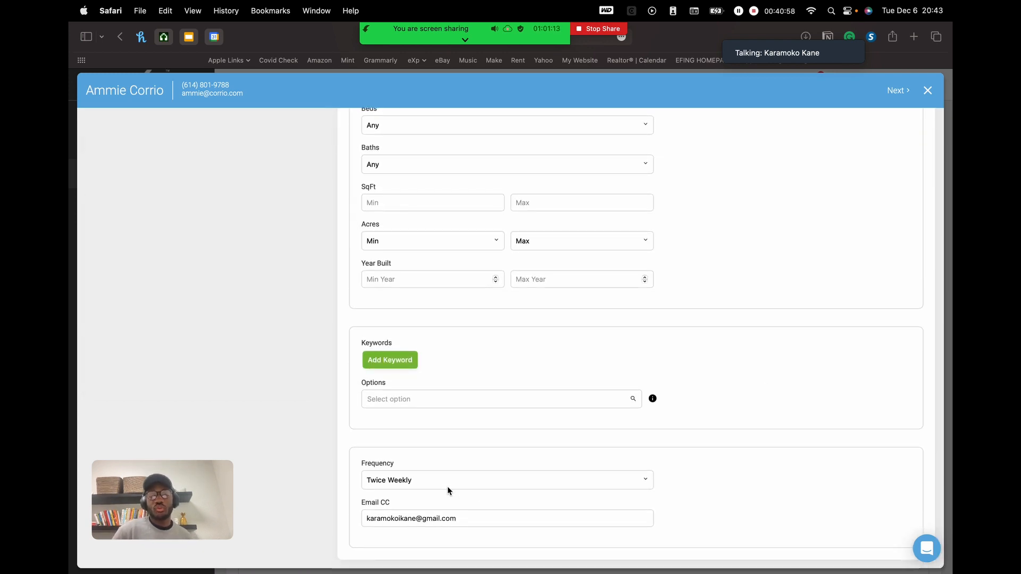
{"action": "scroll", "coordinate": [448, 490], "scroll_direction": "up", "scroll_amount": 10}
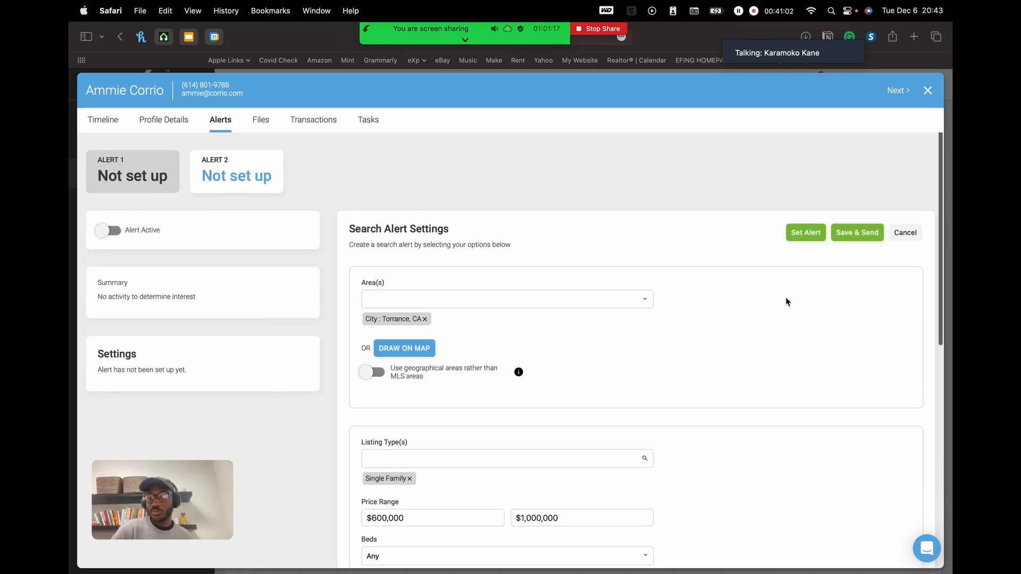
{"action": "left_click", "coordinate": [858, 235]}
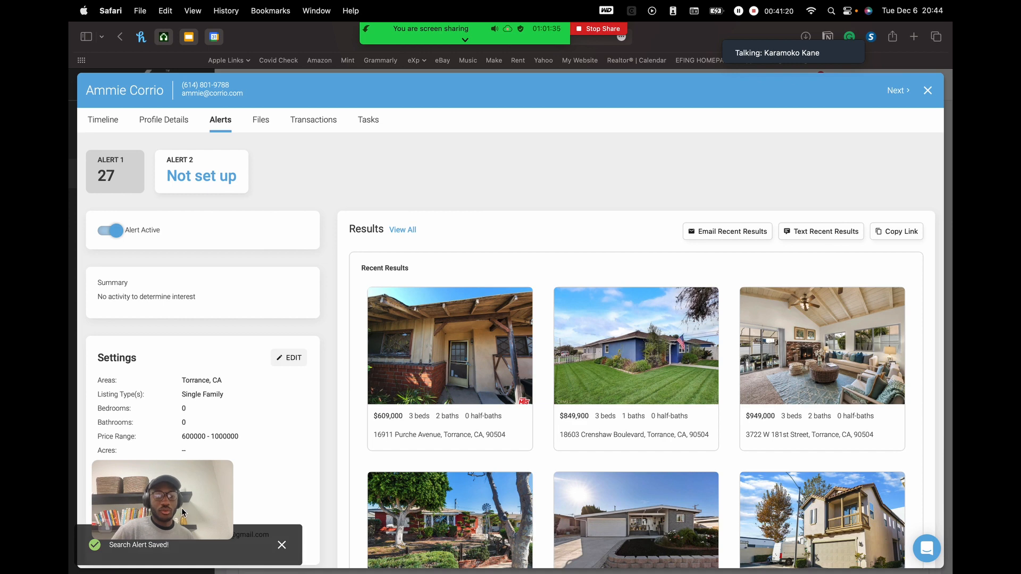
- Review Alert 1's 27 matching listings and its settings summary
{"action": "left_click_drag", "start_coordinate": [181, 512], "coordinate": [779, 132]}
{"action": "scroll", "coordinate": [556, 242], "scroll_direction": "down", "scroll_amount": 1}
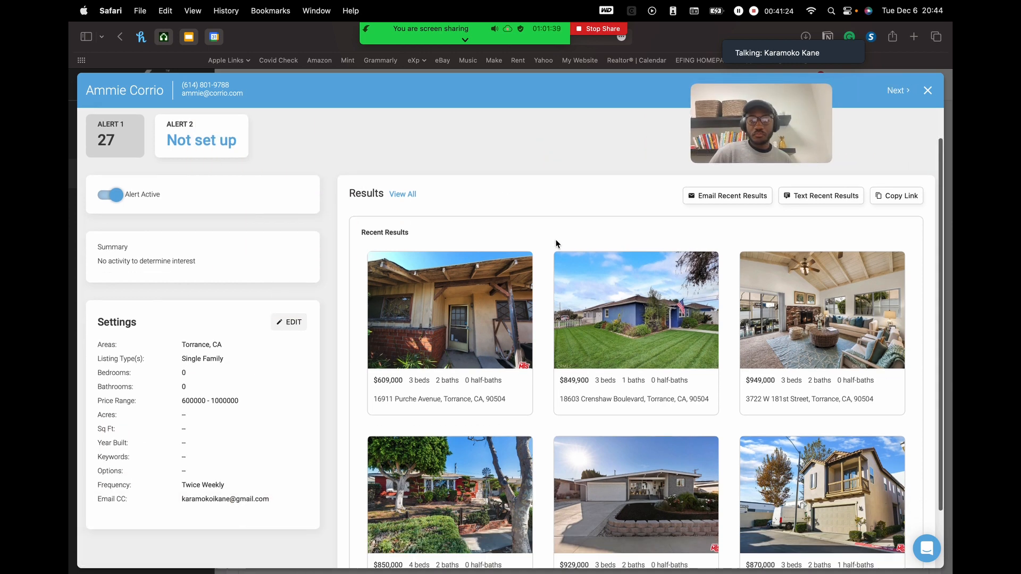
{"action": "scroll", "coordinate": [556, 244], "scroll_direction": "up", "scroll_amount": 1}
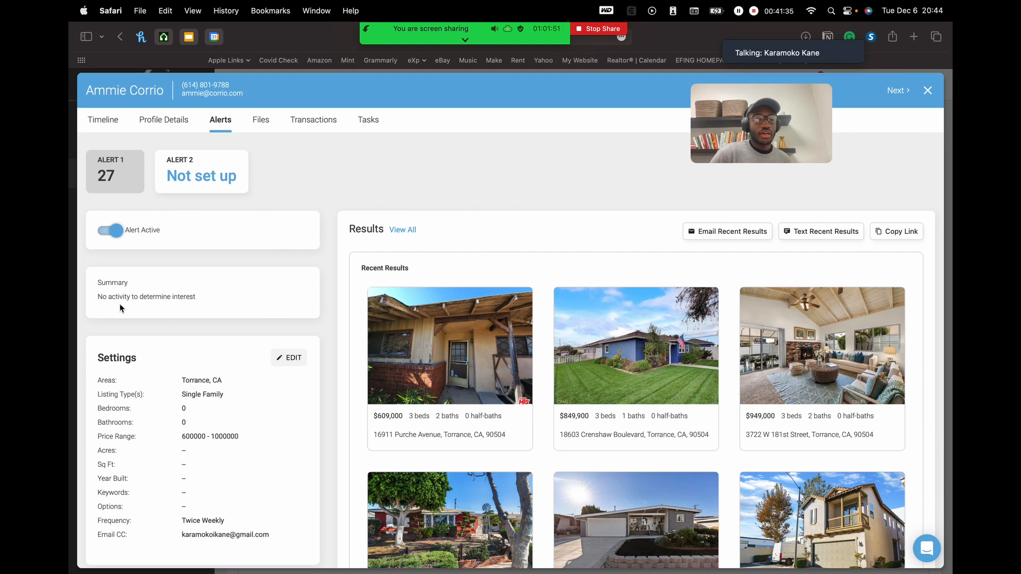
{"action": "scroll", "coordinate": [187, 303], "scroll_direction": "down", "scroll_amount": 1}
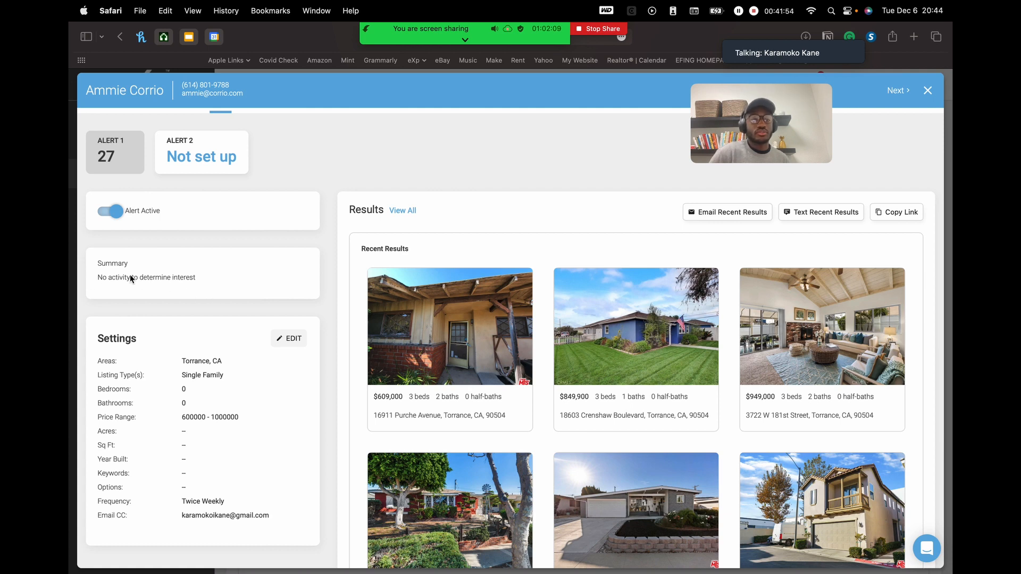
{"action": "scroll", "coordinate": [150, 283], "scroll_direction": "down", "scroll_amount": 3}
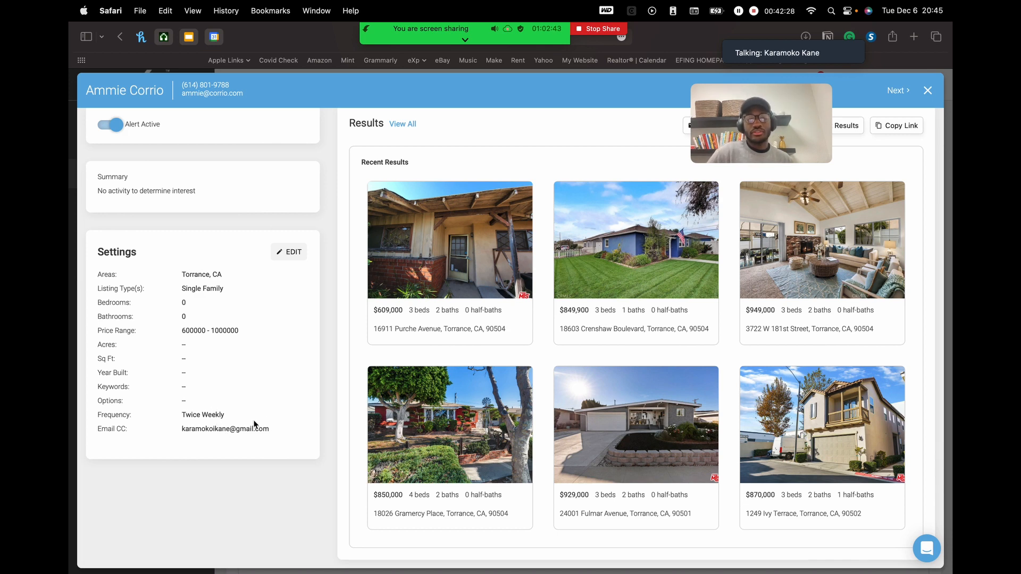
{"action": "scroll", "coordinate": [283, 350], "scroll_direction": "up", "scroll_amount": 3}
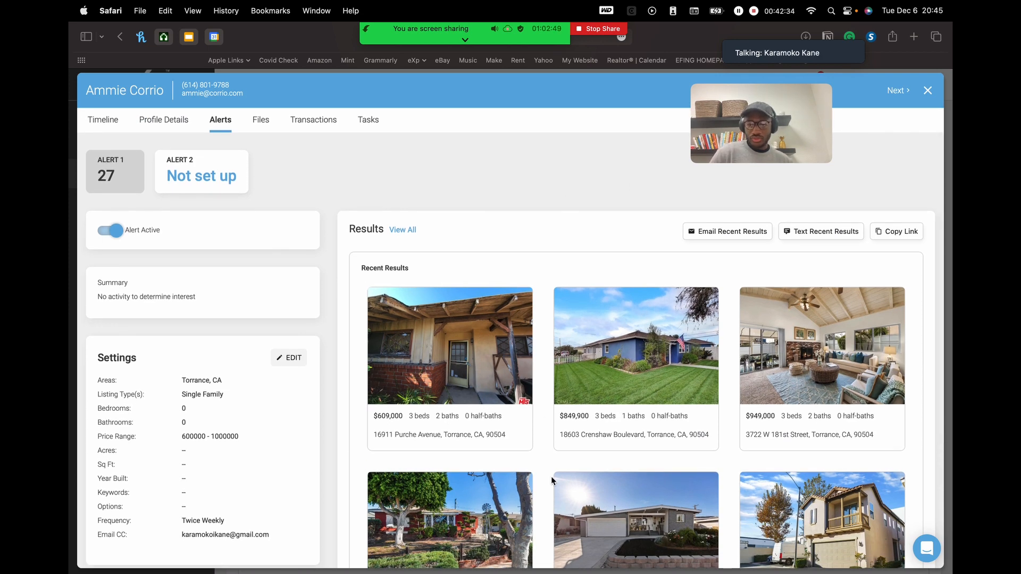
{"action": "scroll", "coordinate": [551, 480], "scroll_direction": "down", "scroll_amount": 2}
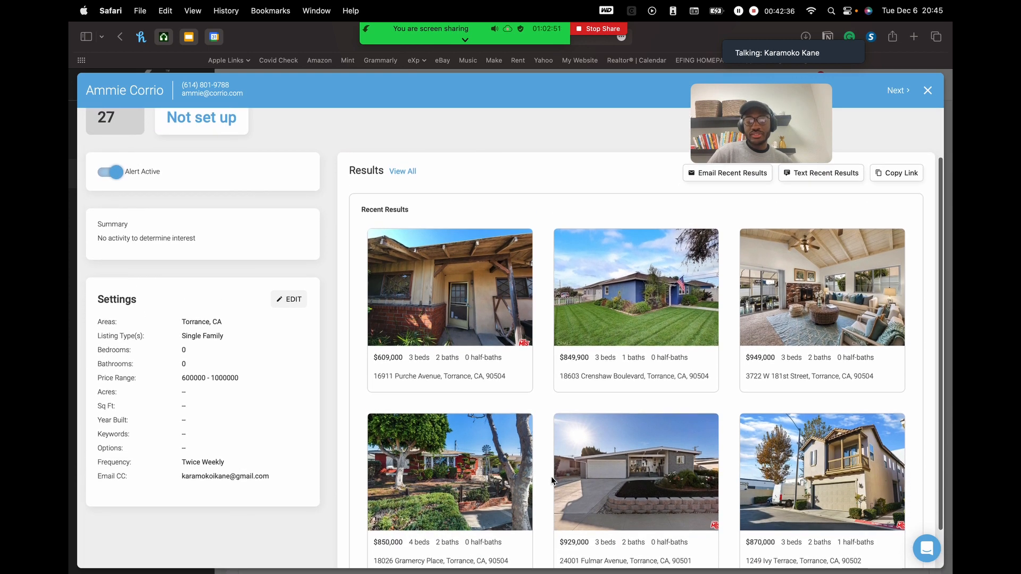
{"action": "scroll", "coordinate": [551, 480], "scroll_direction": "up", "scroll_amount": 1}
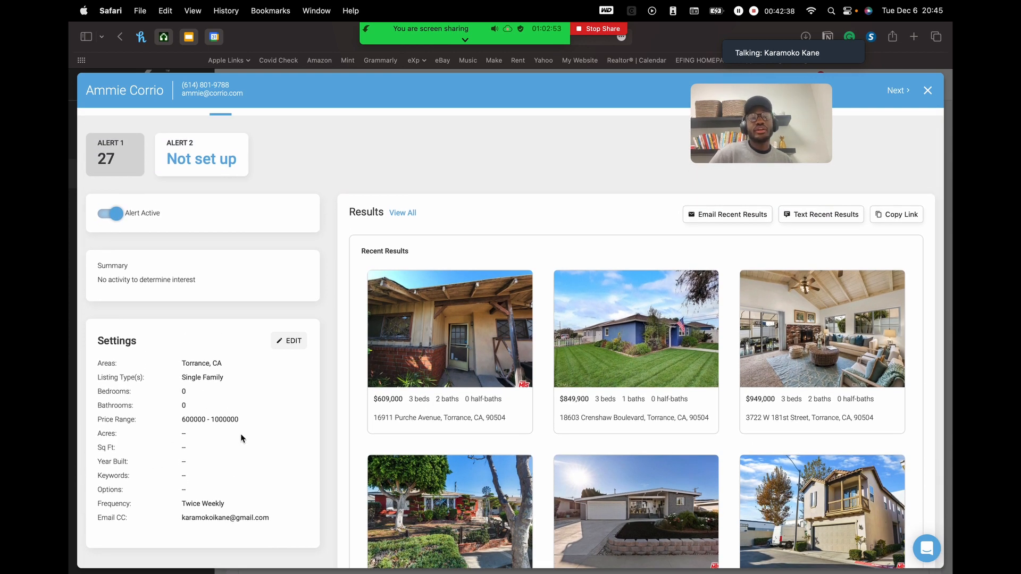
{"action": "scroll", "coordinate": [670, 246], "scroll_direction": "down", "scroll_amount": 2}
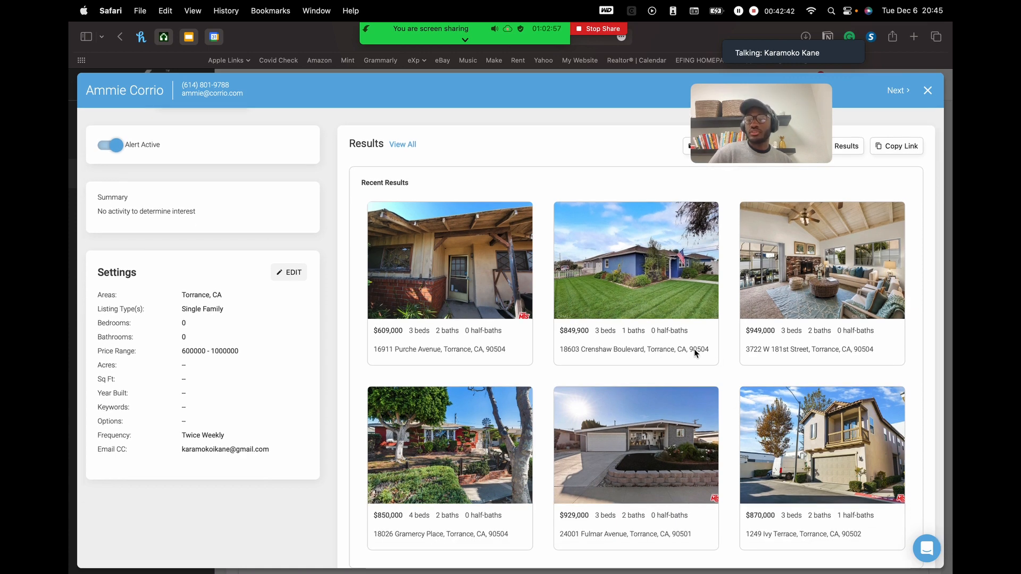
{"action": "scroll", "coordinate": [713, 350], "scroll_direction": "up", "scroll_amount": 2}
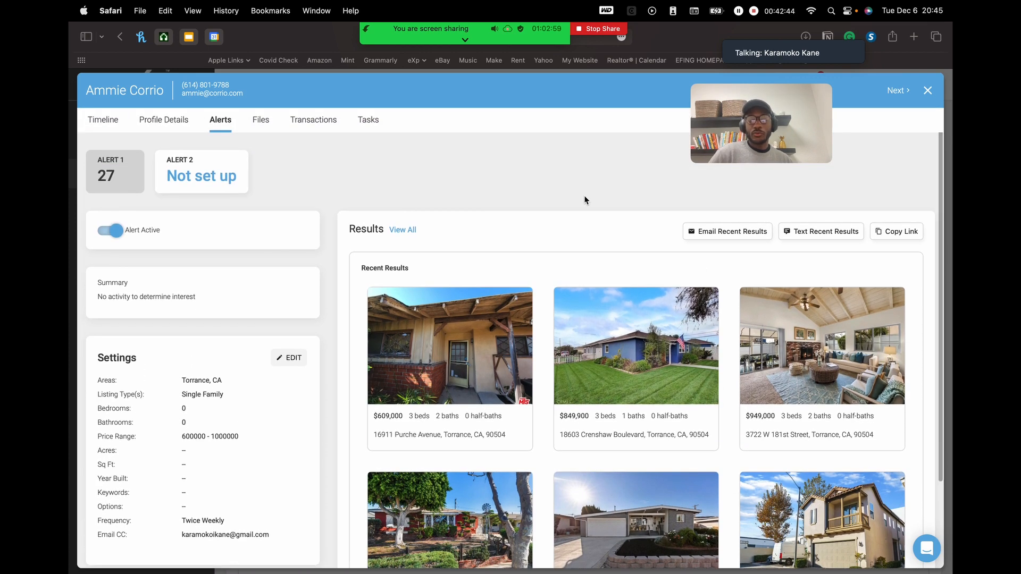
- Show all 27 Torrance alert results on the map listings page, then return to kvCORE
{"action": "left_click", "coordinate": [410, 231]}
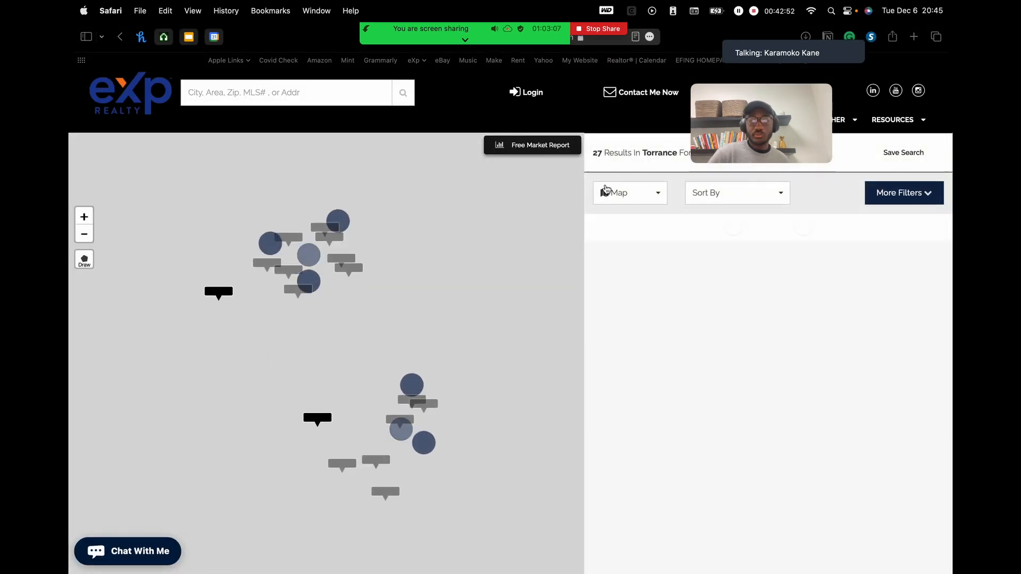
{"action": "mouse_move", "coordinate": [660, 271]}
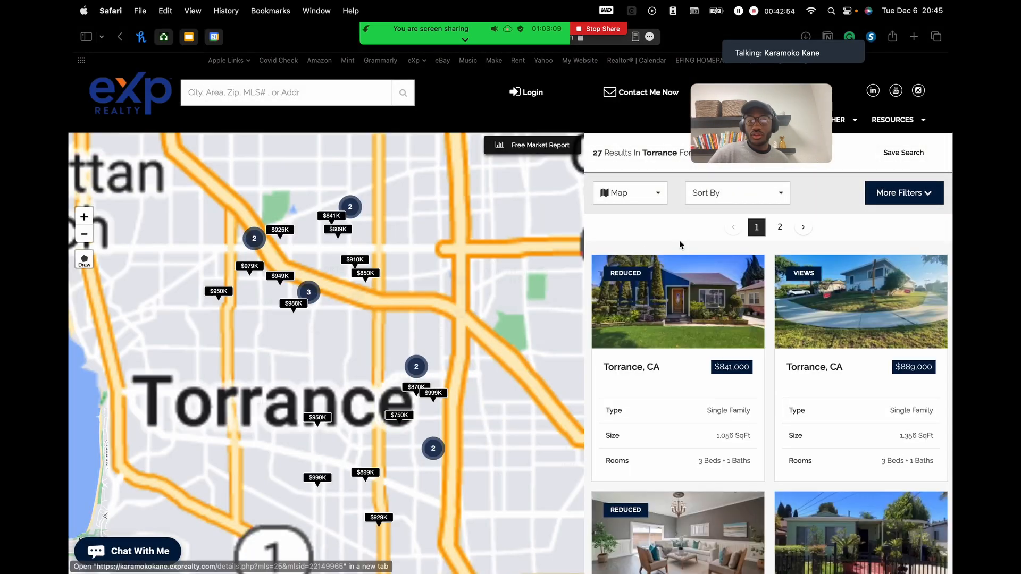
{"action": "left_click_drag", "start_coordinate": [764, 120], "coordinate": [445, 232]}
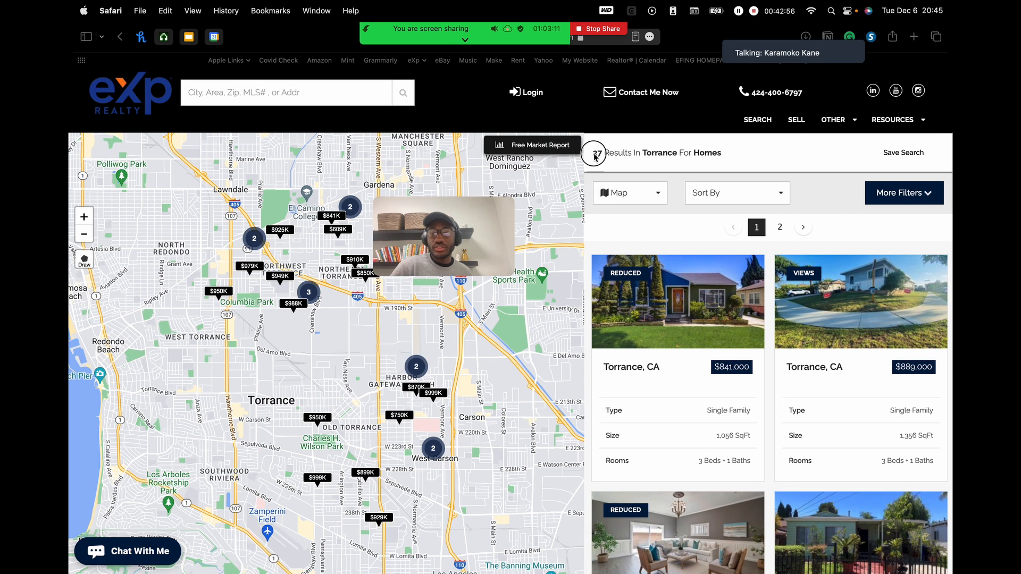
{"action": "double_click", "coordinate": [597, 154]}
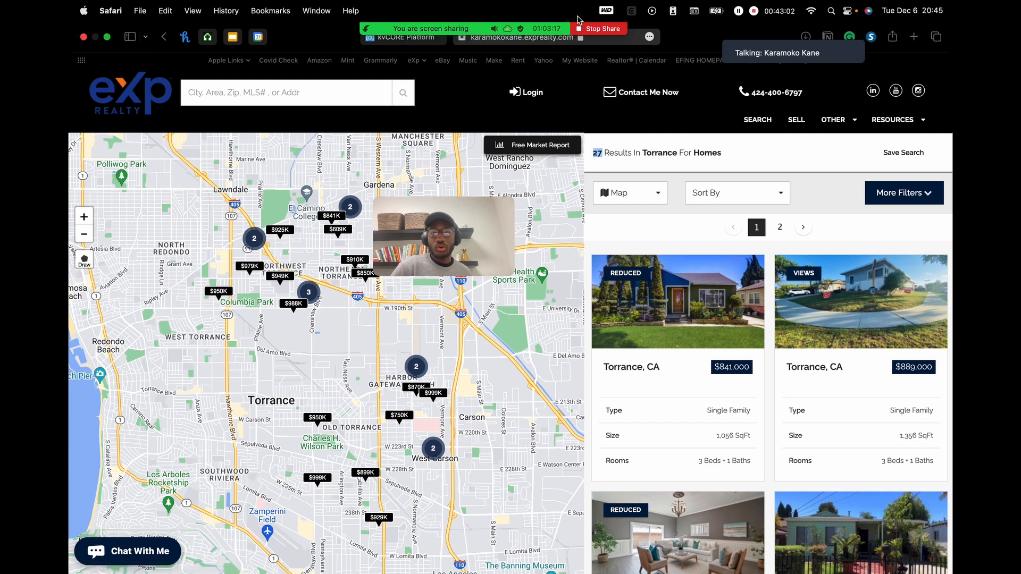
{"action": "mouse_move", "coordinate": [775, 33]}
{"action": "left_click_drag", "start_coordinate": [779, 35], "coordinate": [798, 102]}
{"action": "left_click", "coordinate": [399, 37]}
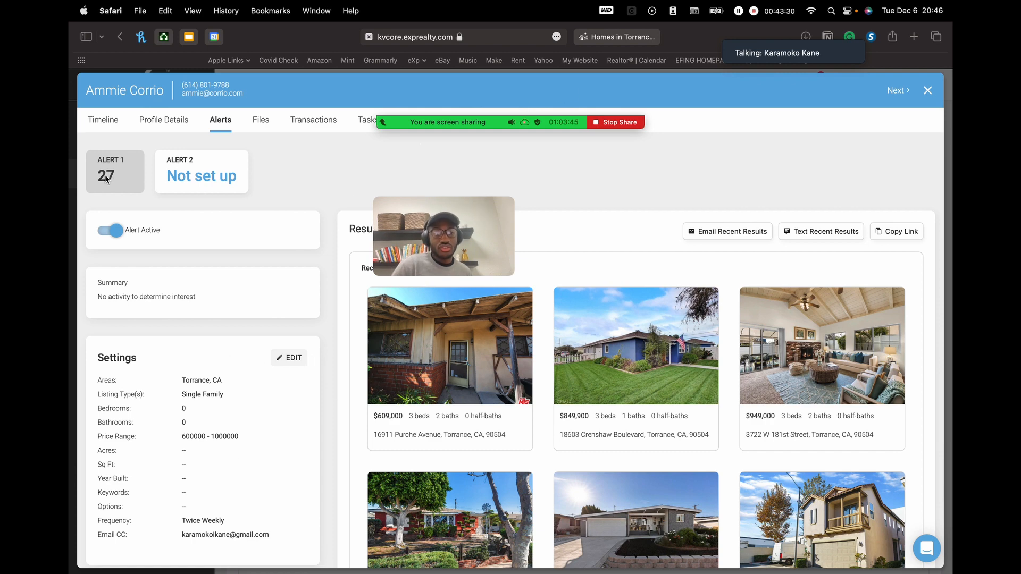
{"action": "left_click", "coordinate": [617, 37]}
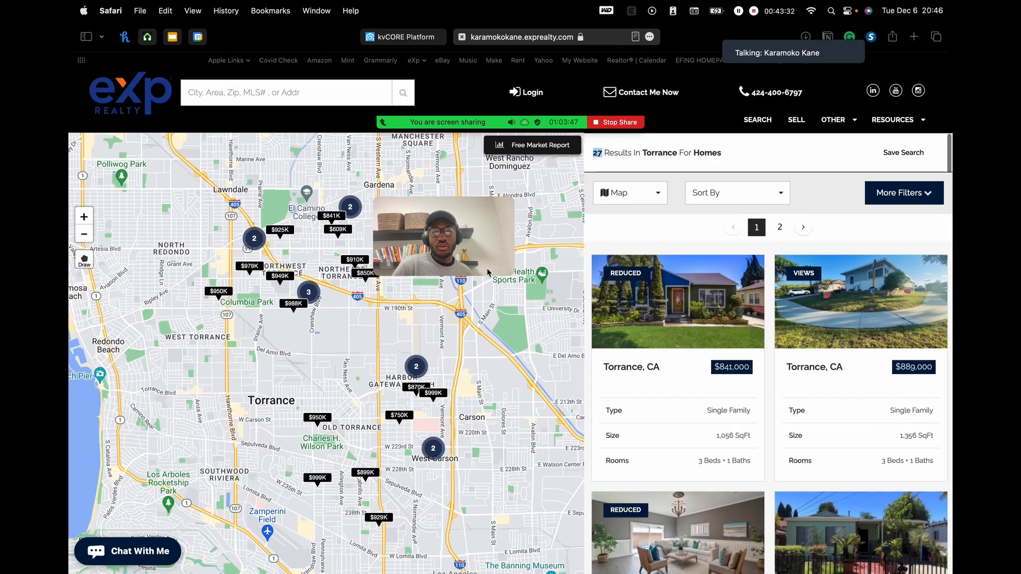
{"action": "mouse_move", "coordinate": [649, 106]}
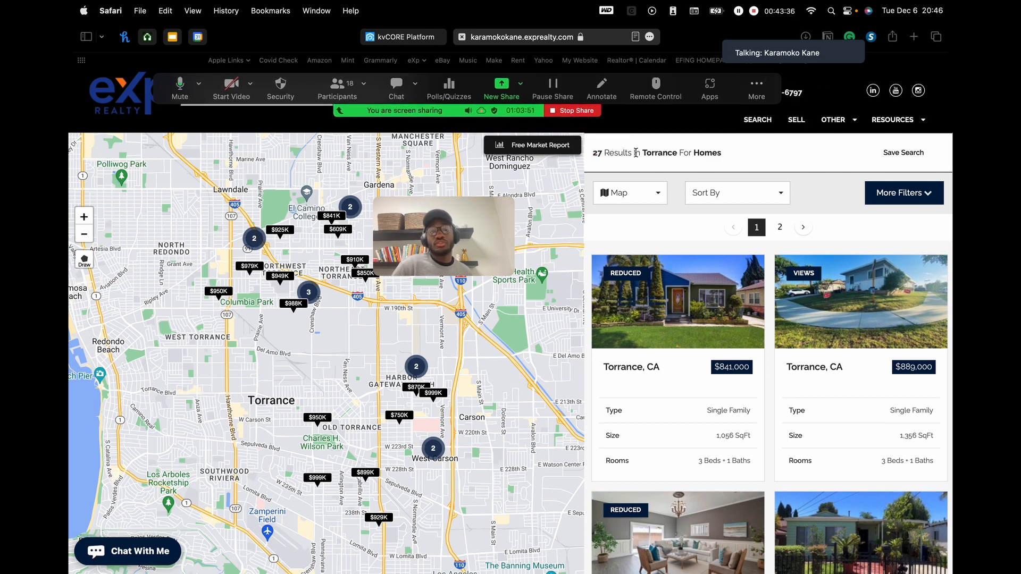
{"action": "scroll", "coordinate": [775, 383], "scroll_direction": "down", "scroll_amount": 3}
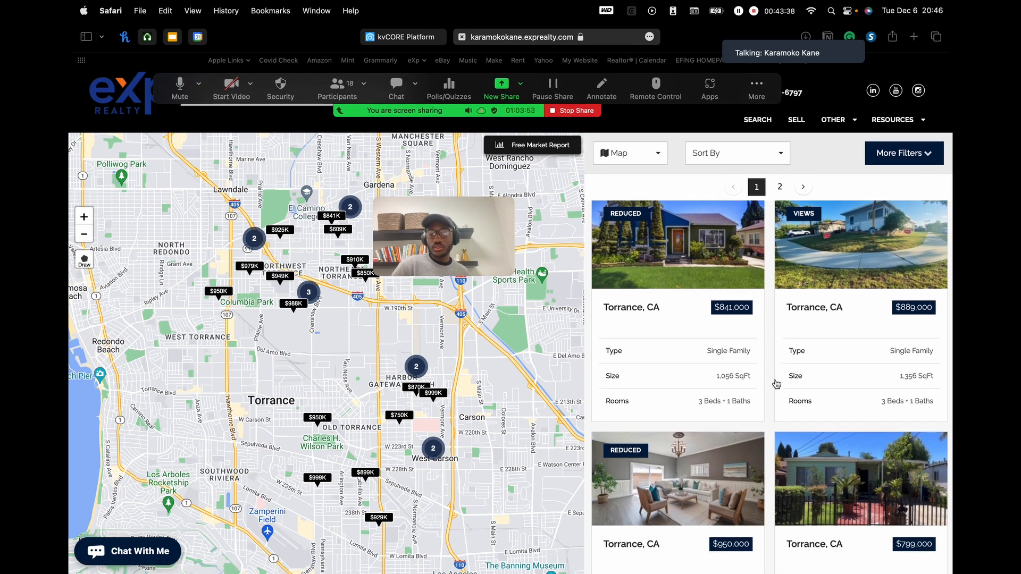
{"action": "scroll", "coordinate": [770, 338], "scroll_direction": "down", "scroll_amount": 7}
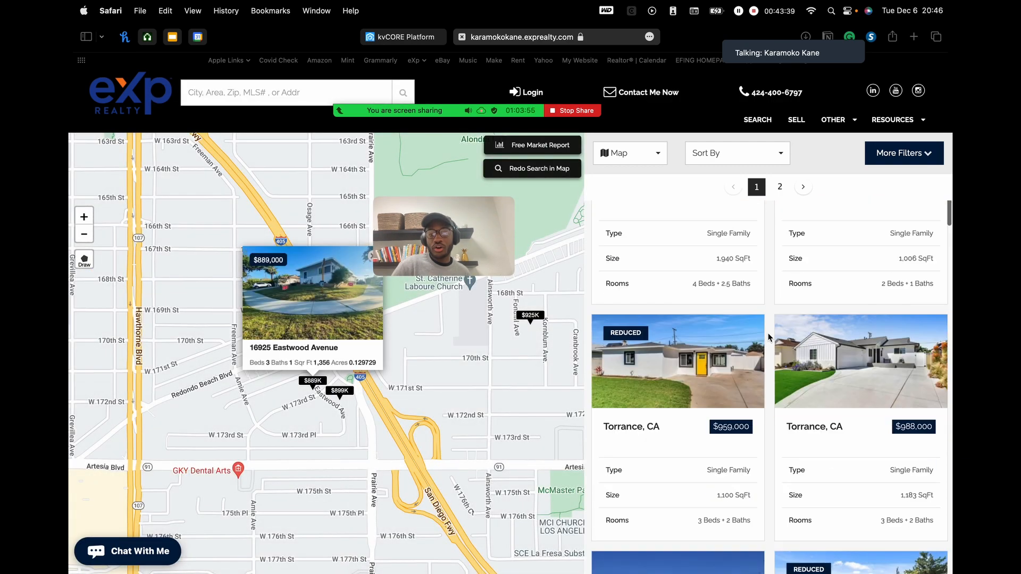
{"action": "scroll", "coordinate": [768, 333], "scroll_direction": "down", "scroll_amount": 5}
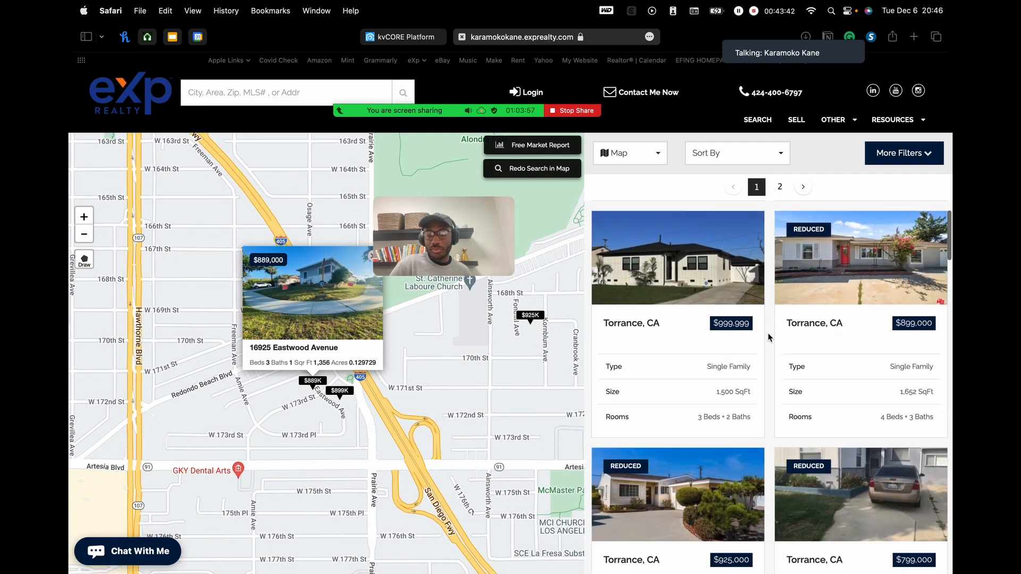
{"action": "scroll", "coordinate": [806, 456], "scroll_direction": "down", "scroll_amount": 8}
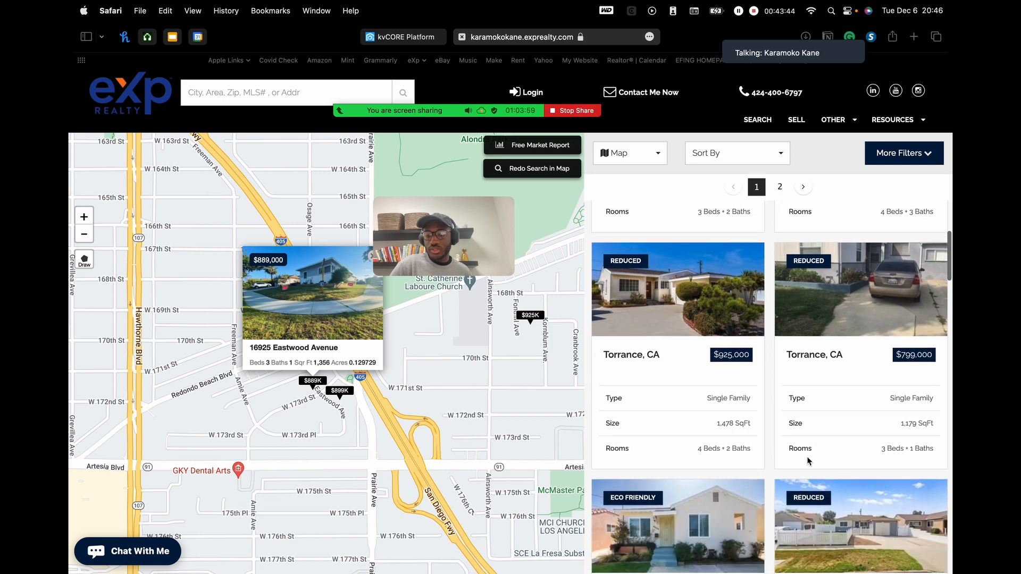
{"action": "scroll", "coordinate": [806, 456], "scroll_direction": "down", "scroll_amount": 10}
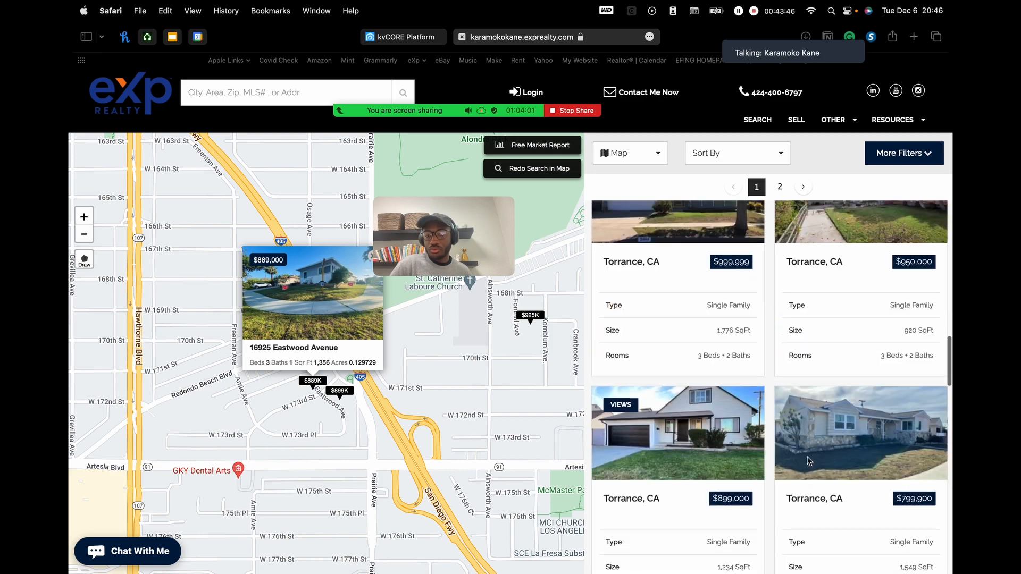
{"action": "scroll", "coordinate": [808, 461], "scroll_direction": "down", "scroll_amount": 10}
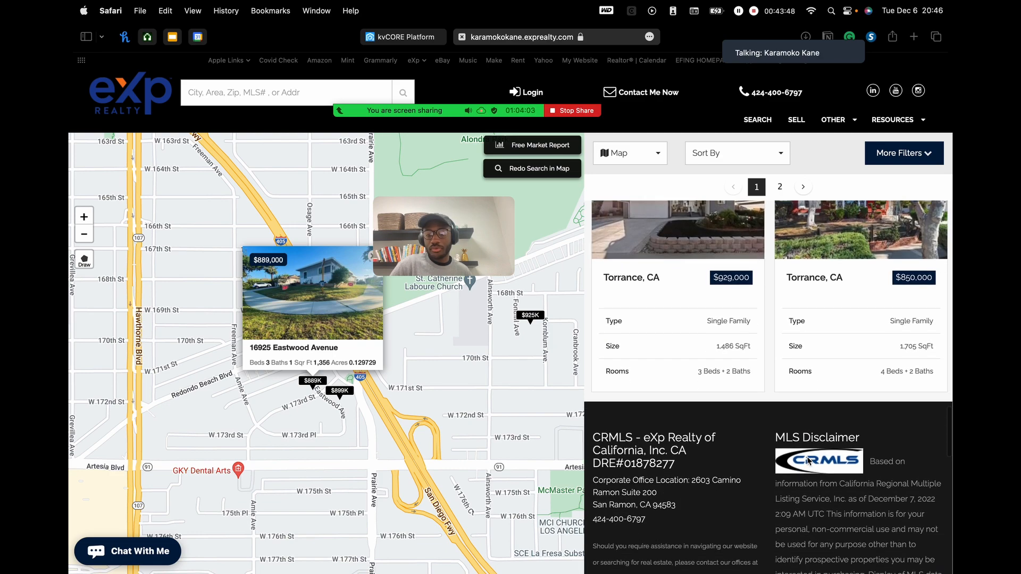
{"action": "scroll", "coordinate": [809, 461], "scroll_direction": "up", "scroll_amount": 20}
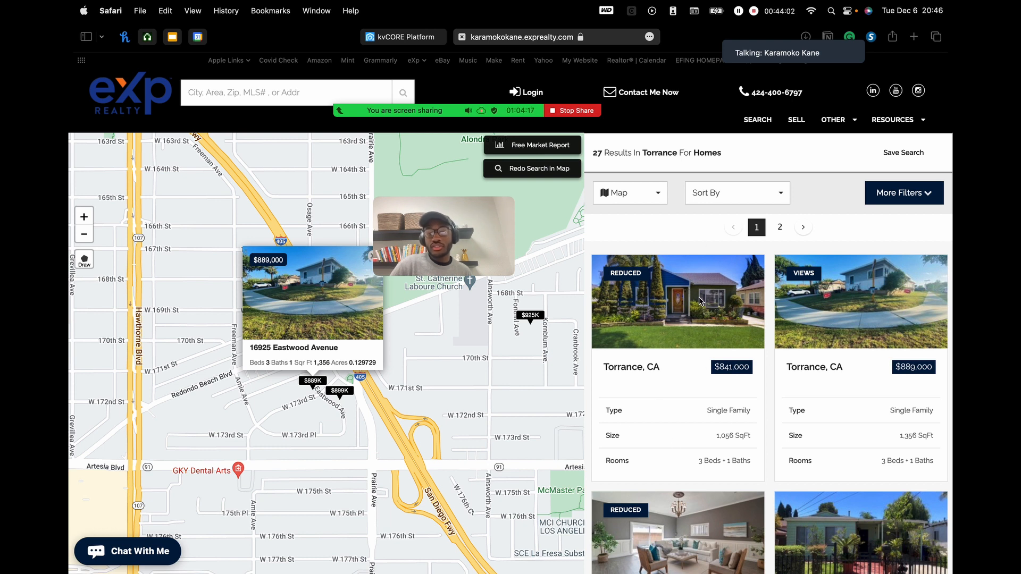
{"action": "mouse_move", "coordinate": [660, 295]}
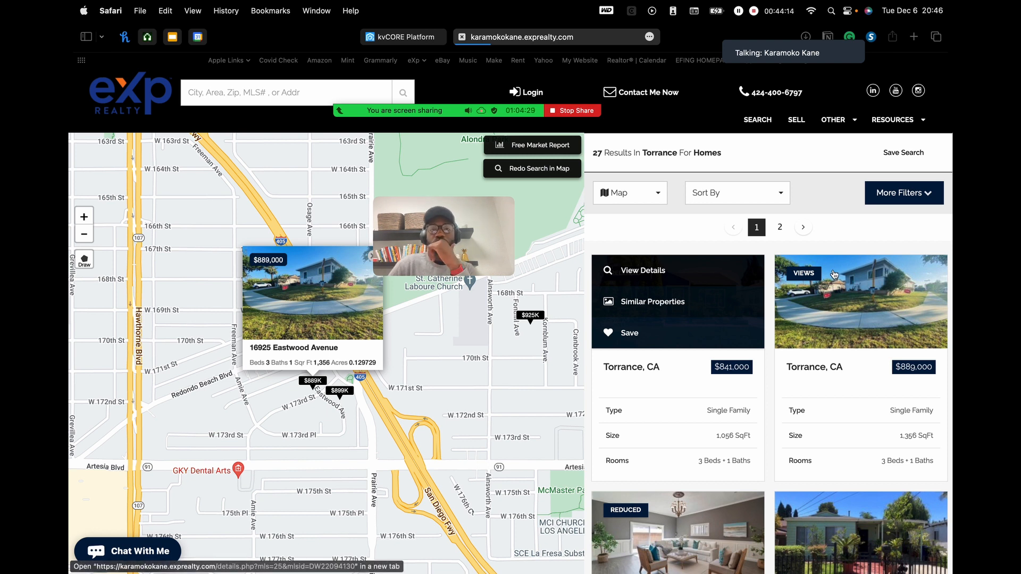
{"action": "mouse_move", "coordinate": [526, 102]}
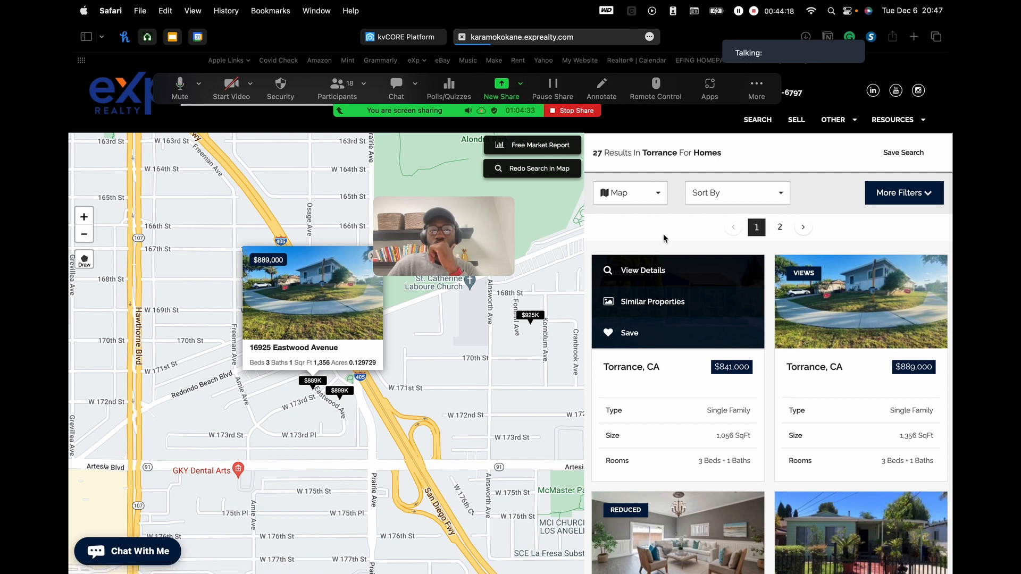
{"action": "left_click", "coordinate": [664, 302]}
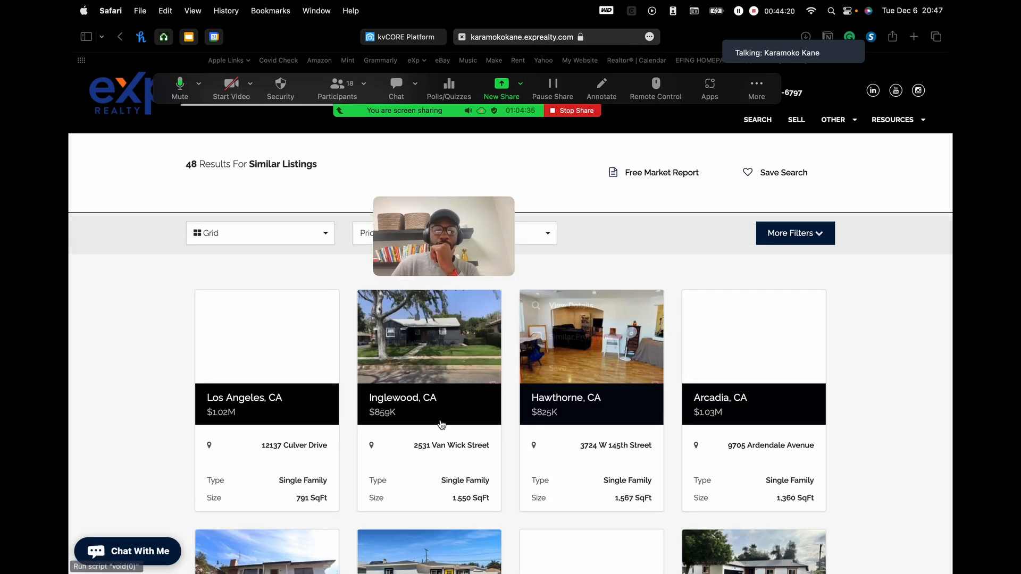
{"action": "left_click", "coordinate": [270, 305]}
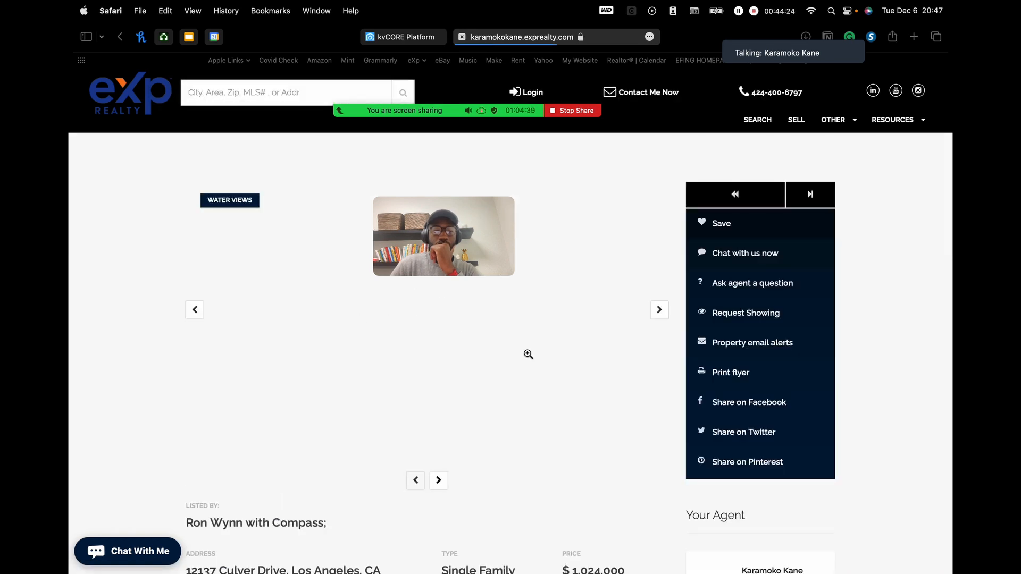
{"action": "left_click_drag", "start_coordinate": [450, 246], "coordinate": [518, 154]}
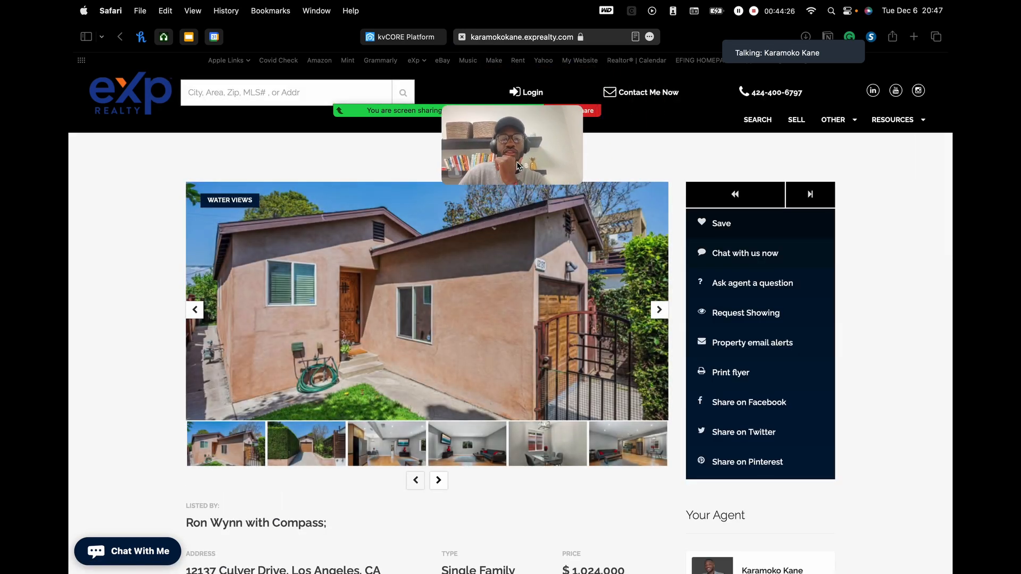
{"action": "left_click", "coordinate": [659, 310]}
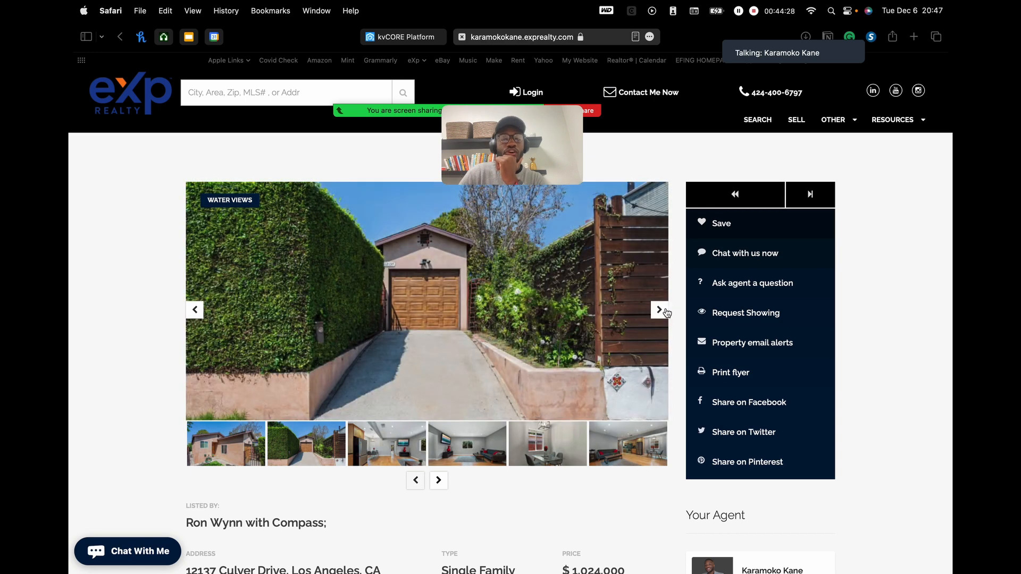
{"action": "left_click", "coordinate": [664, 313]}
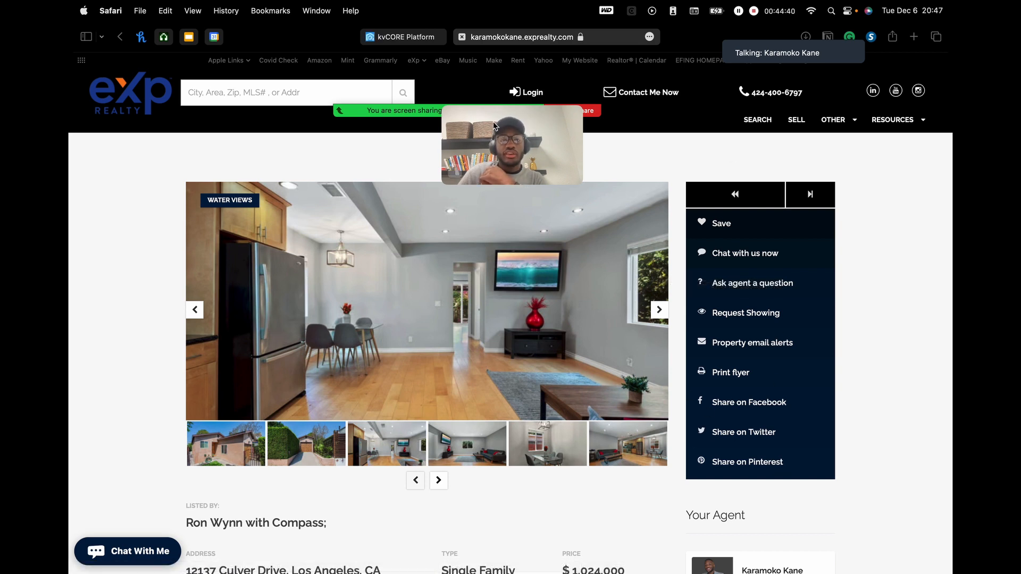
{"action": "left_click_drag", "start_coordinate": [484, 143], "coordinate": [353, 133]}
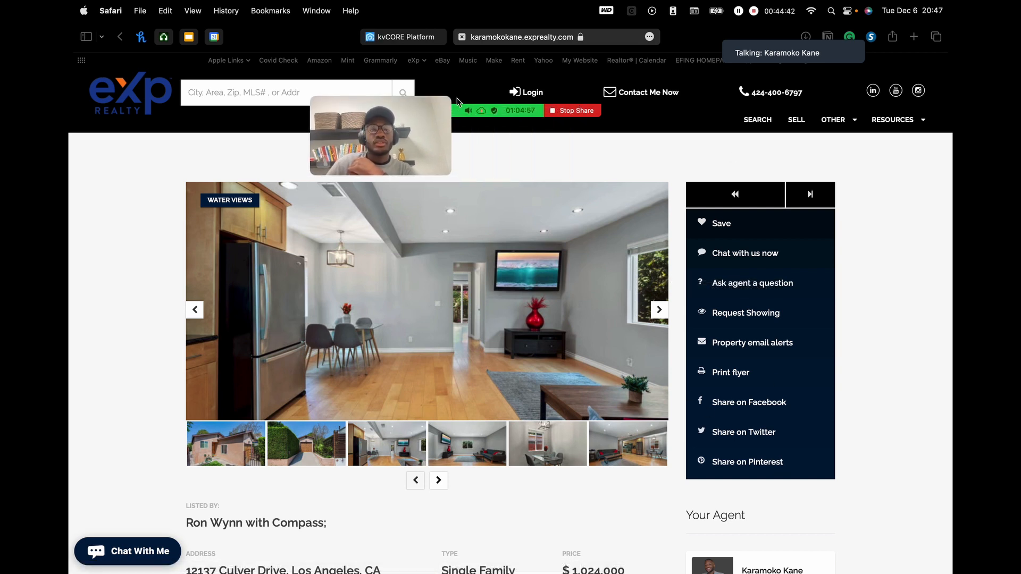
{"action": "left_click", "coordinate": [418, 40]}
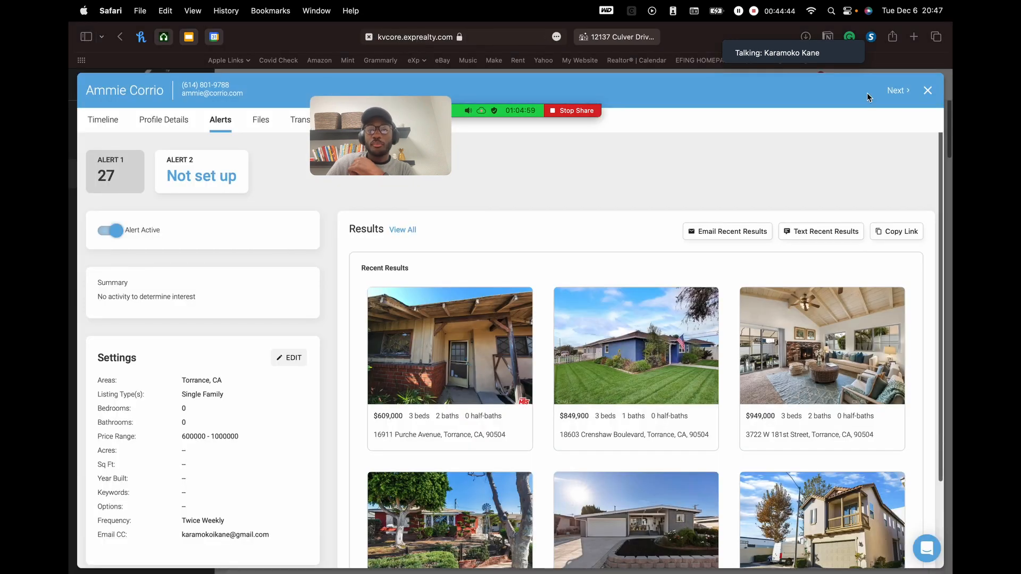
- Close the contact record and scroll the Dashboard's recent lead activity cards
{"action": "left_click", "coordinate": [928, 91]}
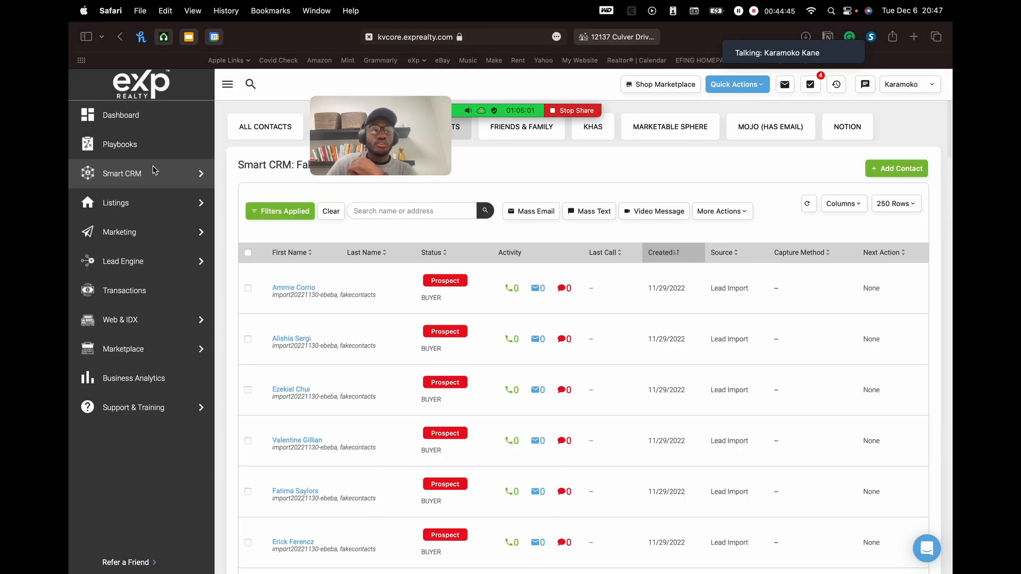
{"action": "left_click", "coordinate": [120, 119]}
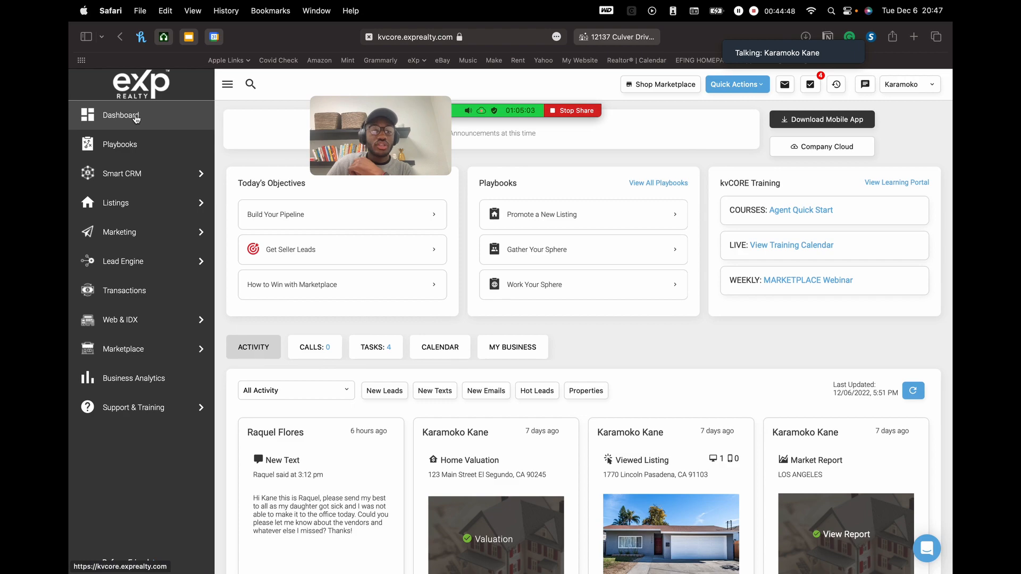
{"action": "scroll", "coordinate": [549, 283], "scroll_direction": "down", "scroll_amount": 10}
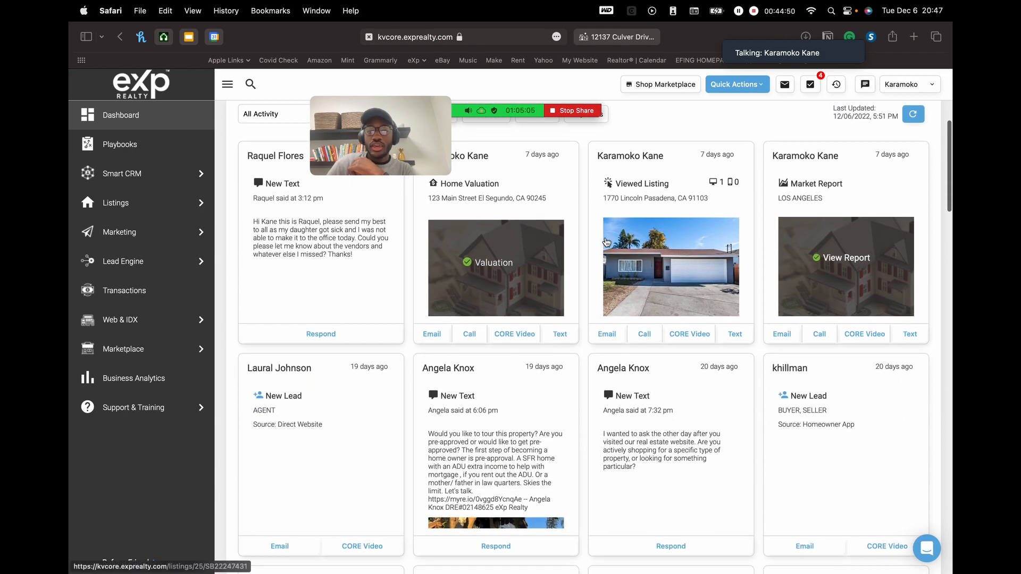
{"action": "scroll", "coordinate": [679, 340], "scroll_direction": "down", "scroll_amount": 5}
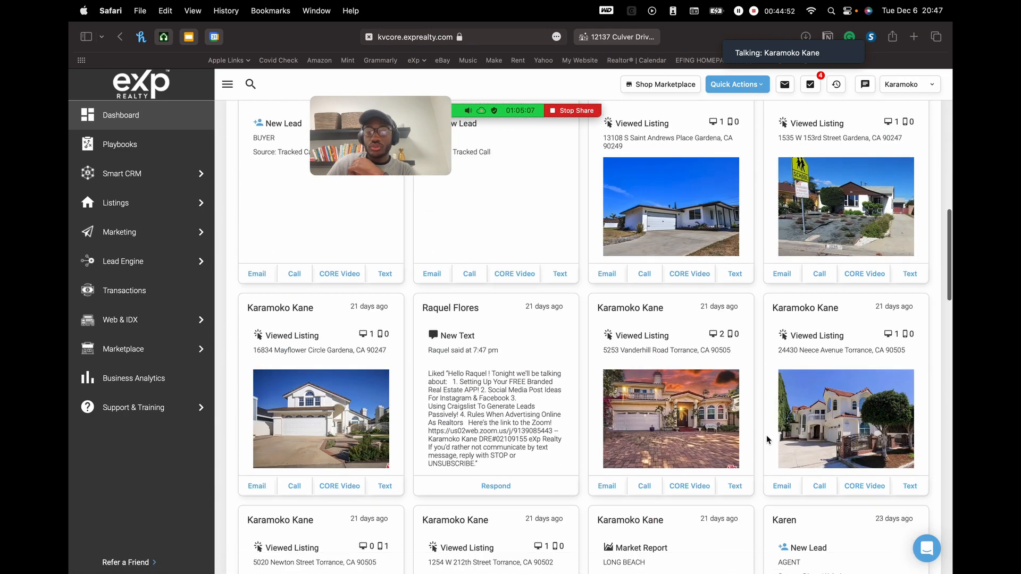
{"action": "scroll", "coordinate": [706, 413], "scroll_direction": "down", "scroll_amount": 9}
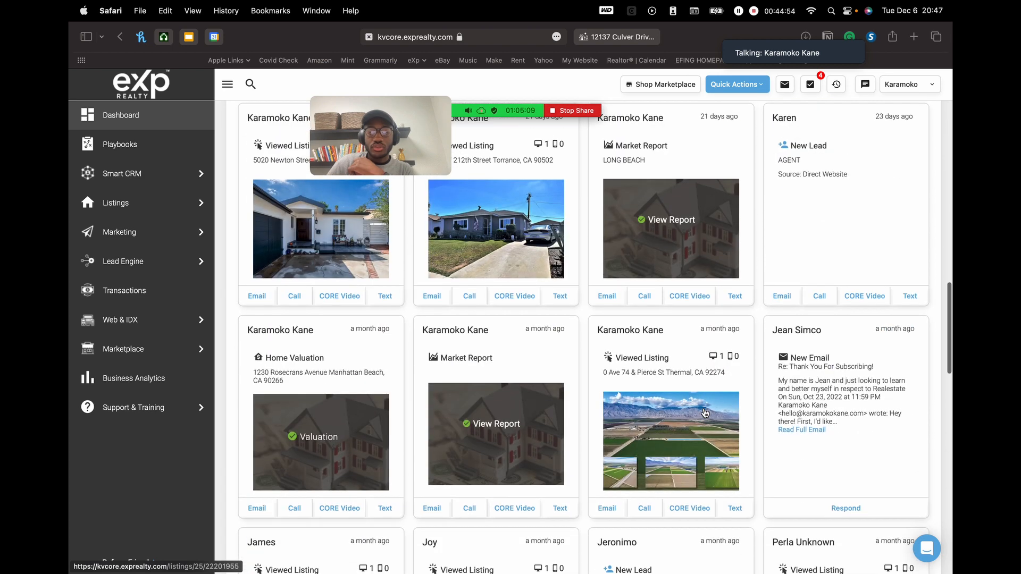
{"action": "scroll", "coordinate": [705, 414], "scroll_direction": "down", "scroll_amount": 3}
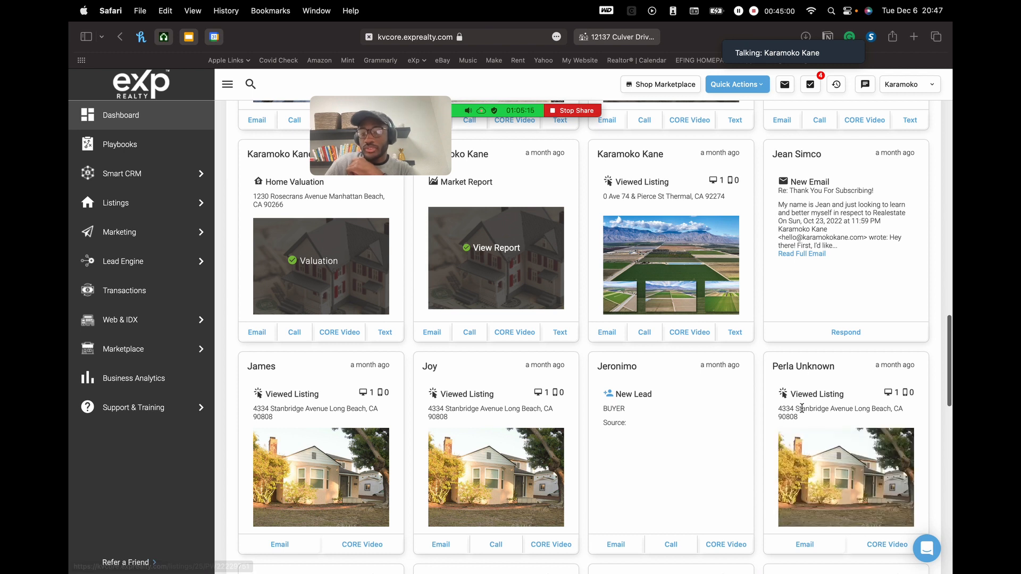
- Highlight the Viewed Listing label on a lead's activity card, then scroll back up
{"action": "left_click_drag", "start_coordinate": [791, 394], "coordinate": [831, 394]}
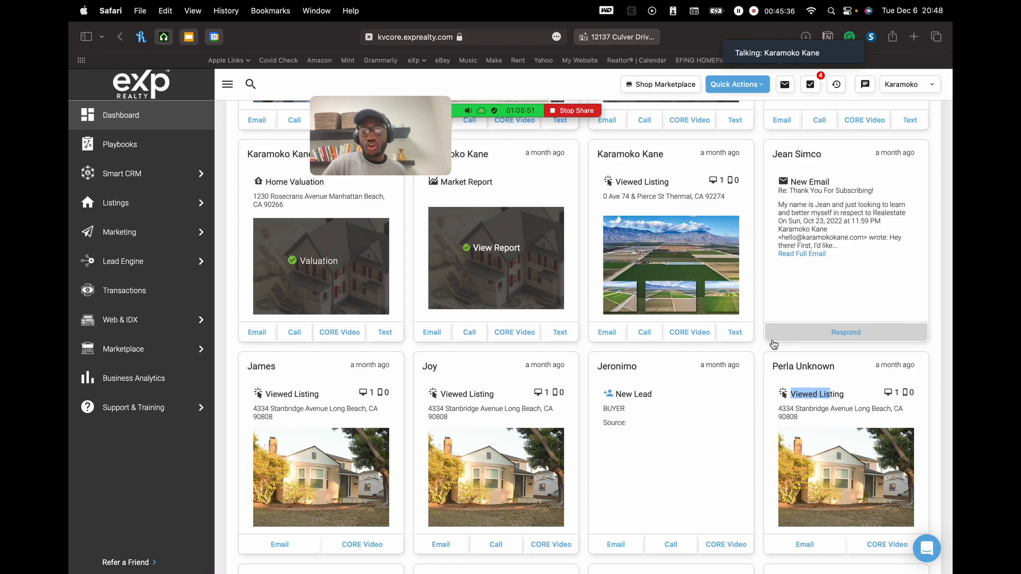
{"action": "left_click", "coordinate": [760, 349]}
{"action": "scroll", "coordinate": [760, 349], "scroll_direction": "up", "scroll_amount": 3}
{"action": "scroll", "coordinate": [761, 349], "scroll_direction": "up", "scroll_amount": 3}
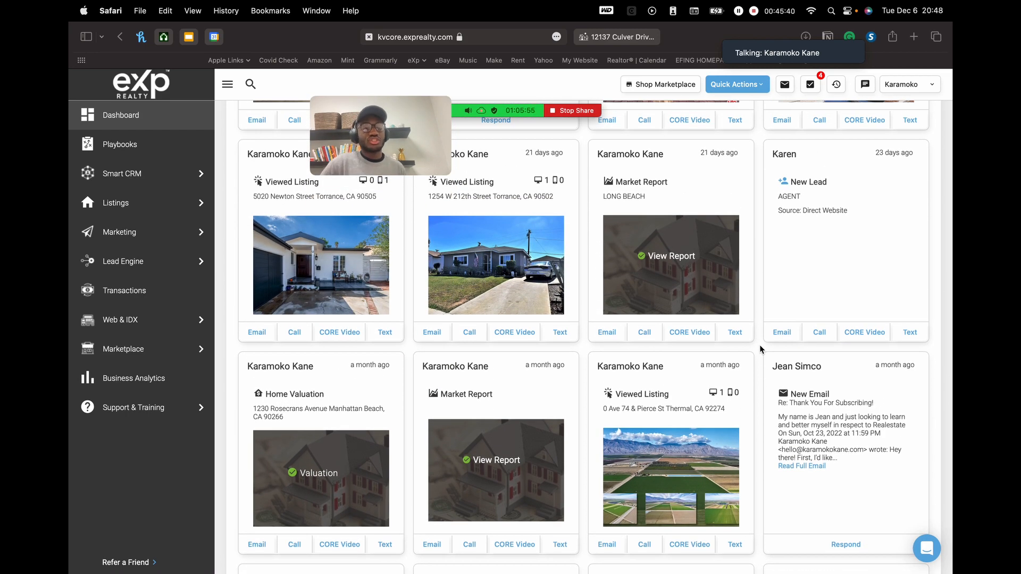
{"action": "scroll", "coordinate": [761, 350], "scroll_direction": "up", "scroll_amount": 10}
{"action": "scroll", "coordinate": [760, 350], "scroll_direction": "down", "scroll_amount": 1}
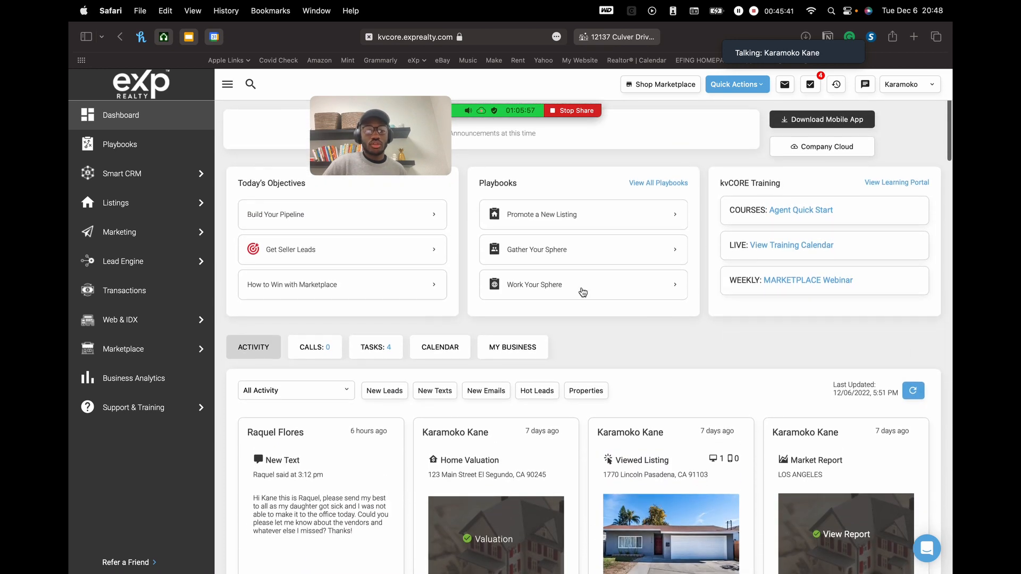
- Open the first prospect in Smart CRM's FakeContacts group and view its alert results
{"action": "left_click", "coordinate": [132, 179]}
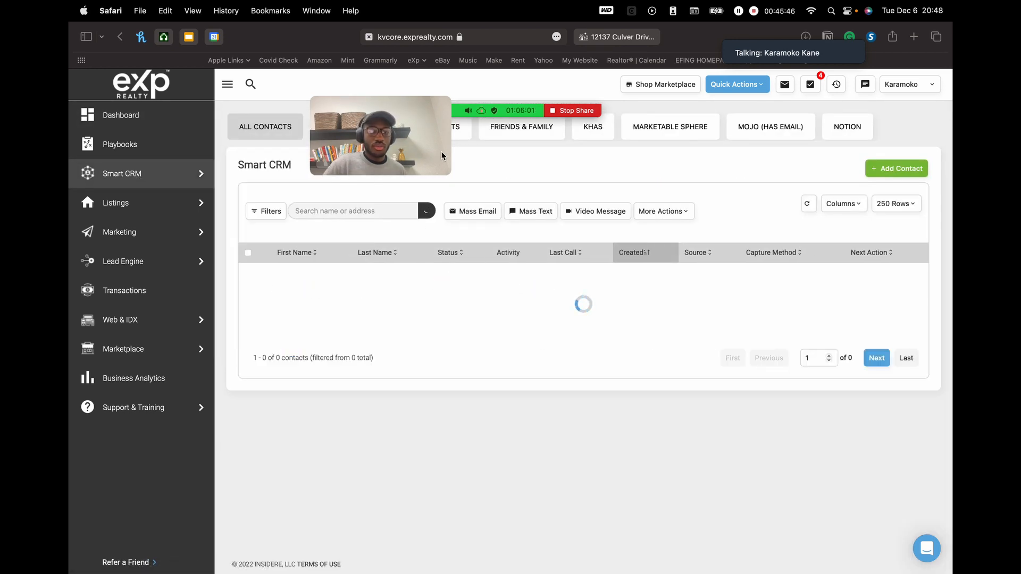
{"action": "left_click_drag", "start_coordinate": [422, 115], "coordinate": [479, 217]}
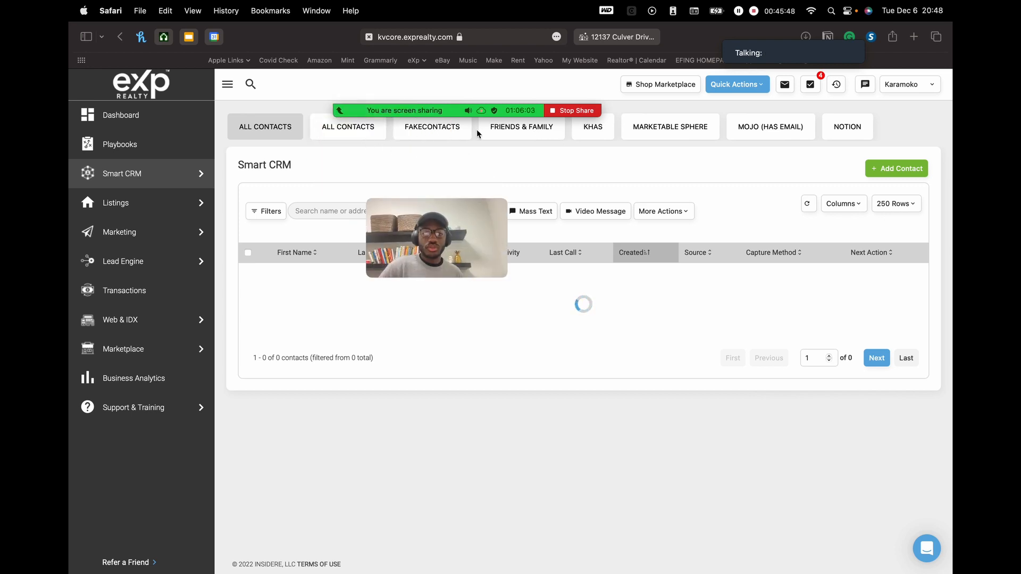
{"action": "left_click", "coordinate": [433, 126]}
{"action": "left_click_drag", "start_coordinate": [468, 242], "coordinate": [846, 102]}
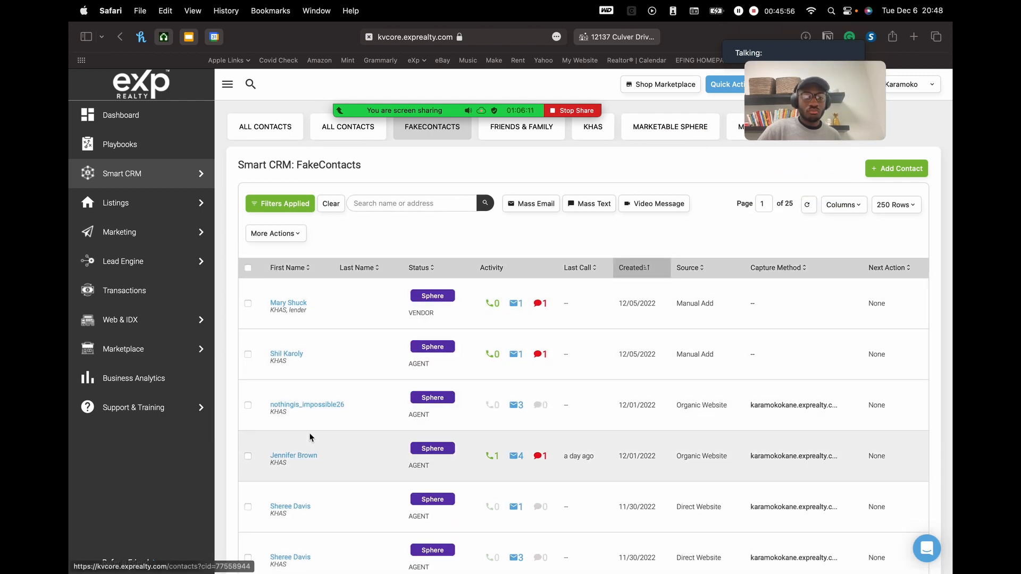
{"action": "scroll", "coordinate": [340, 392], "scroll_direction": "down", "scroll_amount": 3}
{"action": "scroll", "coordinate": [341, 392], "scroll_direction": "down", "scroll_amount": 3}
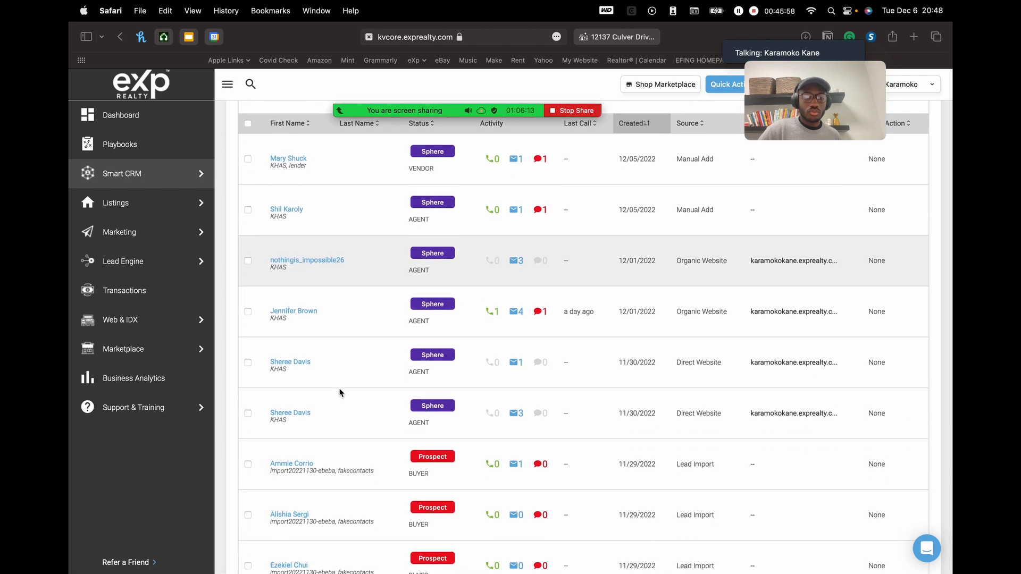
{"action": "left_click", "coordinate": [287, 427]}
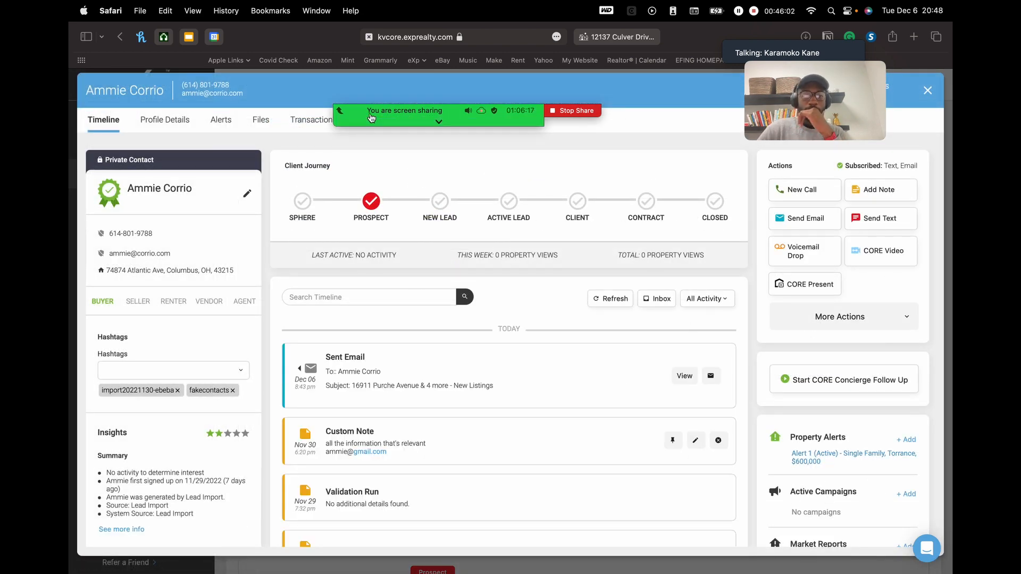
{"action": "left_click", "coordinate": [222, 122]}
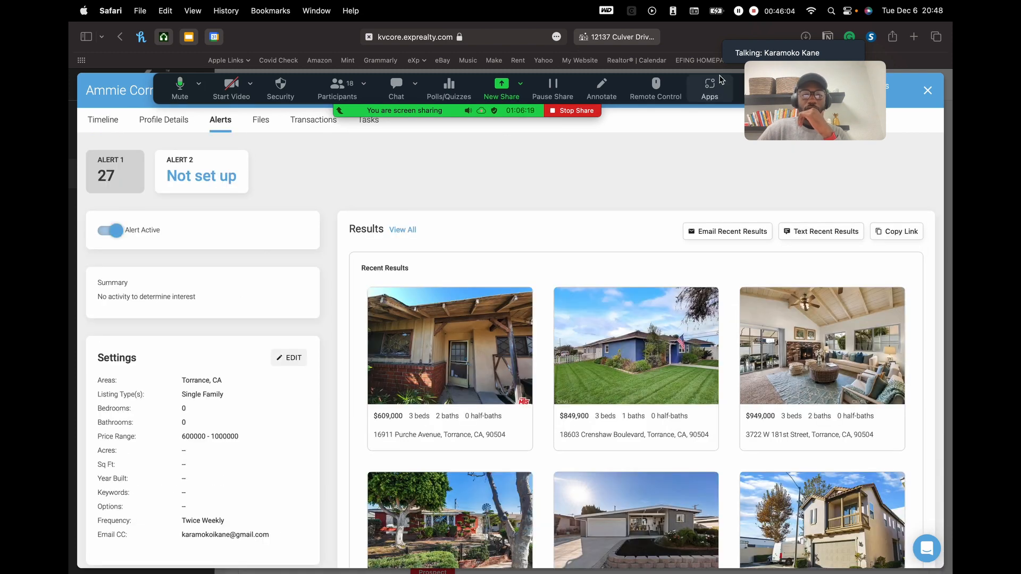
- Select the empty Alert 2 card to bring up a blank Search Alert Settings form
{"action": "left_click_drag", "start_coordinate": [758, 126], "coordinate": [813, 198]}
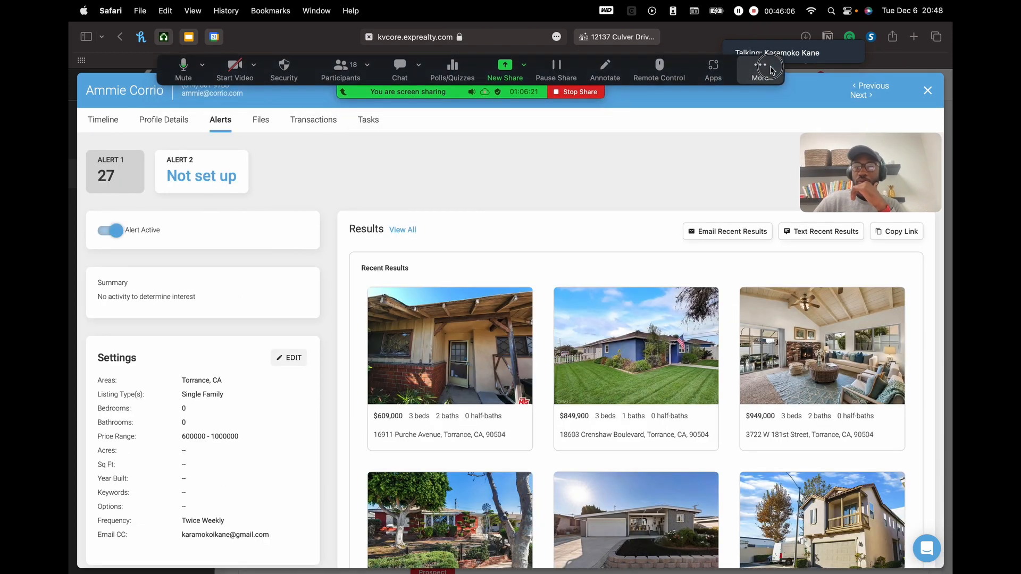
{"action": "scroll", "coordinate": [591, 238], "scroll_direction": "down", "scroll_amount": 3}
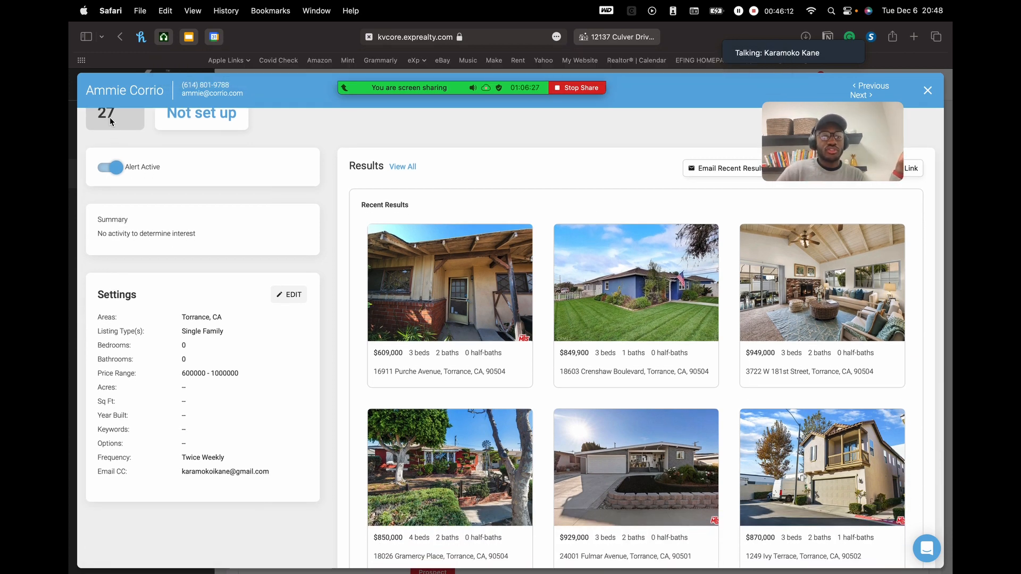
{"action": "scroll", "coordinate": [113, 116], "scroll_direction": "up", "scroll_amount": 2}
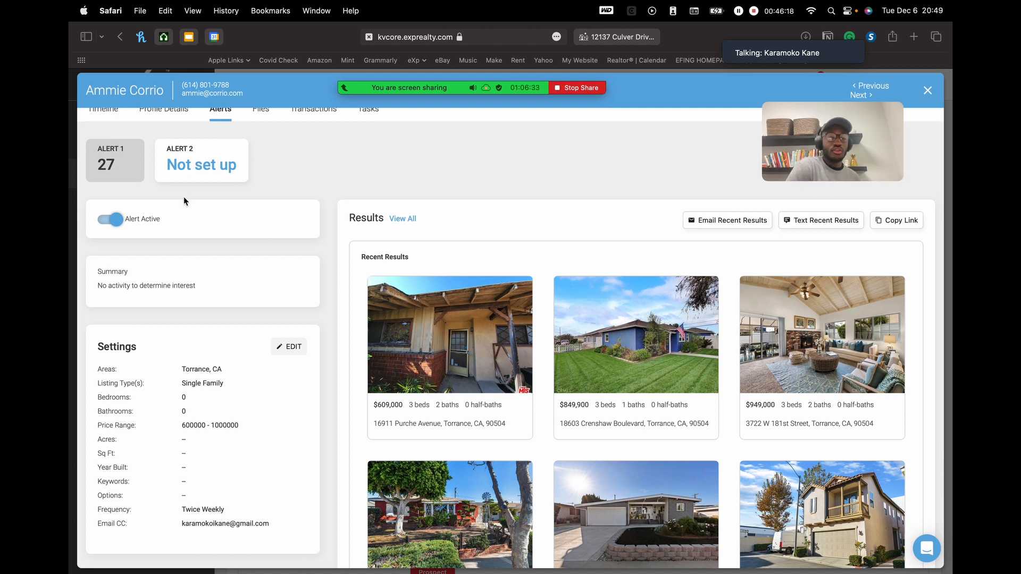
{"action": "left_click", "coordinate": [183, 154]}
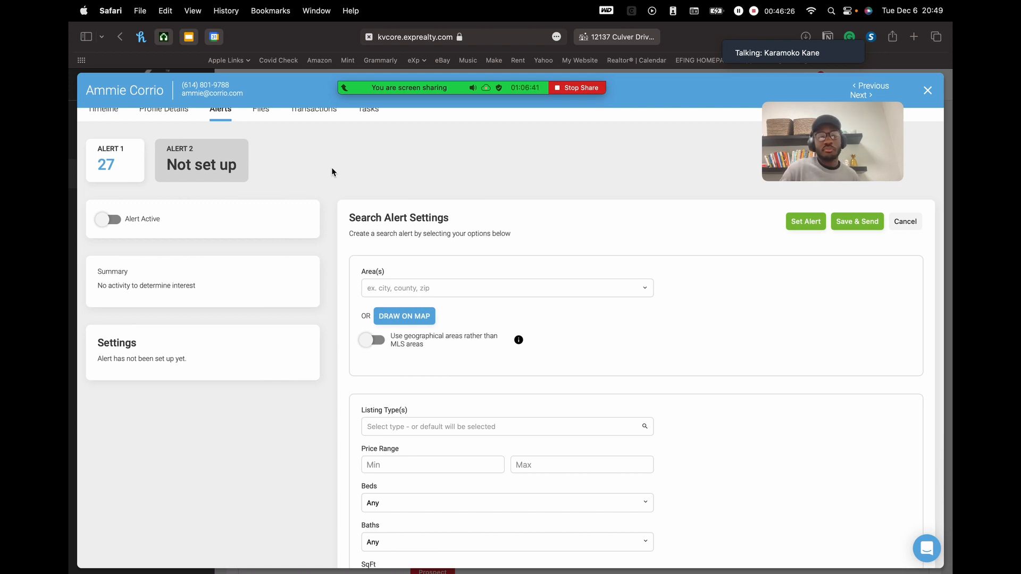
- Set the alert area to Long Beach, CA and listing type to Single Family
{"action": "left_click", "coordinate": [463, 286]}
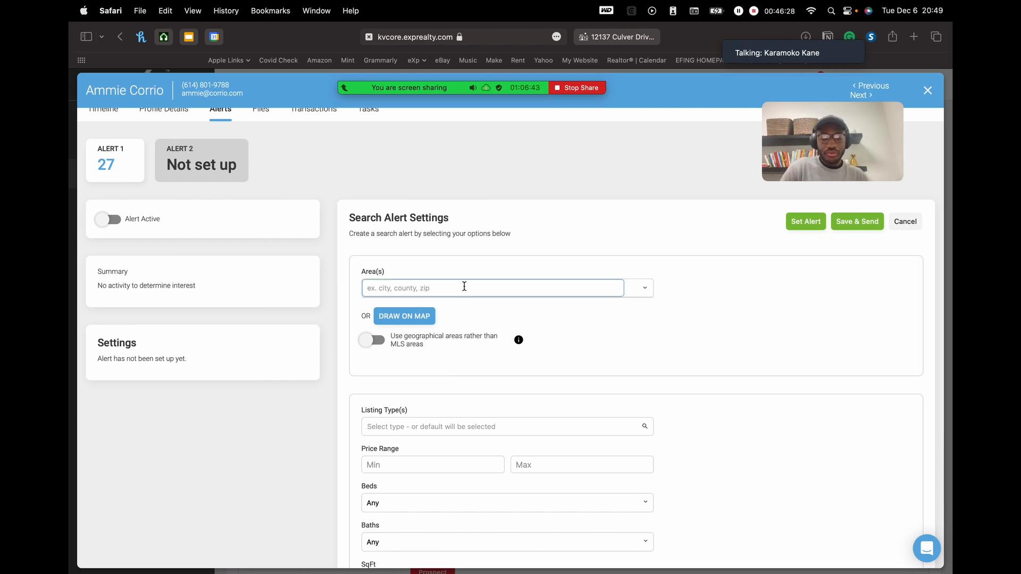
{"action": "type", "text": "long beac"}
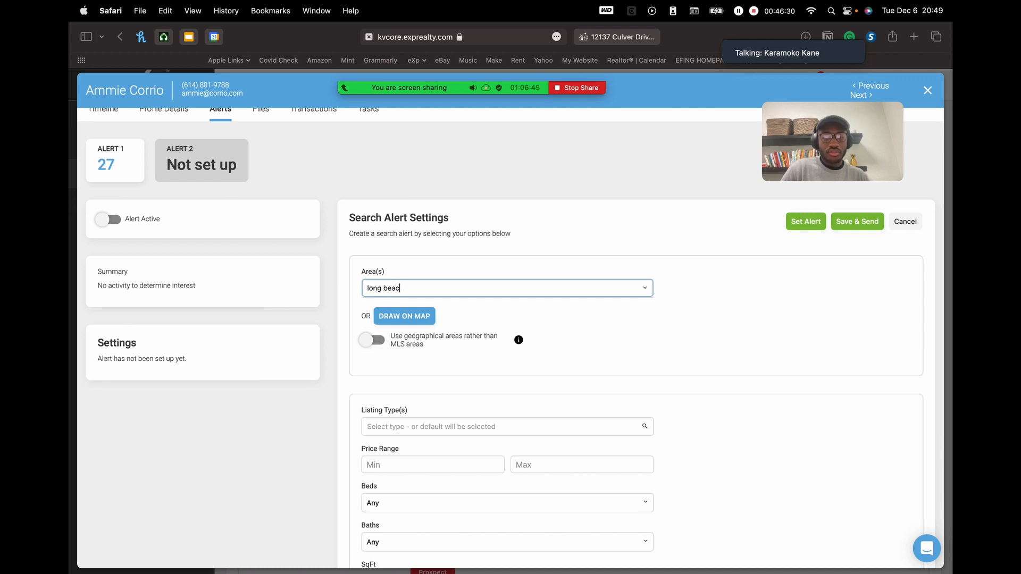
{"action": "left_click", "coordinate": [414, 304]}
{"action": "scroll", "coordinate": [484, 359], "scroll_direction": "down", "scroll_amount": 3}
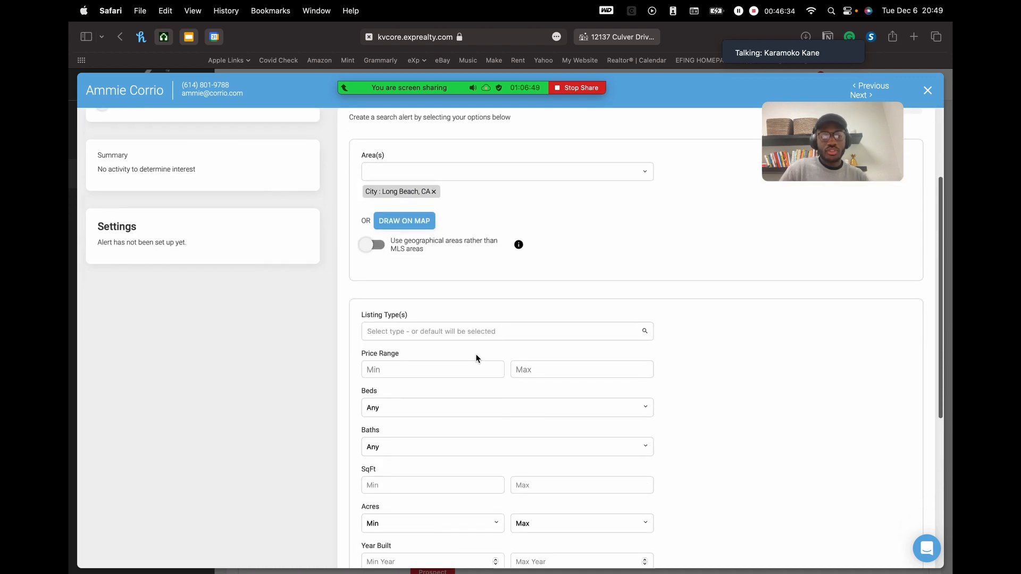
{"action": "left_click", "coordinate": [441, 330]}
{"action": "scroll", "coordinate": [428, 420], "scroll_direction": "down", "scroll_amount": 5}
{"action": "left_click", "coordinate": [418, 398]}
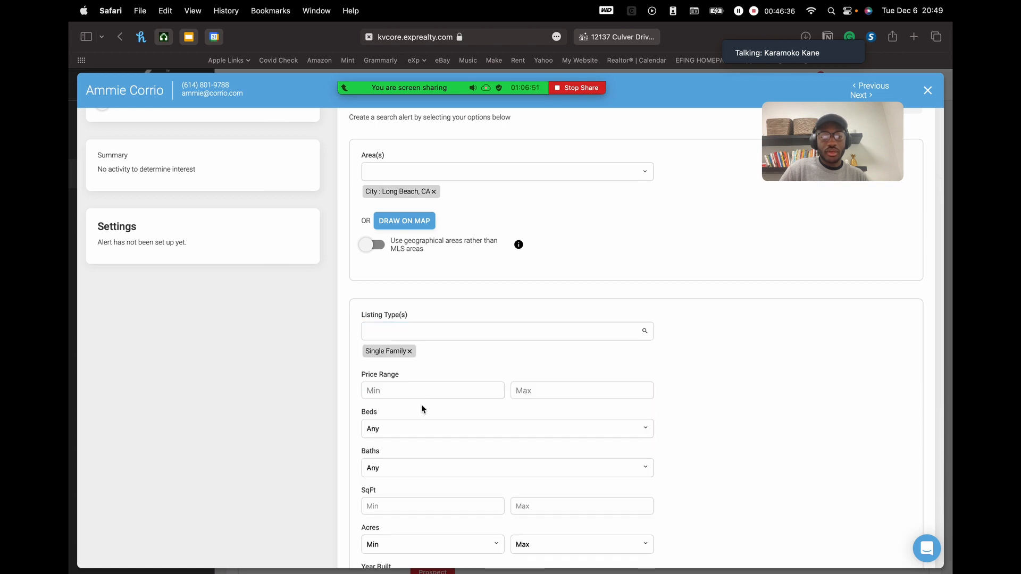
- Set price range $750,000–$999,000, keep Once Weekly, and save and send the alert
{"action": "left_click", "coordinate": [454, 388]}
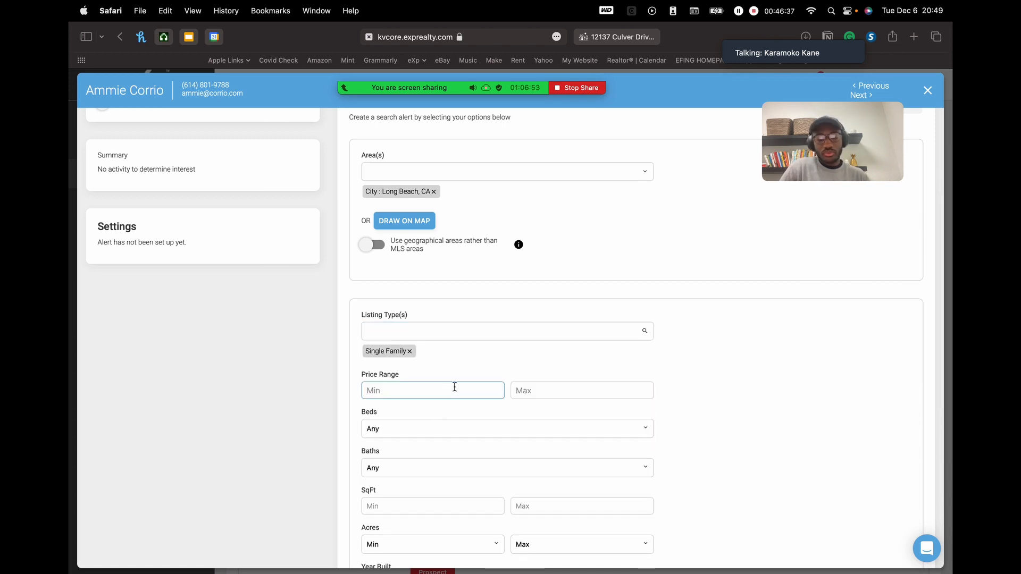
{"action": "type", "text": "750000"}
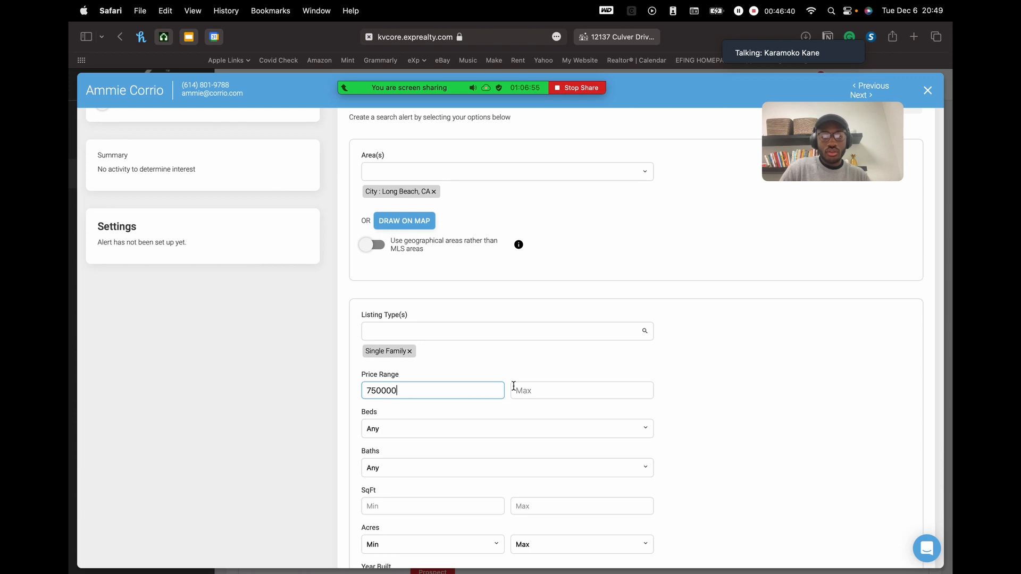
{"action": "left_click", "coordinate": [540, 392]}
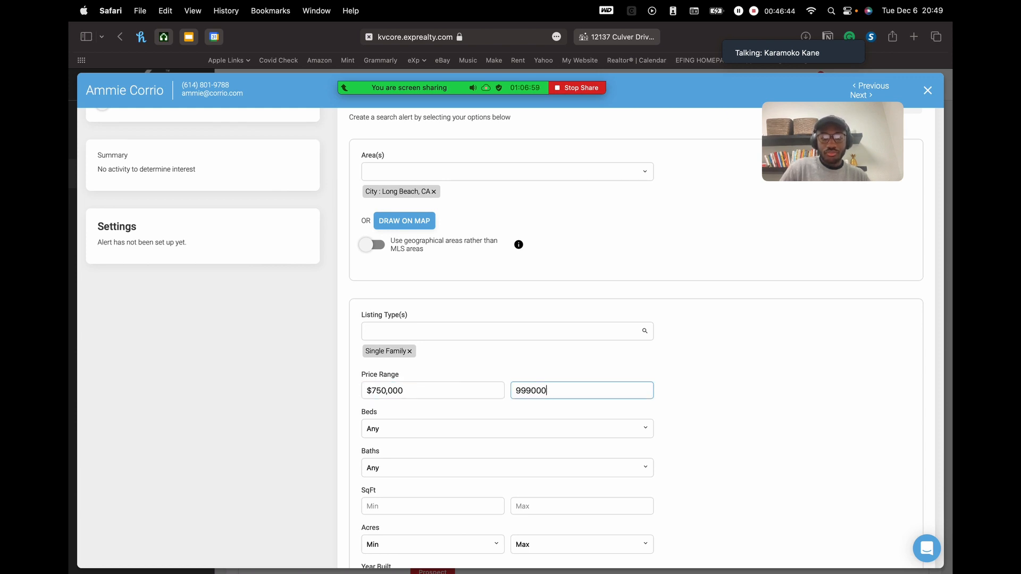
{"action": "left_click", "coordinate": [718, 422]}
{"action": "scroll", "coordinate": [649, 422], "scroll_direction": "down", "scroll_amount": 6}
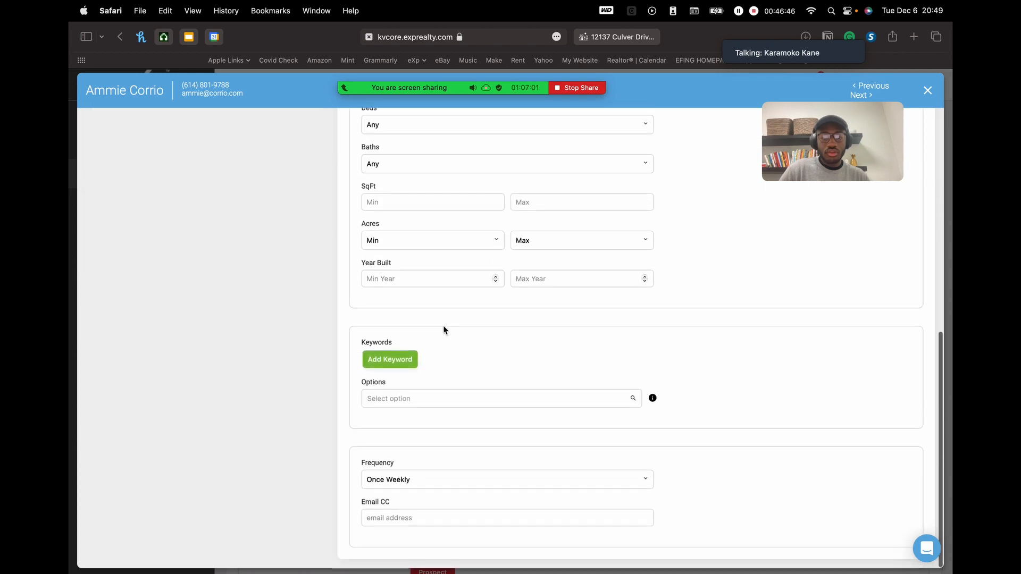
{"action": "left_click", "coordinate": [470, 479]}
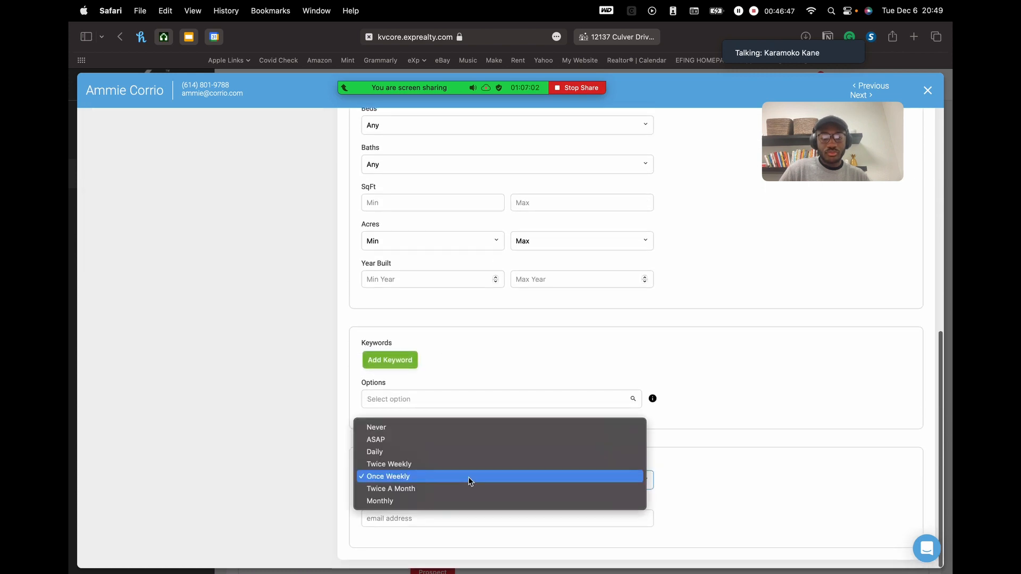
{"action": "left_click", "coordinate": [759, 428]}
{"action": "scroll", "coordinate": [545, 362], "scroll_direction": "up", "scroll_amount": 10}
{"action": "left_click", "coordinate": [850, 234]}
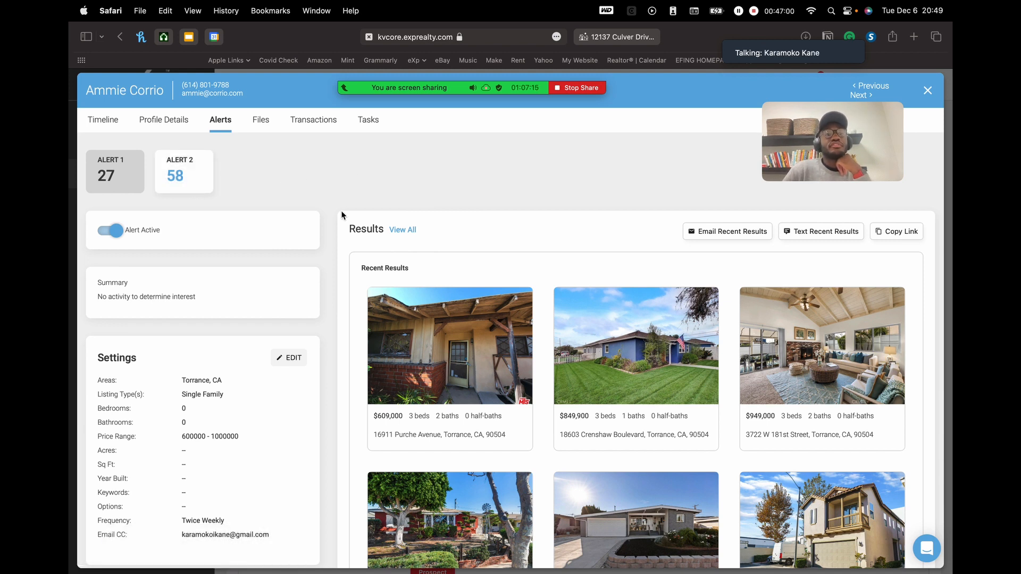
- Review Alert 2's Long Beach listings and highlight its Once Weekly frequency setting
{"action": "left_click", "coordinate": [179, 176]}
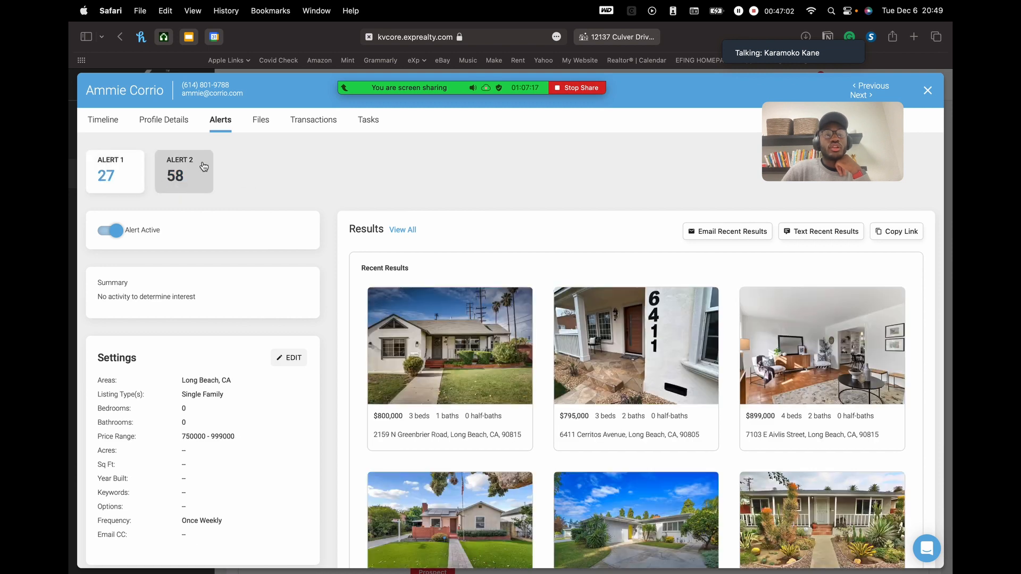
{"action": "scroll", "coordinate": [641, 301], "scroll_direction": "down", "scroll_amount": 3}
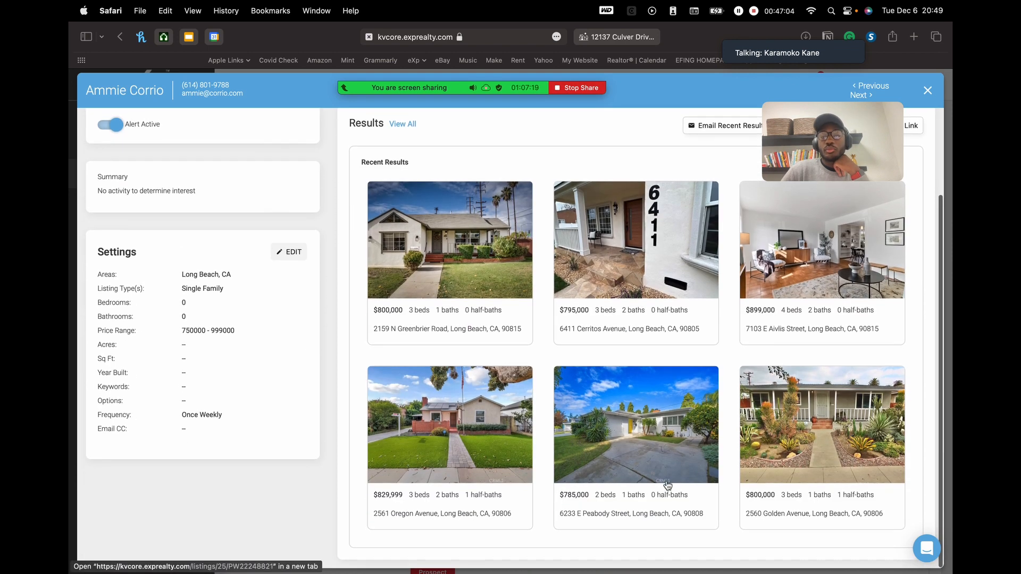
{"action": "scroll", "coordinate": [667, 354], "scroll_direction": "up", "scroll_amount": 2}
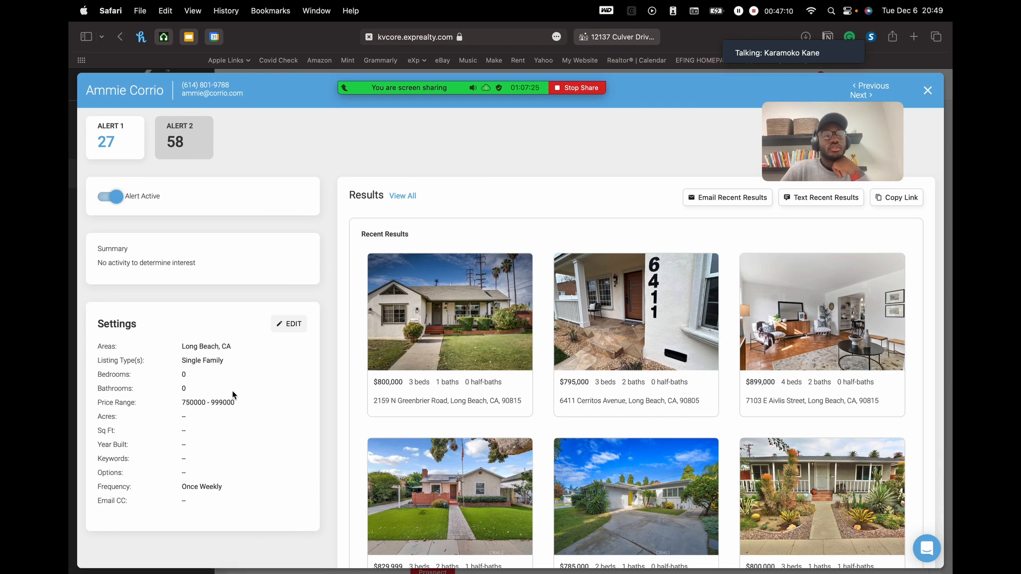
{"action": "left_click_drag", "start_coordinate": [186, 487], "coordinate": [237, 485]}
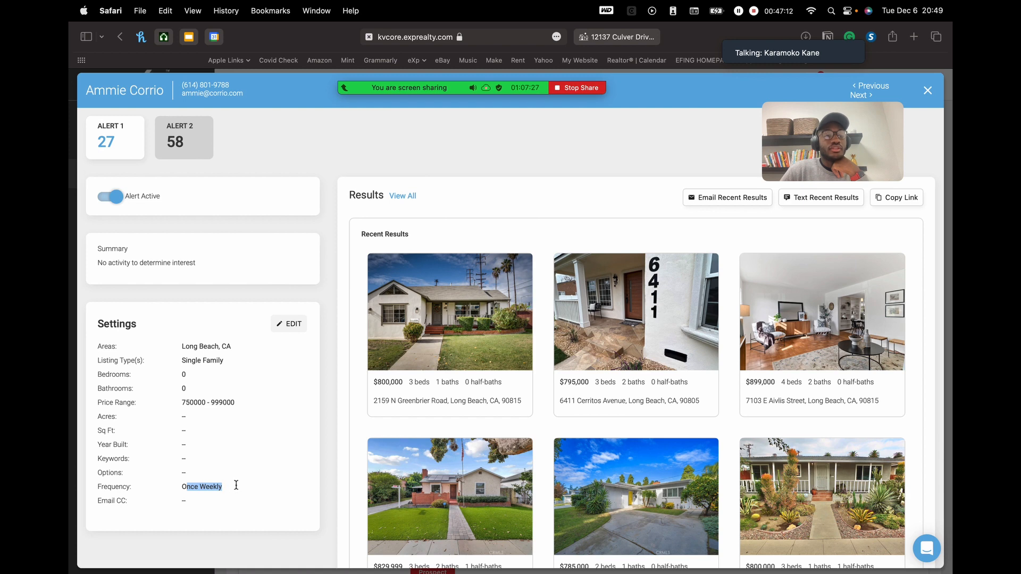
{"action": "left_click", "coordinate": [196, 486]}
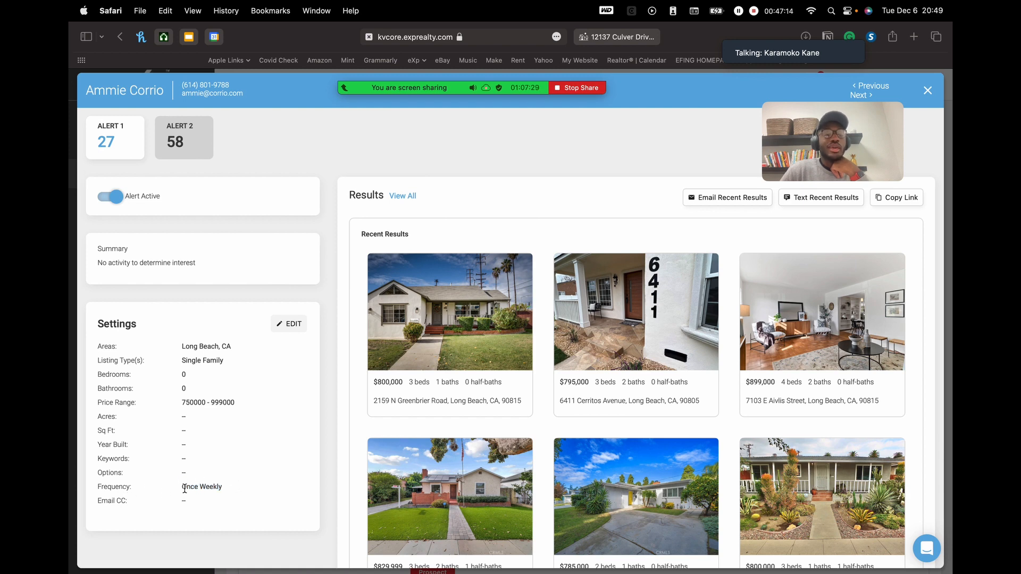
{"action": "double_click", "coordinate": [185, 489]}
{"action": "left_click", "coordinate": [218, 485]}
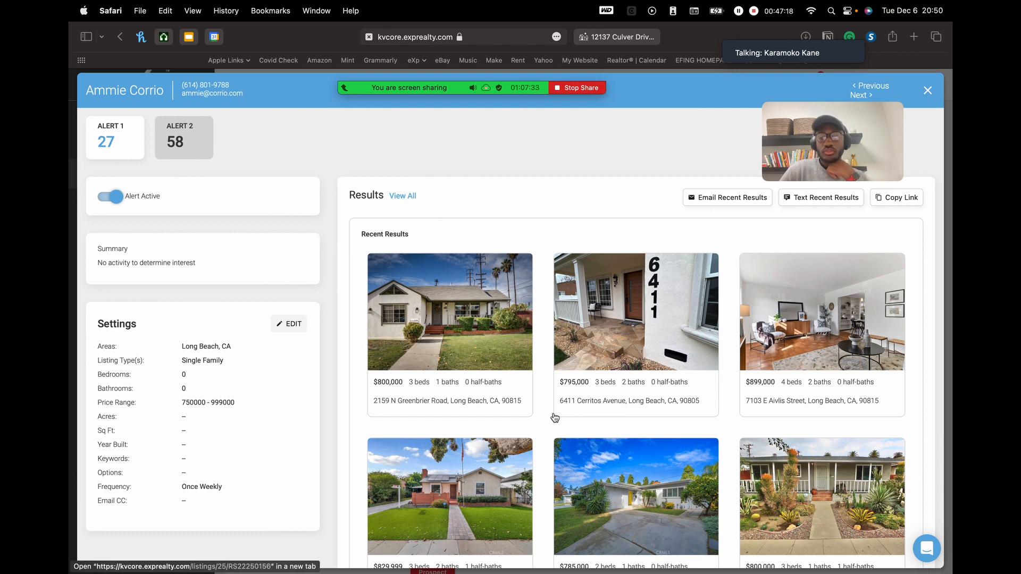
{"action": "scroll", "coordinate": [547, 133], "scroll_direction": "down", "scroll_amount": 1}
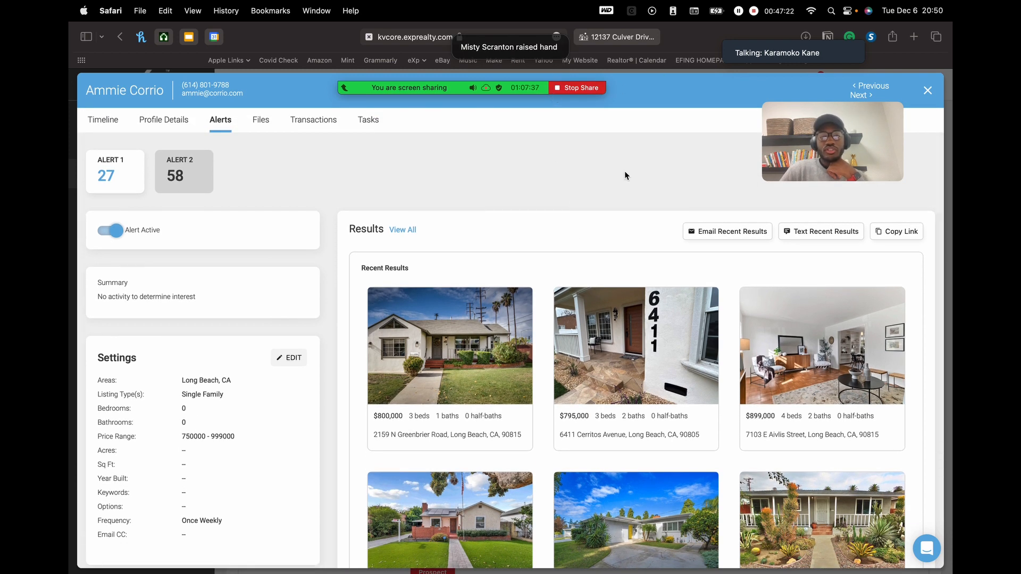
{"action": "mouse_move", "coordinate": [537, 86]}
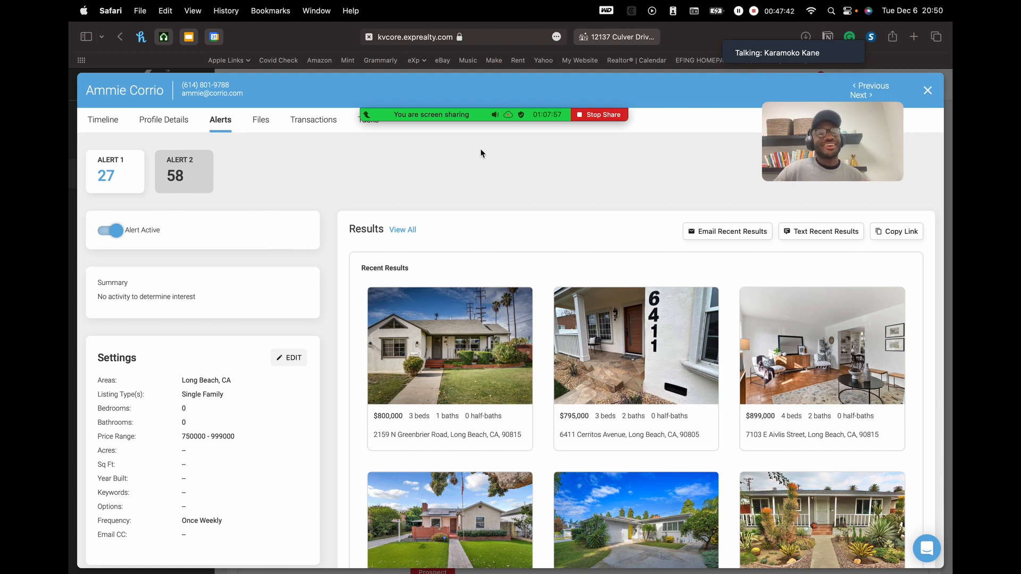
{"action": "mouse_move", "coordinate": [458, 114]}
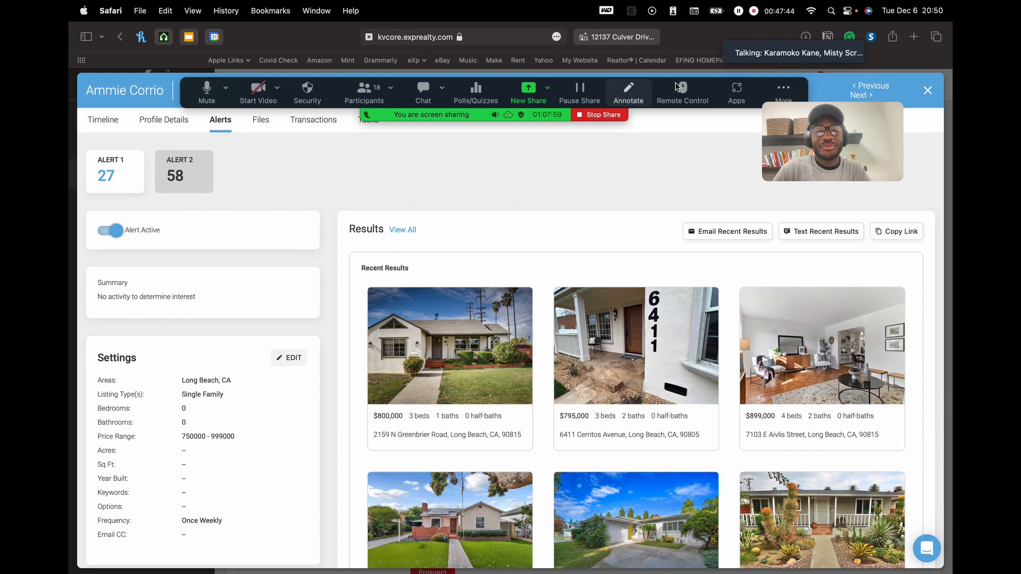
{"action": "left_click_drag", "start_coordinate": [777, 79], "coordinate": [780, 72]}
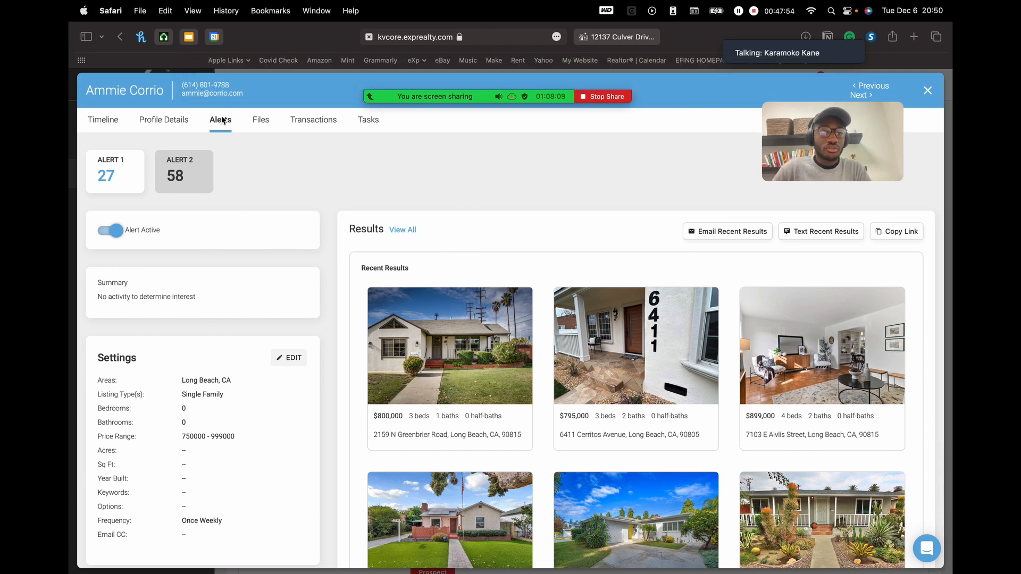
- Deactivate Alert 2, switch between Alert 1 and Alert 2, then reactivate Alert 2
{"action": "left_click", "coordinate": [117, 231]}
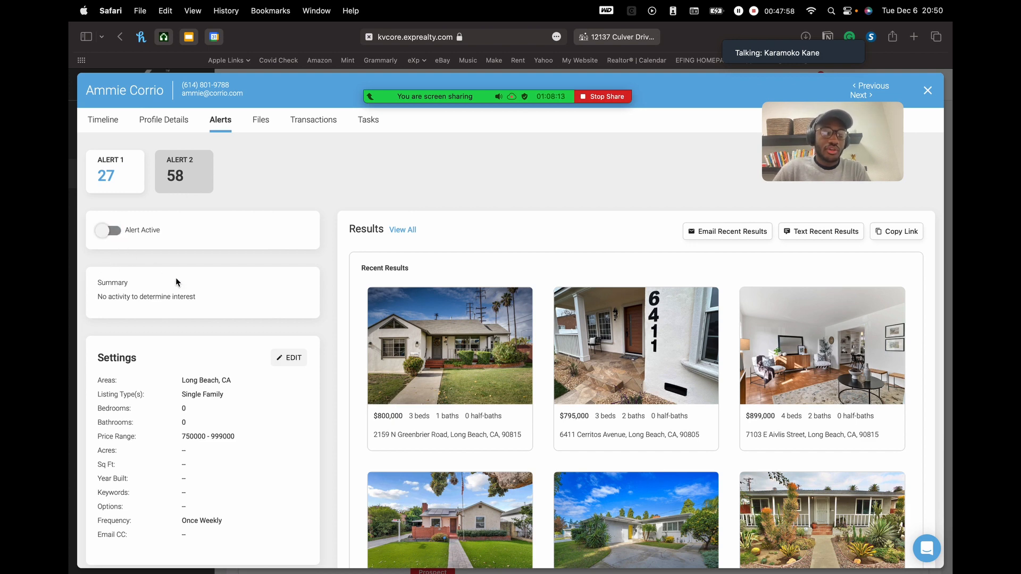
{"action": "left_click", "coordinate": [180, 184]}
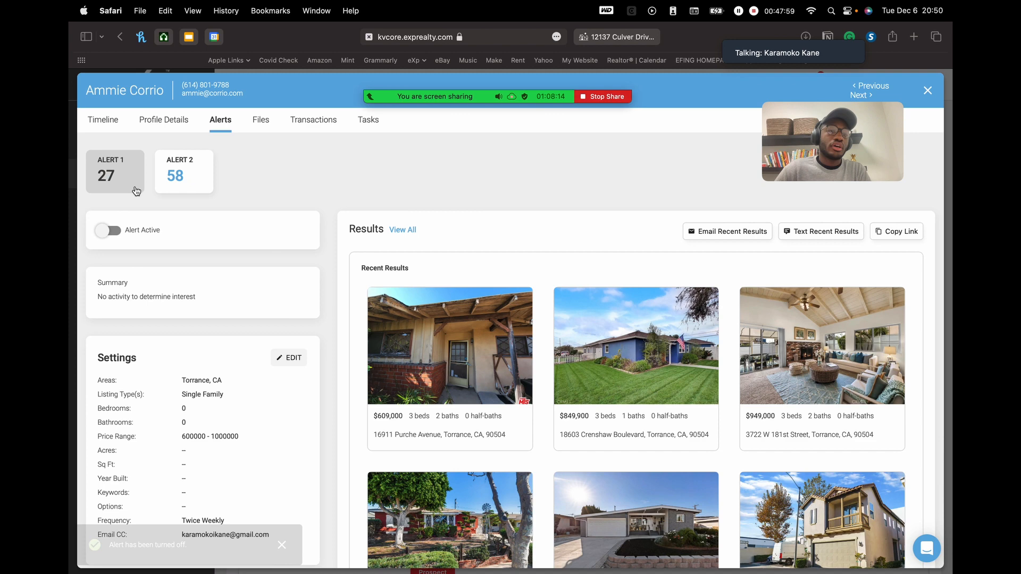
{"action": "left_click", "coordinate": [178, 183]}
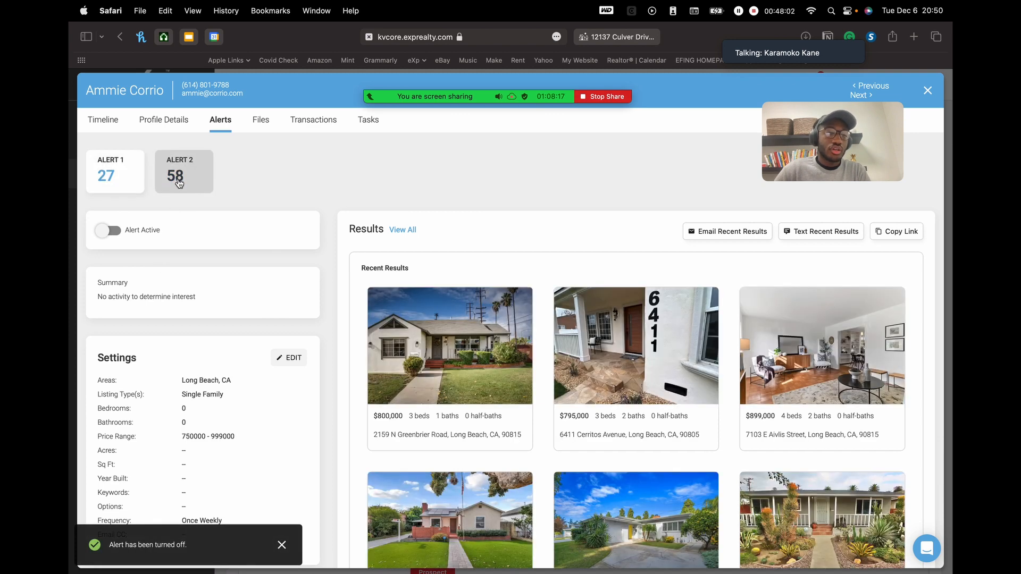
{"action": "left_click", "coordinate": [126, 166]}
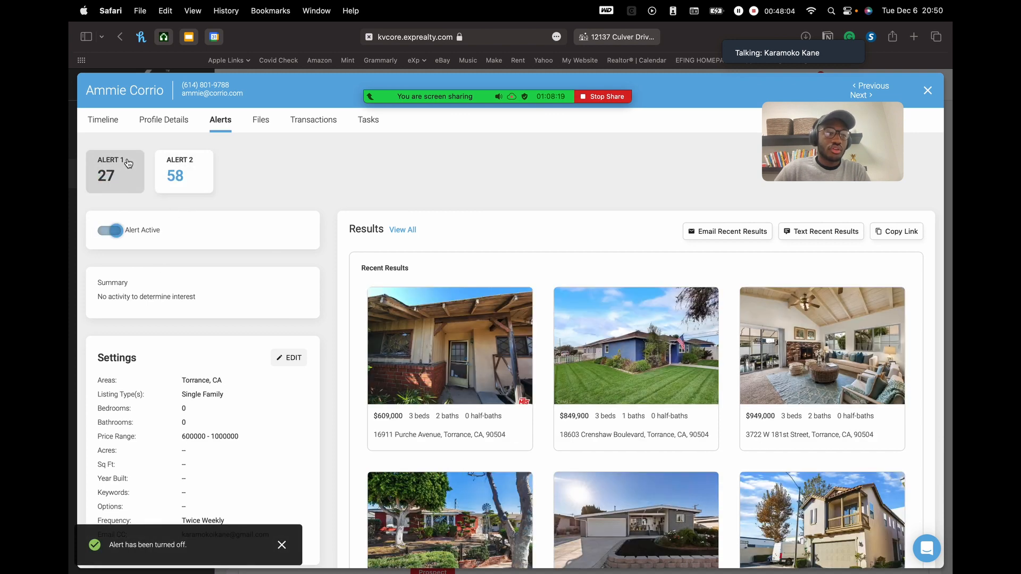
{"action": "left_click", "coordinate": [116, 232]}
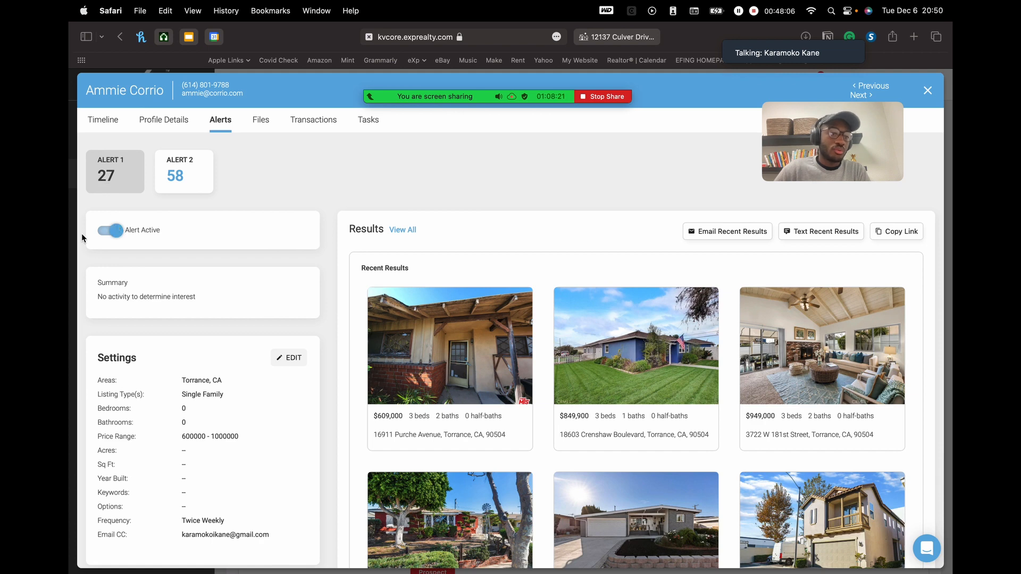
{"action": "left_click", "coordinate": [198, 158]}
{"action": "left_click", "coordinate": [103, 234]}
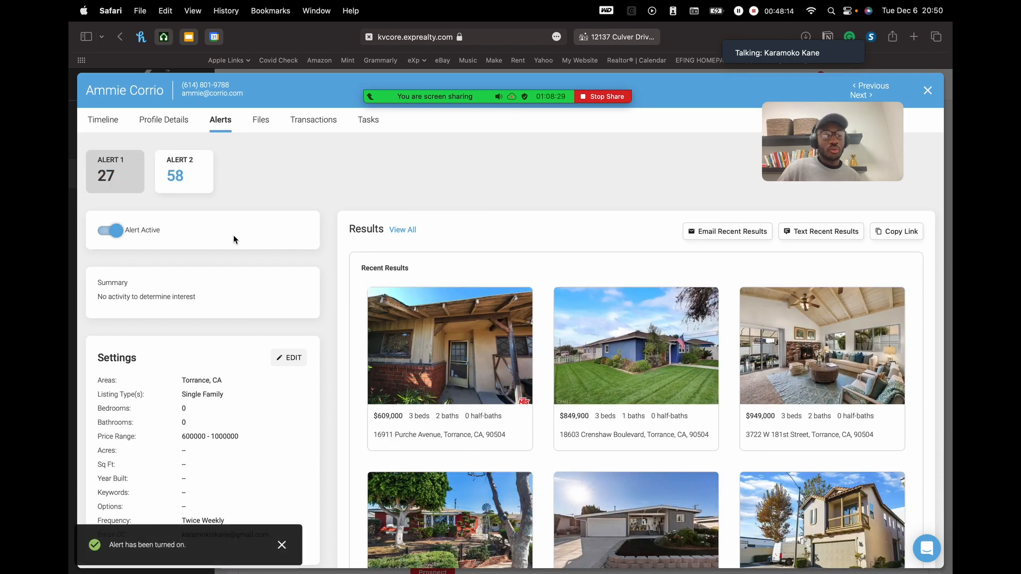
{"action": "left_click", "coordinate": [182, 172]}
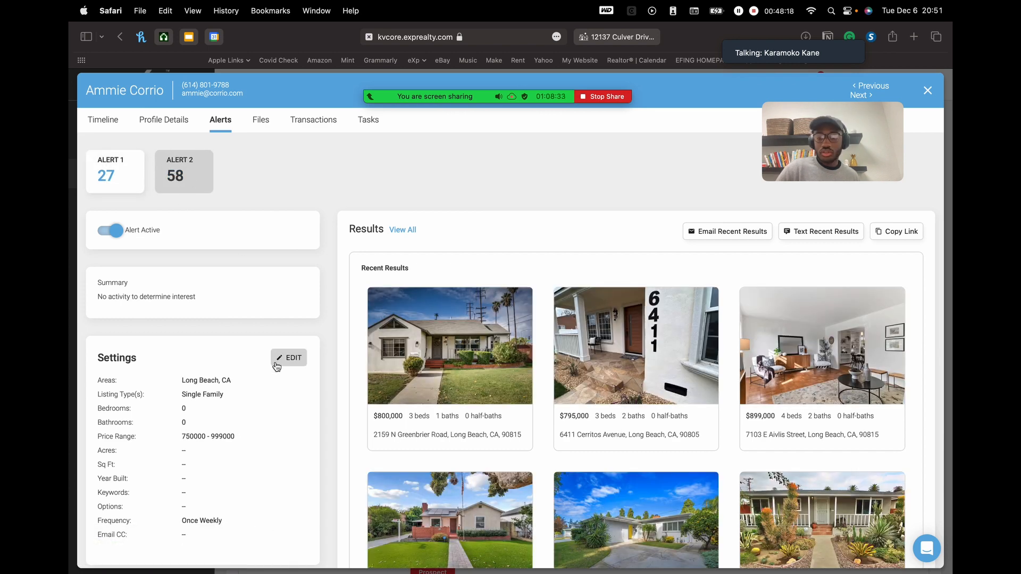
- Edit the Long Beach alert and raise its maximum price to $2,000,000
{"action": "scroll", "coordinate": [287, 362], "scroll_direction": "down", "scroll_amount": 3}
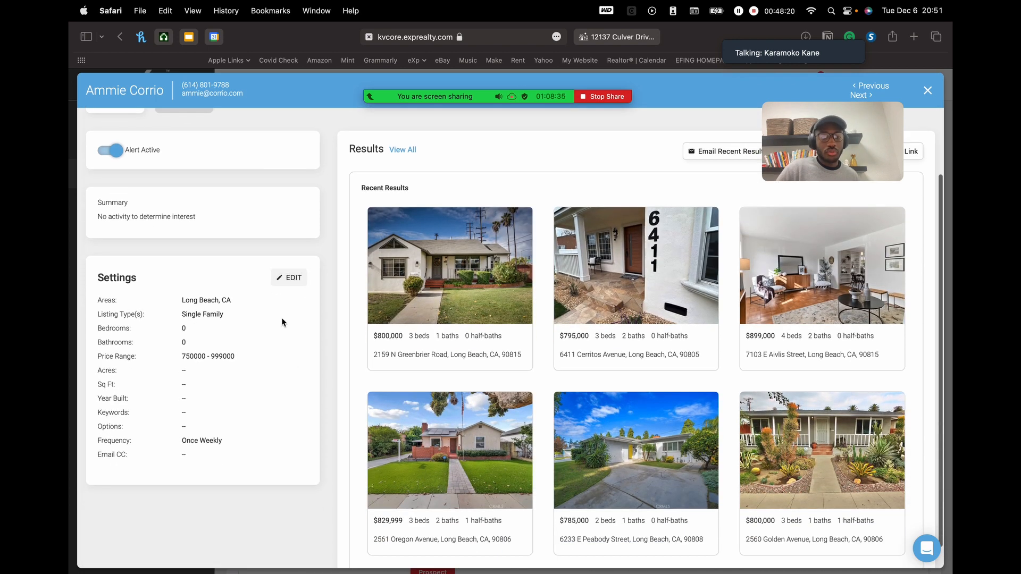
{"action": "left_click", "coordinate": [290, 281]}
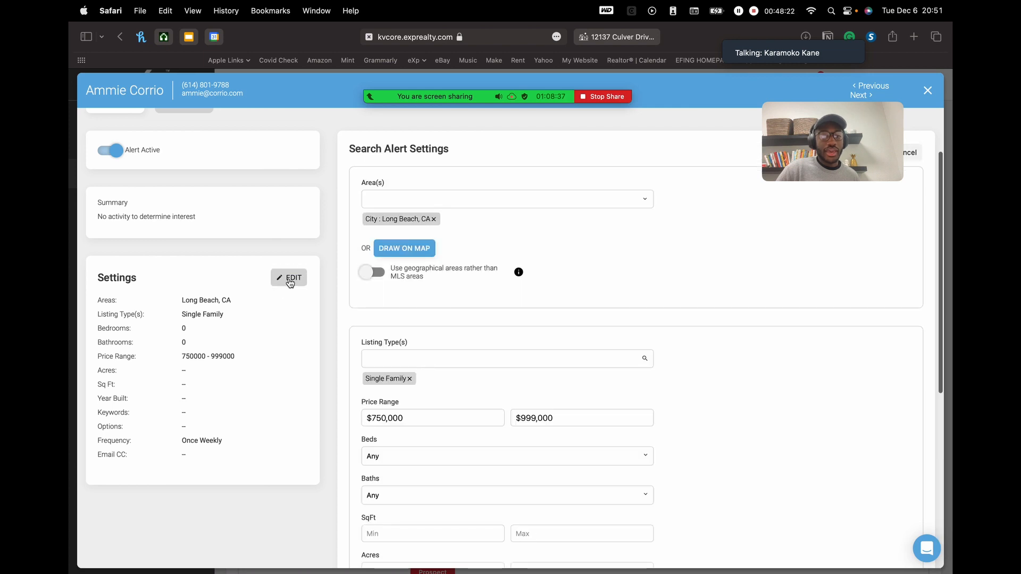
{"action": "left_click", "coordinate": [564, 416]}
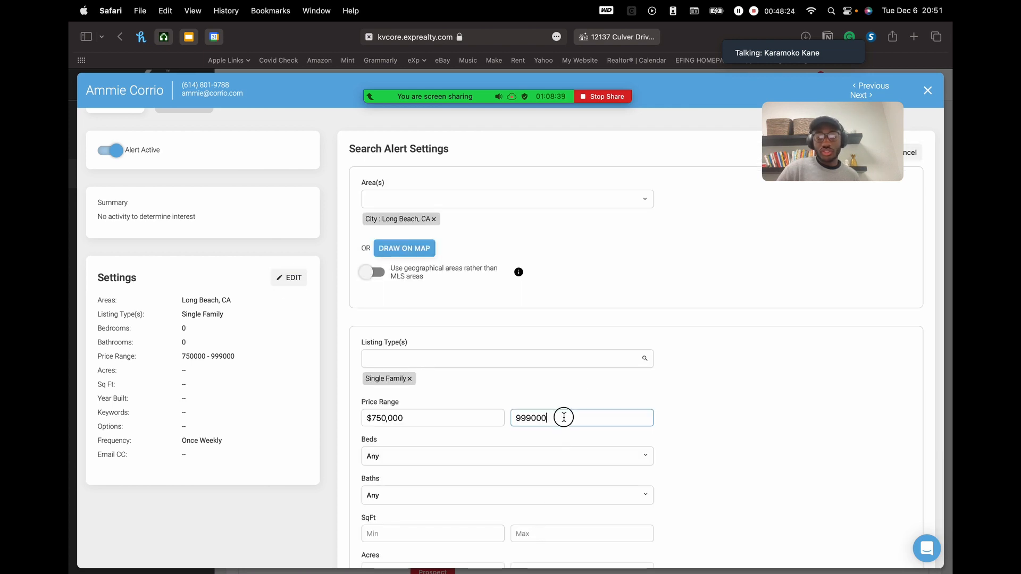
{"action": "double_click", "coordinate": [563, 417]}
{"action": "type", "text": "2,000,00"}
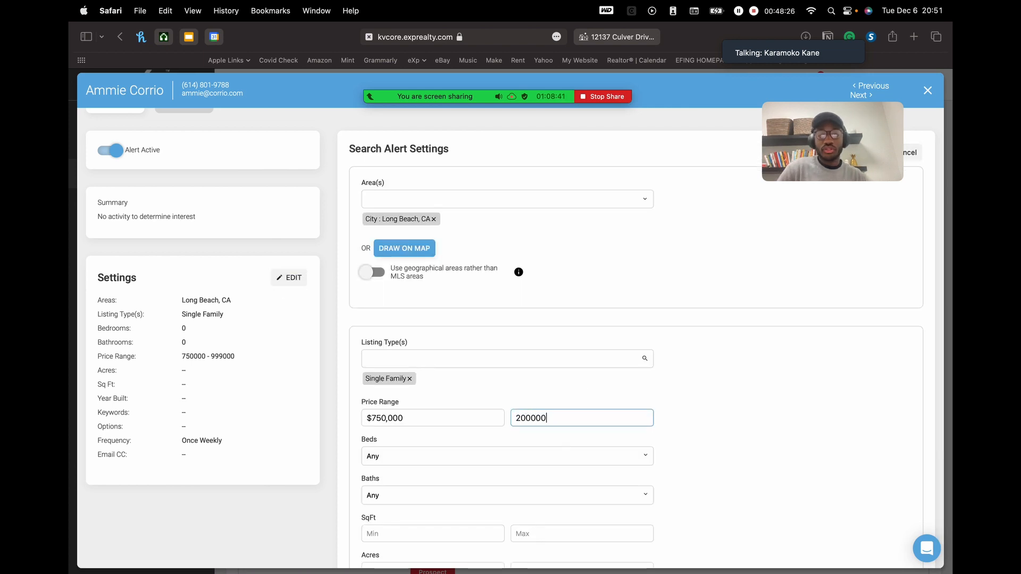
{"action": "type", "text": "0"}
{"action": "left_click", "coordinate": [730, 438]}
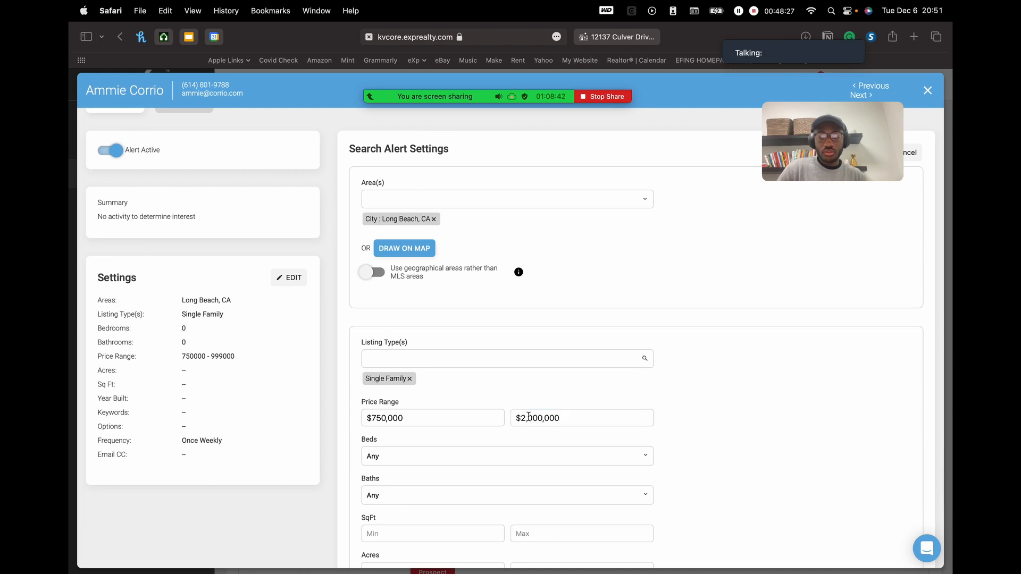
- Set the minimum price to $1,000,000, update the alert, and view Alert 1
{"action": "double_click", "coordinate": [416, 422]}
{"action": "type", "text": "1000000"}
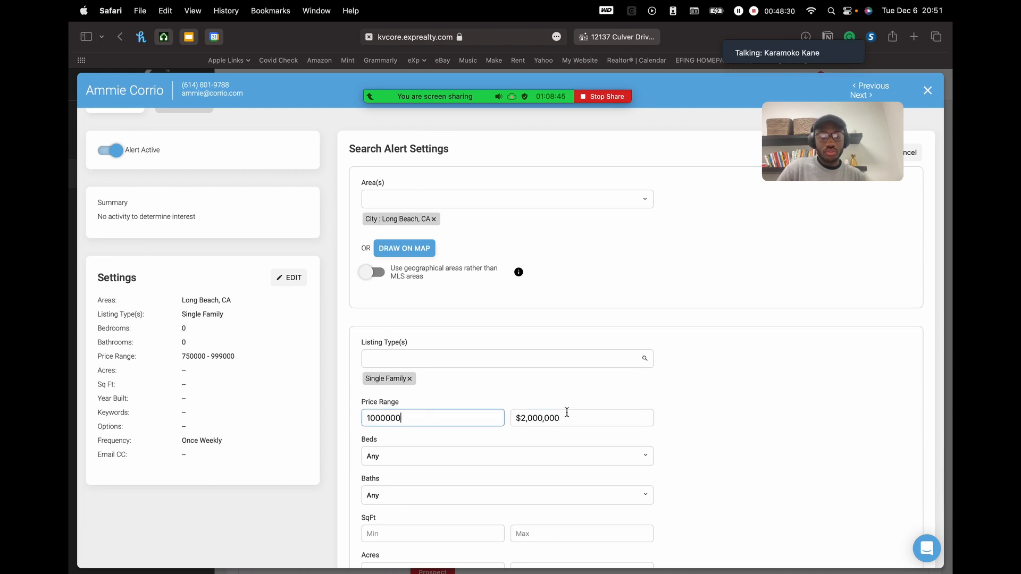
{"action": "left_click", "coordinate": [768, 438]}
{"action": "scroll", "coordinate": [736, 421], "scroll_direction": "down", "scroll_amount": 5}
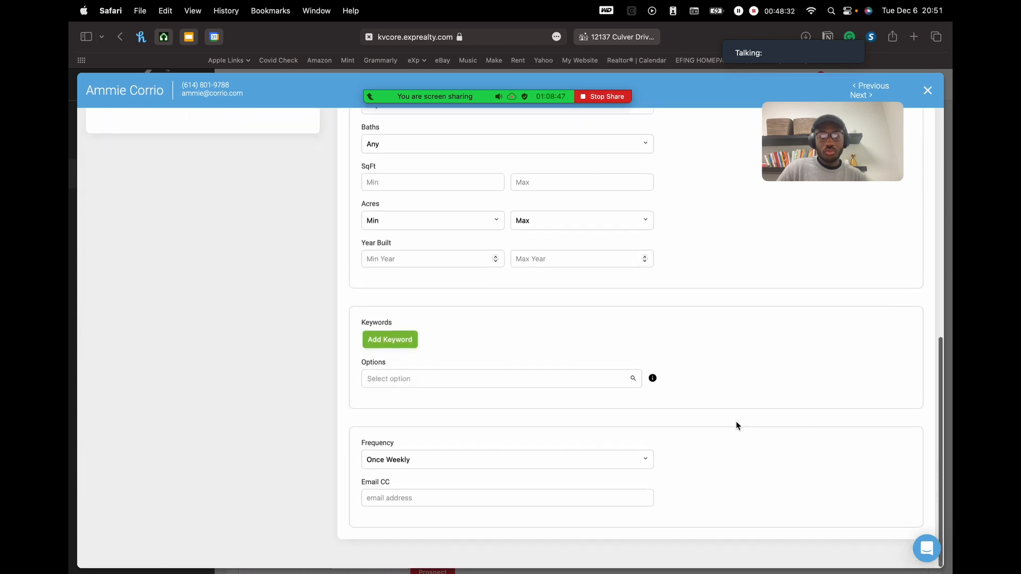
{"action": "scroll", "coordinate": [457, 398], "scroll_direction": "up", "scroll_amount": 7}
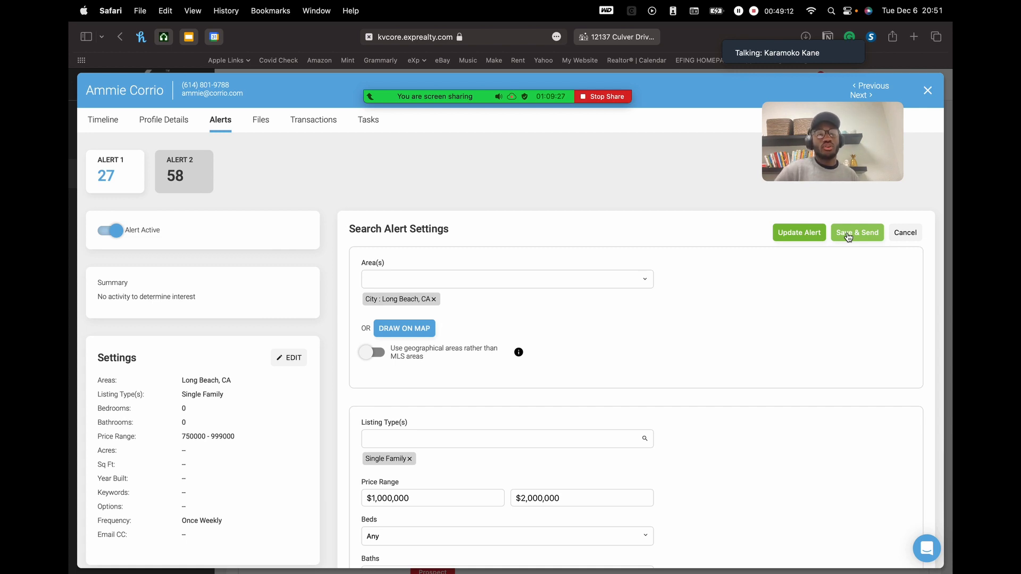
{"action": "left_click", "coordinate": [805, 239]}
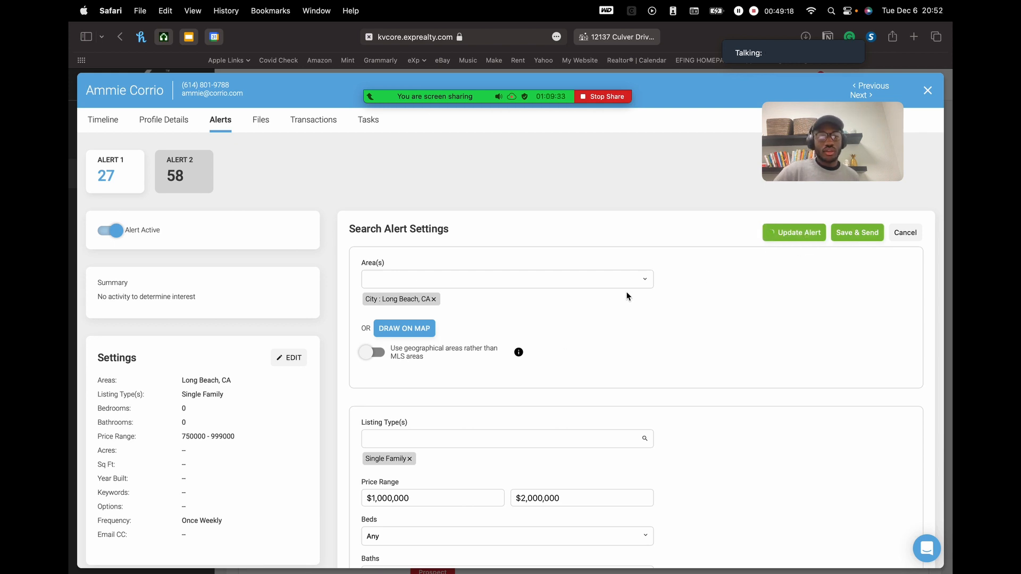
{"action": "left_click", "coordinate": [161, 174]}
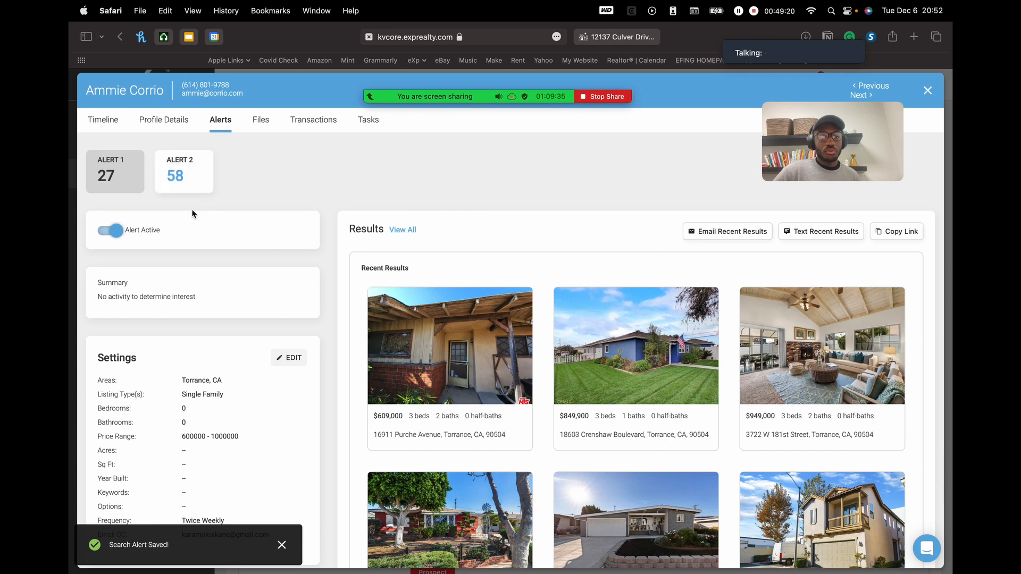
- Switch back to the Long Beach alert with its 1000000–2000000 price range
{"action": "scroll", "coordinate": [188, 331], "scroll_direction": "down", "scroll_amount": 2}
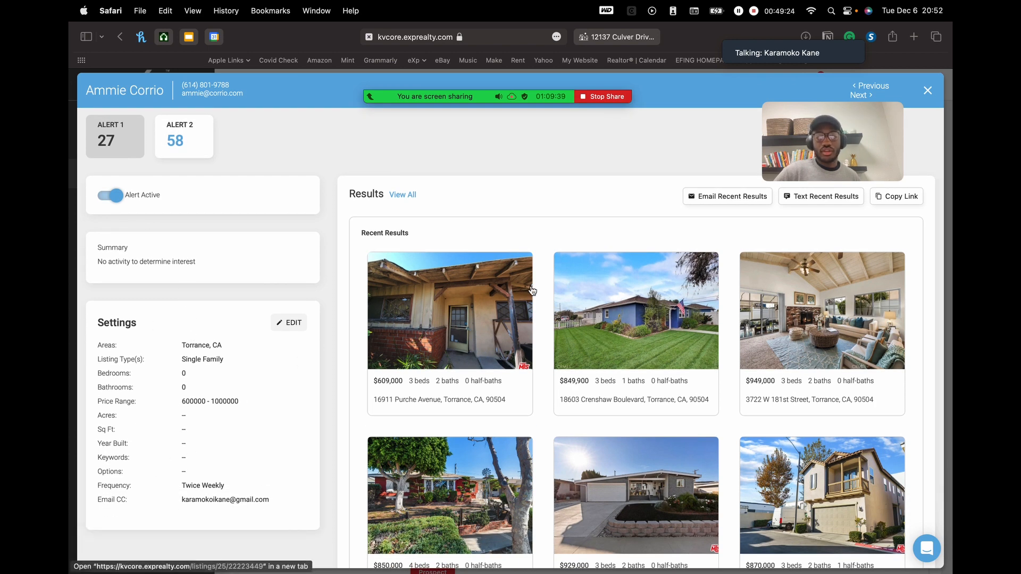
{"action": "scroll", "coordinate": [532, 290], "scroll_direction": "up", "scroll_amount": 2}
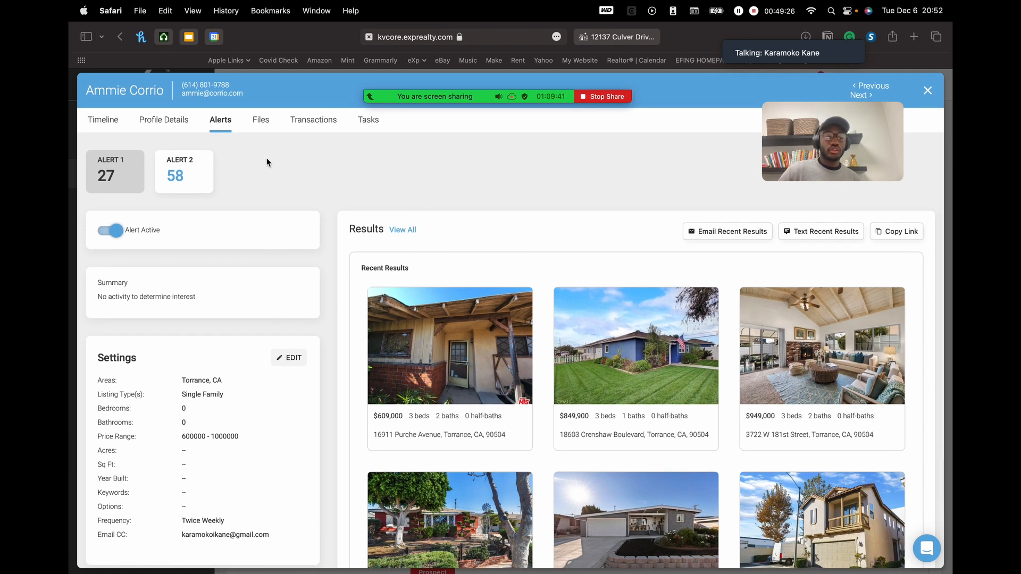
{"action": "left_click", "coordinate": [195, 177]}
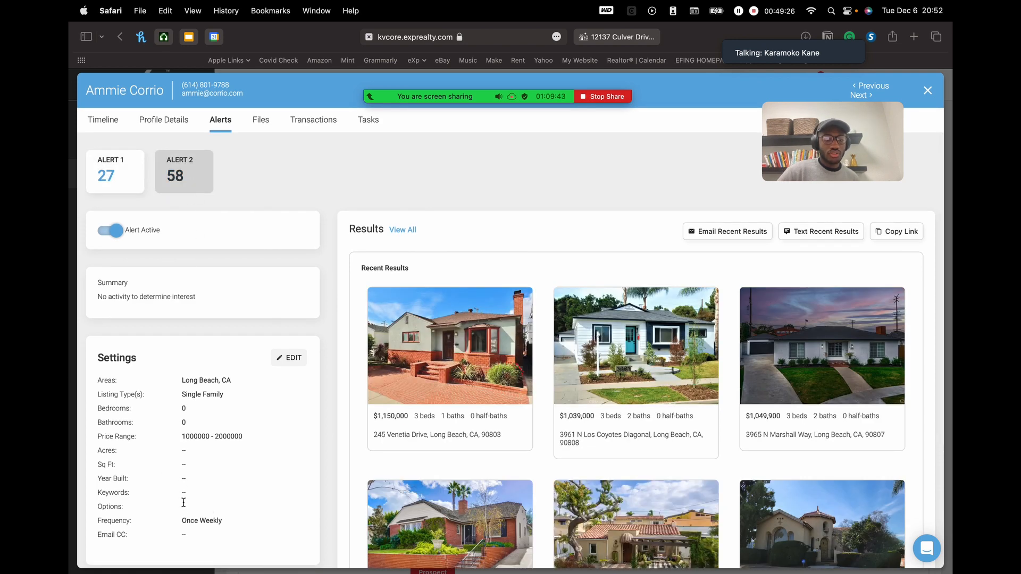
- Highlight the Once Weekly frequency and browse results like $1,150,000, $1,039,000 and $1,049,900 homes
{"action": "left_click", "coordinate": [185, 516]}
{"action": "left_click_drag", "start_coordinate": [185, 516], "coordinate": [212, 517]}
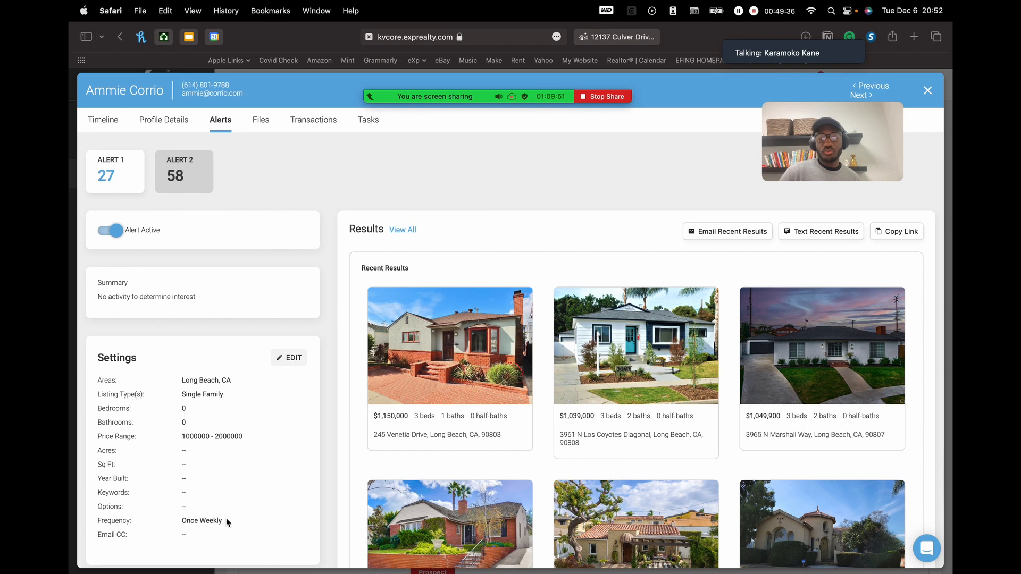
{"action": "scroll", "coordinate": [319, 505], "scroll_direction": "down", "scroll_amount": 3}
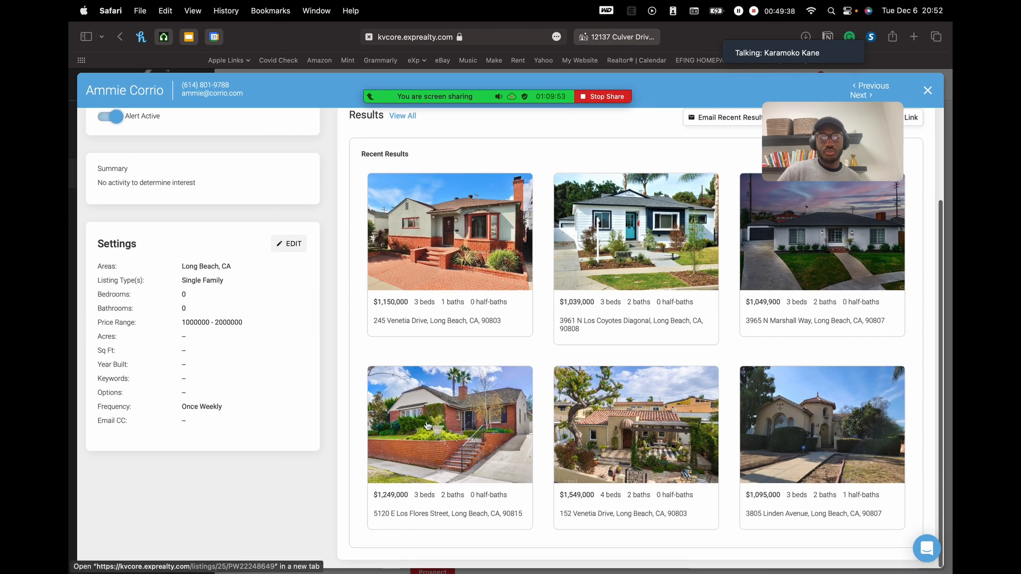
{"action": "scroll", "coordinate": [427, 425], "scroll_direction": "up", "scroll_amount": 3}
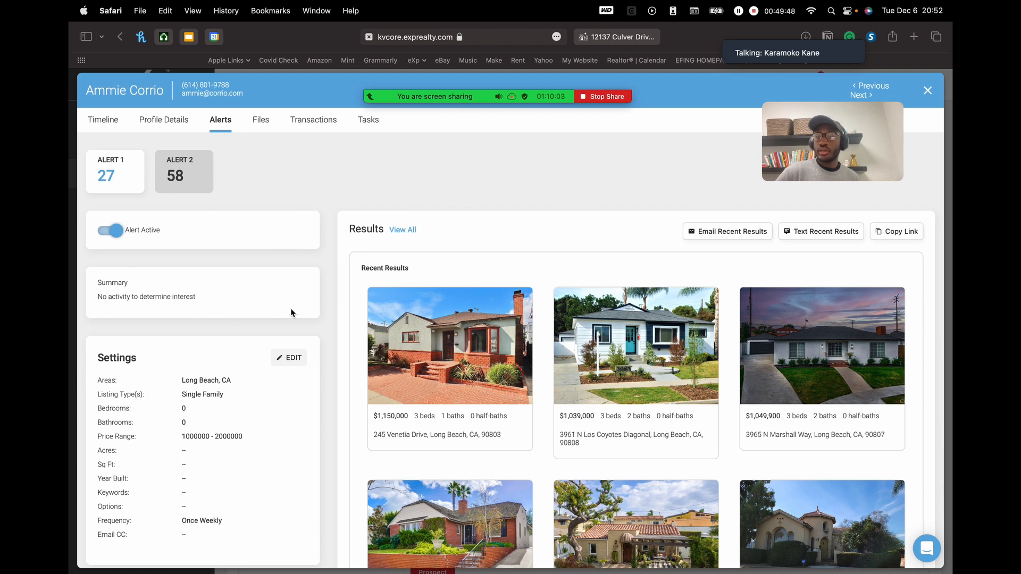
{"action": "left_click_drag", "start_coordinate": [851, 144], "coordinate": [170, 98]}
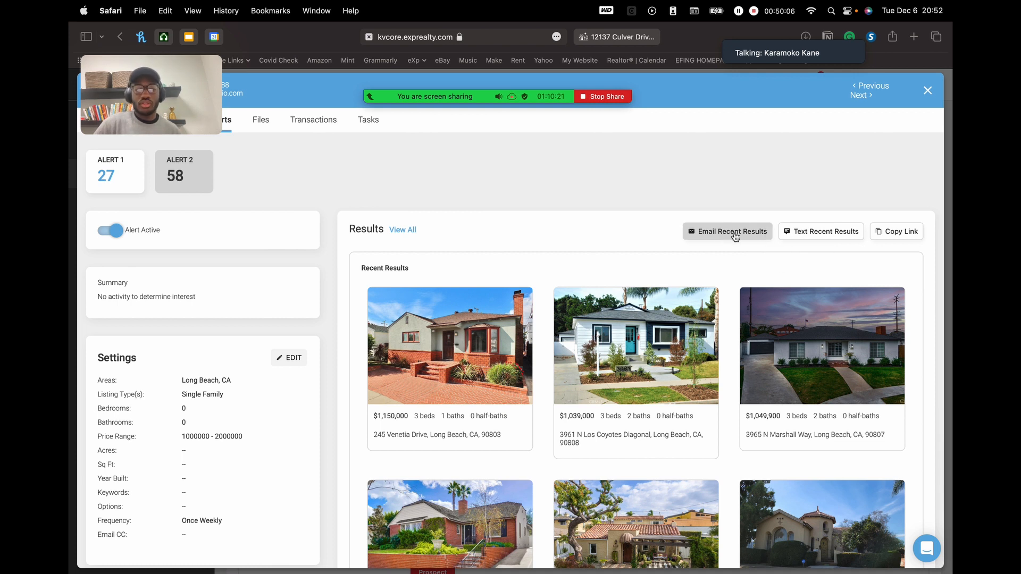
- Use Copy Link above the Results grid to copy the Long Beach alert's results link
{"action": "left_click_drag", "start_coordinate": [182, 78], "coordinate": [211, 393]}
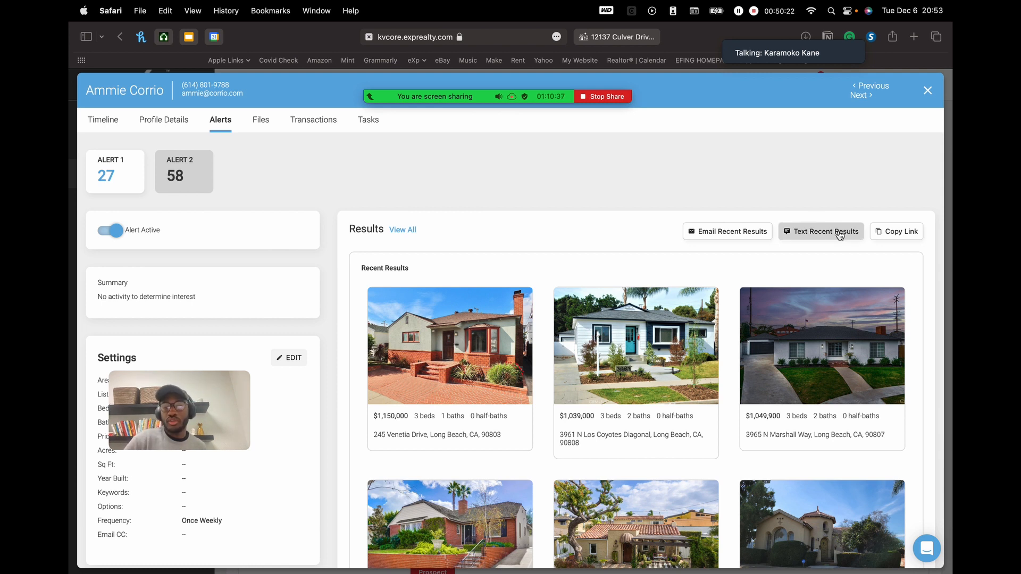
{"action": "left_click", "coordinate": [897, 242]}
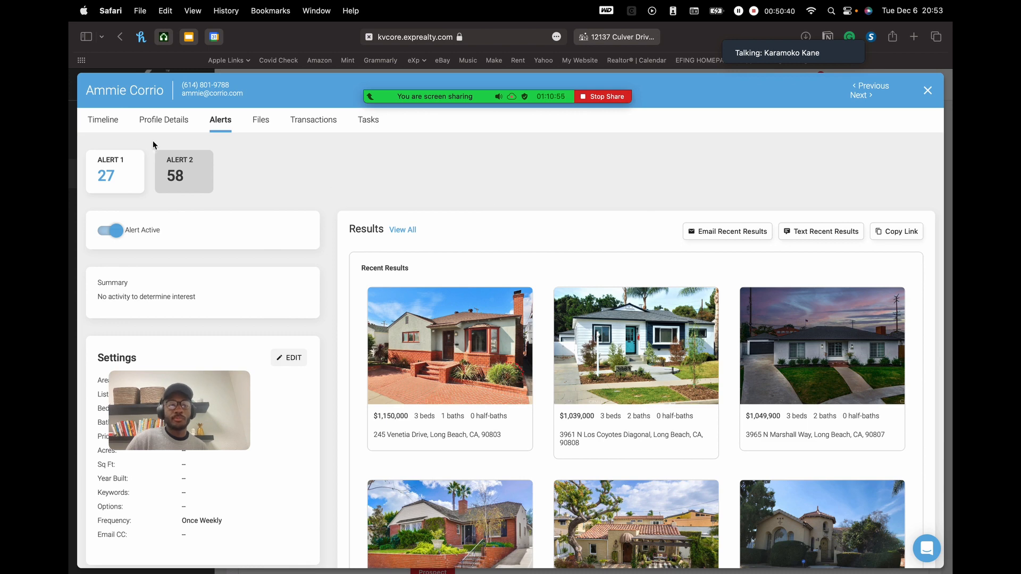
{"action": "left_click", "coordinate": [109, 122]}
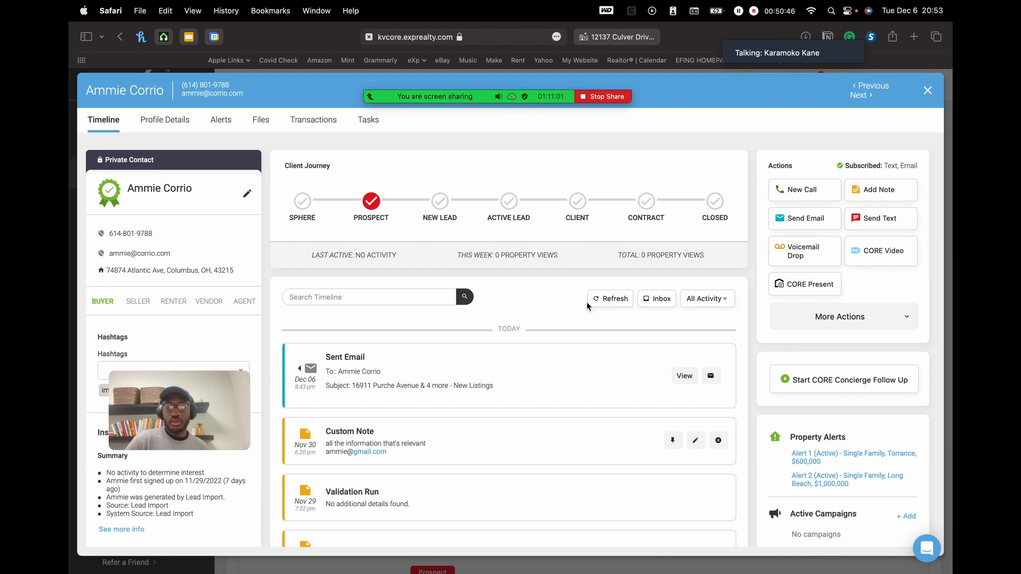
{"action": "left_click", "coordinate": [612, 298]}
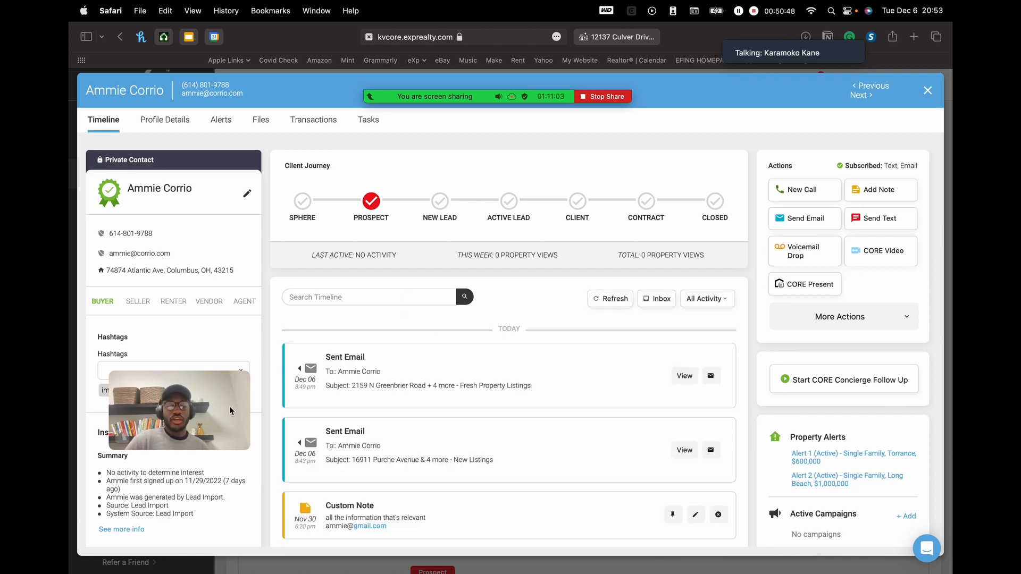
{"action": "scroll", "coordinate": [413, 293], "scroll_direction": "down", "scroll_amount": 2}
{"action": "scroll", "coordinate": [413, 292], "scroll_direction": "up", "scroll_amount": 2}
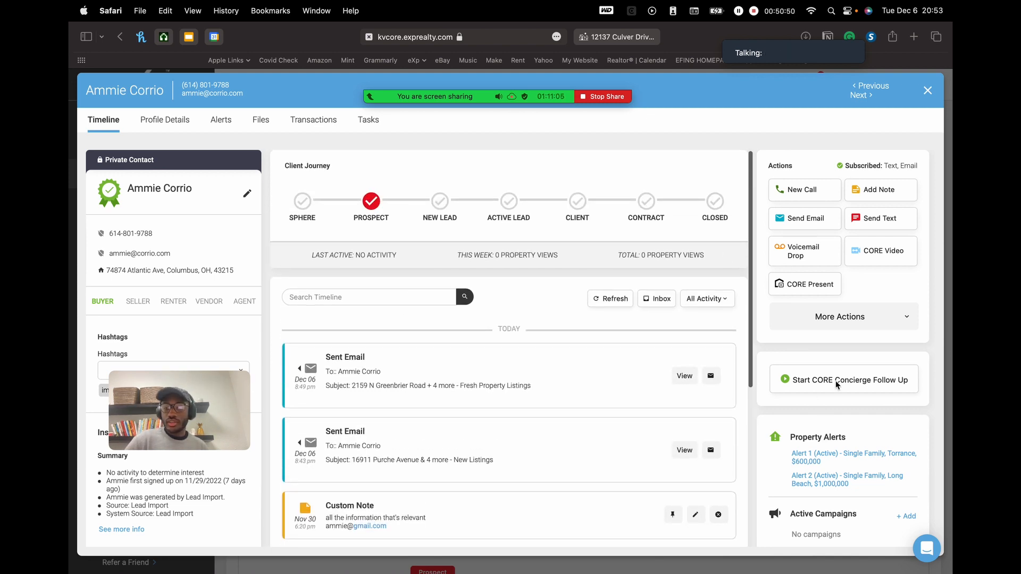
{"action": "scroll", "coordinate": [845, 420], "scroll_direction": "down", "scroll_amount": 3}
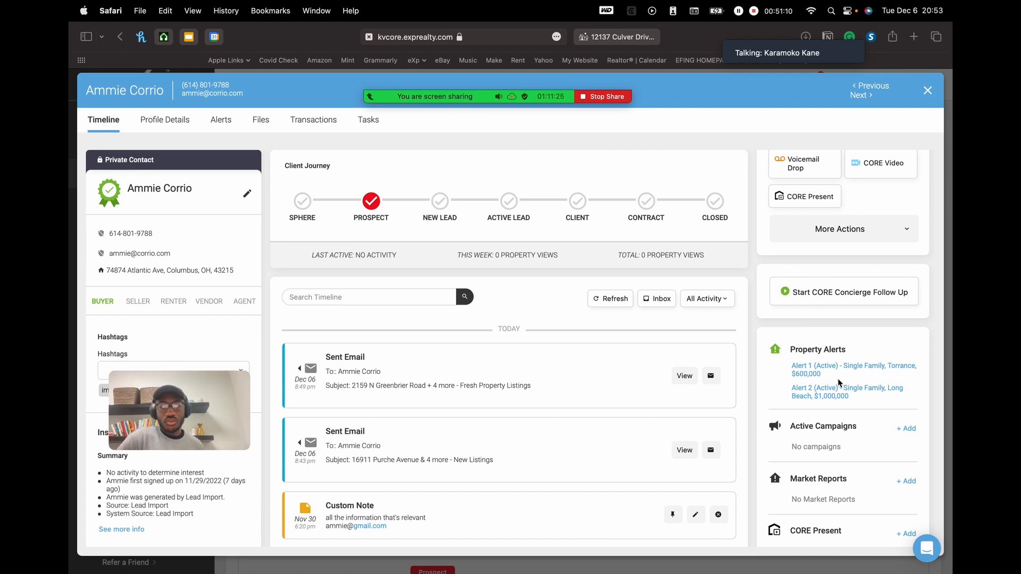
{"action": "left_click", "coordinate": [221, 120]}
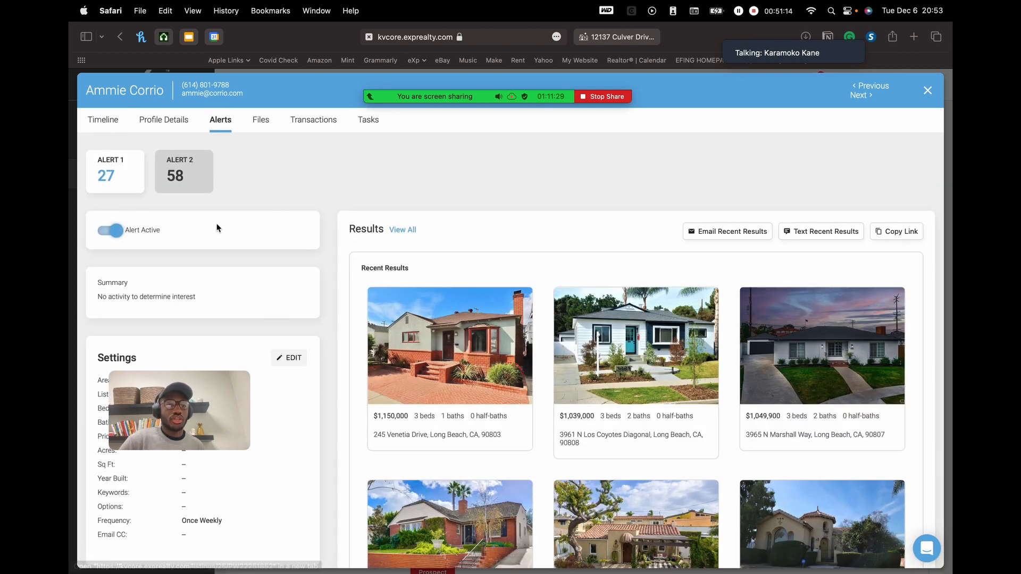
{"action": "left_click", "coordinate": [108, 119]}
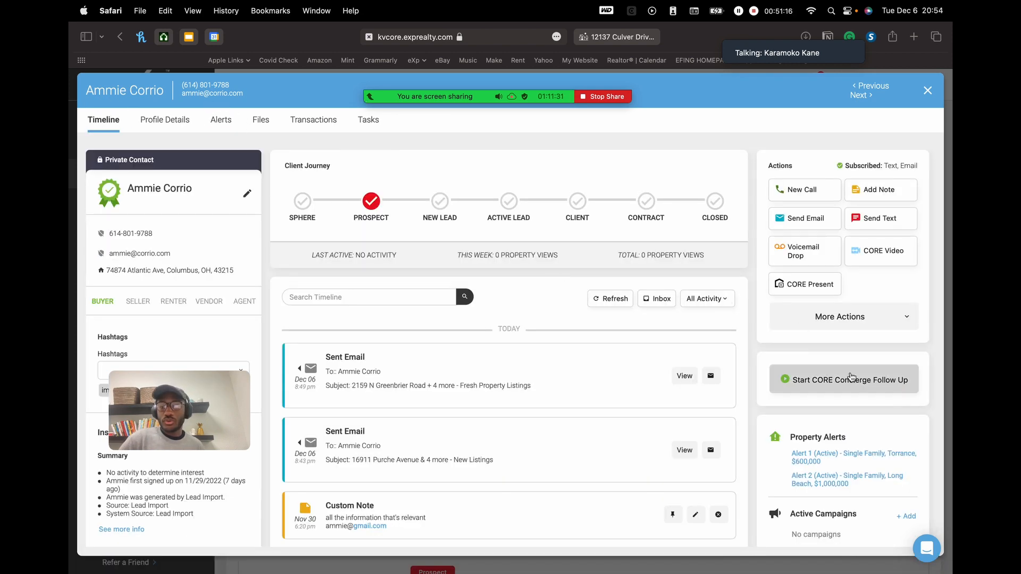
{"action": "scroll", "coordinate": [850, 377], "scroll_direction": "down", "scroll_amount": 3}
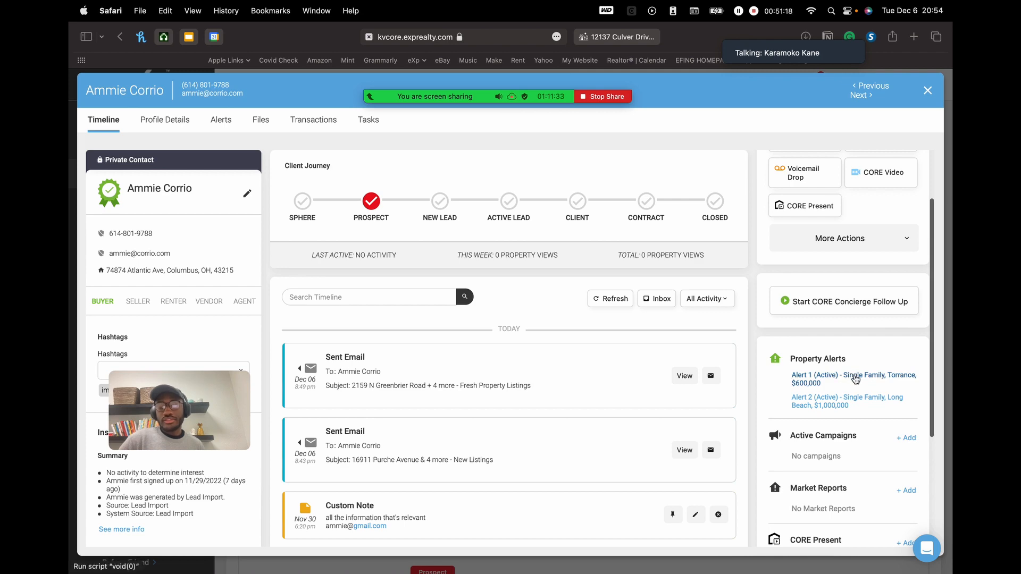
{"action": "left_click", "coordinate": [852, 377]}
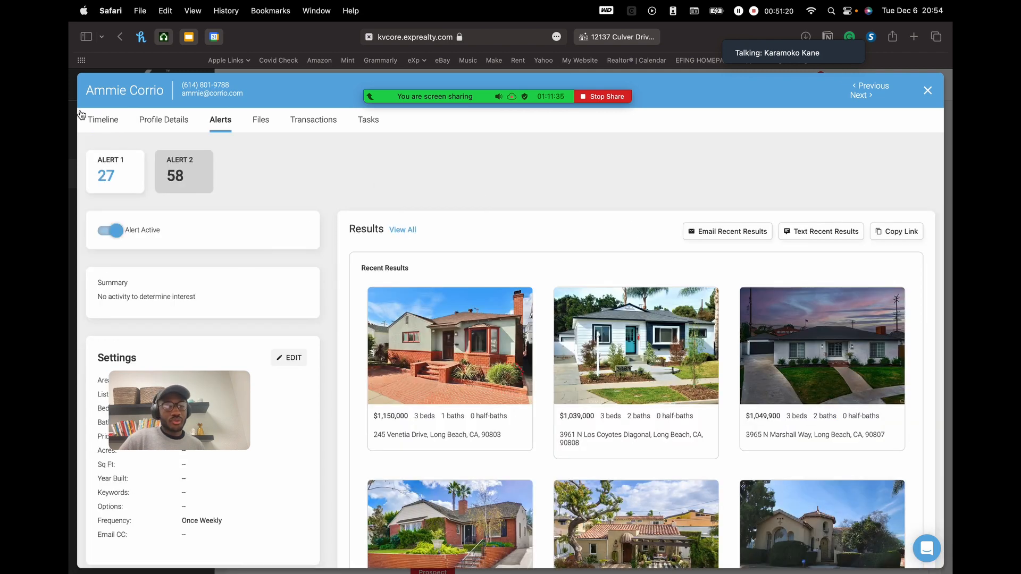
{"action": "left_click", "coordinate": [99, 121]}
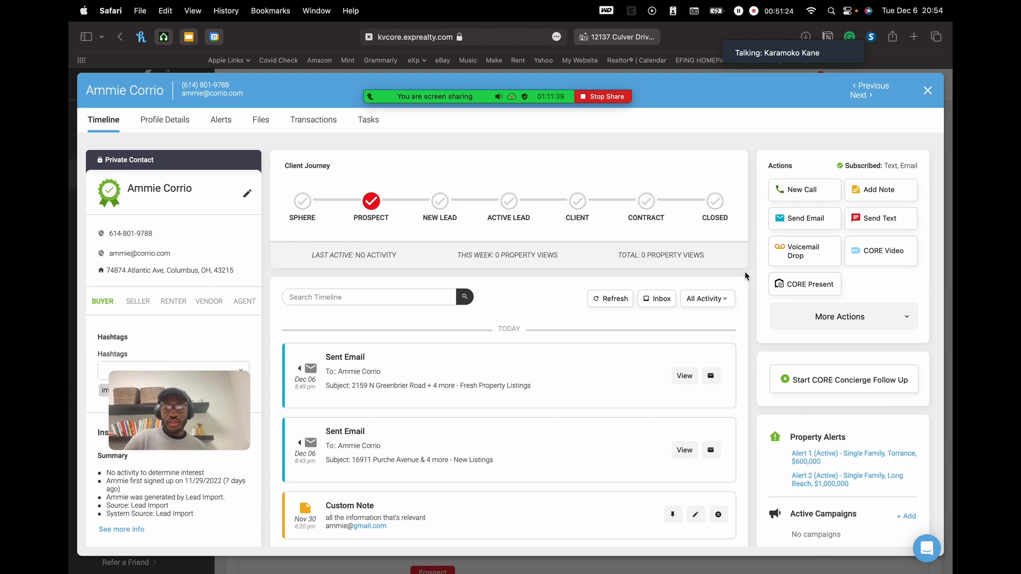
{"action": "scroll", "coordinate": [615, 401], "scroll_direction": "down", "scroll_amount": 2}
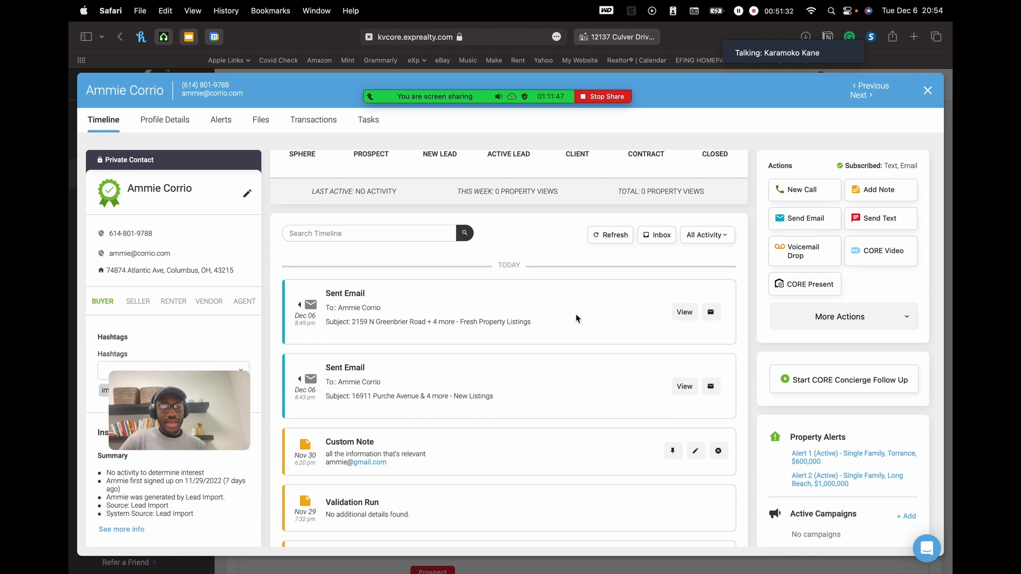
{"action": "scroll", "coordinate": [566, 369], "scroll_direction": "down", "scroll_amount": 2}
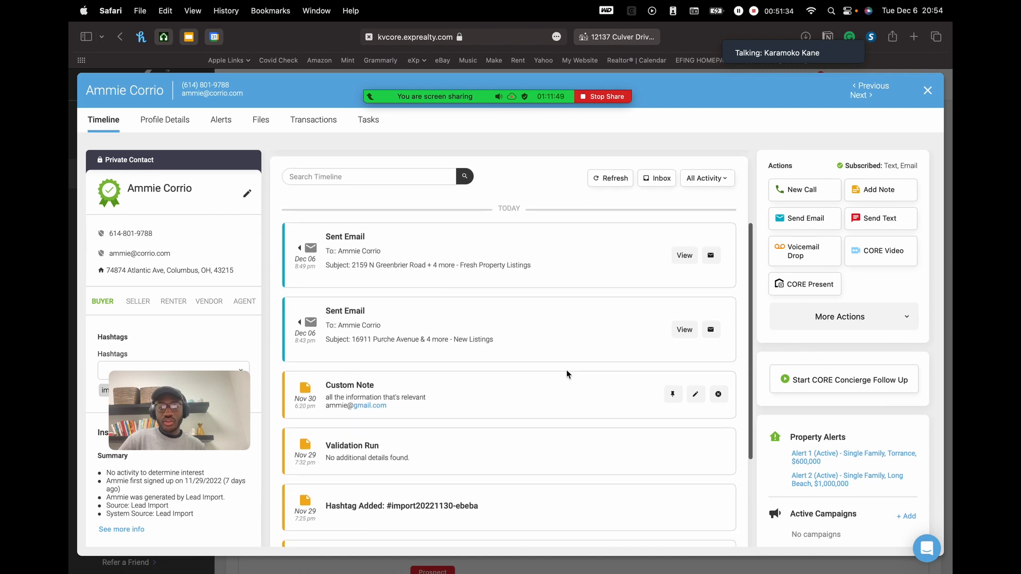
{"action": "scroll", "coordinate": [556, 340], "scroll_direction": "up", "scroll_amount": 3}
{"action": "scroll", "coordinate": [504, 431], "scroll_direction": "down", "scroll_amount": 3}
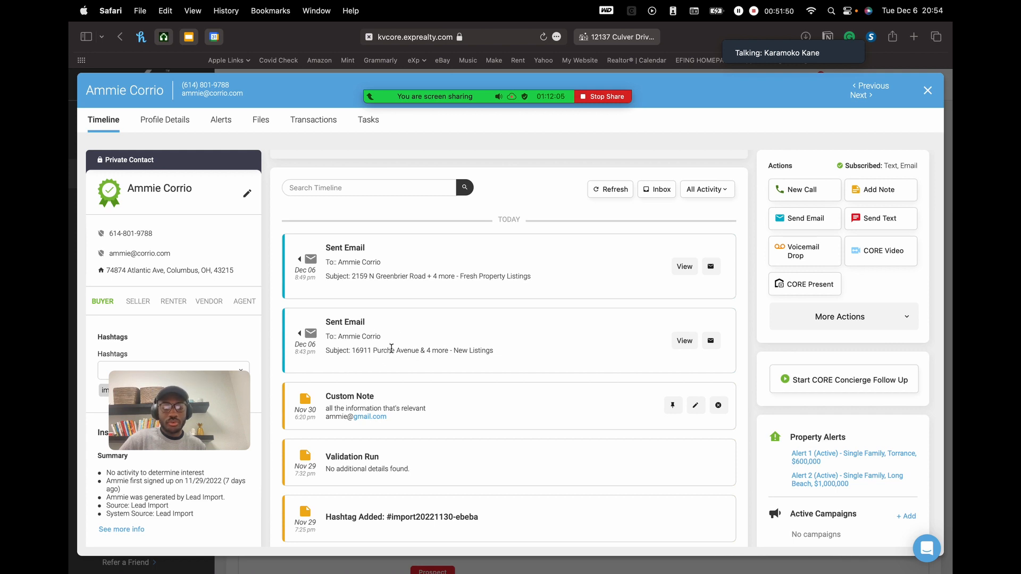
{"action": "left_click", "coordinate": [684, 341]}
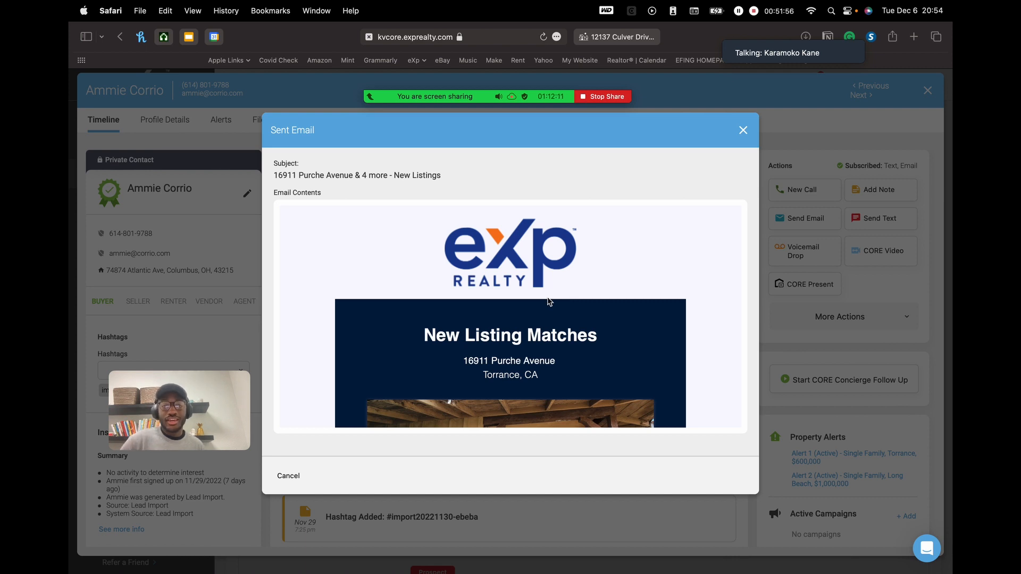
{"action": "scroll", "coordinate": [549, 301], "scroll_direction": "down", "scroll_amount": 1}
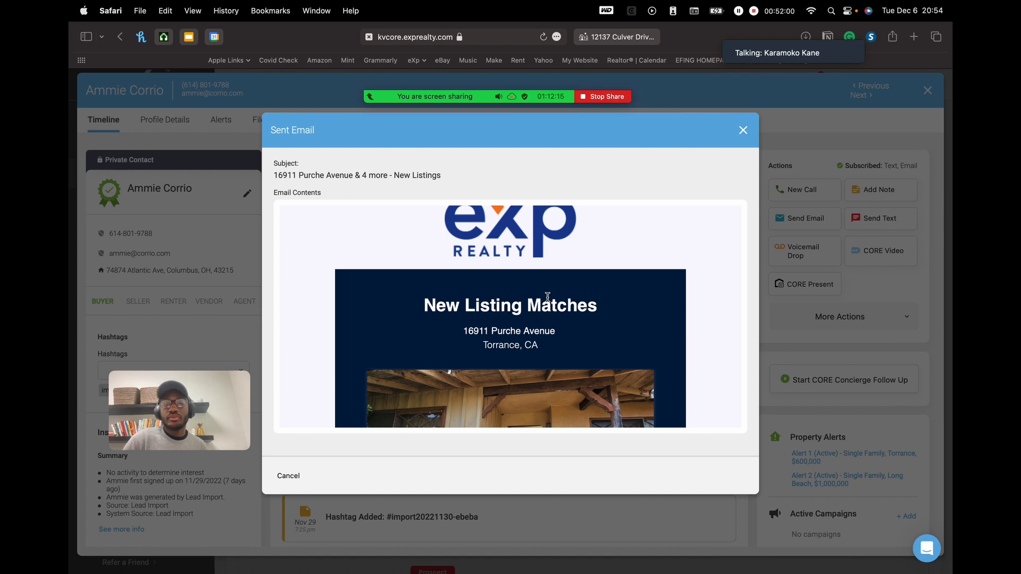
{"action": "scroll", "coordinate": [547, 296], "scroll_direction": "down", "scroll_amount": 1}
{"action": "scroll", "coordinate": [545, 290], "scroll_direction": "up", "scroll_amount": 3}
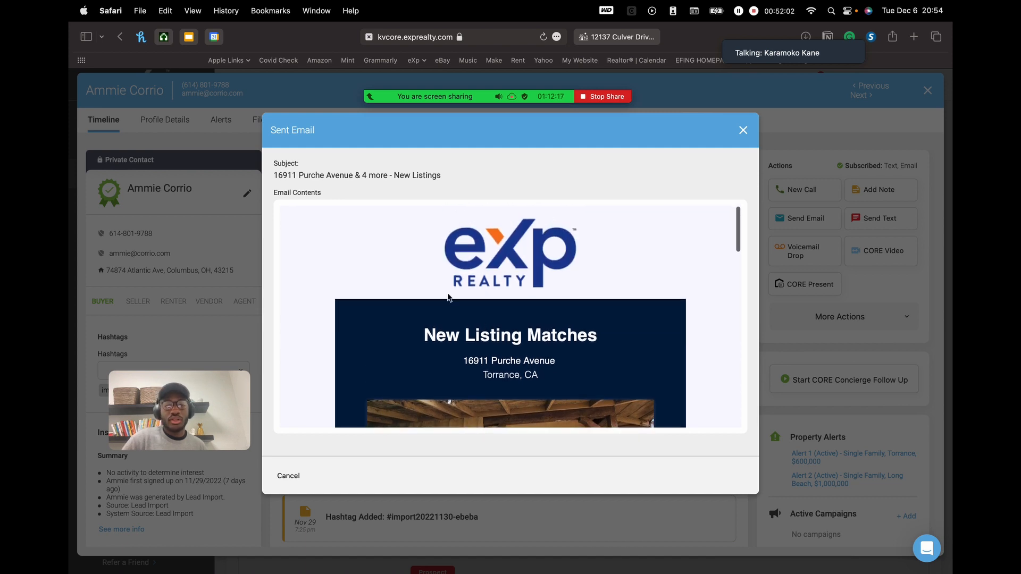
{"action": "scroll", "coordinate": [497, 240], "scroll_direction": "down", "scroll_amount": 3}
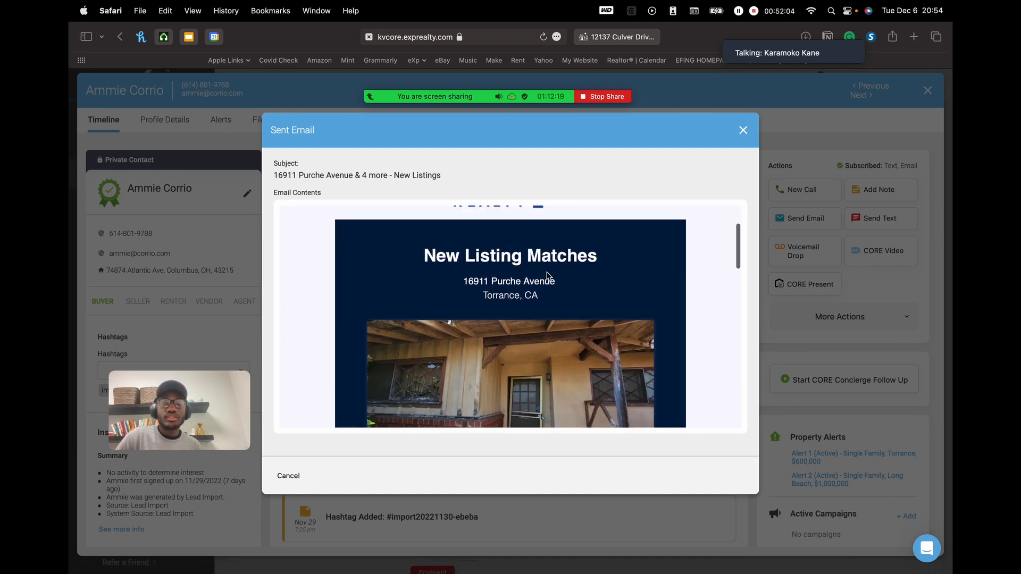
{"action": "scroll", "coordinate": [478, 261], "scroll_direction": "down", "scroll_amount": 5}
{"action": "scroll", "coordinate": [447, 283], "scroll_direction": "down", "scroll_amount": 10}
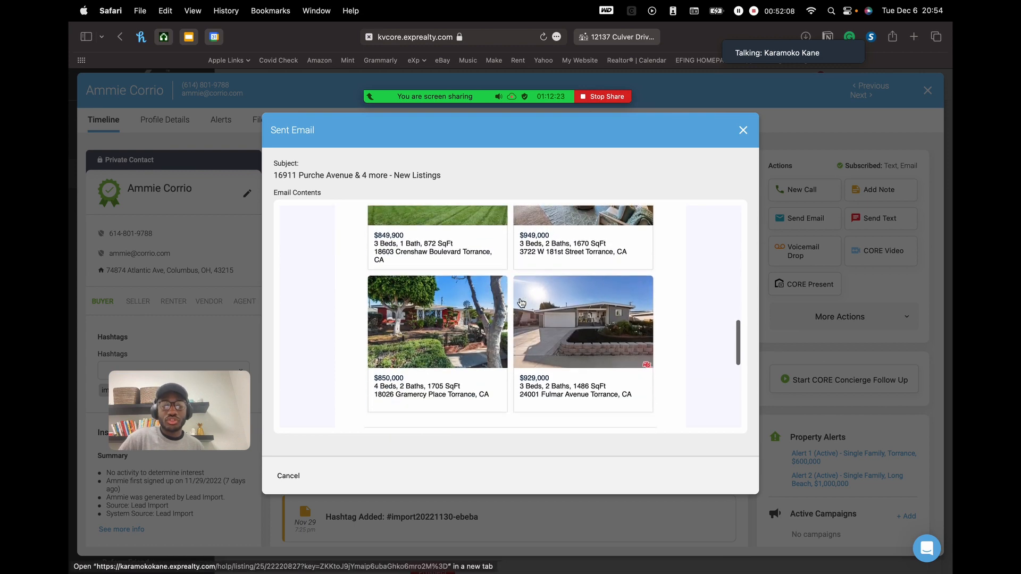
{"action": "scroll", "coordinate": [511, 314], "scroll_direction": "up", "scroll_amount": 5}
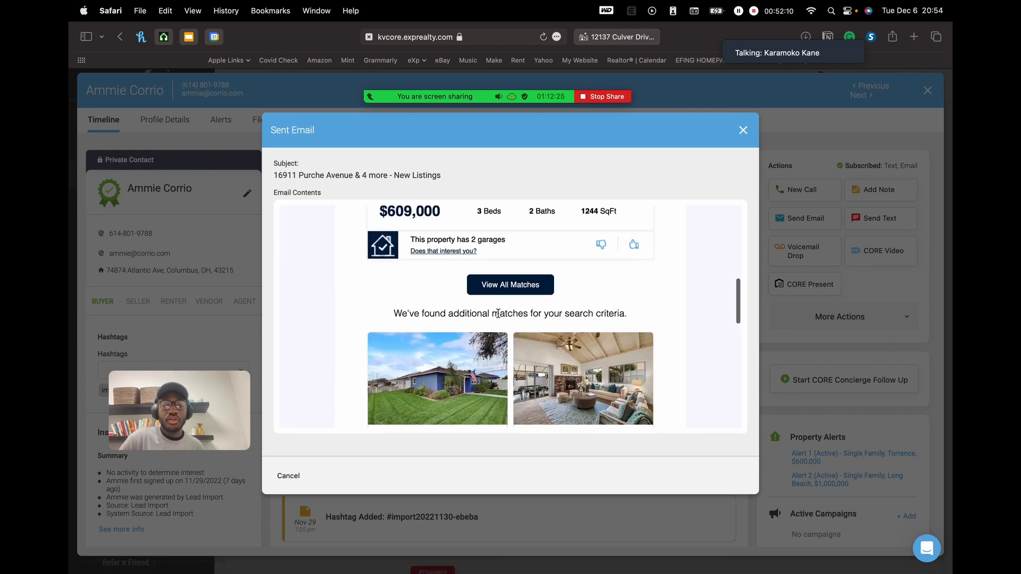
{"action": "scroll", "coordinate": [530, 287], "scroll_direction": "up", "scroll_amount": 1}
{"action": "scroll", "coordinate": [530, 298], "scroll_direction": "up", "scroll_amount": 1}
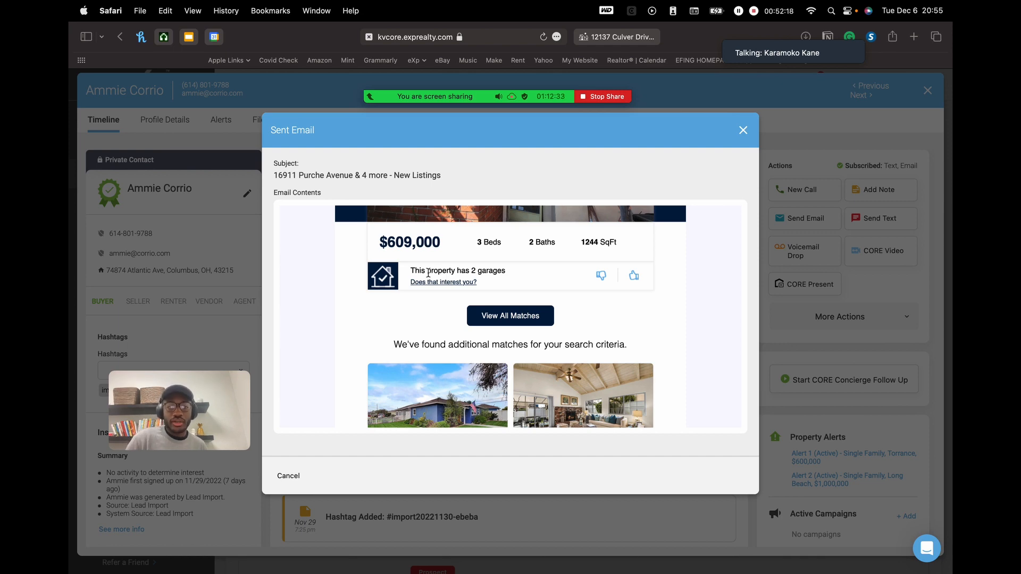
{"action": "scroll", "coordinate": [429, 273], "scroll_direction": "down", "scroll_amount": 10}
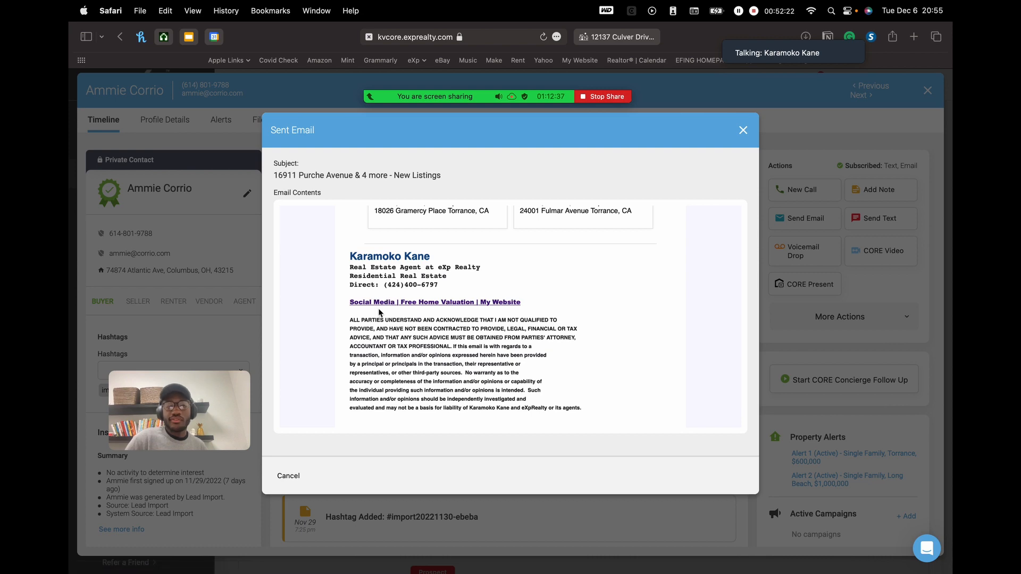
{"action": "scroll", "coordinate": [394, 319], "scroll_direction": "down", "scroll_amount": 5}
{"action": "scroll", "coordinate": [420, 327], "scroll_direction": "up", "scroll_amount": 5}
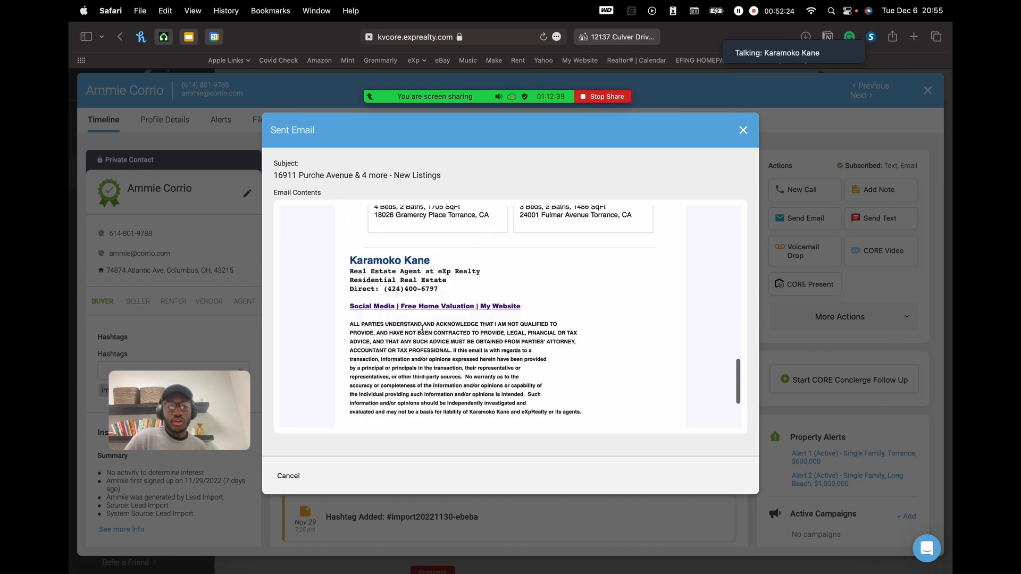
{"action": "scroll", "coordinate": [422, 328], "scroll_direction": "up", "scroll_amount": 15}
{"action": "scroll", "coordinate": [521, 296], "scroll_direction": "down", "scroll_amount": 5}
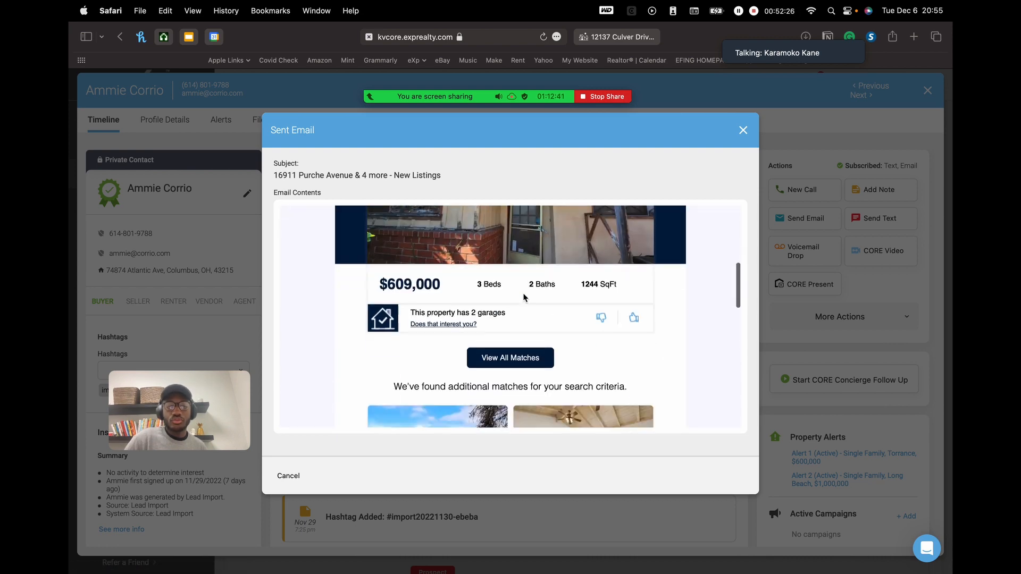
{"action": "scroll", "coordinate": [524, 297], "scroll_direction": "down", "scroll_amount": 1}
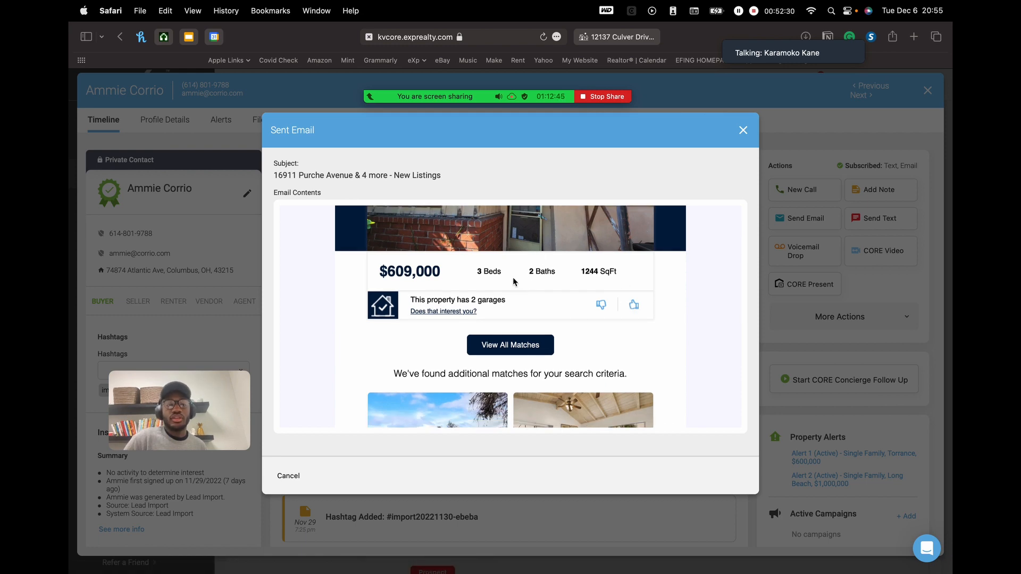
- Cancel the Purche Avenue email preview to return to the Timeline listing both sent alert emails
{"action": "left_click", "coordinate": [290, 475]}
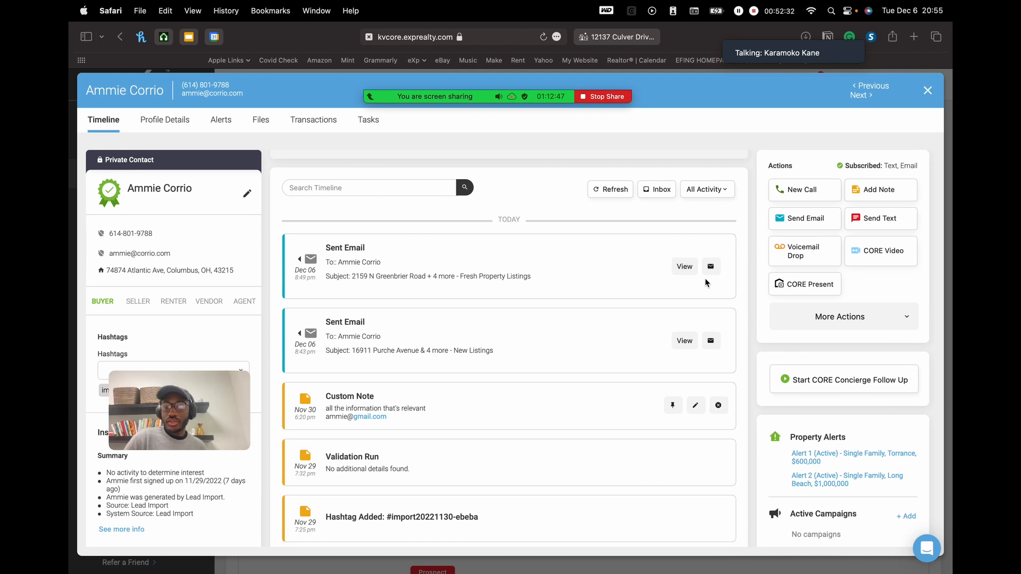
{"action": "mouse_move", "coordinate": [713, 274]}
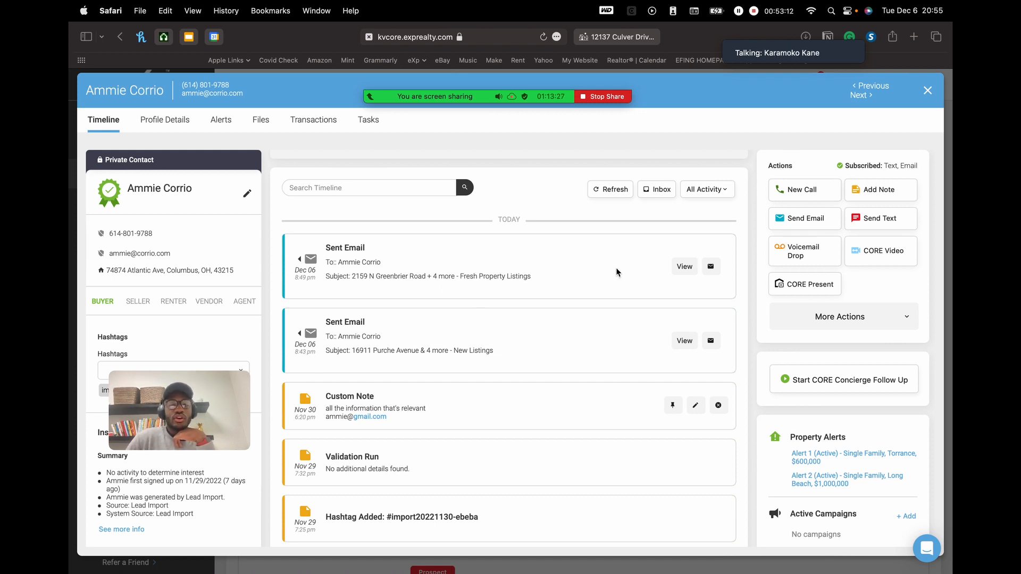
{"action": "left_click", "coordinate": [684, 267]}
{"action": "scroll", "coordinate": [509, 331], "scroll_direction": "down", "scroll_amount": 5}
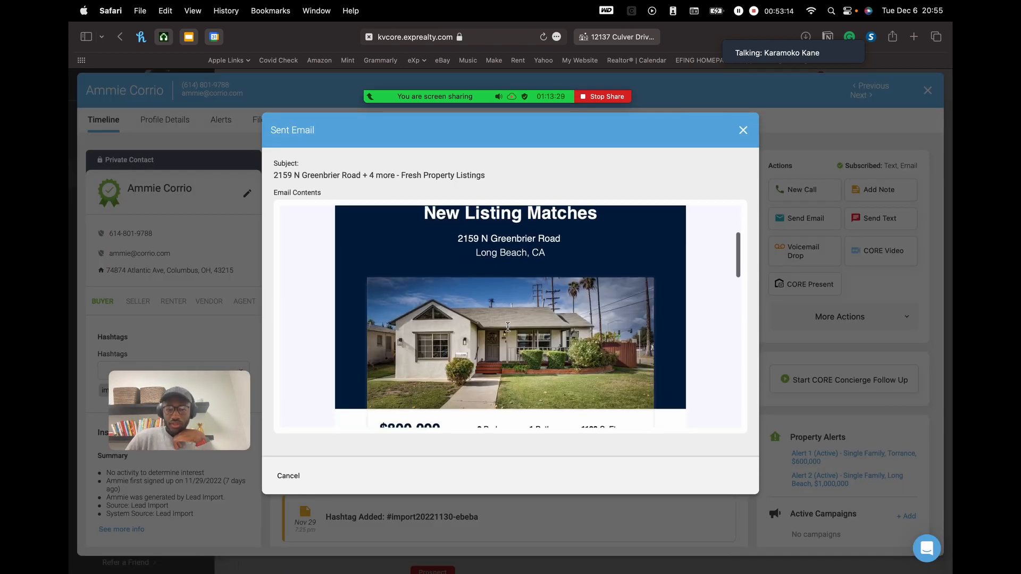
{"action": "scroll", "coordinate": [509, 331], "scroll_direction": "down", "scroll_amount": 8}
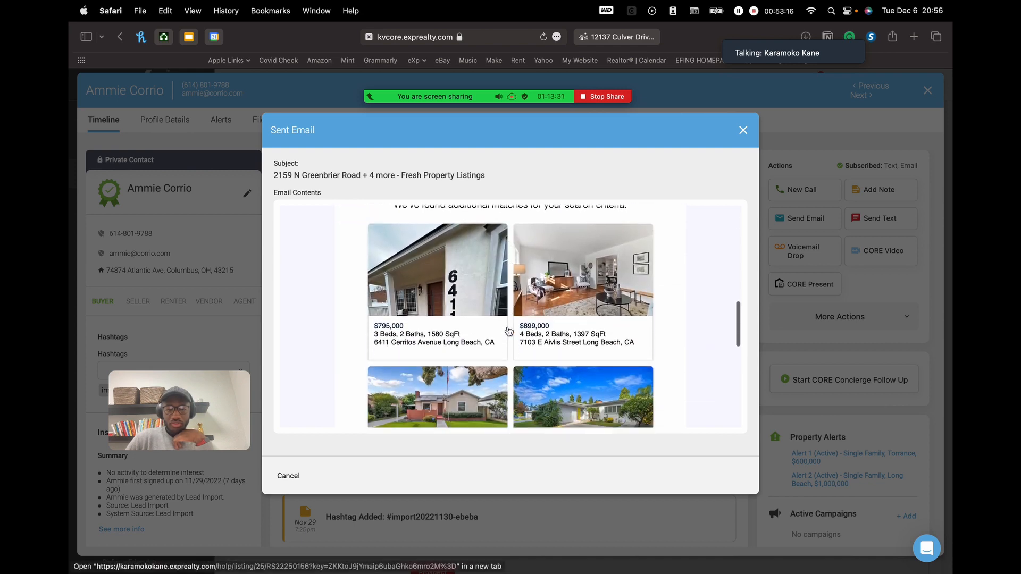
{"action": "scroll", "coordinate": [499, 312], "scroll_direction": "up", "scroll_amount": 5}
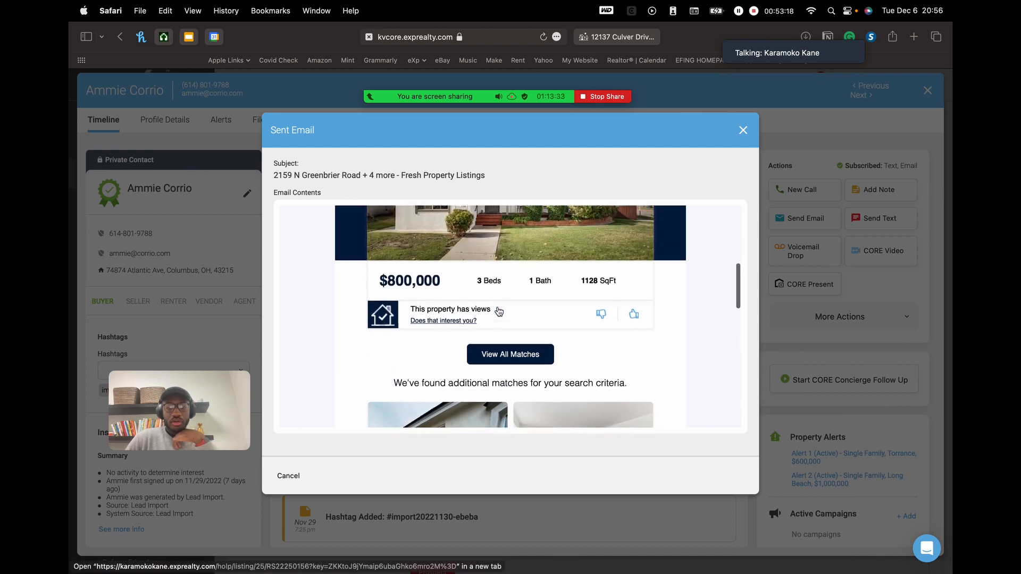
{"action": "scroll", "coordinate": [499, 311], "scroll_direction": "up", "scroll_amount": 2}
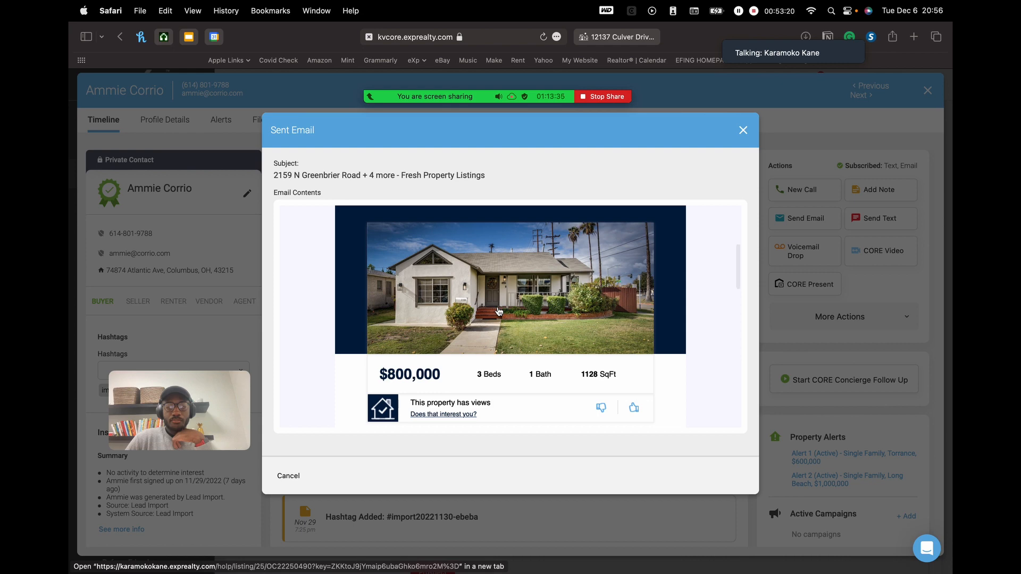
{"action": "scroll", "coordinate": [499, 312], "scroll_direction": "down", "scroll_amount": 3}
{"action": "scroll", "coordinate": [499, 312], "scroll_direction": "down", "scroll_amount": 10}
{"action": "scroll", "coordinate": [611, 239], "scroll_direction": "up", "scroll_amount": 12}
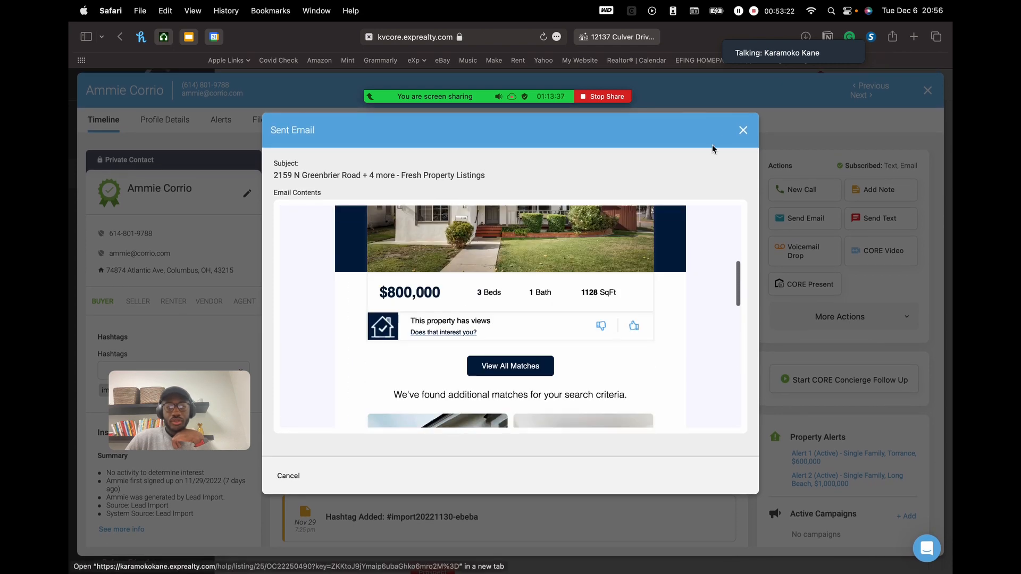
- Close the Greenbrier Road email preview and drag the Zoom meeting toolbar out of the way
{"action": "left_click", "coordinate": [742, 131]}
{"action": "scroll", "coordinate": [692, 356], "scroll_direction": "down", "scroll_amount": 2}
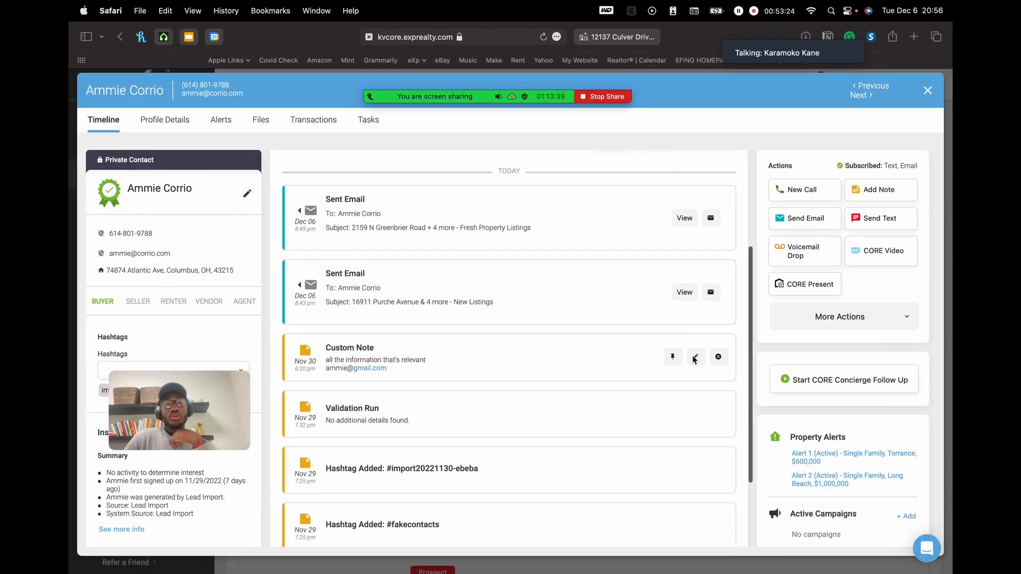
{"action": "scroll", "coordinate": [693, 355], "scroll_direction": "up", "scroll_amount": 5}
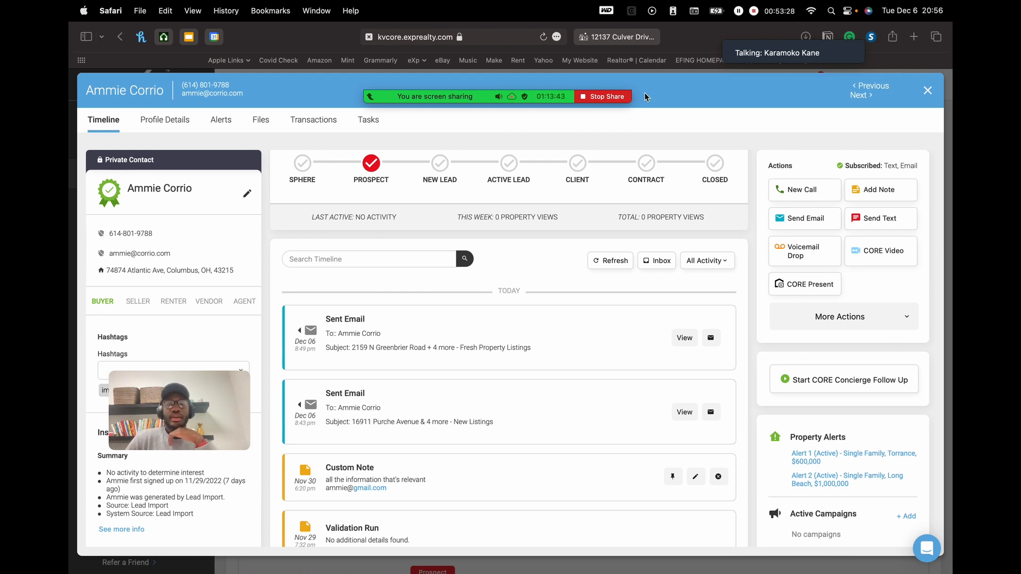
{"action": "mouse_move", "coordinate": [528, 97]}
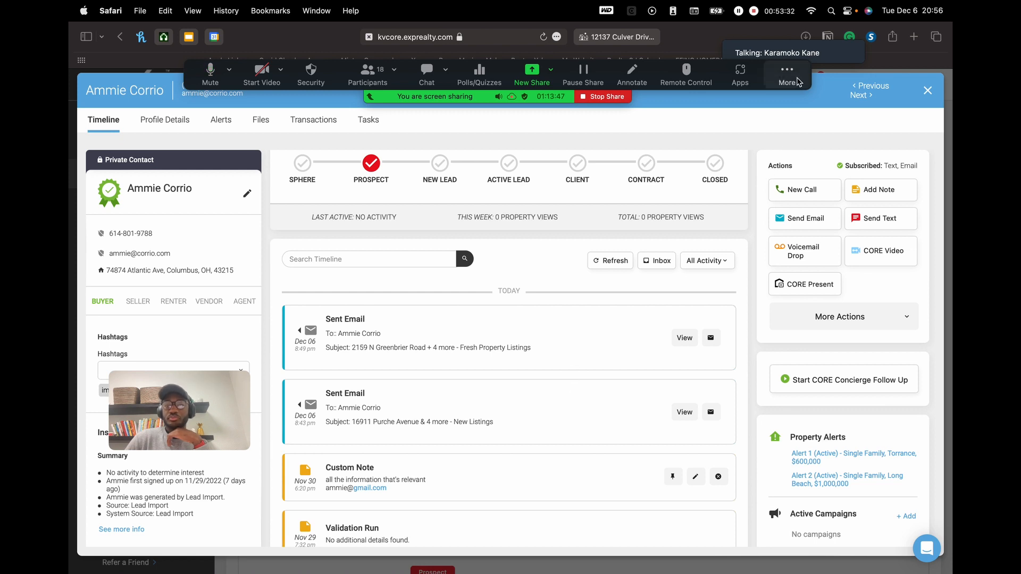
{"action": "left_click_drag", "start_coordinate": [787, 72], "coordinate": [770, 39]}
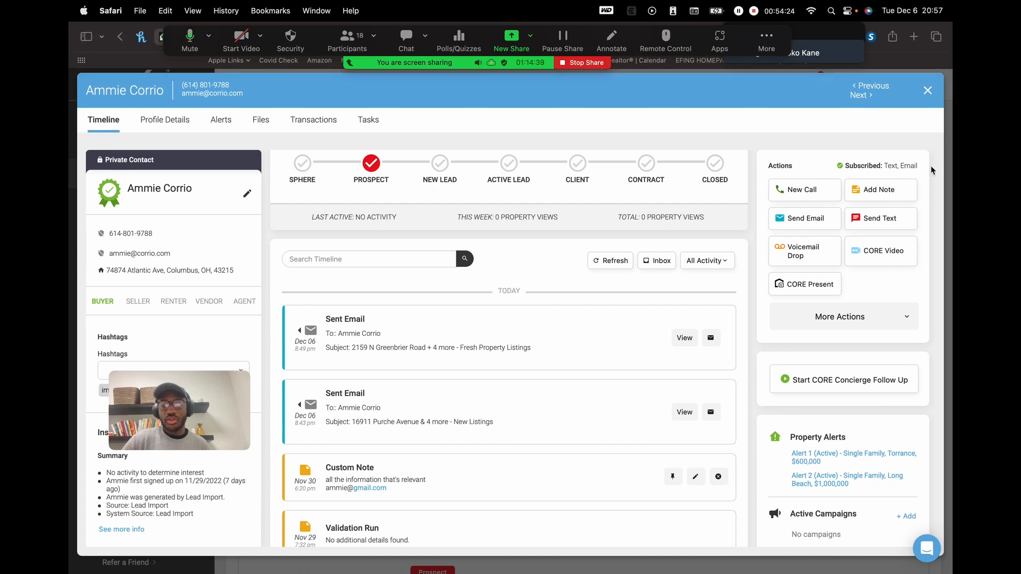
- Scroll the sidebar to Market Reports, CORE Present, Listing Valuation and Seller Report
{"action": "scroll", "coordinate": [818, 470], "scroll_direction": "down", "scroll_amount": 3}
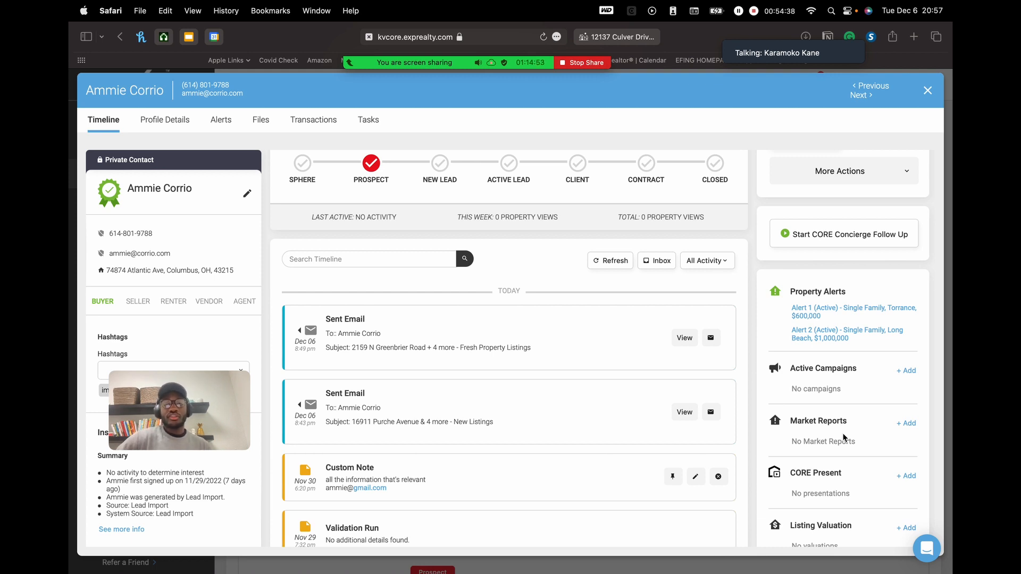
{"action": "scroll", "coordinate": [844, 437], "scroll_direction": "down", "scroll_amount": 2}
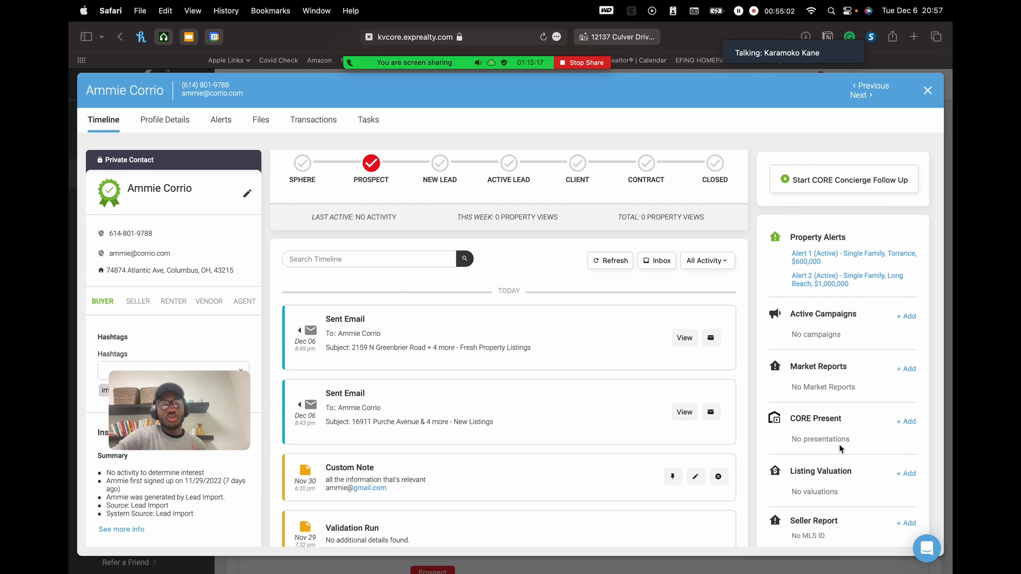
{"action": "mouse_move", "coordinate": [499, 63]}
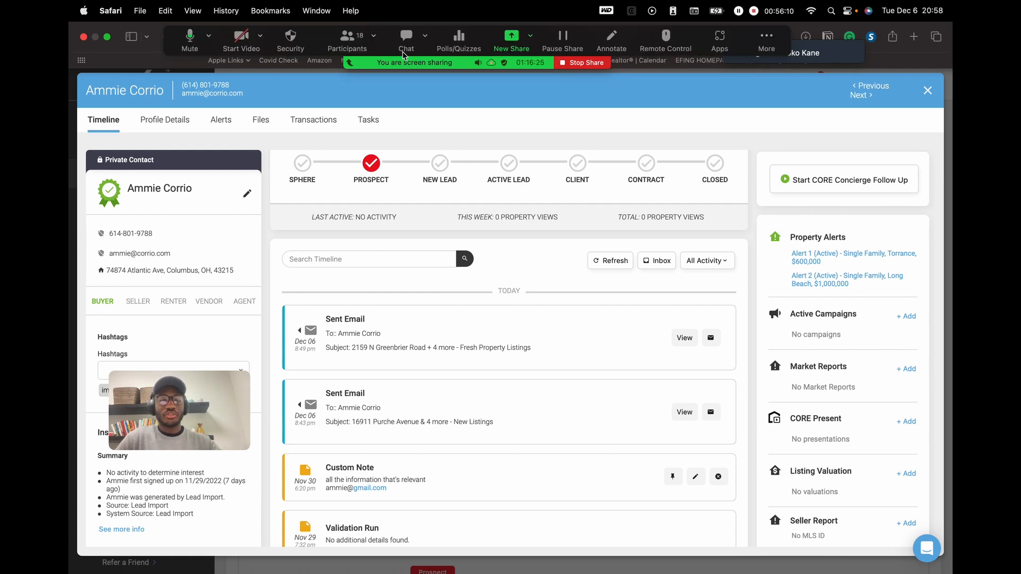
- Open Zoom's Participants window, showing 18 attendees with two hands raised
{"action": "left_click", "coordinate": [347, 40]}
{"action": "mouse_move", "coordinate": [759, 250]}
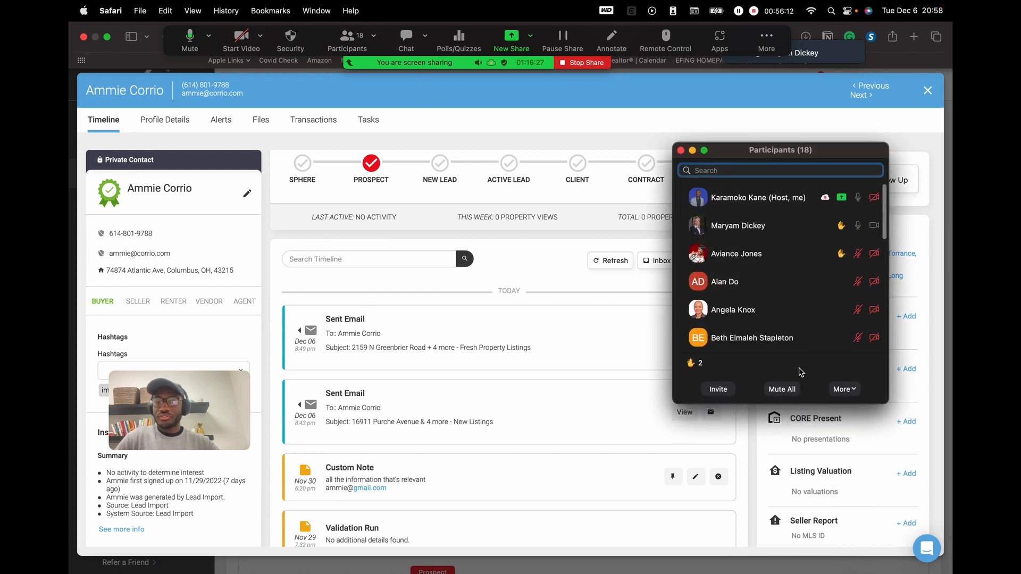
{"action": "mouse_move", "coordinate": [789, 301]}
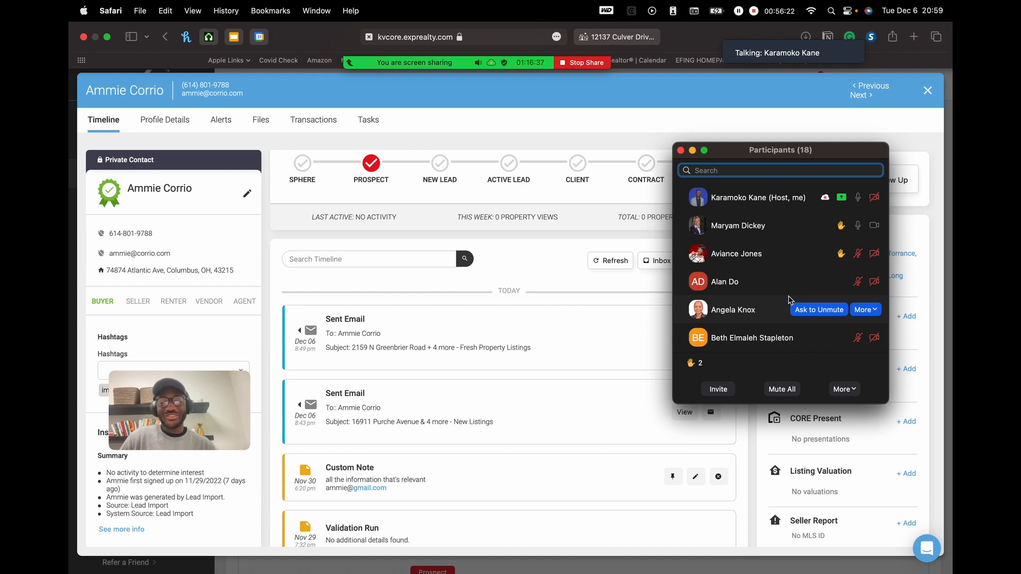
{"action": "scroll", "coordinate": [790, 299], "scroll_direction": "down", "scroll_amount": 5}
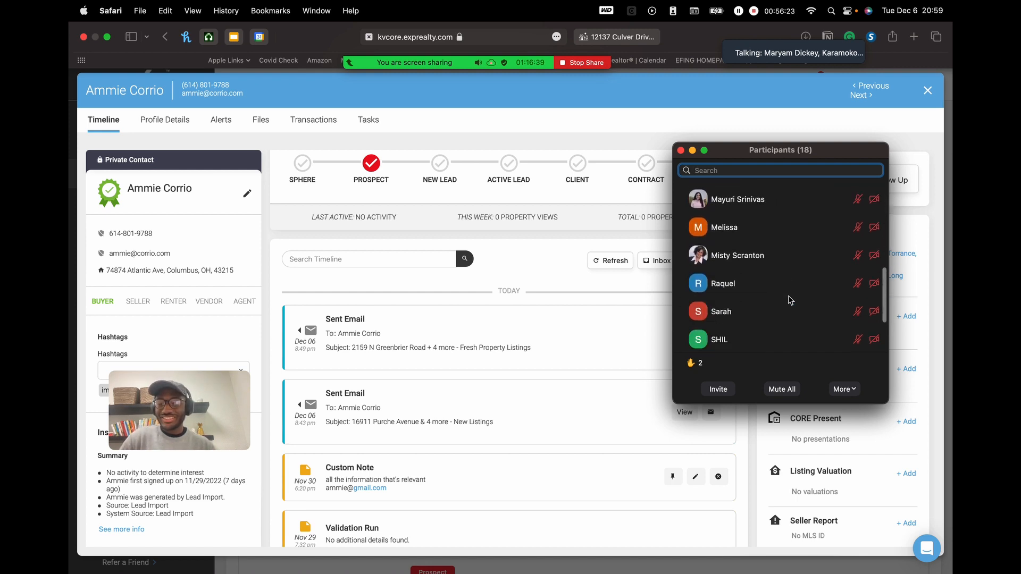
{"action": "scroll", "coordinate": [790, 299], "scroll_direction": "up", "scroll_amount": 5}
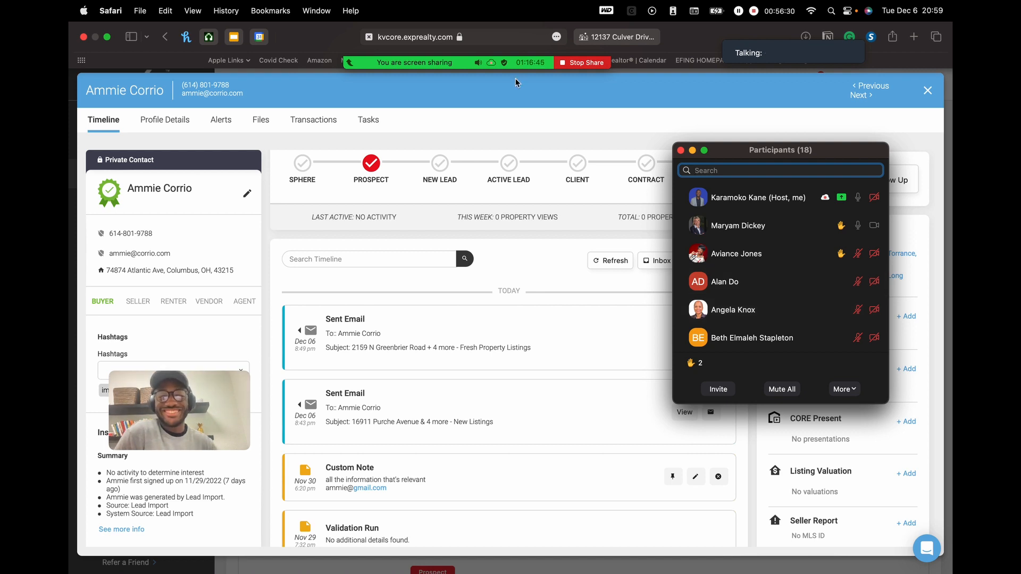
{"action": "mouse_move", "coordinate": [483, 59]}
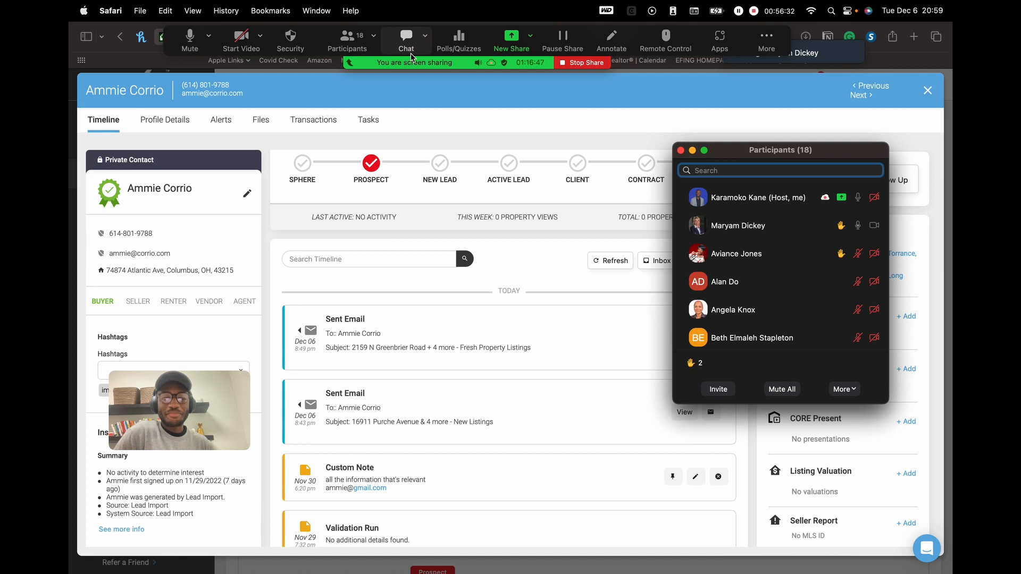
{"action": "mouse_move", "coordinate": [422, 59]}
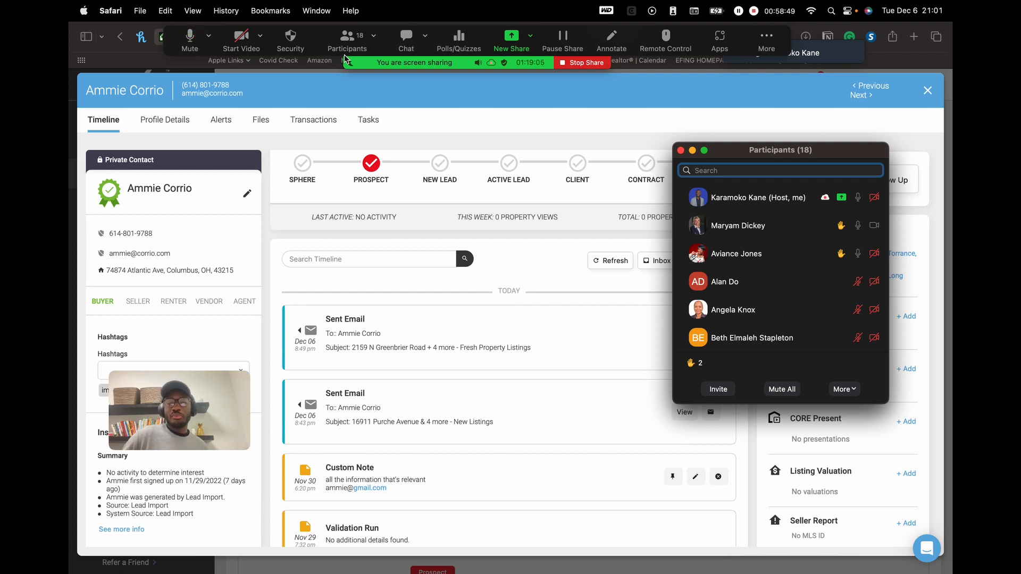
- Shift the Participants window left to reveal Property Alerts, and move the webcam video over the timeline emails
{"action": "left_click_drag", "start_coordinate": [814, 153], "coordinate": [672, 140]}
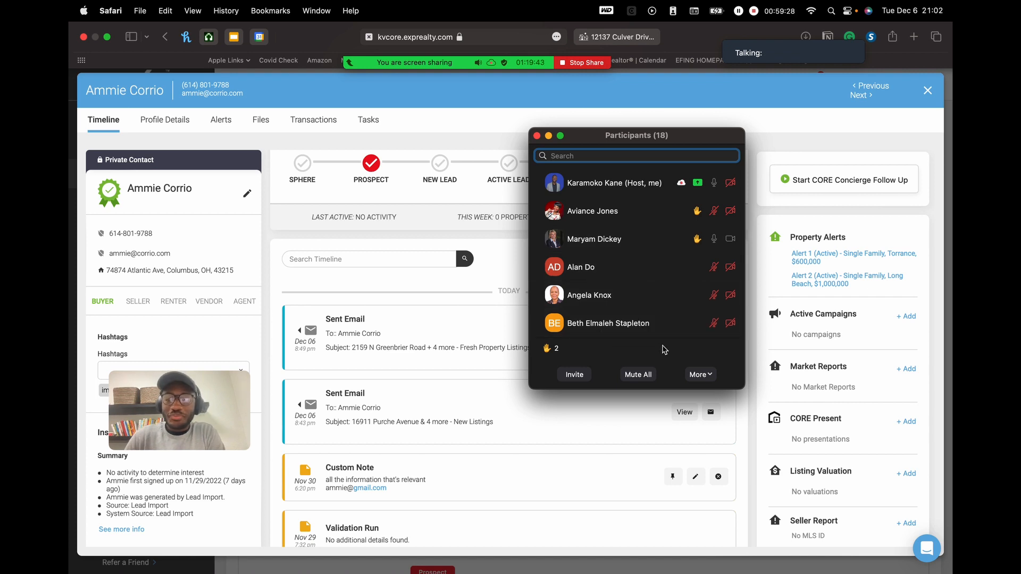
{"action": "left_click_drag", "start_coordinate": [660, 139], "coordinate": [688, 136]}
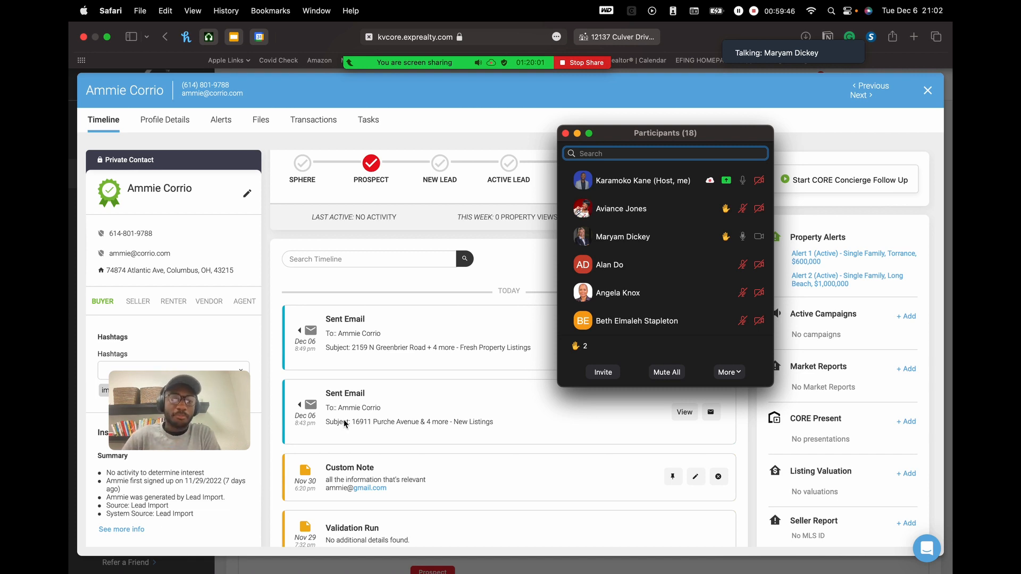
{"action": "left_click", "coordinate": [217, 417]}
{"action": "left_click_drag", "start_coordinate": [216, 417], "coordinate": [352, 449]}
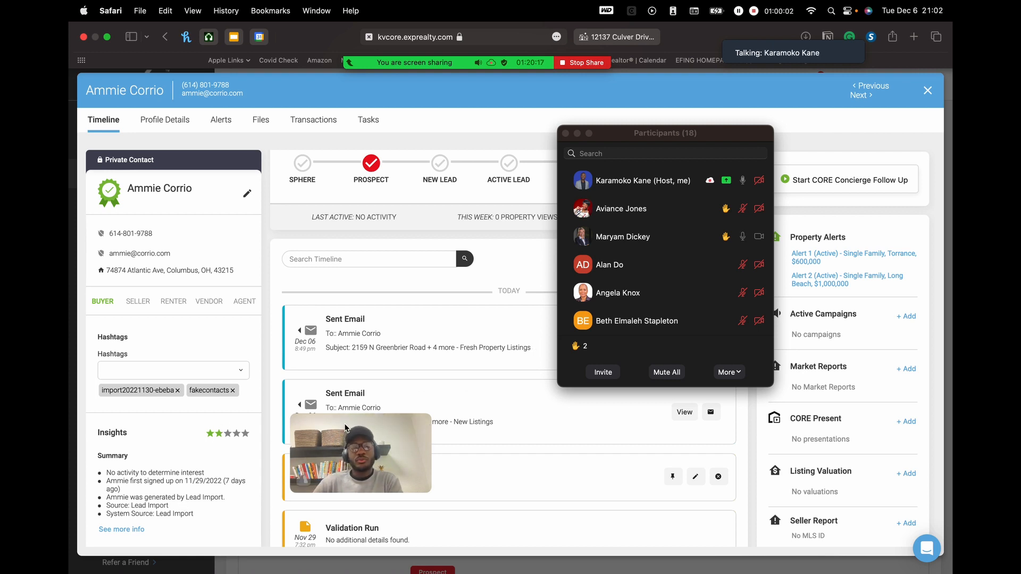
- Move the webcam video to the lower right and highlight the Insights 'No activity to determine interest' line
{"action": "left_click_drag", "start_coordinate": [384, 440], "coordinate": [824, 456]}
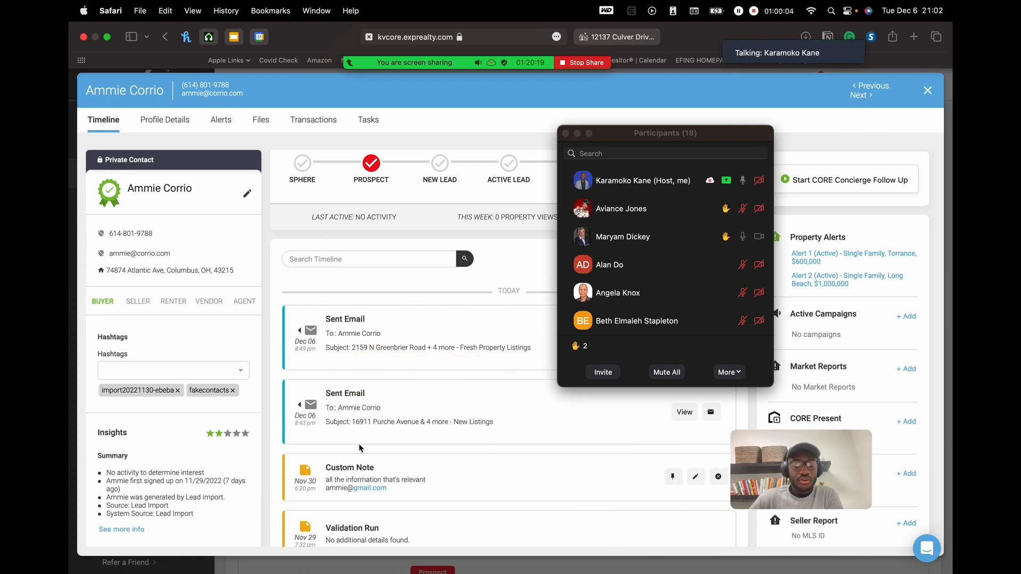
{"action": "scroll", "coordinate": [144, 492], "scroll_direction": "down", "scroll_amount": 3}
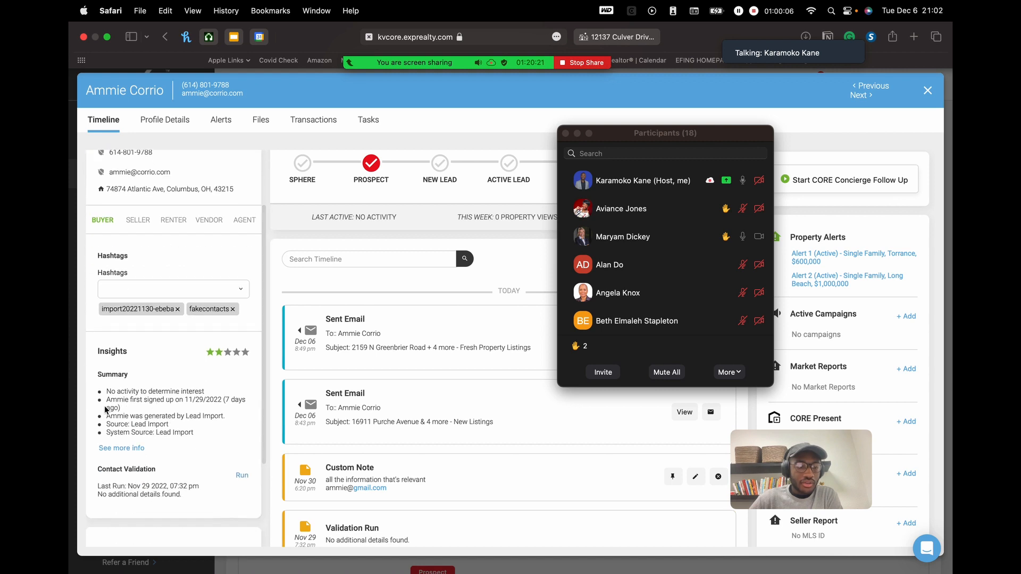
{"action": "left_click_drag", "start_coordinate": [145, 395], "coordinate": [185, 394]}
{"action": "left_click", "coordinate": [128, 398]}
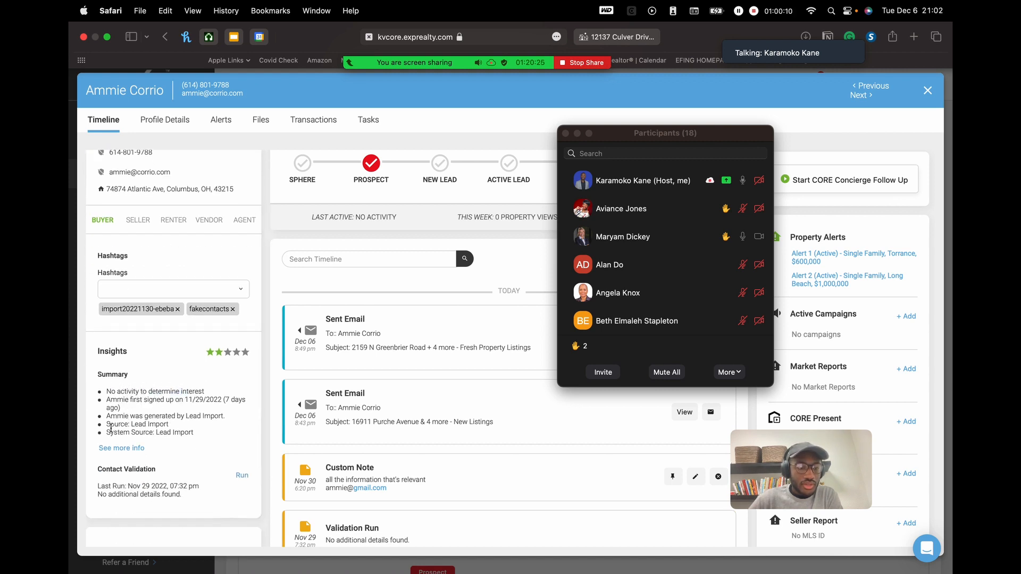
- Point out the 'Source: Lead Import' line by highlighting it and the words Source and System
{"action": "left_click_drag", "start_coordinate": [112, 428], "coordinate": [151, 427]}
{"action": "left_click", "coordinate": [164, 425]}
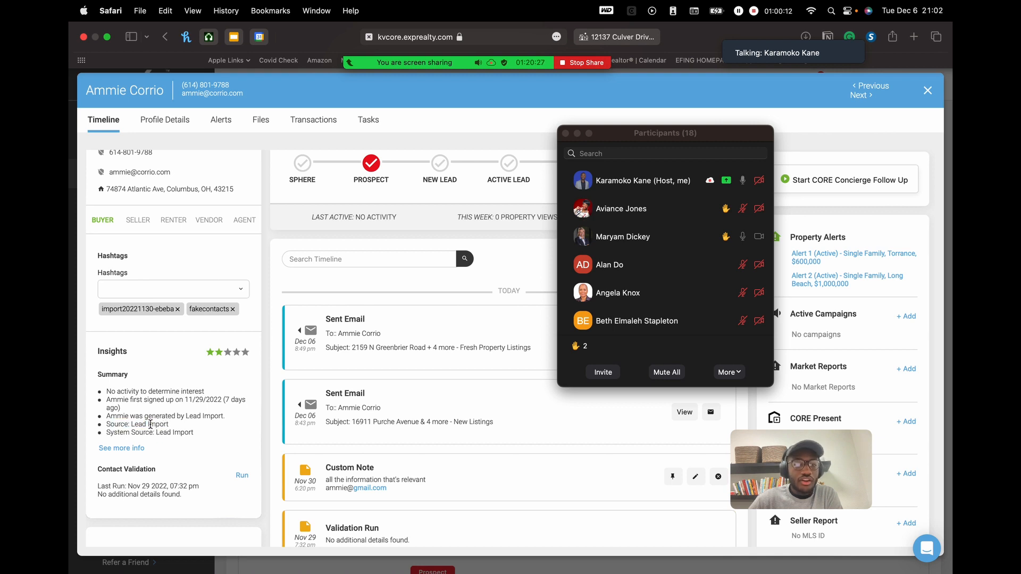
{"action": "double_click", "coordinate": [114, 427]}
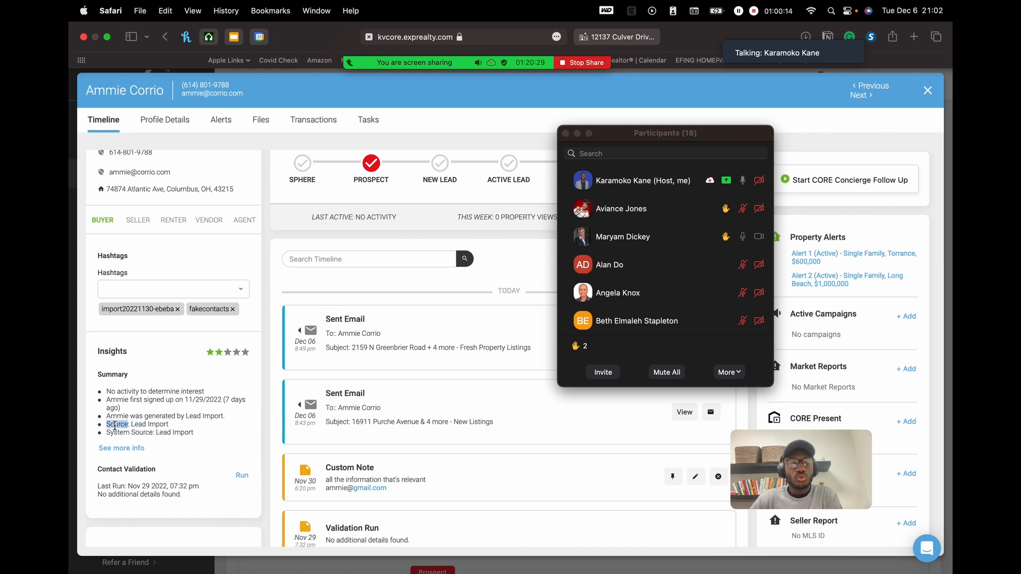
{"action": "double_click", "coordinate": [124, 432]}
{"action": "left_click", "coordinate": [135, 433]}
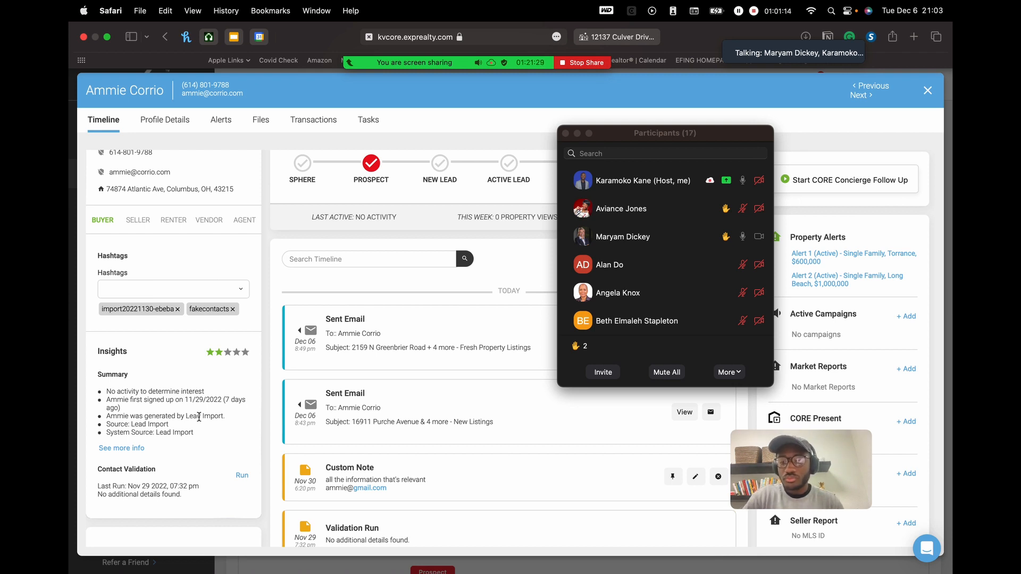
{"action": "mouse_move", "coordinate": [738, 55]}
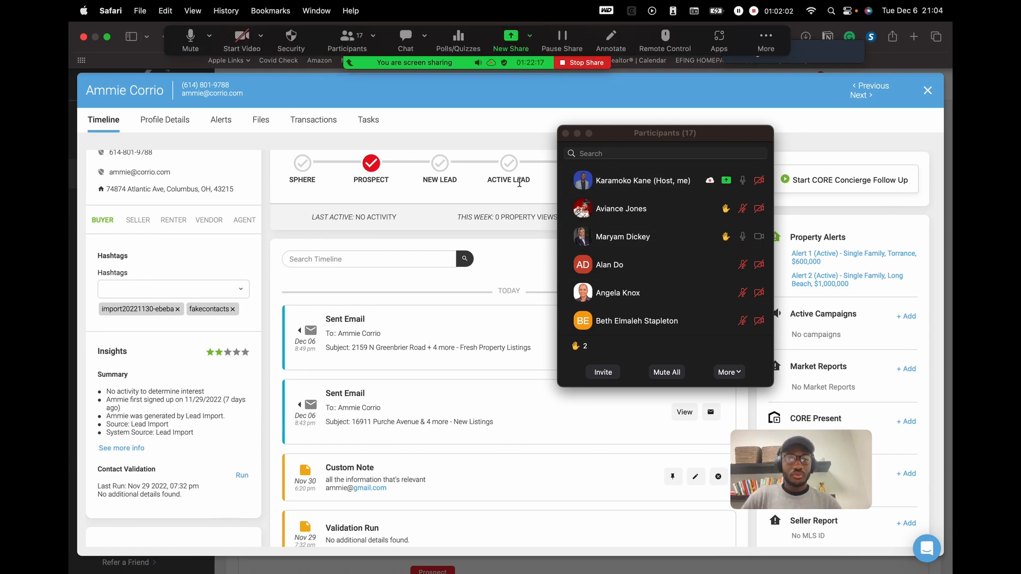
{"action": "scroll", "coordinate": [724, 293], "scroll_direction": "down", "scroll_amount": 5}
{"action": "scroll", "coordinate": [725, 292], "scroll_direction": "up", "scroll_amount": 5}
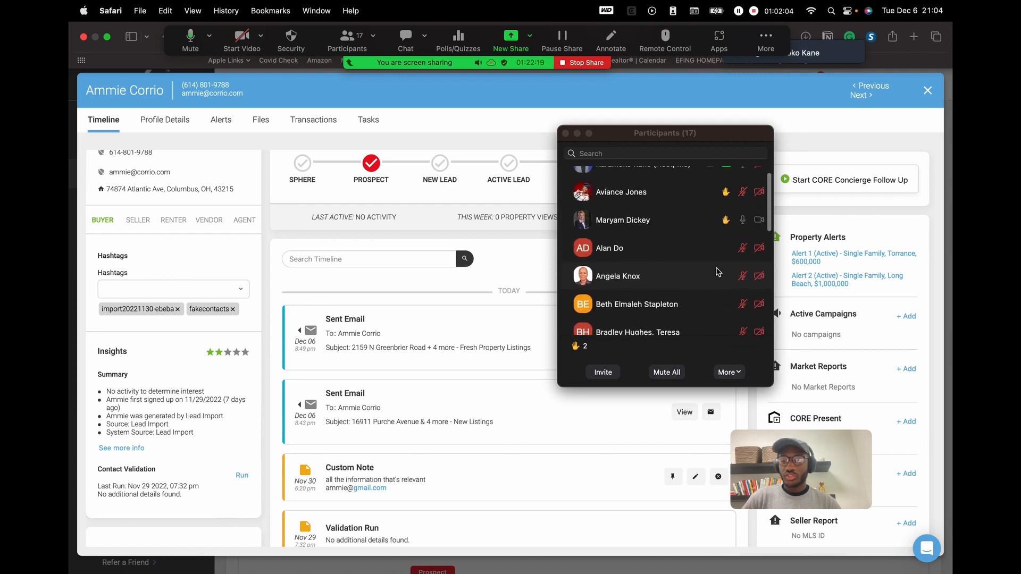
{"action": "left_click_drag", "start_coordinate": [832, 460], "coordinate": [571, 439]}
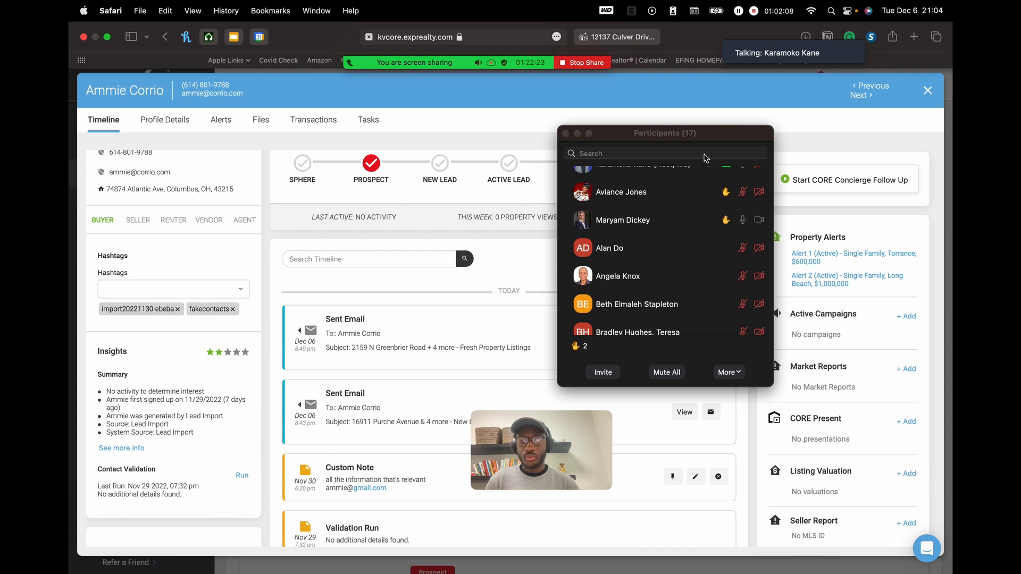
{"action": "left_click_drag", "start_coordinate": [679, 136], "coordinate": [610, 125]}
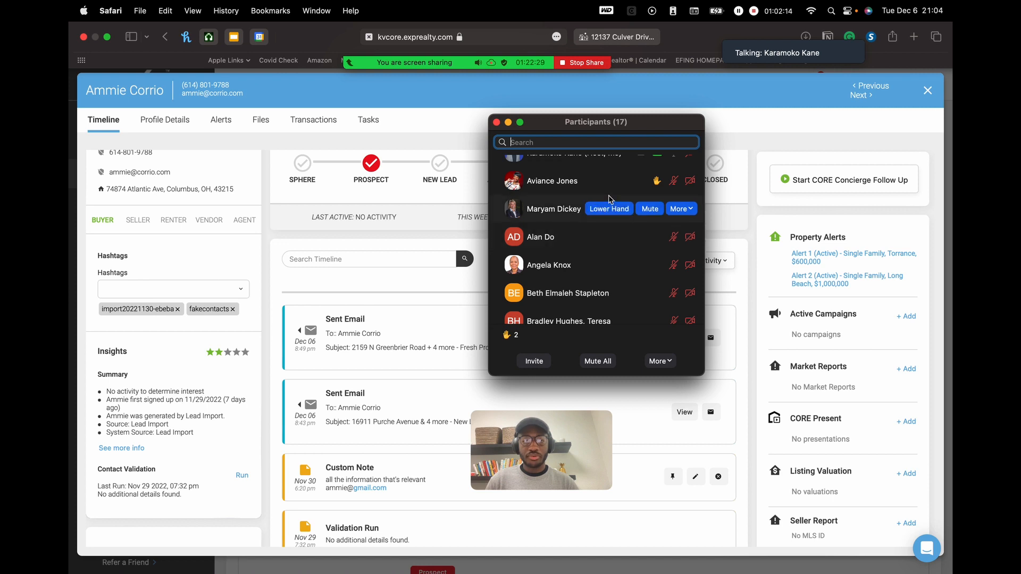
{"action": "scroll", "coordinate": [601, 292], "scroll_direction": "down", "scroll_amount": 1}
{"action": "scroll", "coordinate": [558, 261], "scroll_direction": "up", "scroll_amount": 2}
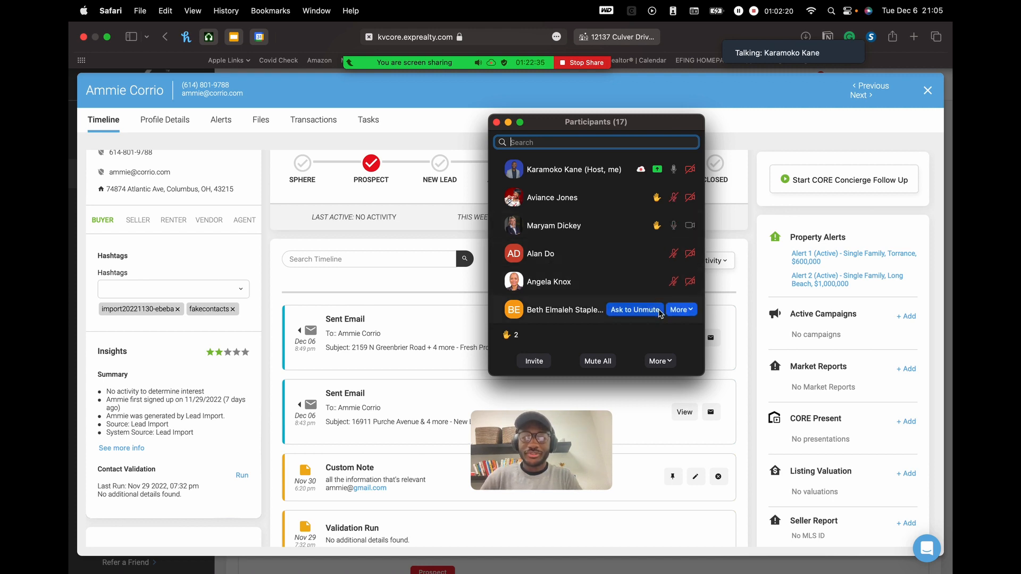
{"action": "scroll", "coordinate": [617, 319], "scroll_direction": "down", "scroll_amount": 1}
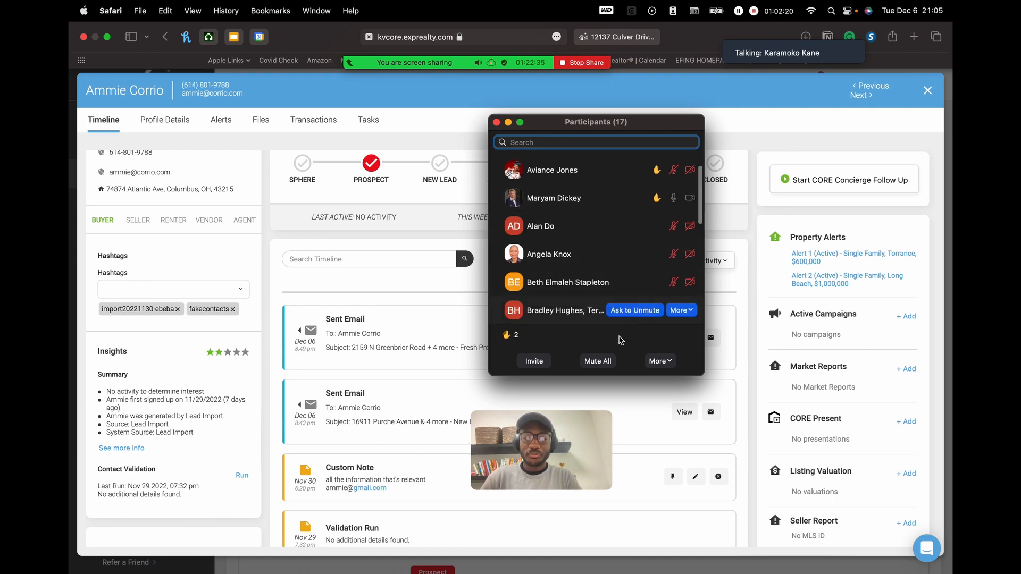
{"action": "left_click", "coordinate": [496, 123]}
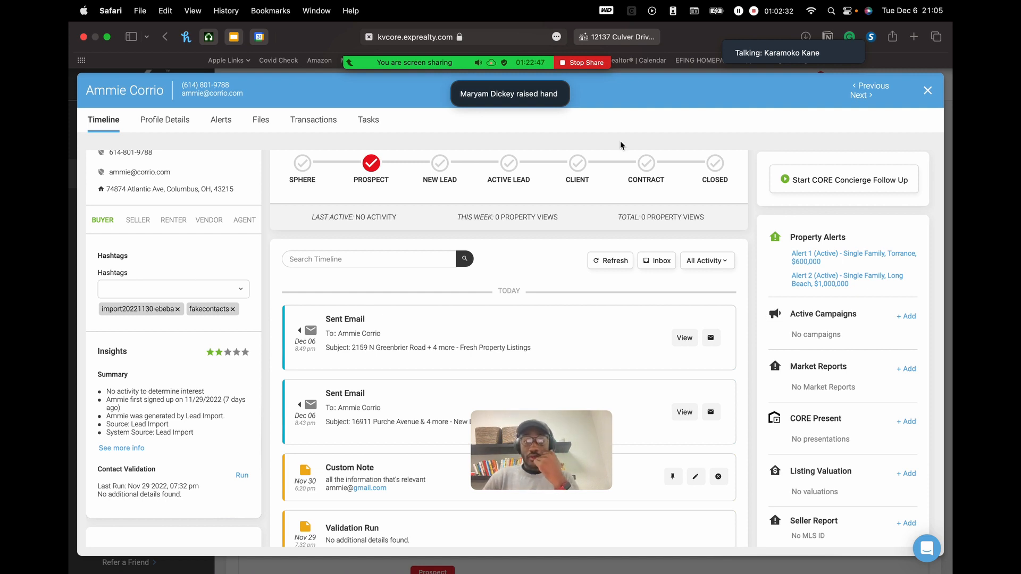
{"action": "mouse_move", "coordinate": [466, 62]}
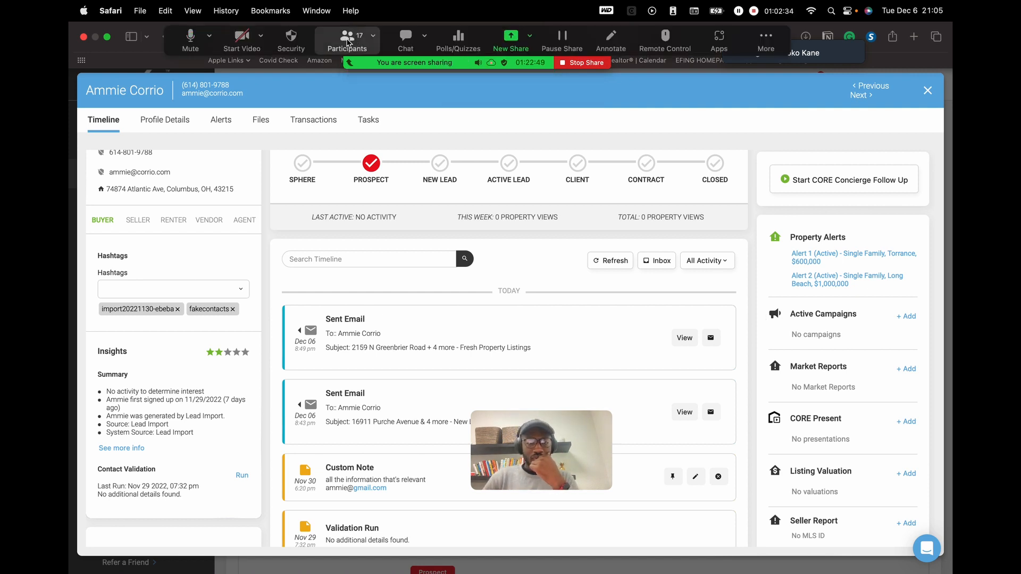
{"action": "left_click", "coordinate": [364, 44]}
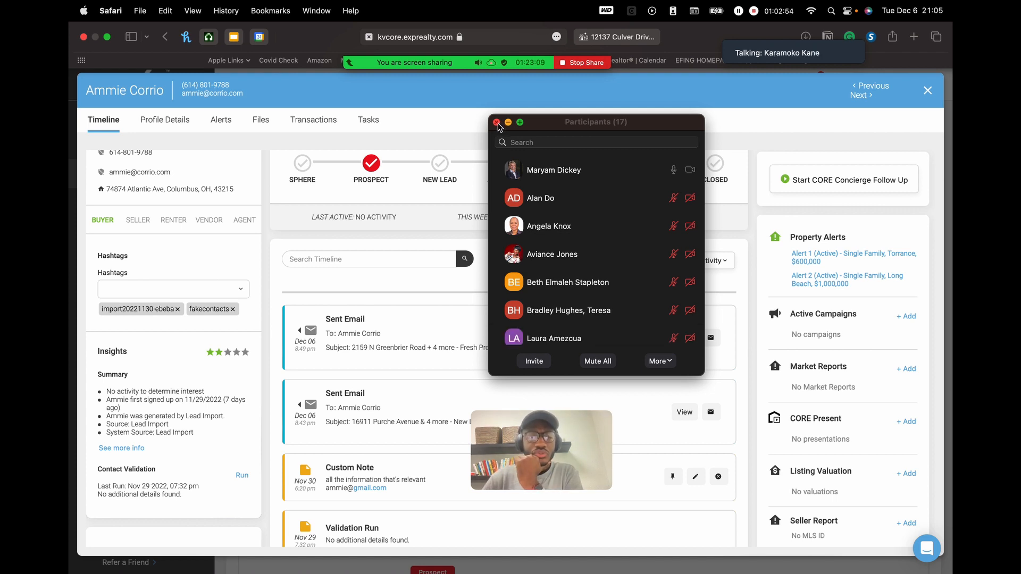
- Close Zoom's Participants window to reveal the shared kvCORE contact timeline and stage pipeline
{"action": "left_click", "coordinate": [497, 123]}
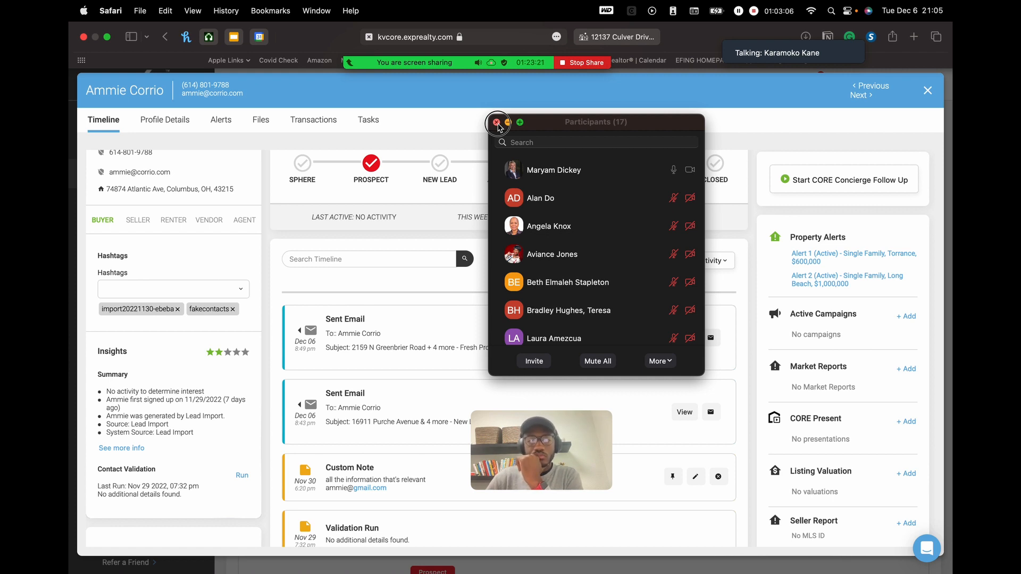
{"action": "left_click", "coordinate": [496, 123]}
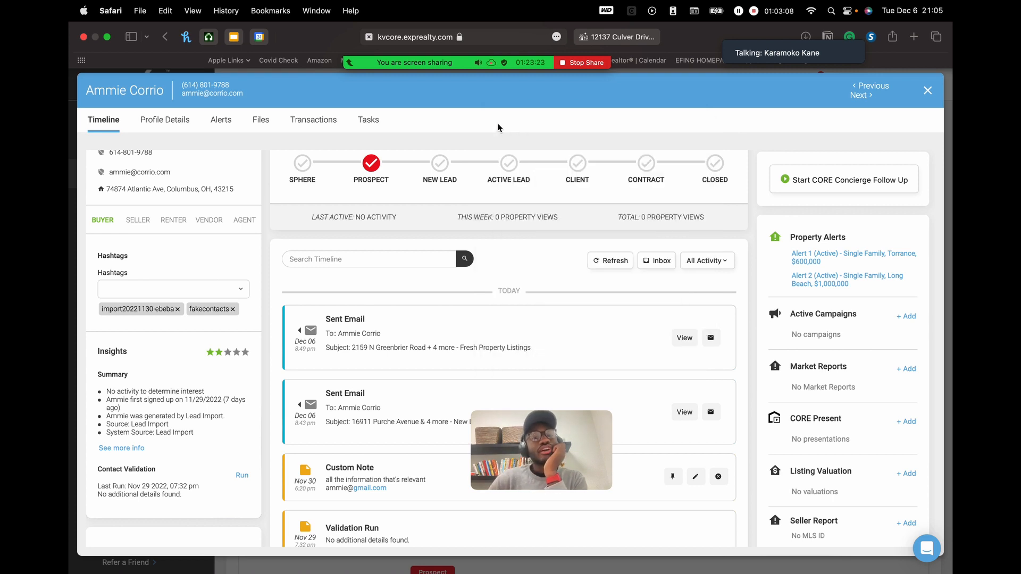
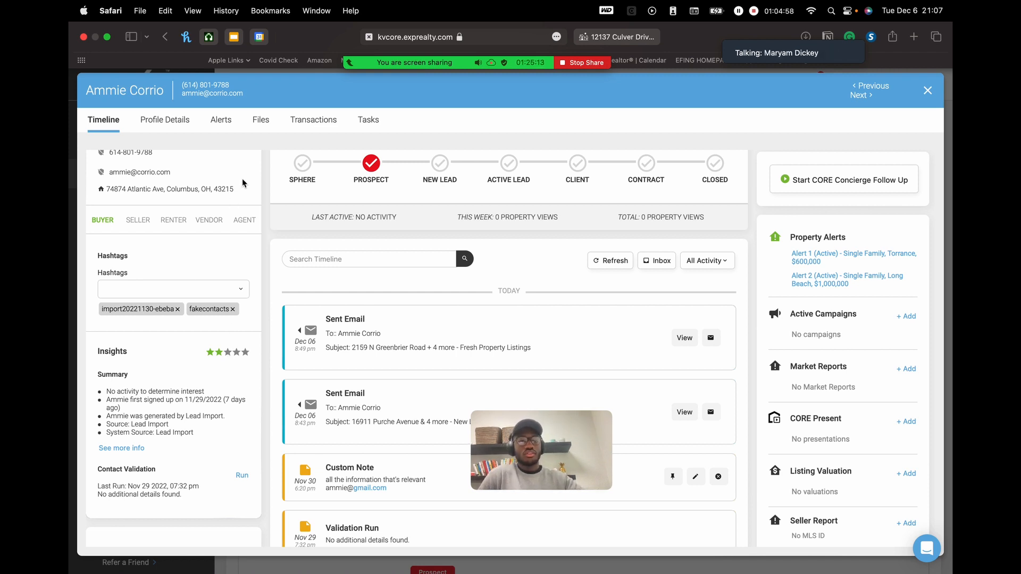
- Check whether the contact's first sent email was opened
{"action": "mouse_move", "coordinate": [461, 75]}
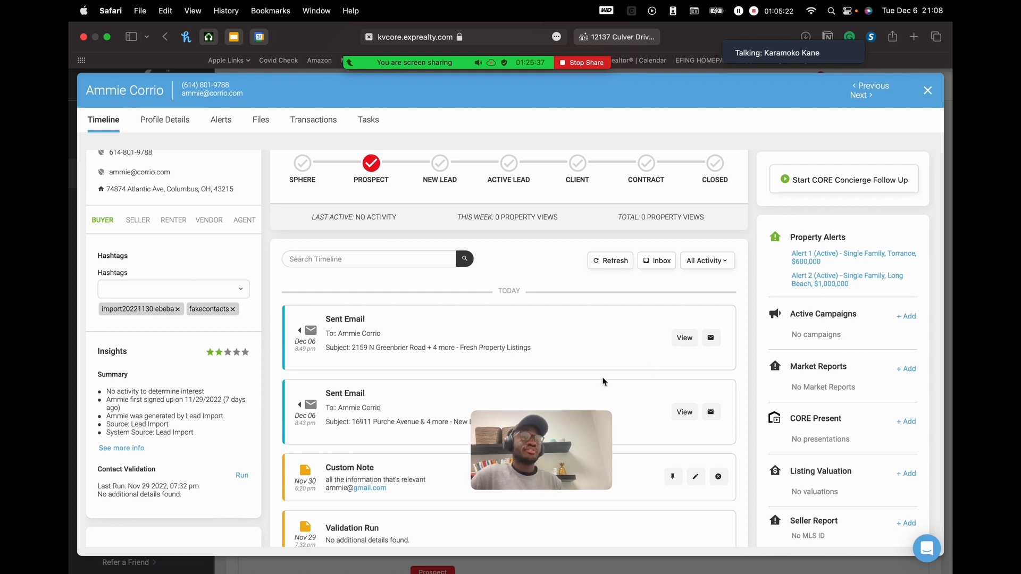
{"action": "left_click", "coordinate": [707, 353]}
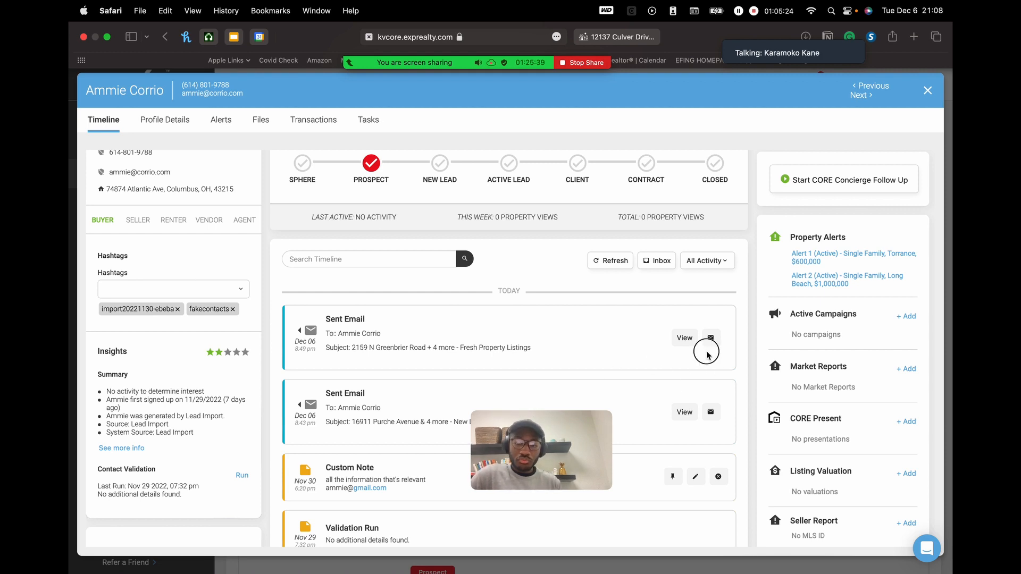
{"action": "mouse_move", "coordinate": [712, 343]}
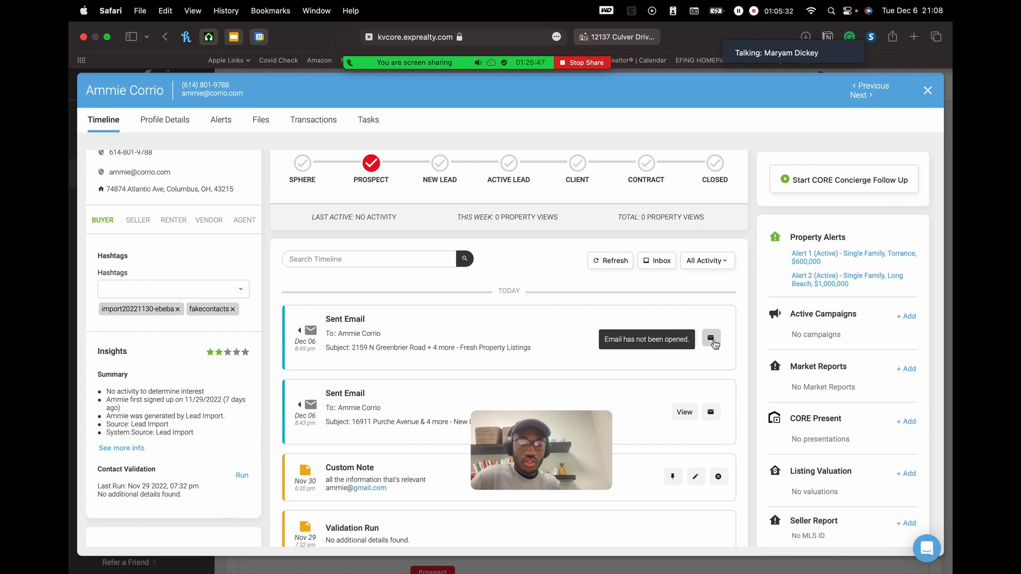
- Reopen the imported Prospect buyer's record from the Smart CRM contacts list
{"action": "left_click", "coordinate": [928, 91]}
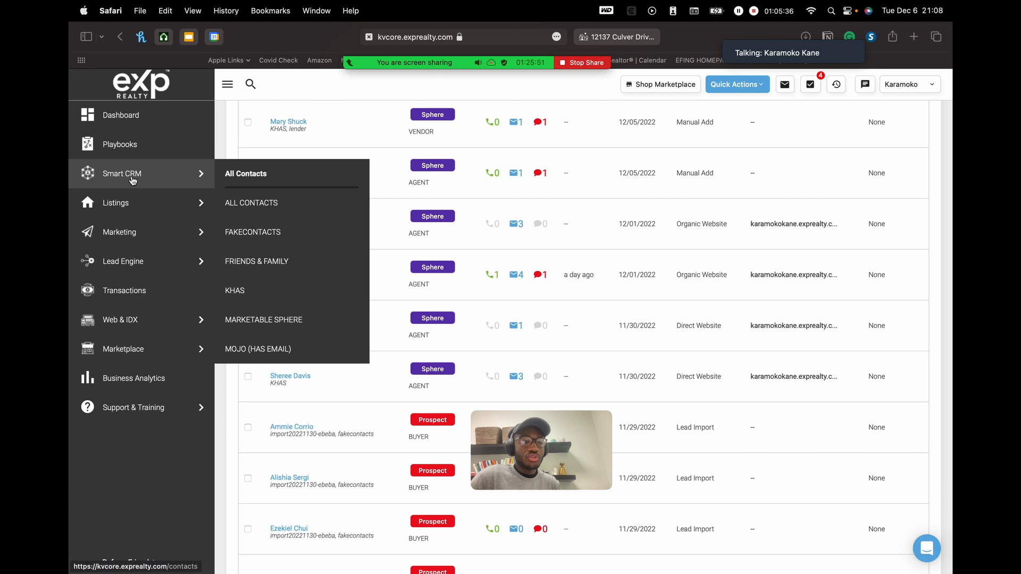
{"action": "left_click", "coordinate": [123, 179]}
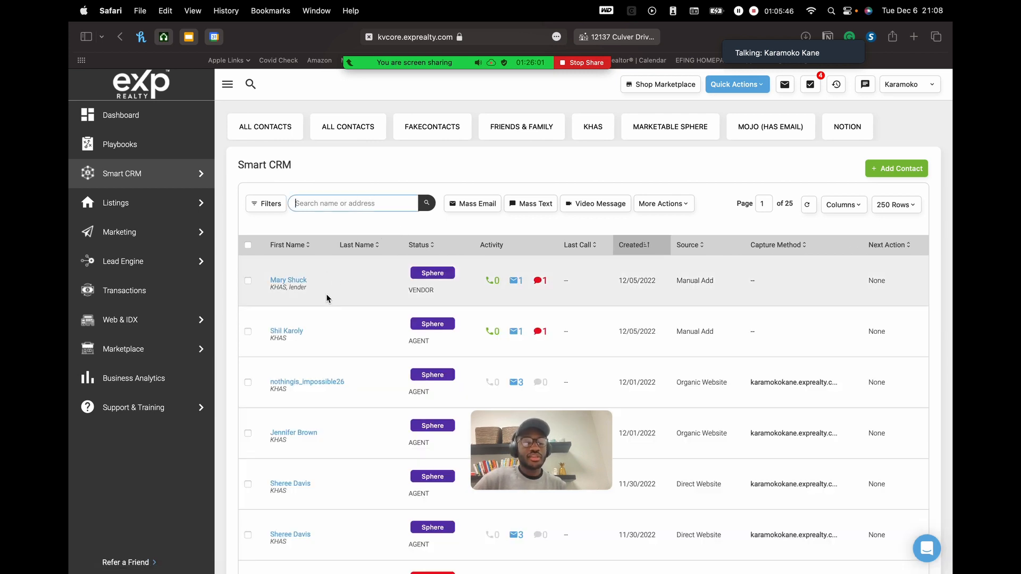
{"action": "scroll", "coordinate": [335, 454], "scroll_direction": "down", "scroll_amount": 10}
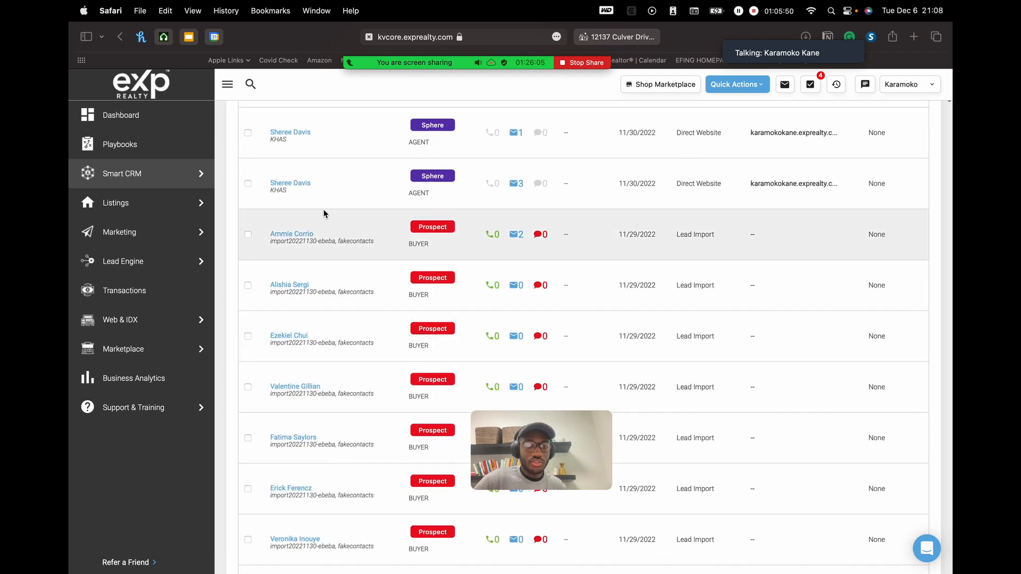
{"action": "left_click", "coordinate": [292, 236]}
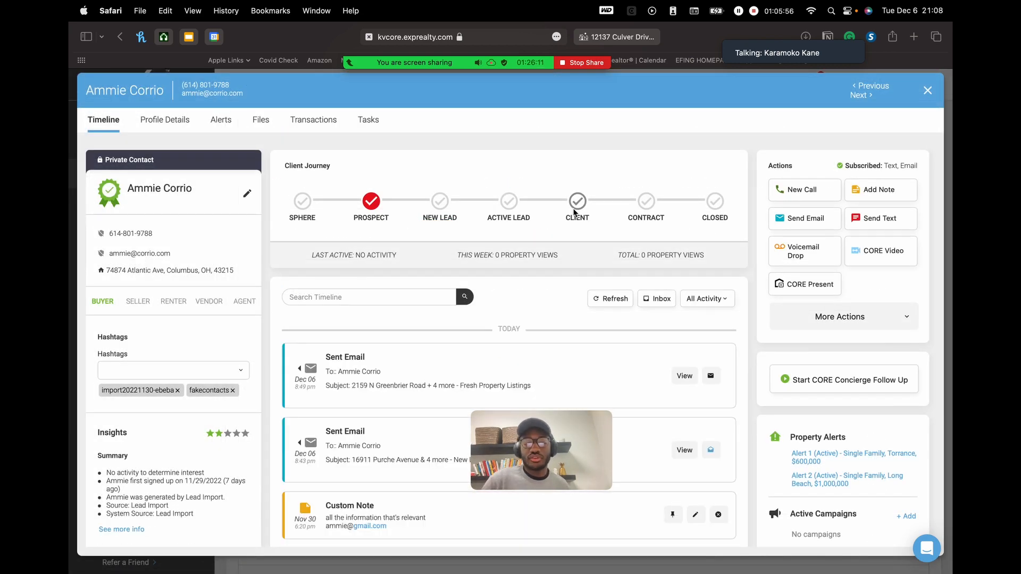
- Read through the second sent email, then close its preview
{"action": "left_click_drag", "start_coordinate": [572, 456], "coordinate": [793, 116]}
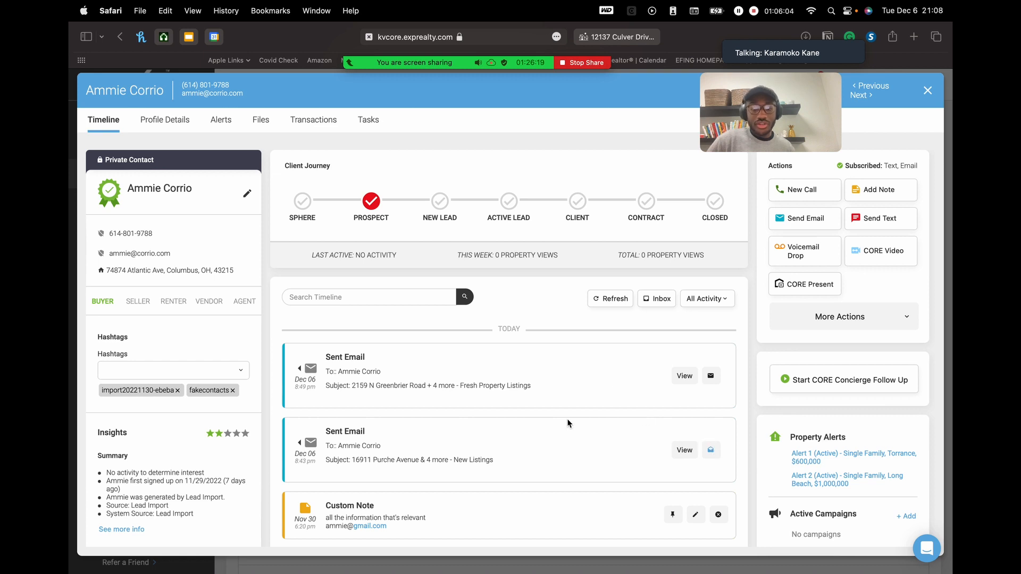
{"action": "scroll", "coordinate": [624, 435], "scroll_direction": "down", "scroll_amount": 2}
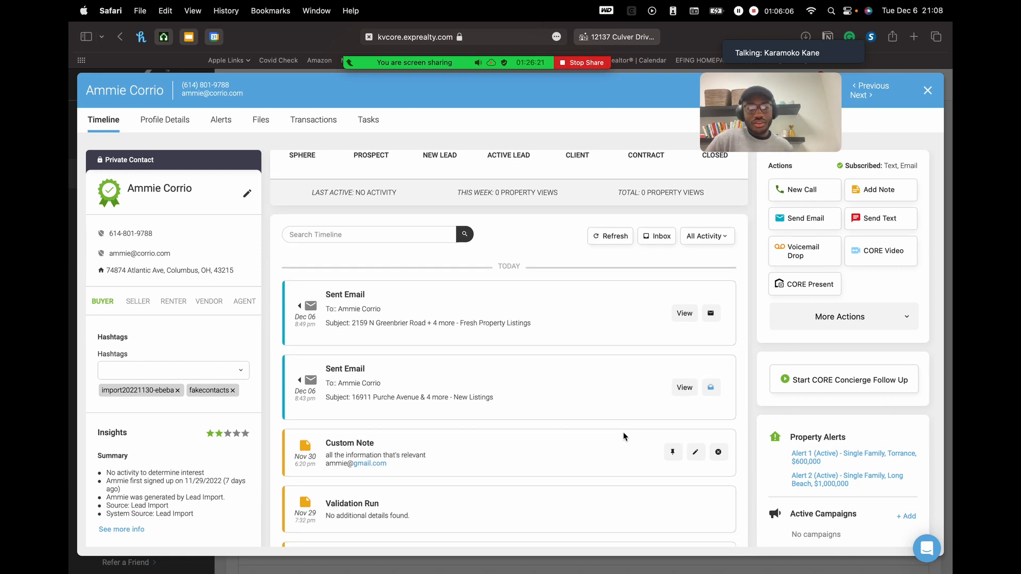
{"action": "mouse_move", "coordinate": [713, 391]}
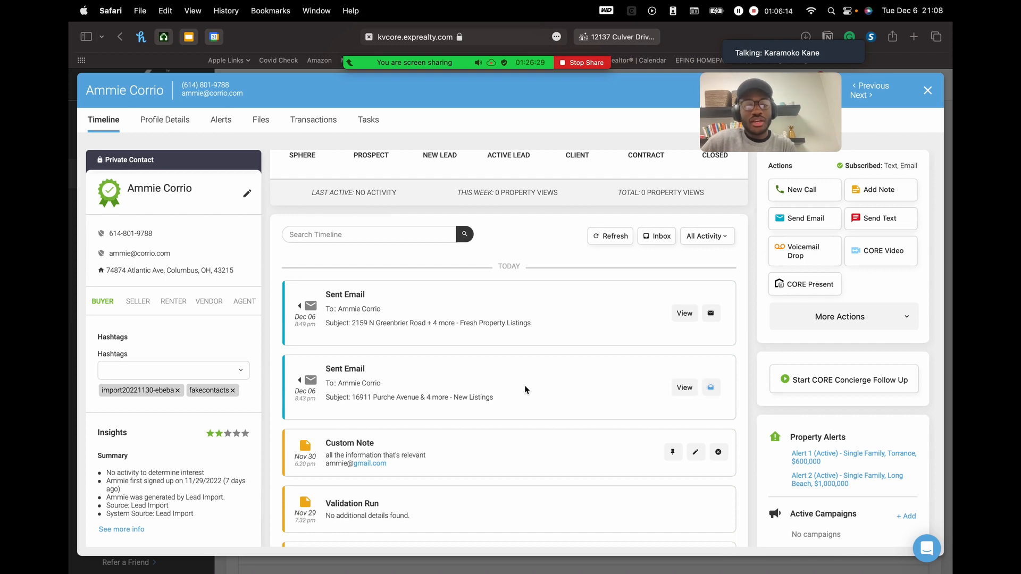
{"action": "left_click", "coordinate": [683, 388]}
{"action": "scroll", "coordinate": [531, 336], "scroll_direction": "down", "scroll_amount": 5}
{"action": "scroll", "coordinate": [530, 337], "scroll_direction": "down", "scroll_amount": 10}
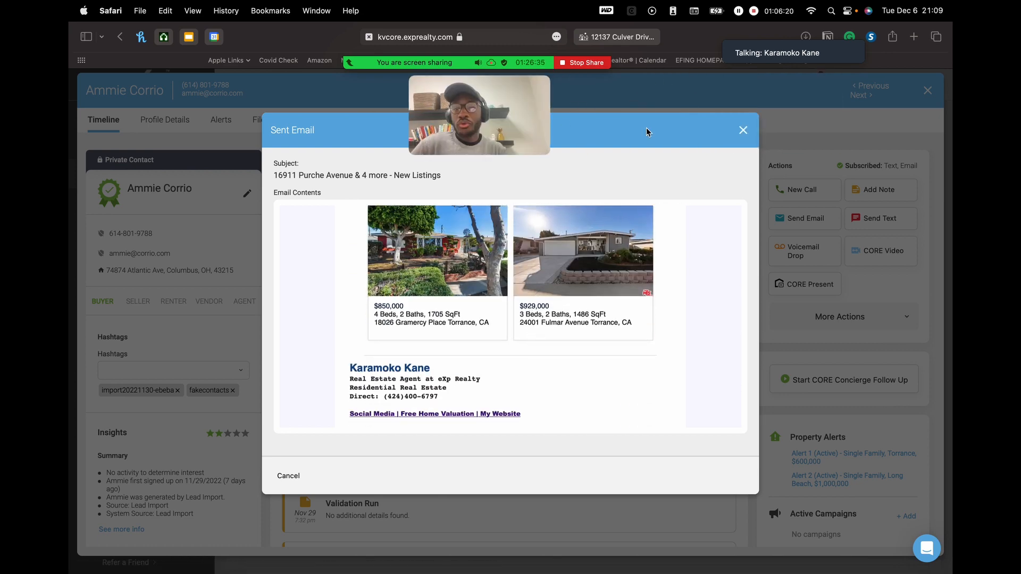
{"action": "left_click", "coordinate": [743, 131]}
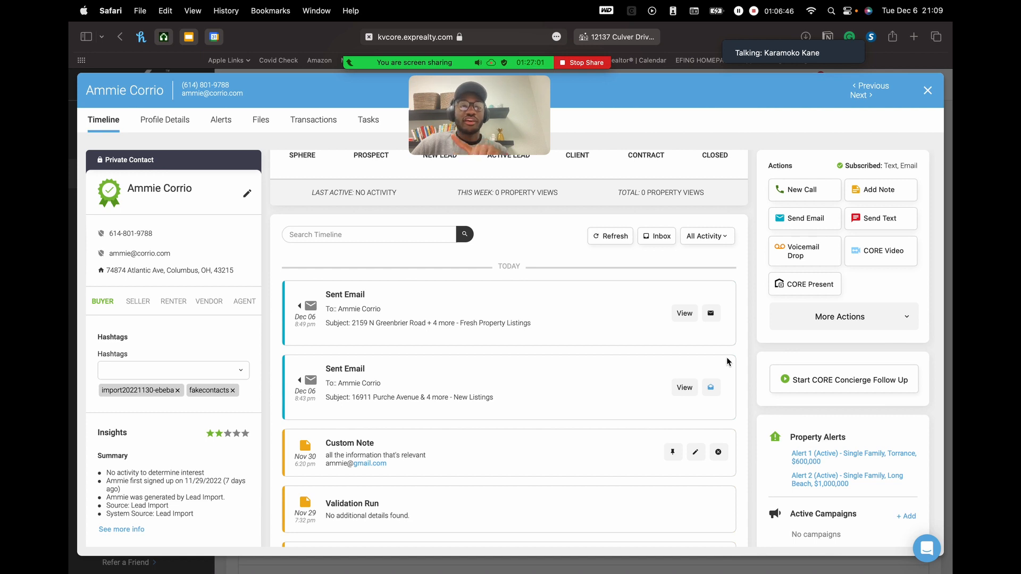
- Close the contact and scroll the Dashboard to the home valuation, viewed listing and market report cards
{"action": "left_click", "coordinate": [928, 92]}
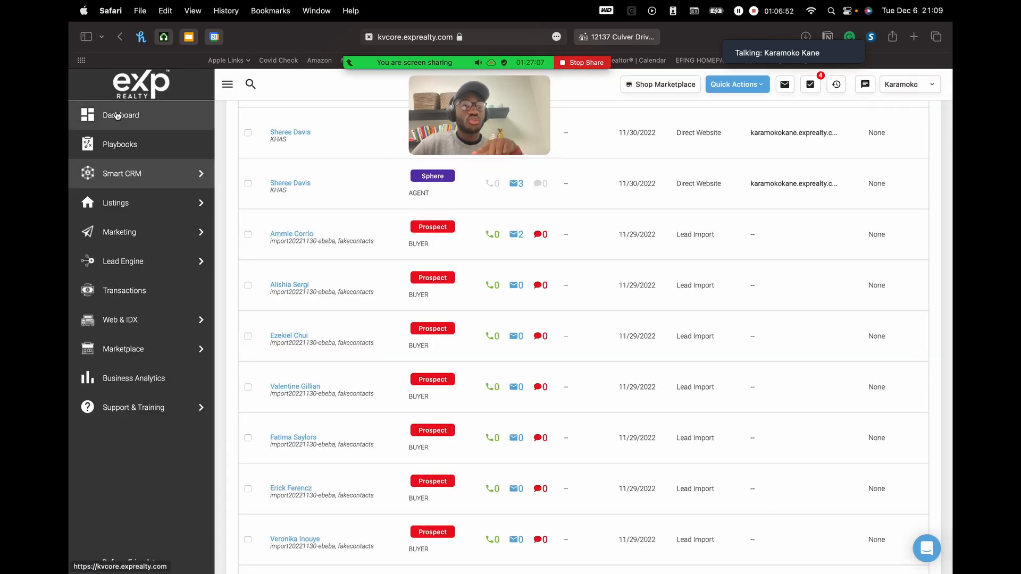
{"action": "left_click", "coordinate": [136, 118]}
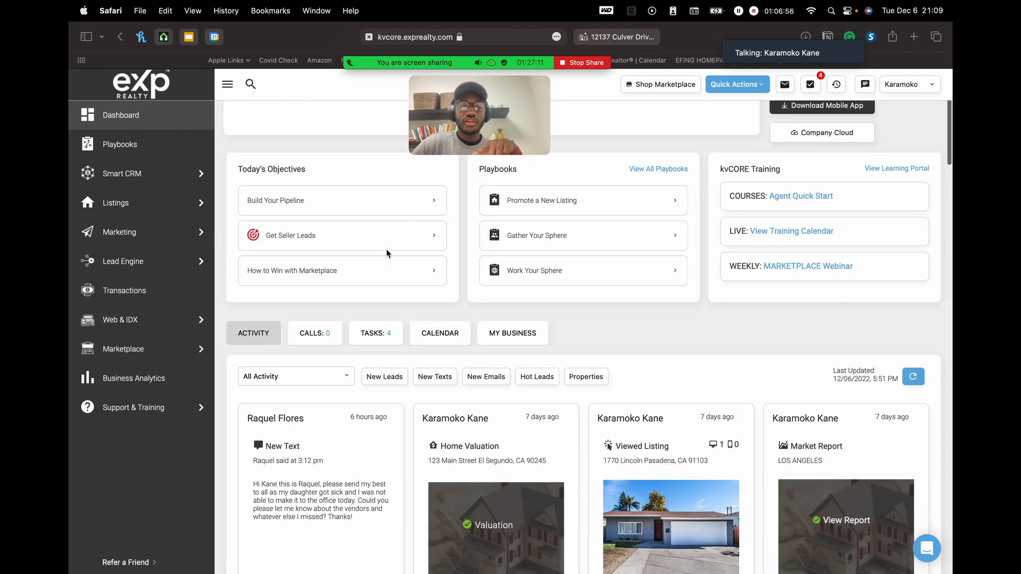
{"action": "scroll", "coordinate": [387, 253], "scroll_direction": "down", "scroll_amount": 2}
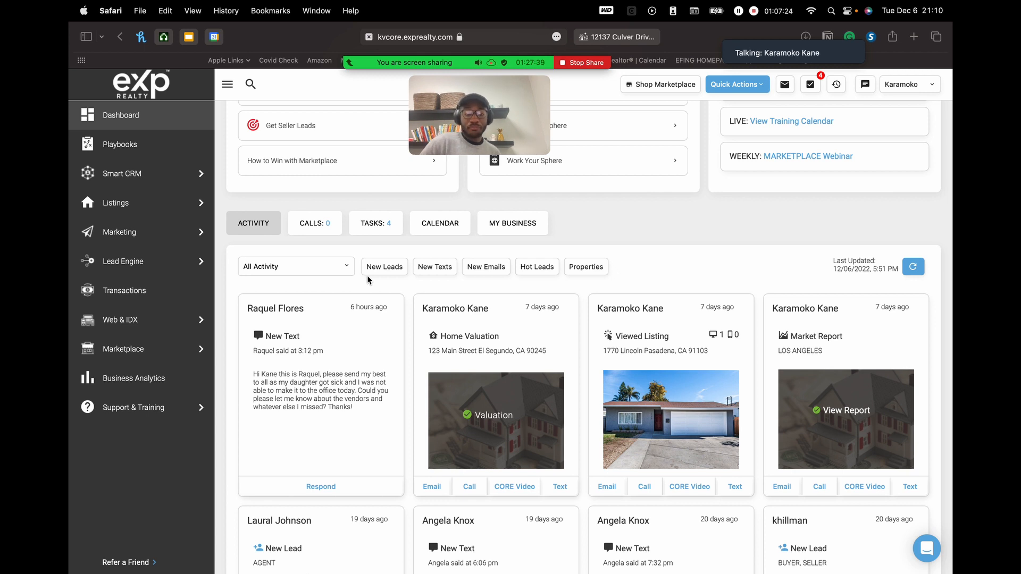
- Filter the activity feed to Property Views and scroll through the 'Viewed Listing' cards
{"action": "left_click", "coordinate": [321, 272]}
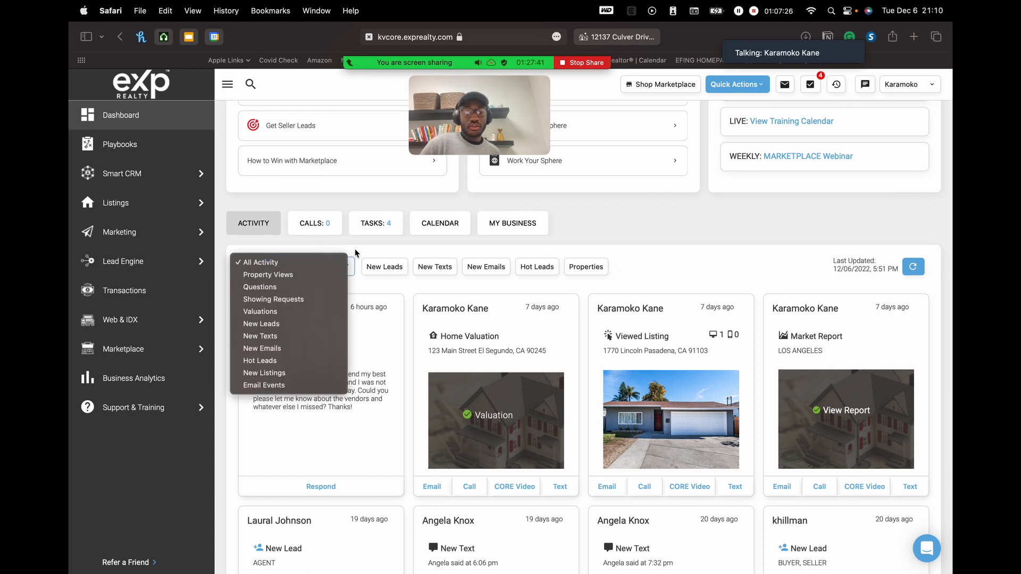
{"action": "left_click", "coordinate": [597, 224]}
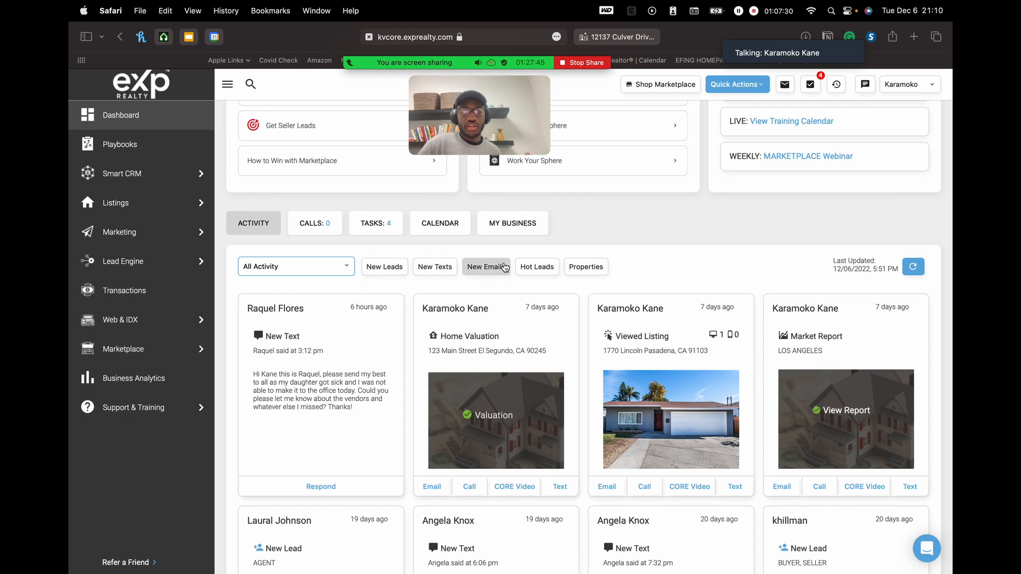
{"action": "left_click", "coordinate": [329, 265]}
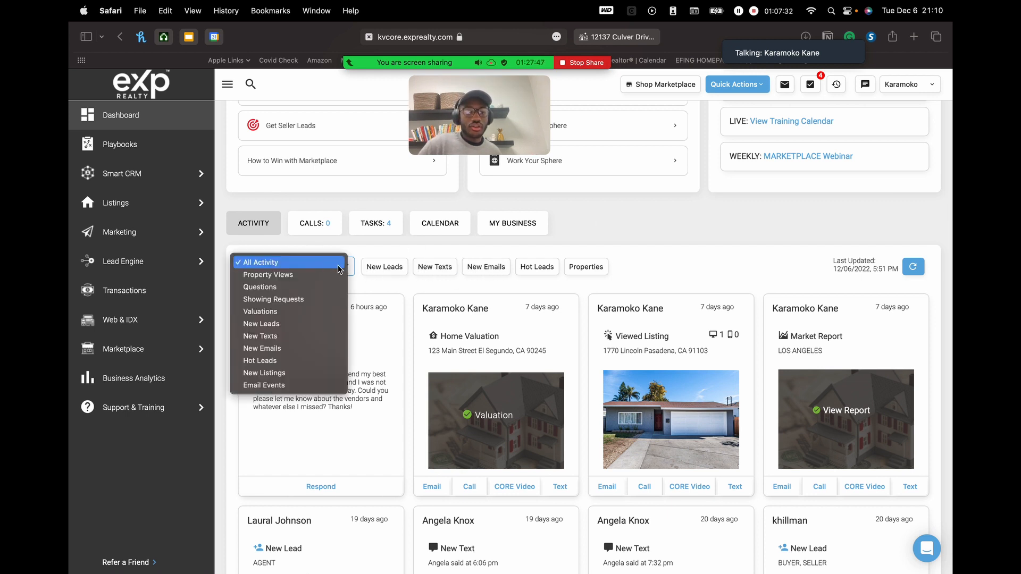
{"action": "left_click", "coordinate": [314, 266]}
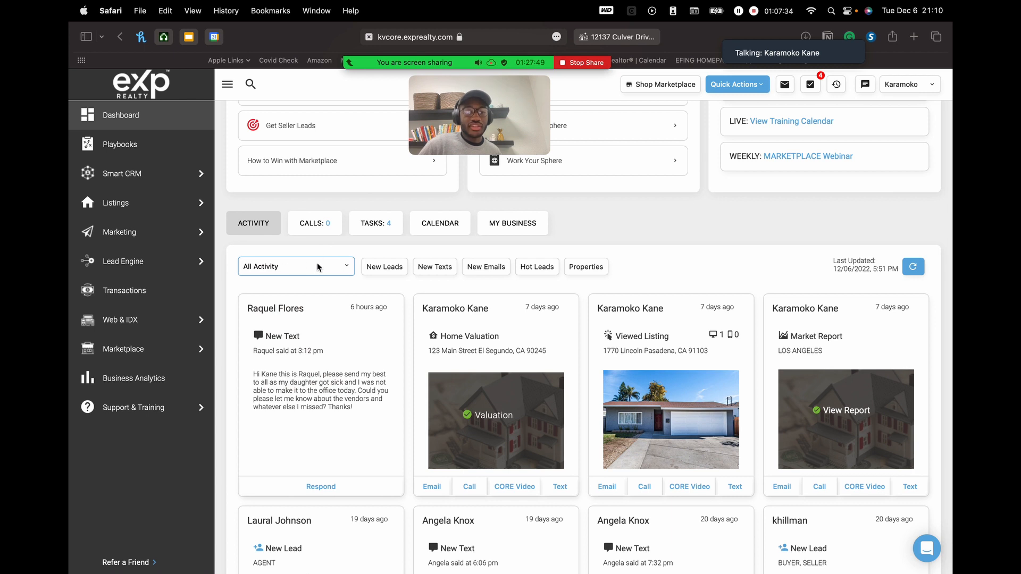
{"action": "left_click", "coordinate": [319, 266]}
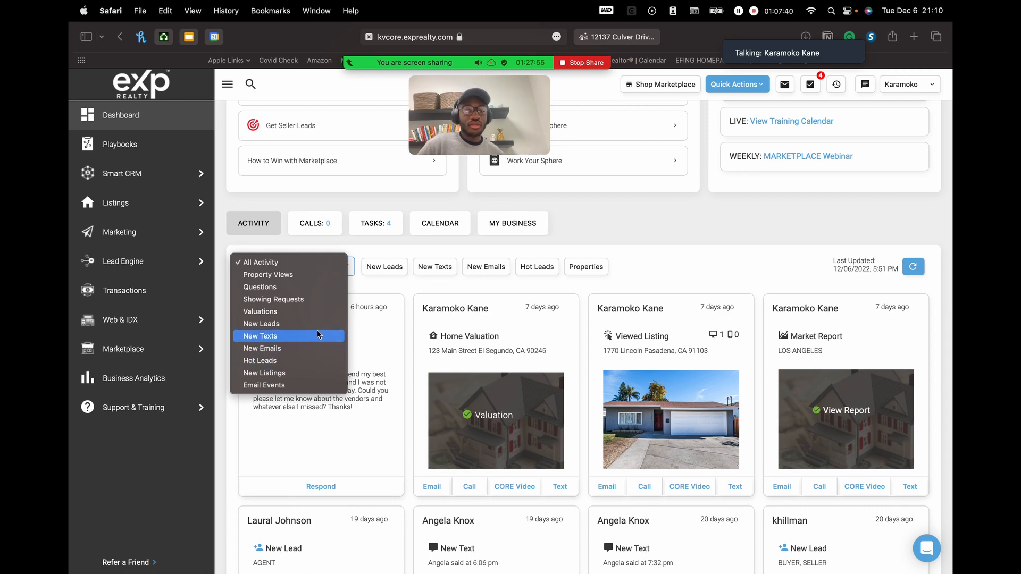
{"action": "left_click", "coordinate": [311, 280]}
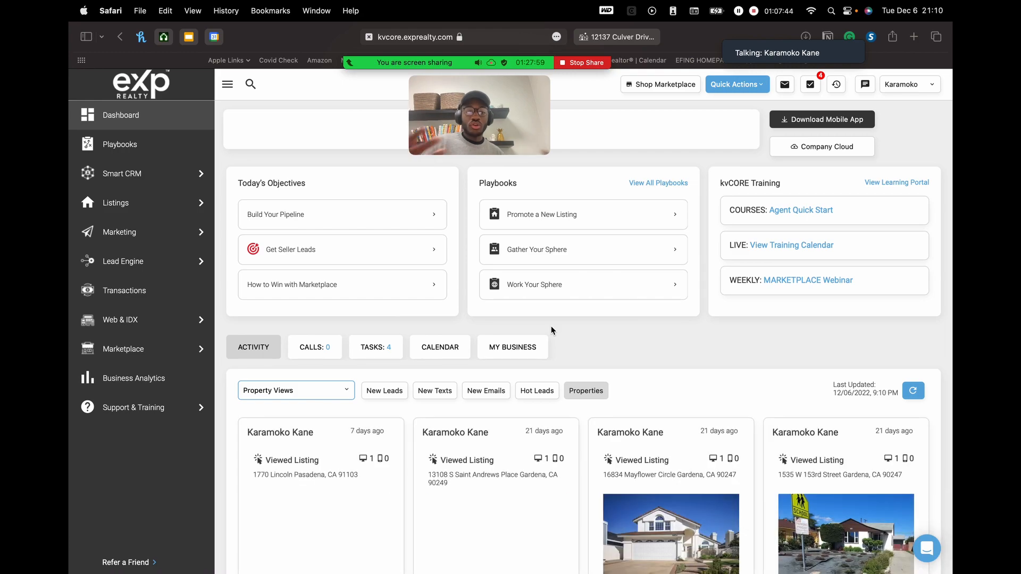
{"action": "scroll", "coordinate": [551, 330], "scroll_direction": "down", "scroll_amount": 6}
{"action": "scroll", "coordinate": [551, 330], "scroll_direction": "down", "scroll_amount": 15}
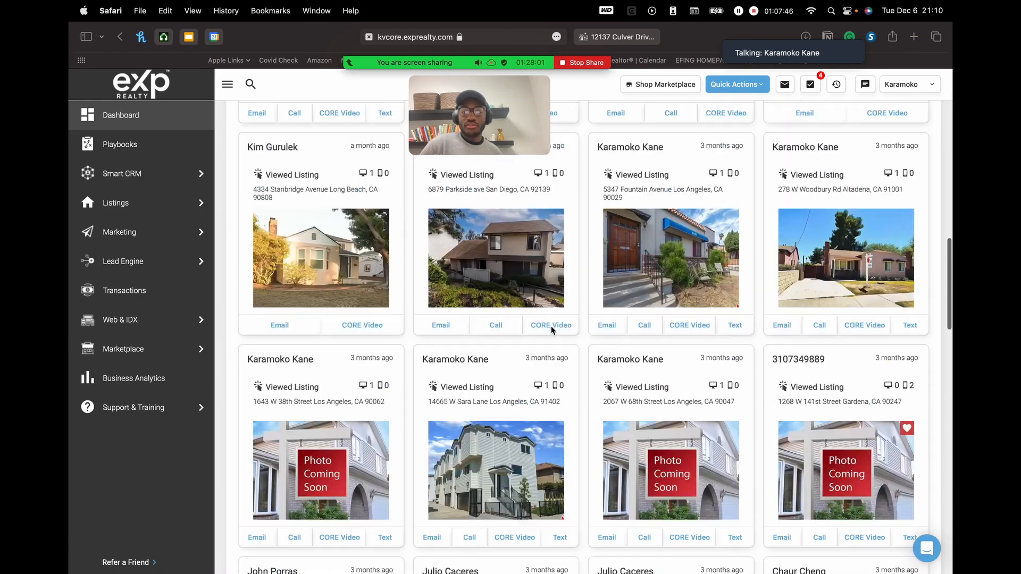
{"action": "scroll", "coordinate": [551, 331], "scroll_direction": "up", "scroll_amount": 2}
{"action": "scroll", "coordinate": [551, 330], "scroll_direction": "up", "scroll_amount": 1}
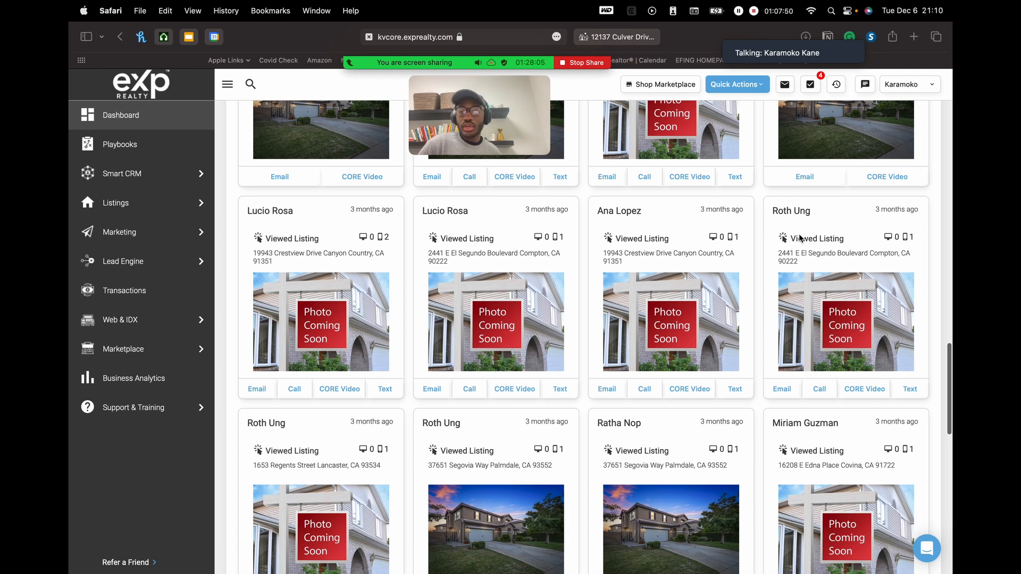
{"action": "scroll", "coordinate": [680, 353], "scroll_direction": "down", "scroll_amount": 1}
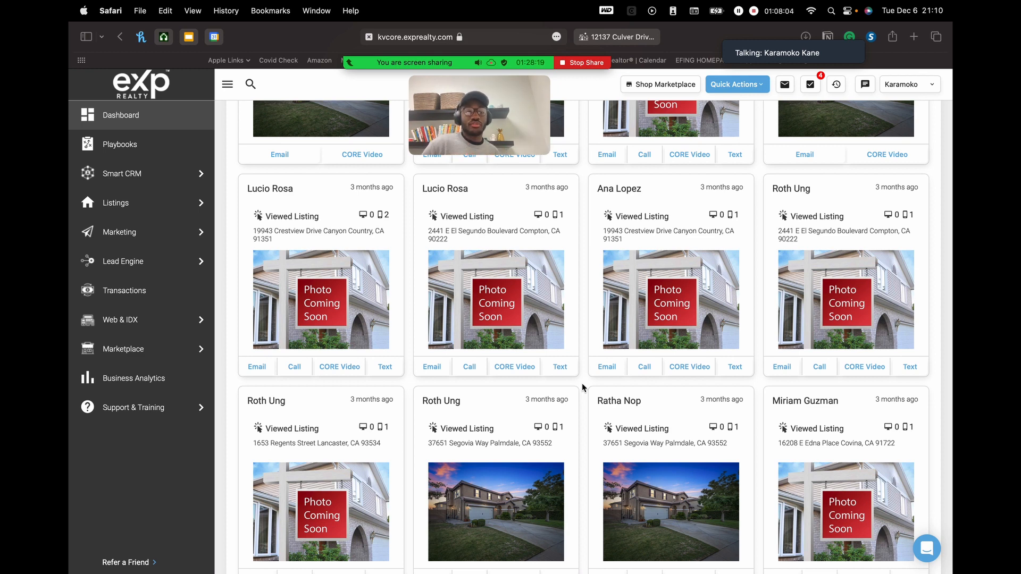
{"action": "mouse_move", "coordinate": [128, 185]}
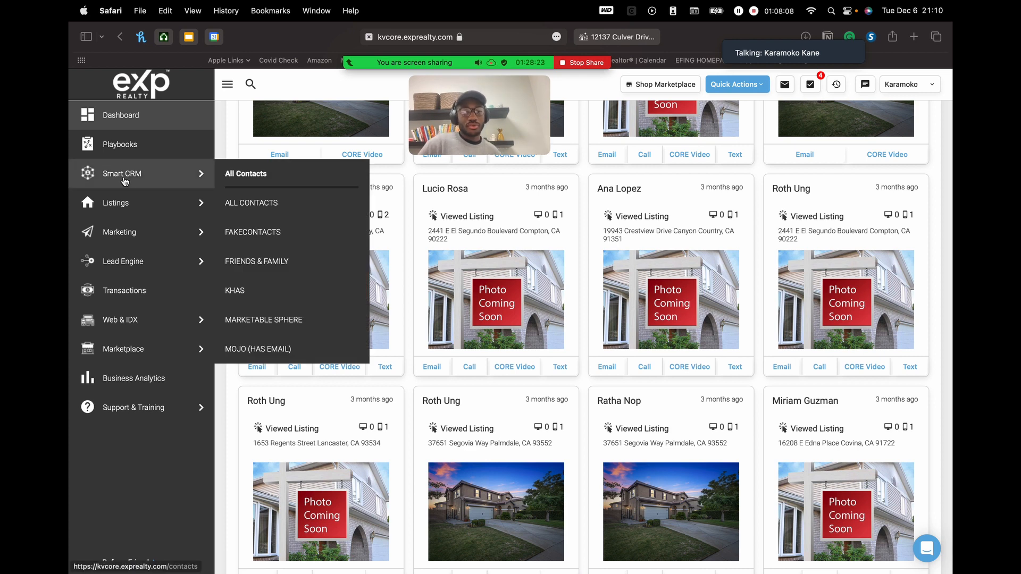
- Filter Smart CRM to the FakeContacts group and open the imported buyer's record
{"action": "left_click", "coordinate": [126, 182]}
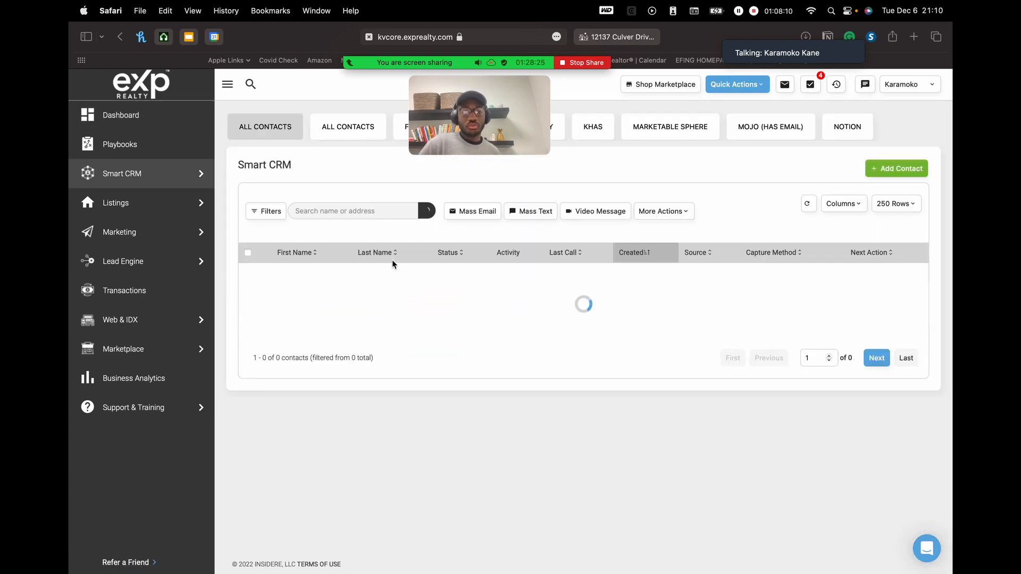
{"action": "left_click", "coordinate": [402, 131]}
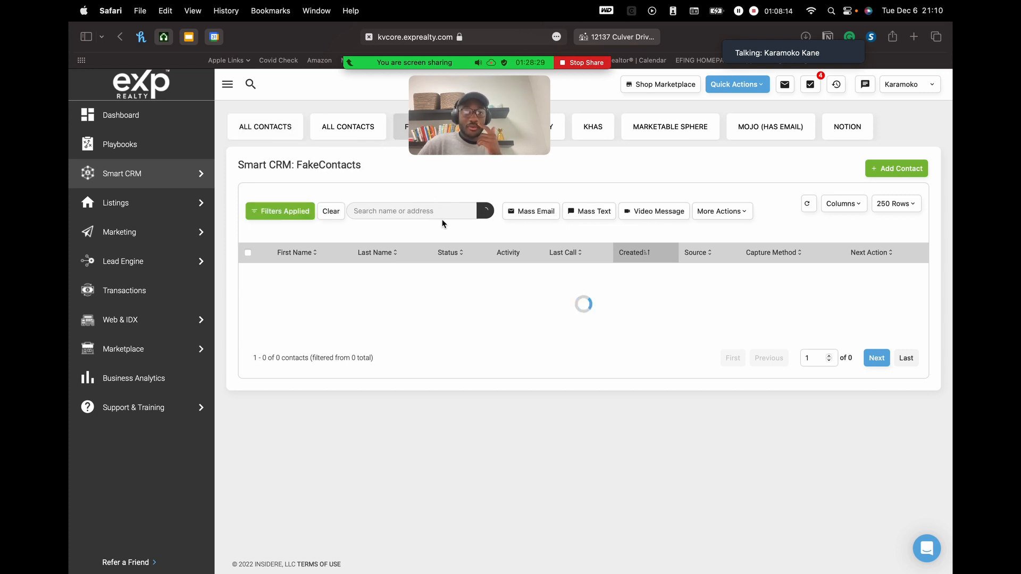
{"action": "left_click", "coordinate": [398, 211]}
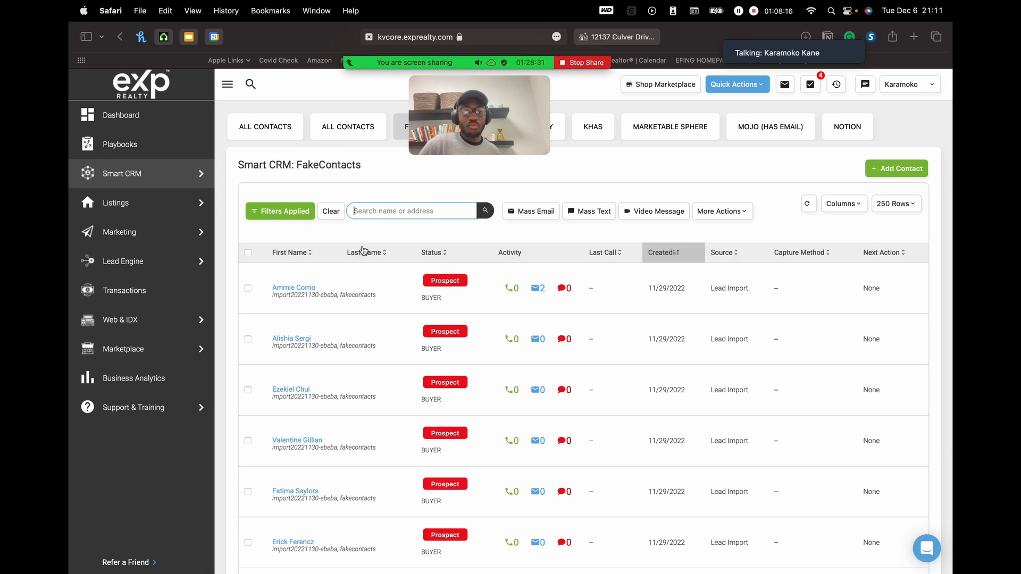
{"action": "scroll", "coordinate": [390, 339], "scroll_direction": "down", "scroll_amount": 3}
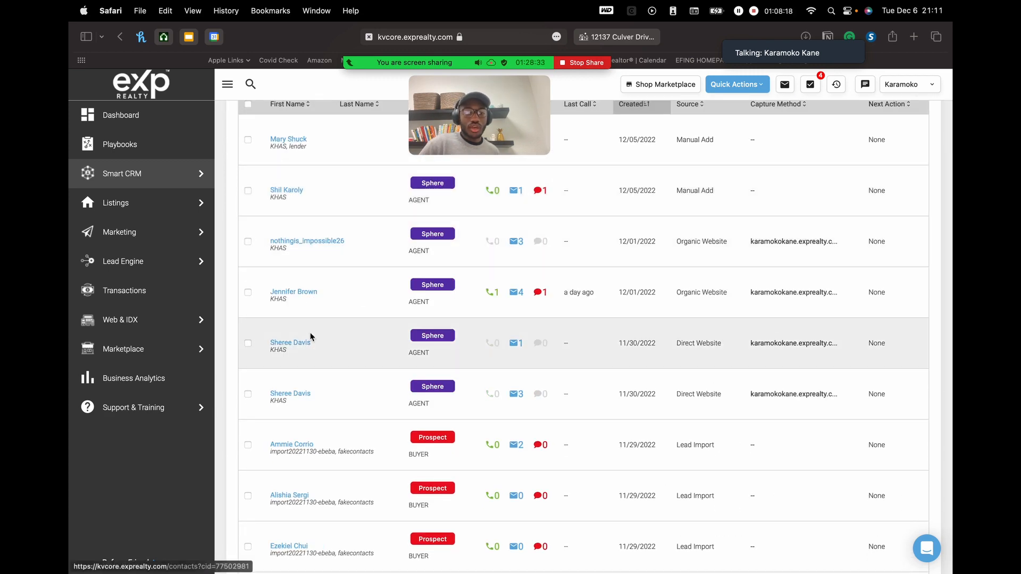
{"action": "scroll", "coordinate": [306, 396], "scroll_direction": "down", "scroll_amount": 2}
{"action": "left_click", "coordinate": [295, 368]}
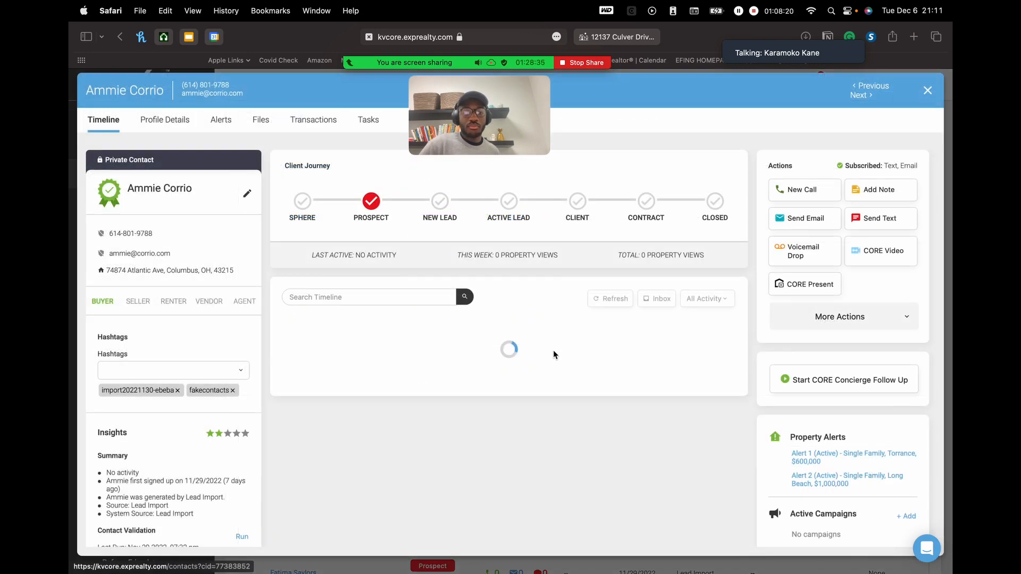
- Review the buyer's timeline showing two Dec 06 listing emails and two active property alerts
{"action": "scroll", "coordinate": [395, 345], "scroll_direction": "down", "scroll_amount": 3}
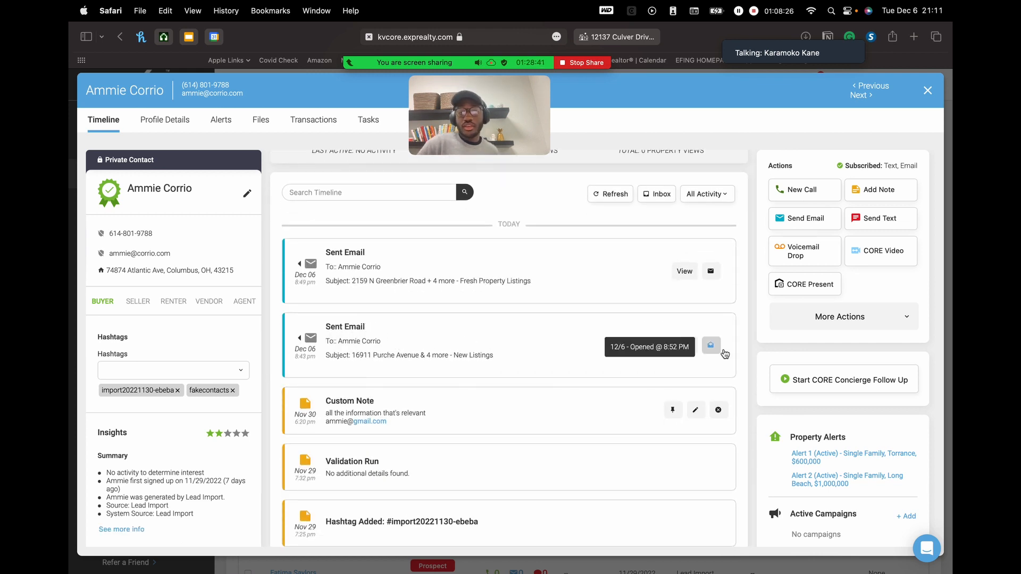
{"action": "mouse_move", "coordinate": [713, 272]}
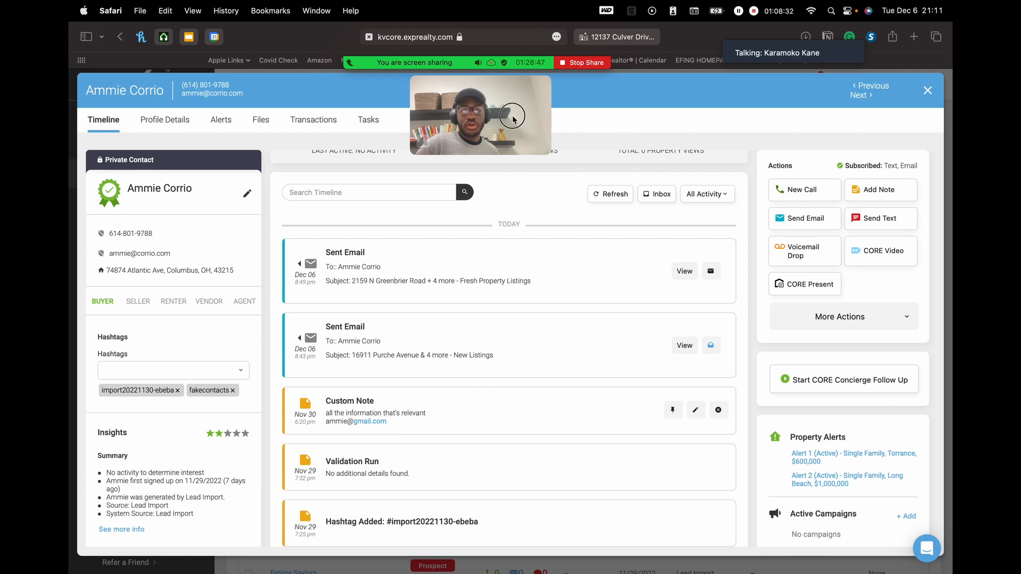
{"action": "left_click_drag", "start_coordinate": [534, 132], "coordinate": [851, 291]}
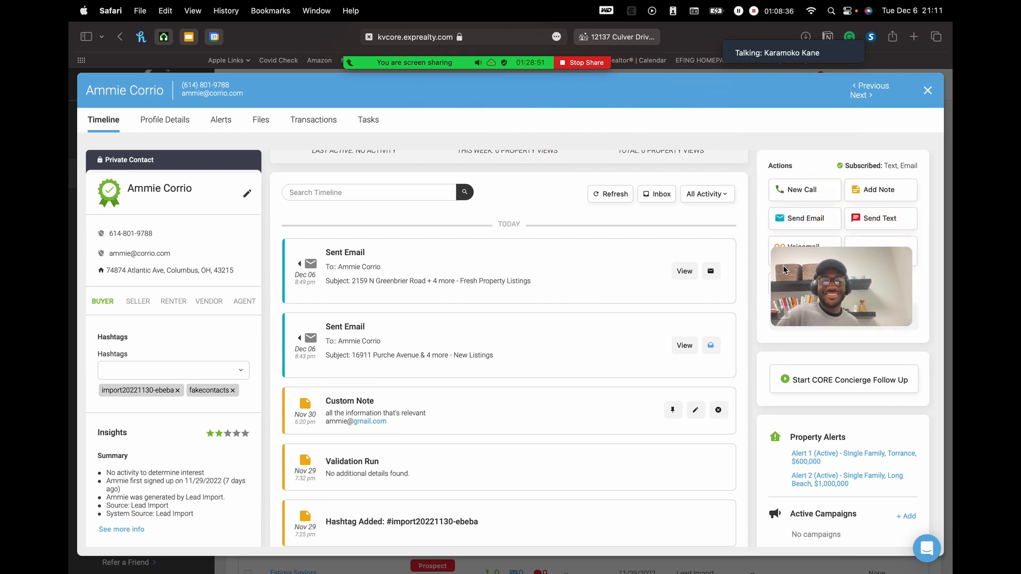
{"action": "mouse_move", "coordinate": [369, 62]}
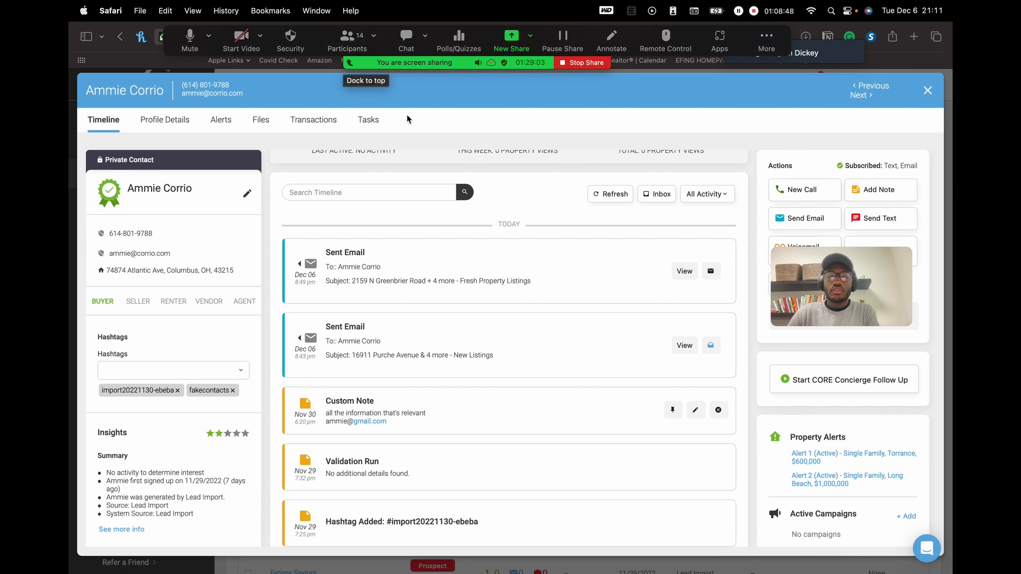
{"action": "left_click_drag", "start_coordinate": [869, 280], "coordinate": [267, 101]}
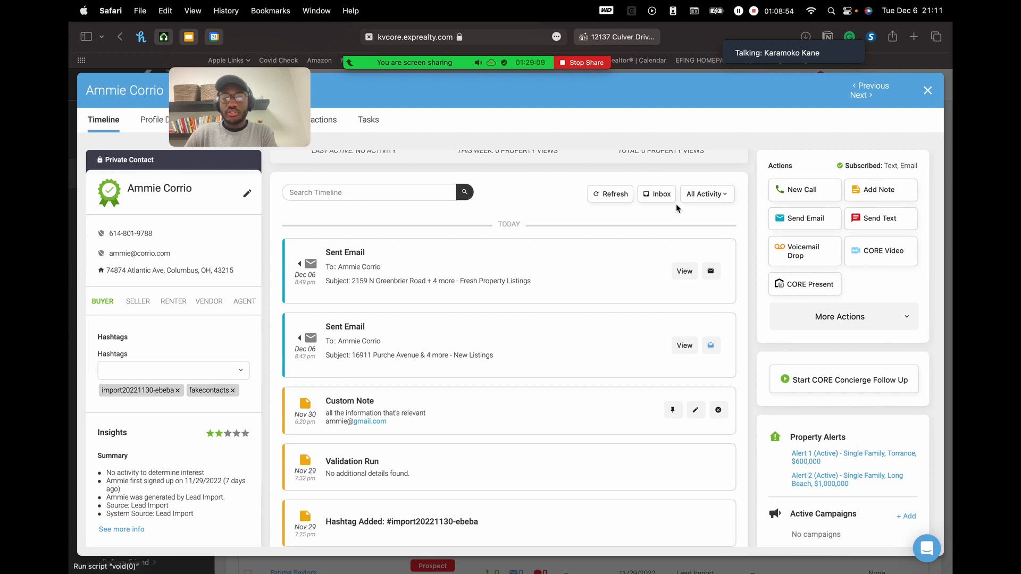
{"action": "left_click_drag", "start_coordinate": [276, 107], "coordinate": [276, 296]}
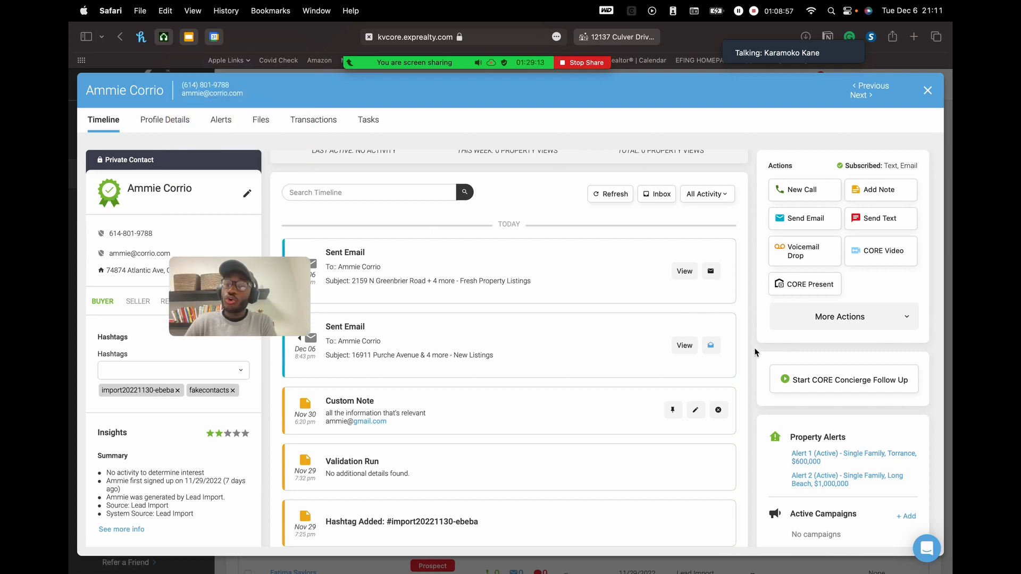
- Turn off Alert 1 for Torrance homes at $600,000 and return to the Timeline
{"action": "left_click", "coordinate": [827, 453]}
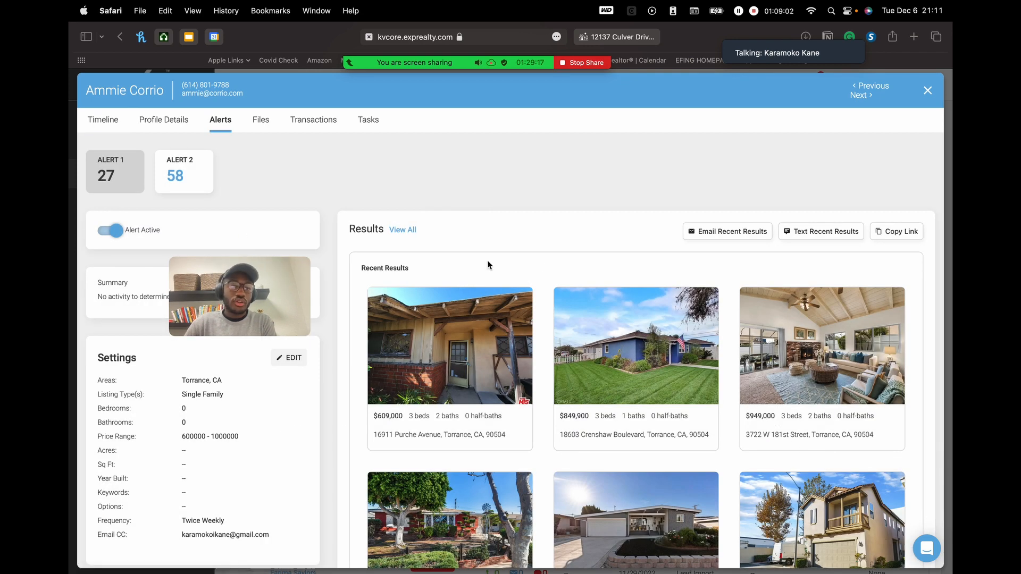
{"action": "left_click", "coordinate": [120, 234]}
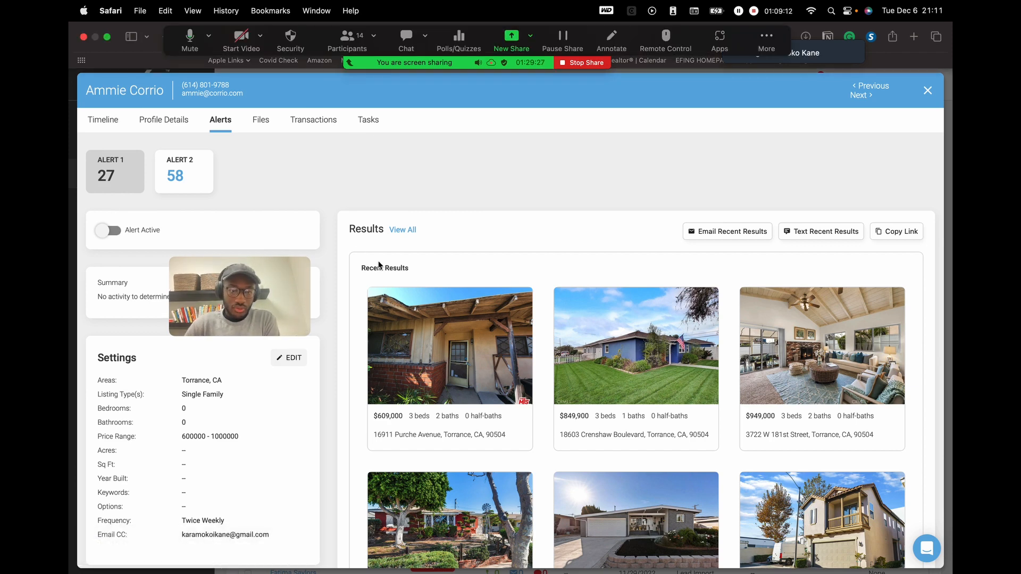
{"action": "left_click", "coordinate": [104, 120]}
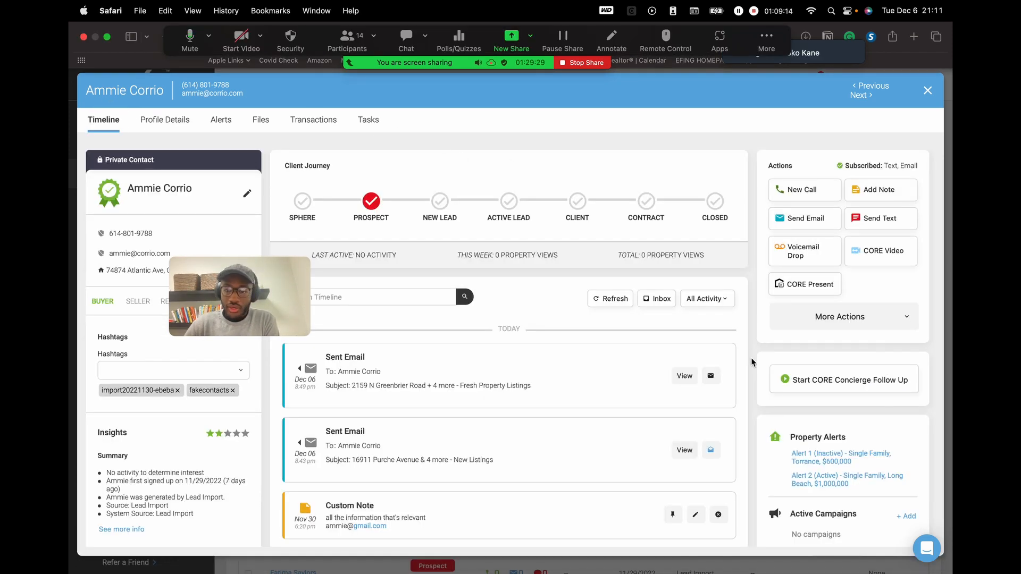
{"action": "scroll", "coordinate": [745, 356], "scroll_direction": "down", "scroll_amount": 3}
{"action": "scroll", "coordinate": [839, 410], "scroll_direction": "down", "scroll_amount": 3}
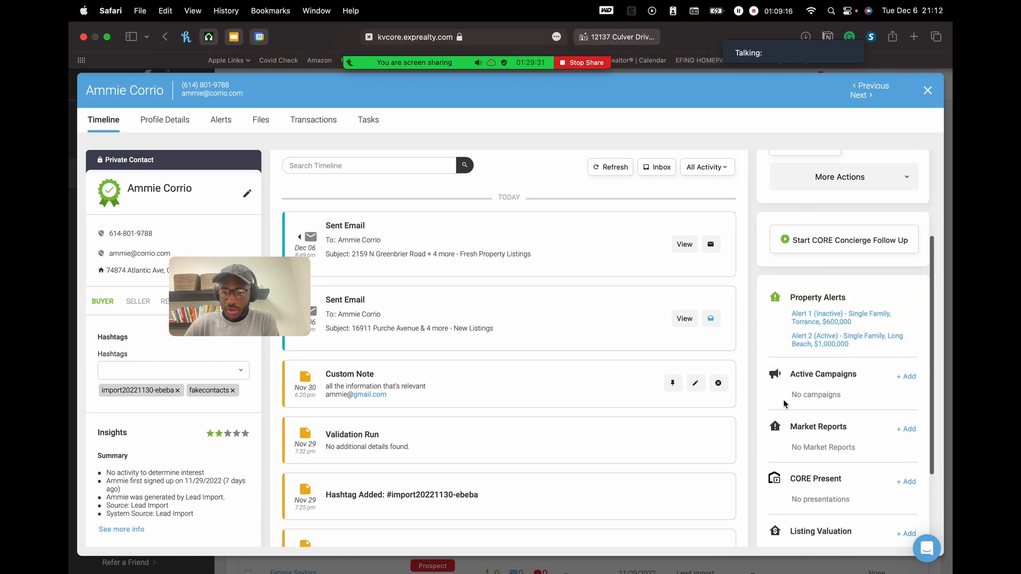
{"action": "scroll", "coordinate": [870, 370], "scroll_direction": "down", "scroll_amount": 2}
{"action": "left_click_drag", "start_coordinate": [810, 324], "coordinate": [891, 324]}
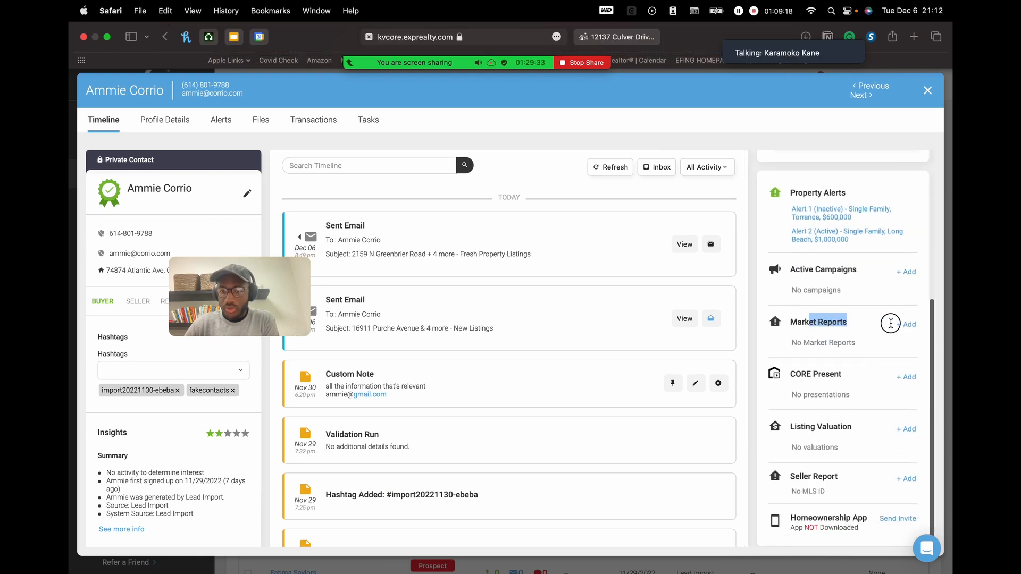
{"action": "left_click", "coordinate": [846, 325]}
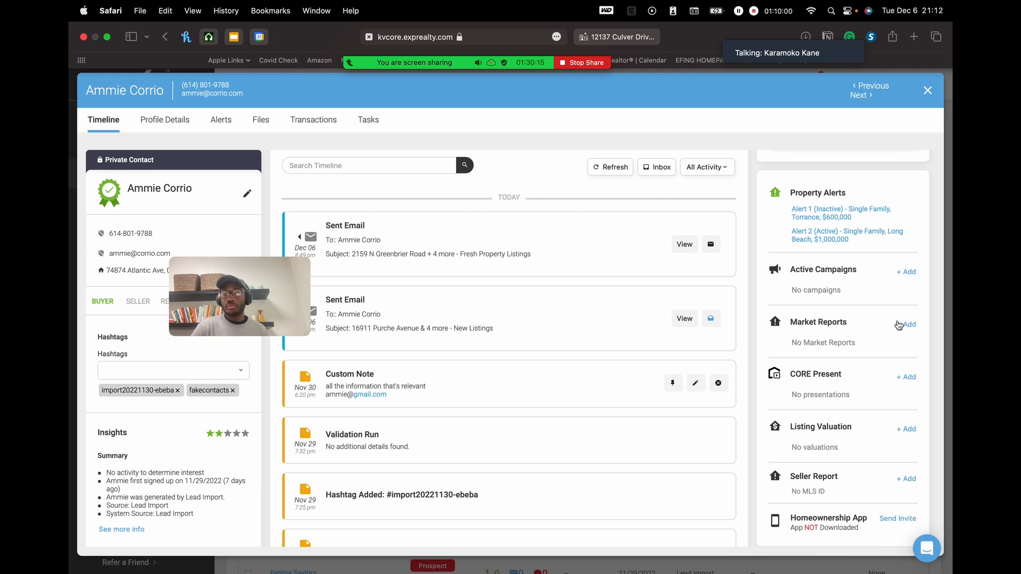
- Add a market report for the city Torrance, CA with a 28-day send frequency
{"action": "left_click", "coordinate": [904, 325]}
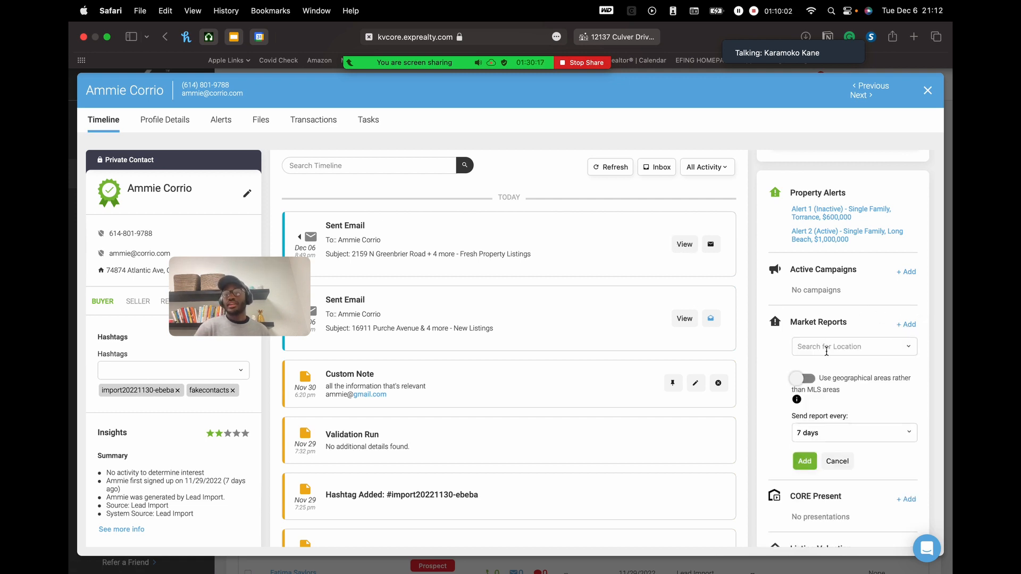
{"action": "scroll", "coordinate": [826, 352], "scroll_direction": "down", "scroll_amount": 1}
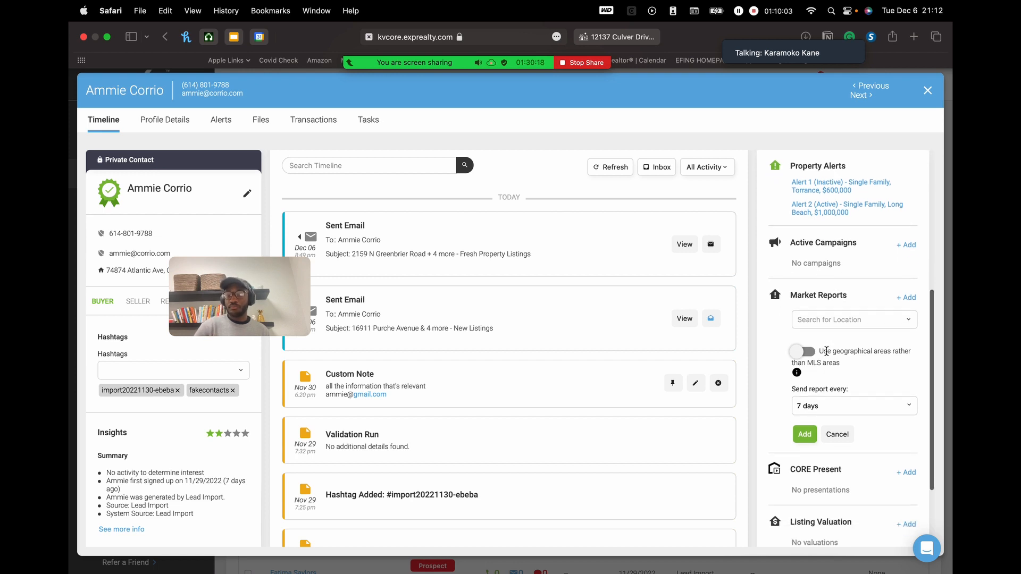
{"action": "left_click", "coordinate": [854, 324]}
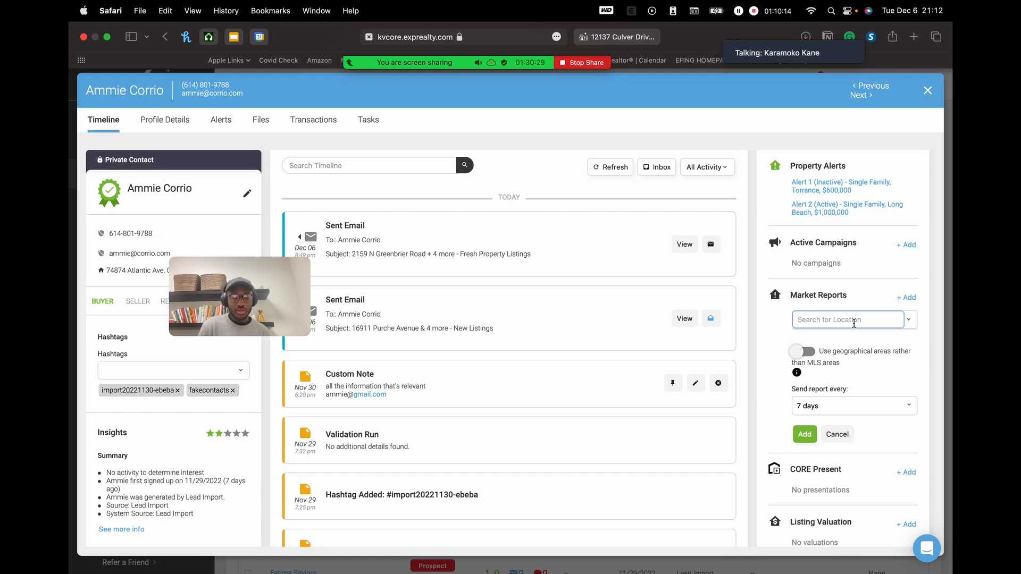
{"action": "type", "text": "ty: Tor"}
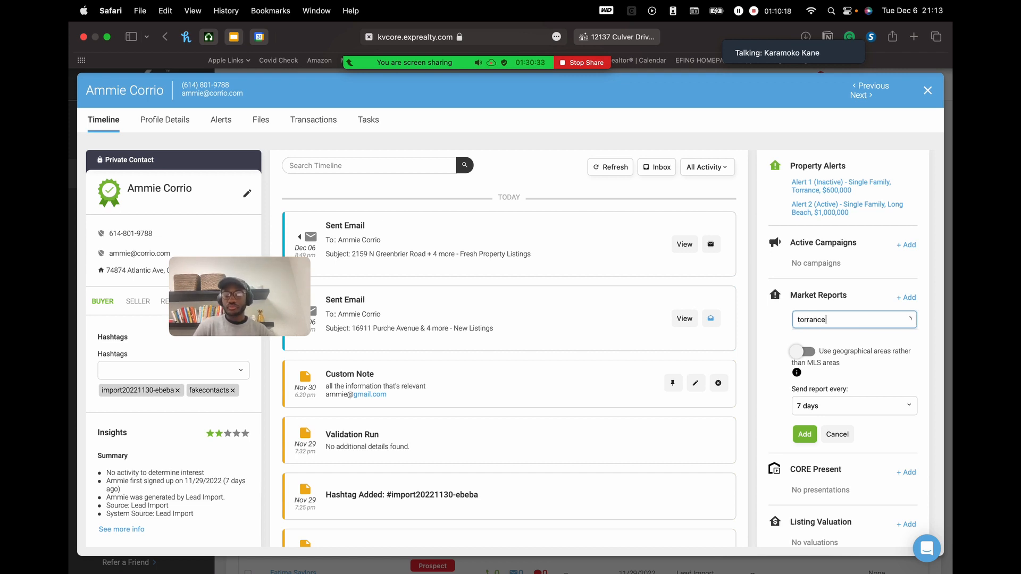
{"action": "type", "text": "rance"}
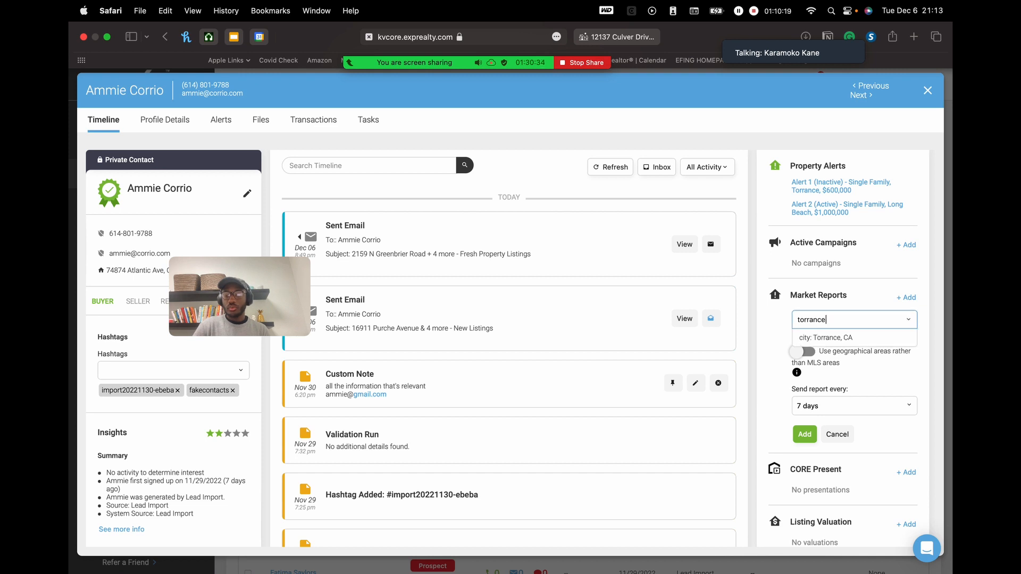
{"action": "left_click", "coordinate": [839, 340]}
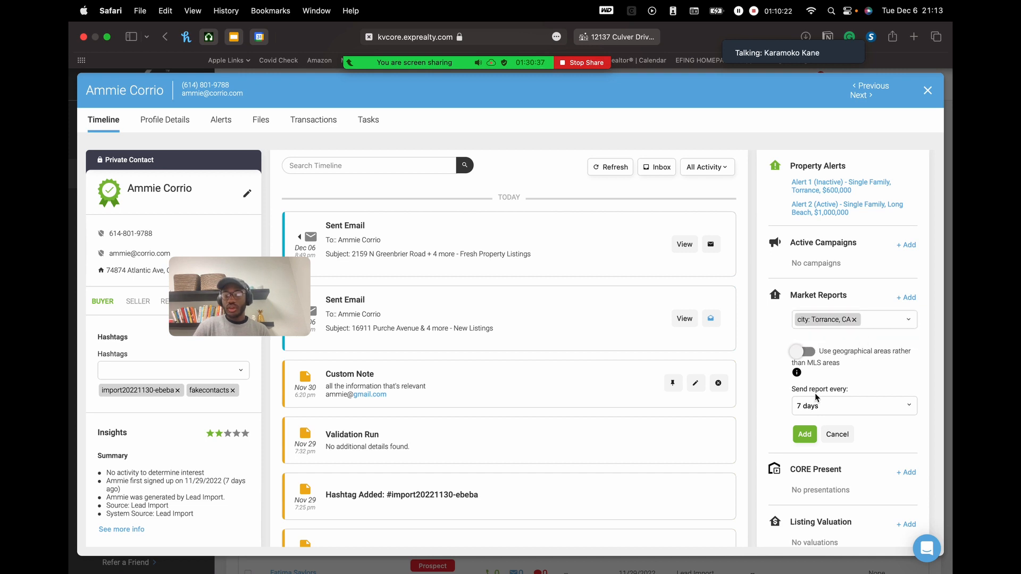
{"action": "left_click", "coordinate": [854, 406]}
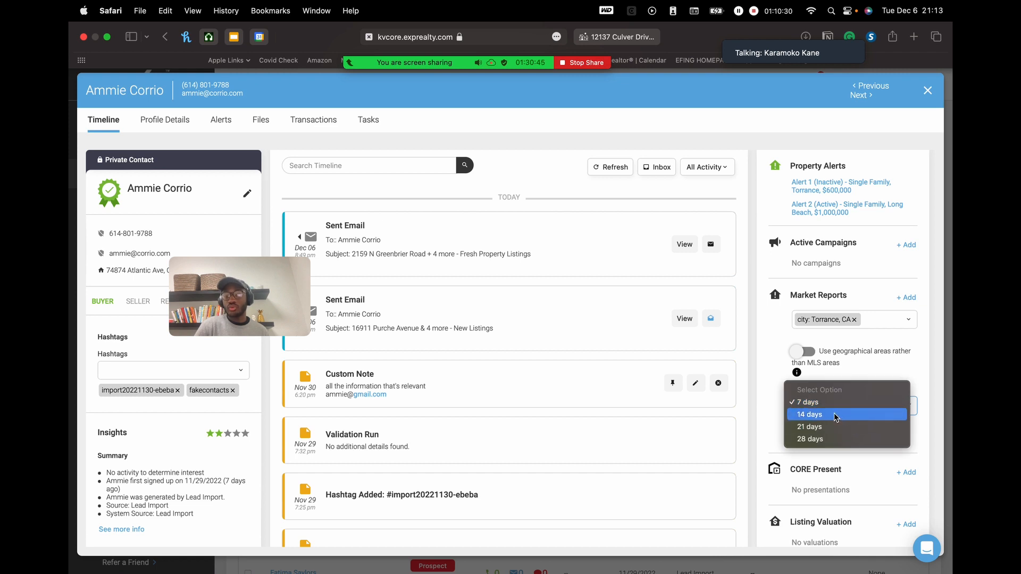
{"action": "left_click", "coordinate": [830, 439]}
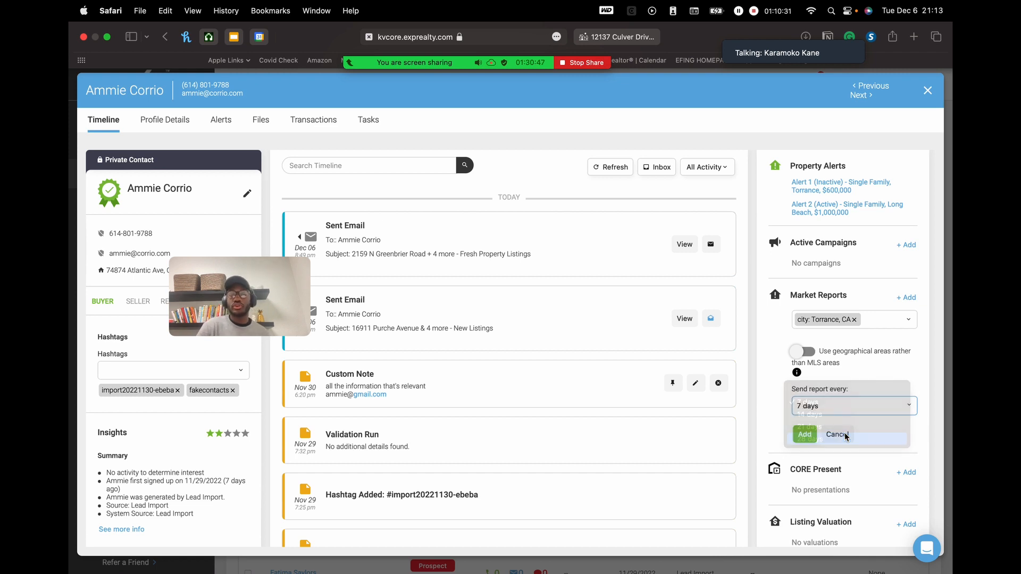
{"action": "left_click", "coordinate": [805, 435]}
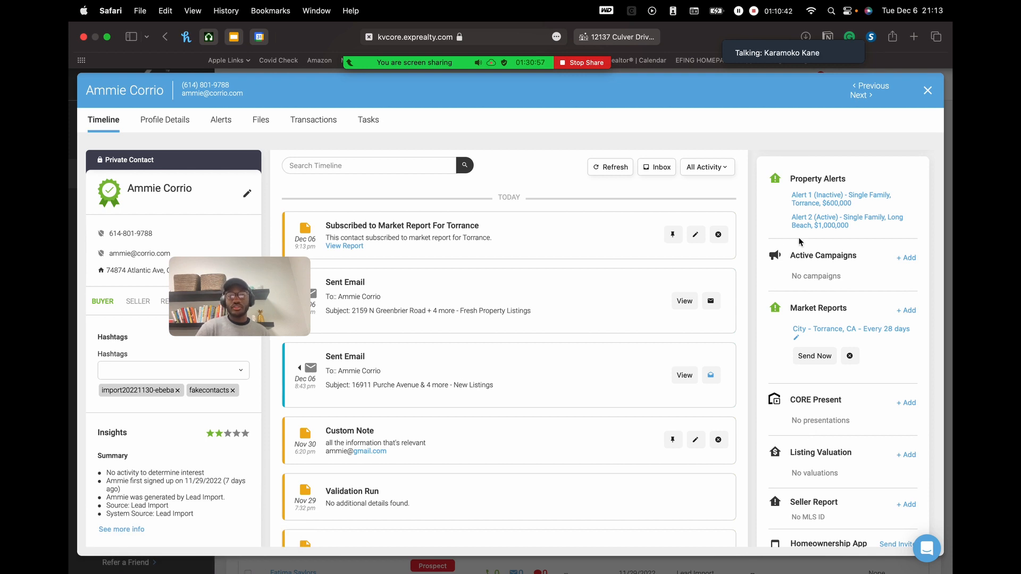
- Reload the timeline and send the Torrance market report immediately
{"action": "scroll", "coordinate": [633, 257], "scroll_direction": "up", "scroll_amount": 2}
{"action": "left_click", "coordinate": [598, 208]}
{"action": "scroll", "coordinate": [607, 214], "scroll_direction": "up", "scroll_amount": 2}
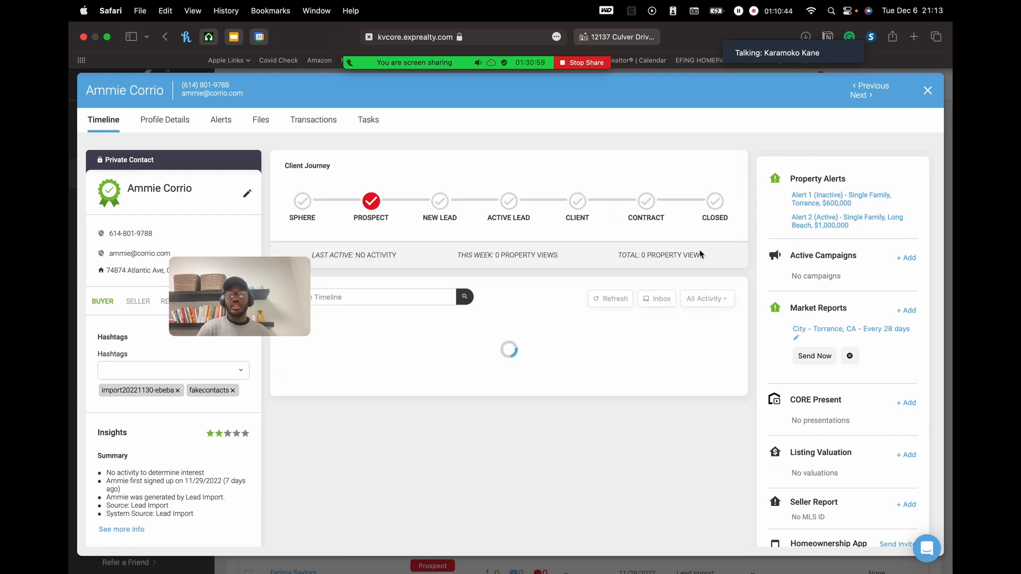
{"action": "scroll", "coordinate": [717, 353], "scroll_direction": "down", "scroll_amount": 3}
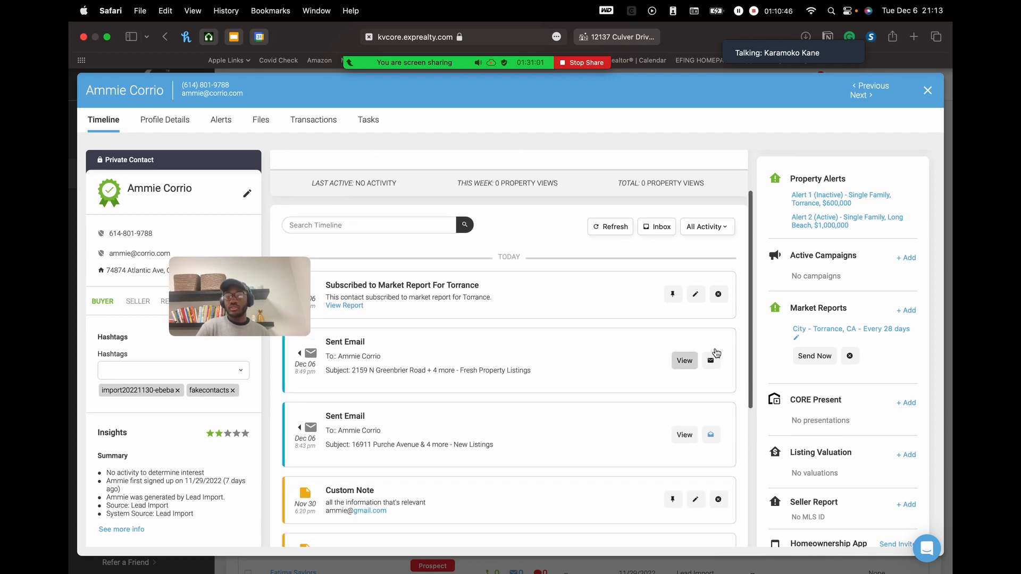
{"action": "left_click", "coordinate": [810, 357]}
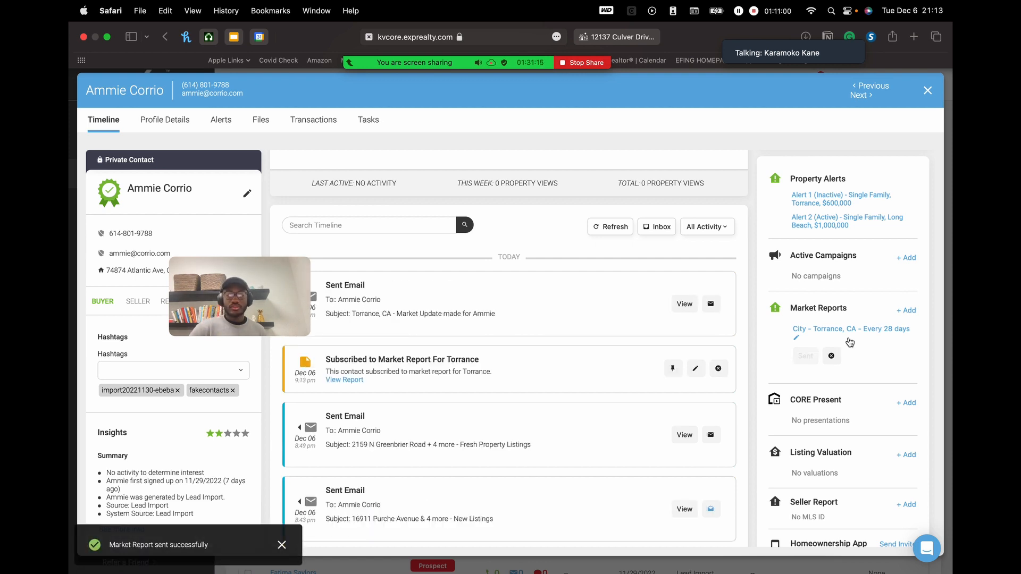
- Highlight the 'Torrance, CA - Market Update' email subject on the timeline
{"action": "left_click_drag", "start_coordinate": [291, 295], "coordinate": [201, 225]}
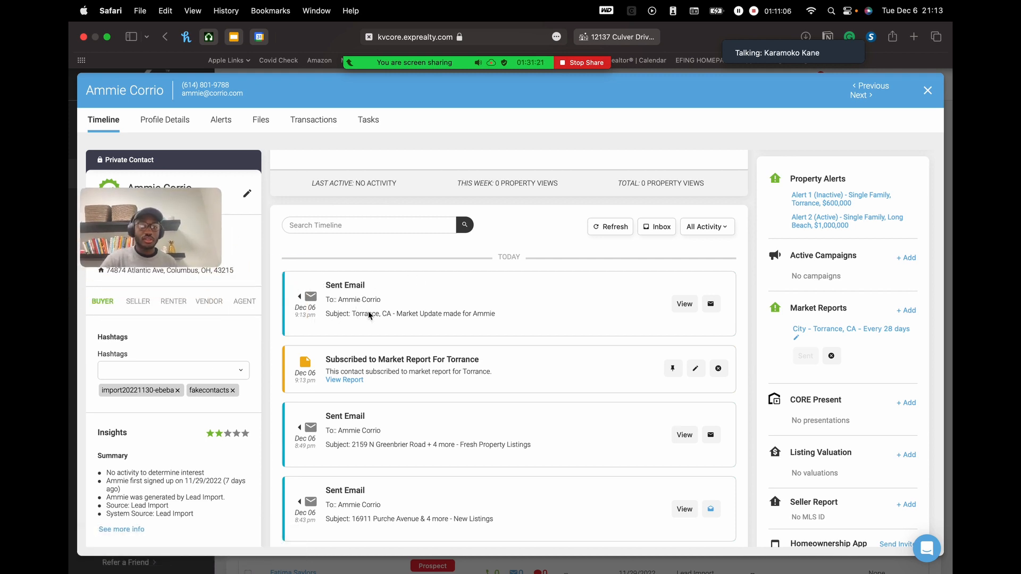
{"action": "left_click_drag", "start_coordinate": [406, 314], "coordinate": [474, 314]}
{"action": "left_click", "coordinate": [516, 315]}
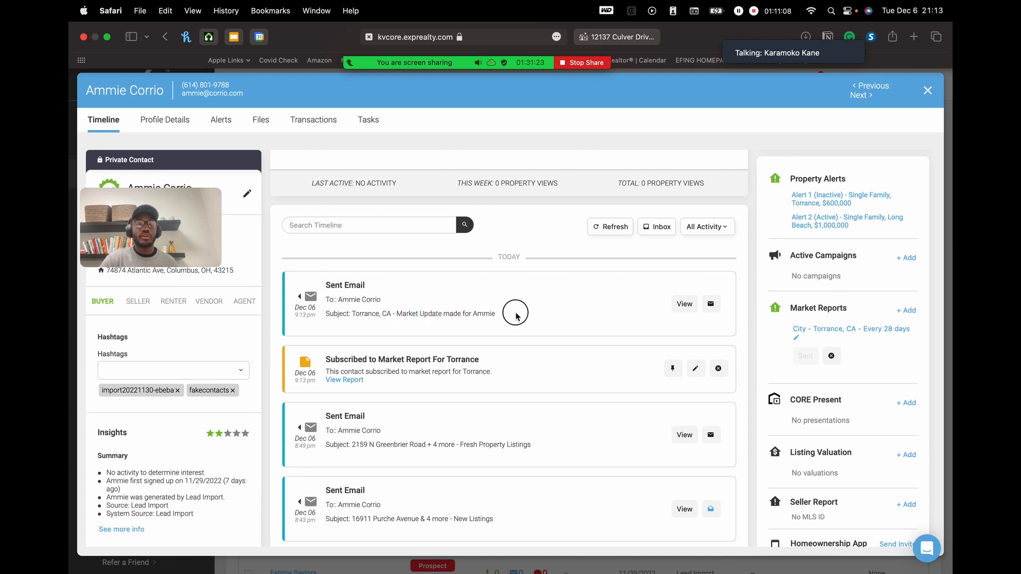
- Scroll through the sent Torrance market update email and follow its 'View the Report for Torrance, CA' link
{"action": "left_click", "coordinate": [679, 305]}
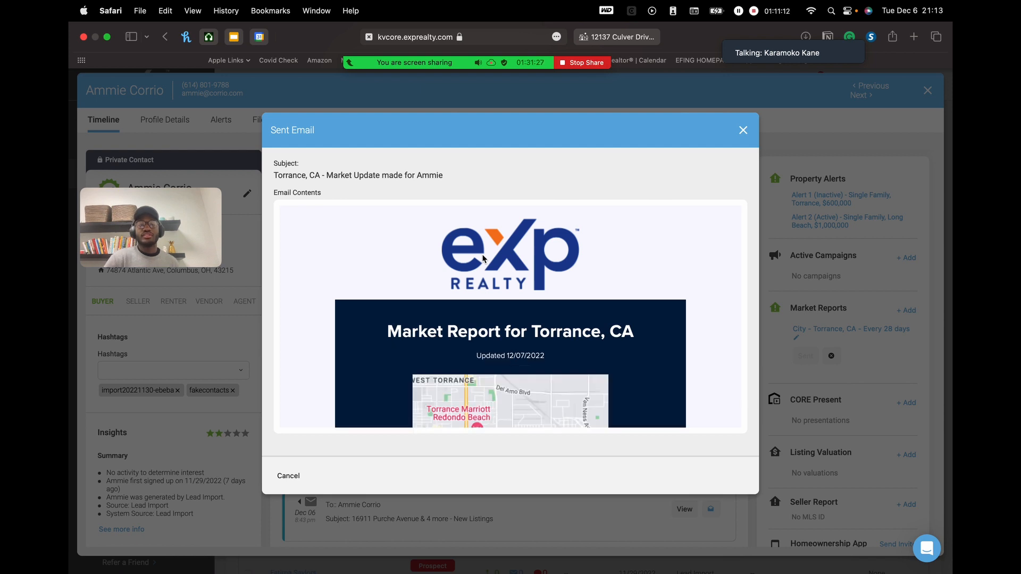
{"action": "scroll", "coordinate": [484, 266], "scroll_direction": "down", "scroll_amount": 5}
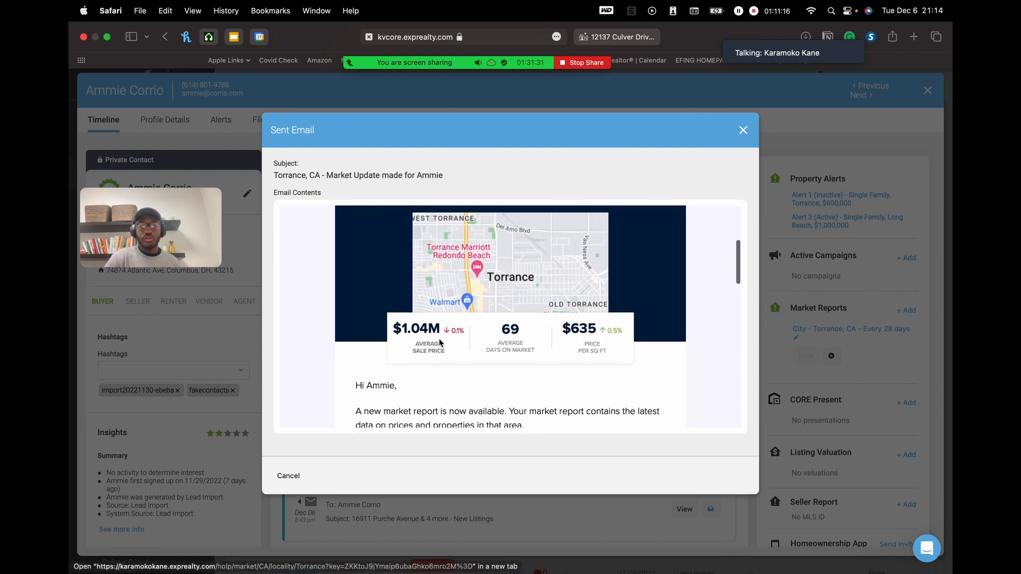
{"action": "scroll", "coordinate": [553, 313], "scroll_direction": "down", "scroll_amount": 2}
{"action": "scroll", "coordinate": [534, 352], "scroll_direction": "down", "scroll_amount": 5}
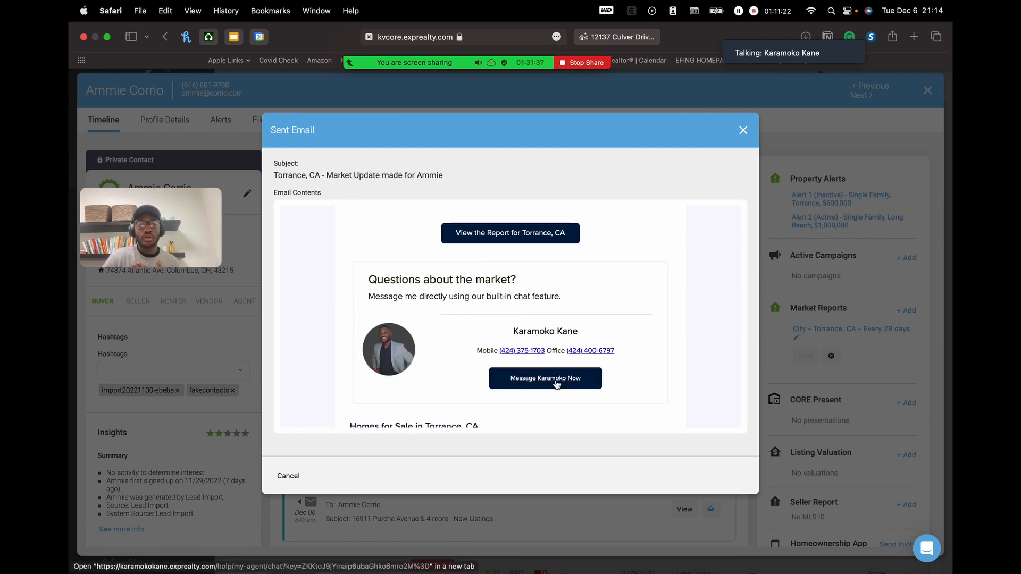
{"action": "scroll", "coordinate": [596, 322], "scroll_direction": "down", "scroll_amount": 5}
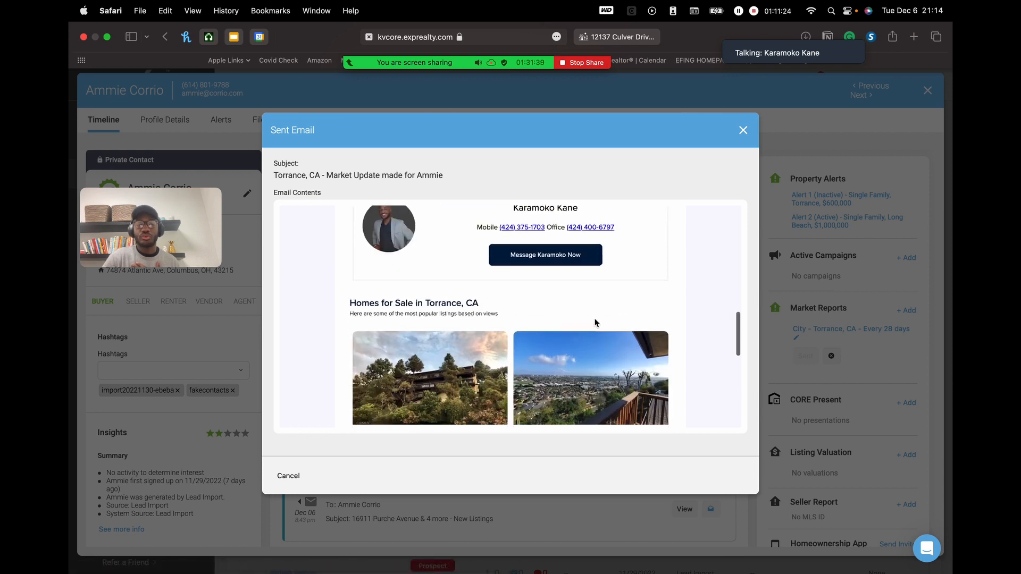
{"action": "scroll", "coordinate": [596, 323], "scroll_direction": "up", "scroll_amount": 8}
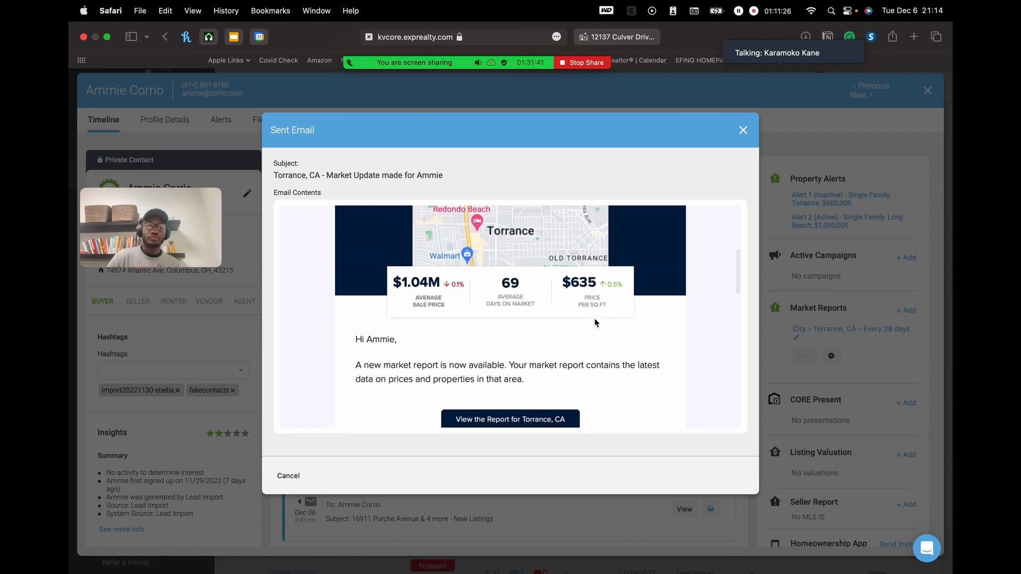
{"action": "scroll", "coordinate": [543, 320], "scroll_direction": "down", "scroll_amount": 2}
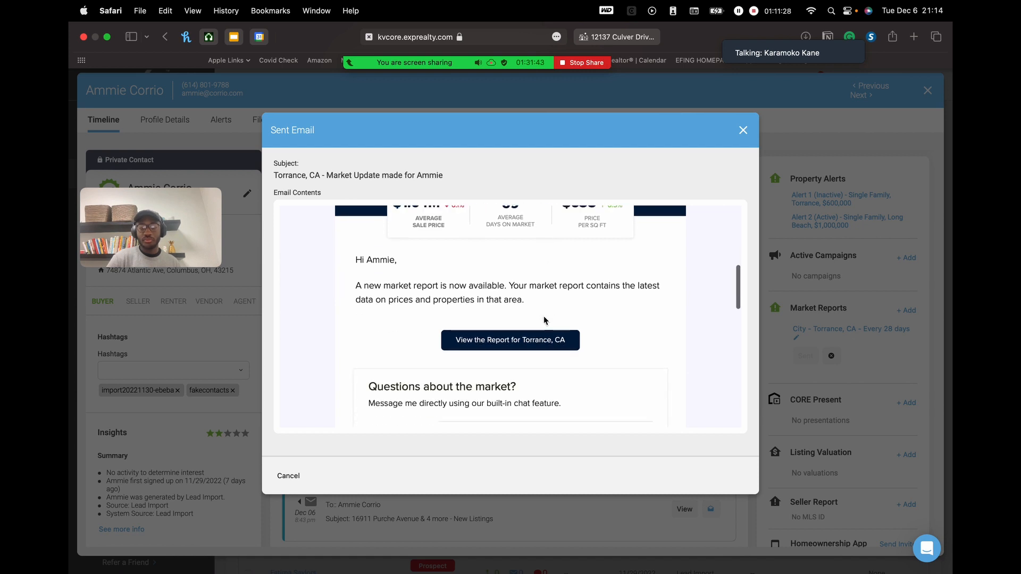
{"action": "scroll", "coordinate": [558, 330], "scroll_direction": "down", "scroll_amount": 3}
{"action": "scroll", "coordinate": [580, 323], "scroll_direction": "up", "scroll_amount": 2}
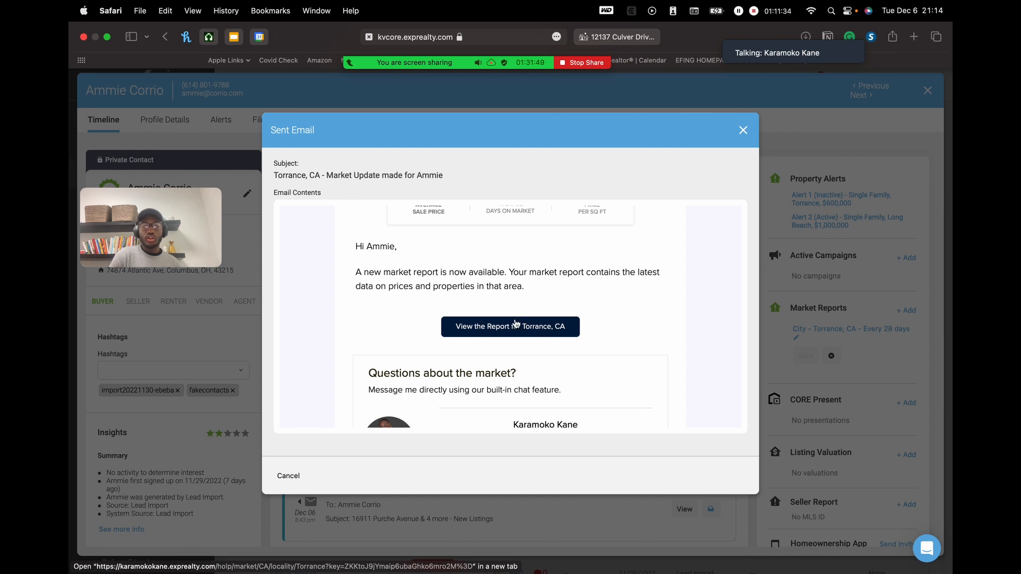
{"action": "left_click", "coordinate": [511, 337]}
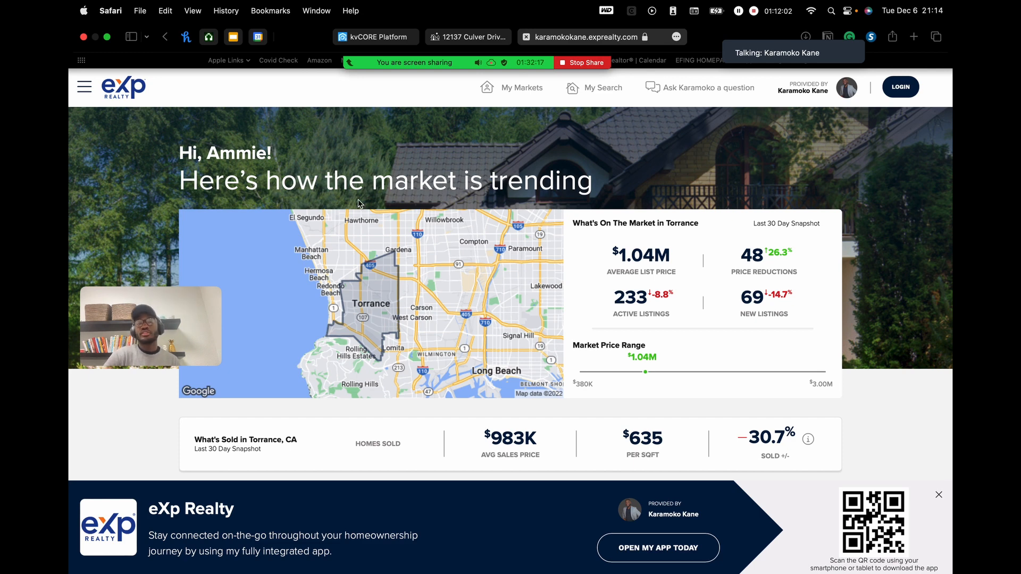
{"action": "scroll", "coordinate": [360, 204], "scroll_direction": "down", "scroll_amount": 2}
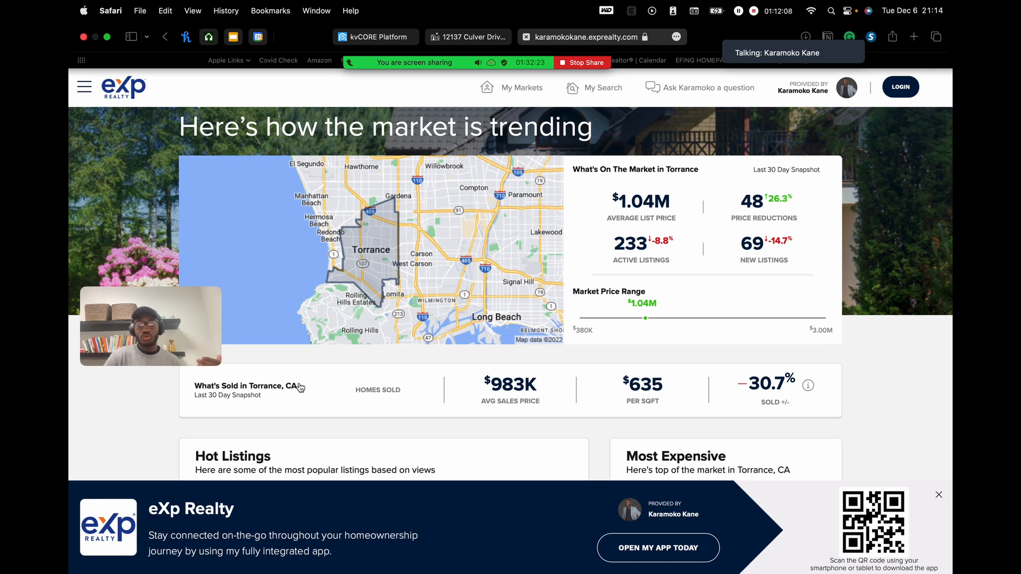
{"action": "scroll", "coordinate": [300, 388], "scroll_direction": "down", "scroll_amount": 10}
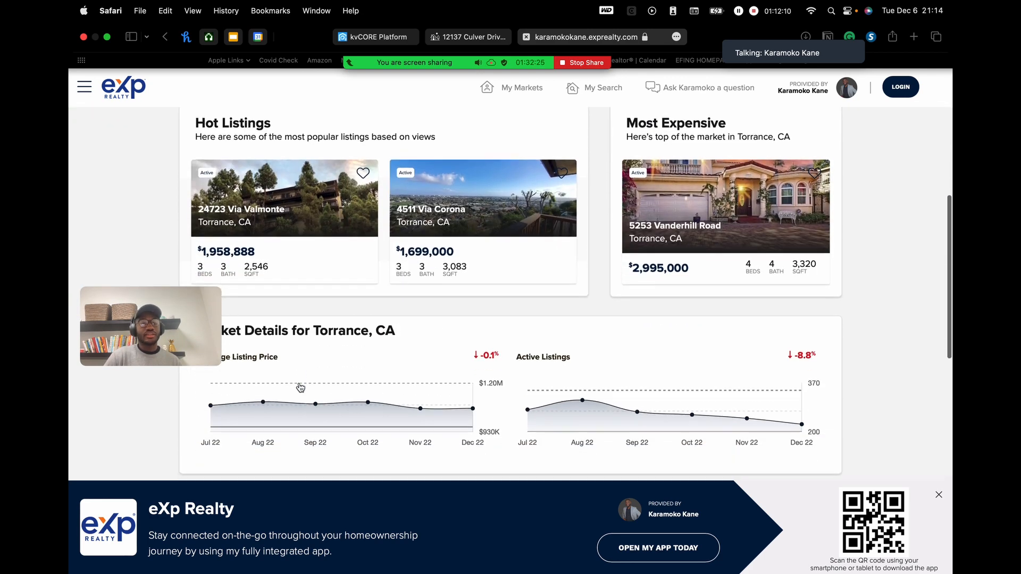
{"action": "scroll", "coordinate": [608, 329], "scroll_direction": "up", "scroll_amount": 1}
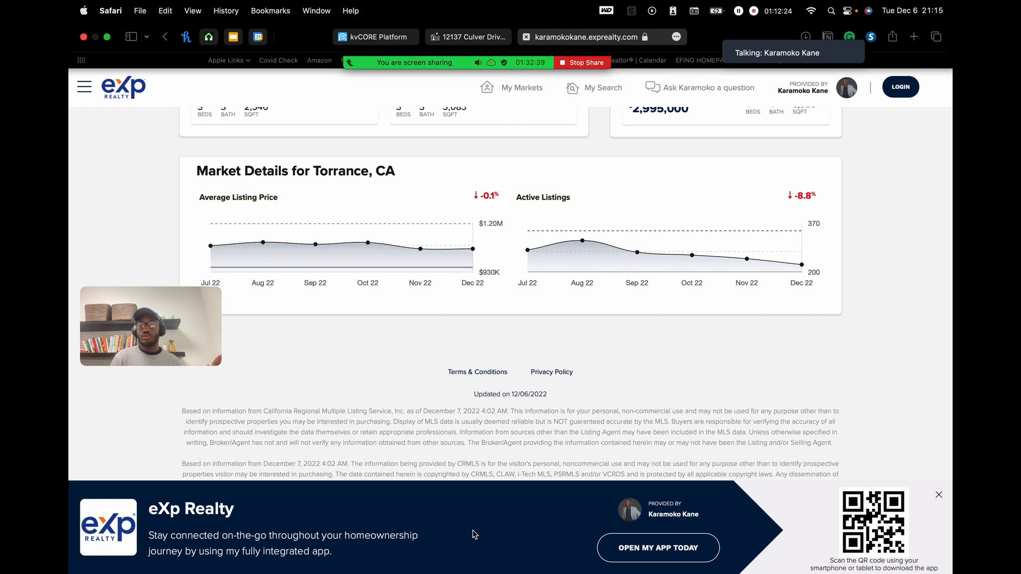
{"action": "scroll", "coordinate": [952, 332], "scroll_direction": "up", "scroll_amount": 15}
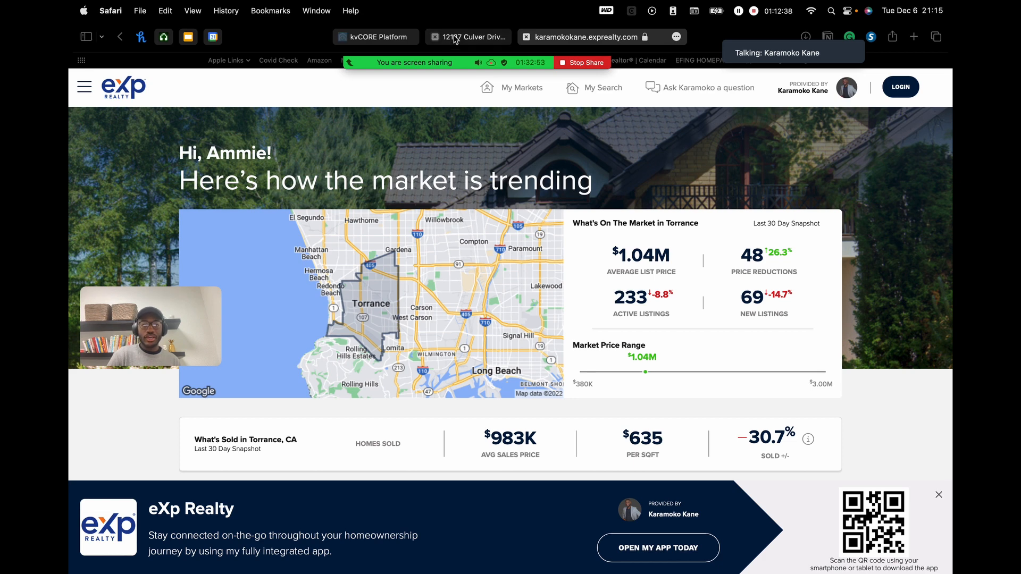
{"action": "left_click", "coordinate": [471, 38]}
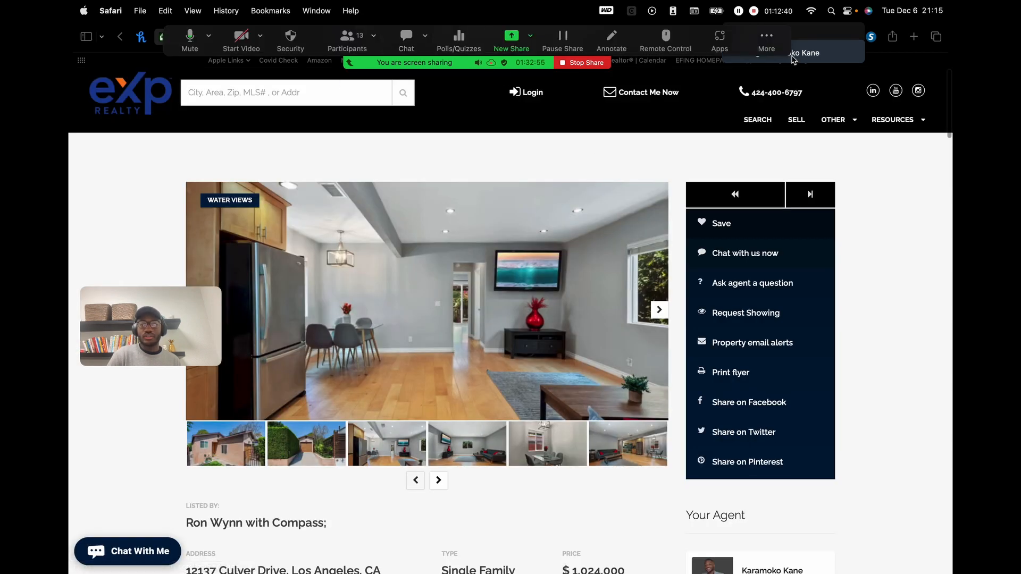
- Return to the kvCORE tab and close the sent email to reveal the timeline
{"action": "mouse_move", "coordinate": [777, 144]}
{"action": "left_click", "coordinate": [375, 37]}
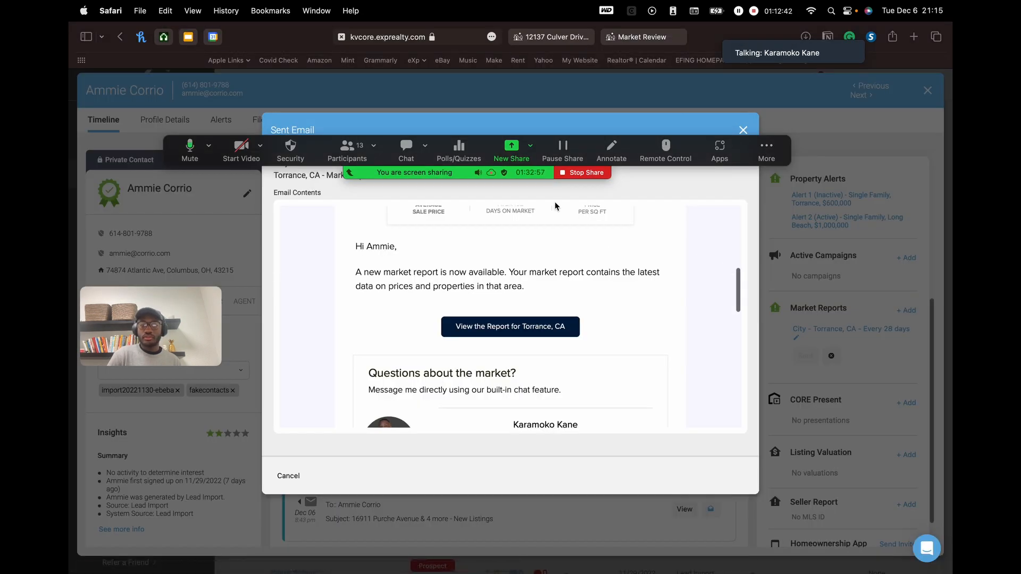
{"action": "left_click", "coordinate": [743, 130]}
{"action": "scroll", "coordinate": [856, 414], "scroll_direction": "down", "scroll_amount": 2}
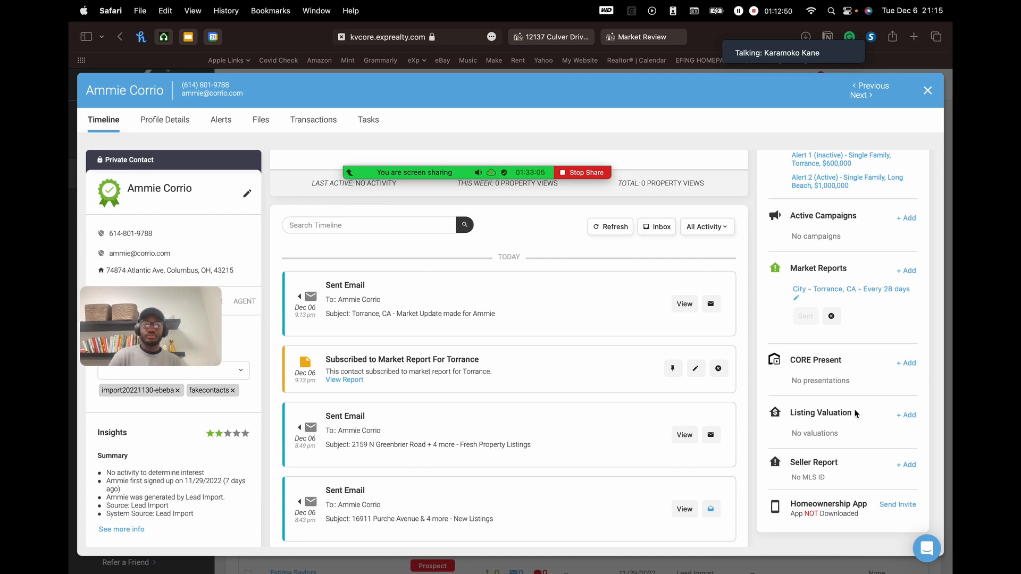
- Move the Zoom meeting toolbar off the contact header and show the Participants list
{"action": "mouse_move", "coordinate": [551, 172]}
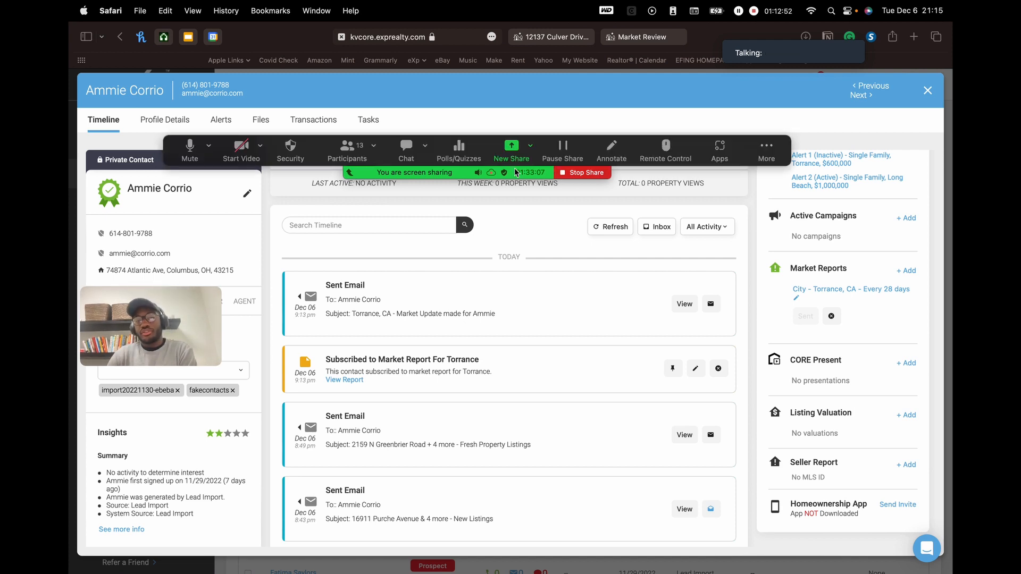
{"action": "left_click_drag", "start_coordinate": [767, 148], "coordinate": [802, 86]}
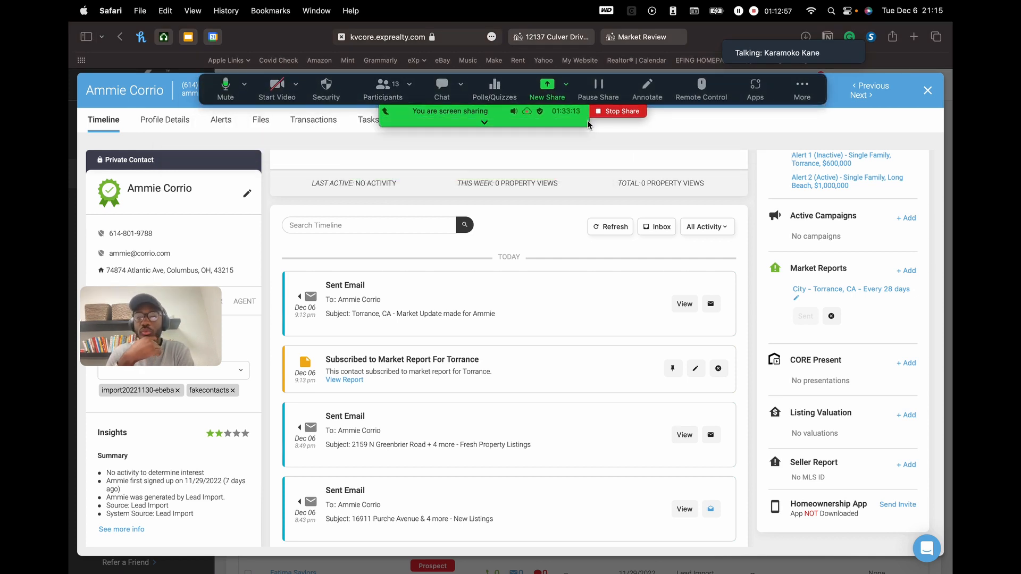
{"action": "scroll", "coordinate": [819, 233], "scroll_direction": "up", "scroll_amount": 10}
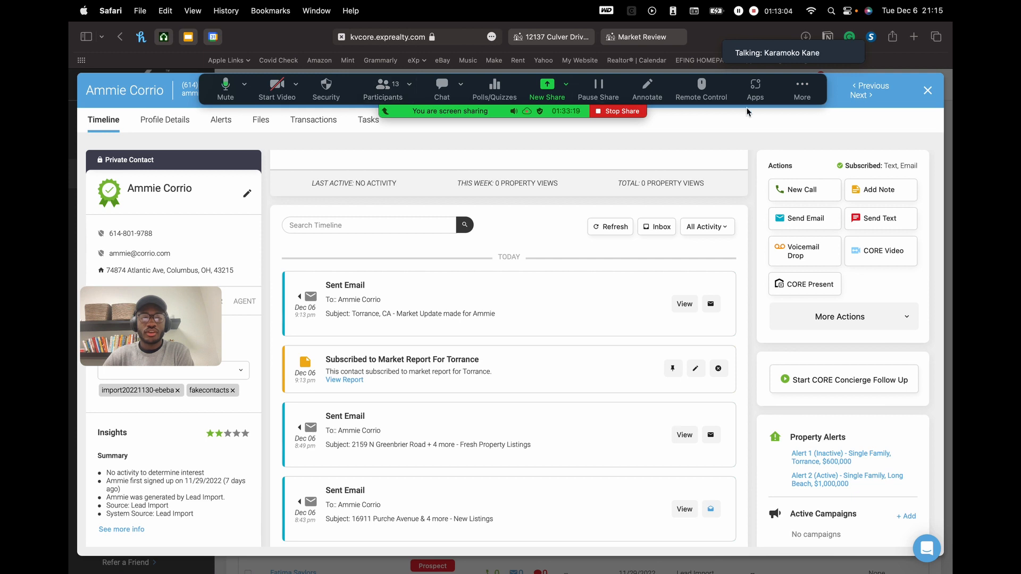
{"action": "left_click_drag", "start_coordinate": [822, 83], "coordinate": [892, 102]}
{"action": "left_click_drag", "start_coordinate": [797, 59], "coordinate": [809, 42]}
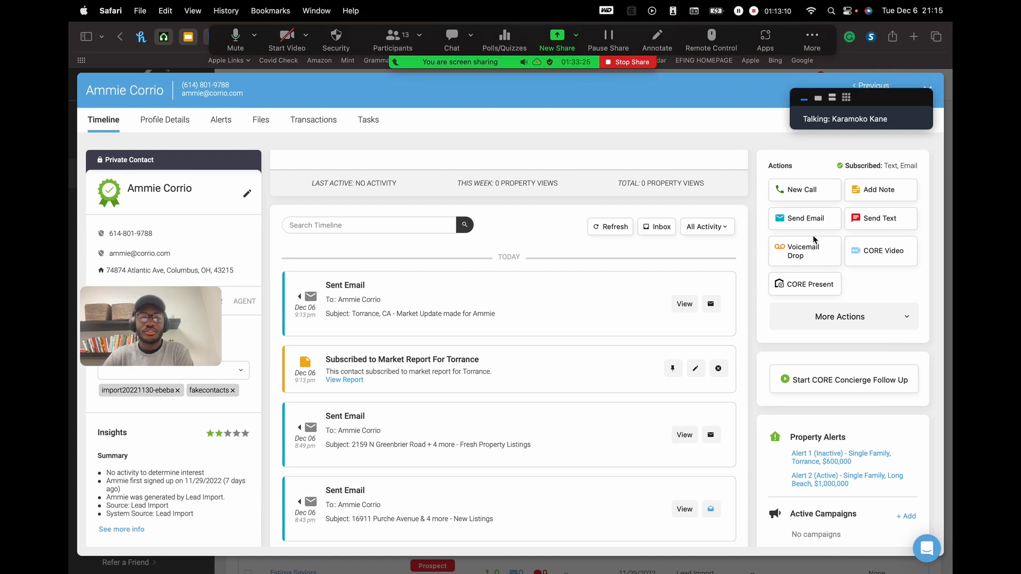
{"action": "scroll", "coordinate": [821, 325], "scroll_direction": "down", "scroll_amount": 10}
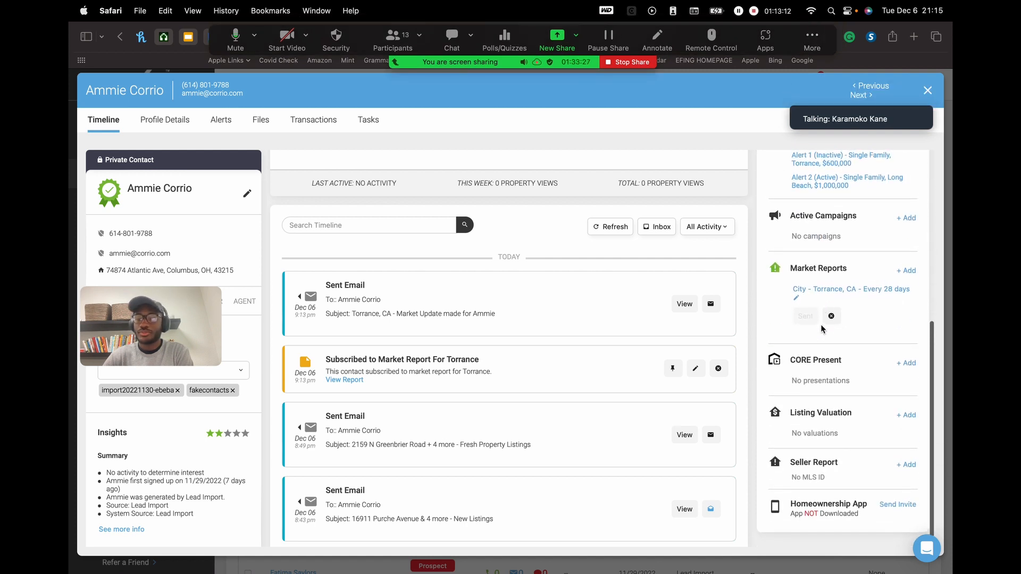
{"action": "scroll", "coordinate": [840, 477], "scroll_direction": "up", "scroll_amount": 6}
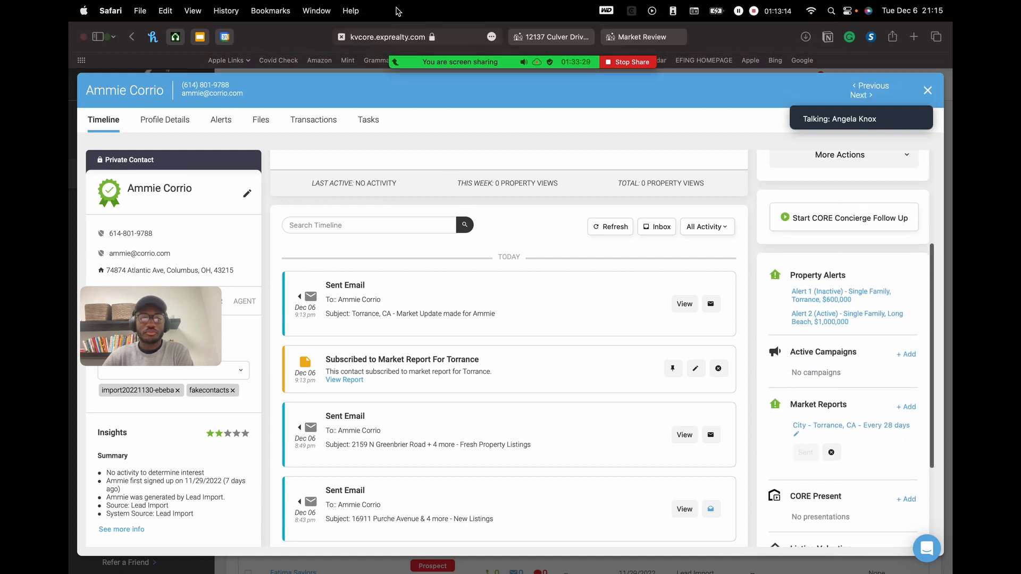
{"action": "left_click", "coordinate": [393, 40]}
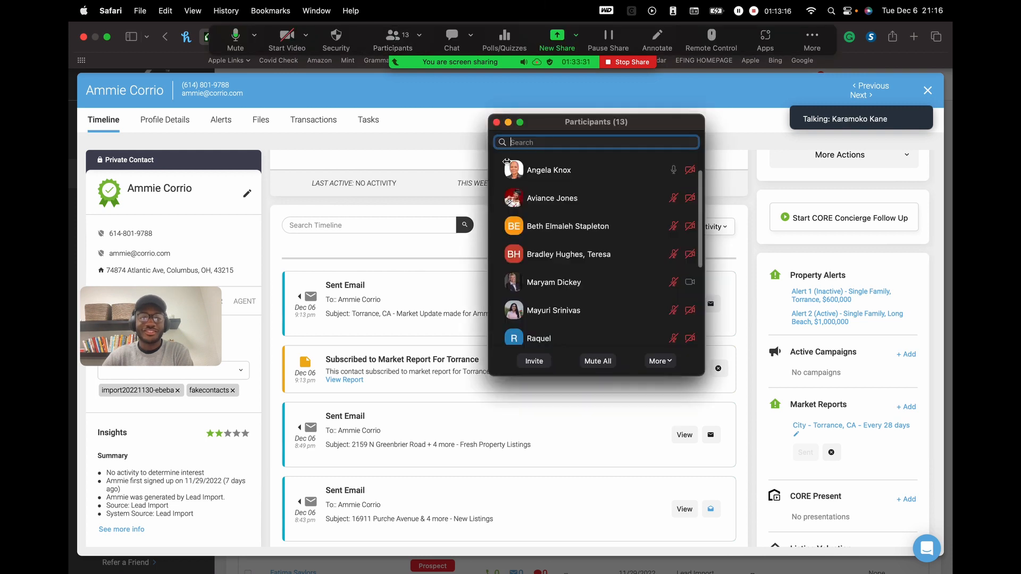
{"action": "scroll", "coordinate": [625, 250], "scroll_direction": "down", "scroll_amount": 5}
{"action": "scroll", "coordinate": [623, 250], "scroll_direction": "up", "scroll_amount": 8}
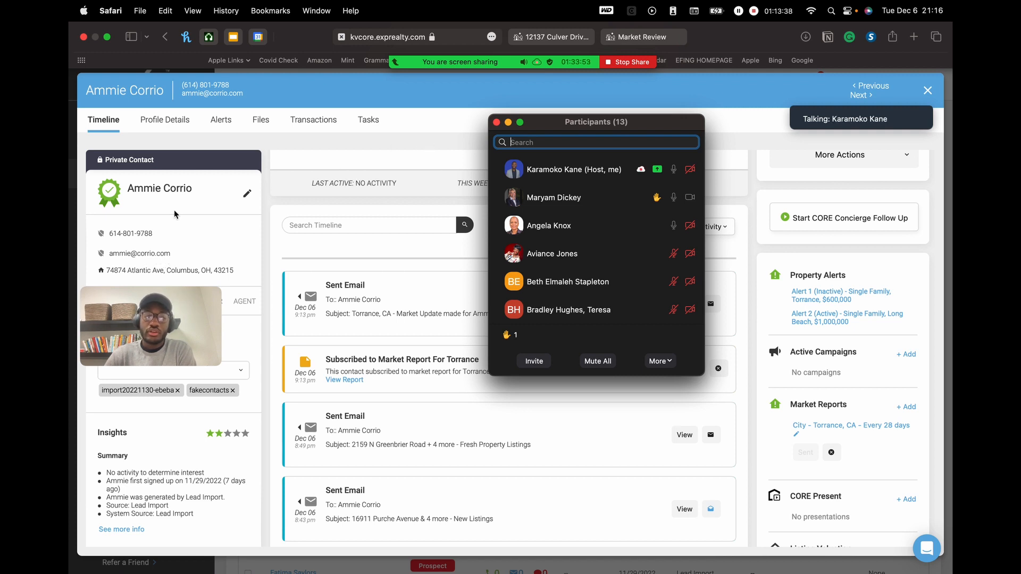
- Delete the contact's existing email address and save the contact without one
{"action": "left_click", "coordinate": [147, 253]}
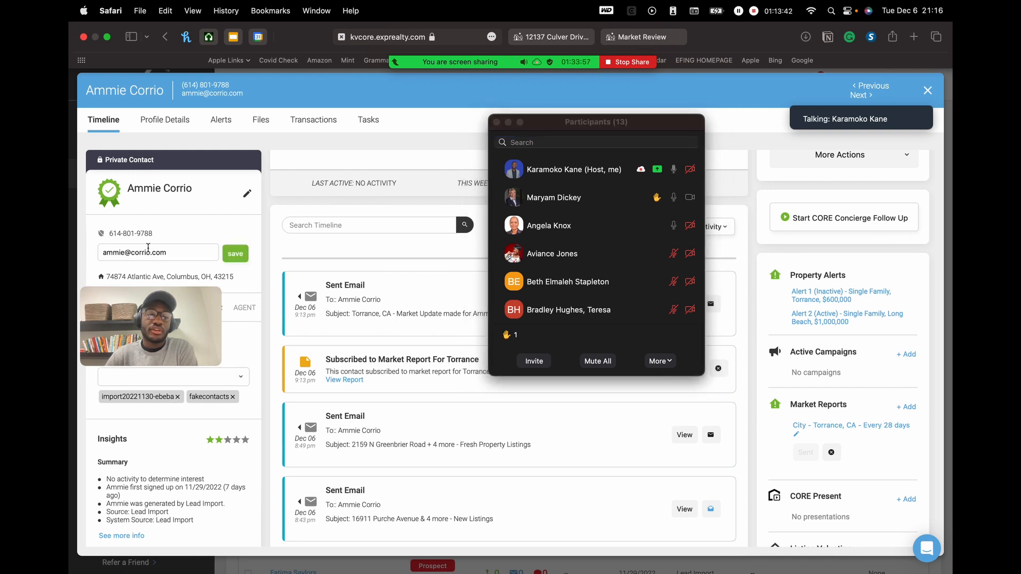
{"action": "triple_click", "coordinate": [200, 254]}
{"action": "key", "text": "super+c"}
{"action": "key", "text": "BackSpace"}
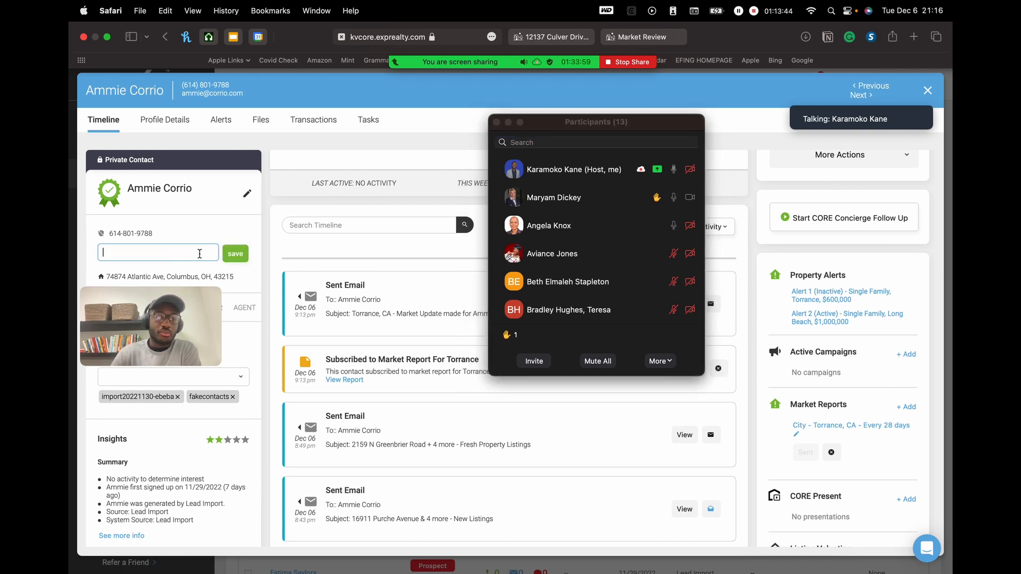
{"action": "left_click", "coordinate": [234, 255]}
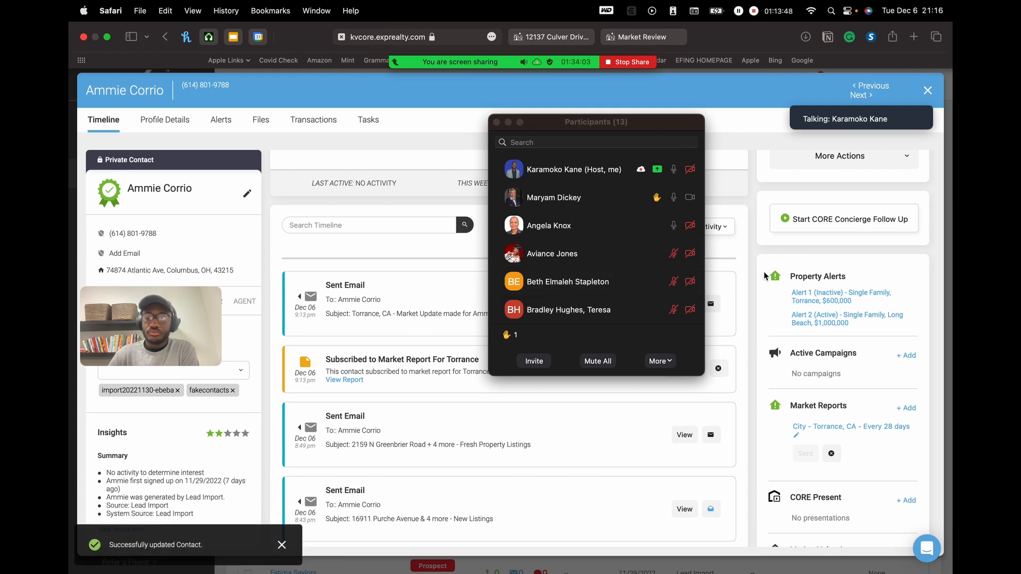
- Open Alert 1's results, then go back to the contact's timeline
{"action": "scroll", "coordinate": [768, 181], "scroll_direction": "up", "scroll_amount": 3}
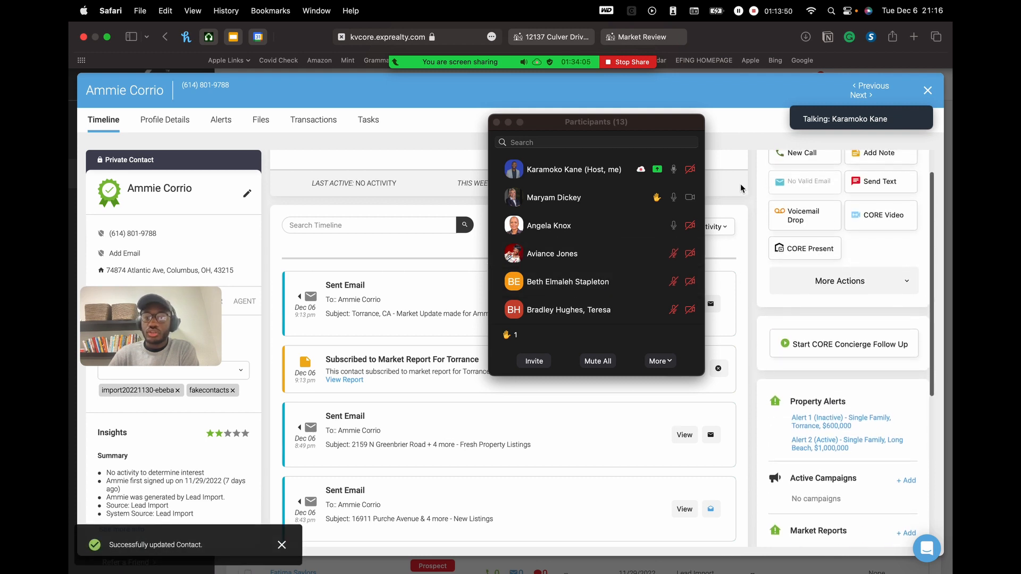
{"action": "left_click_drag", "start_coordinate": [678, 135], "coordinate": [609, 250]}
{"action": "scroll", "coordinate": [803, 224], "scroll_direction": "up", "scroll_amount": 2}
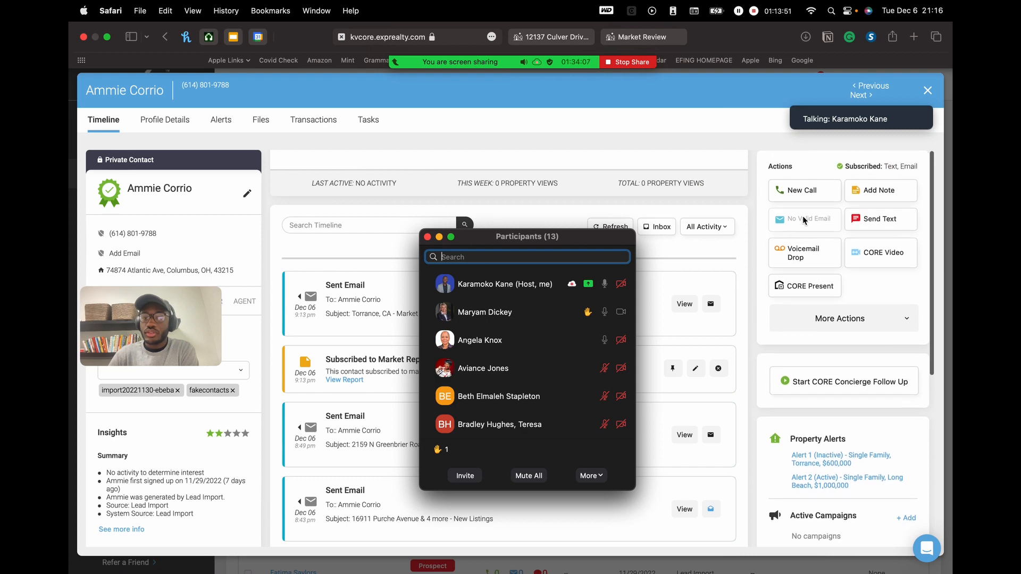
{"action": "left_click", "coordinate": [830, 464]}
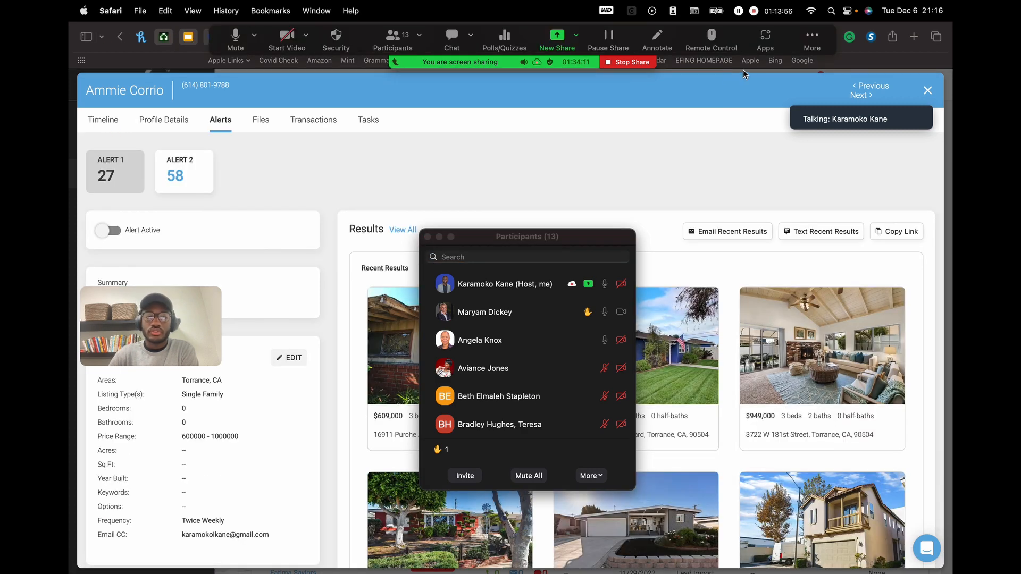
{"action": "left_click", "coordinate": [94, 123]}
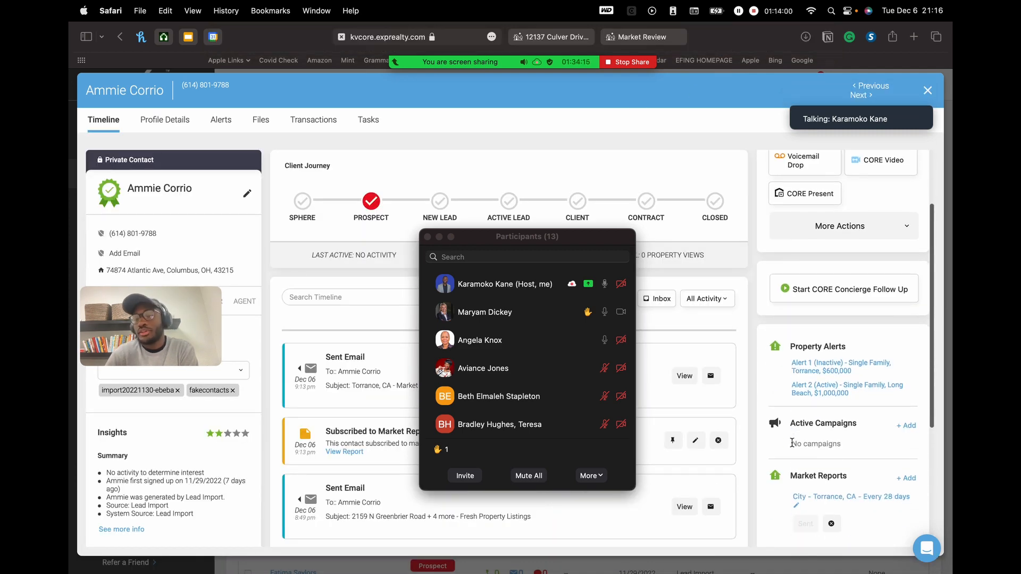
- Paste in the contact's new e-mail address and save it
{"action": "scroll", "coordinate": [792, 443], "scroll_direction": "up", "scroll_amount": 2}
{"action": "left_click_drag", "start_coordinate": [606, 250], "coordinate": [664, 191]}
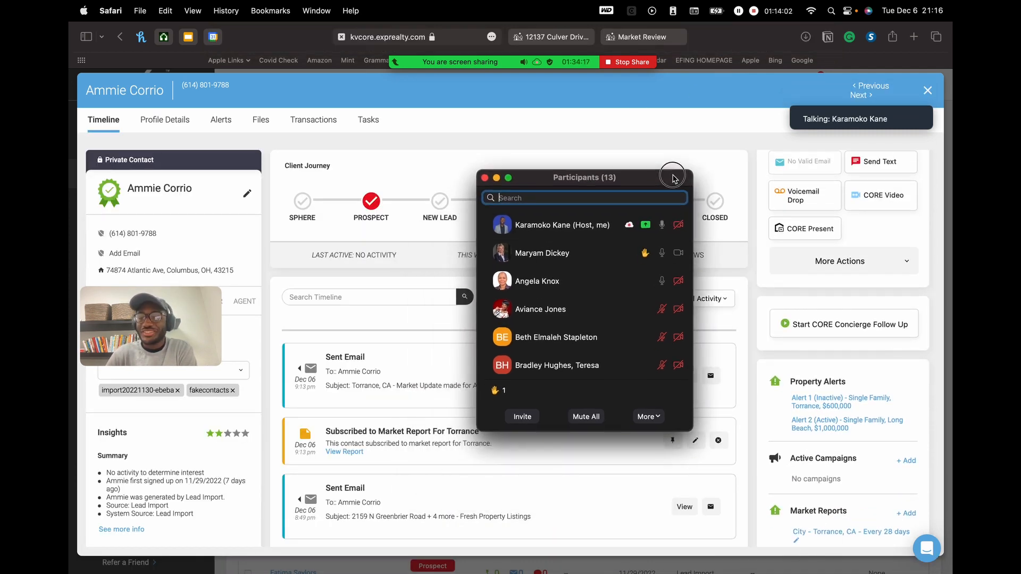
{"action": "left_click", "coordinate": [124, 254]}
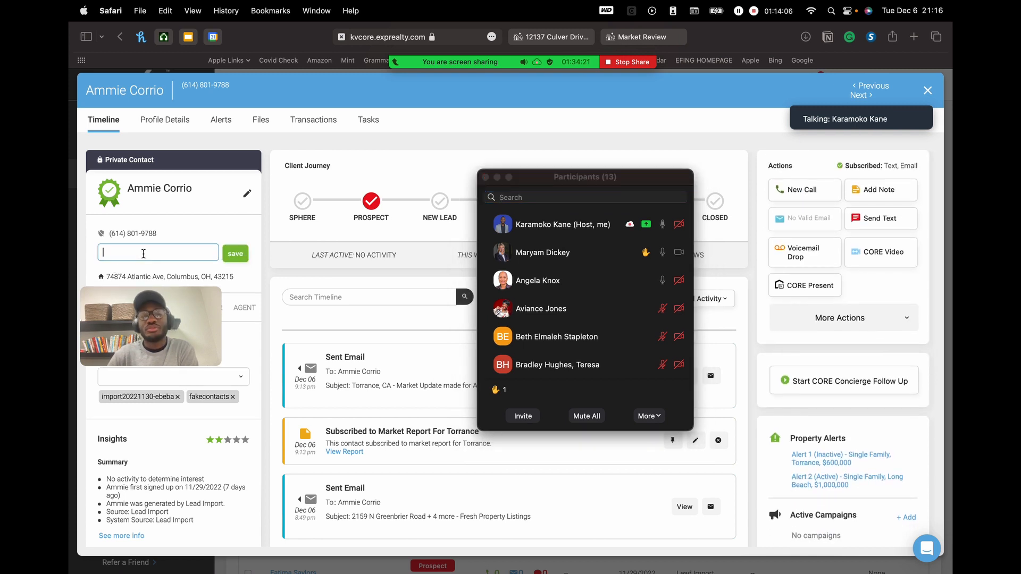
{"action": "key", "text": "super+v"}
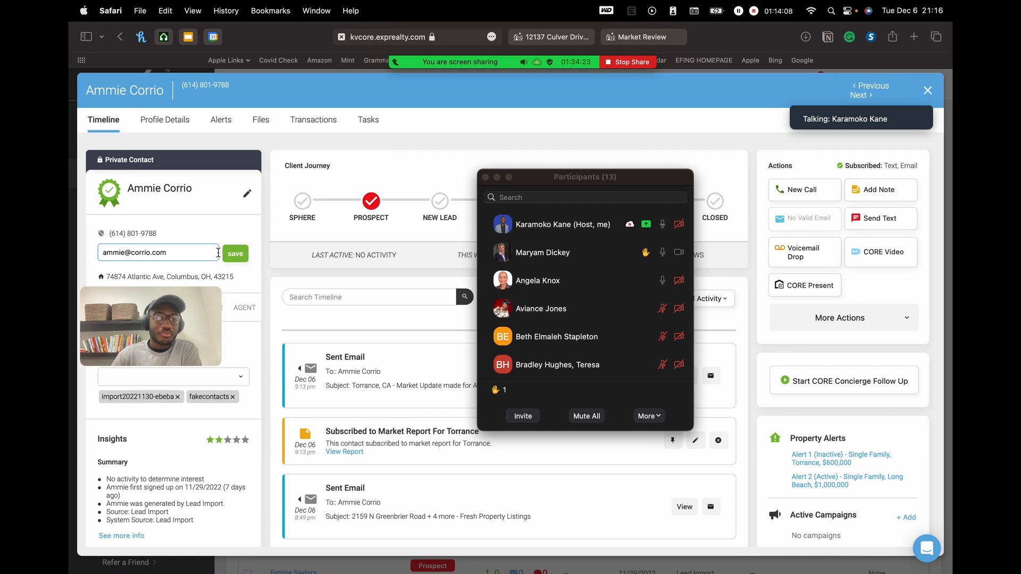
{"action": "left_click", "coordinate": [235, 253]}
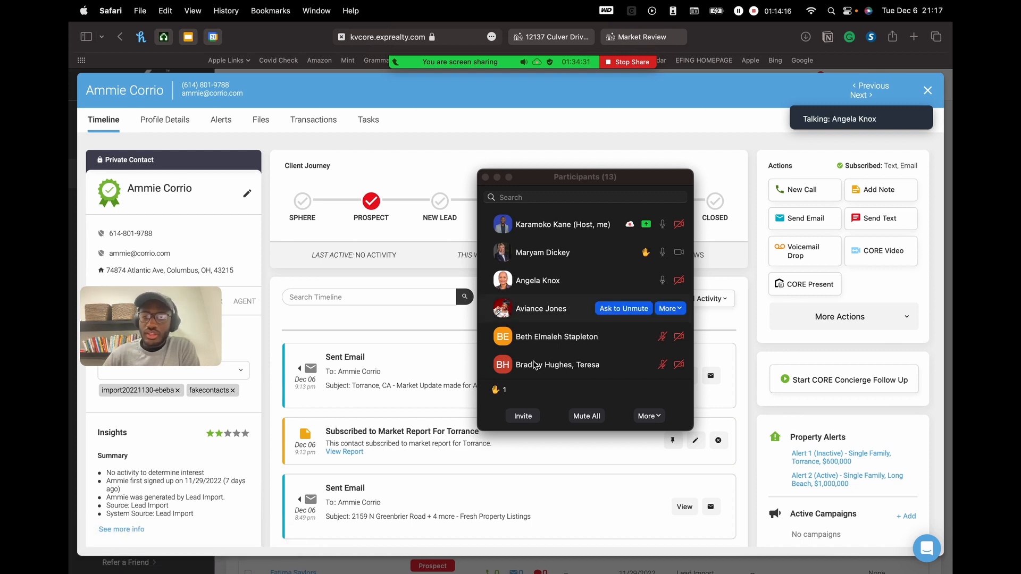
{"action": "scroll", "coordinate": [851, 423], "scroll_direction": "down", "scroll_amount": 3}
{"action": "scroll", "coordinate": [853, 417], "scroll_direction": "down", "scroll_amount": 2}
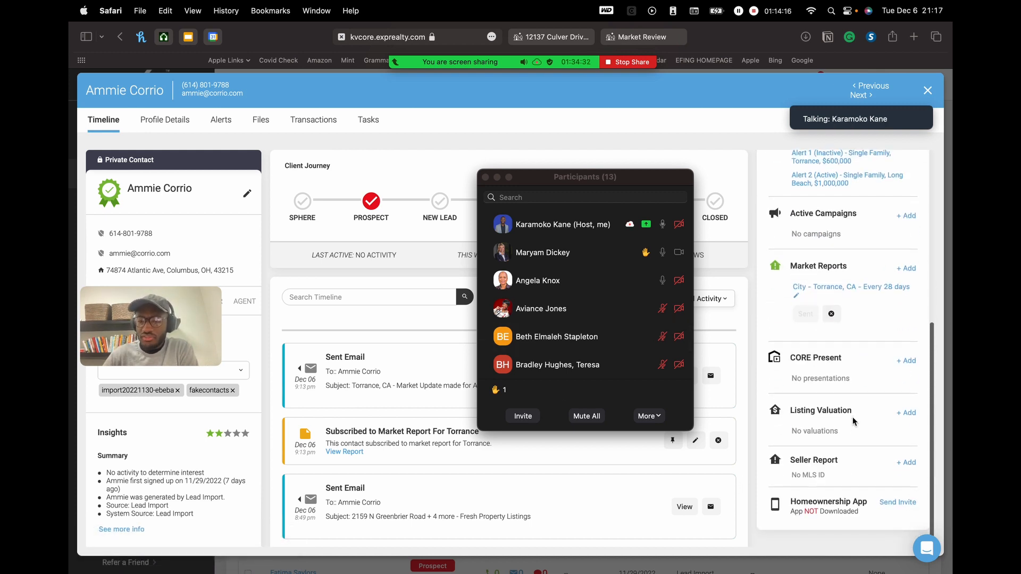
- Add a listing valuation for 123 Main Street, Los Angeles and save it
{"action": "left_click", "coordinate": [907, 415]}
{"action": "left_click_drag", "start_coordinate": [562, 183], "coordinate": [590, 369]}
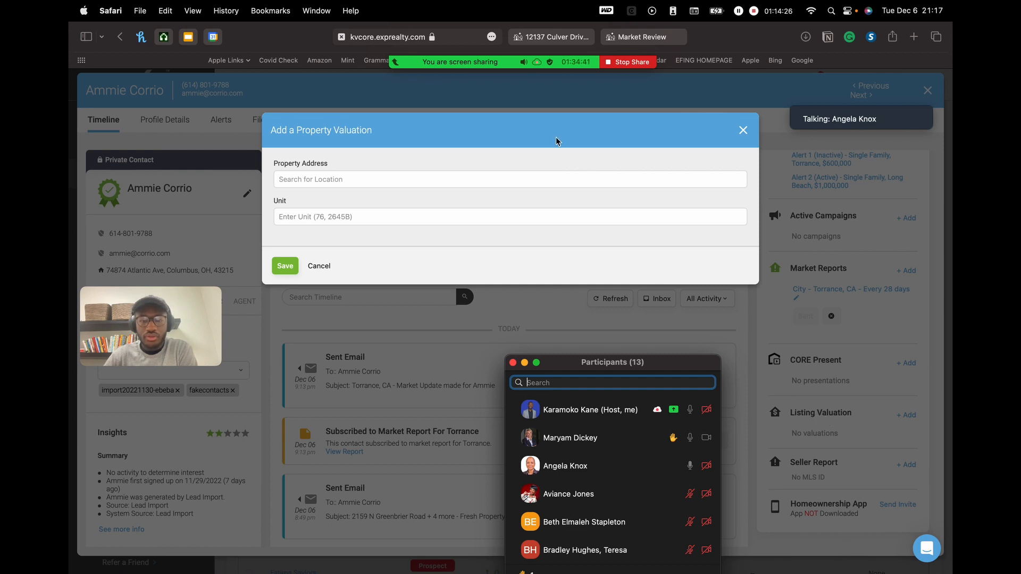
{"action": "left_click", "coordinate": [371, 179]}
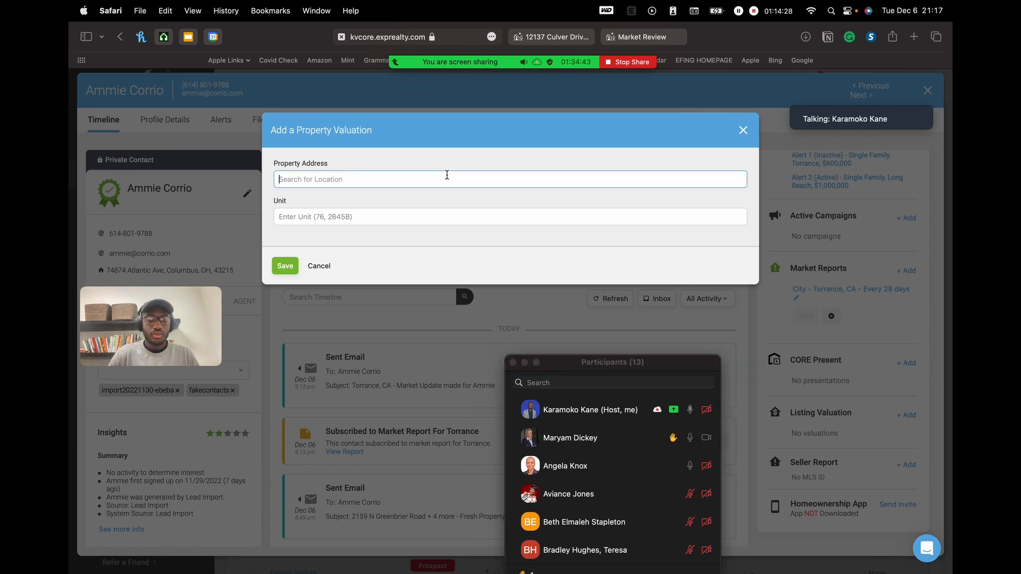
{"action": "type", "text": "123 main"}
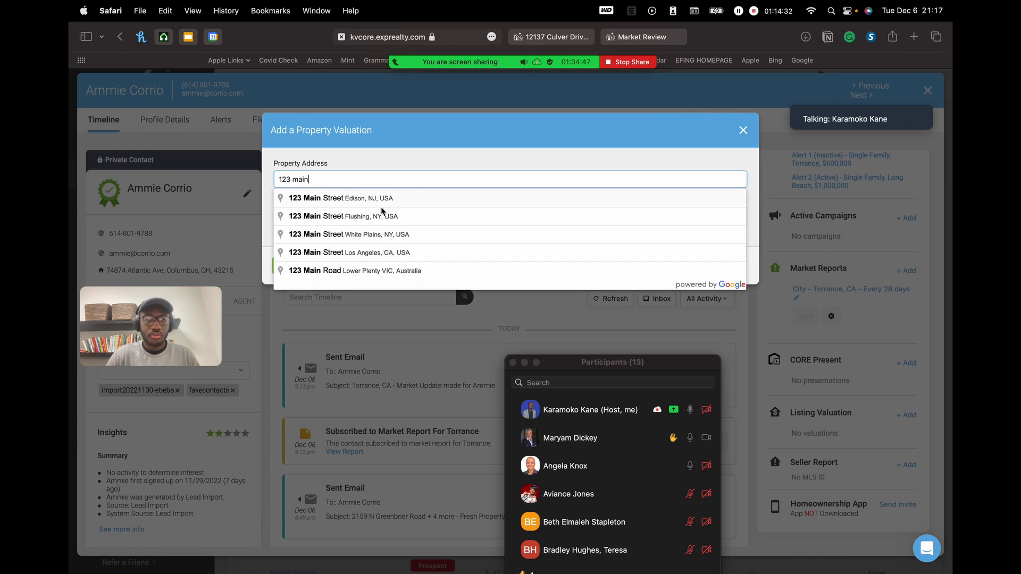
{"action": "left_click", "coordinate": [423, 248]}
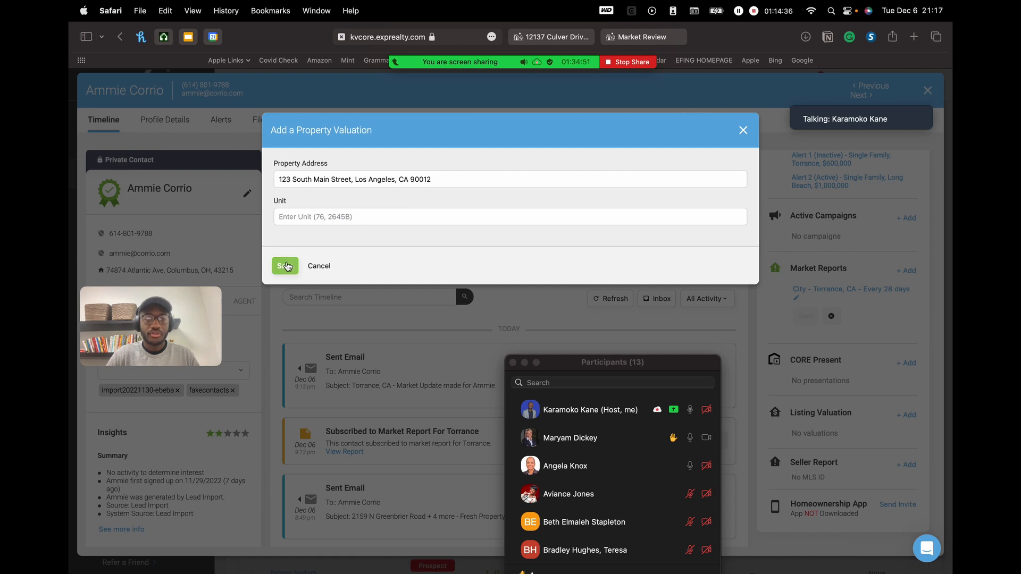
{"action": "left_click", "coordinate": [296, 264]}
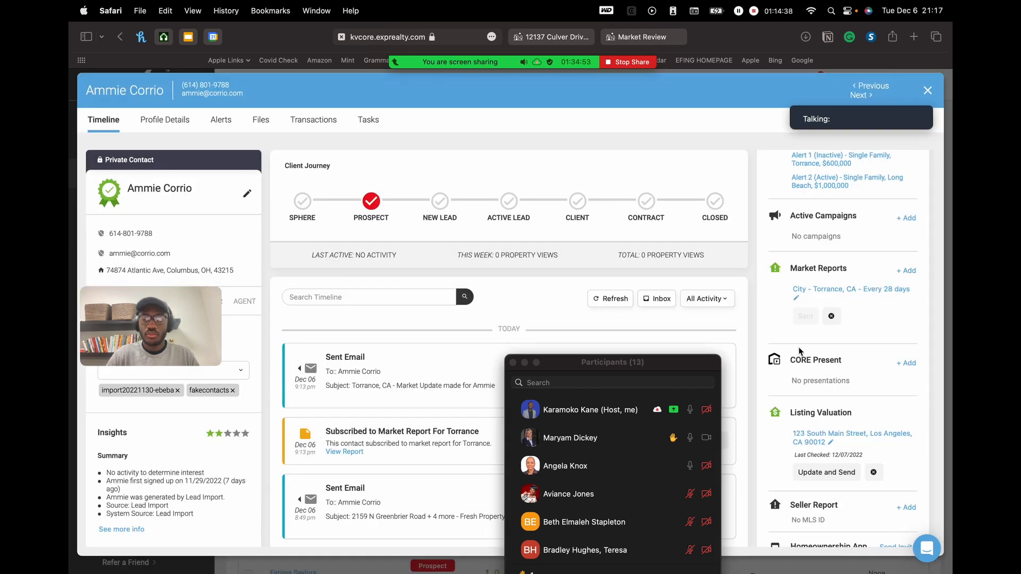
{"action": "scroll", "coordinate": [799, 352], "scroll_direction": "down", "scroll_amount": 2}
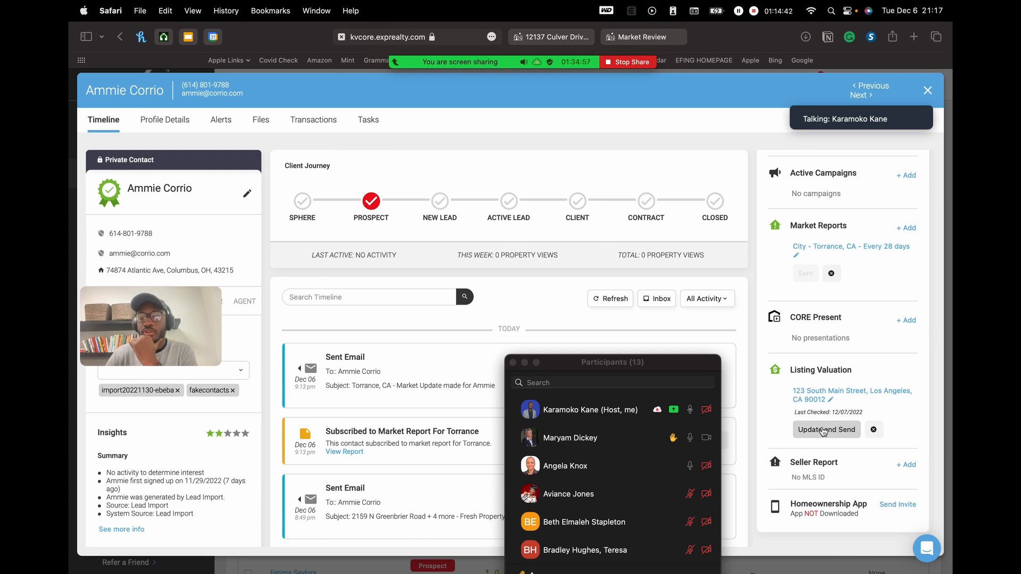
- Clear the contact's e-mail address and save the contact
{"action": "left_click", "coordinate": [184, 254]}
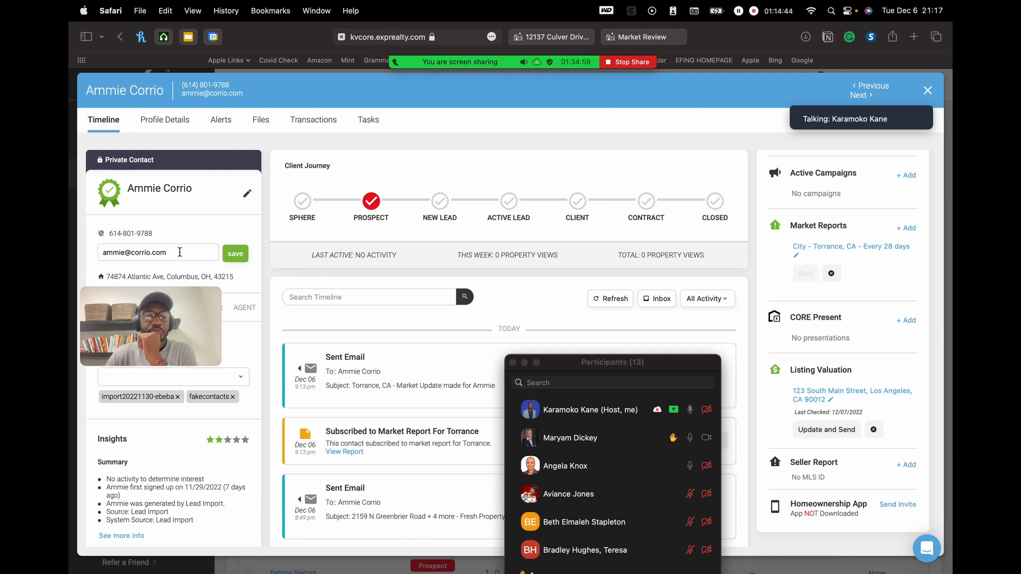
{"action": "double_click", "coordinate": [198, 251]}
{"action": "key", "text": "BackSpace"}
{"action": "left_click", "coordinate": [236, 254]}
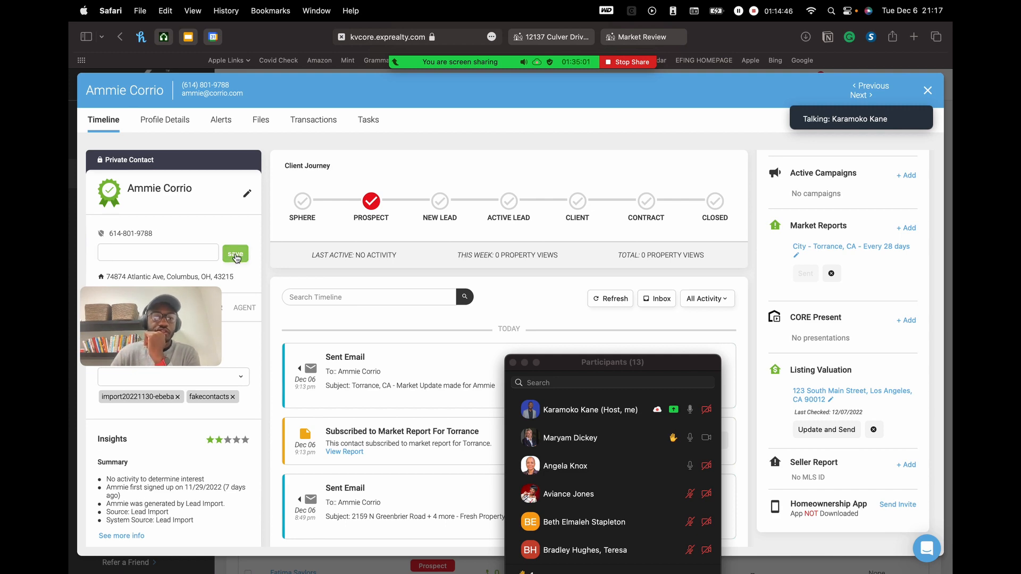
- Remove the listing valuation, then re-add and save it for 123 Main Street, Los Angeles
{"action": "left_click", "coordinate": [874, 431]}
{"action": "left_click", "coordinate": [475, 297]}
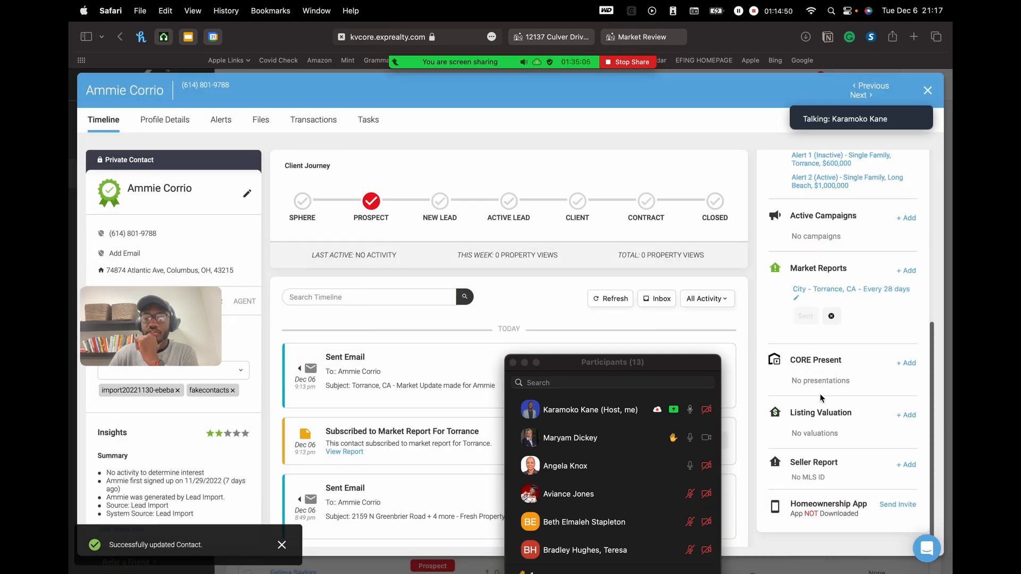
{"action": "left_click", "coordinate": [906, 415]}
{"action": "left_click", "coordinate": [334, 176]}
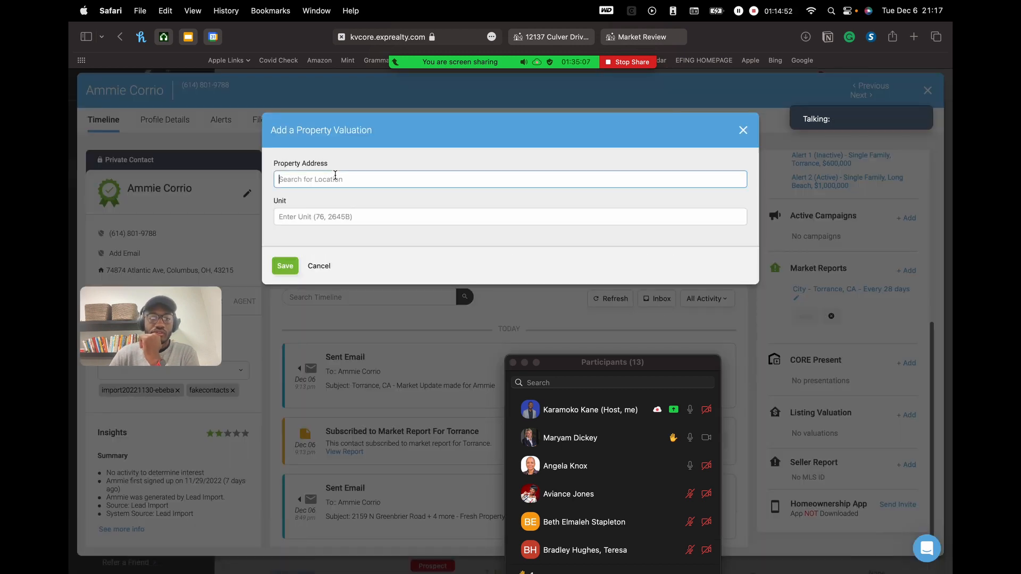
{"action": "type", "text": "123"}
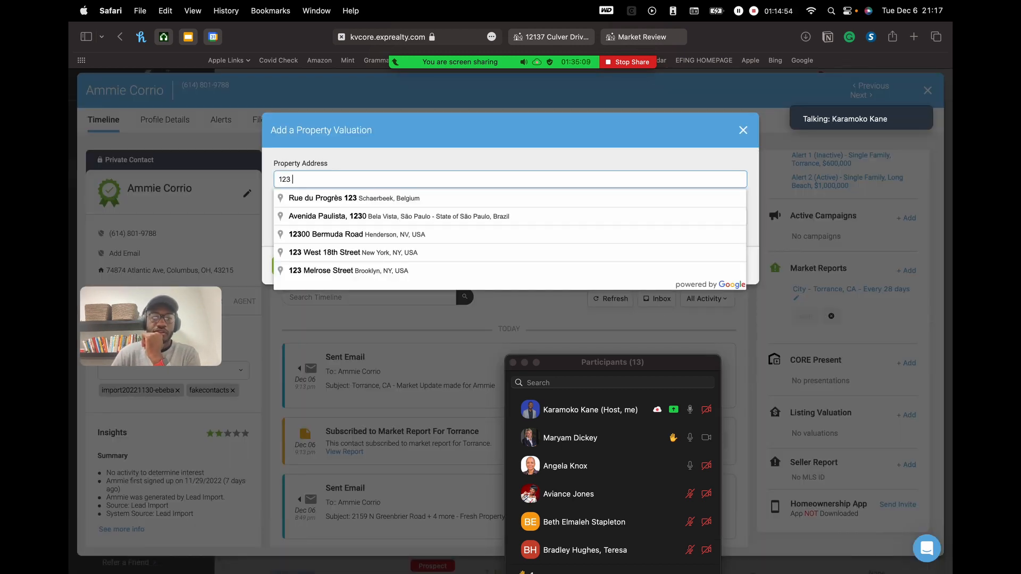
{"action": "type", "text": " main"}
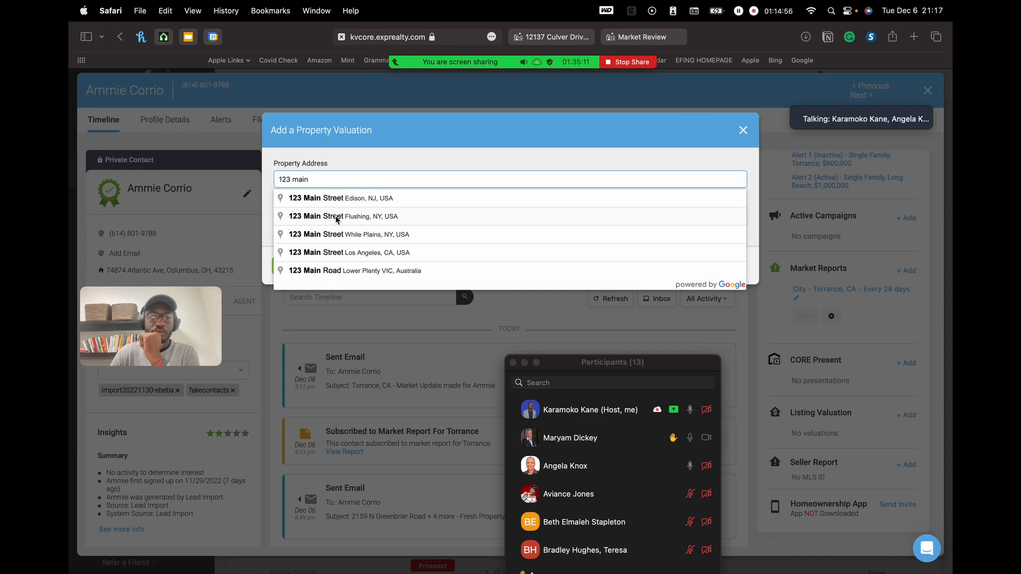
{"action": "left_click", "coordinate": [382, 254]}
{"action": "left_click", "coordinate": [295, 264]}
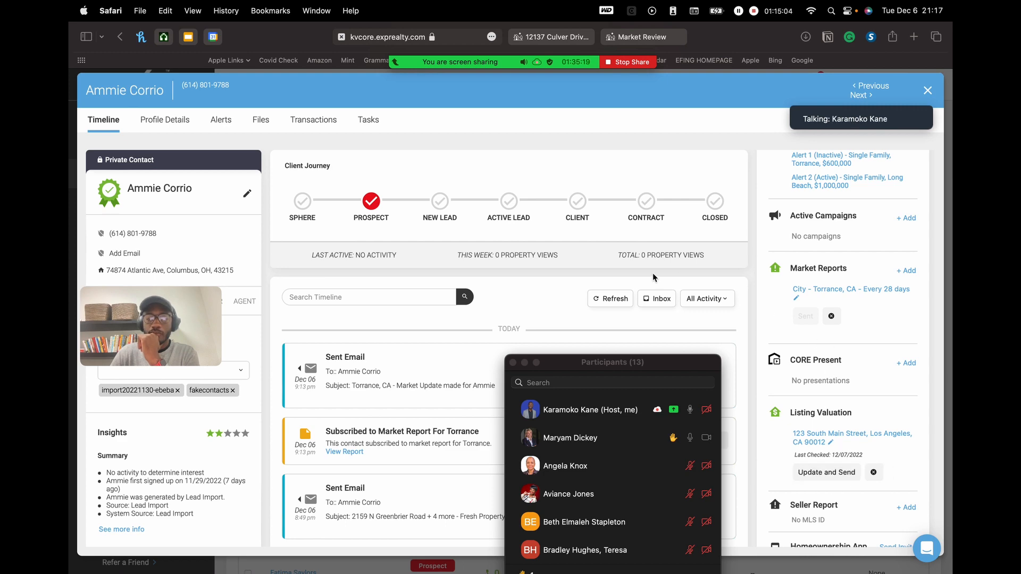
- Resize the participants list and reload the contact's timeline to show new entries
{"action": "left_click_drag", "start_coordinate": [620, 355], "coordinate": [436, 566]}
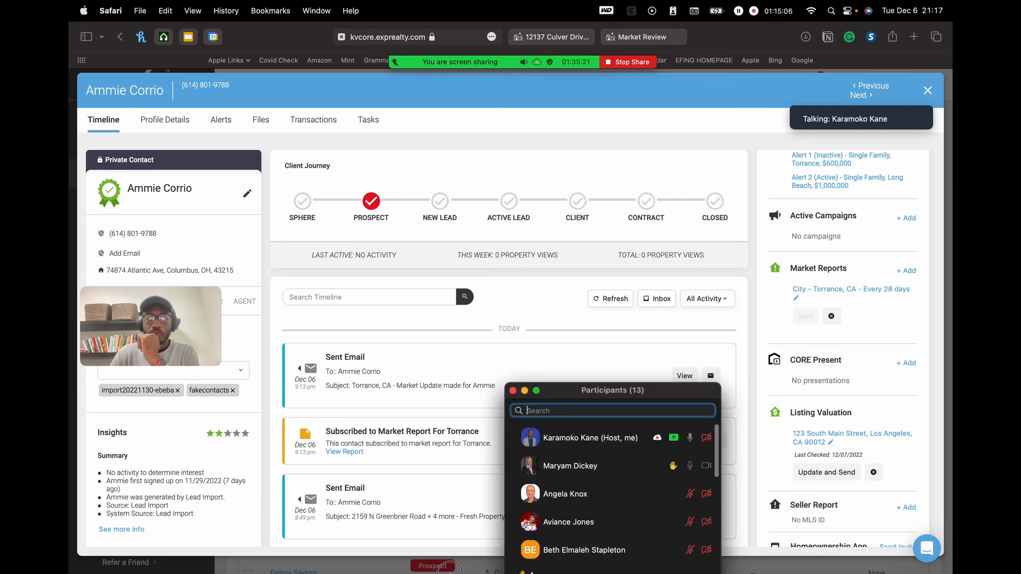
{"action": "scroll", "coordinate": [504, 348], "scroll_direction": "down", "scroll_amount": 3}
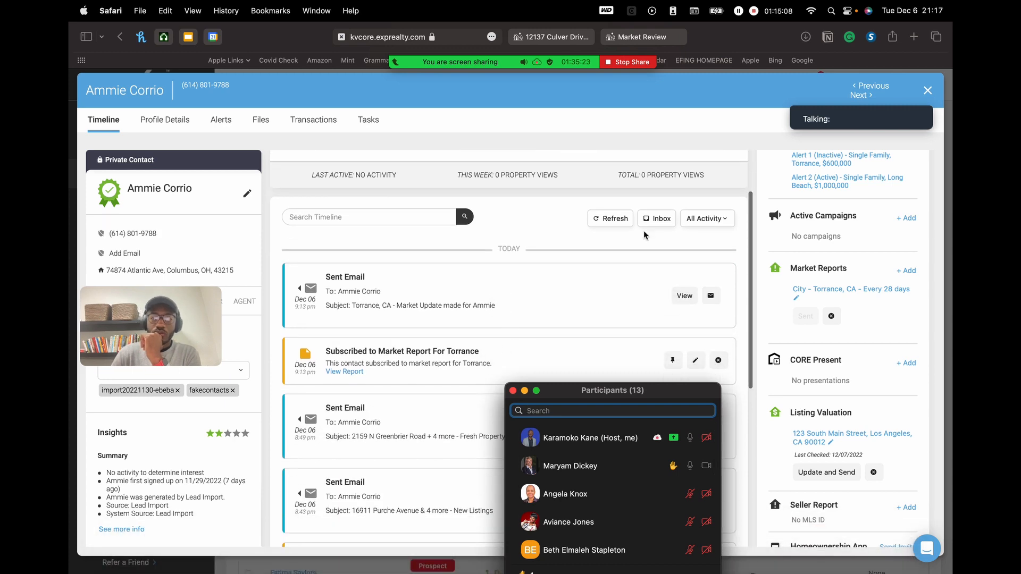
{"action": "left_click", "coordinate": [595, 218]}
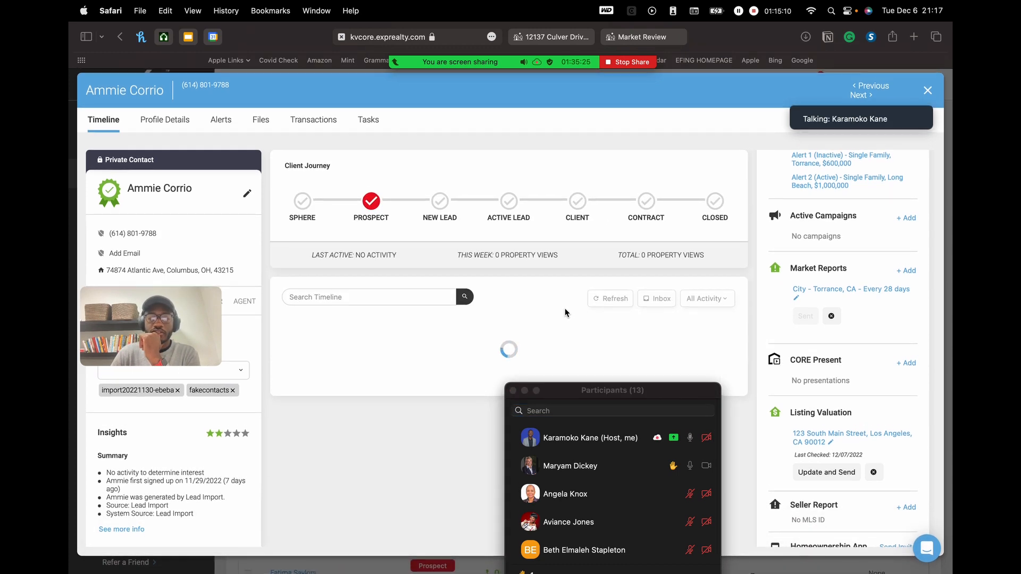
{"action": "scroll", "coordinate": [566, 312], "scroll_direction": "down", "scroll_amount": 3}
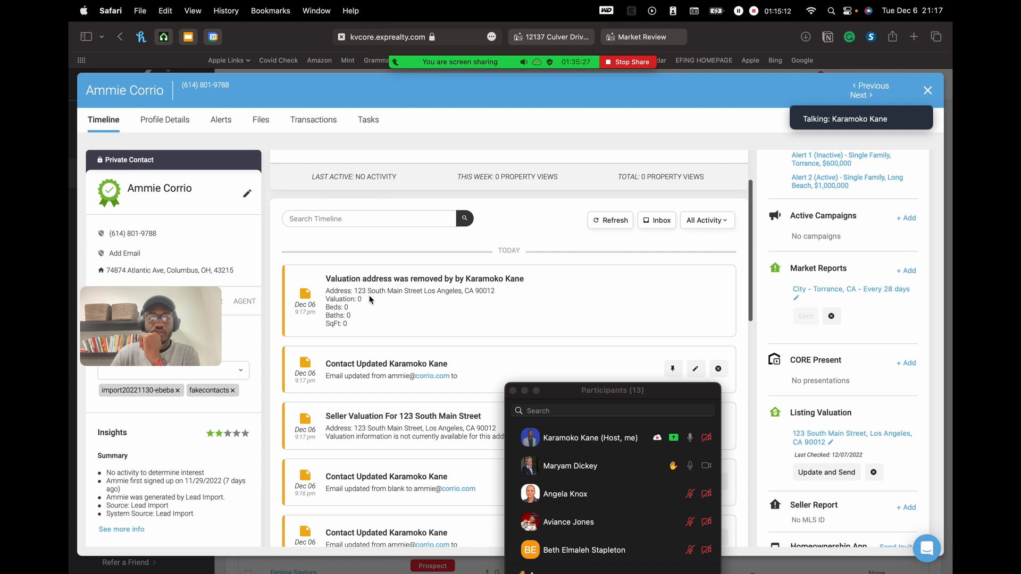
{"action": "left_click_drag", "start_coordinate": [336, 281], "coordinate": [458, 282]}
{"action": "scroll", "coordinate": [461, 282], "scroll_direction": "down", "scroll_amount": 3}
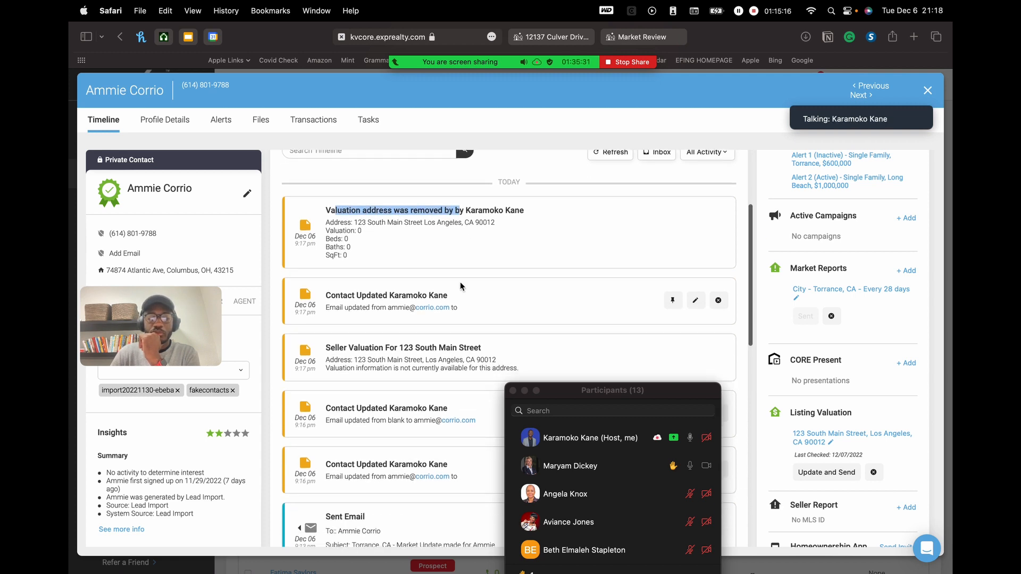
{"action": "scroll", "coordinate": [461, 282], "scroll_direction": "down", "scroll_amount": 5}
{"action": "scroll", "coordinate": [461, 286], "scroll_direction": "up", "scroll_amount": 8}
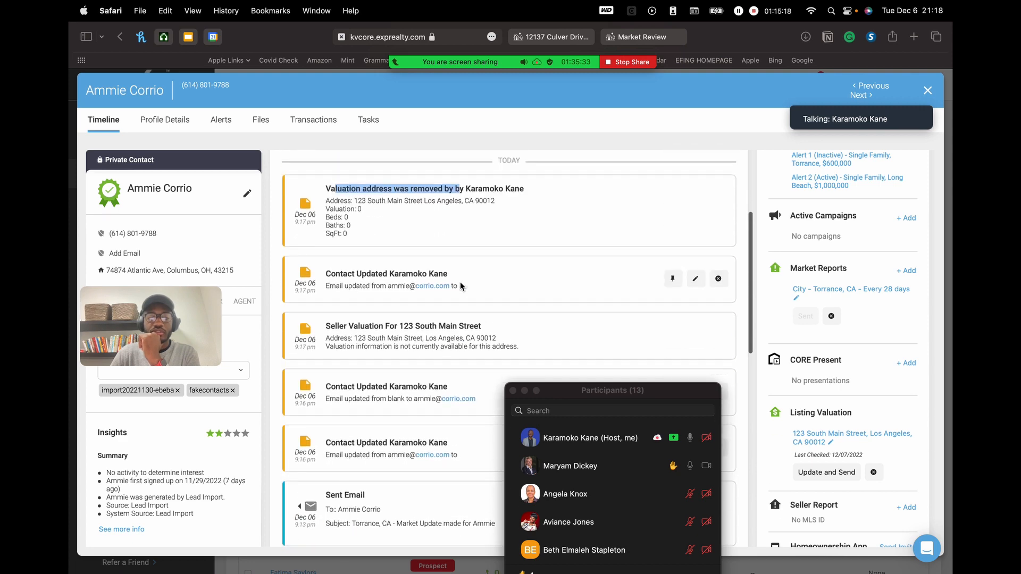
- Paste the contact's e-mail into a new e-mail field and save it
{"action": "left_click", "coordinate": [524, 257]}
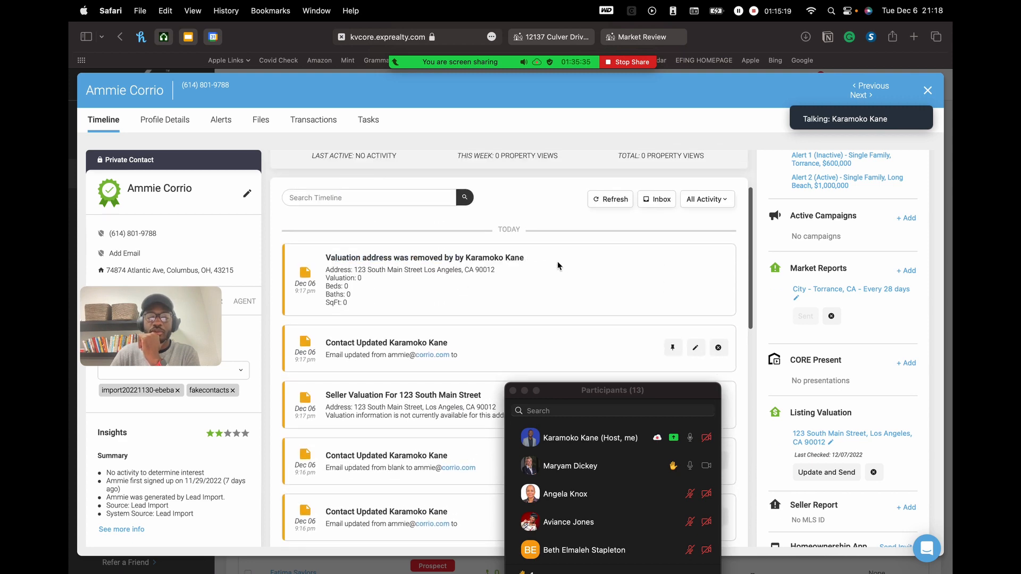
{"action": "scroll", "coordinate": [478, 266], "scroll_direction": "up", "scroll_amount": 3}
{"action": "left_click", "coordinate": [127, 253]}
{"action": "left_click", "coordinate": [173, 252]}
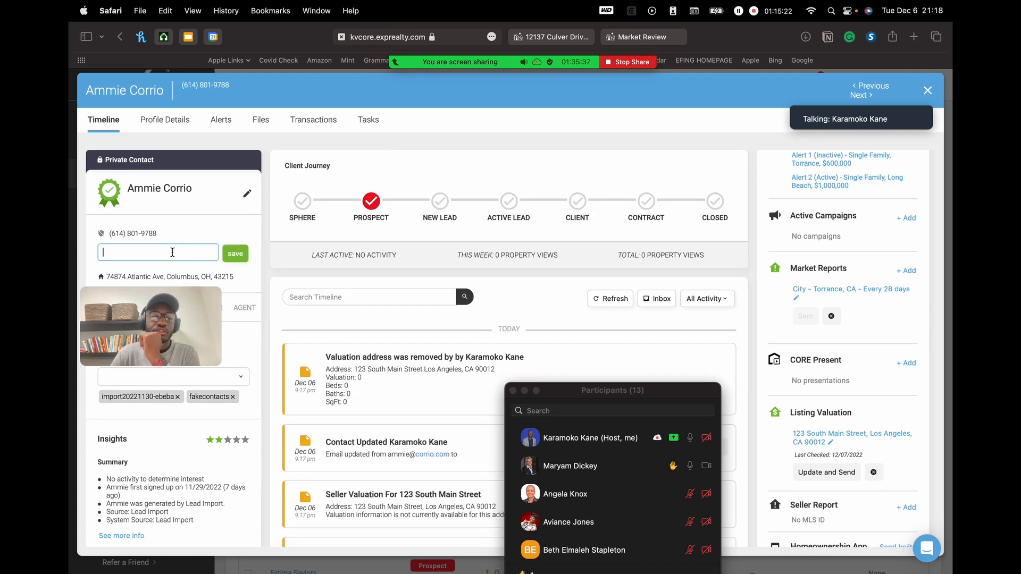
{"action": "key", "text": "super+v"}
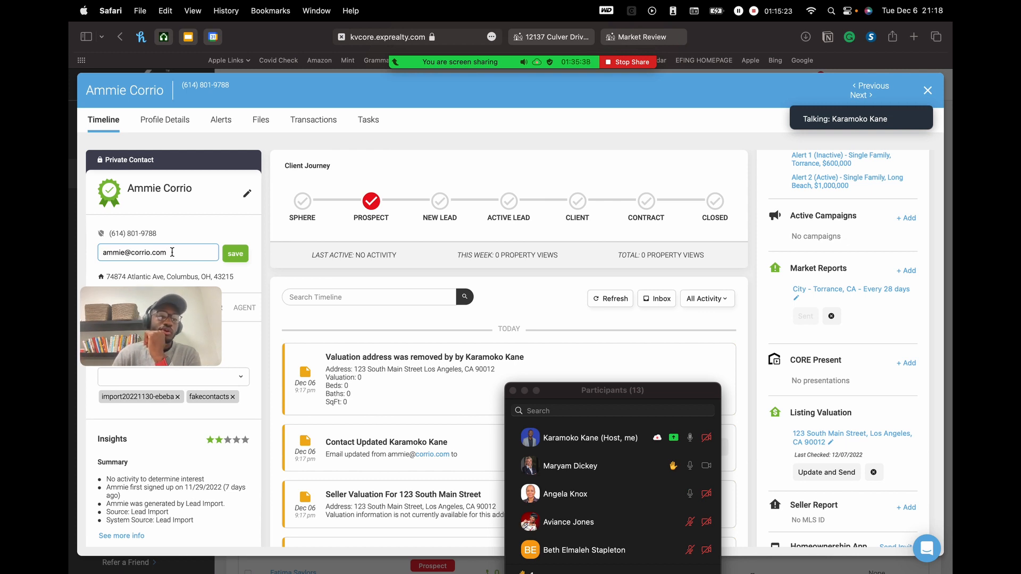
{"action": "left_click", "coordinate": [235, 253]}
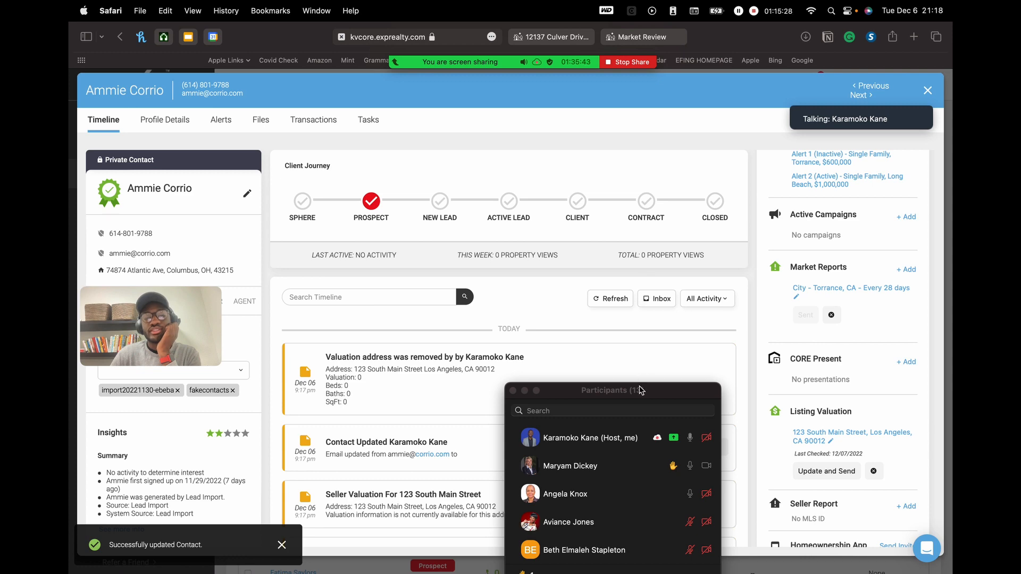
{"action": "left_click_drag", "start_coordinate": [640, 391], "coordinate": [607, 115]}
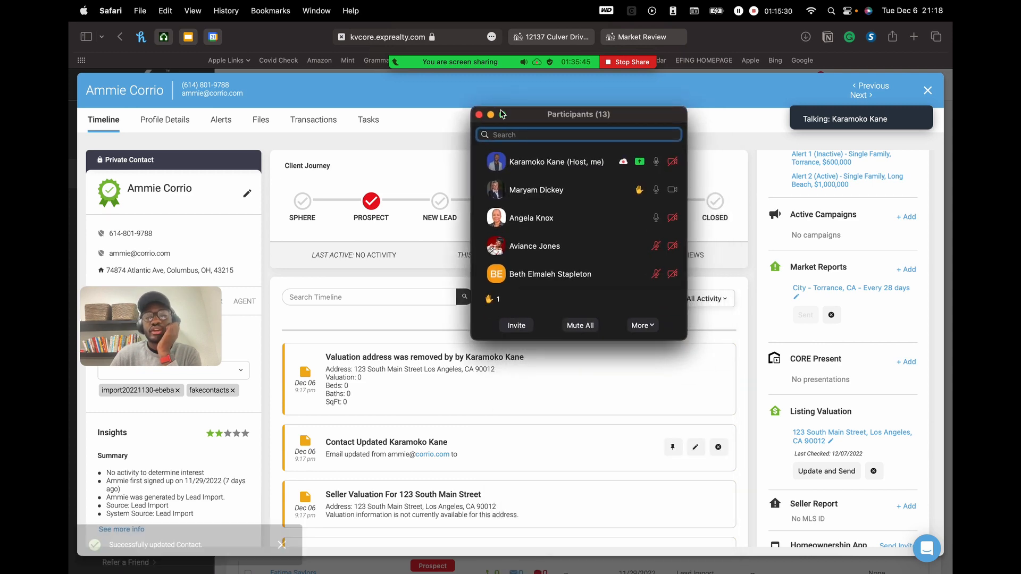
{"action": "scroll", "coordinate": [769, 190], "scroll_direction": "up", "scroll_amount": 5}
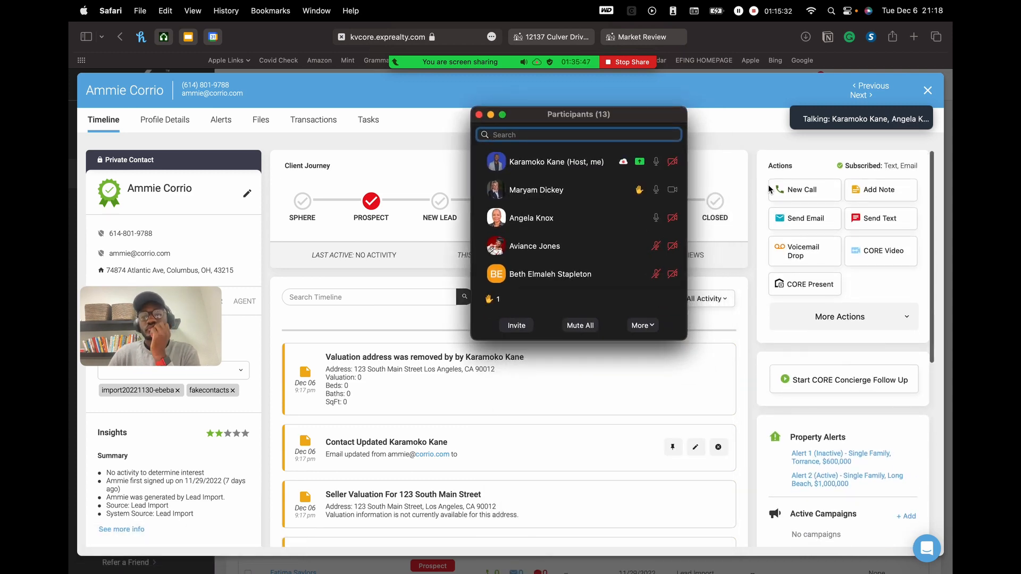
- Mute the third participant in the Zoom Participants list
{"action": "mouse_move", "coordinate": [579, 187]}
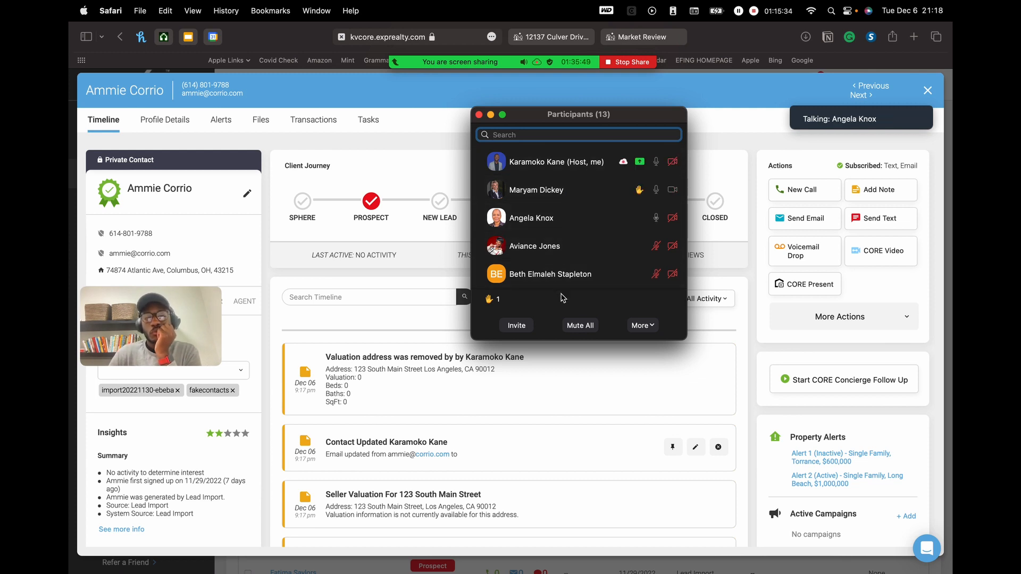
{"action": "mouse_move", "coordinate": [593, 274]}
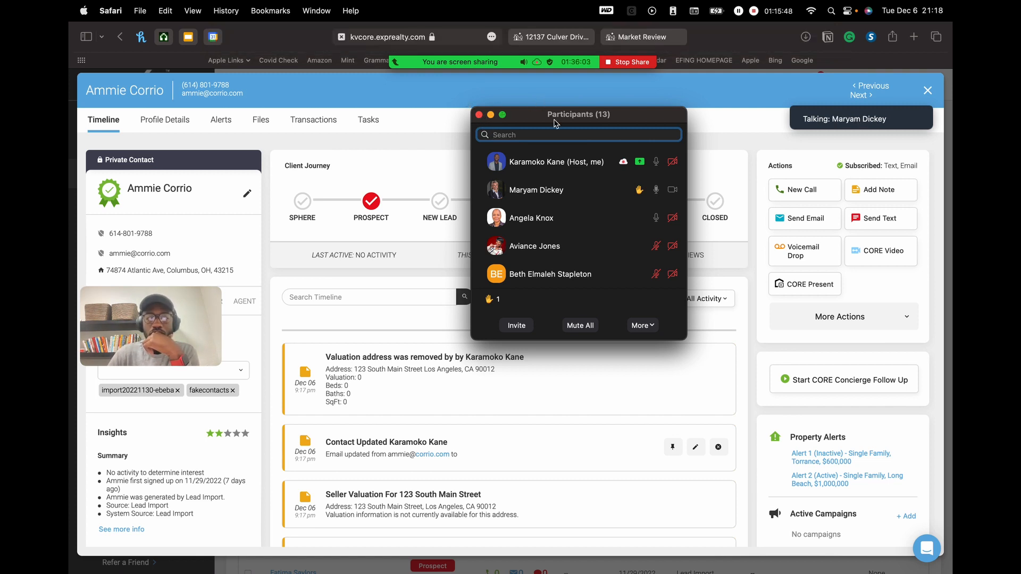
{"action": "mouse_move", "coordinate": [633, 223]}
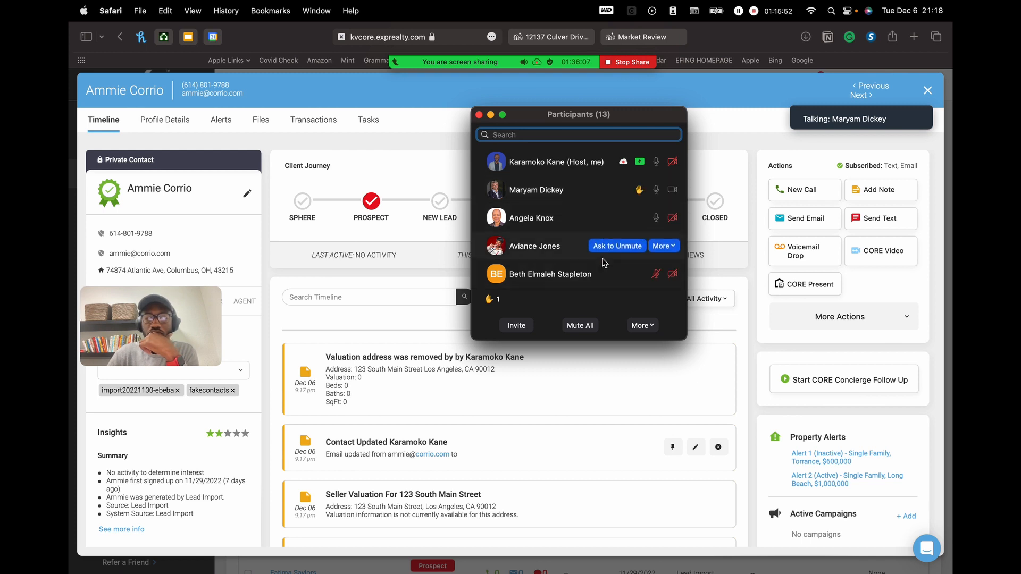
{"action": "left_click", "coordinate": [632, 220]}
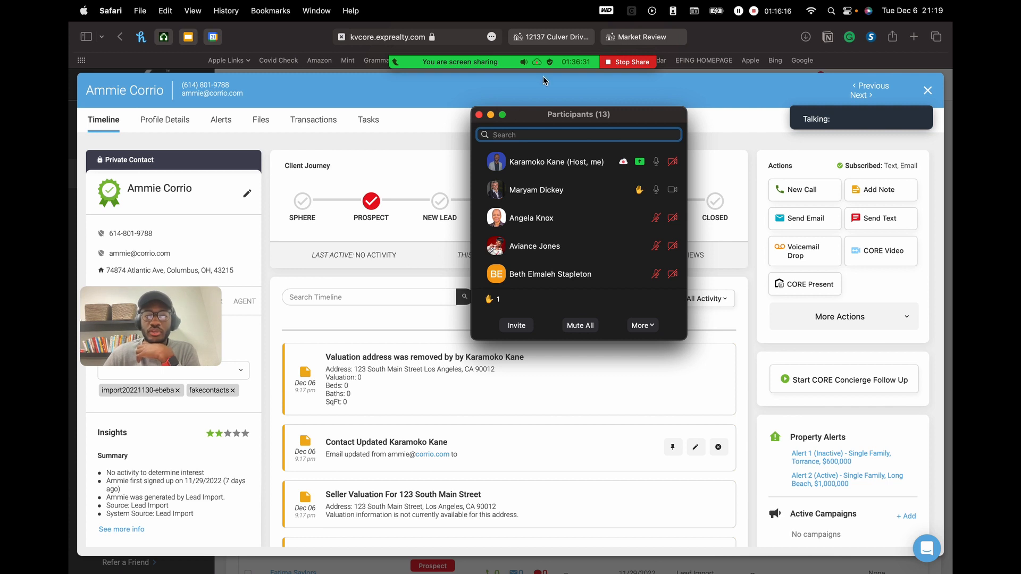
- Move the Zoom toolbar below the browser tabs and the participants list down-right
{"action": "mouse_move", "coordinate": [548, 62]}
{"action": "left_click_drag", "start_coordinate": [808, 41], "coordinate": [811, 133]}
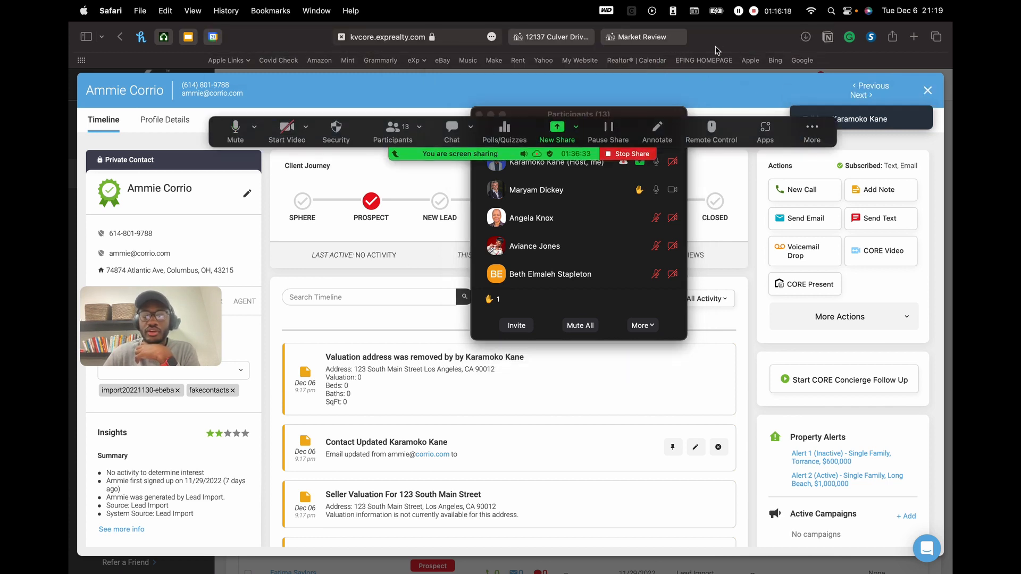
{"action": "left_click_drag", "start_coordinate": [669, 117], "coordinate": [693, 256]}
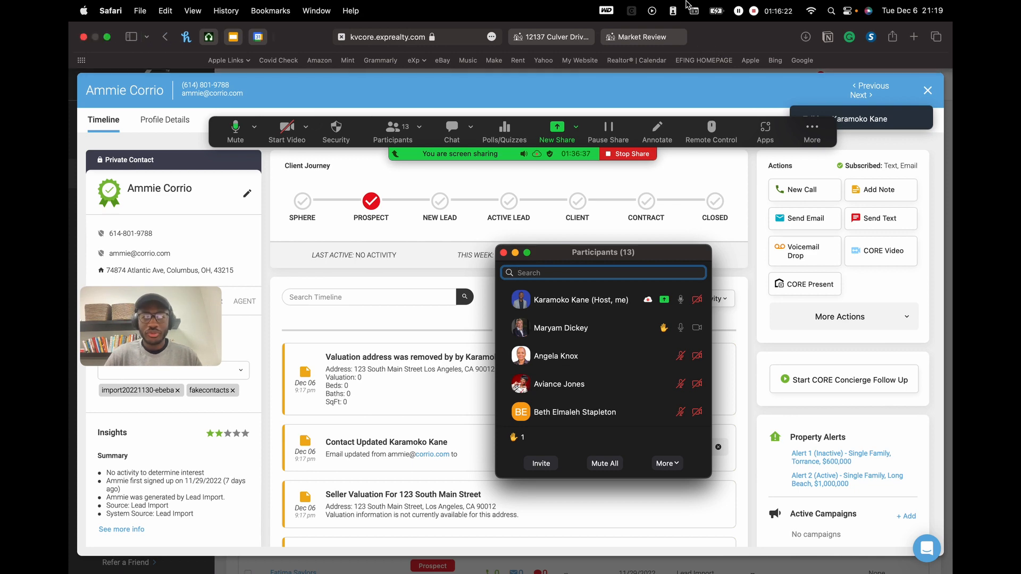
- Start a whole-screen screenshot capture and settle the webcam bubble at the lower left
{"action": "key", "text": "super+shift+4"}
{"action": "left_click", "coordinate": [663, 54]}
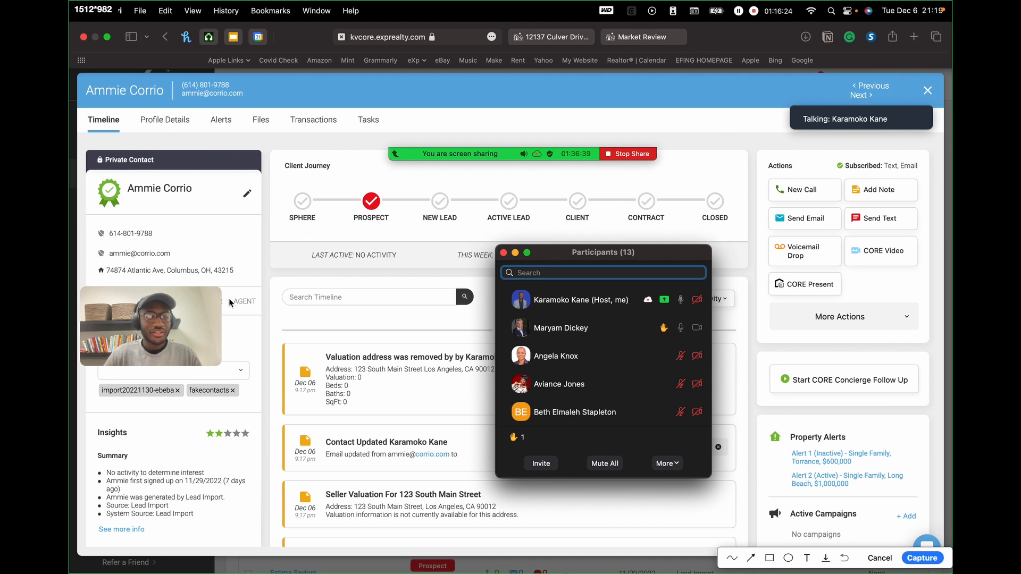
{"action": "left_click_drag", "start_coordinate": [206, 310], "coordinate": [333, 99]}
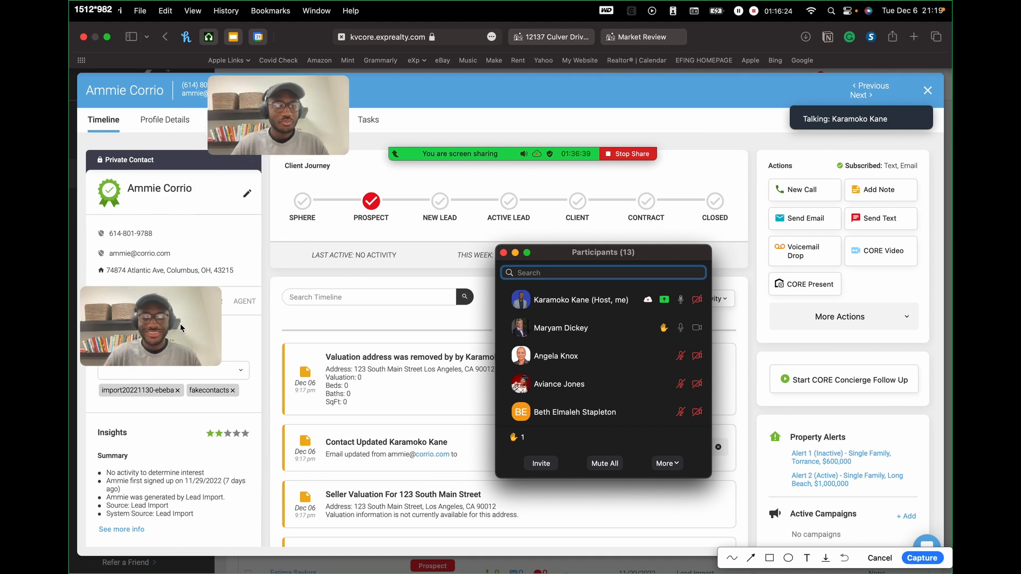
{"action": "left_click_drag", "start_coordinate": [276, 122], "coordinate": [327, 99]}
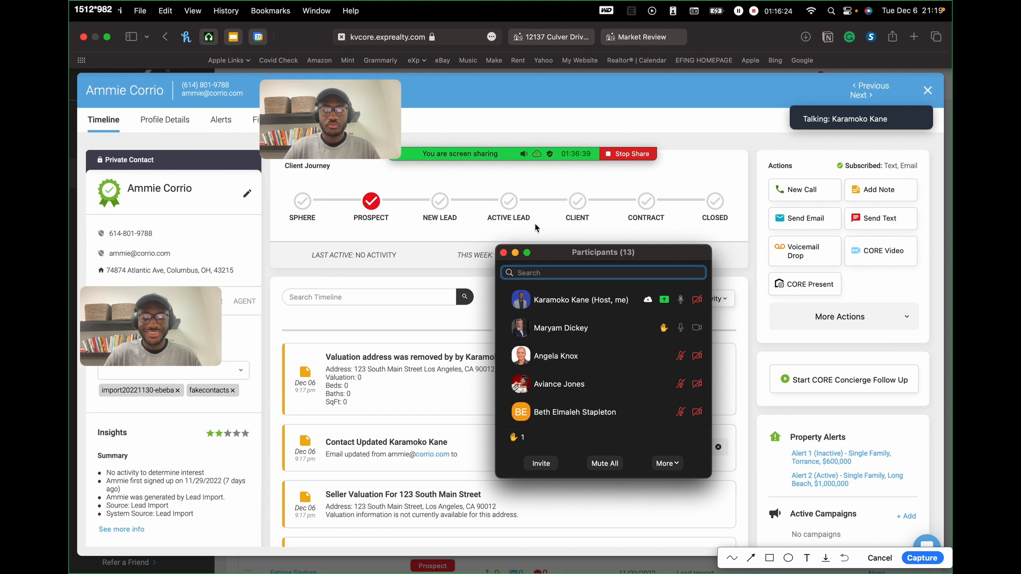
{"action": "left_click_drag", "start_coordinate": [338, 107], "coordinate": [154, 324]}
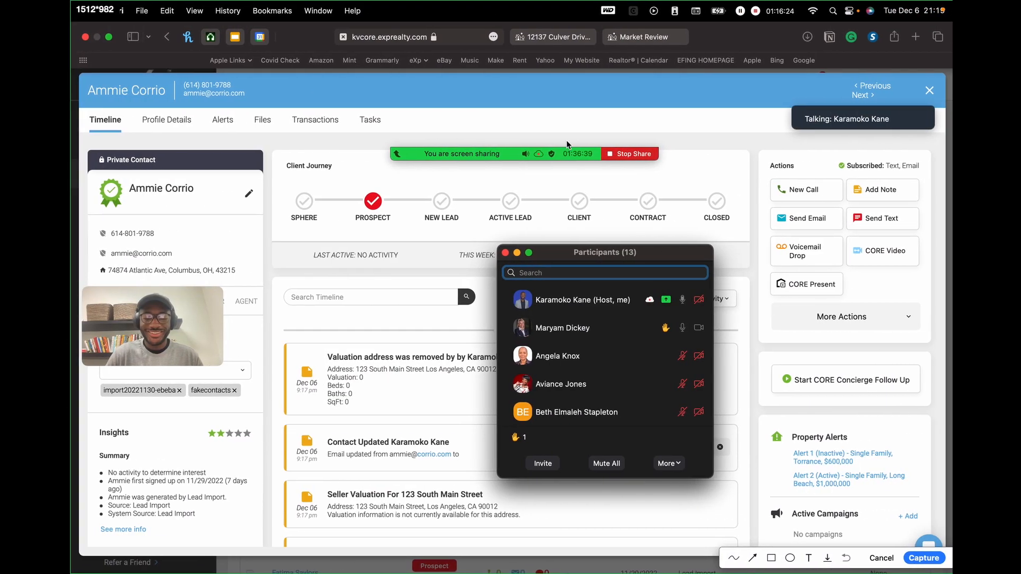
{"action": "mouse_move", "coordinate": [165, 314]}
{"action": "left_mouse_down"}
{"action": "mouse_move", "coordinate": [342, 404]}
{"action": "mouse_move", "coordinate": [337, 468]}
{"action": "mouse_move", "coordinate": [167, 322]}
{"action": "left_mouse_up"}
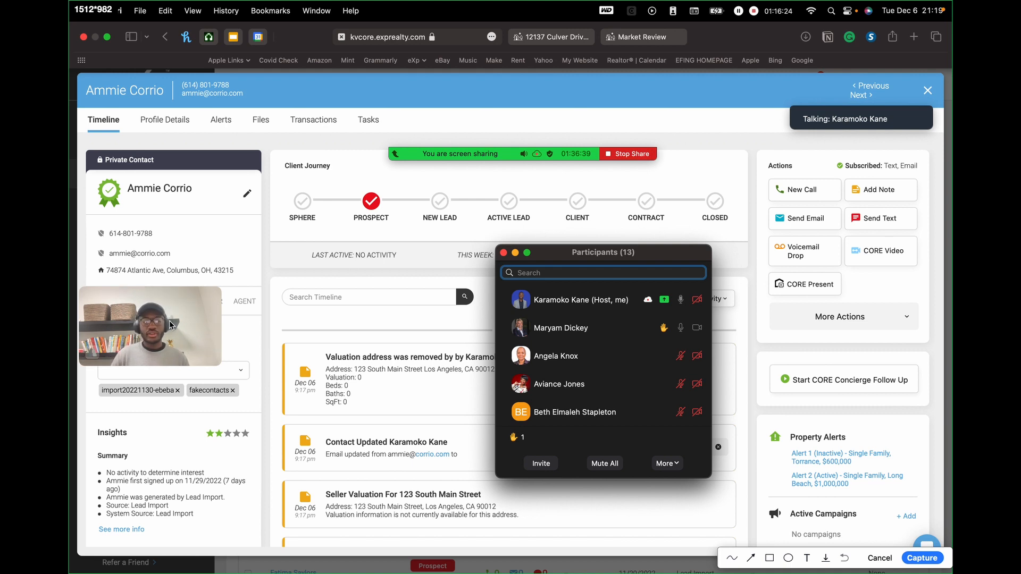
- Cancel the screenshot and rearrange the webcam, speaker panel and participants list over the Timeline
{"action": "key", "text": "Escape"}
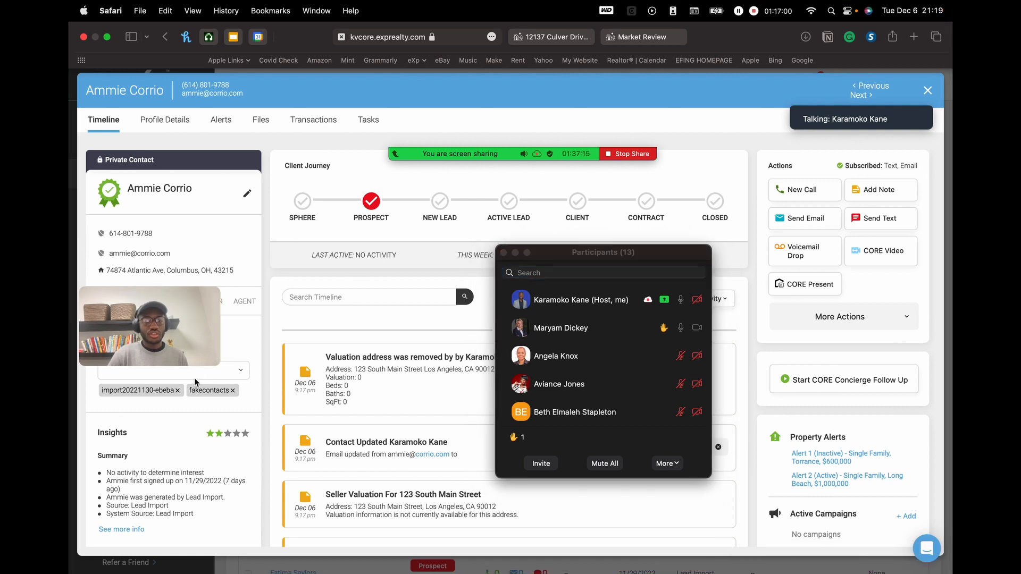
{"action": "left_click_drag", "start_coordinate": [191, 306], "coordinate": [234, 246]}
{"action": "left_click", "coordinate": [166, 370]}
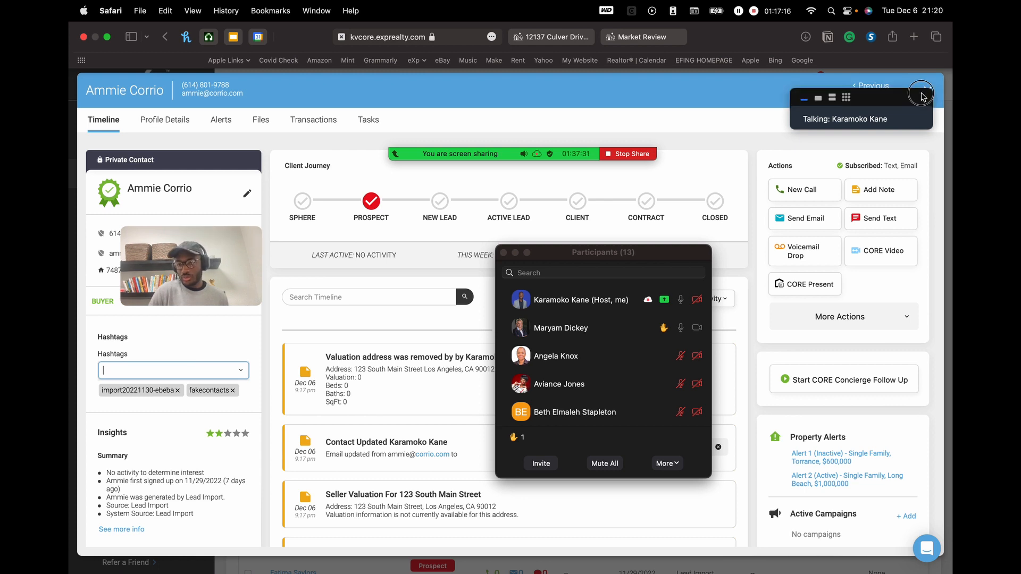
{"action": "left_click_drag", "start_coordinate": [922, 89], "coordinate": [869, 152]}
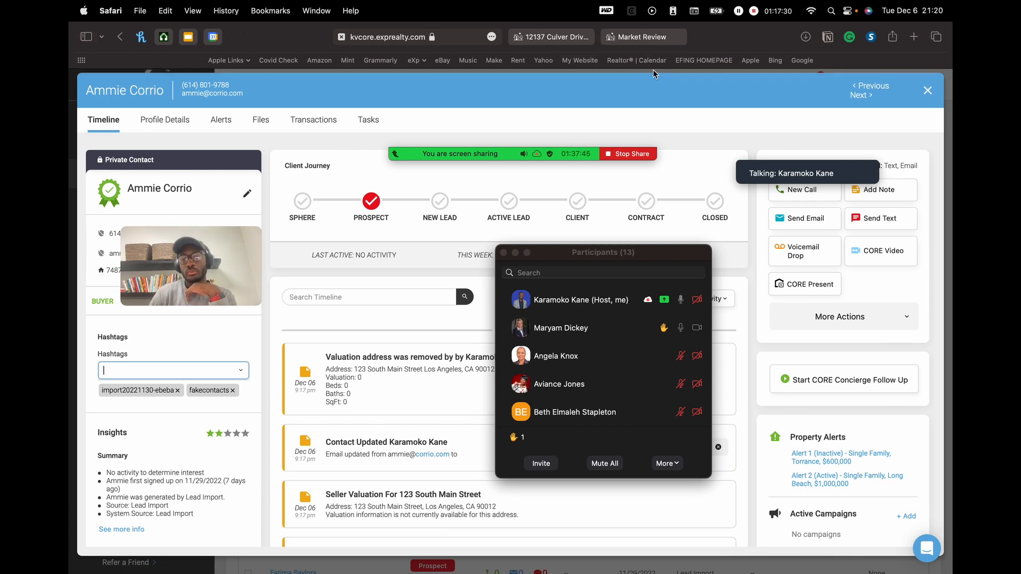
{"action": "left_click_drag", "start_coordinate": [644, 258], "coordinate": [506, 262]}
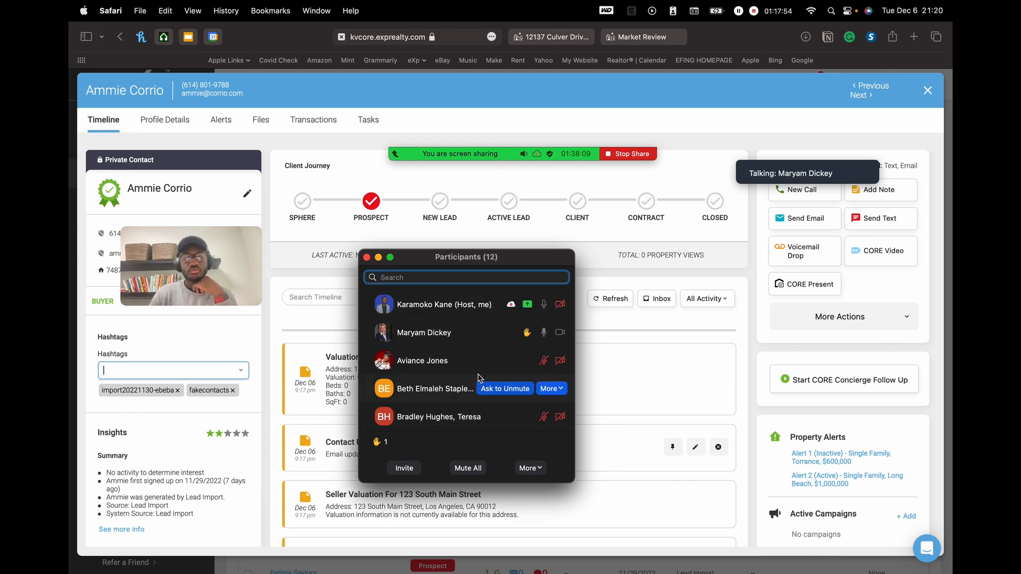
{"action": "left_click_drag", "start_coordinate": [206, 241], "coordinate": [882, 71]}
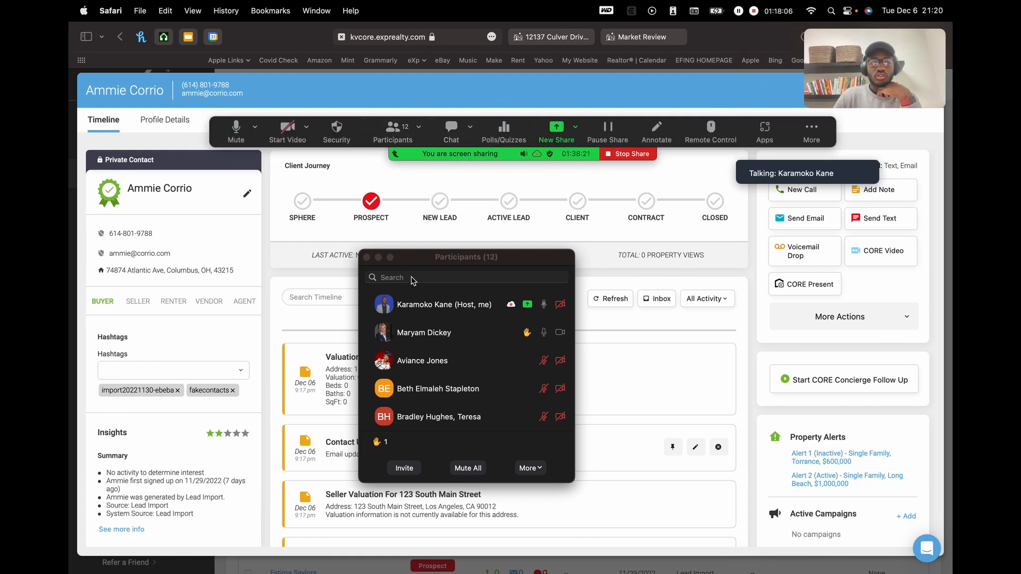
{"action": "left_click", "coordinate": [460, 258]}
{"action": "left_click_drag", "start_coordinate": [460, 257], "coordinate": [758, 258]}
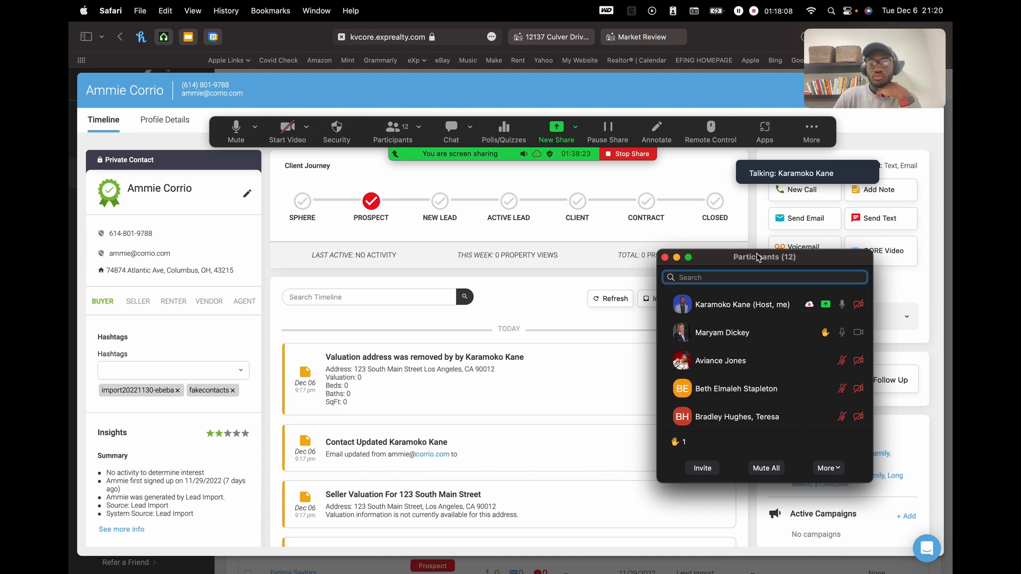
{"action": "left_click_drag", "start_coordinate": [858, 153], "coordinate": [881, 167]}
{"action": "left_click_drag", "start_coordinate": [779, 259], "coordinate": [853, 333]}
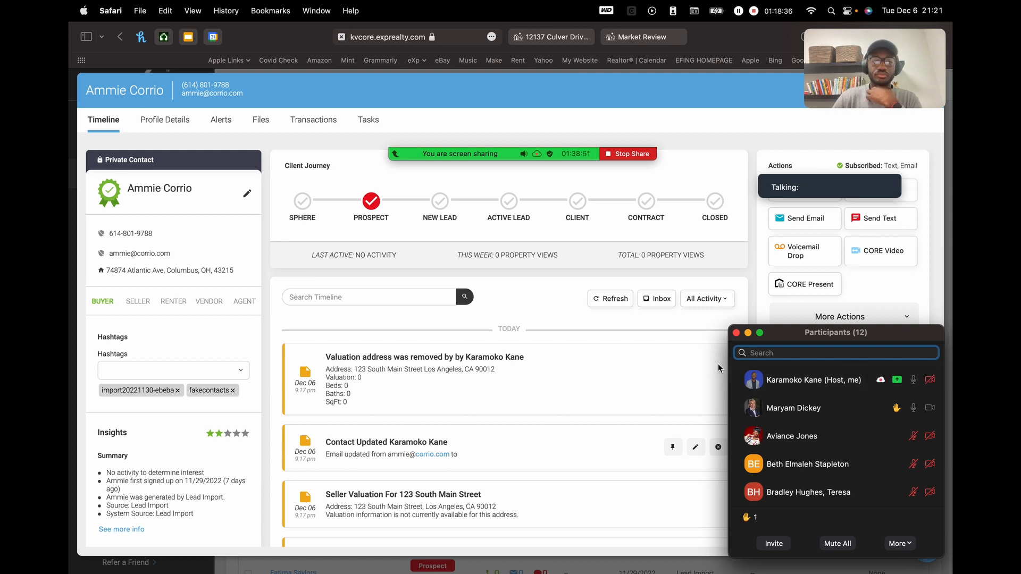
{"action": "mouse_move", "coordinate": [783, 191]}
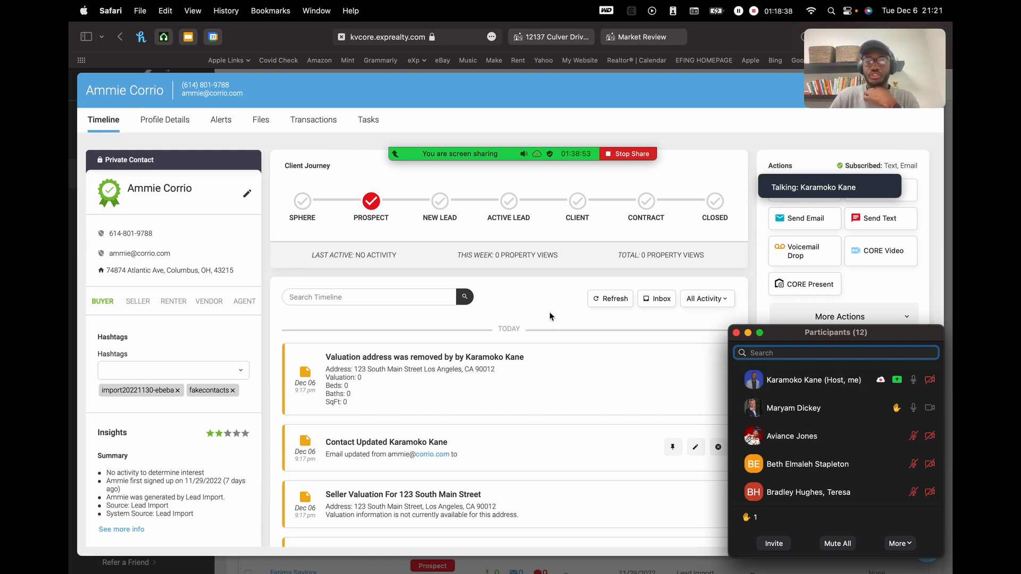
{"action": "left_click", "coordinate": [711, 40]}
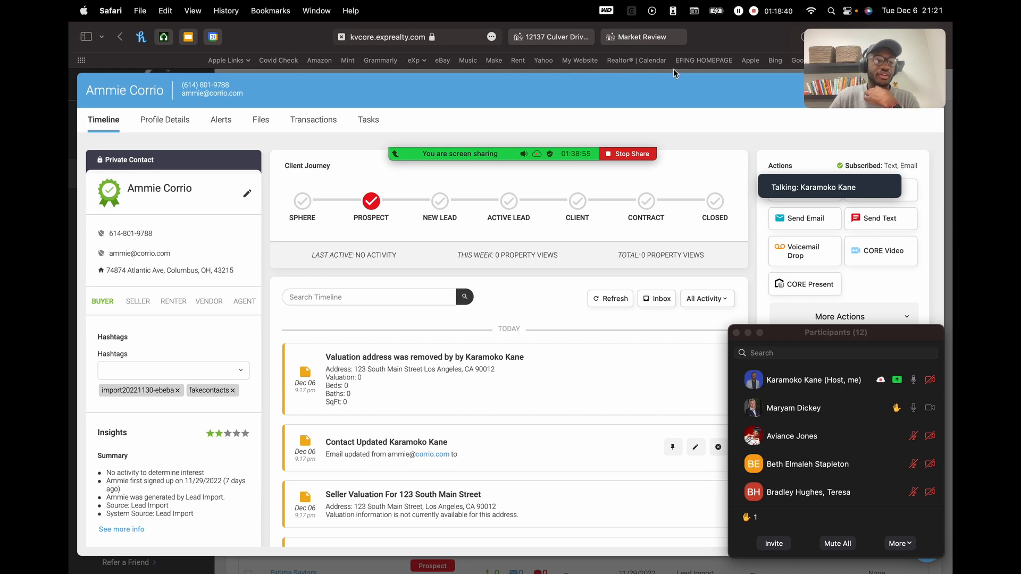
{"action": "left_click", "coordinate": [147, 370]}
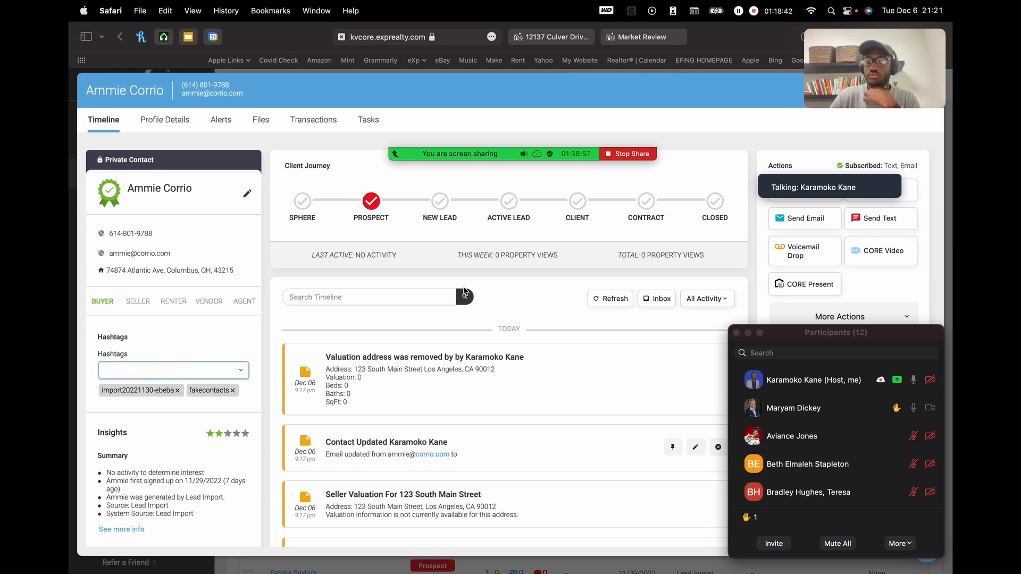
{"action": "left_click_drag", "start_coordinate": [866, 333], "coordinate": [778, 231]}
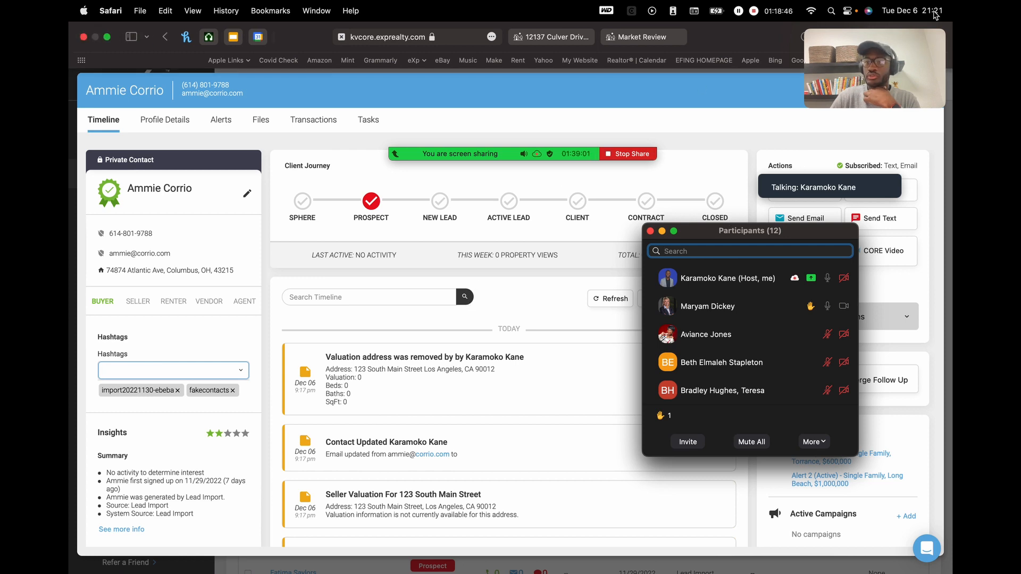
{"action": "left_click_drag", "start_coordinate": [814, 89], "coordinate": [688, 115]}
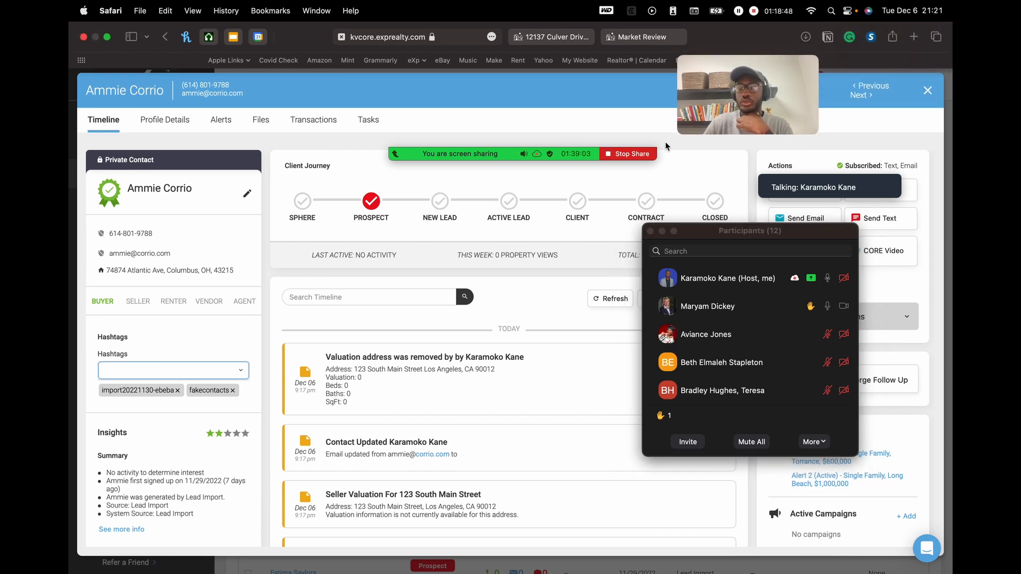
{"action": "mouse_move", "coordinate": [471, 159]}
{"action": "left_click_drag", "start_coordinate": [756, 89], "coordinate": [210, 506]}
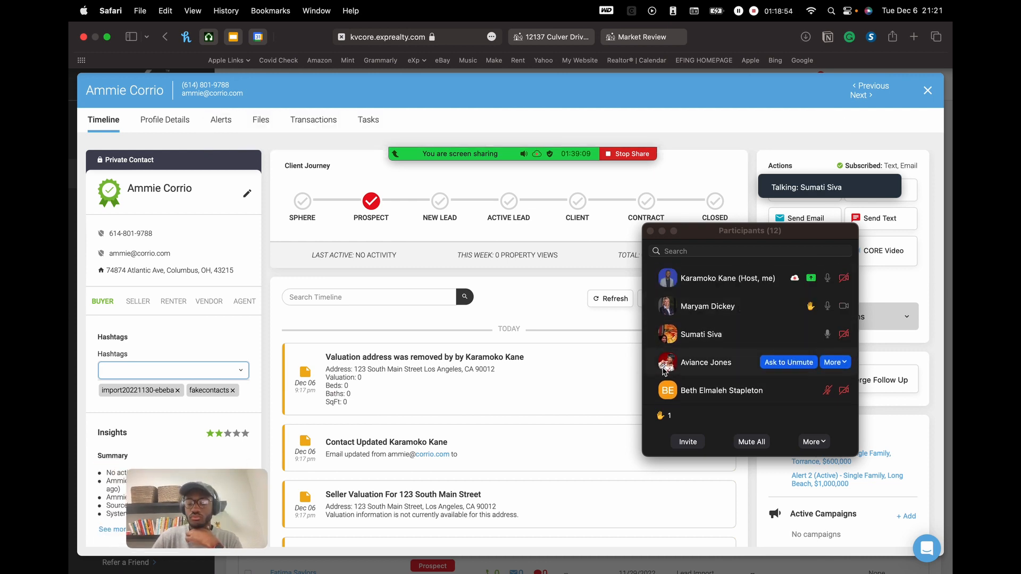
{"action": "scroll", "coordinate": [704, 418], "scroll_direction": "down", "scroll_amount": 1}
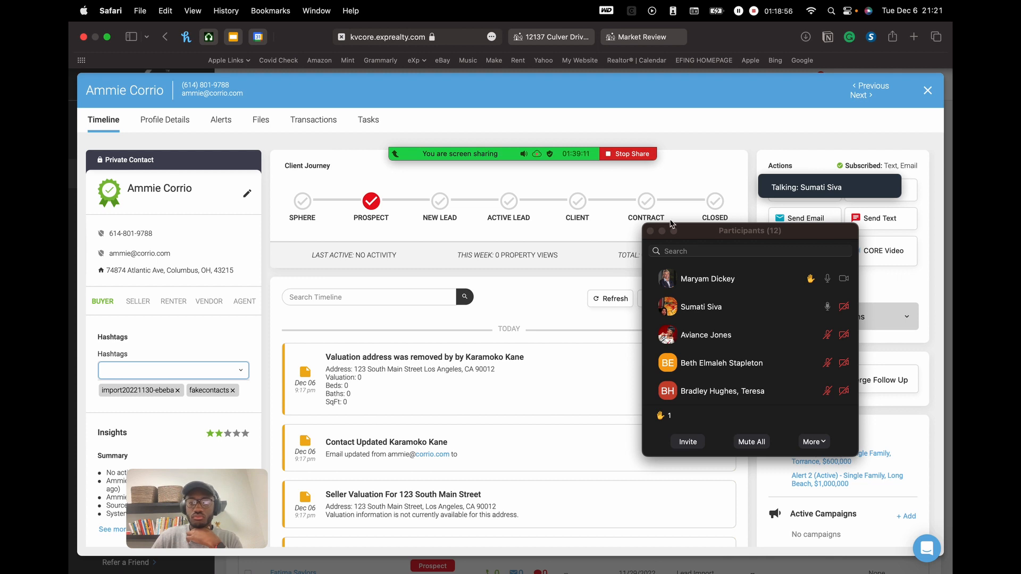
{"action": "mouse_move", "coordinate": [523, 139]}
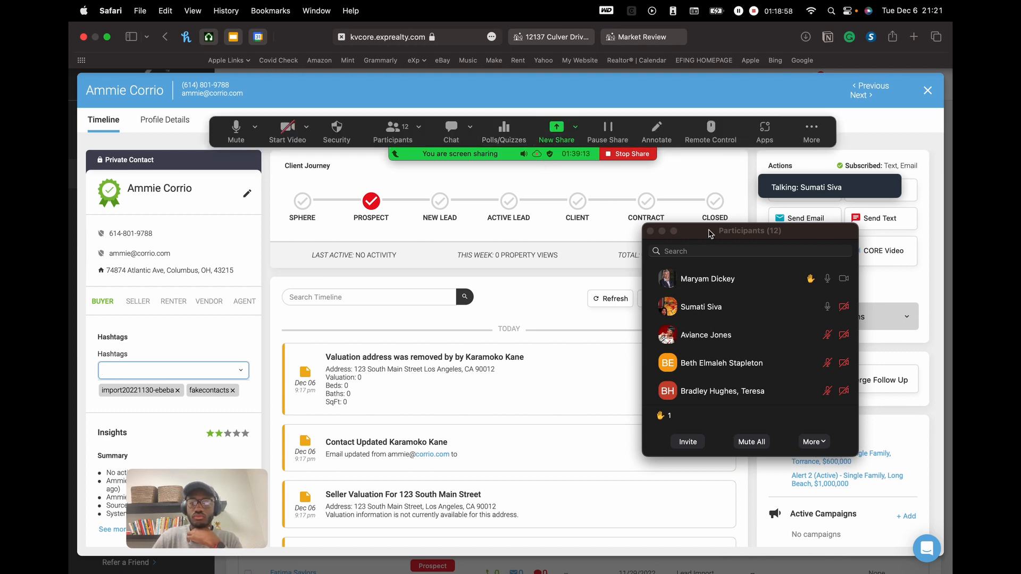
- Move the participants list to the top-left corner and nudge the meeting controls rightward
{"action": "left_click_drag", "start_coordinate": [725, 232], "coordinate": [728, 307]}
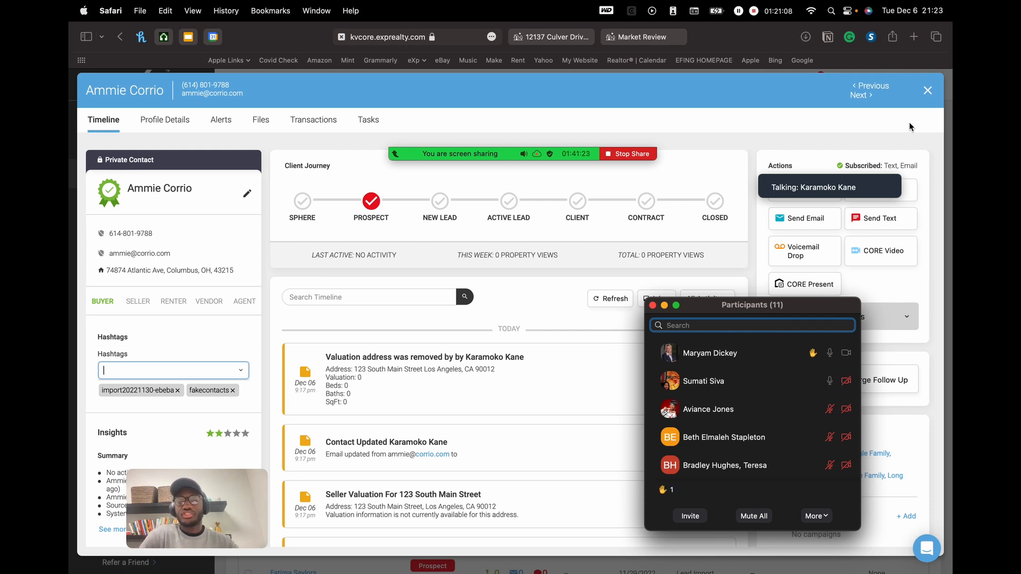
{"action": "left_click_drag", "start_coordinate": [725, 315], "coordinate": [149, 34]}
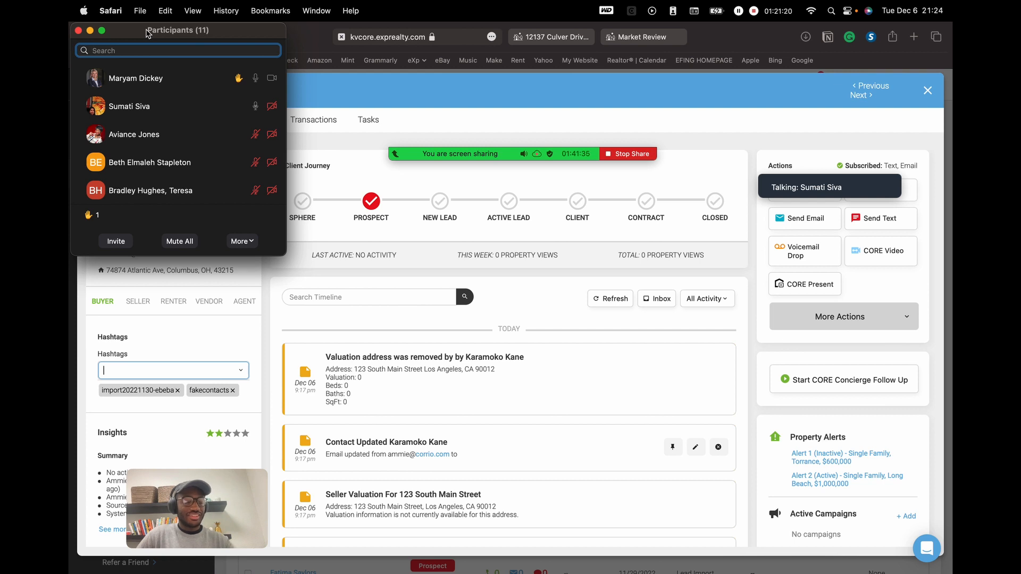
{"action": "mouse_move", "coordinate": [409, 152]}
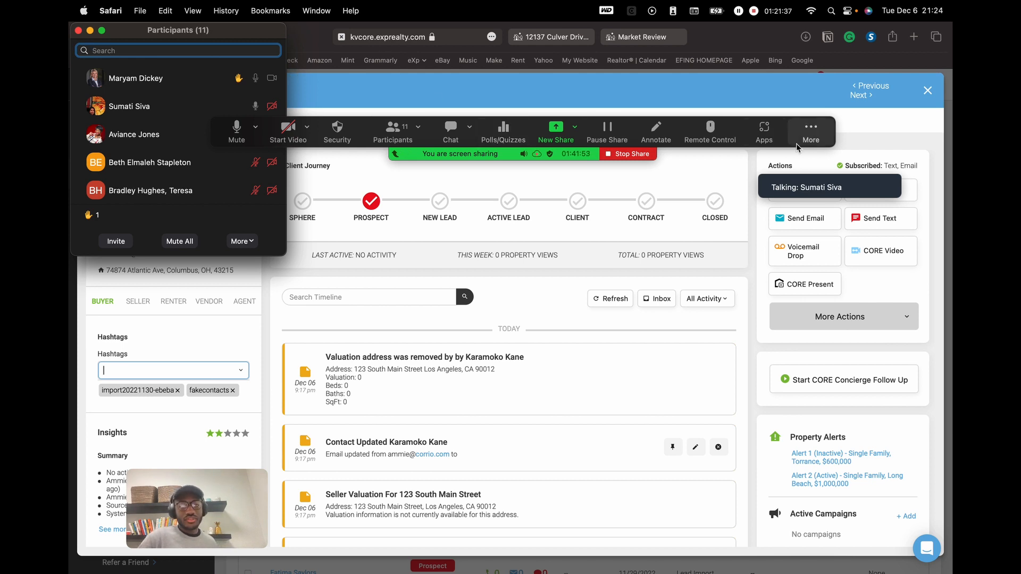
{"action": "left_click_drag", "start_coordinate": [824, 137], "coordinate": [904, 112]}
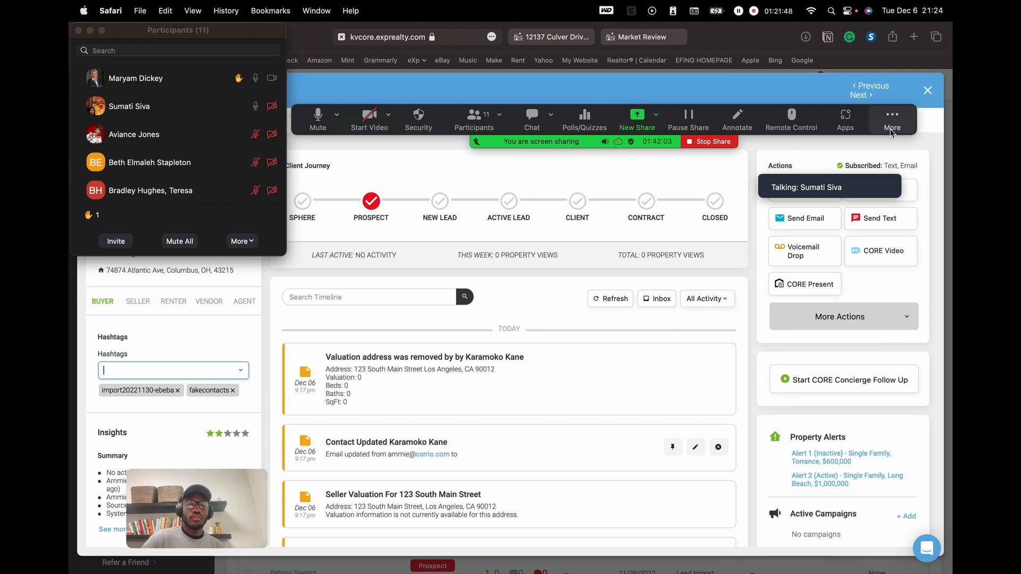
{"action": "mouse_move", "coordinate": [891, 128]}
{"action": "left_mouse_down"}
{"action": "mouse_move", "coordinate": [881, 125]}
{"action": "mouse_move", "coordinate": [901, 119]}
{"action": "mouse_move", "coordinate": [925, 136]}
{"action": "mouse_move", "coordinate": [891, 122]}
{"action": "left_mouse_up"}
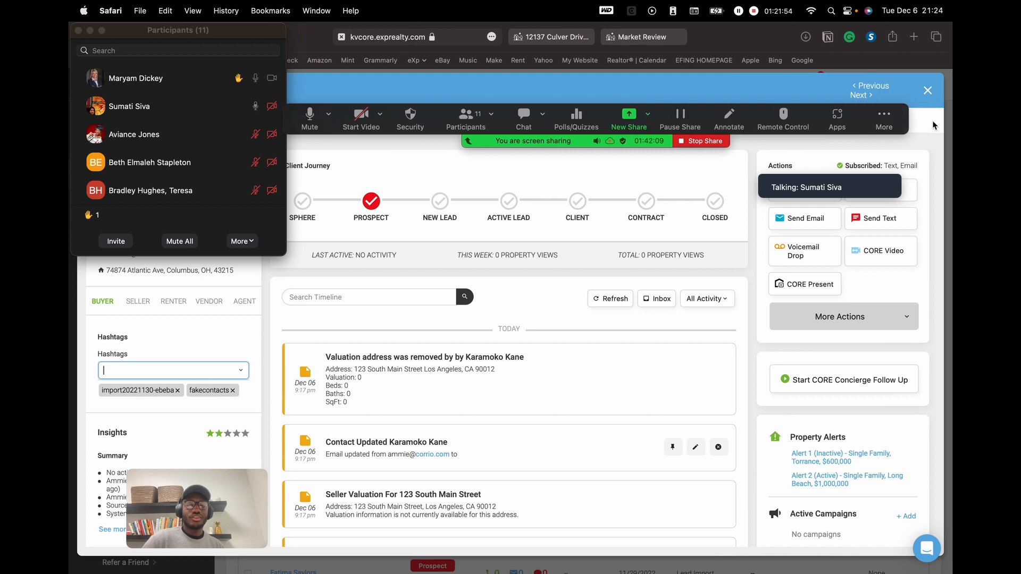
{"action": "mouse_move", "coordinate": [885, 125]}
{"action": "left_mouse_down"}
{"action": "mouse_move", "coordinate": [918, 142]}
{"action": "mouse_move", "coordinate": [897, 157]}
{"action": "mouse_move", "coordinate": [880, 120]}
{"action": "left_mouse_up"}
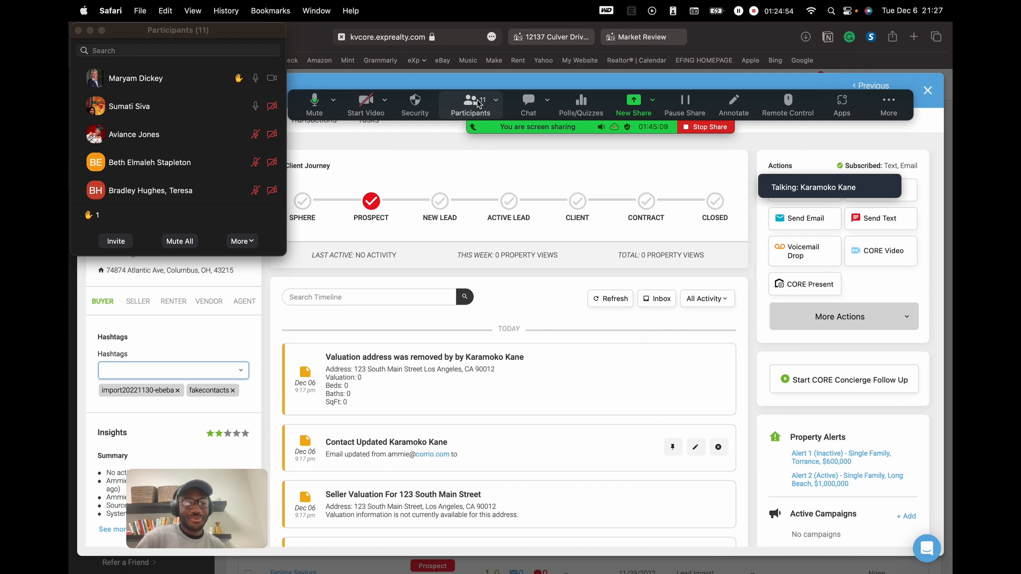
- Nudge the Zoom meeting controls bar up and out of the way
{"action": "mouse_move", "coordinate": [241, 117]}
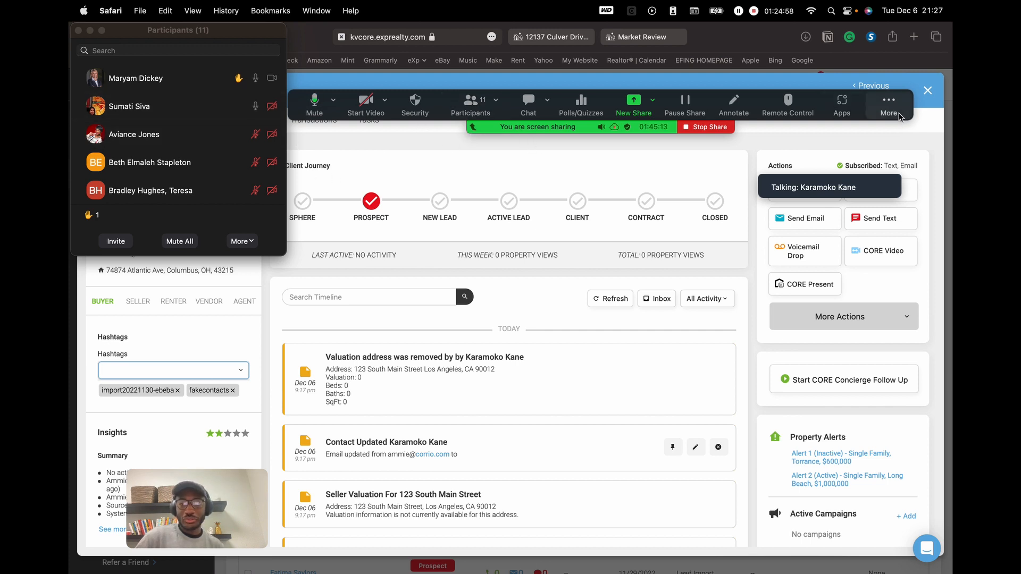
{"action": "left_click_drag", "start_coordinate": [899, 113], "coordinate": [904, 101]}
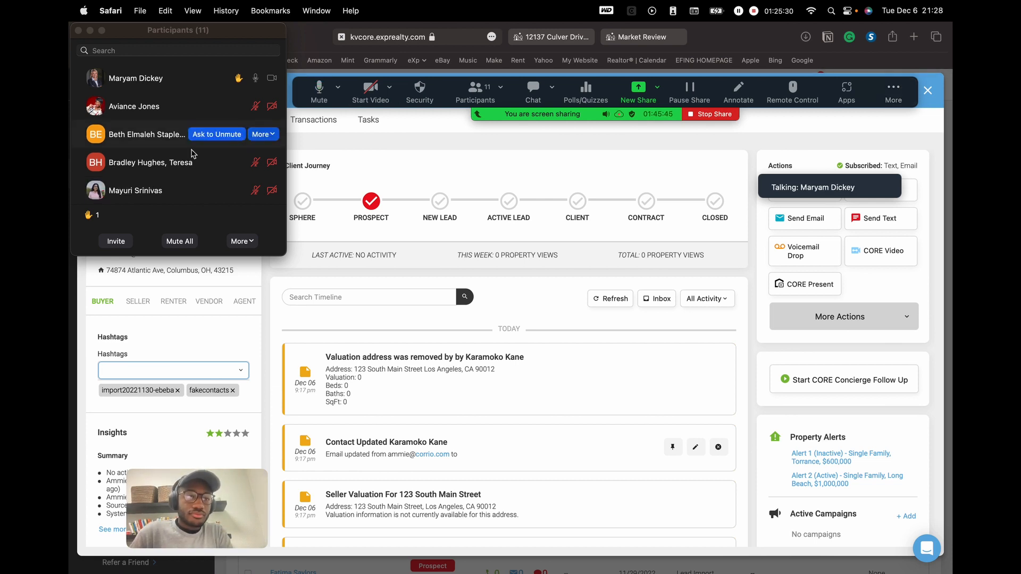
{"action": "scroll", "coordinate": [180, 163], "scroll_direction": "up", "scroll_amount": 1}
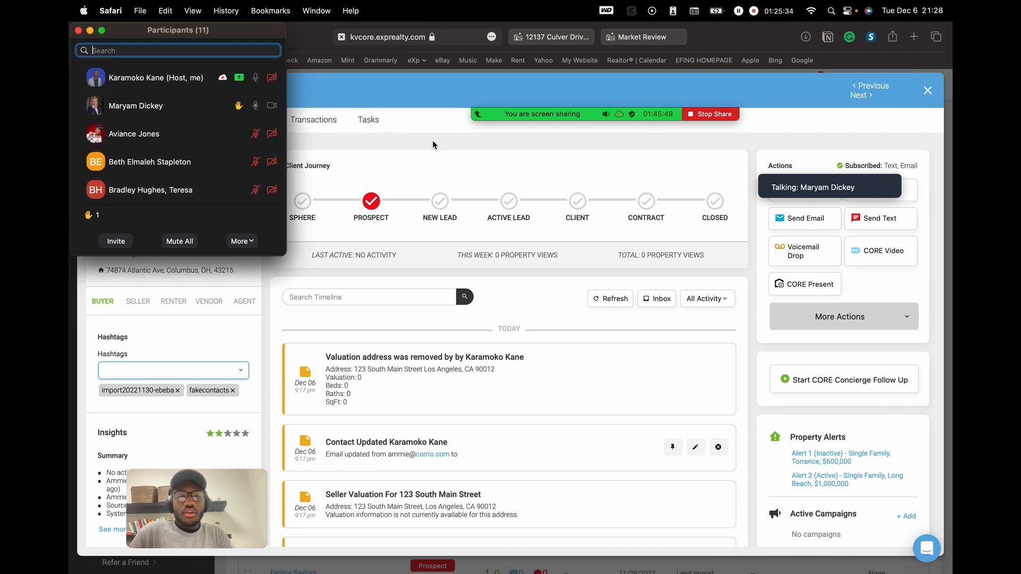
- Close the contact record to the contact list and open the account menu with the agent's links
{"action": "left_click_drag", "start_coordinate": [237, 37], "coordinate": [371, 130]}
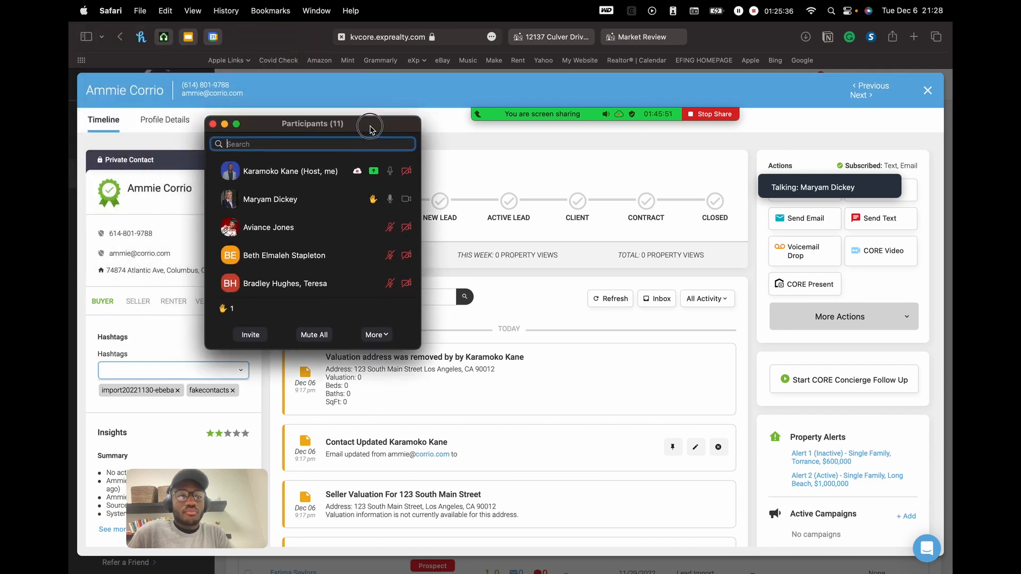
{"action": "left_click_drag", "start_coordinate": [894, 100], "coordinate": [783, 98]}
{"action": "left_click", "coordinate": [929, 93]}
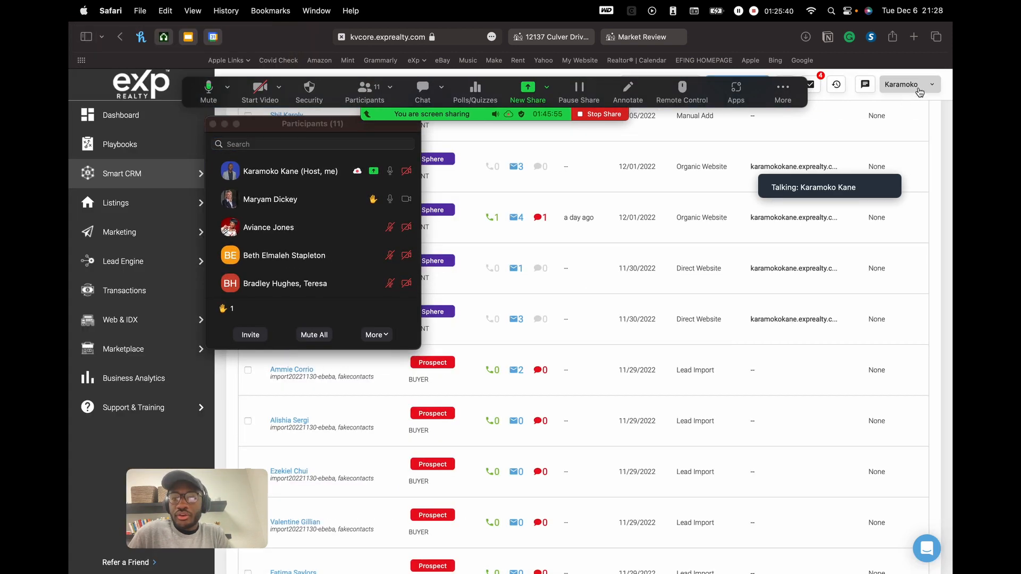
{"action": "left_click", "coordinate": [919, 86]}
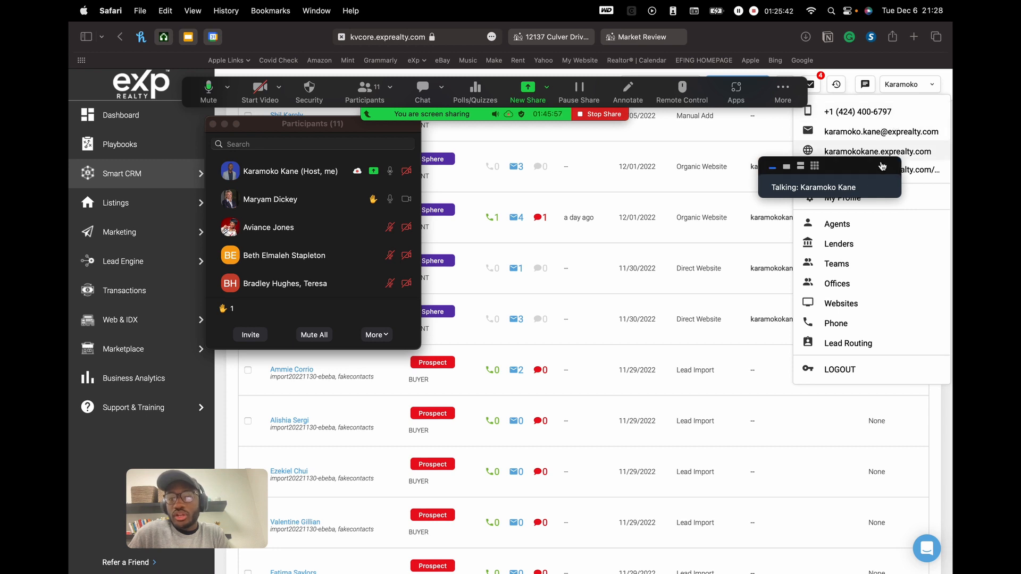
{"action": "left_click_drag", "start_coordinate": [884, 166], "coordinate": [727, 248]}
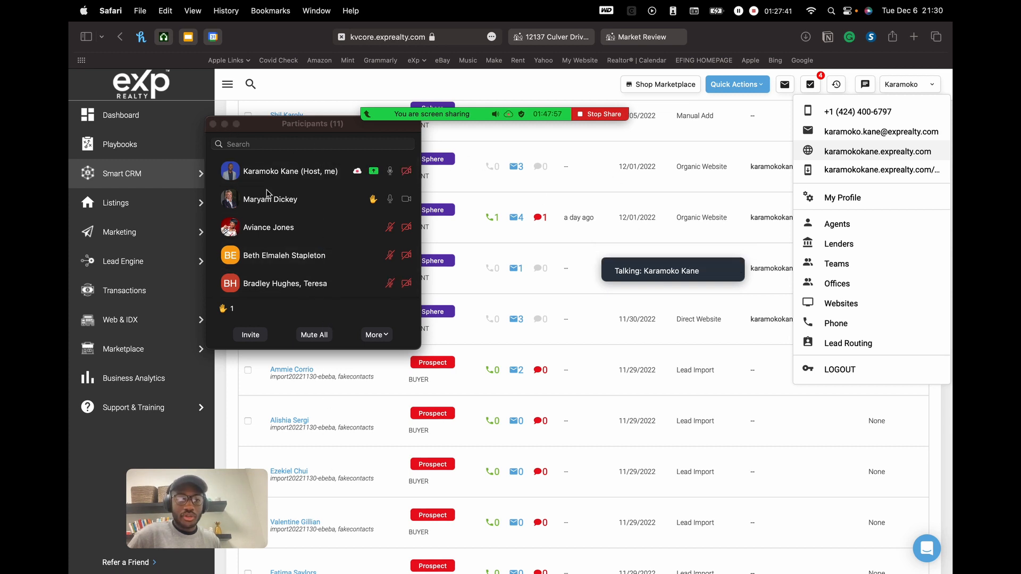
- Bring the participants list into focus, then click away from it
{"action": "mouse_move", "coordinate": [299, 547]}
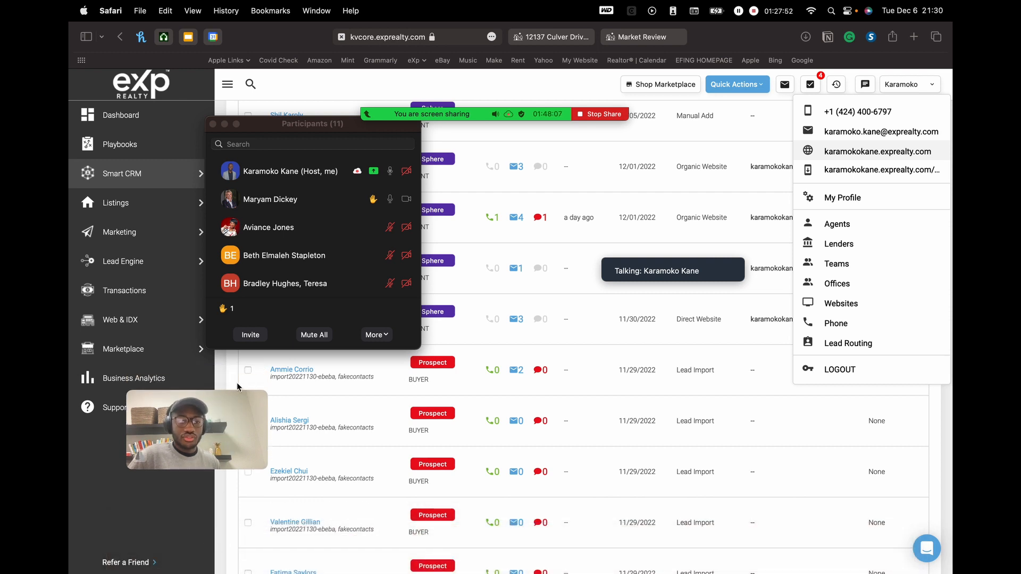
{"action": "left_click", "coordinate": [314, 117]}
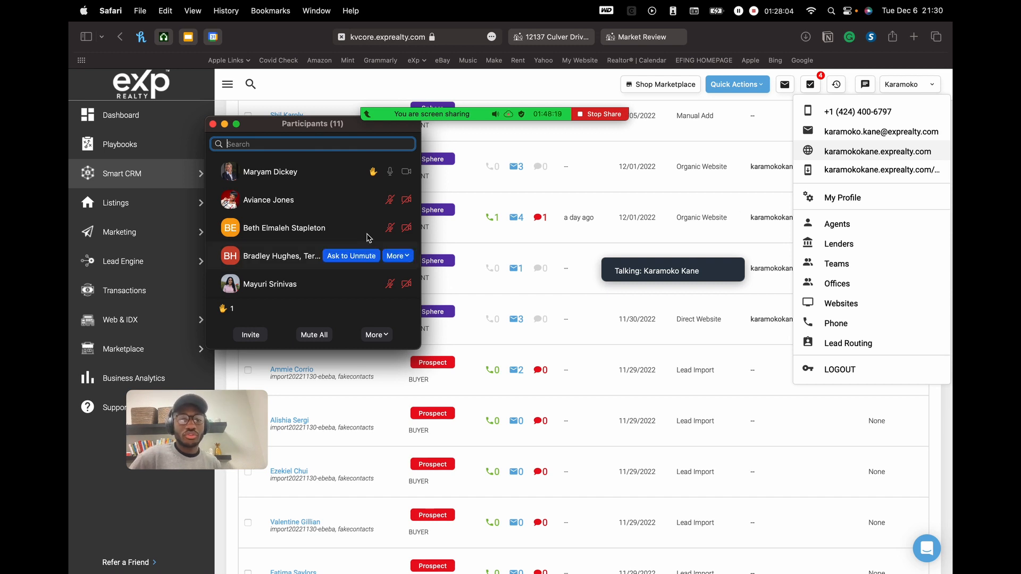
{"action": "left_click", "coordinate": [165, 452]}
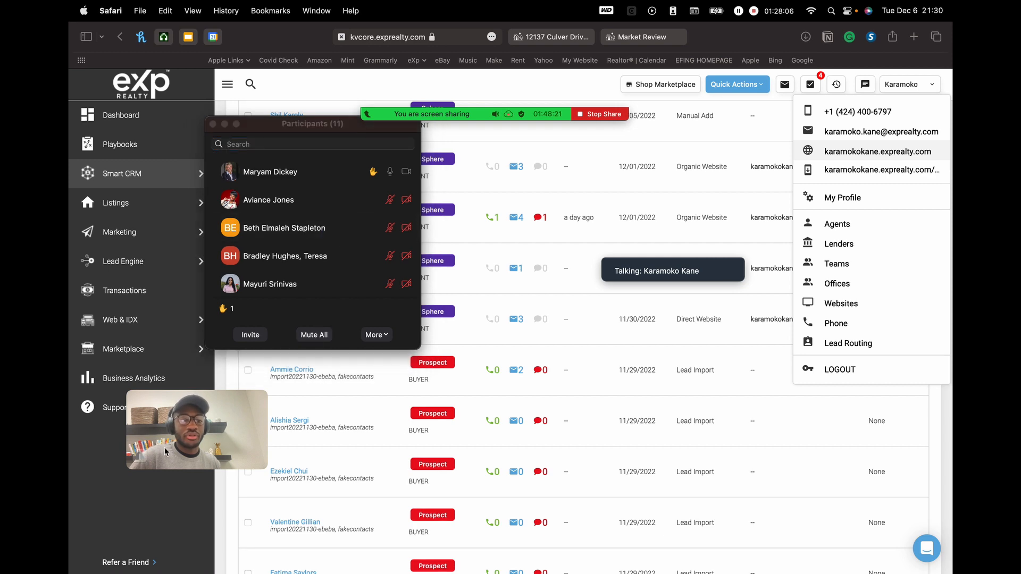
- Send the phone number to Everyone in Zoom Meeting Chat, then return to the Canva slide
{"action": "mouse_move", "coordinate": [473, 110]}
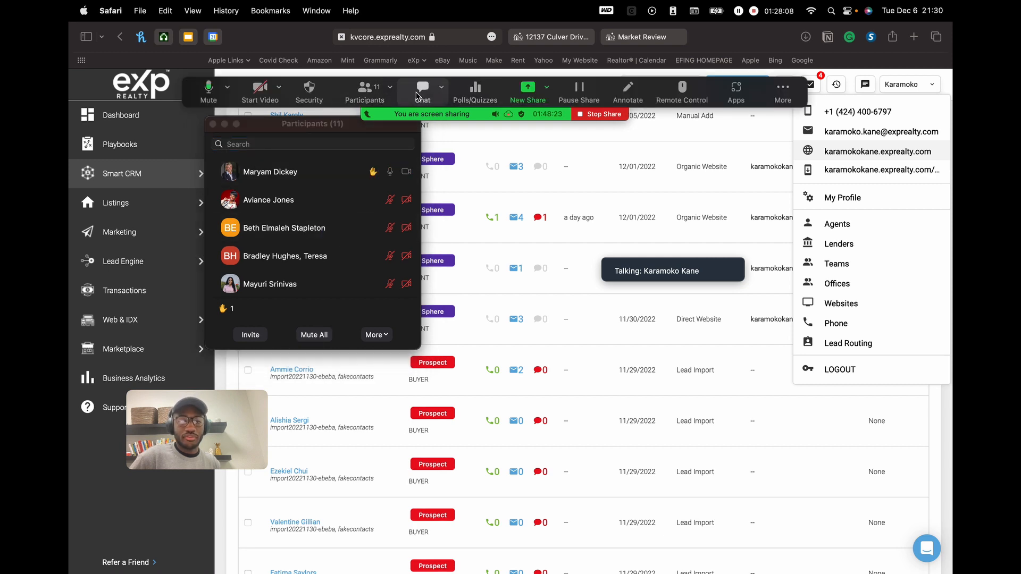
{"action": "key", "text": "ctrl+Left"}
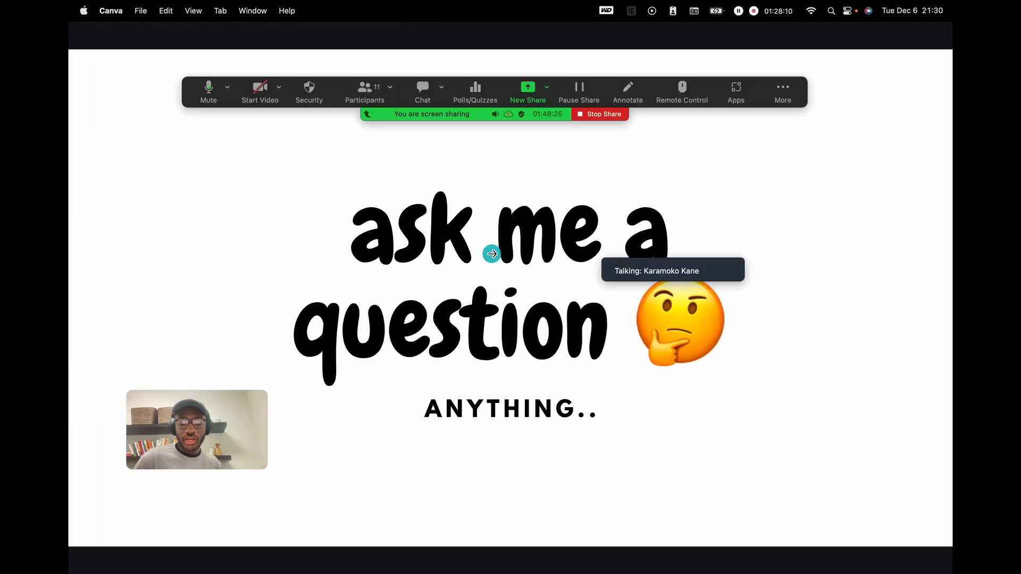
{"action": "left_click", "coordinate": [424, 94]}
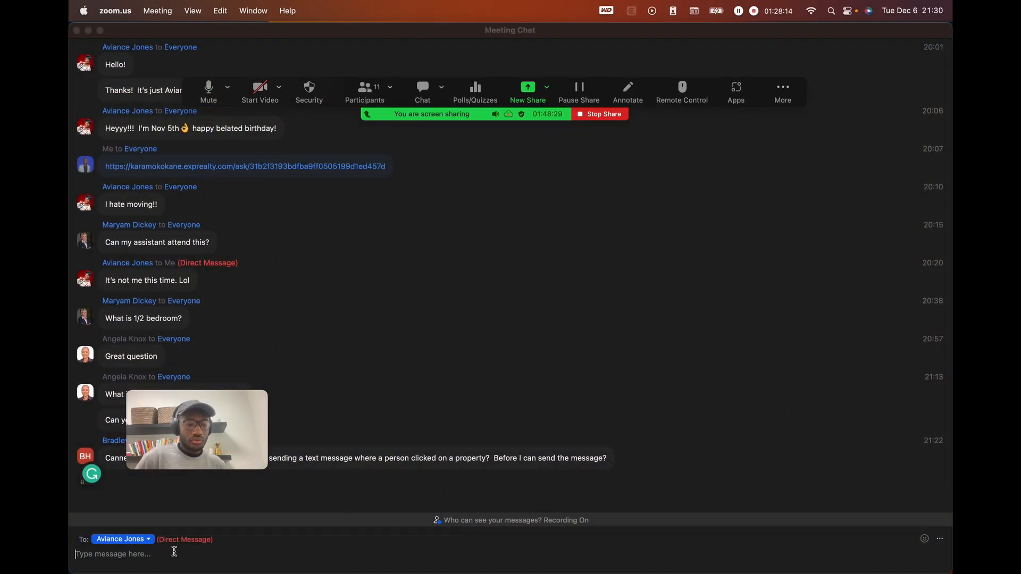
{"action": "left_click", "coordinate": [141, 541]}
{"action": "left_click", "coordinate": [122, 386]}
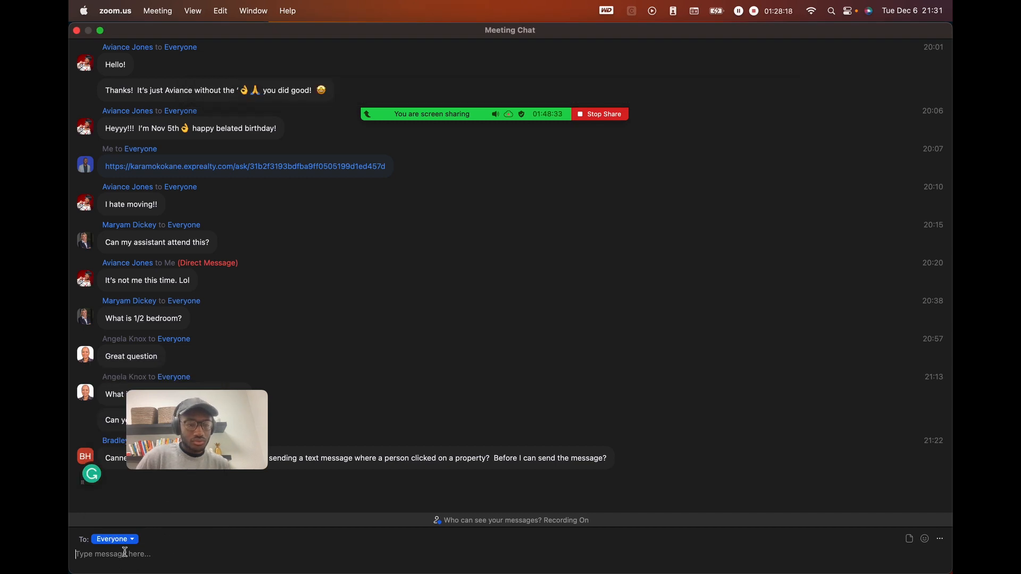
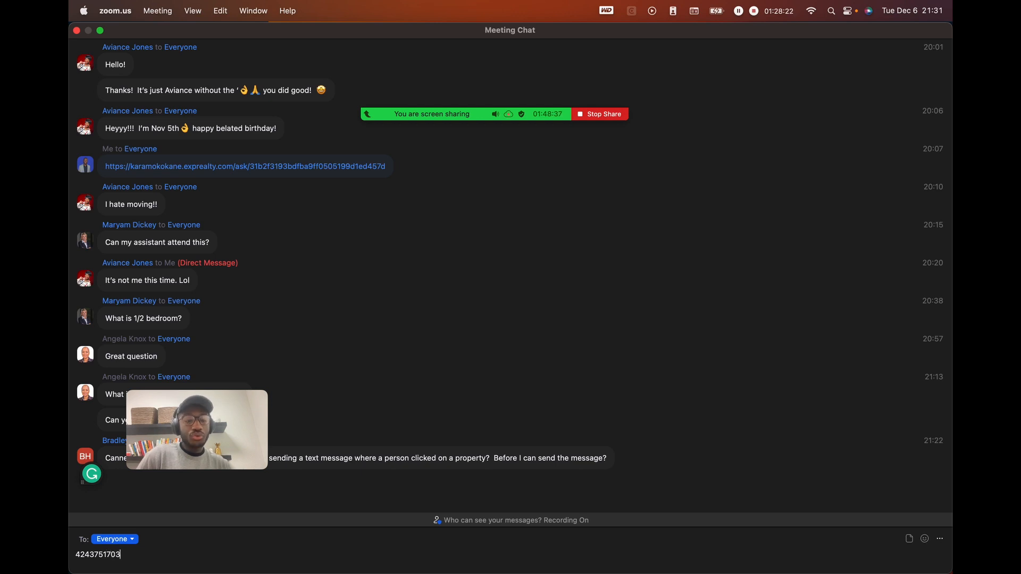
{"action": "key", "text": "Return"}
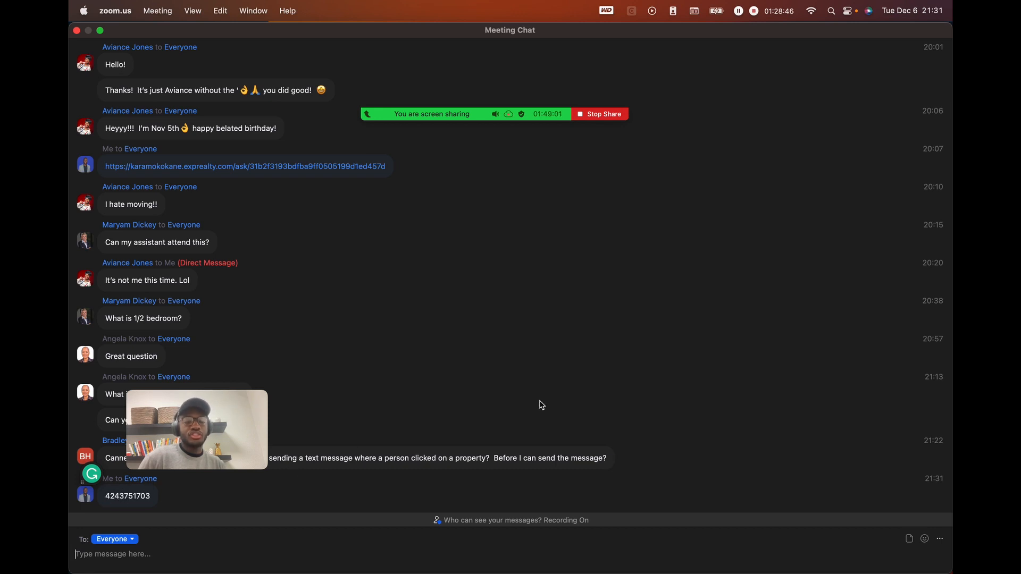
{"action": "key", "text": "ctrl+Right"}
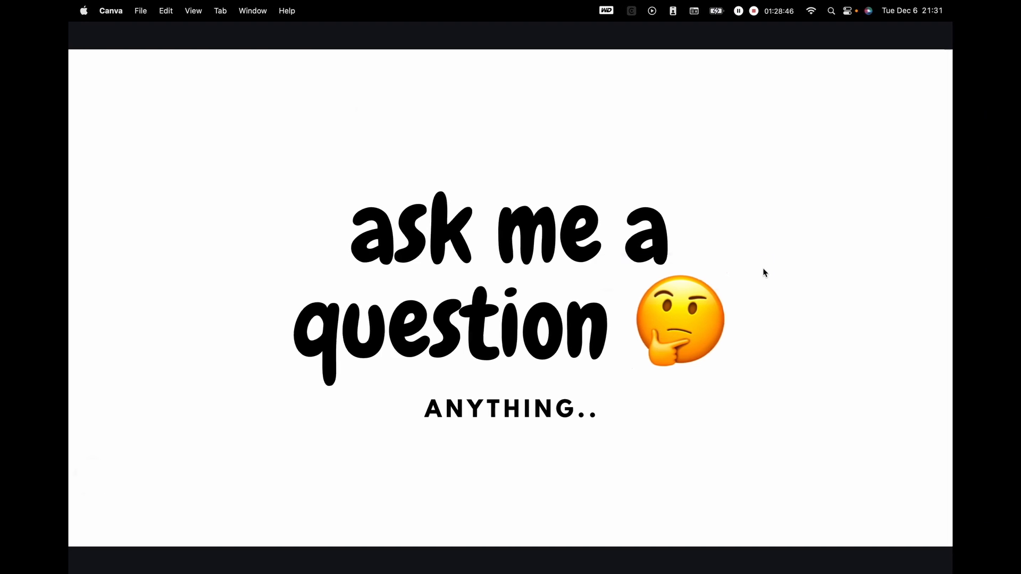
- Return to the meeting chat and select the posted phone number
{"action": "key", "text": "ctrl+Left"}
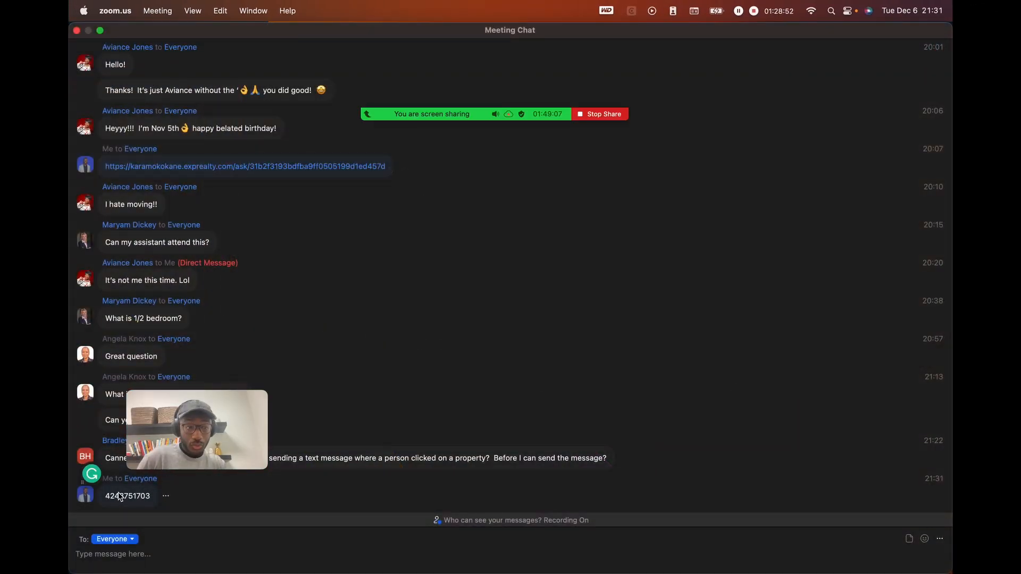
{"action": "left_click_drag", "start_coordinate": [127, 497], "coordinate": [145, 500]}
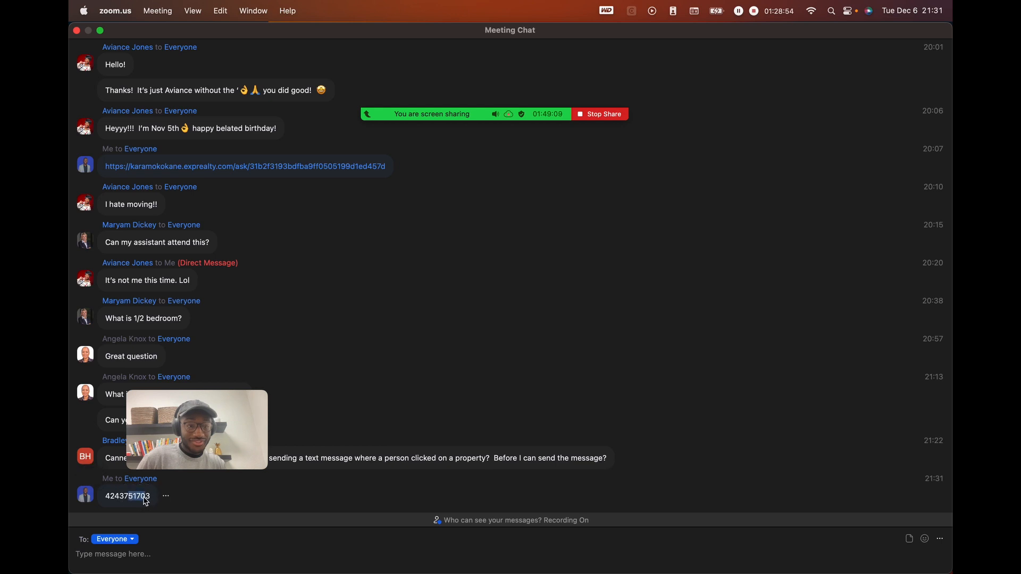
{"action": "double_click", "coordinate": [120, 496]}
{"action": "left_click", "coordinate": [138, 496]}
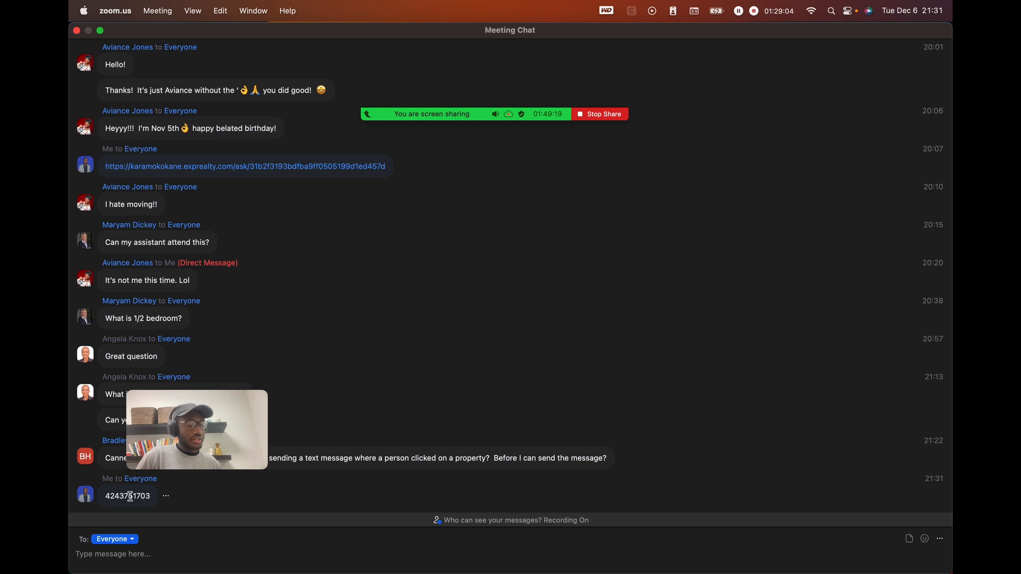
{"action": "double_click", "coordinate": [132, 498]}
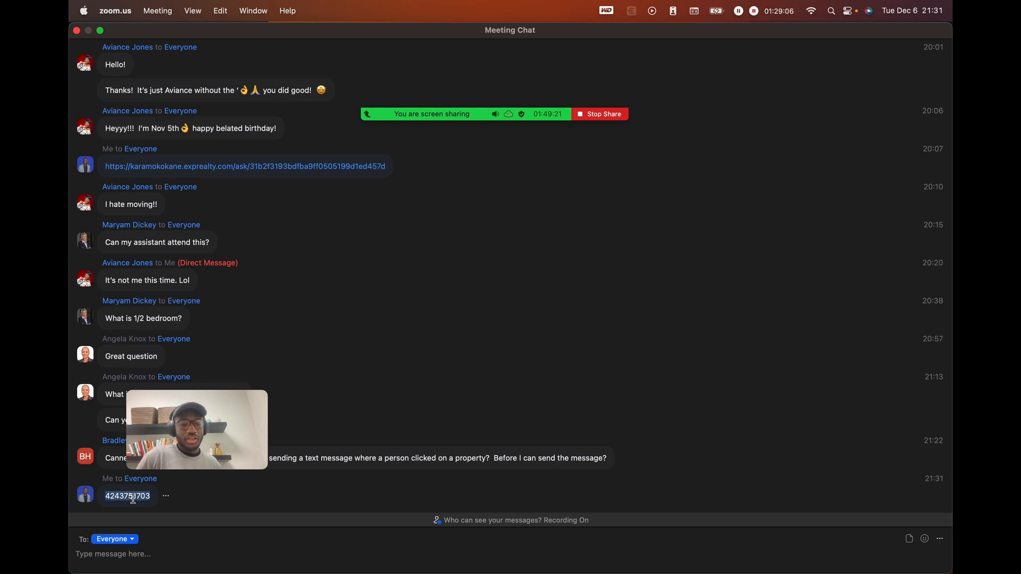
{"action": "left_click", "coordinate": [148, 497]}
{"action": "double_click", "coordinate": [135, 494]}
{"action": "left_click", "coordinate": [149, 495]}
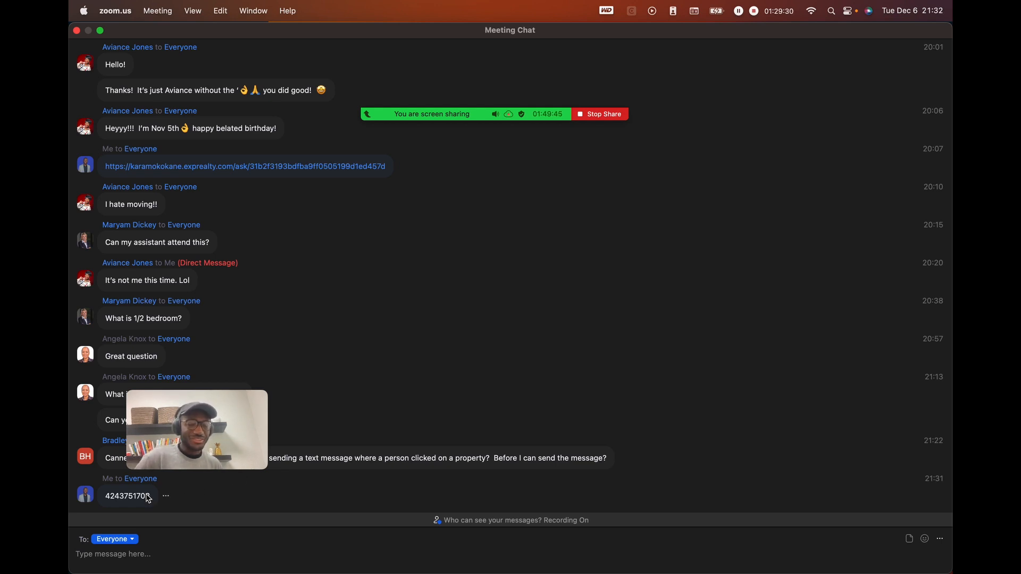
- Highlight the phone number, centre the video preview and switch to the Canva presentation
{"action": "left_click_drag", "start_coordinate": [149, 499], "coordinate": [105, 497]}
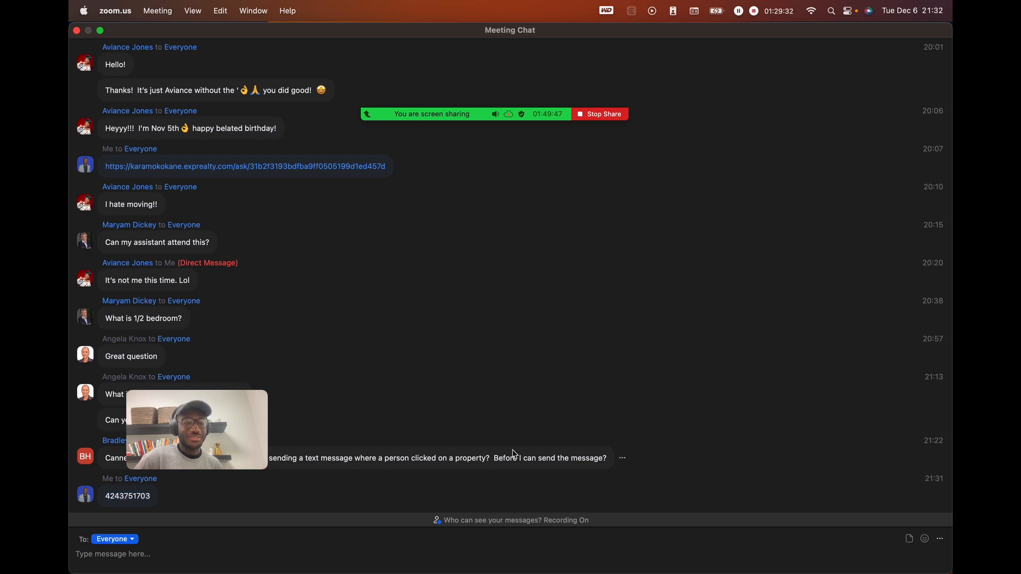
{"action": "left_click_drag", "start_coordinate": [201, 421], "coordinate": [474, 269]}
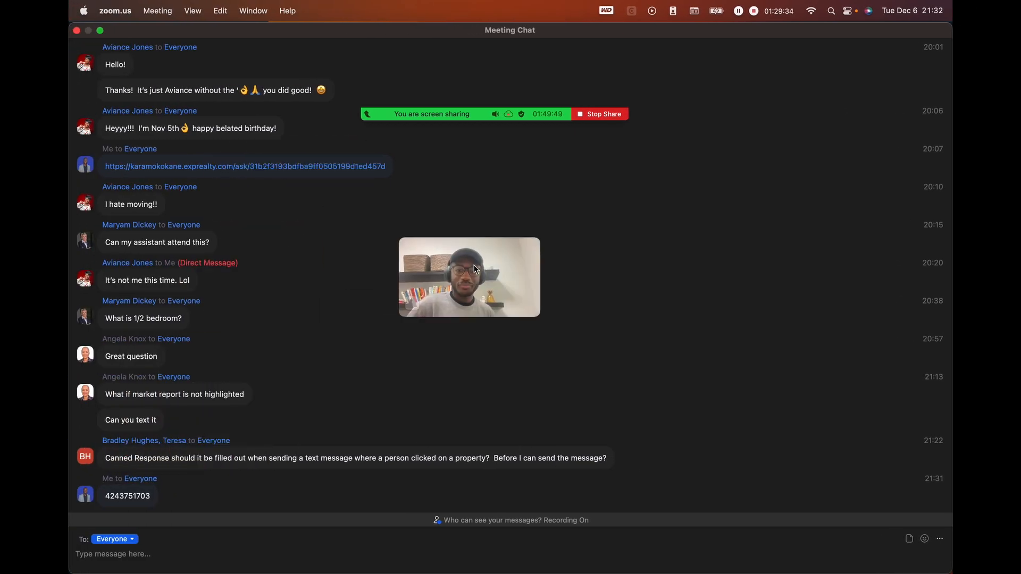
{"action": "key", "text": "ctrl+Right"}
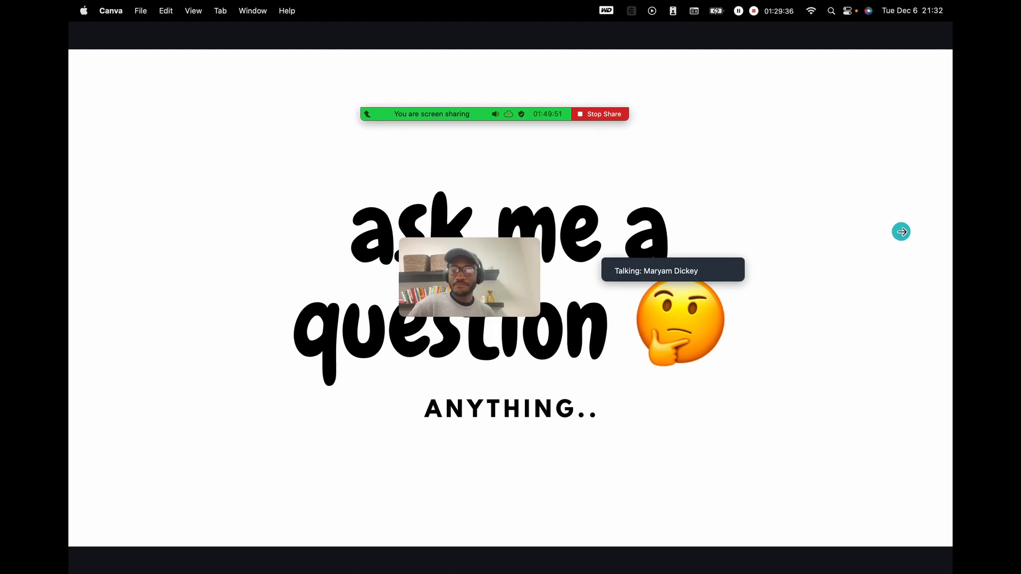
- Advance the Canva presentation to the Thanks For Watching slide, then return to Zoom's Meeting Chat
{"action": "left_click", "coordinate": [901, 231]}
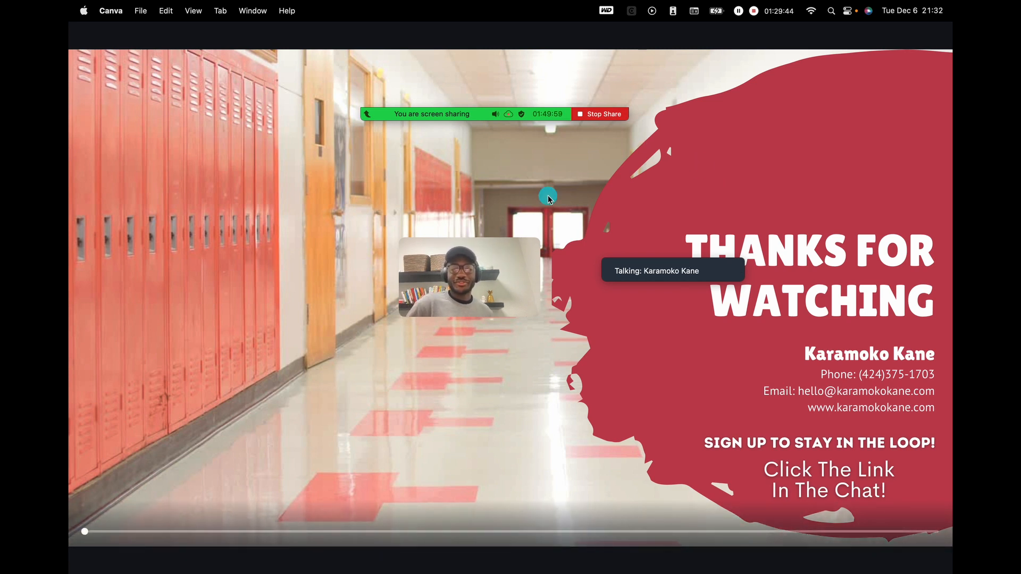
{"action": "mouse_move", "coordinate": [532, 113]}
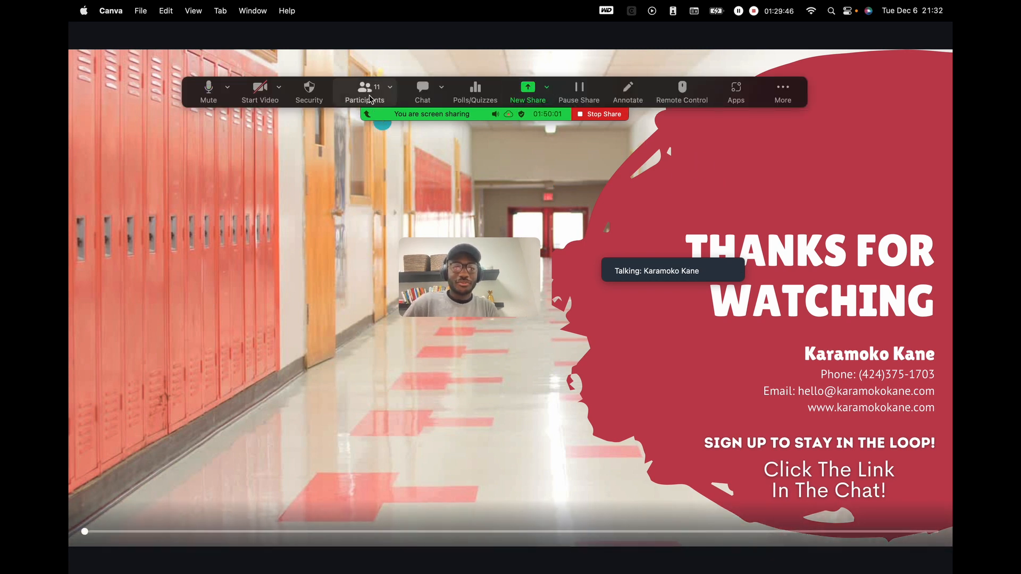
{"action": "key", "text": "ctrl+Left"}
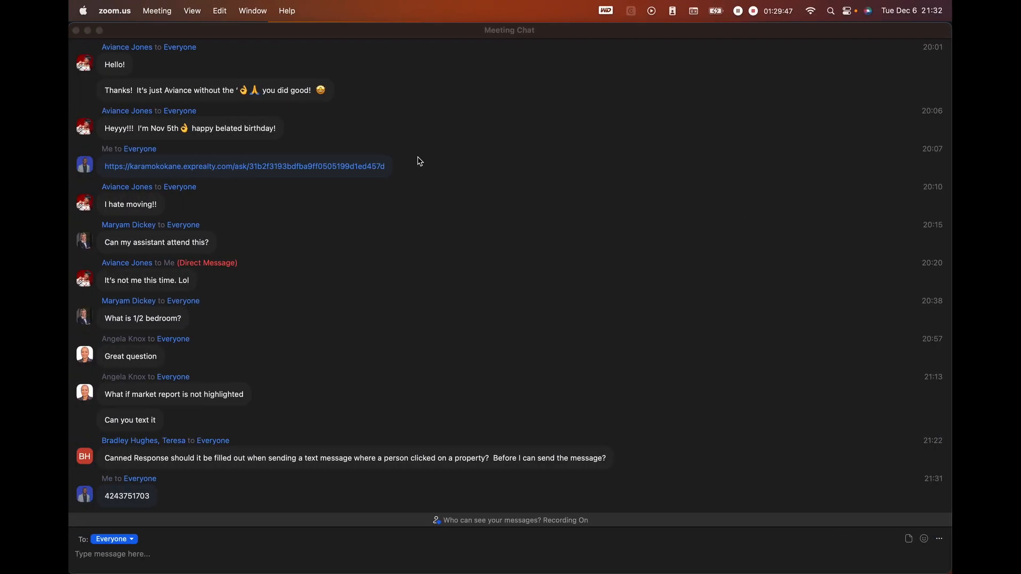
- Open the Participants list over the chat and scroll through the 11 attendees
{"action": "left_click", "coordinate": [365, 90]}
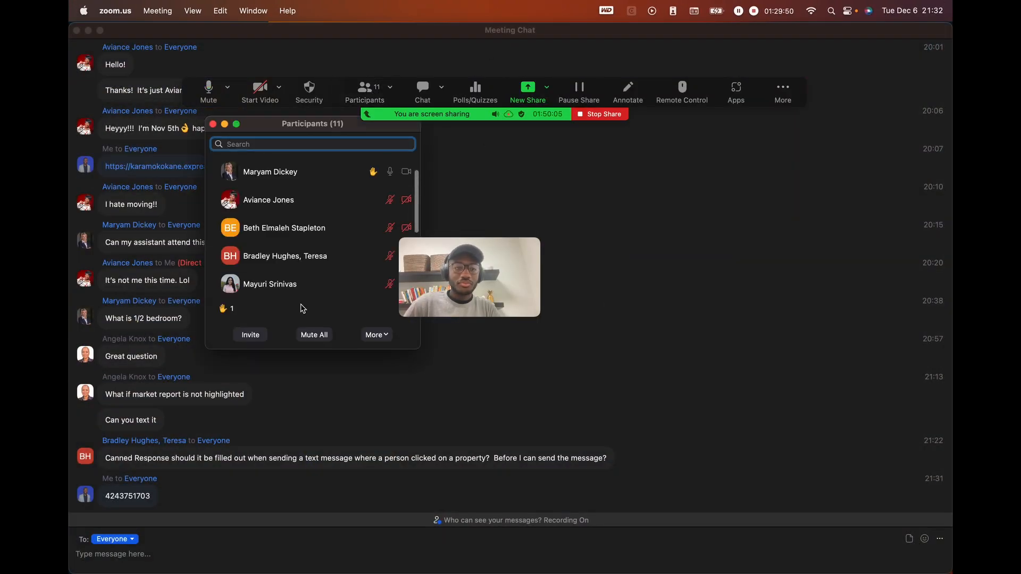
{"action": "scroll", "coordinate": [320, 229], "scroll_direction": "down", "scroll_amount": 3}
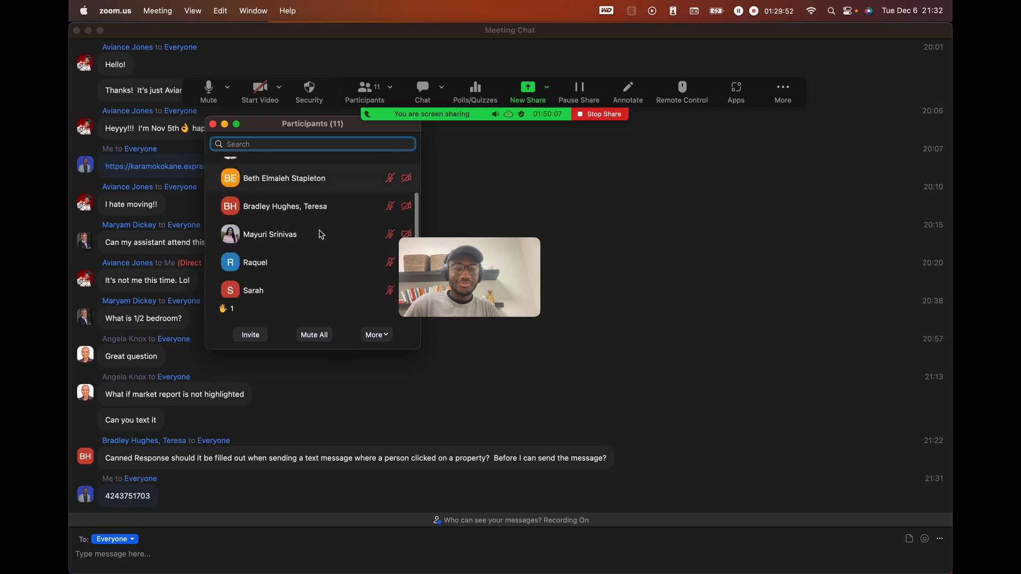
{"action": "scroll", "coordinate": [320, 233], "scroll_direction": "up", "scroll_amount": 3}
{"action": "mouse_move", "coordinate": [327, 202]}
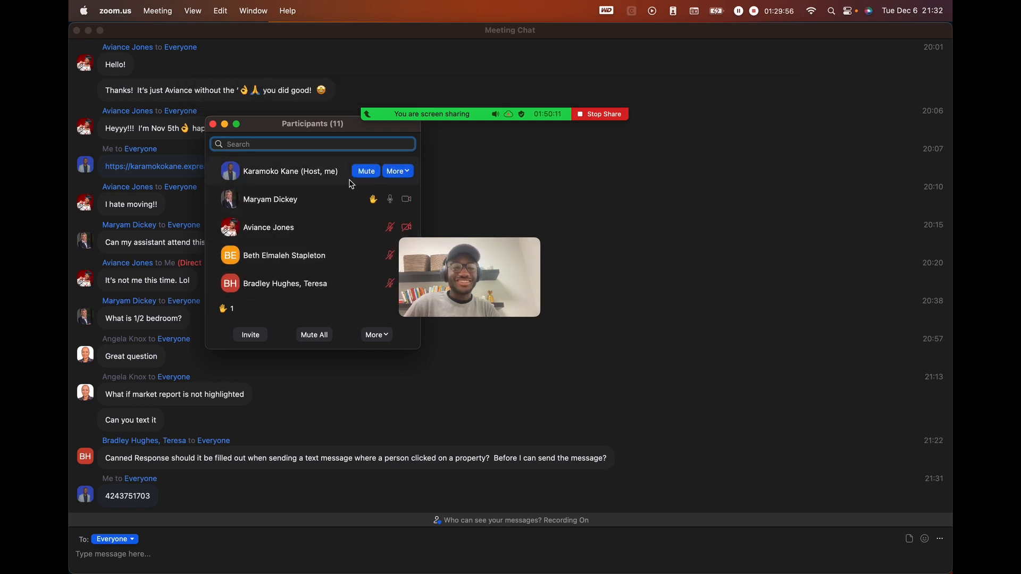
{"action": "mouse_move", "coordinate": [331, 258]}
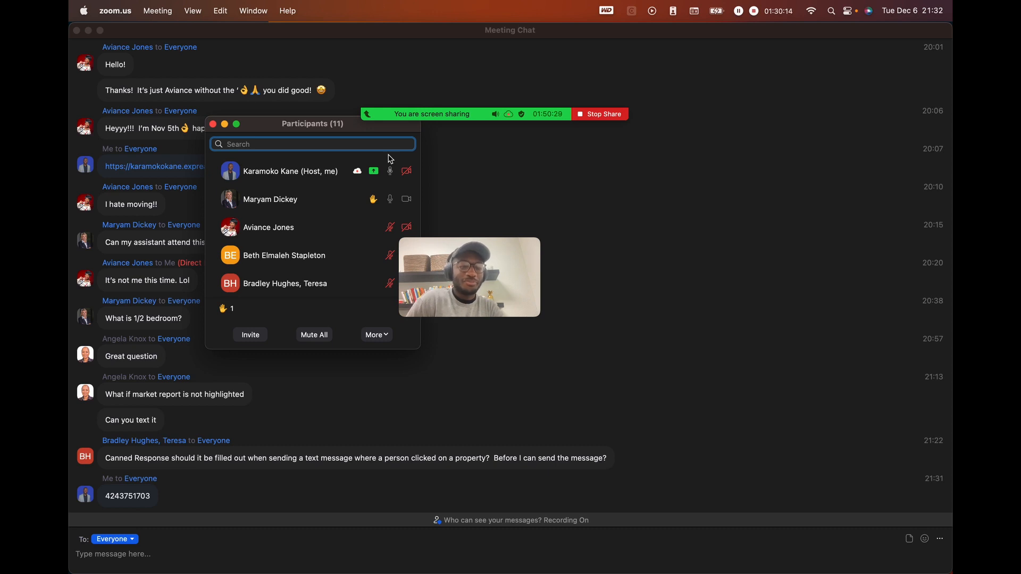
{"action": "scroll", "coordinate": [282, 273], "scroll_direction": "down", "scroll_amount": 5}
{"action": "scroll", "coordinate": [282, 272], "scroll_direction": "down", "scroll_amount": 1}
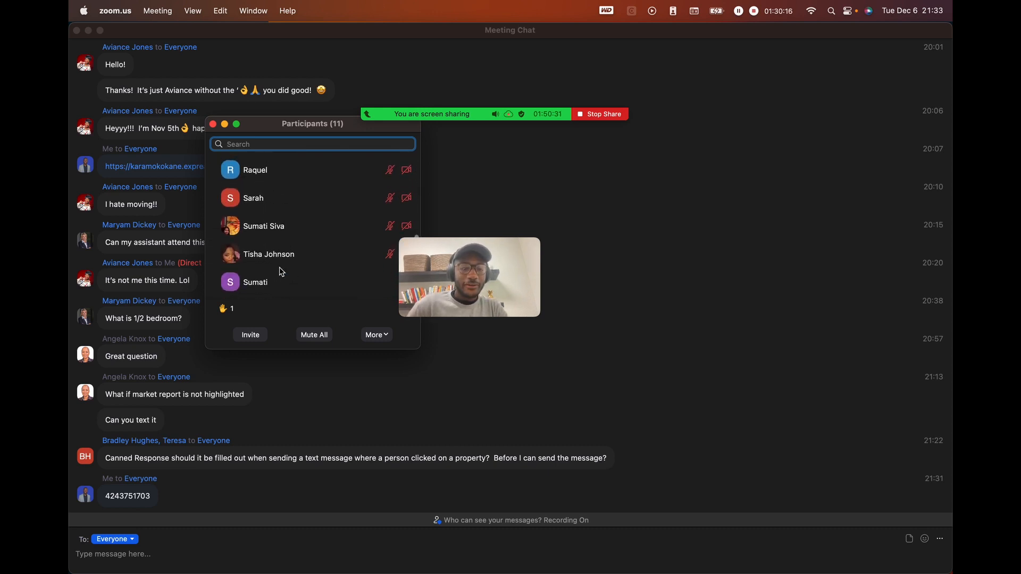
{"action": "scroll", "coordinate": [282, 272], "scroll_direction": "up", "scroll_amount": 1}
{"action": "scroll", "coordinate": [282, 272], "scroll_direction": "down", "scroll_amount": 1}
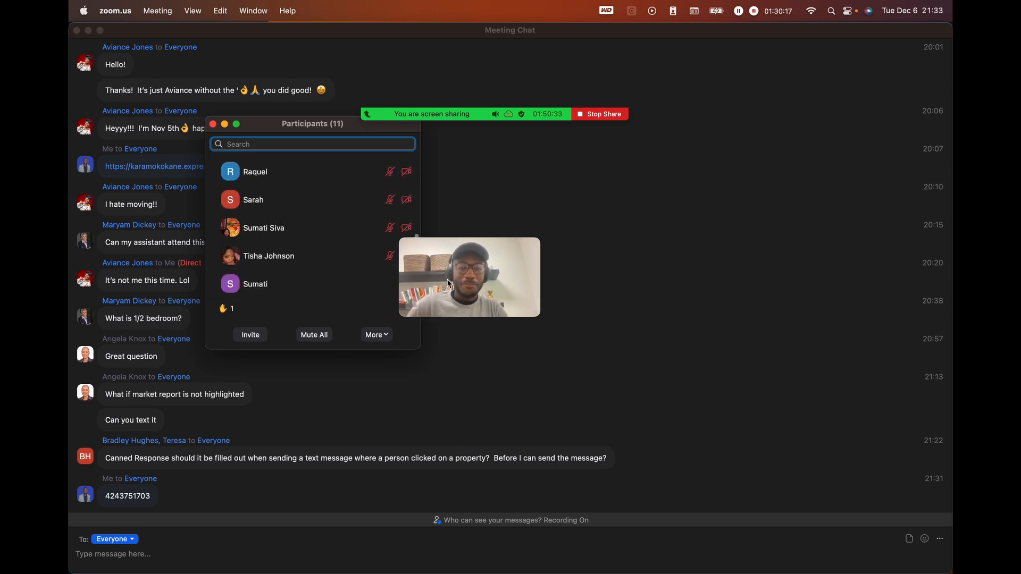
- Move the floating video preview to the top-right corner of the screen
{"action": "left_click_drag", "start_coordinate": [527, 257], "coordinate": [629, 240]}
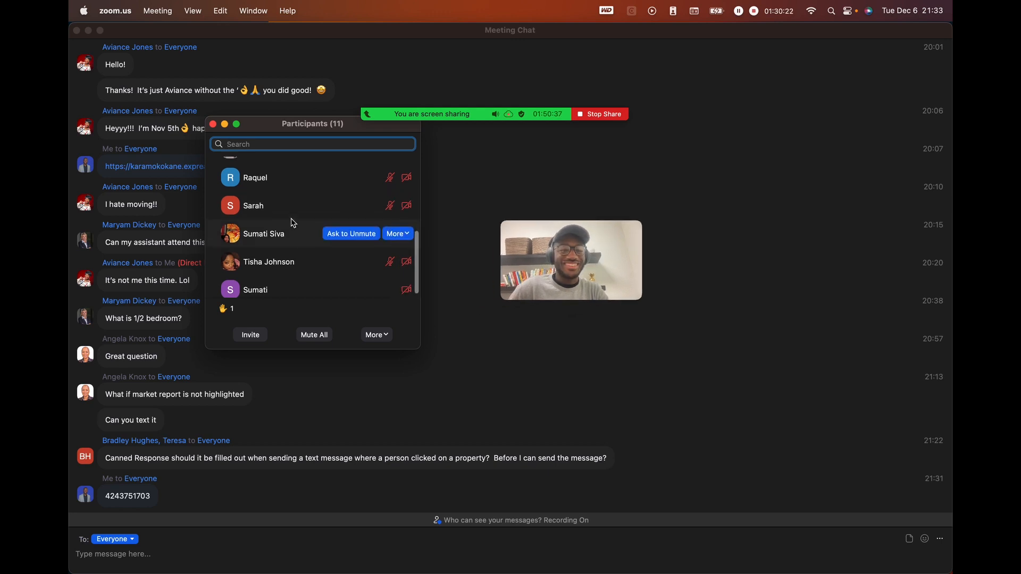
{"action": "scroll", "coordinate": [293, 222], "scroll_direction": "up", "scroll_amount": 5}
{"action": "scroll", "coordinate": [293, 222], "scroll_direction": "down", "scroll_amount": 3}
{"action": "scroll", "coordinate": [293, 223], "scroll_direction": "up", "scroll_amount": 3}
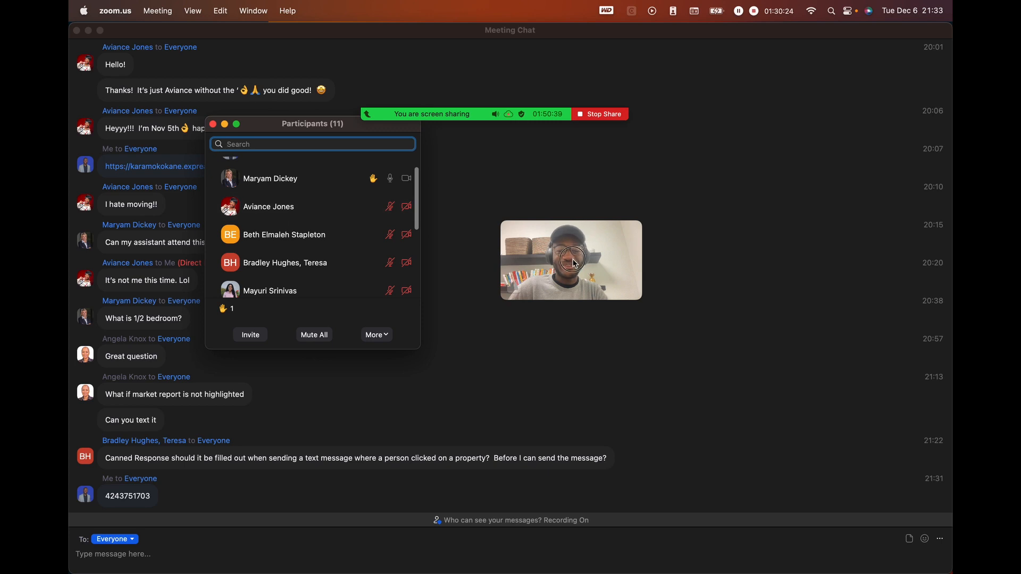
{"action": "left_click_drag", "start_coordinate": [586, 257], "coordinate": [880, 59]}
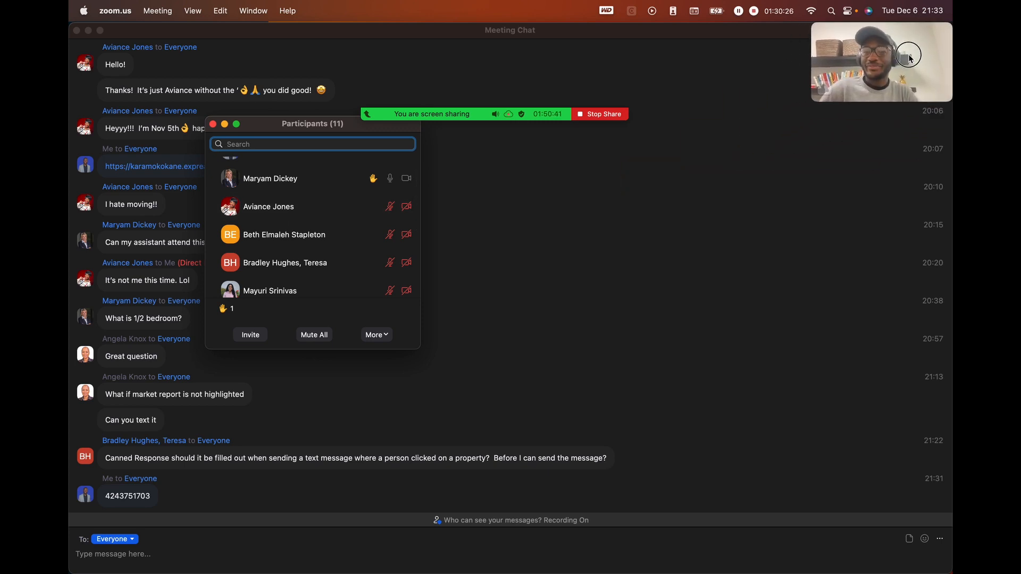
- Drag the Participants window by its title bar toward the screen centre
{"action": "left_click_drag", "start_coordinate": [313, 129], "coordinate": [275, 113]}
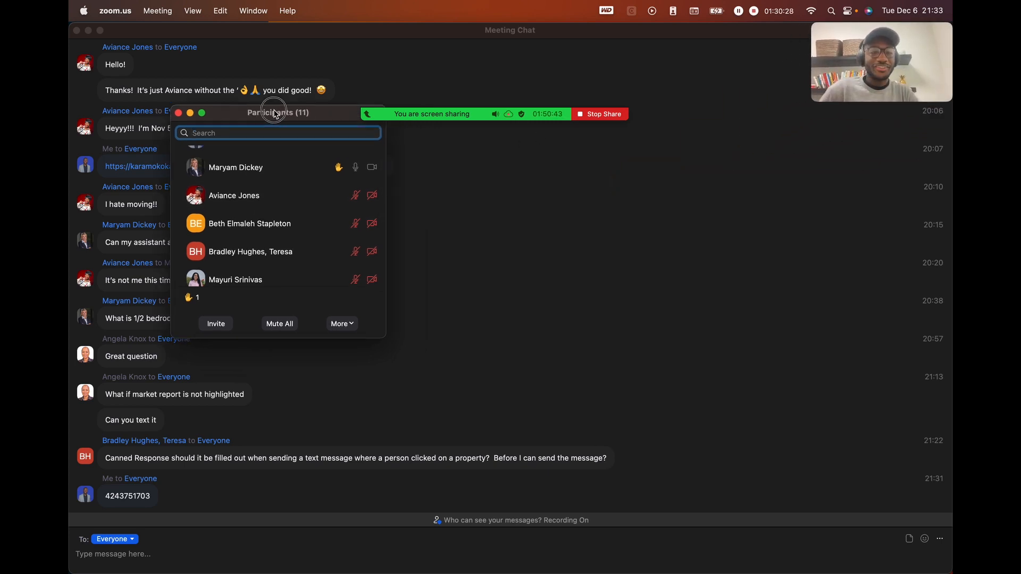
{"action": "scroll", "coordinate": [277, 180], "scroll_direction": "up", "scroll_amount": 2}
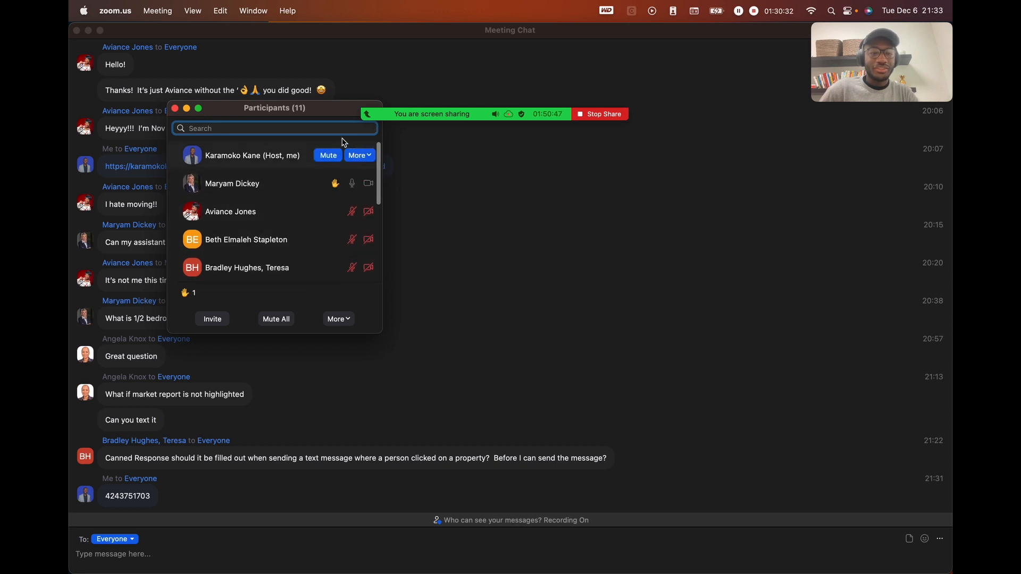
{"action": "mouse_move", "coordinate": [367, 113]}
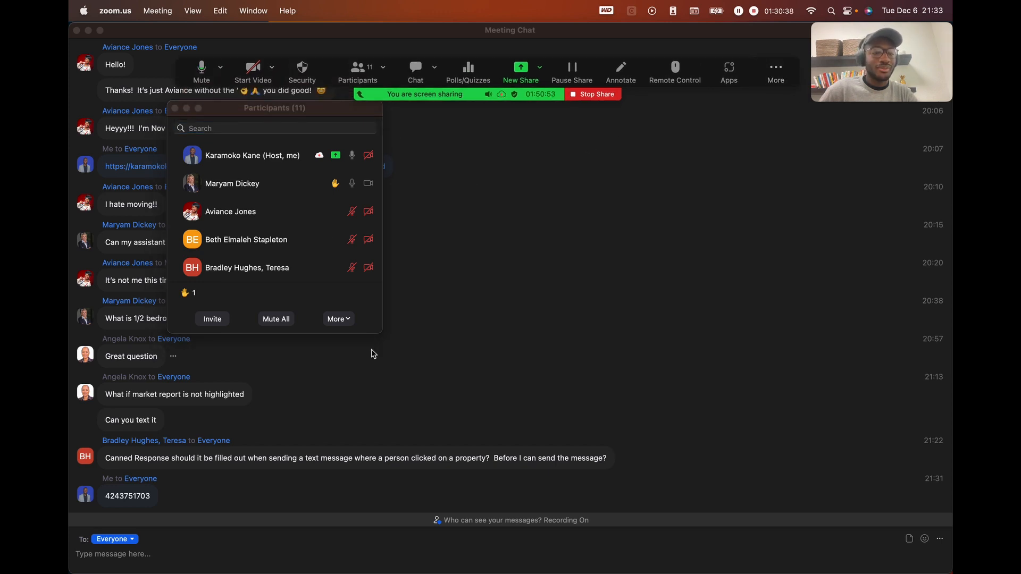
{"action": "left_click_drag", "start_coordinate": [302, 112], "coordinate": [368, 157]}
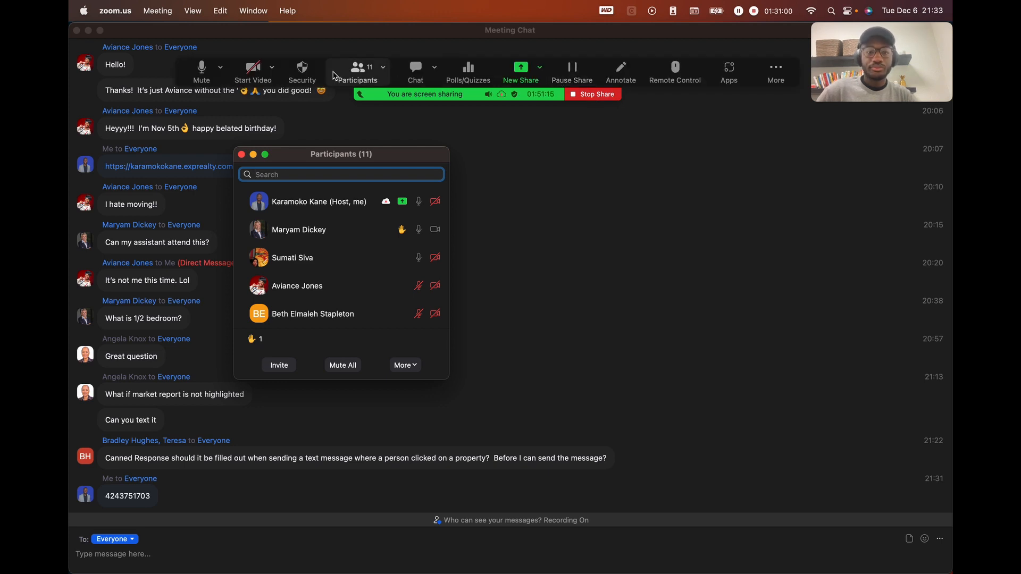
- Close and reopen the Participants list, then scroll to see the raised hand and thumbs-up
{"action": "left_click", "coordinate": [349, 71]}
{"action": "left_click", "coordinate": [349, 70]}
{"action": "scroll", "coordinate": [334, 238], "scroll_direction": "down", "scroll_amount": 6}
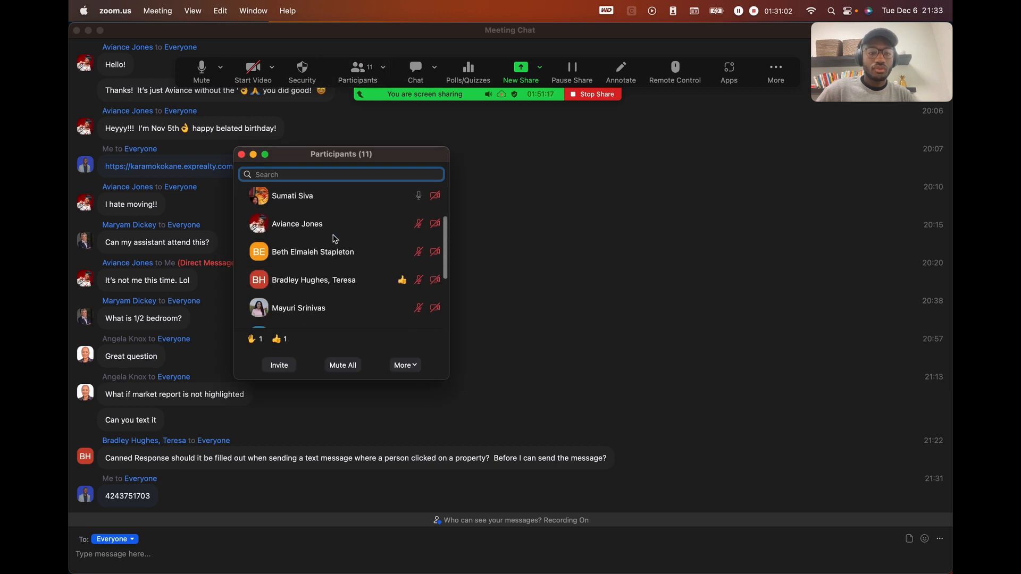
{"action": "scroll", "coordinate": [334, 238], "scroll_direction": "up", "scroll_amount": 6}
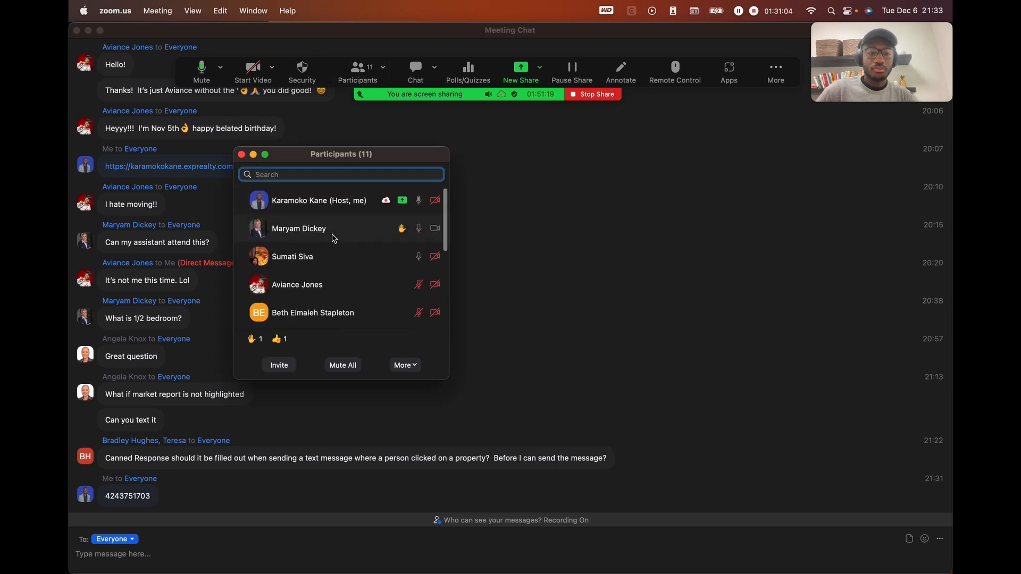
{"action": "scroll", "coordinate": [334, 238], "scroll_direction": "down", "scroll_amount": 5}
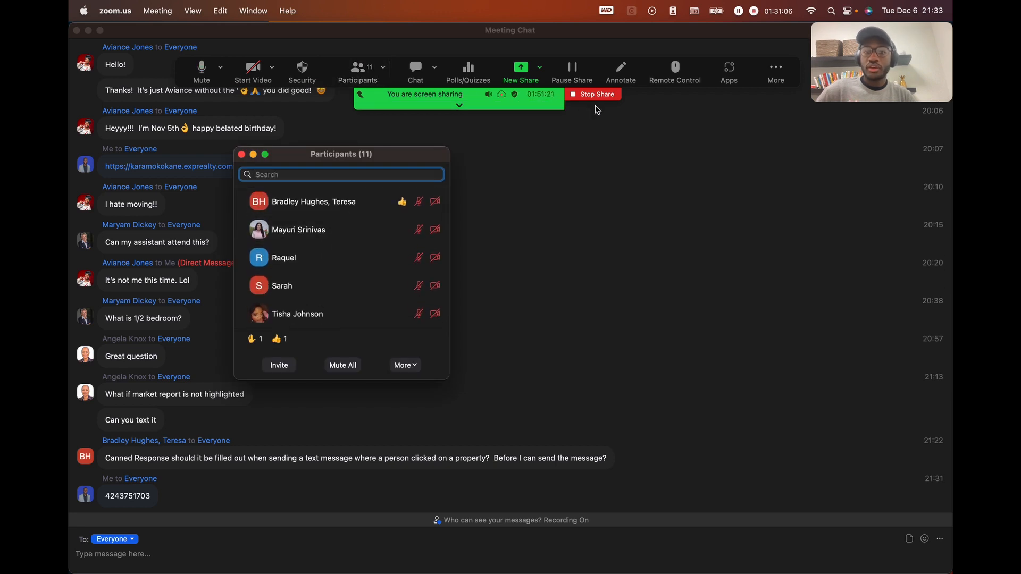